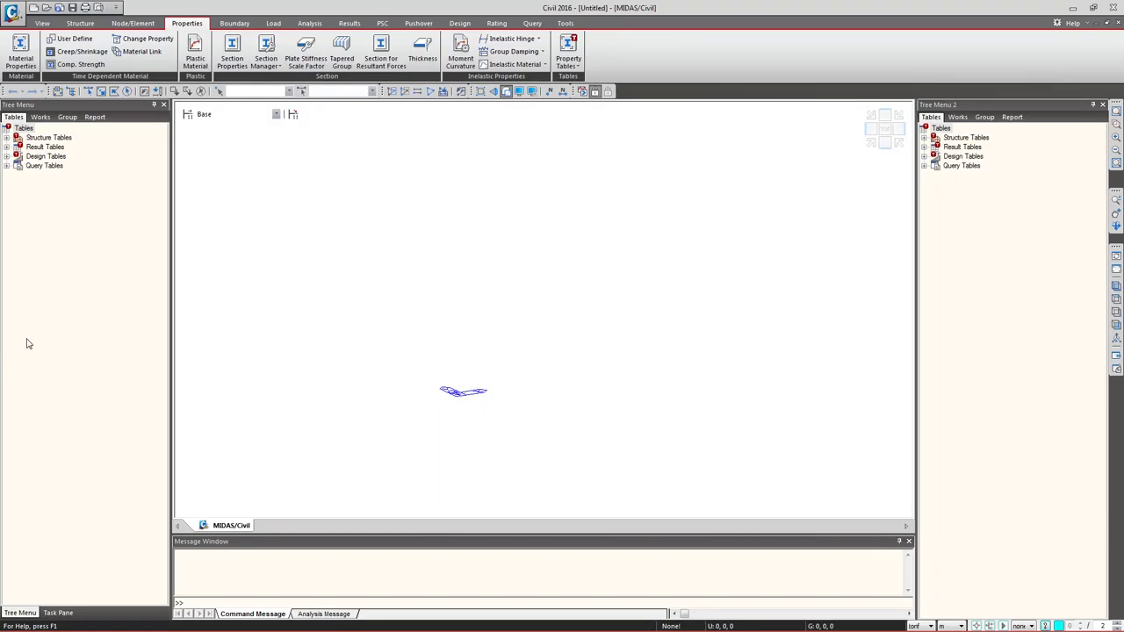
- Narrow both tree panels and shorten the message window to enlarge the model view
drag(171, 229, 130, 229)
drag(916, 242, 964, 241)
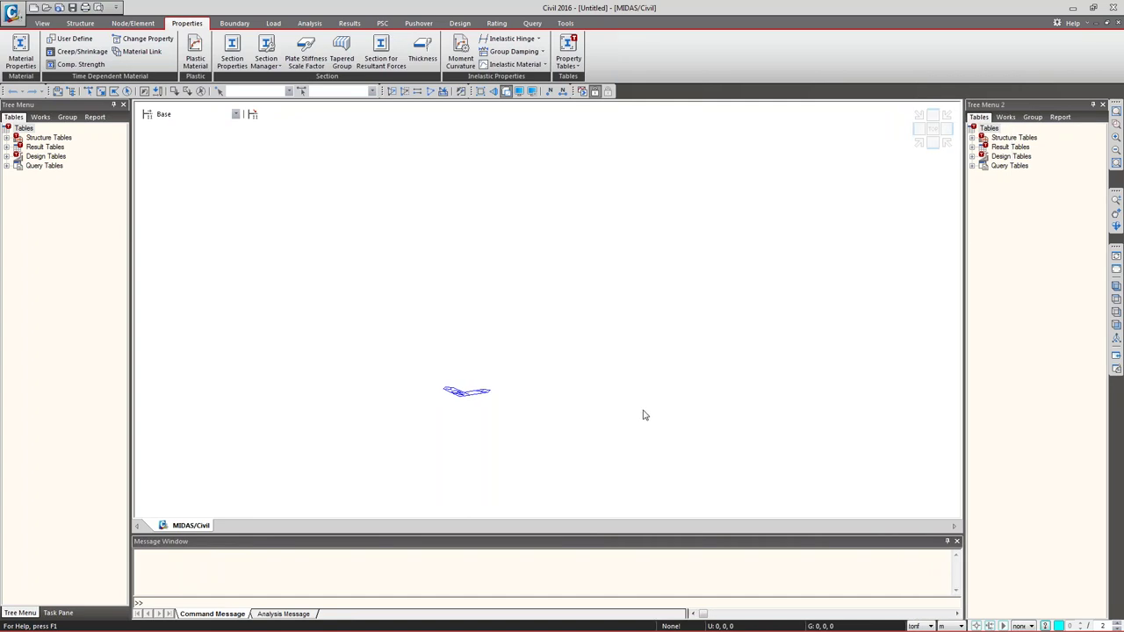
drag(466, 550, 471, 554)
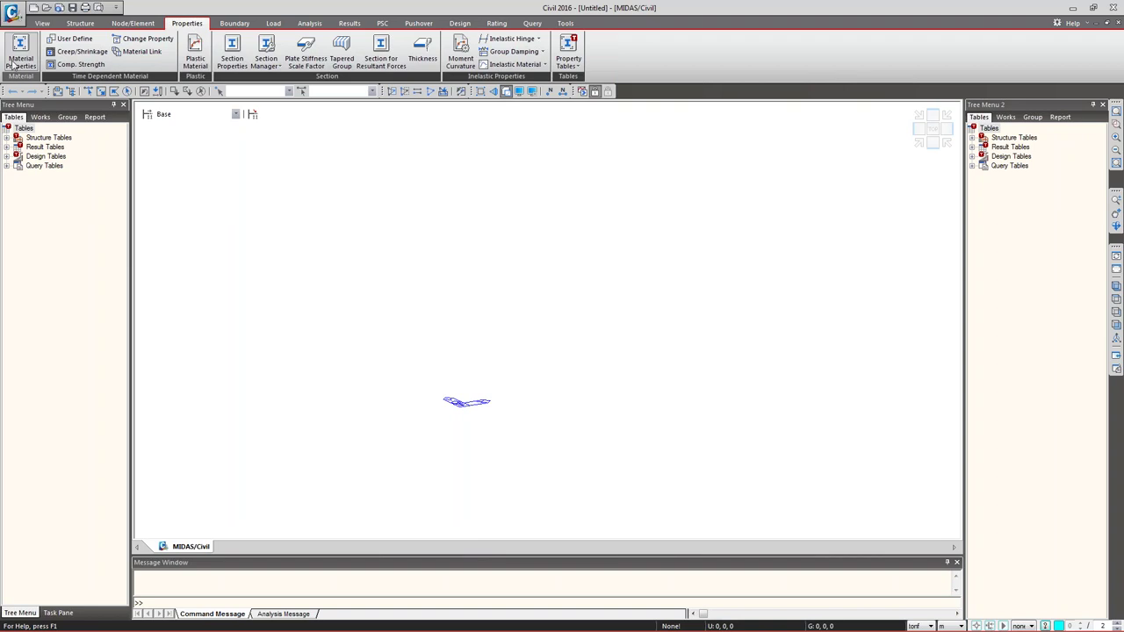
right_click(456, 323)
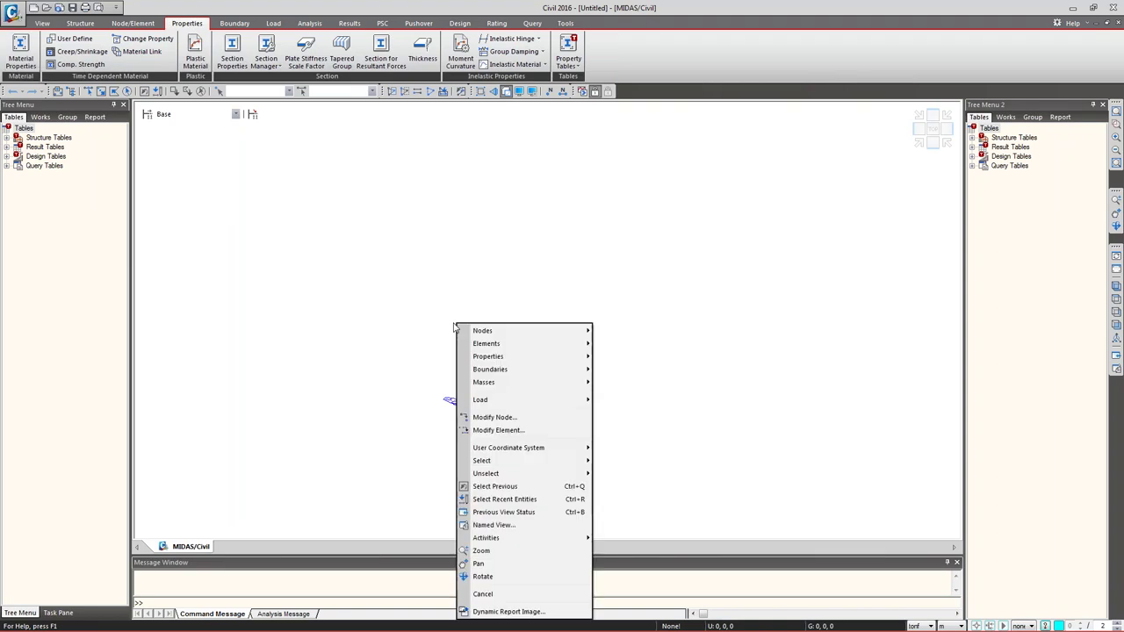
mouse_move(560, 360)
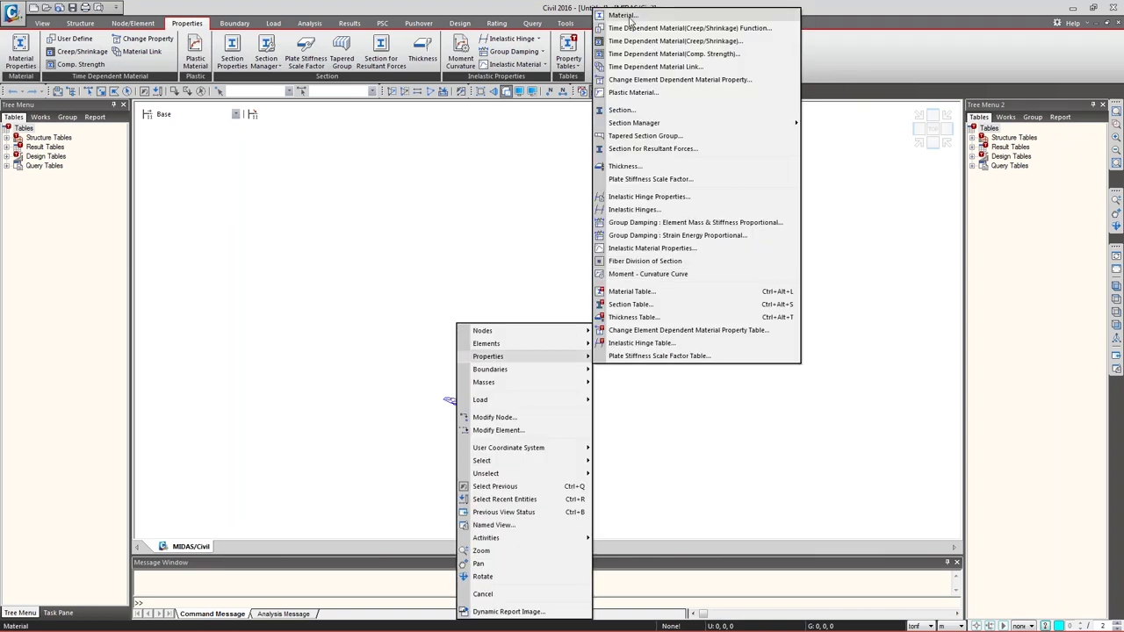
click(399, 186)
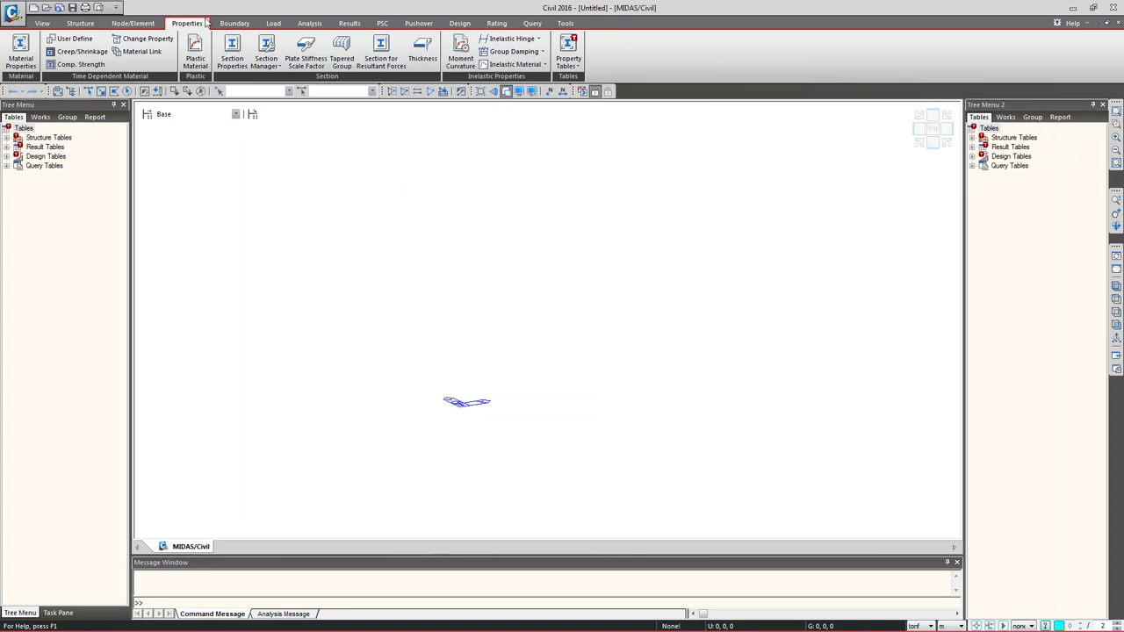
click(20, 53)
drag(175, 10, 317, 101)
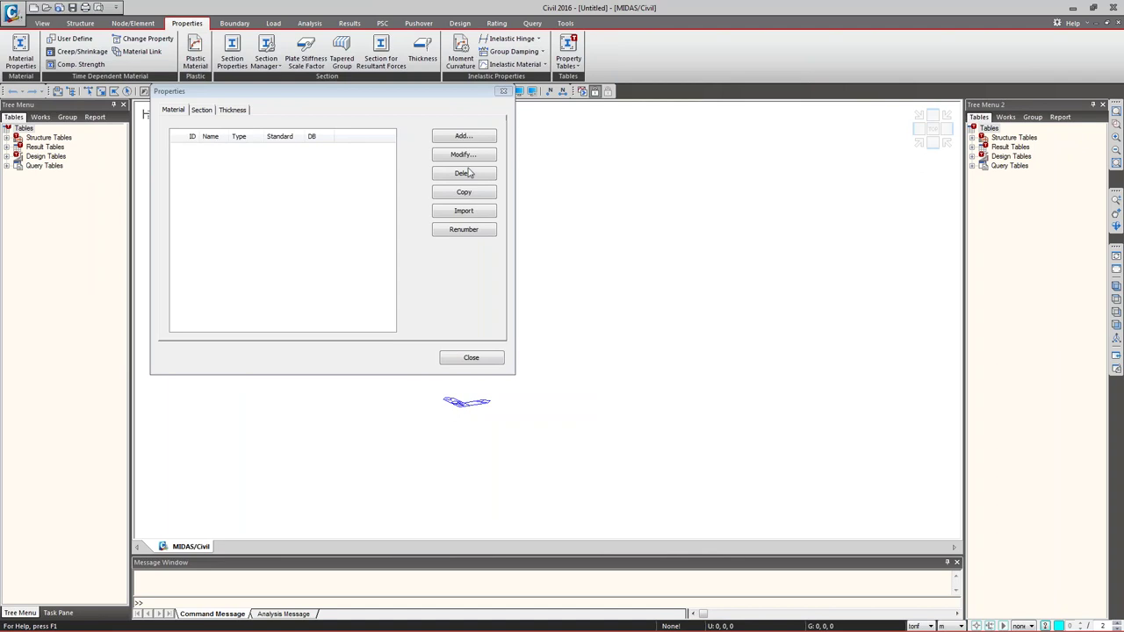
click(463, 136)
drag(88, 7, 621, 24)
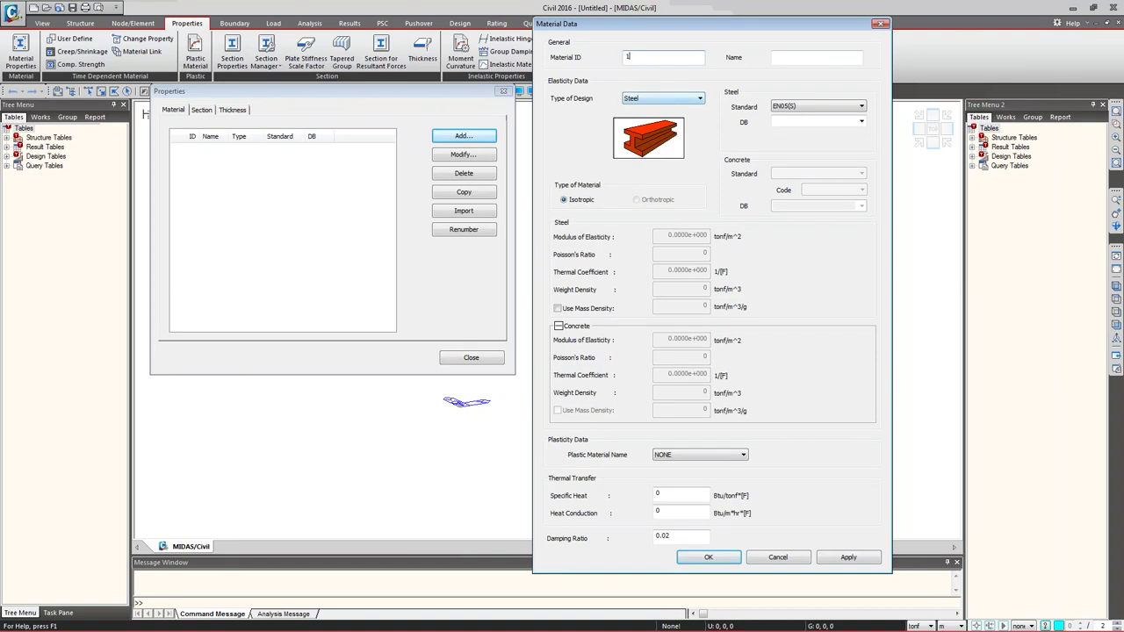
click(803, 106)
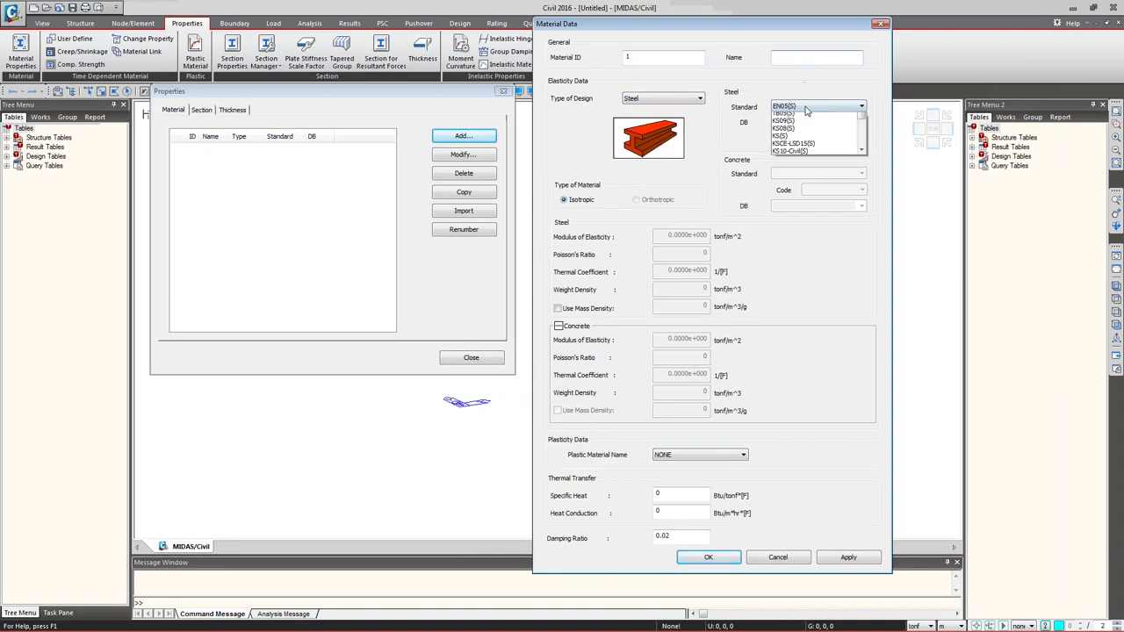
scroll(799, 130, up, 3)
click(799, 130)
click(858, 123)
scroll(814, 272, down, 10)
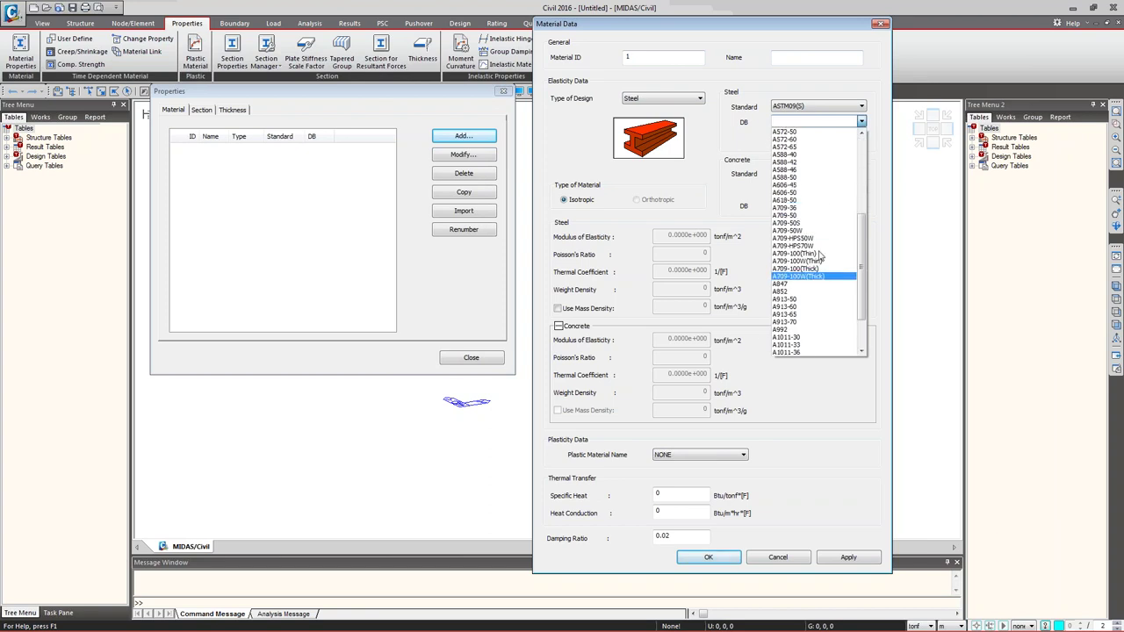
click(810, 244)
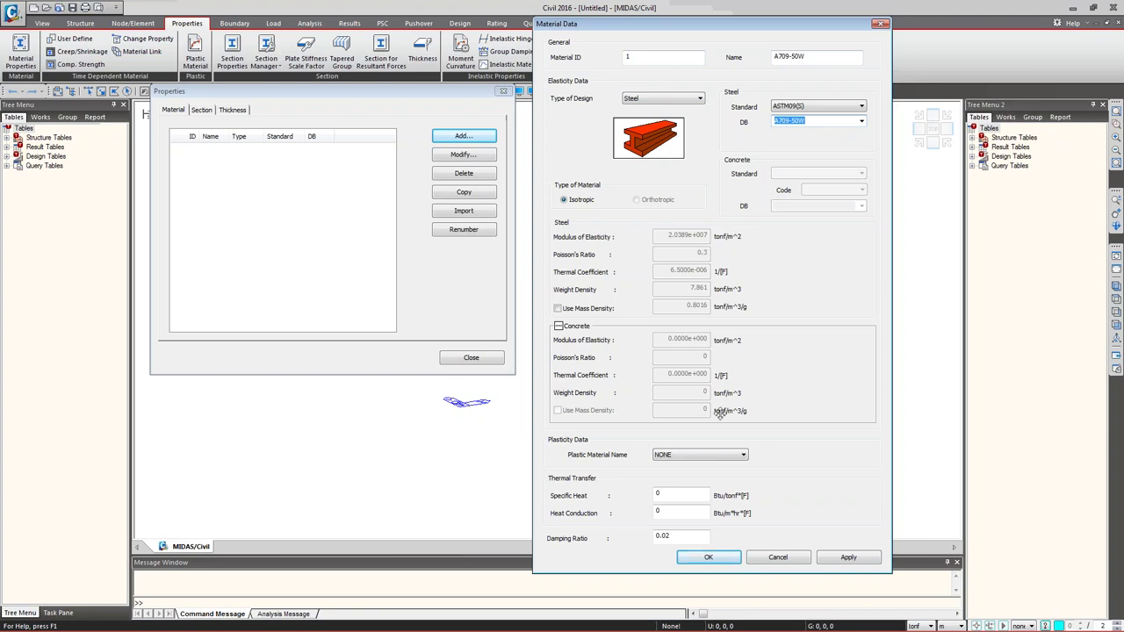
click(783, 561)
click(472, 360)
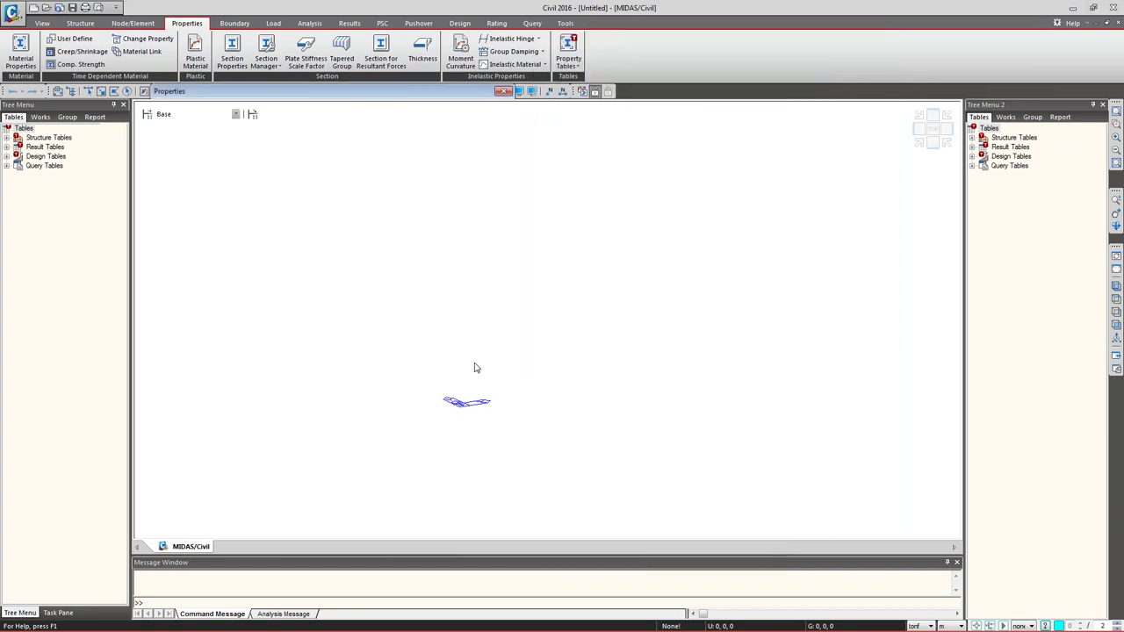
- Switch the status-bar units to kips and inches
click(928, 626)
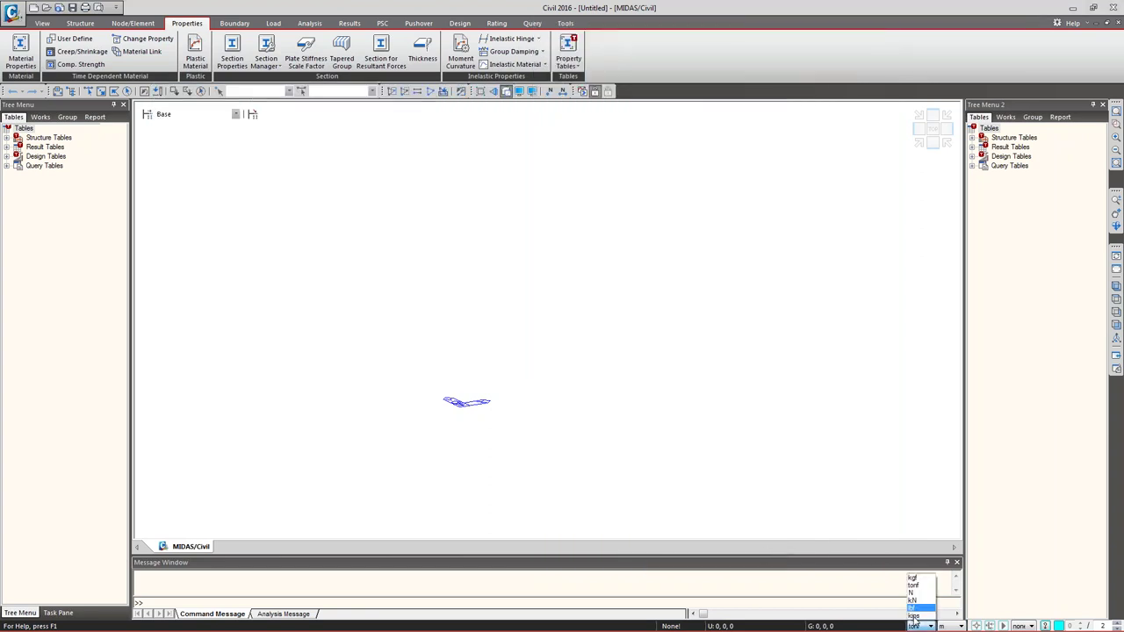
click(919, 617)
click(957, 626)
click(948, 614)
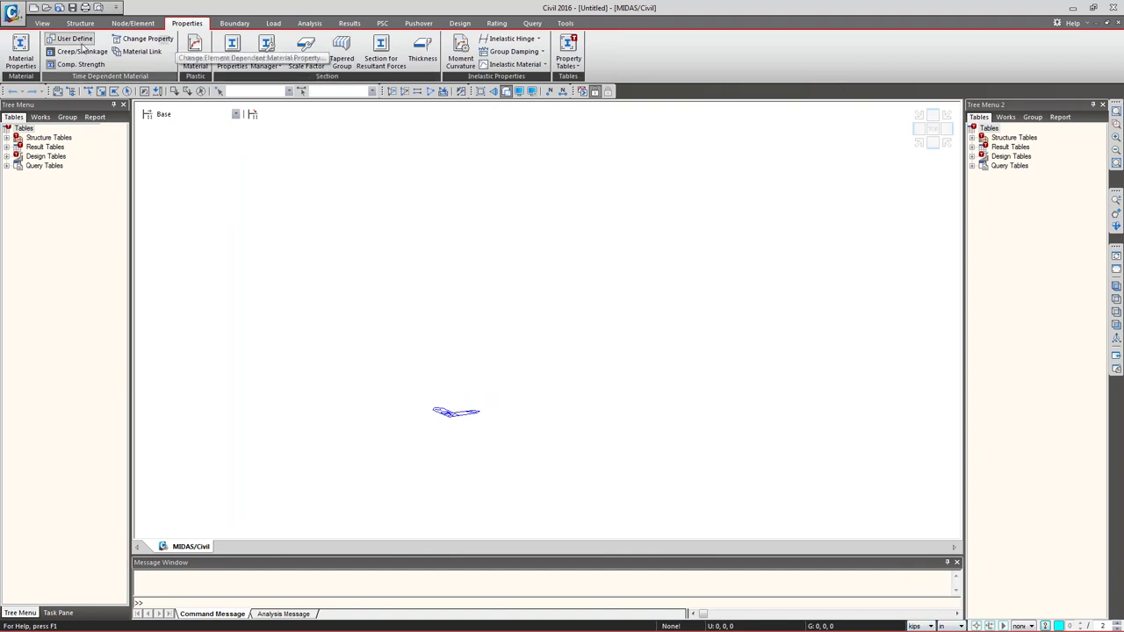
- Add a new steel material using standard ASTM09(S), grade A709-50W
click(21, 53)
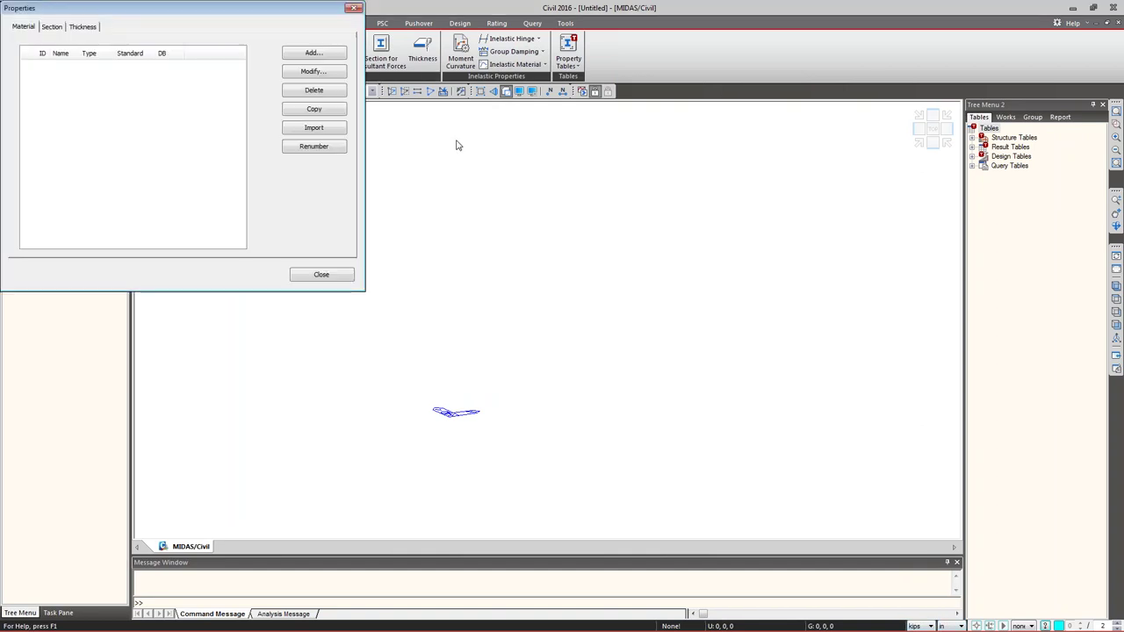
click(315, 53)
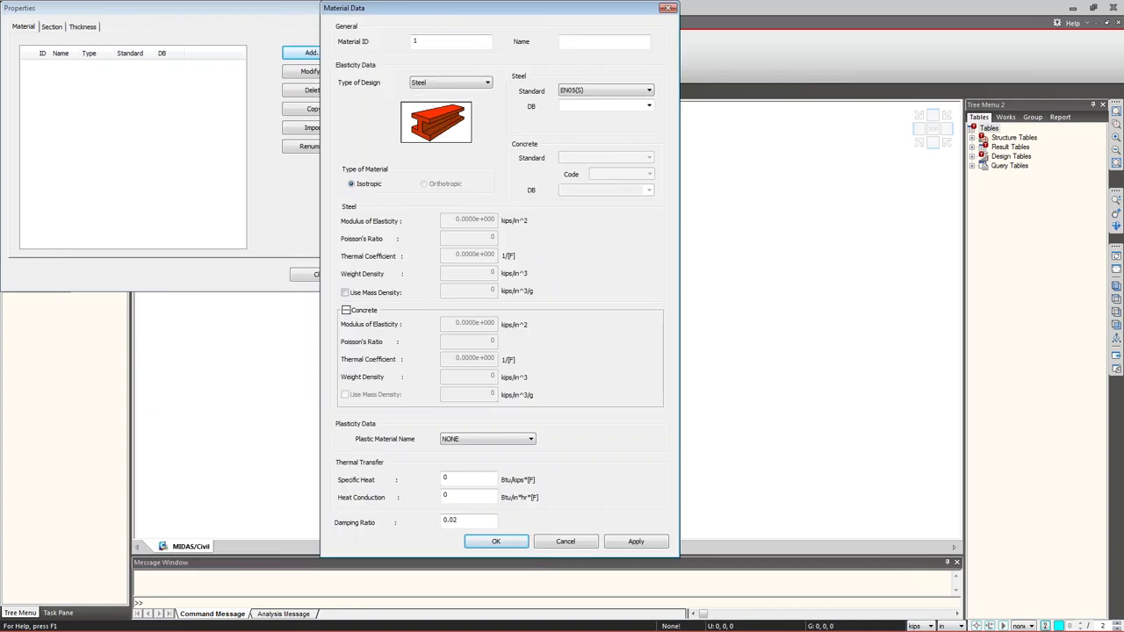
click(606, 90)
click(594, 109)
click(639, 106)
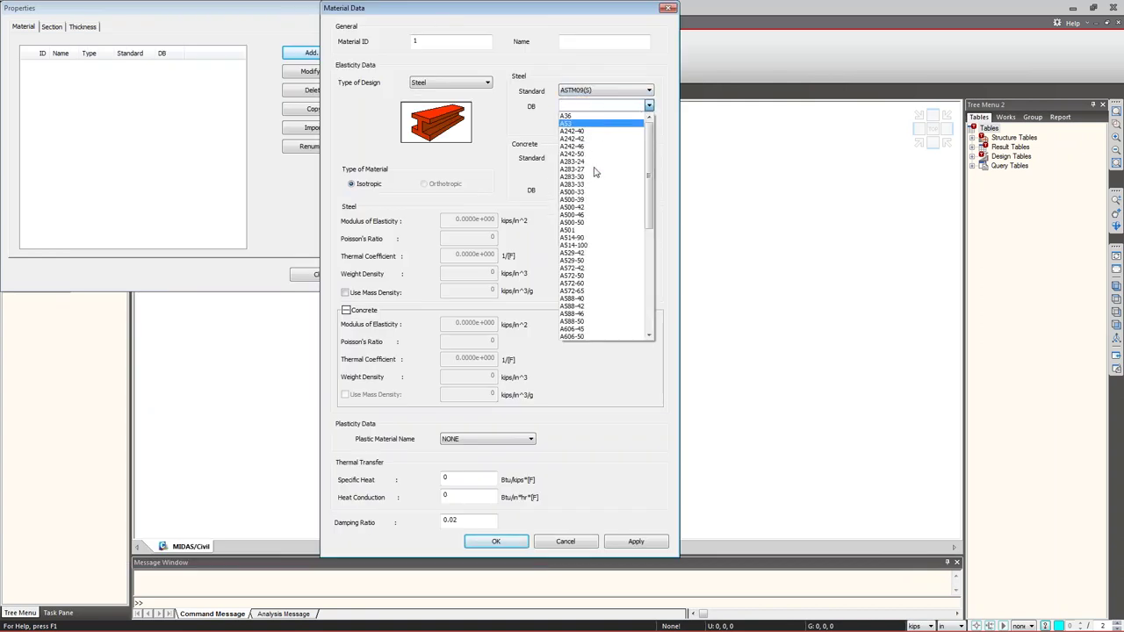
scroll(589, 248, down, 3)
click(575, 251)
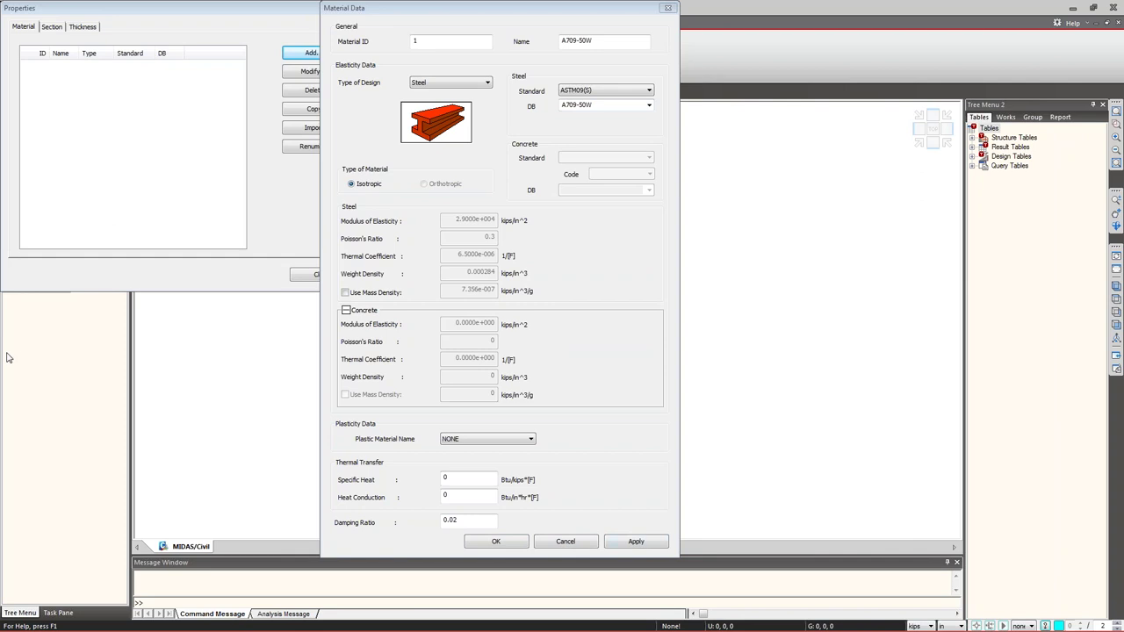
- Save A709-50W as material 1, then start a concrete material with ASTM(RC) grade C4000
click(636, 541)
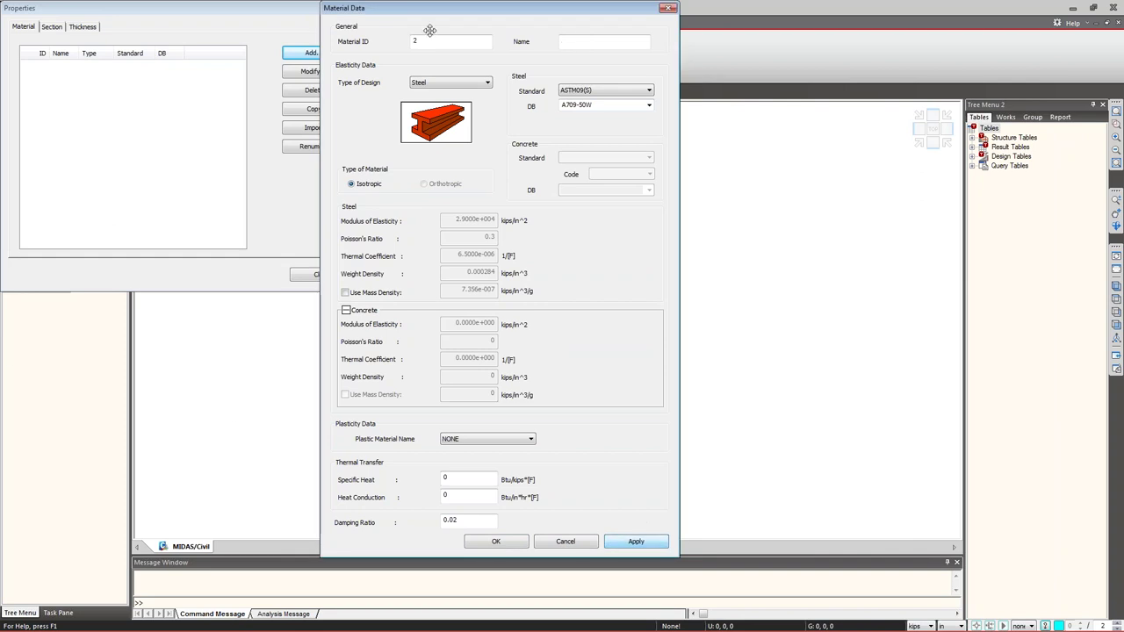
click(469, 86)
click(439, 101)
click(585, 43)
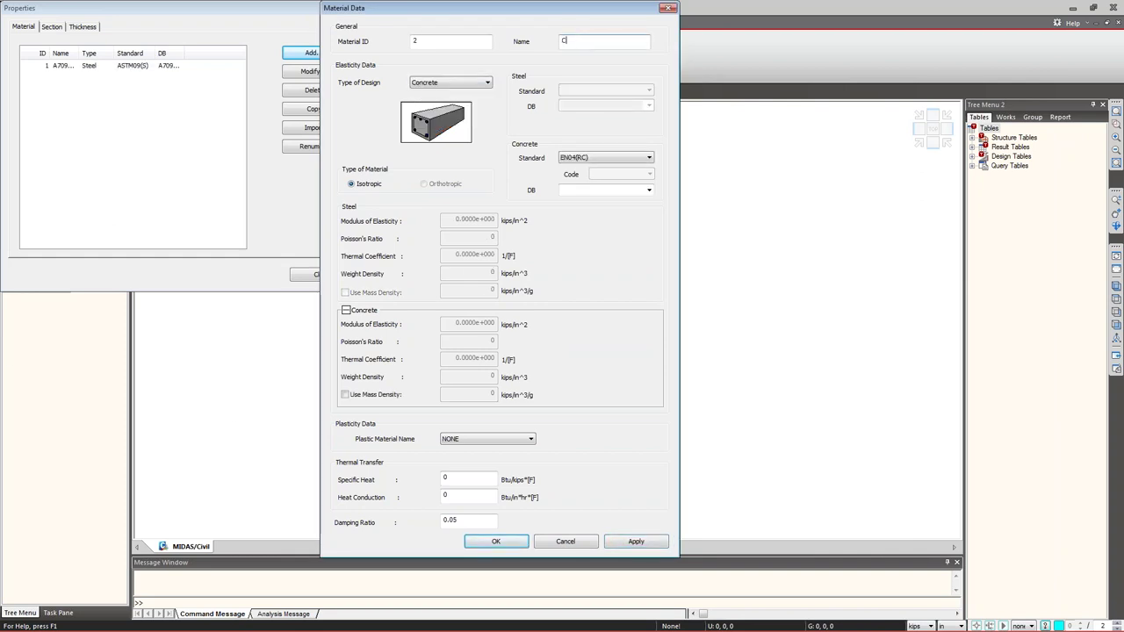
text(C4000)
click(614, 157)
click(579, 178)
click(606, 190)
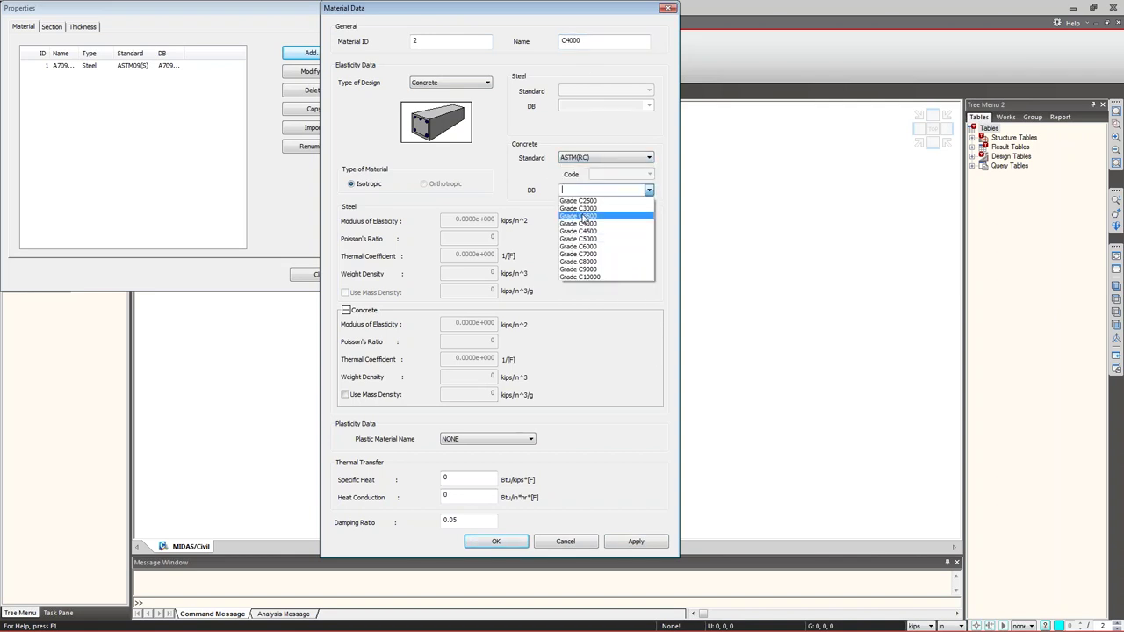
click(580, 224)
- Rename the concrete material to '4 ksi' and set its standard to None
double_click(587, 43)
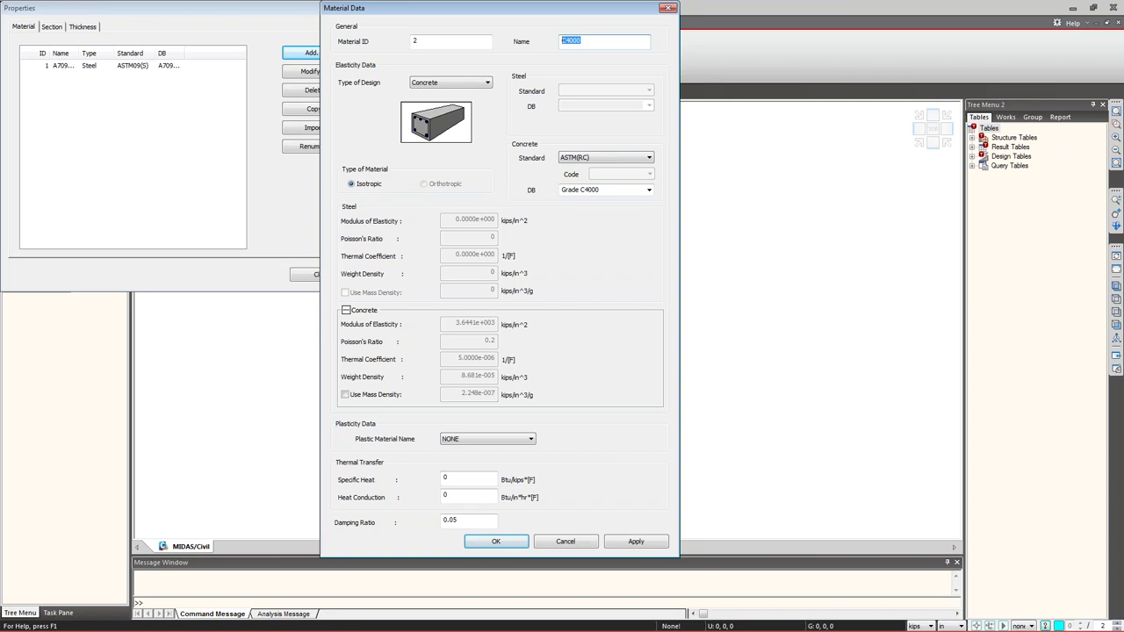
text(4 ksi)
click(621, 160)
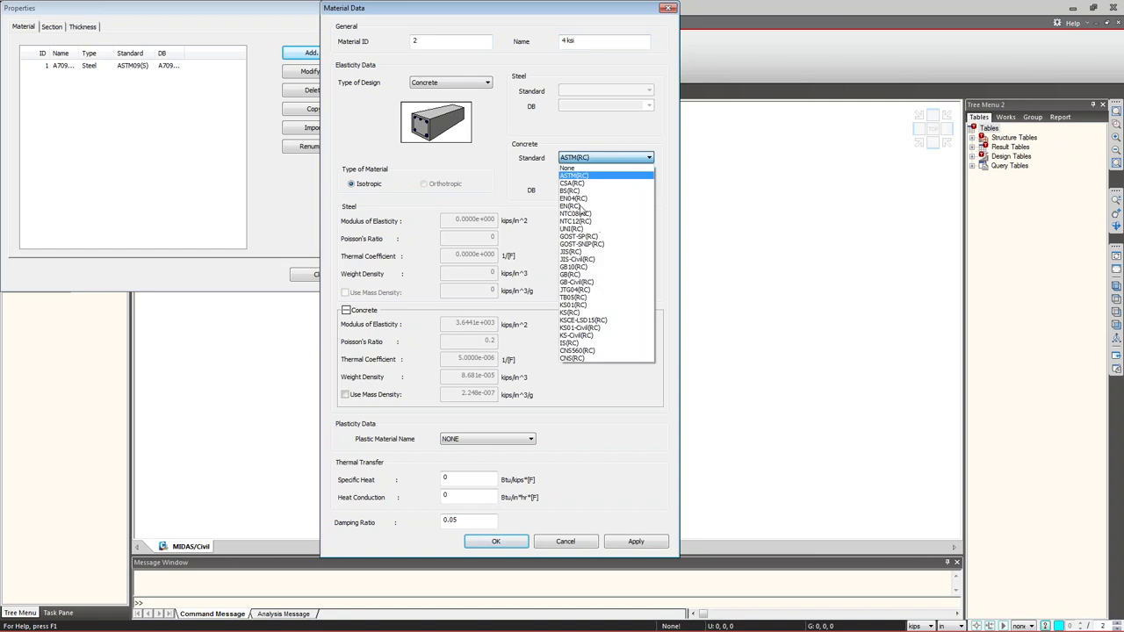
click(572, 167)
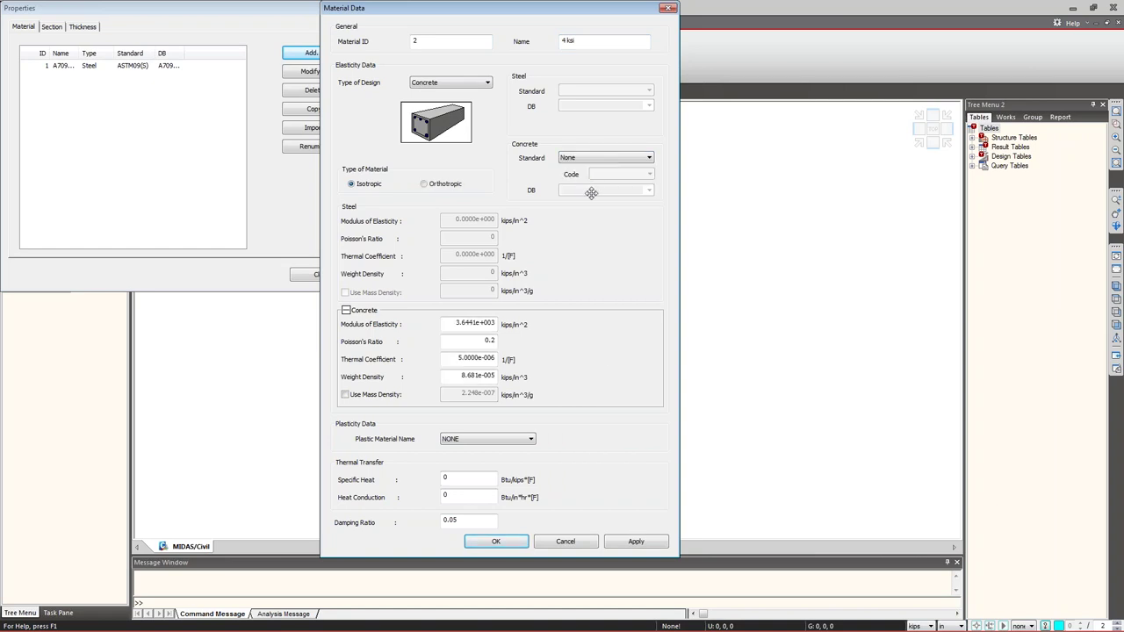
- Change the elastic modulus to 3.834e3 kips/in^2 and add the material
double_click(455, 327)
click(470, 324)
drag(474, 324, 499, 326)
text(834e3)
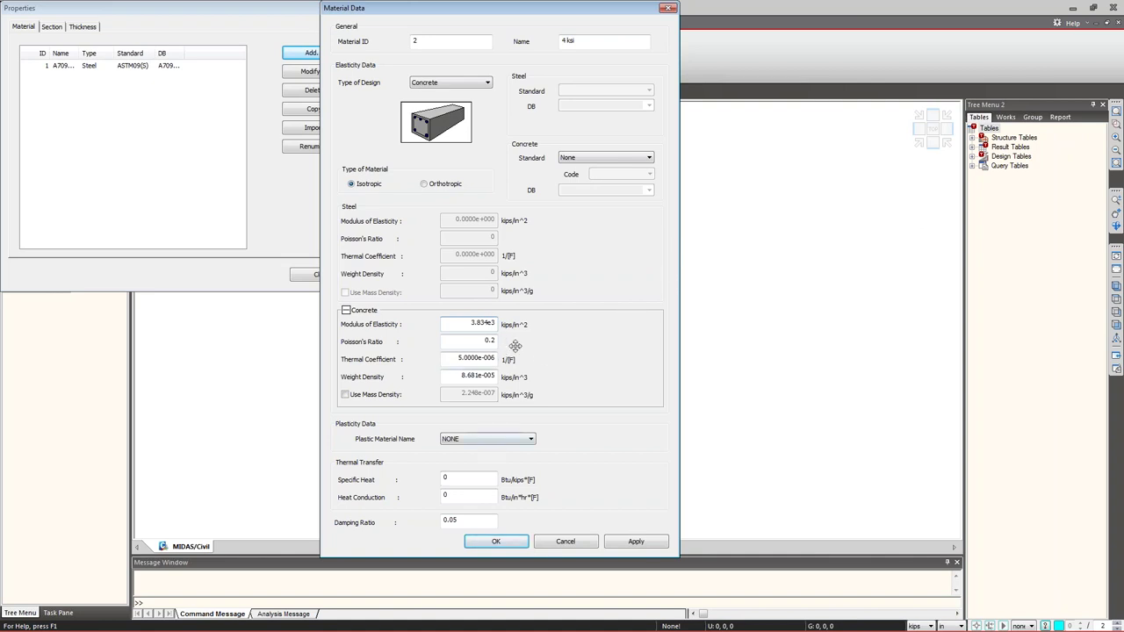
click(521, 542)
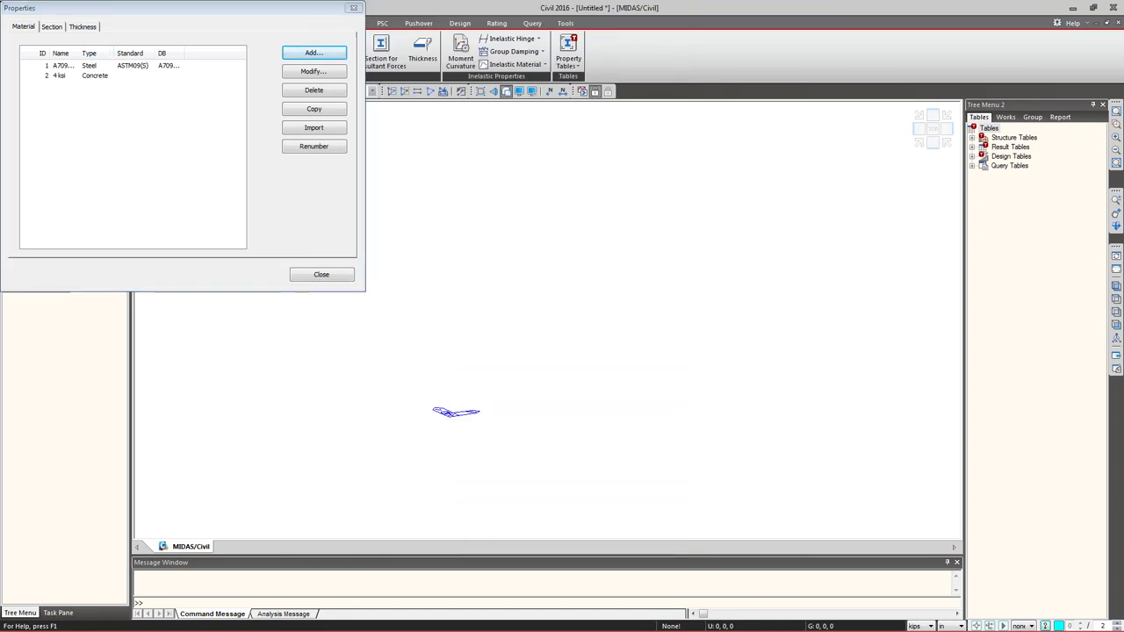
- On the Properties dialog's Section tab, add a new section and bring its Section Data form into view
drag(176, 8, 399, 131)
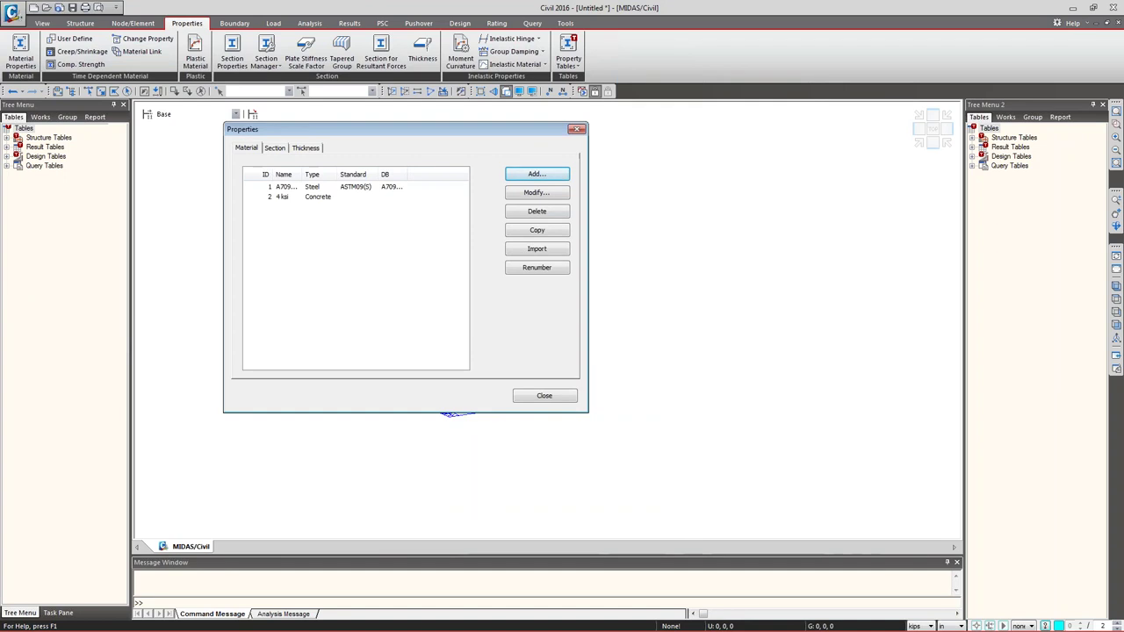
click(273, 148)
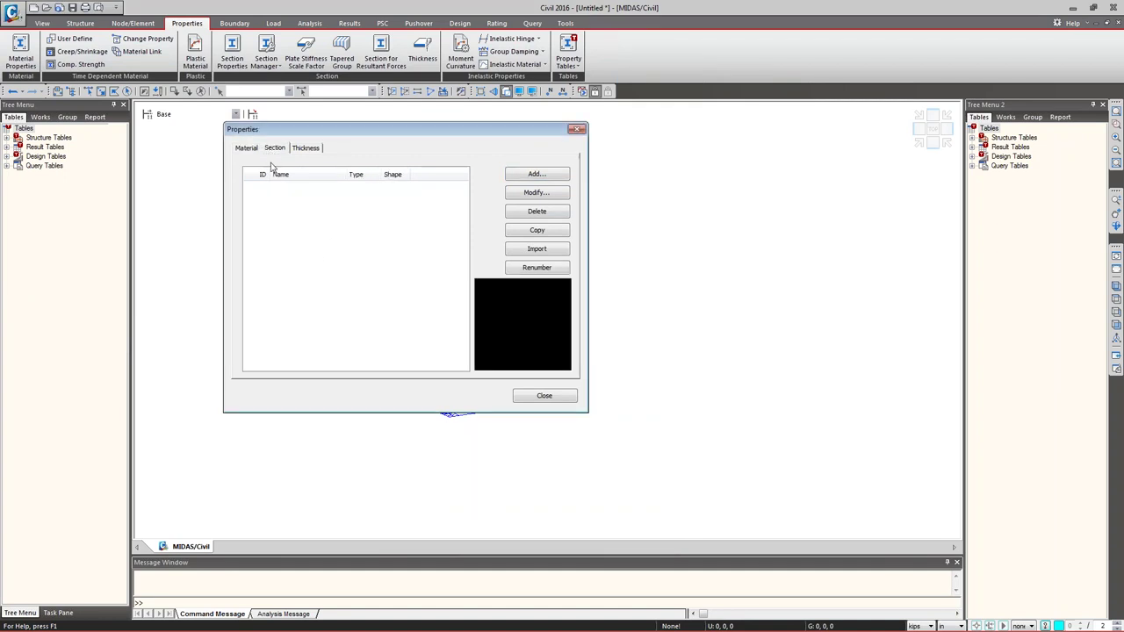
click(538, 174)
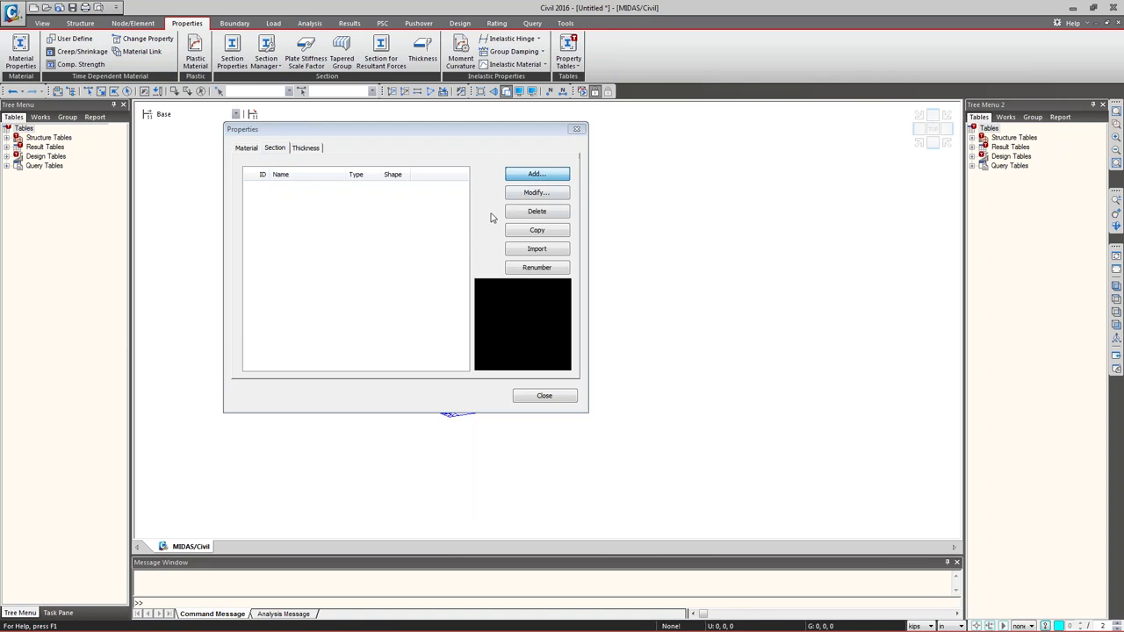
drag(152, 76, 294, 46)
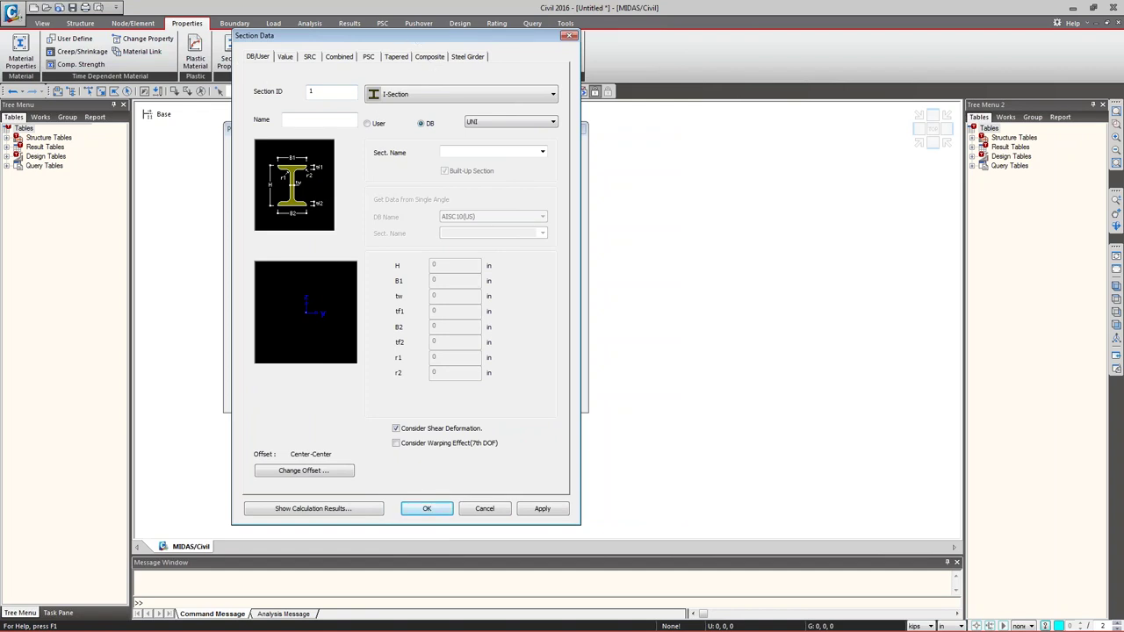
- Switch to Composite sections and, after trying the Type2 options, settle on Steel-Tub (Type1)
click(435, 58)
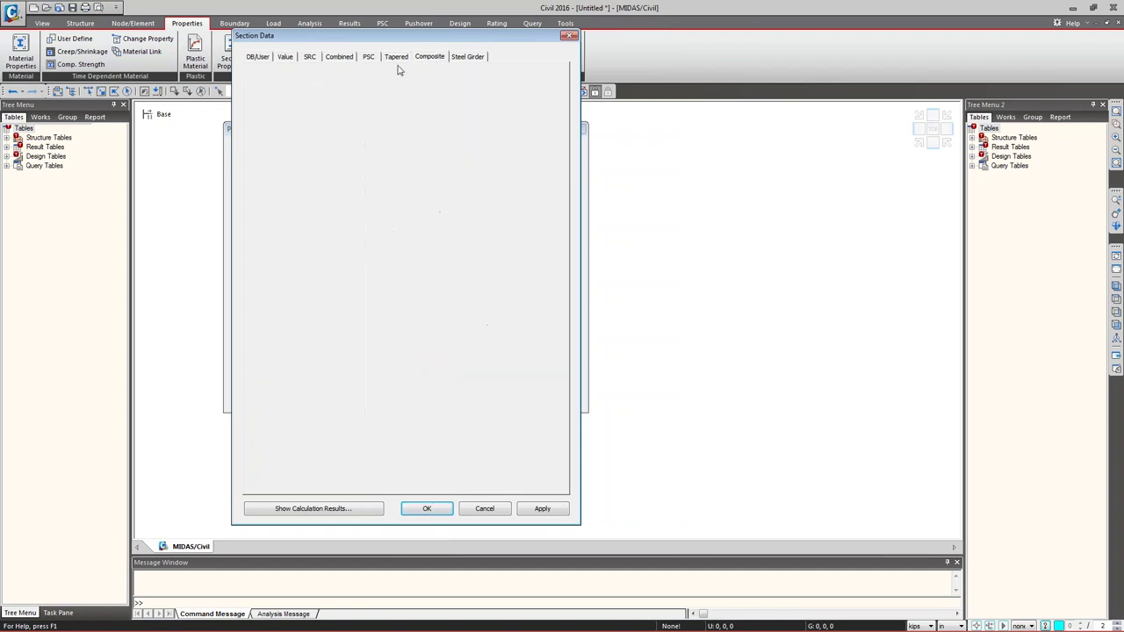
click(461, 125)
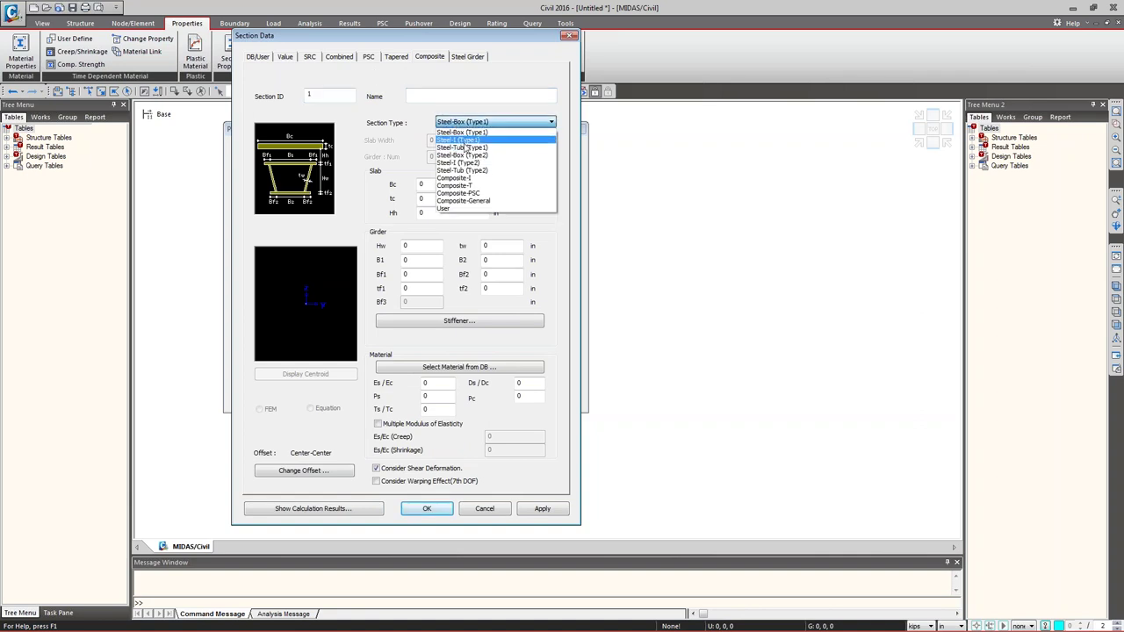
click(466, 145)
click(465, 123)
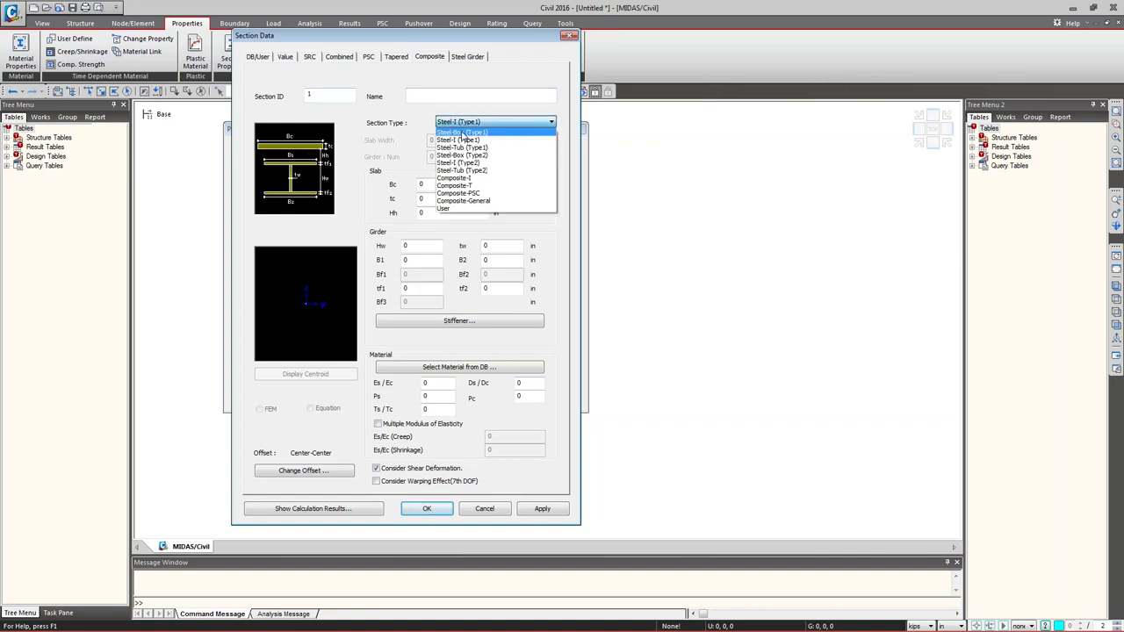
click(464, 147)
click(457, 123)
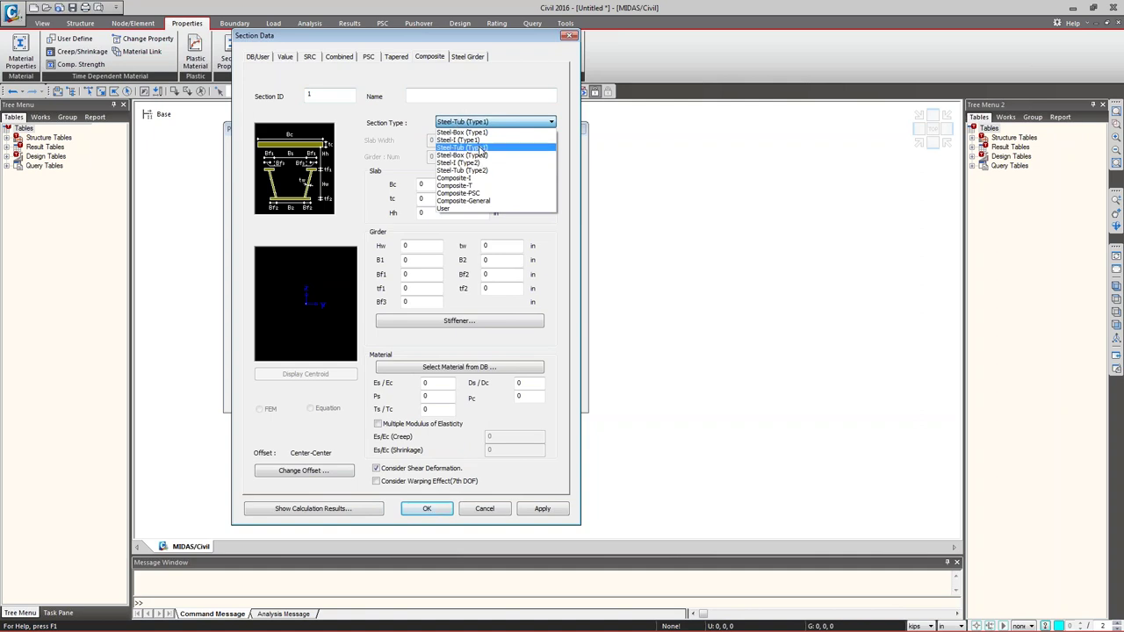
click(473, 163)
click(477, 122)
click(476, 171)
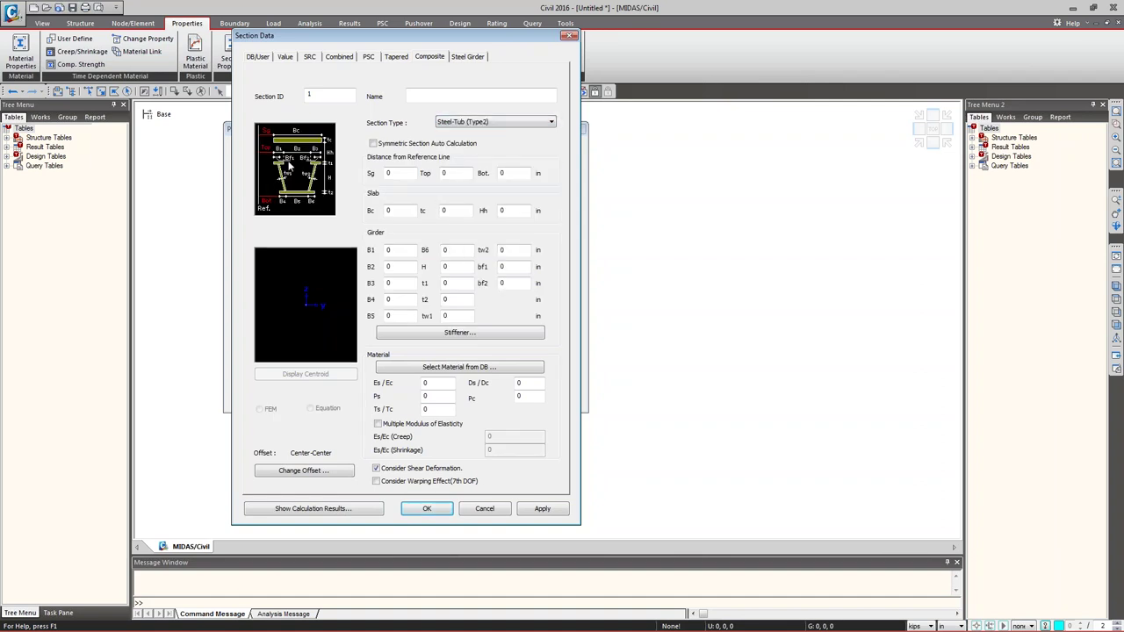
click(474, 123)
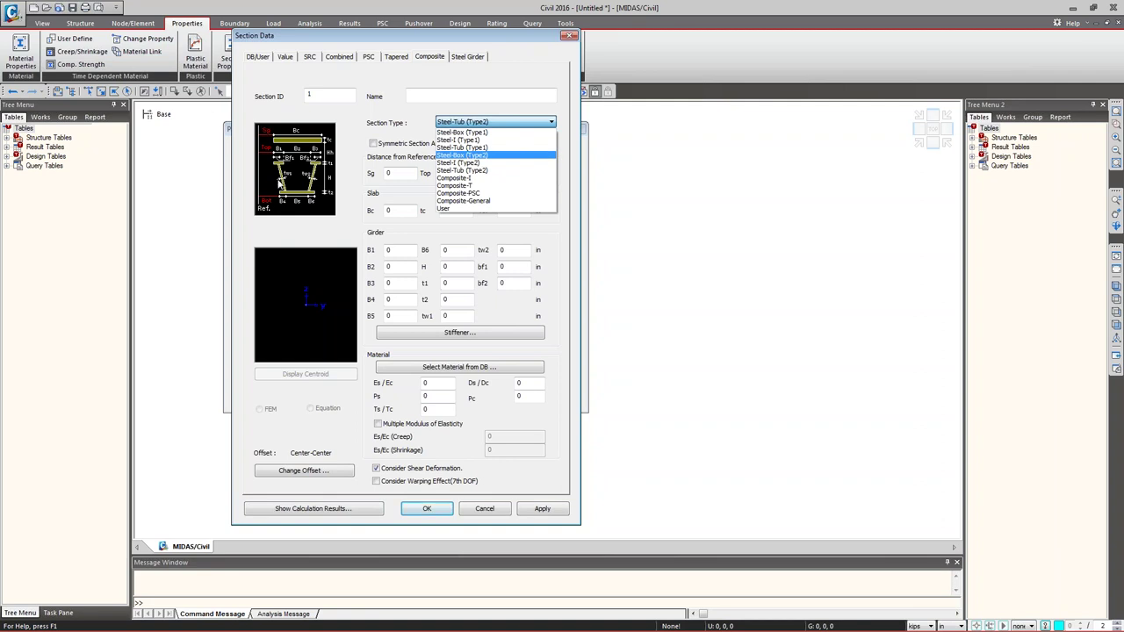
click(466, 147)
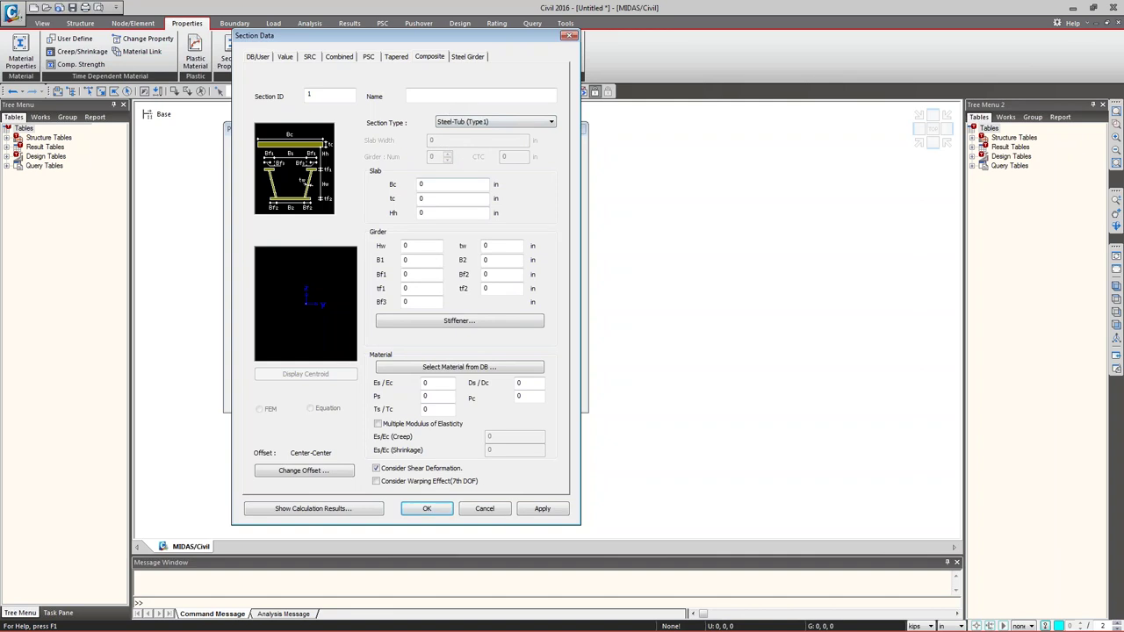
click(419, 96)
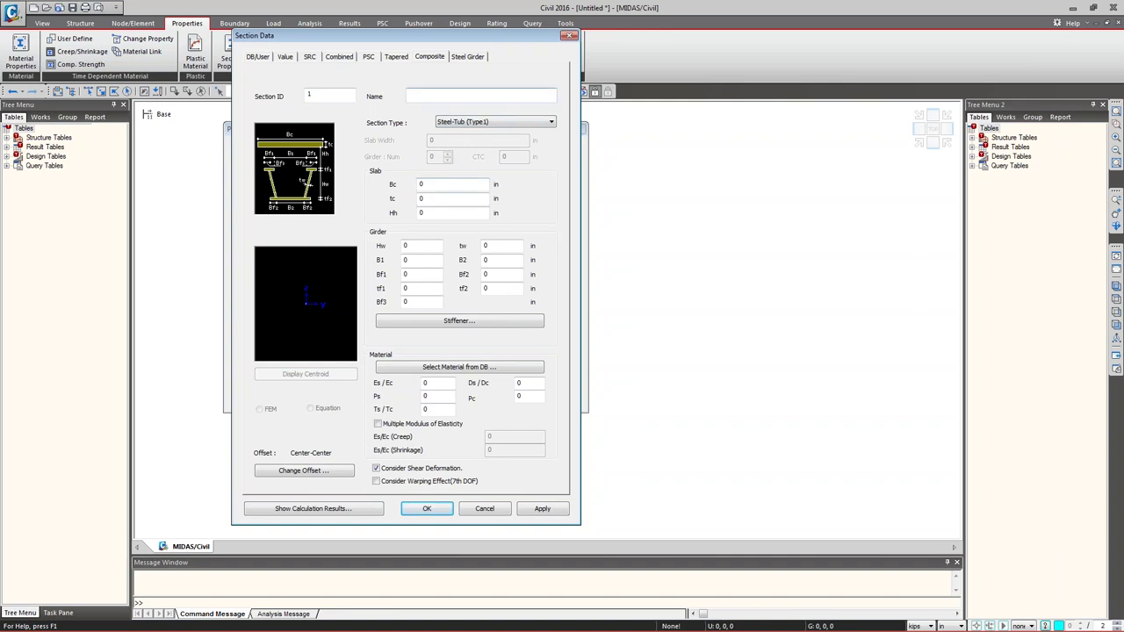
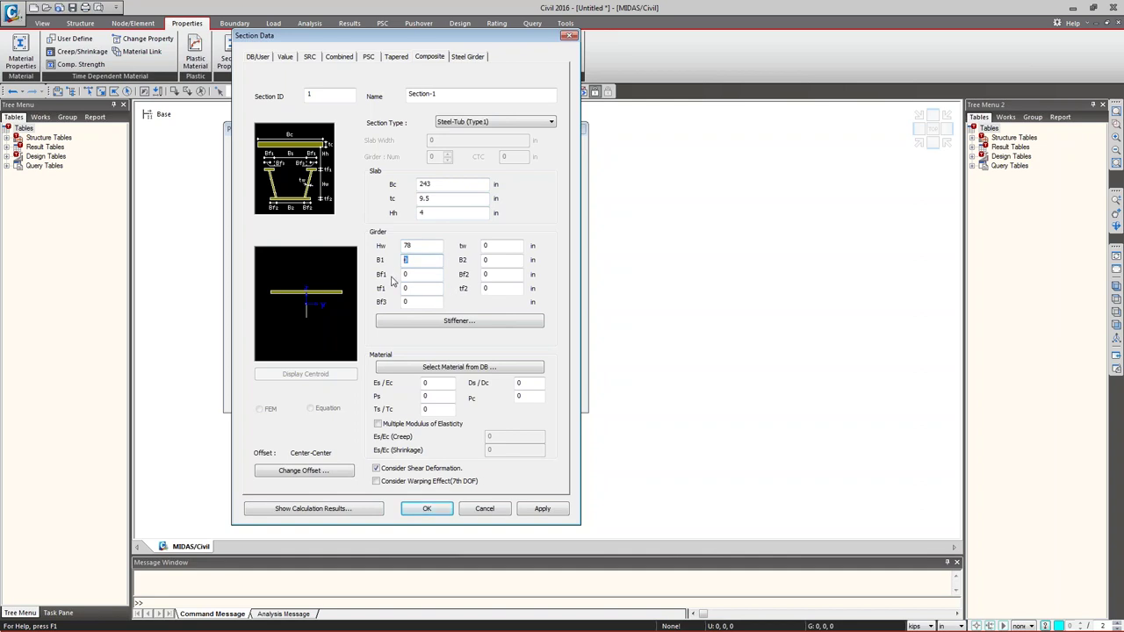
- Enter the tub girder's B1 104, Bf1 16, tf1 1 and Bf3 8
text(104)
key(Tab)
text(16)
key(Tab)
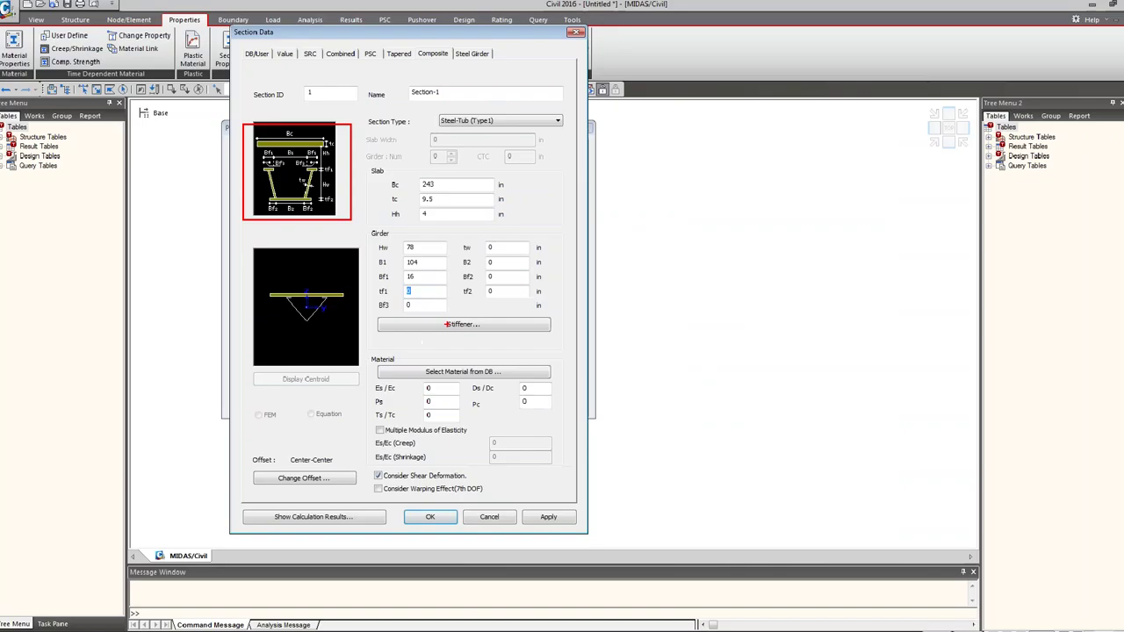
text(1)
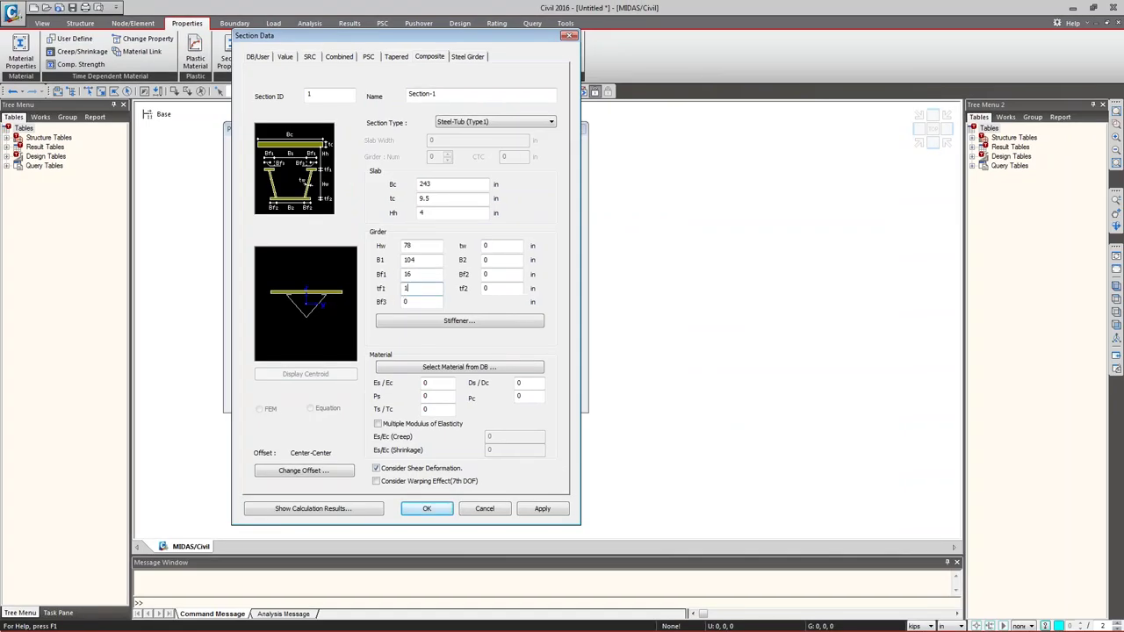
key(Tab)
text(8)
key(Tab)
- Enter the remaining girder values: tw .5625, B2 81, Bf2 1 and tf2 .625
text(.5625)
key(Tab)
text(81)
key(Tab)
text(1)
key(Tab)
text(.625)
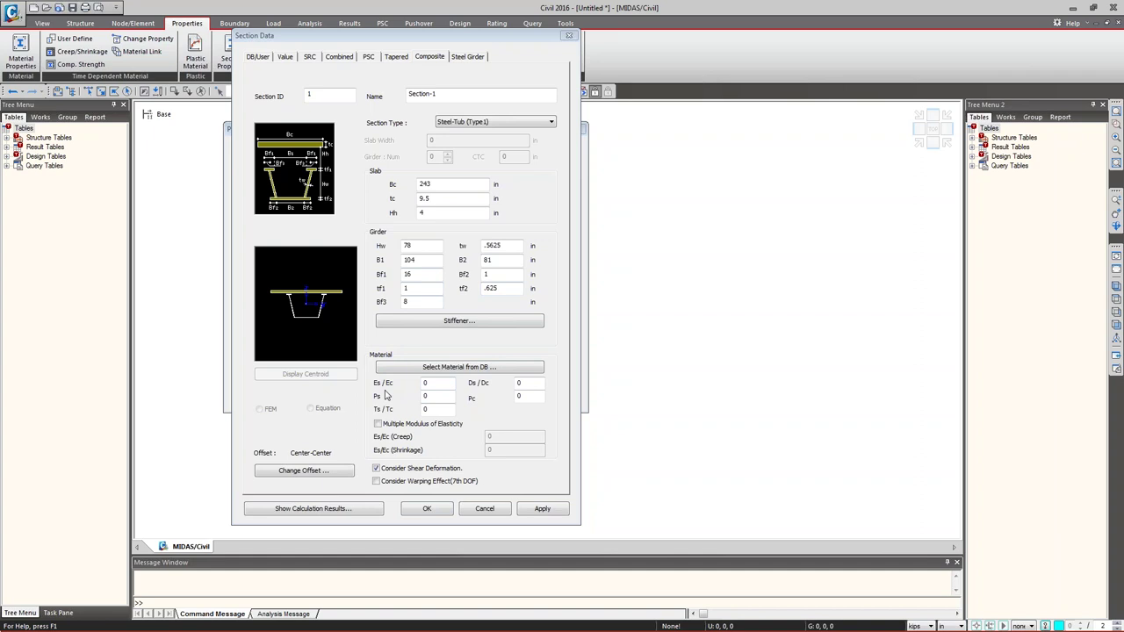
- Pick ASTM(RC) Grade C4000 as the section's concrete material
click(430, 384)
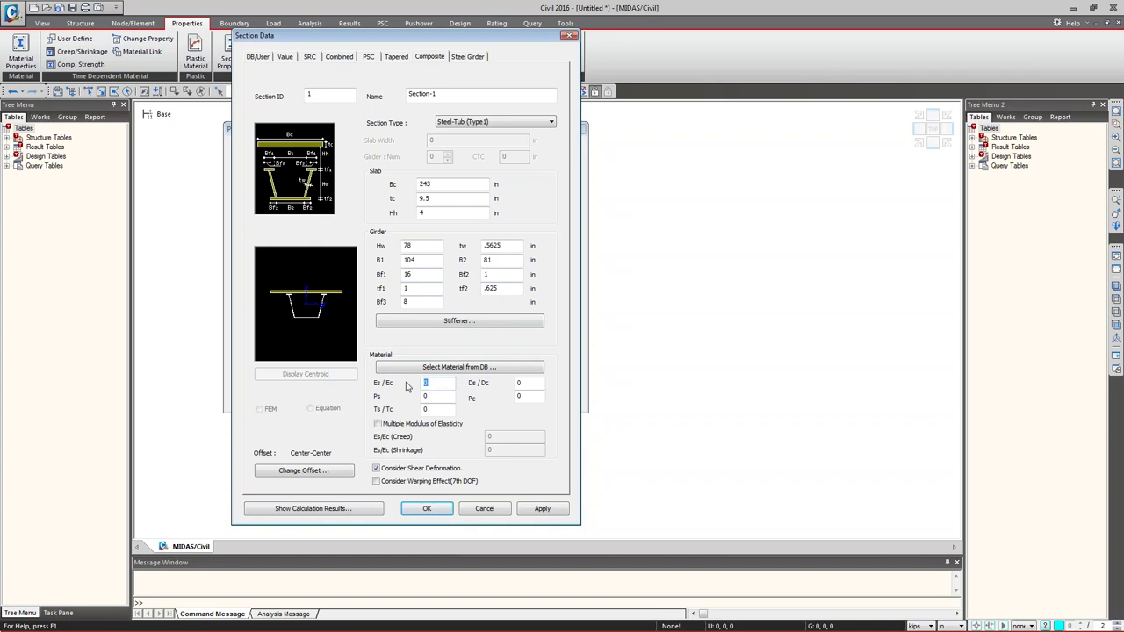
click(486, 369)
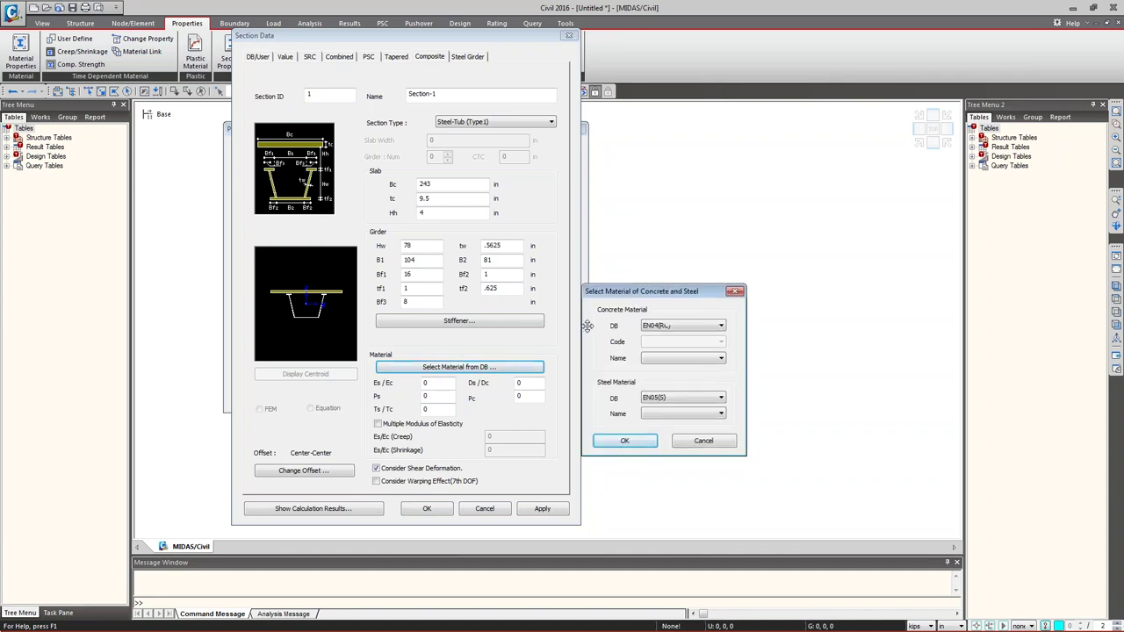
click(700, 316)
click(700, 325)
click(720, 348)
click(699, 380)
- Pick ASTM09(S) A709-50W steel and accept, giving Es/Ec 7.95797 and Ds/Dc 3.27168
click(696, 390)
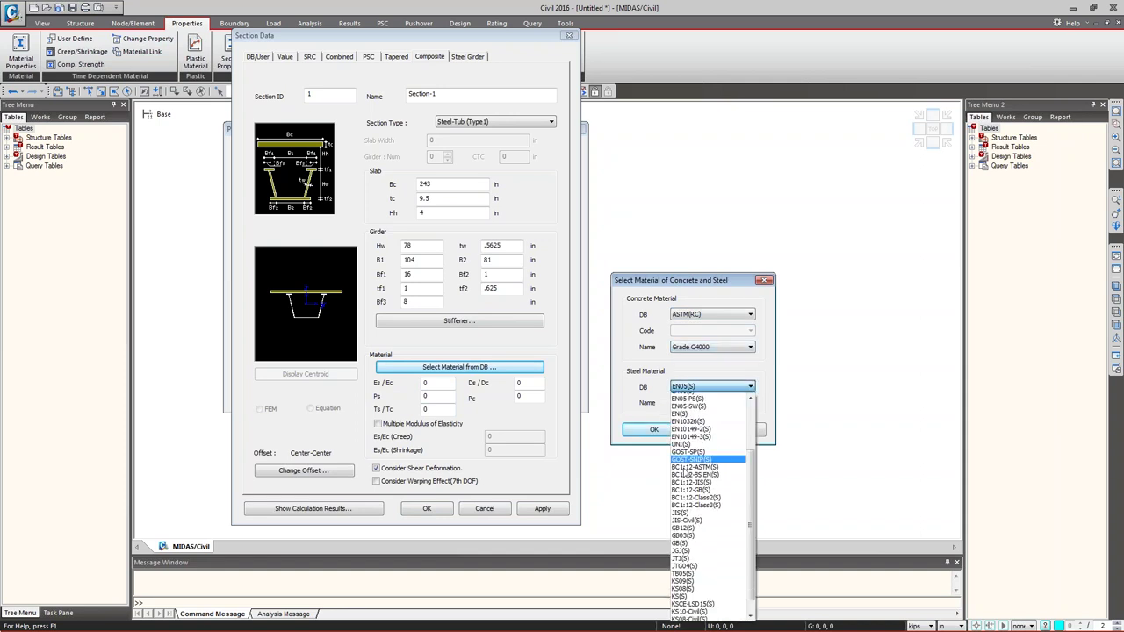
click(705, 401)
click(700, 388)
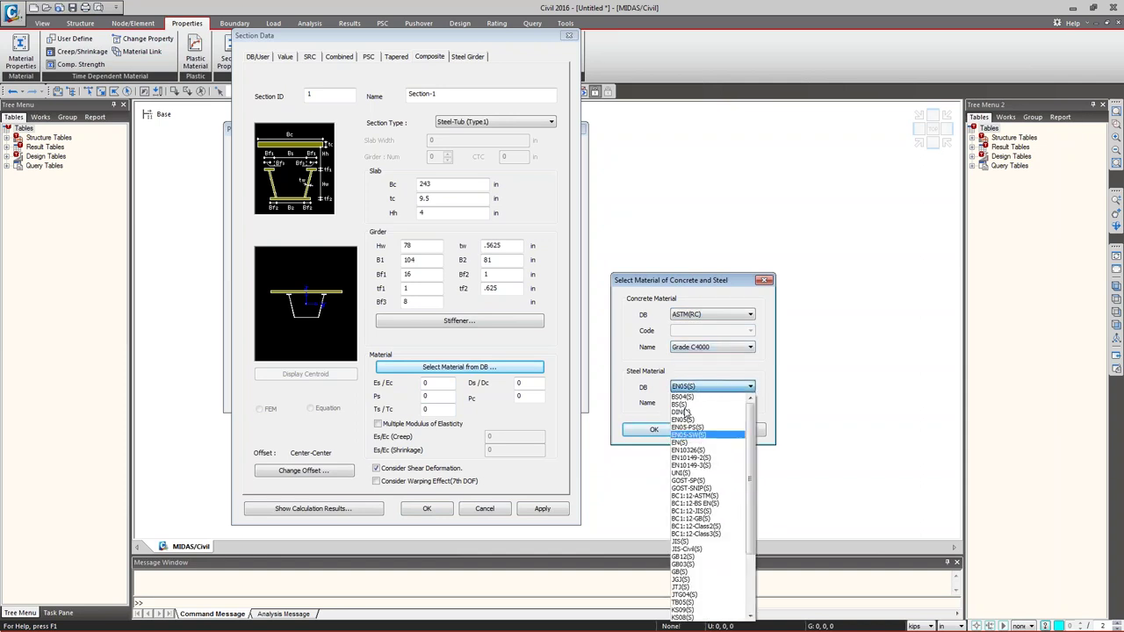
click(708, 406)
click(708, 406)
scroll(707, 334, down, 5)
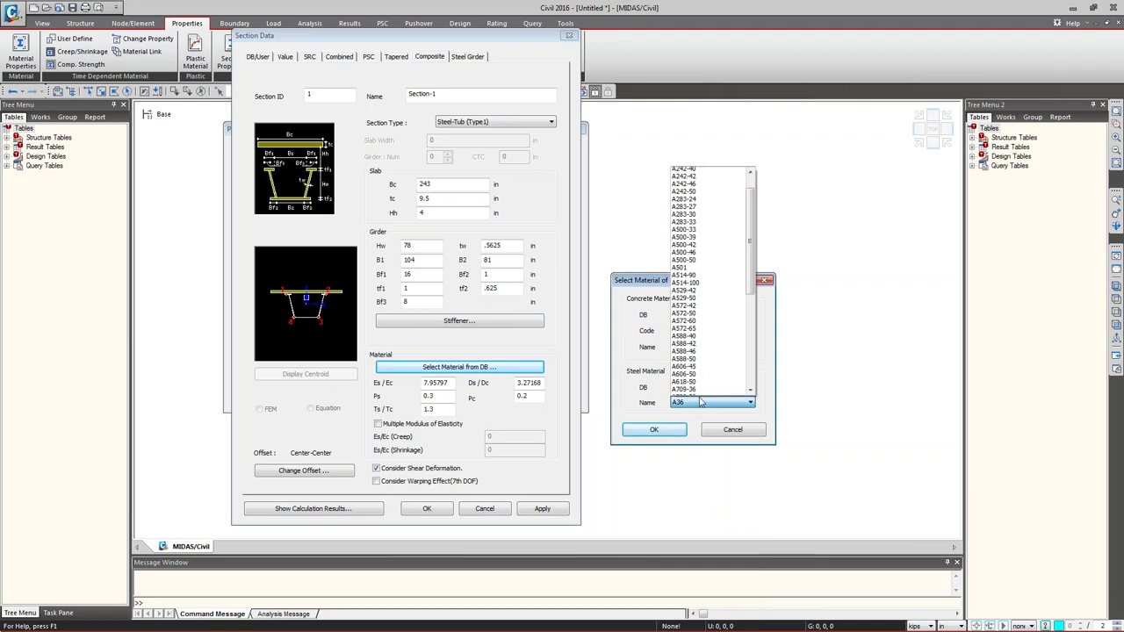
click(707, 315)
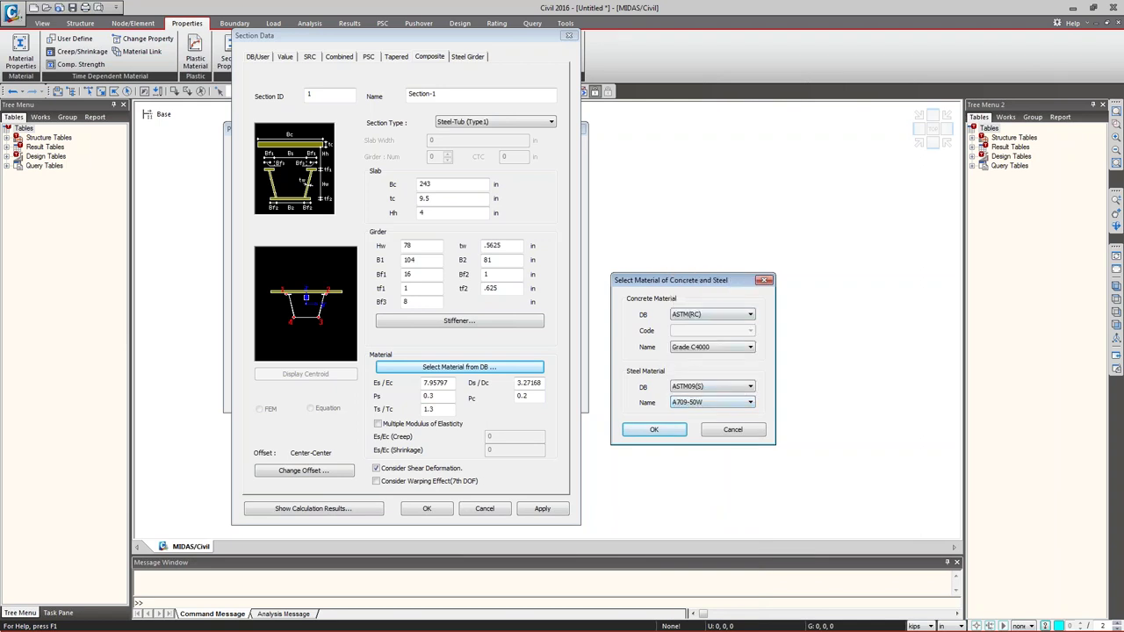
drag(646, 298, 786, 408)
drag(352, 360, 489, 424)
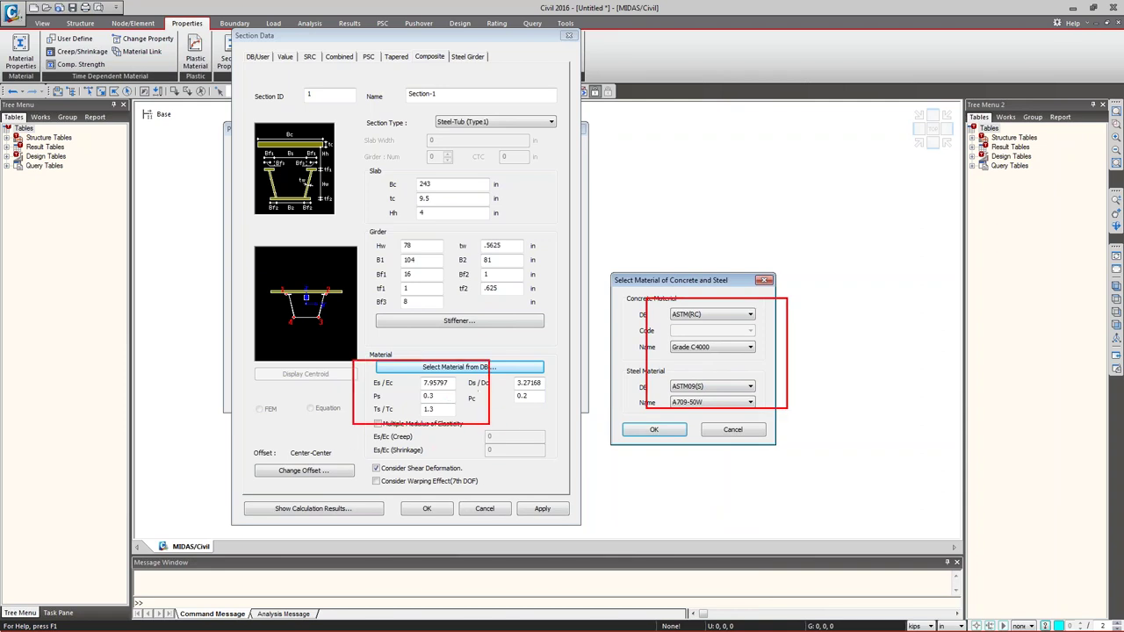
key(Escape)
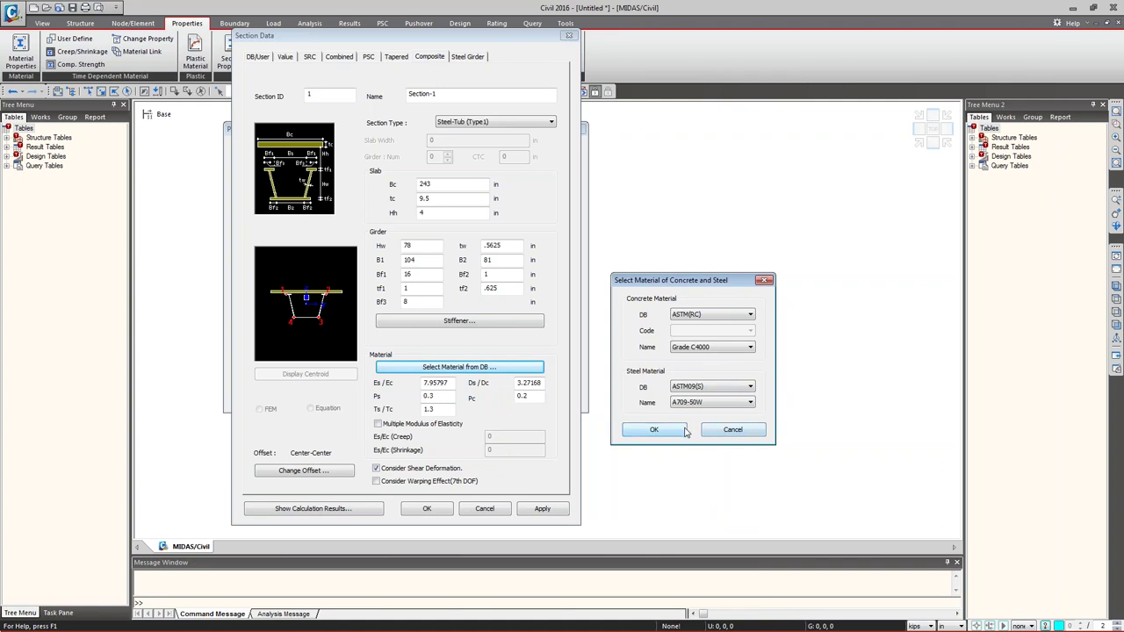
click(653, 429)
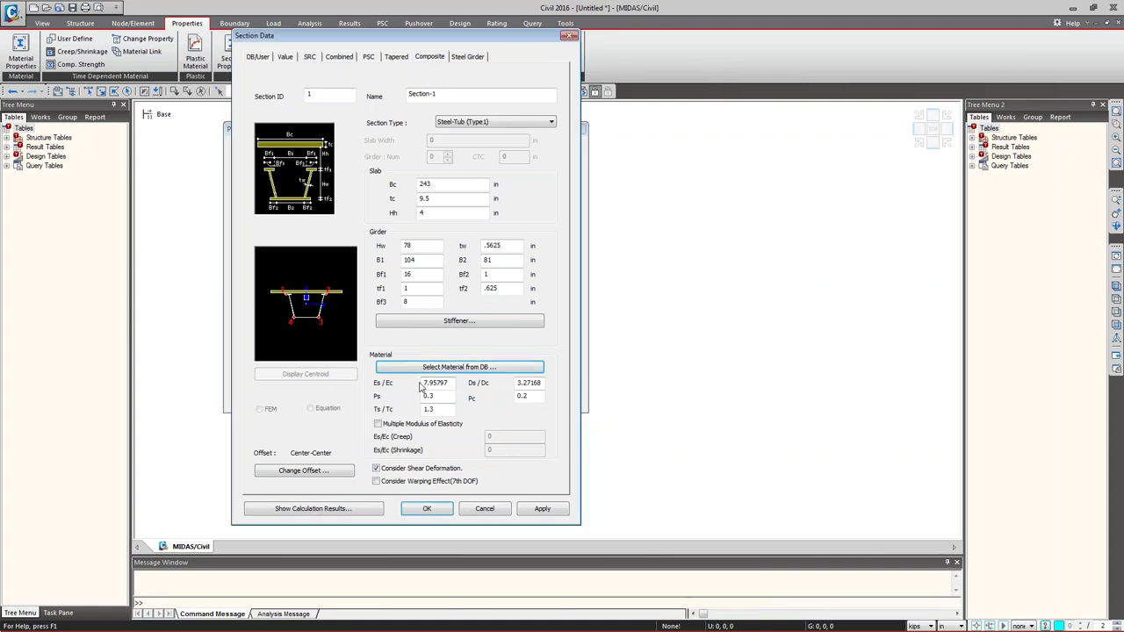
- Overwrite the Es/Ec modular ratio 7.95797 with 7.56
drag(428, 383, 450, 384)
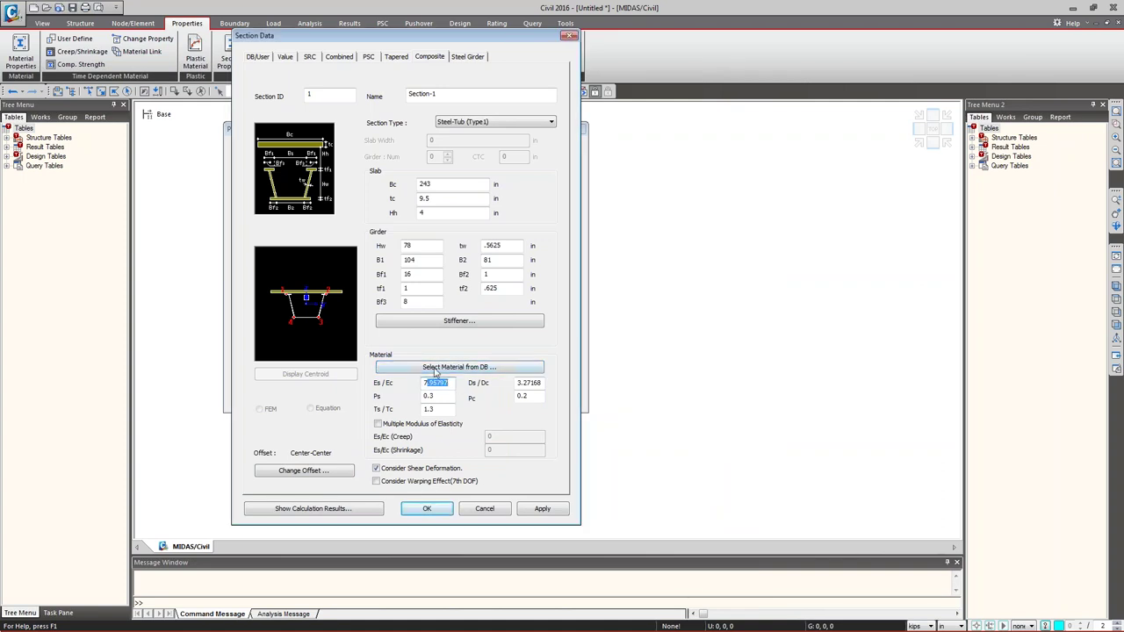
text(.56)
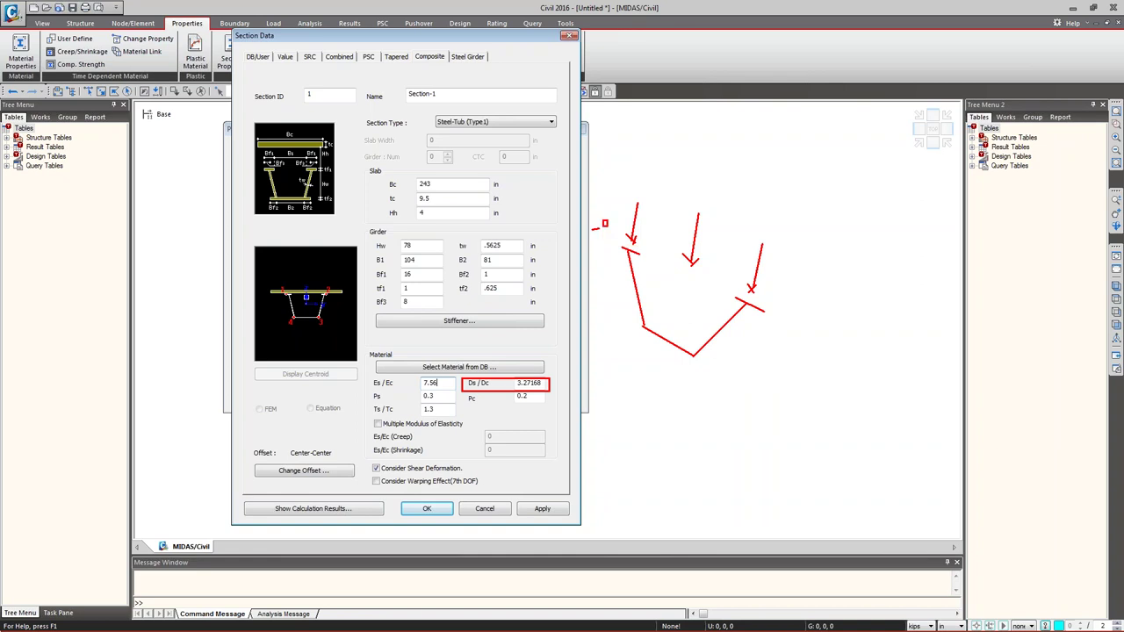
mouse_move(674, 246)
mouse_down()
mouse_move(725, 261)
mouse_move(773, 294)
mouse_move(742, 283)
mouse_move(764, 307)
mouse_move(789, 309)
mouse_up()
drag(625, 245, 784, 312)
mouse_move(602, 218)
mouse_down()
mouse_move(779, 387)
mouse_move(817, 388)
mouse_up()
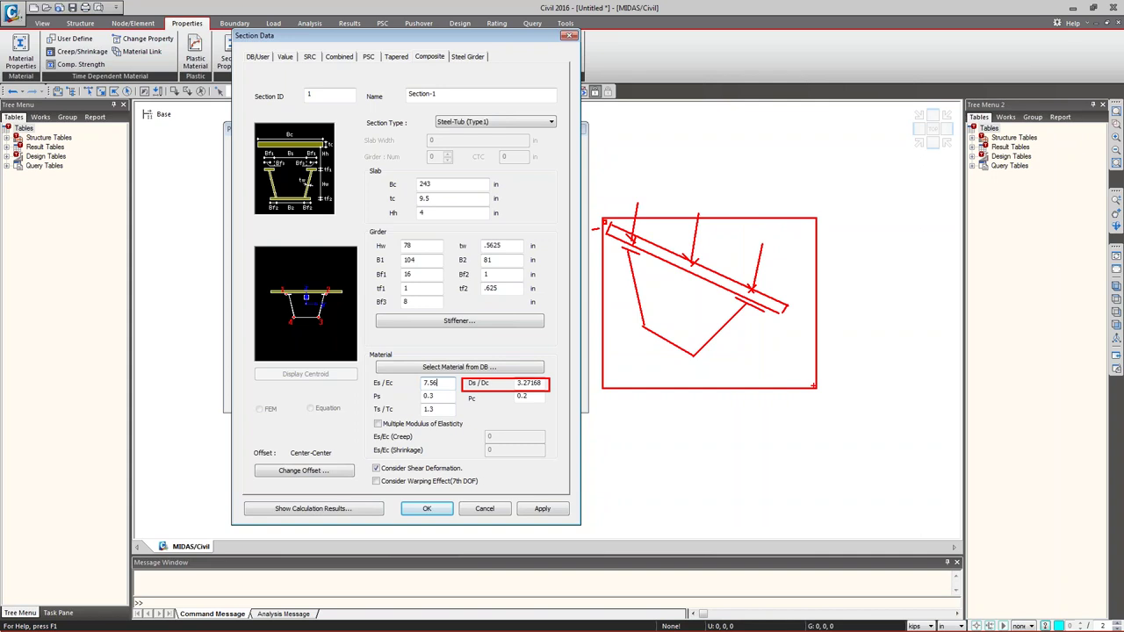
drag(681, 198, 715, 272)
drag(745, 231, 773, 300)
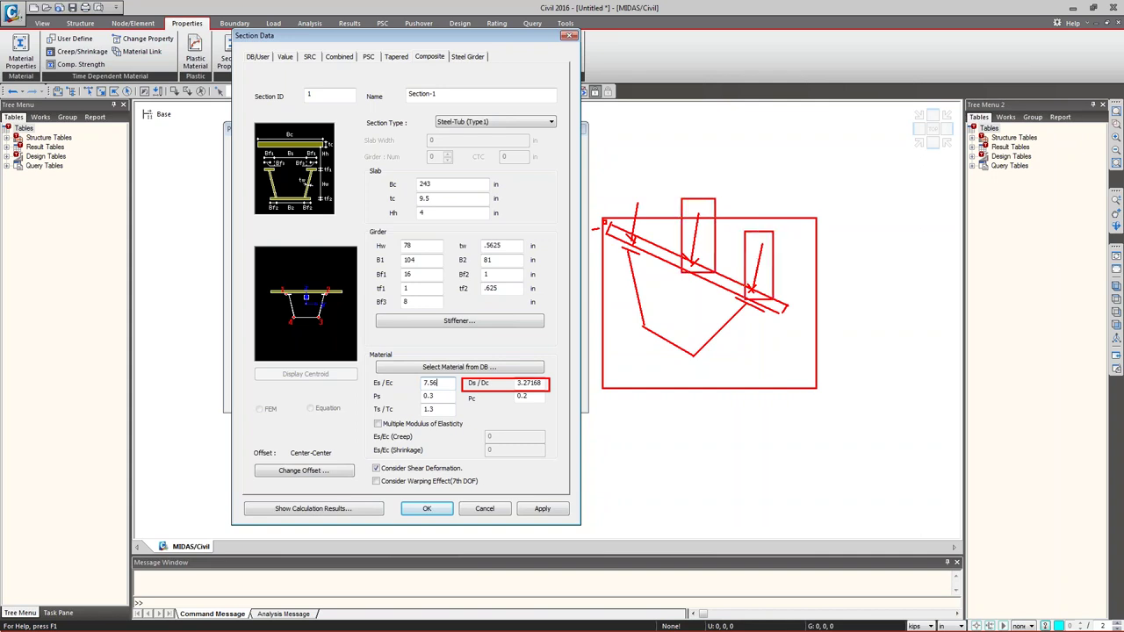
drag(622, 179, 650, 248)
drag(517, 383, 549, 393)
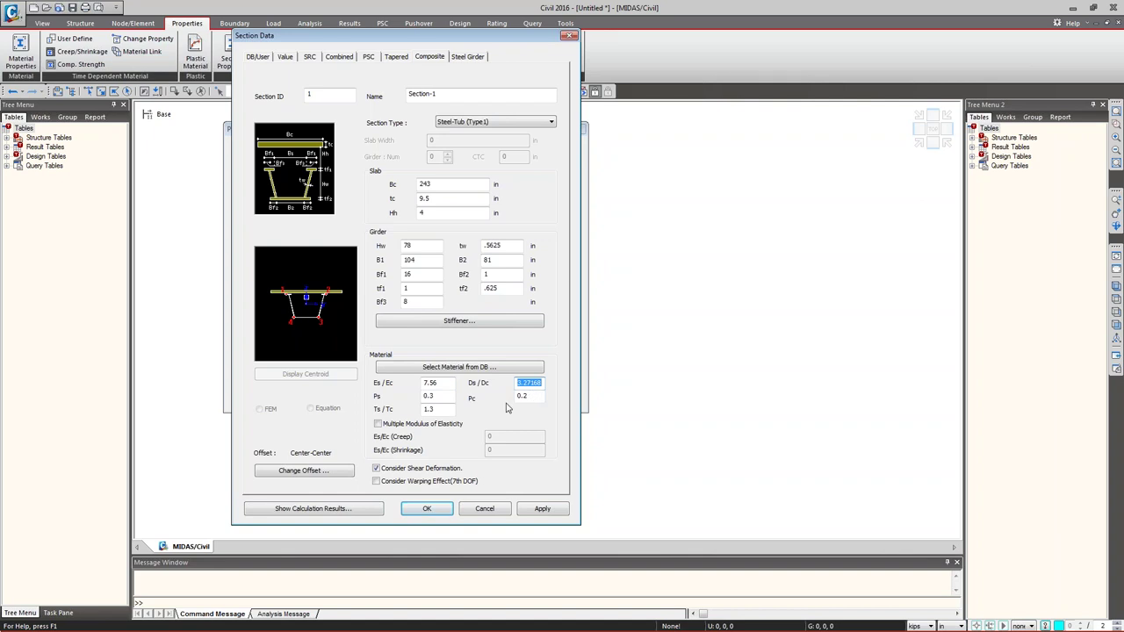
drag(412, 38, 446, 29)
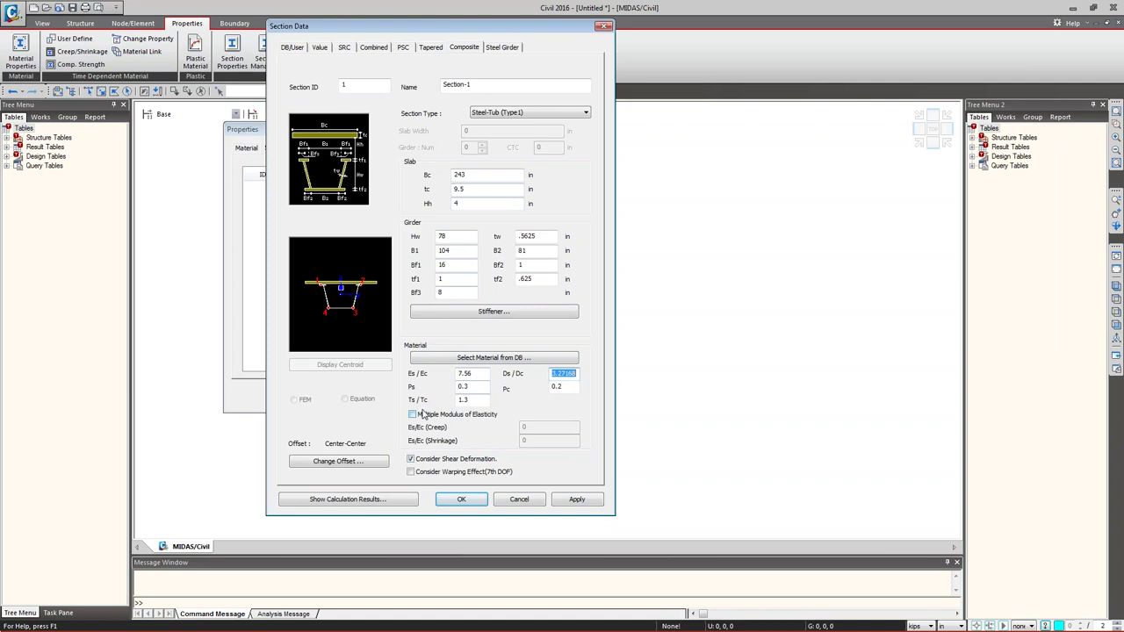
- Change Section-1's offset from Center-Center to Center-Top, previewing the offset point
click(372, 466)
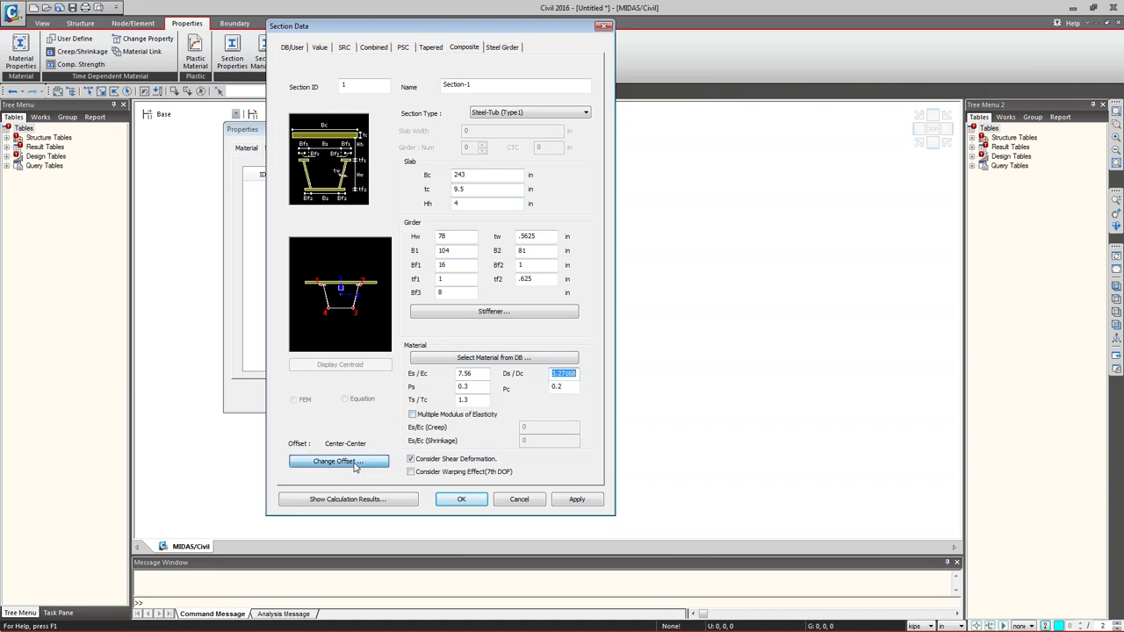
drag(287, 217, 588, 197)
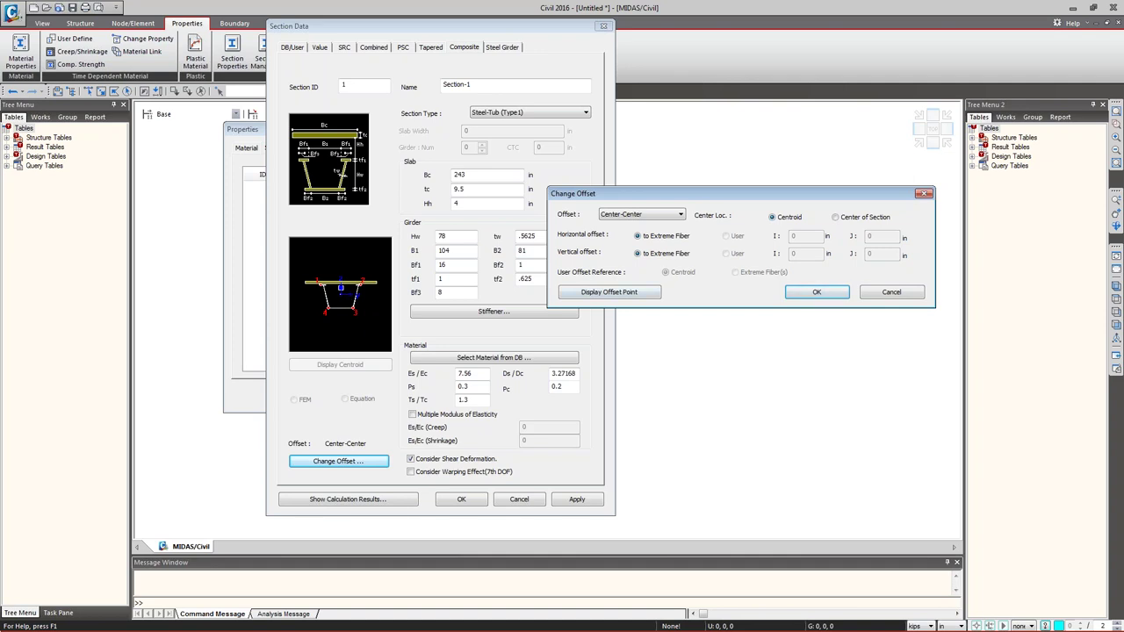
click(641, 215)
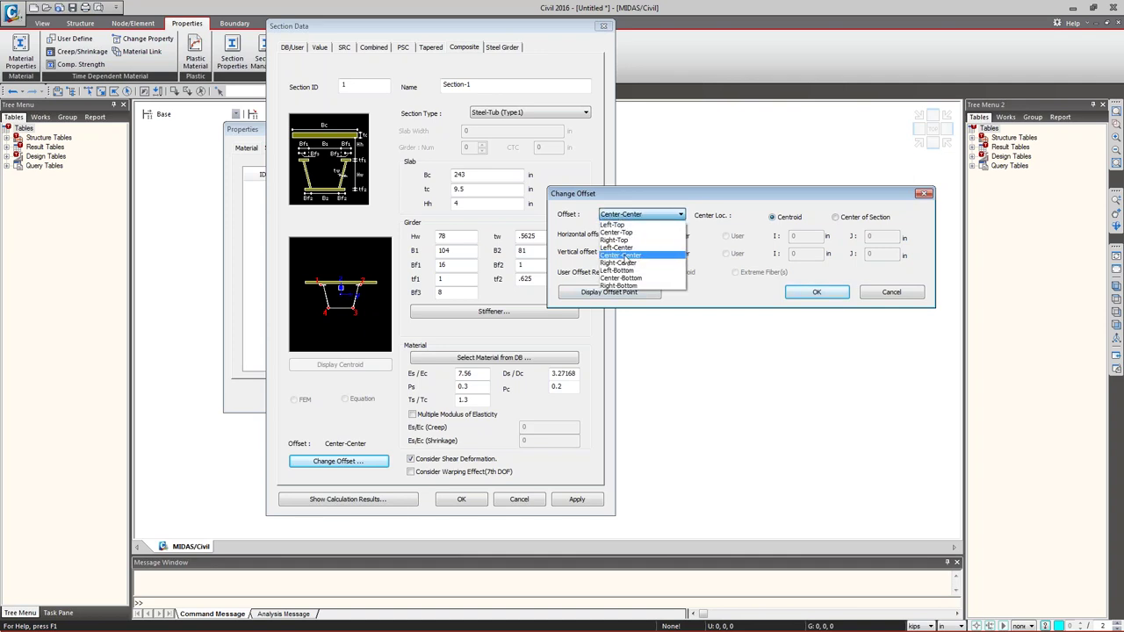
click(629, 231)
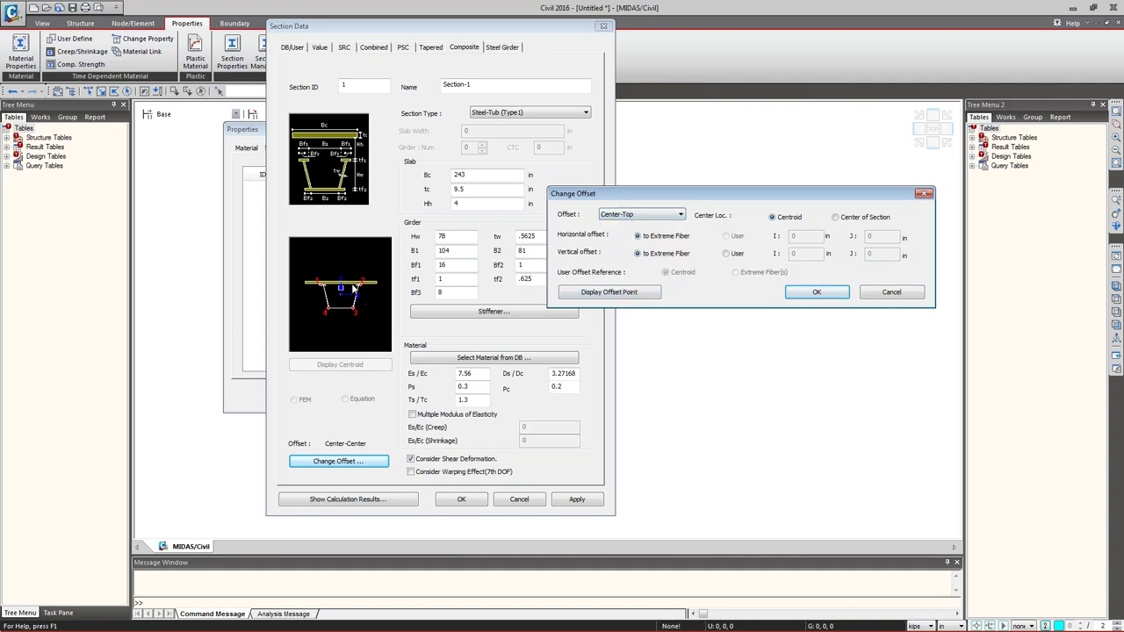
click(609, 291)
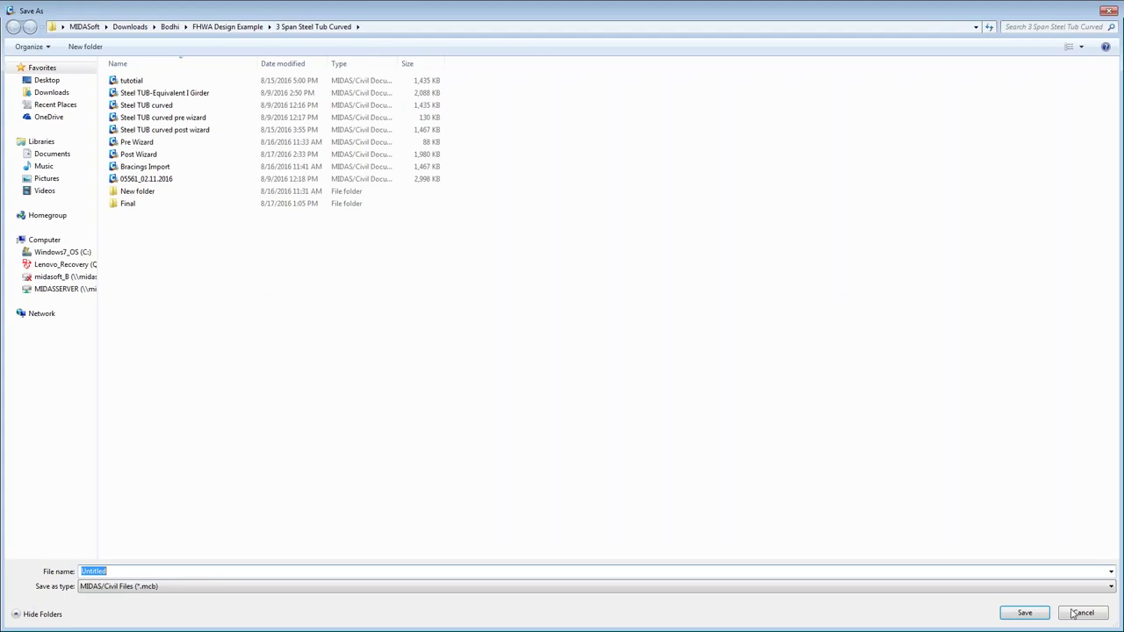
click(1075, 613)
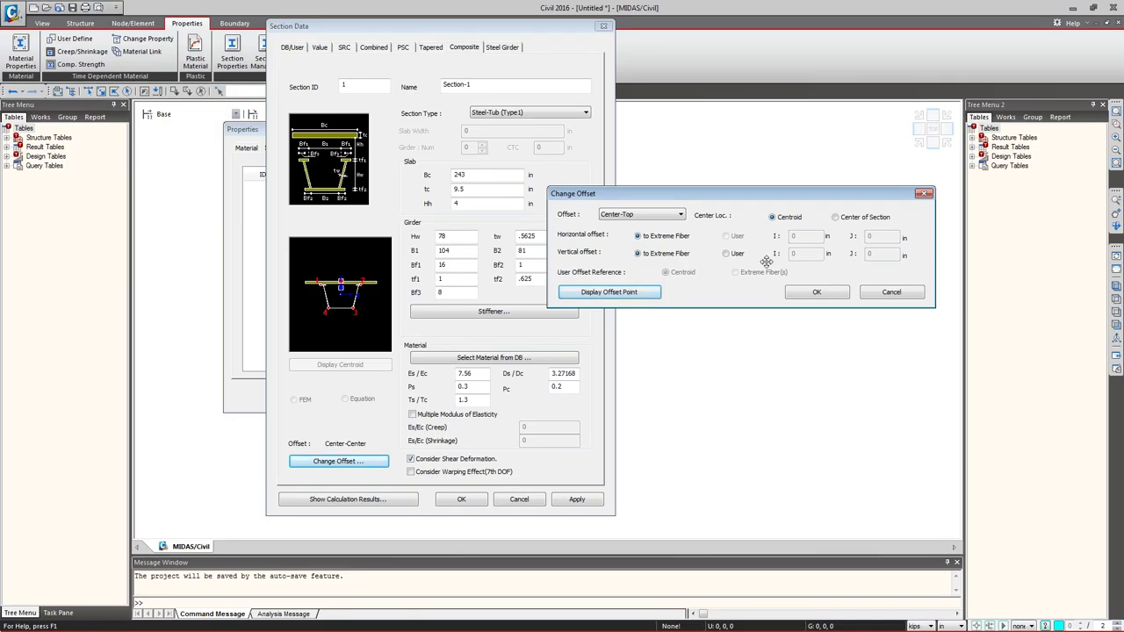
click(817, 294)
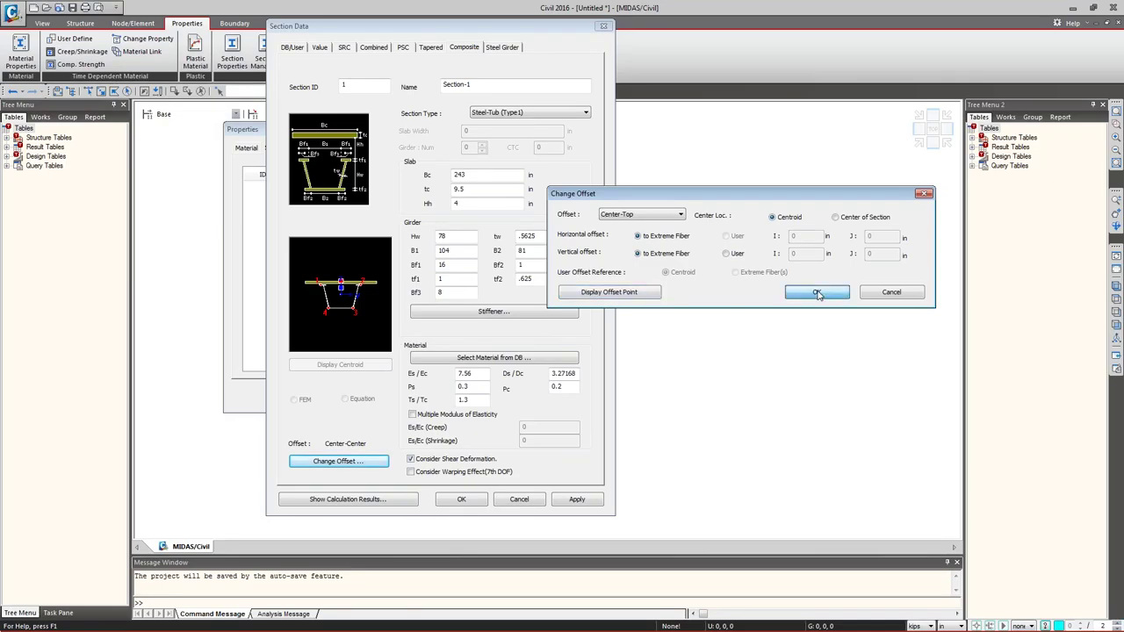
- Enable Multiple Modulus of Elasticity and set the creep Es/Ec to 22.68
click(439, 417)
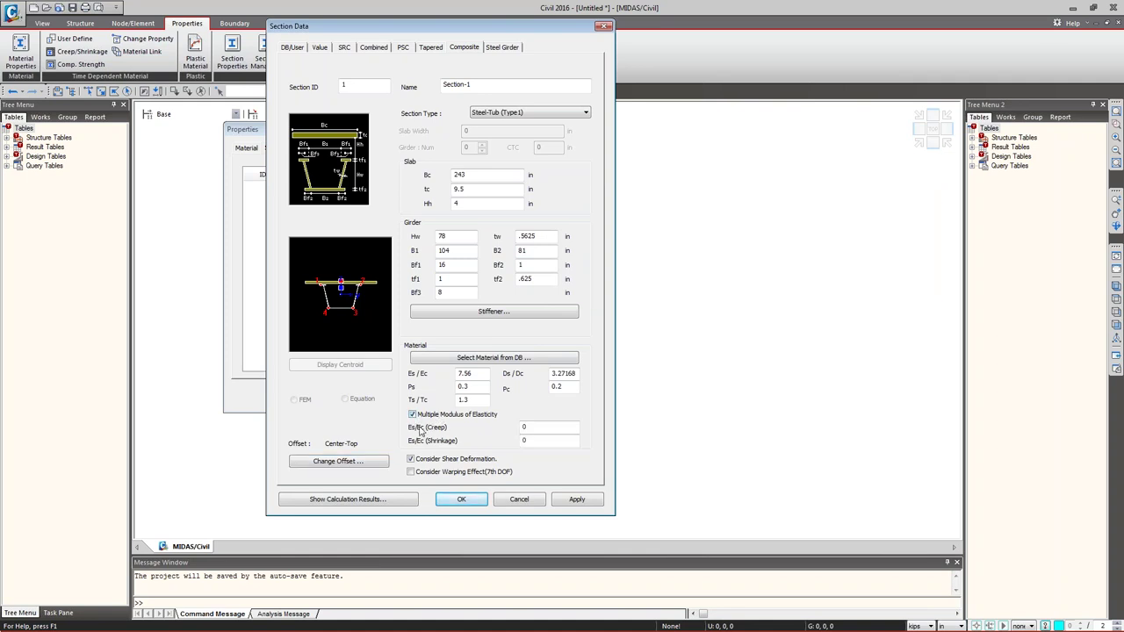
drag(395, 418, 605, 436)
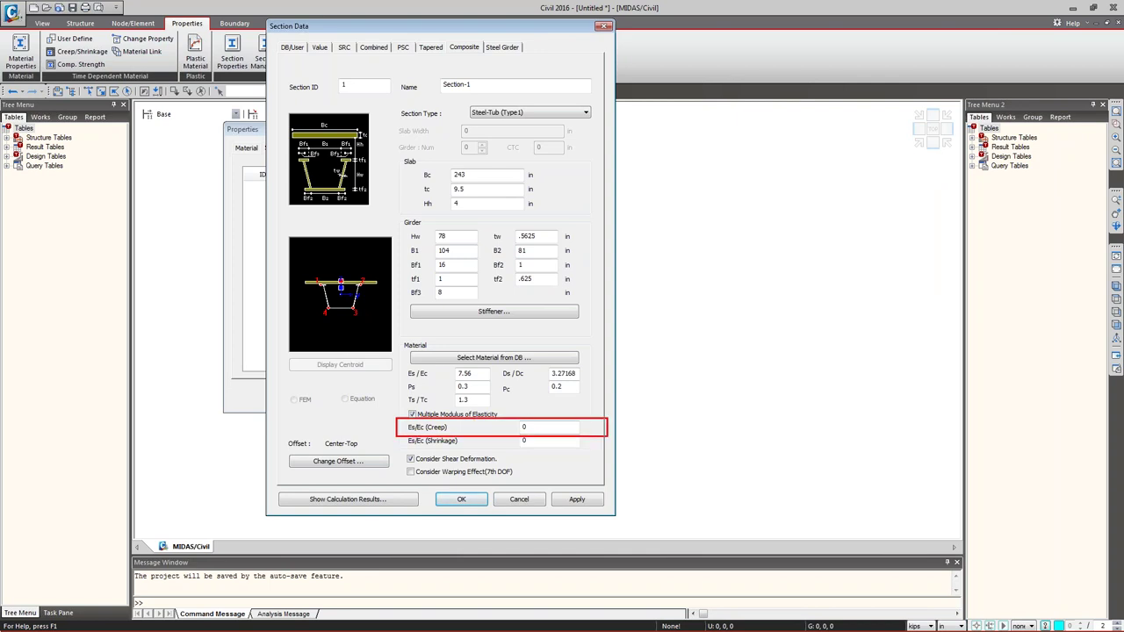
text(3)
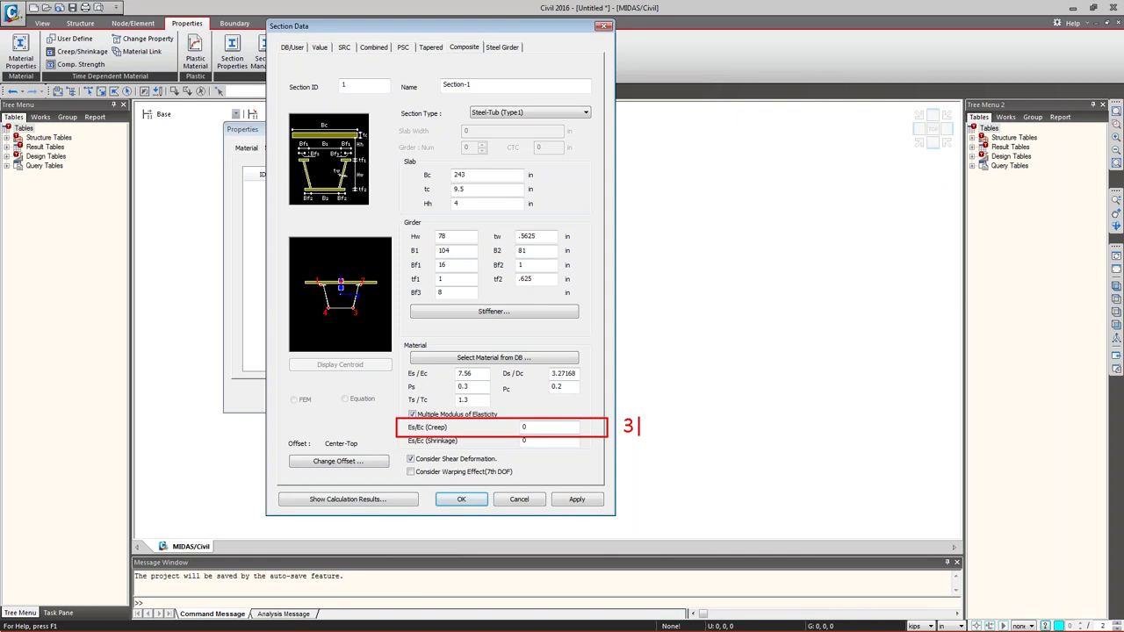
text(n)
mouse_move(633, 411)
ctrl+mouse_down()
mouse_move(664, 453)
mouse_move(474, 373)
ctrl+mouse_up()
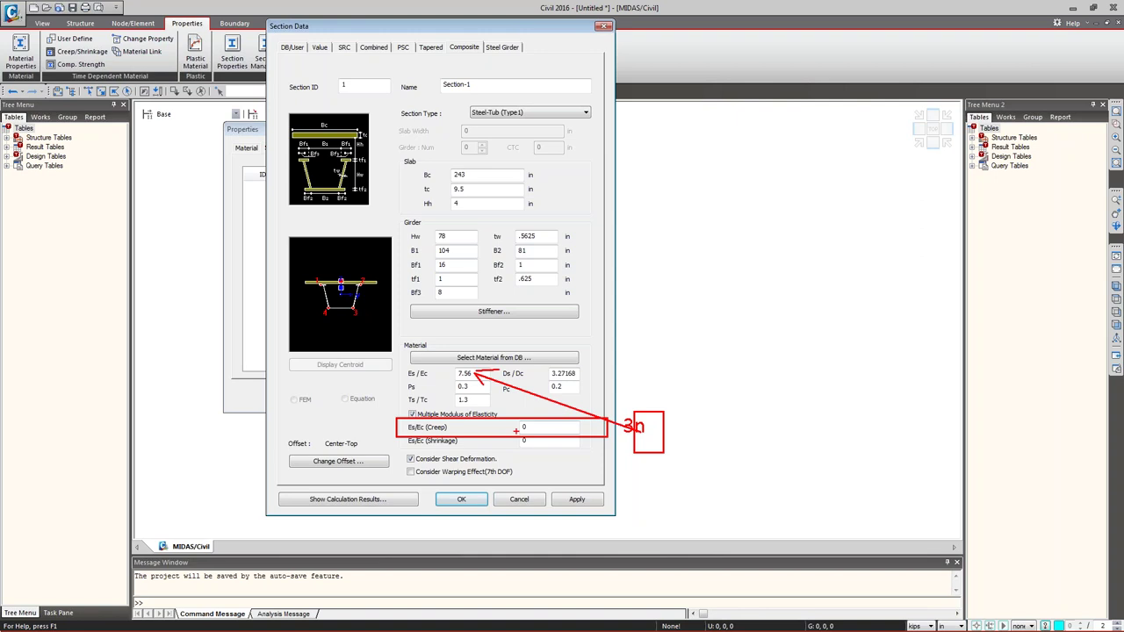
key(Escape)
double_click(525, 427)
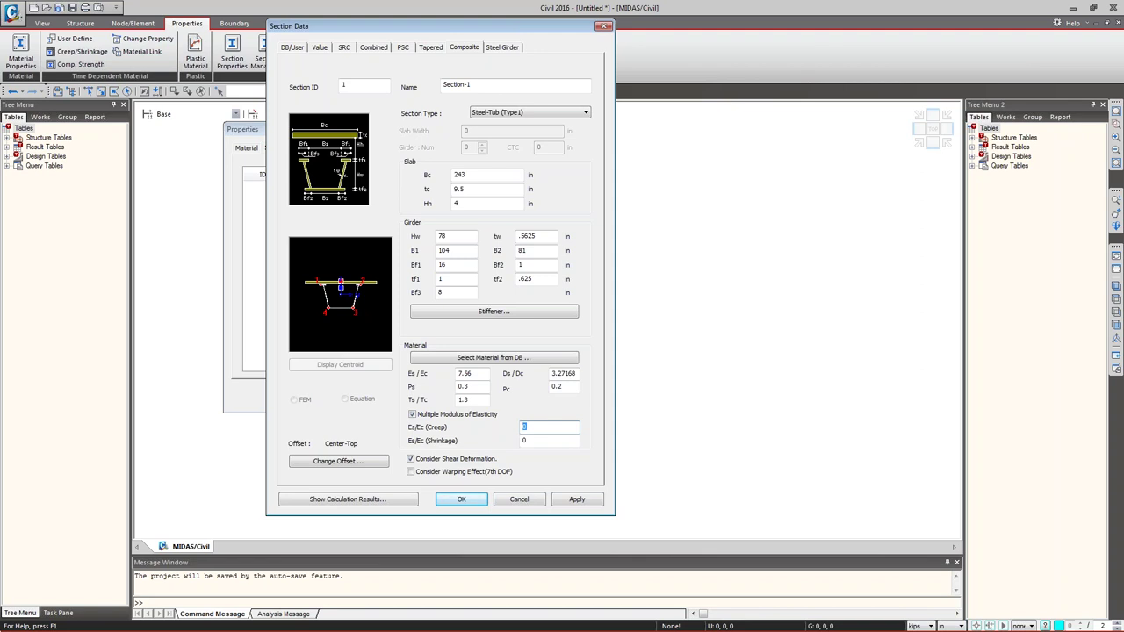
text(22.68)
- Apply Section-1 to the section list and begin naming Section-2
drag(454, 31, 658, 14)
click(779, 481)
double_click(678, 68)
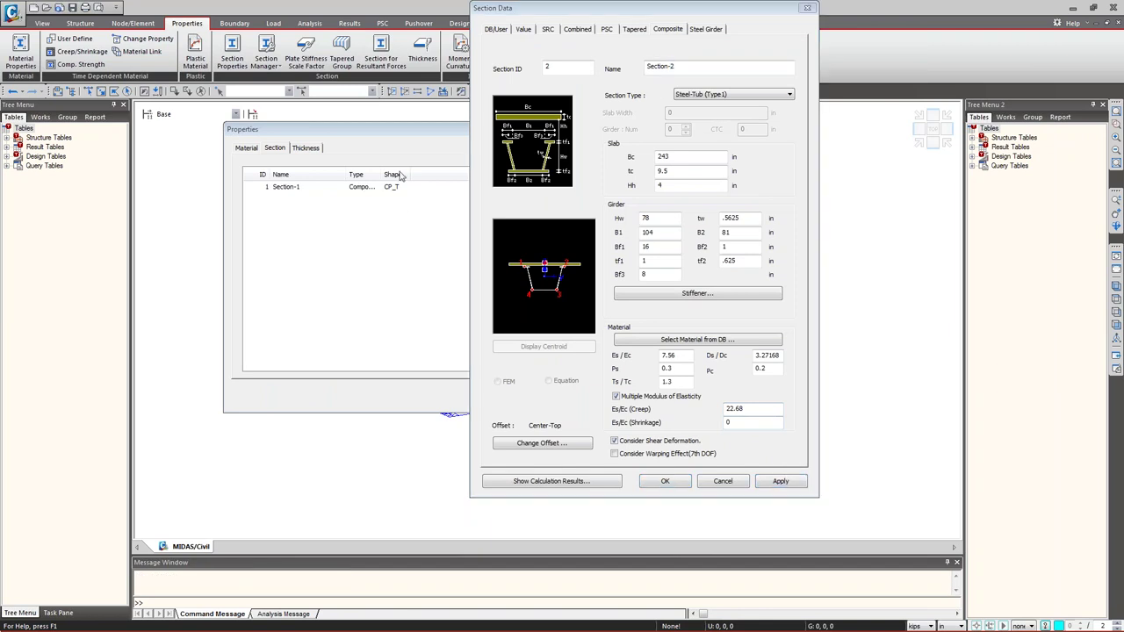
- Overwrite Section-2's Bf1 with 18, tf1 with 3, Bf3 with 9 and tf2 with 1.5 in
click(683, 156)
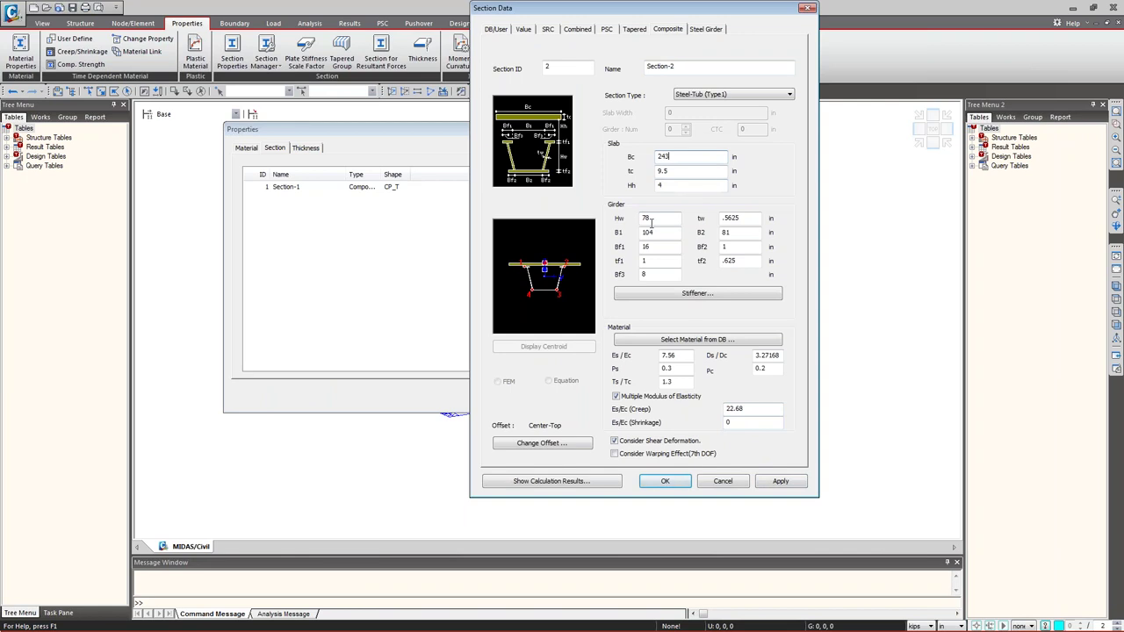
double_click(666, 247)
text(18)
key(Tab)
text(3)
key(Tab)
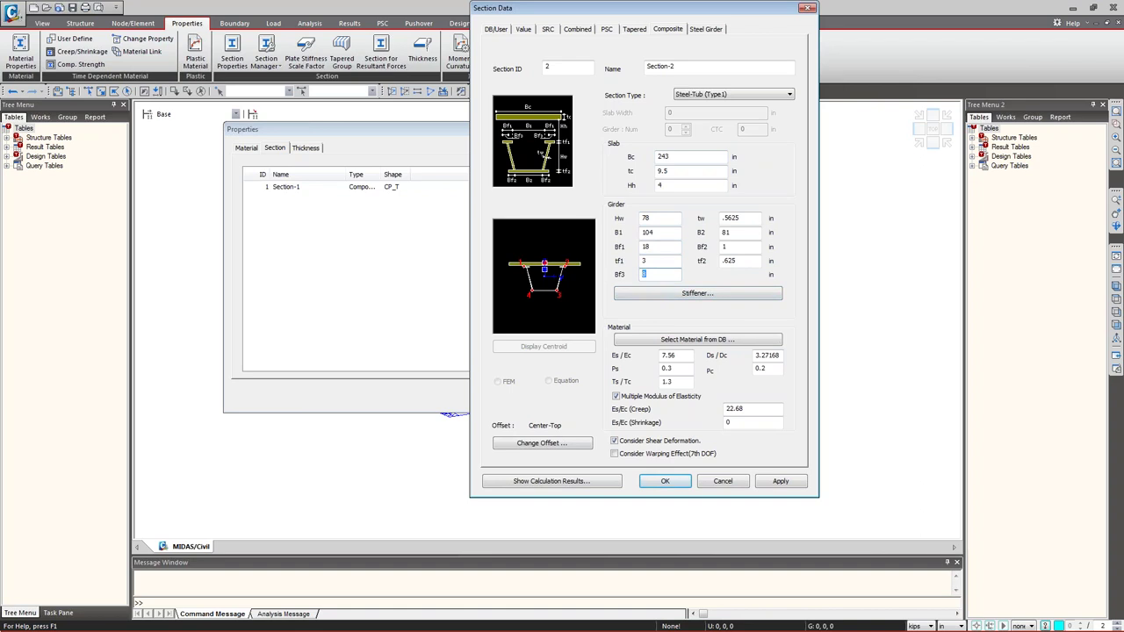
text(9)
key(Tab)
key(Tab)
key(Tab)
key(Tab)
text(1.5)
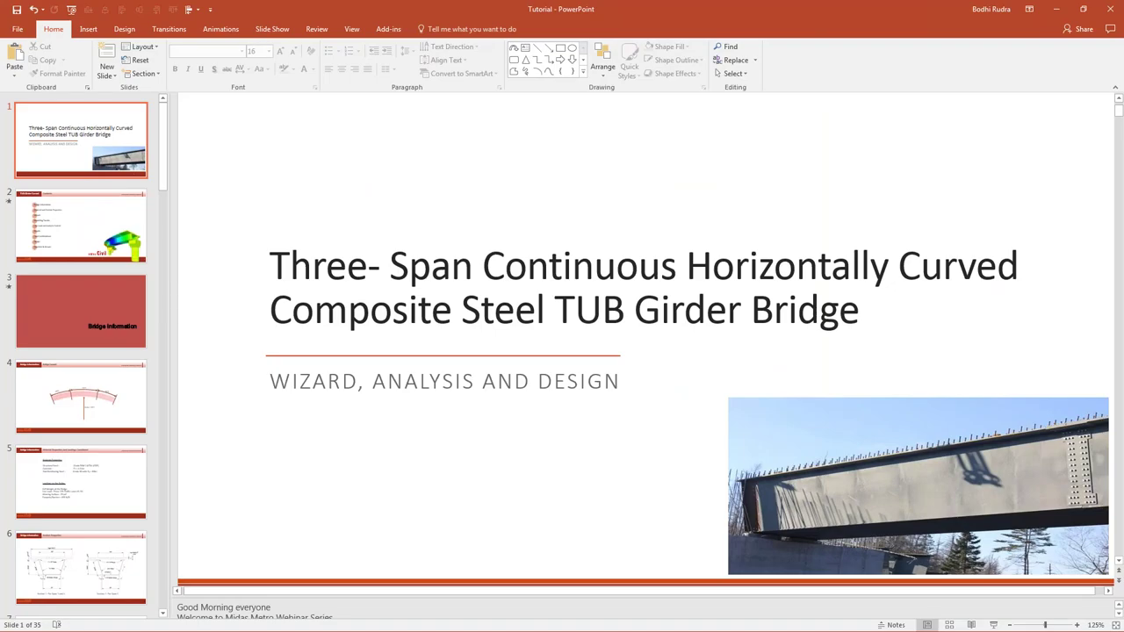
key(Down)
key(Down)
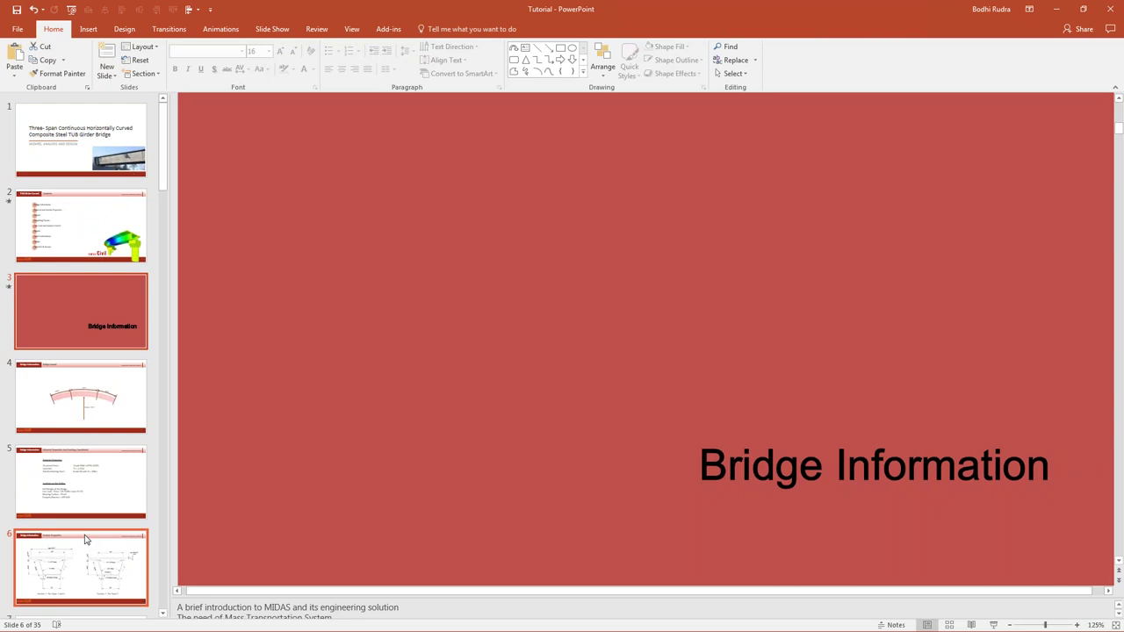
- View the tutorial's Section Properties slide, then minimize PowerPoint to return to MIDAS
click(85, 539)
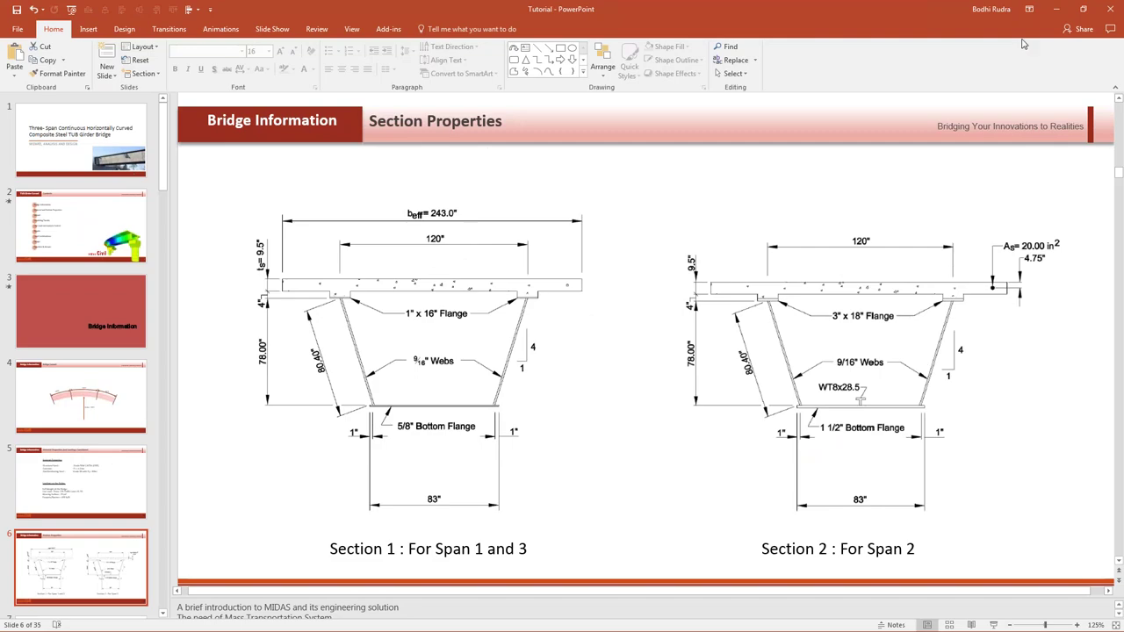
click(1054, 12)
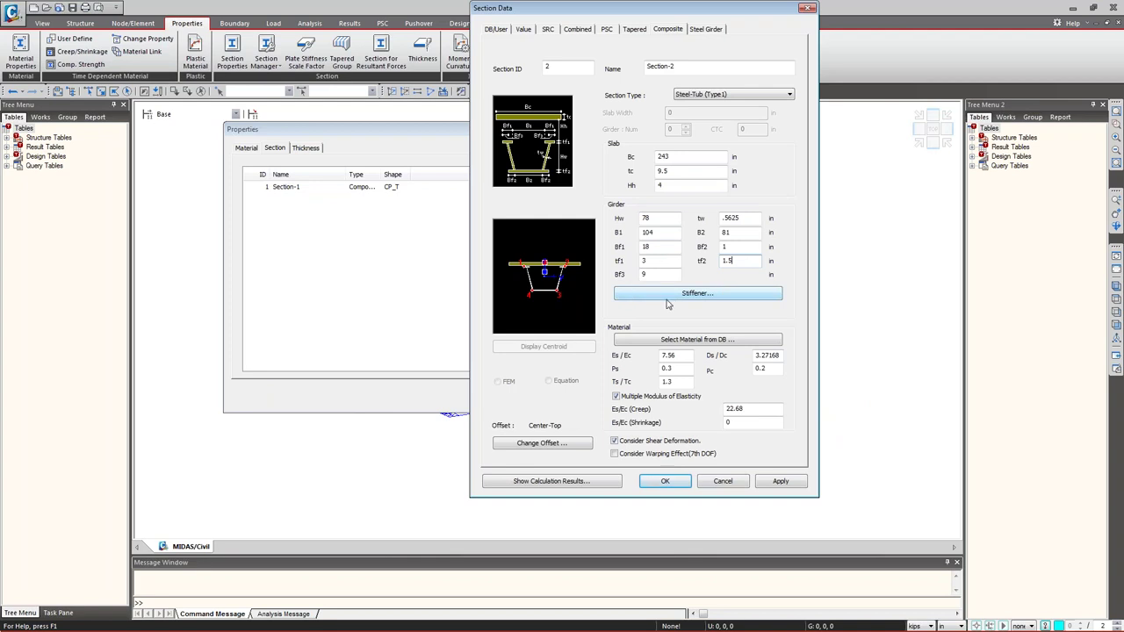
- Start a new Tee-type stiffener for Section-2 named WT8x25
click(702, 295)
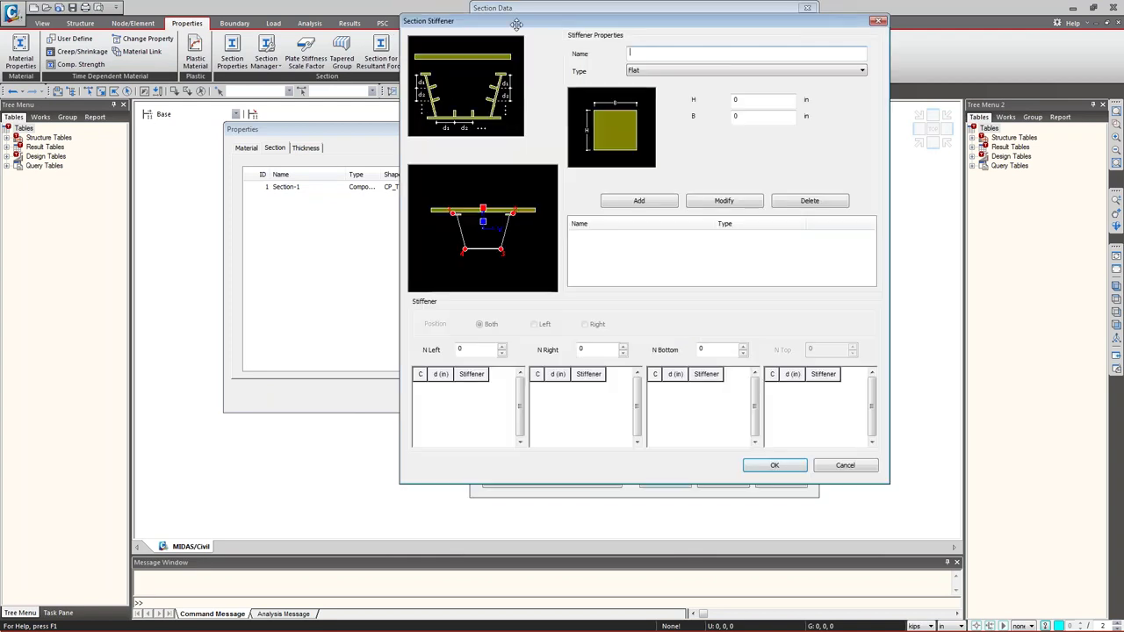
drag(521, 16, 335, 77)
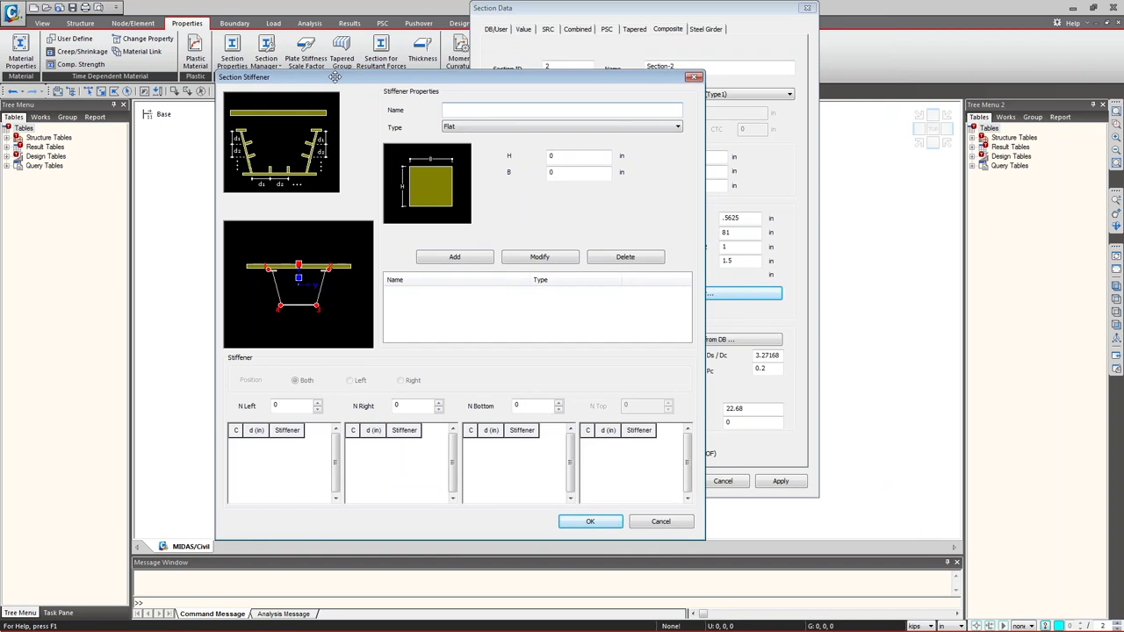
key(Tab)
key(alt+Down)
key(Down)
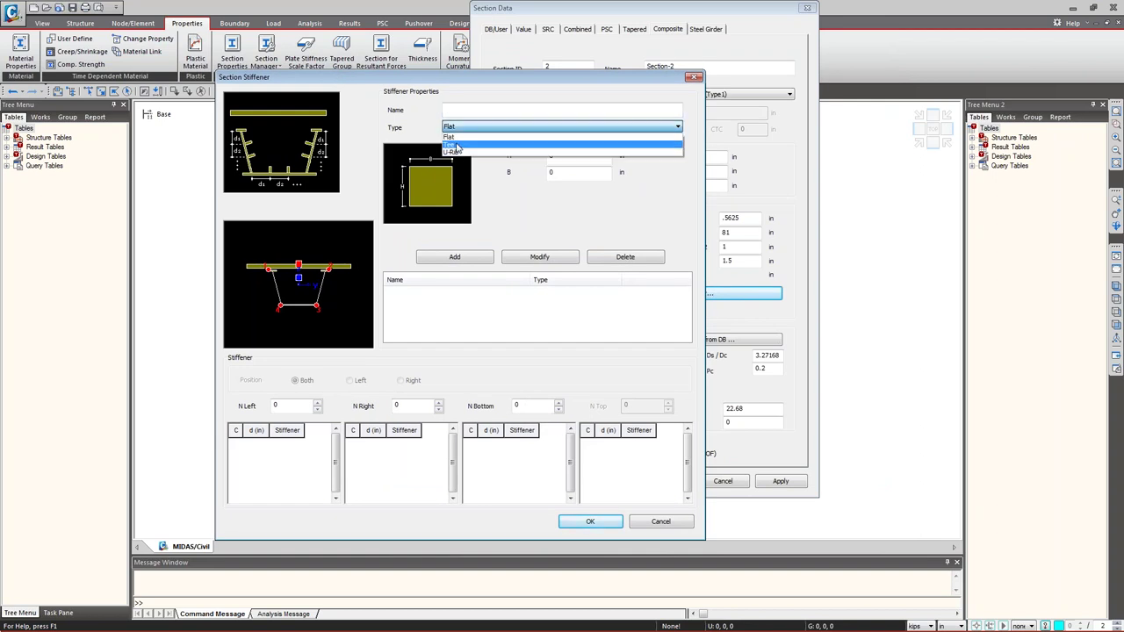
key(Return)
click(459, 113)
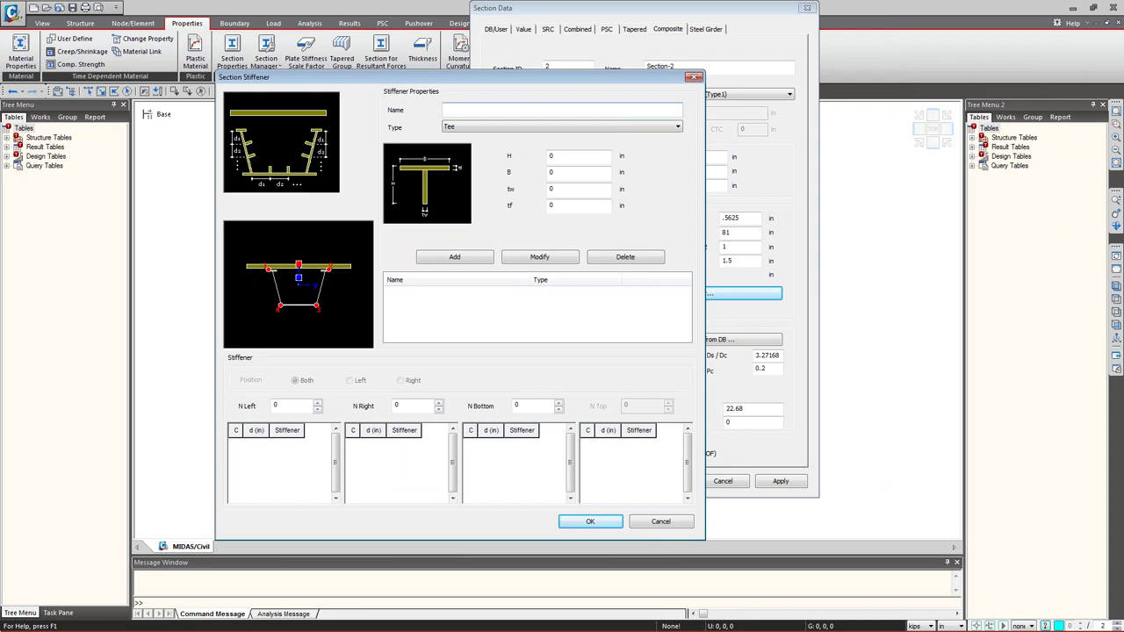
text(WT8x25)
- Give WT8x25 H 8.13, B 7.07, tw 0.38, tf 0.63 in and add it
click(561, 157)
key(BackSpace)
text(8.13)
key(Tab)
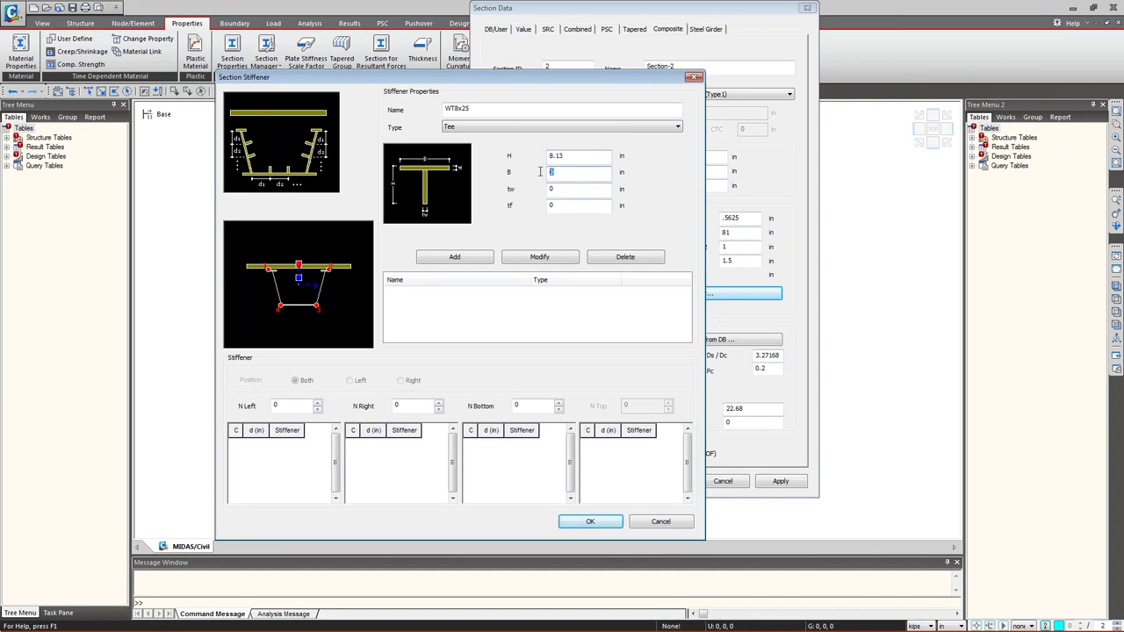
text(7.07)
key(Tab)
text(.38)
key(Tab)
text(.6)
click(474, 259)
- Place one WT8x25 bottom-flange stiffener at d = 41.5 in with C ticked and accept
click(400, 293)
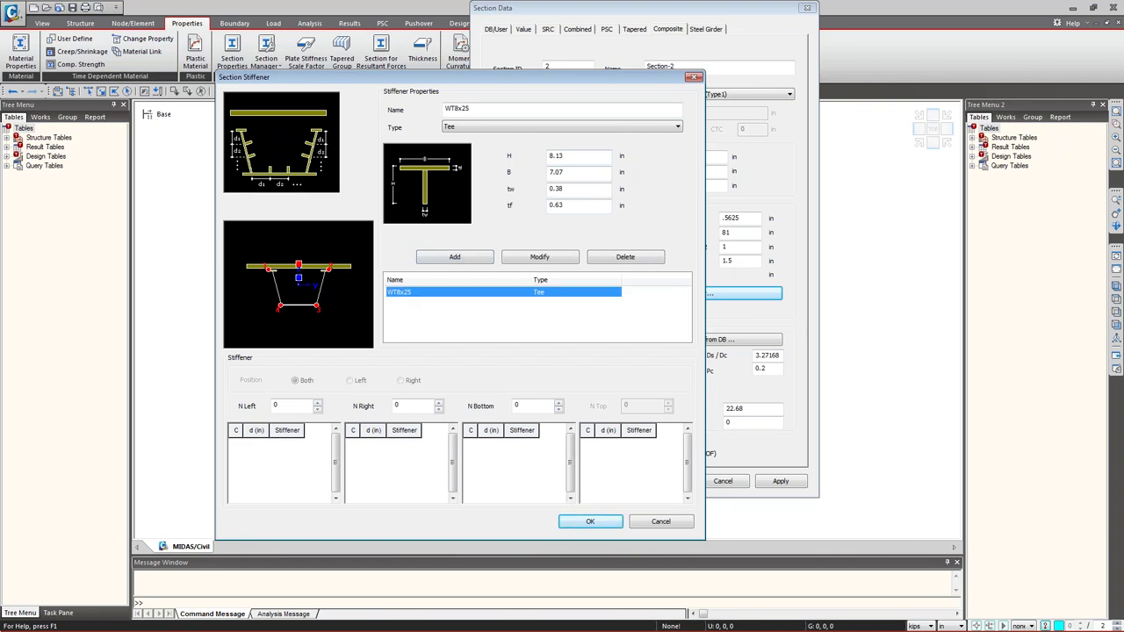
double_click(284, 407)
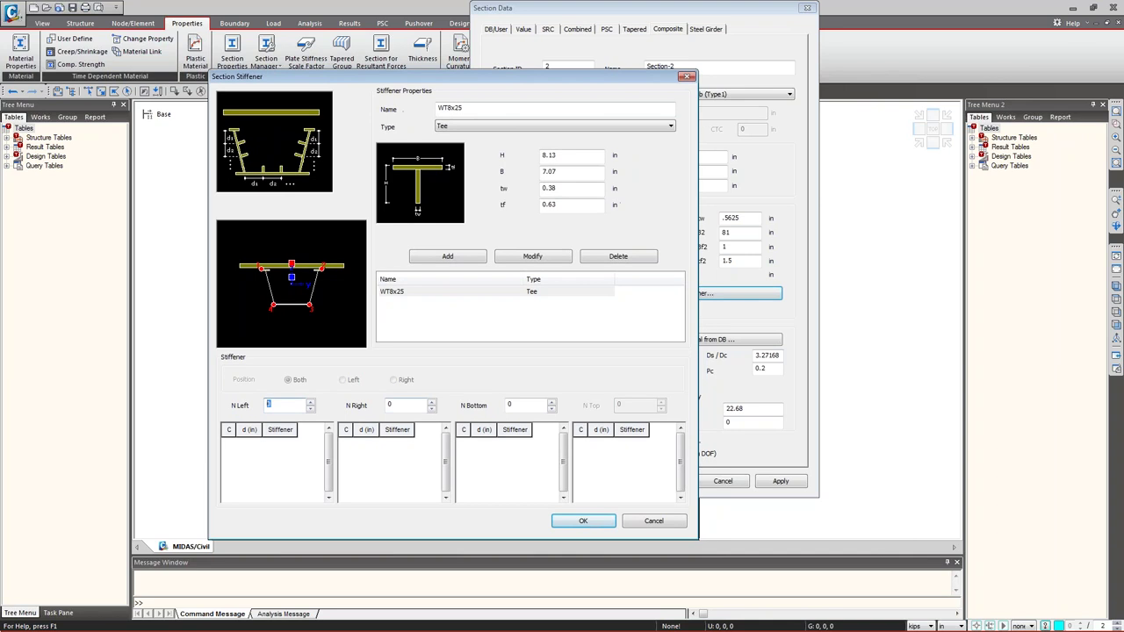
key(Tab)
key(Tab)
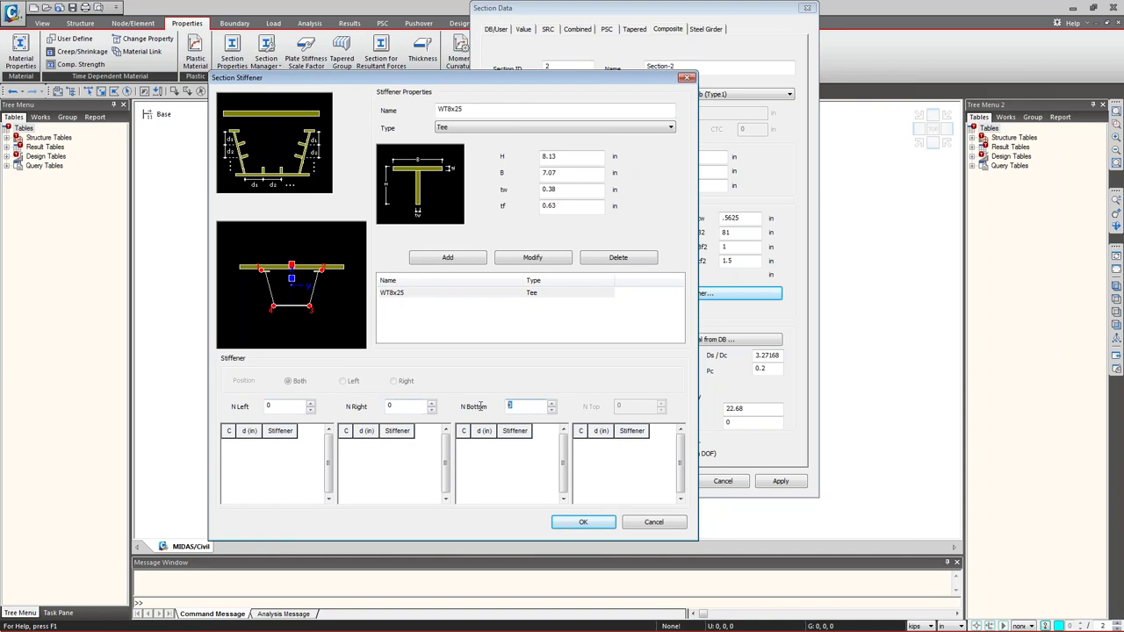
click(552, 402)
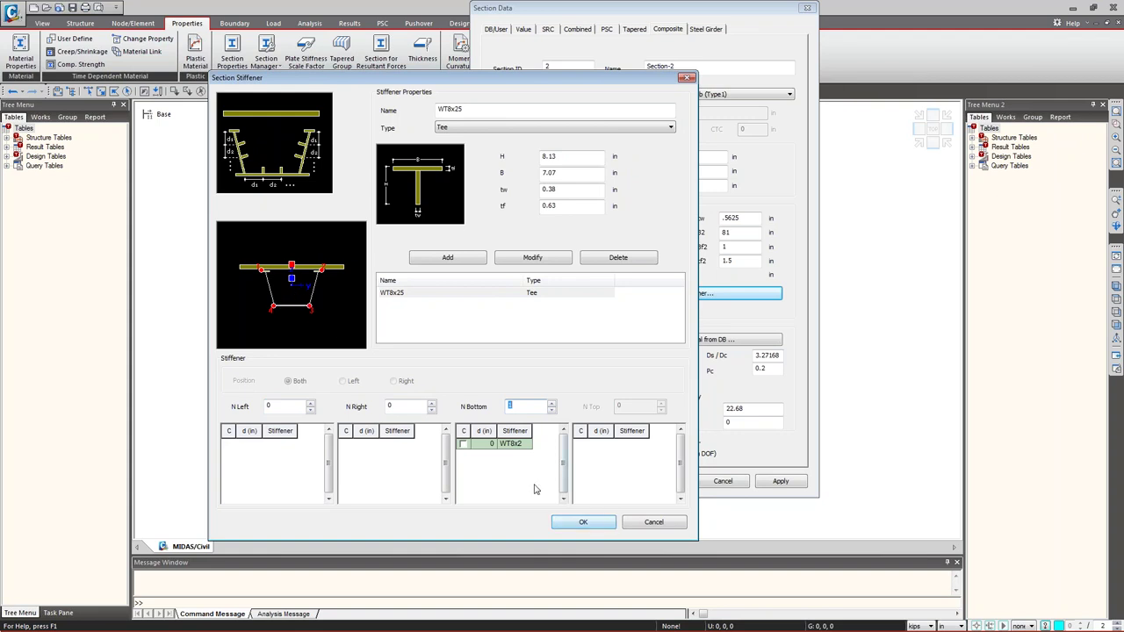
click(482, 444)
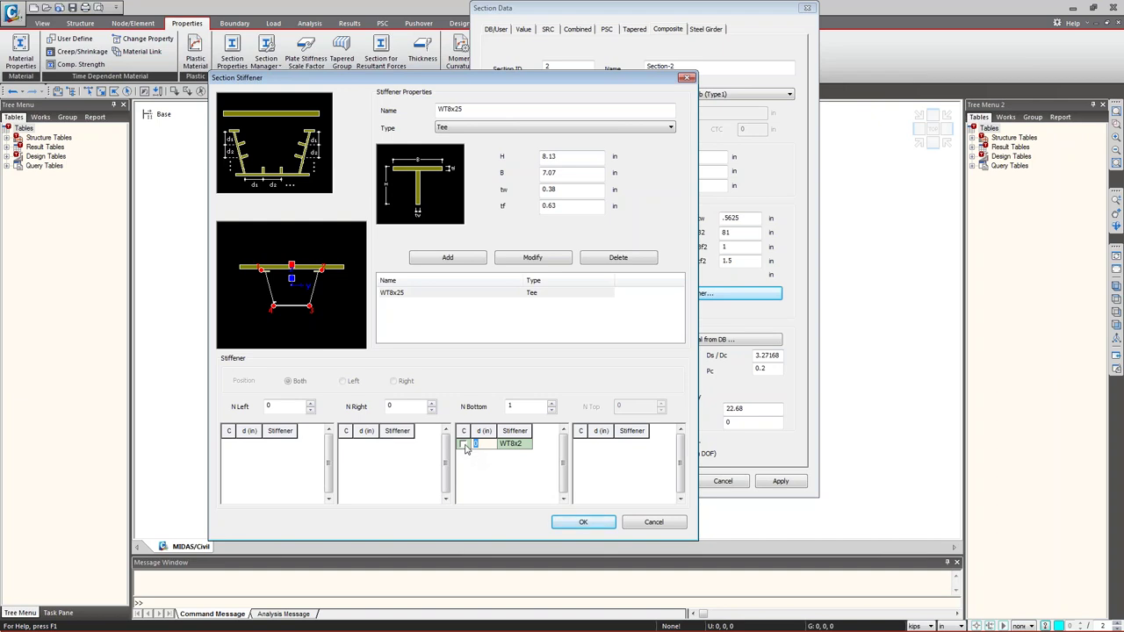
text(41.5)
click(463, 444)
click(583, 521)
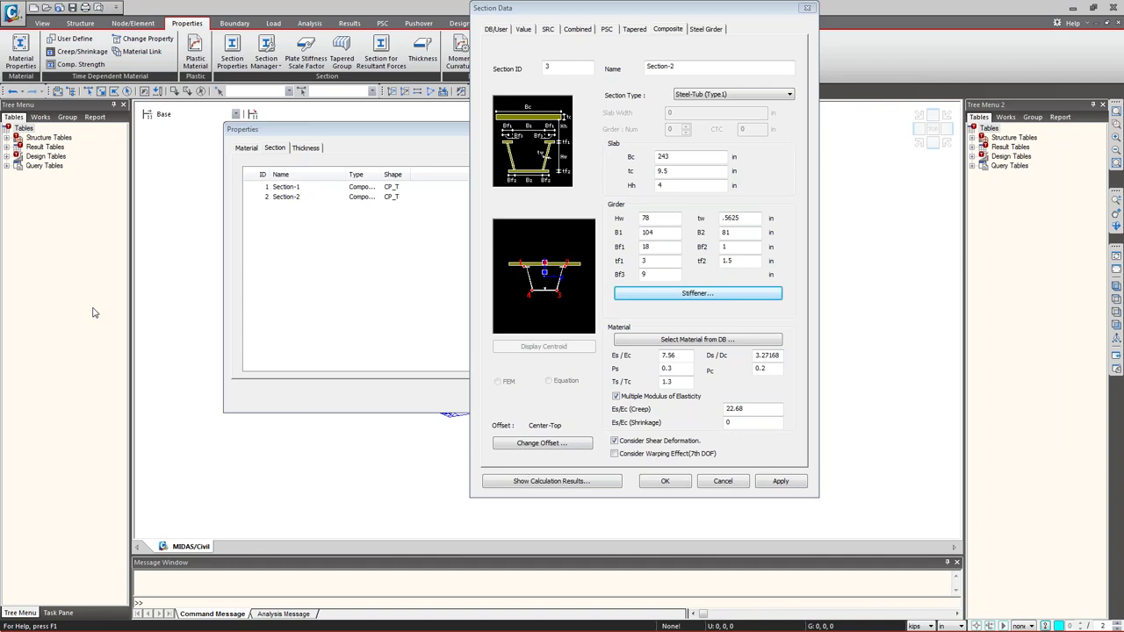
- Start a new Solid Rectangle section named Diaphragm
click(497, 29)
click(622, 69)
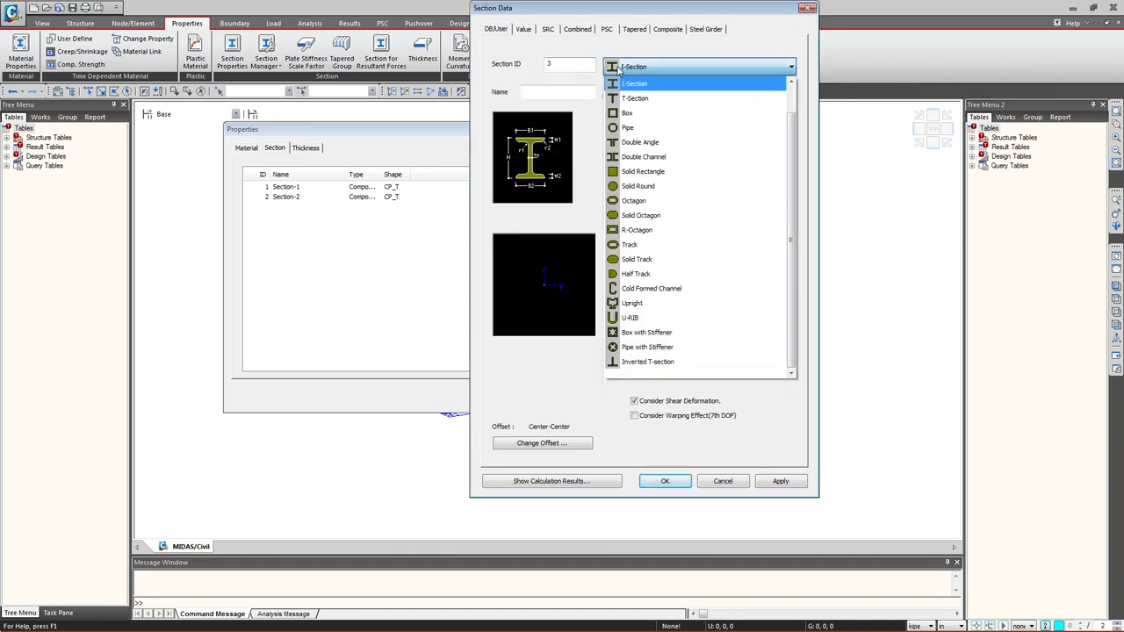
click(634, 173)
click(630, 70)
click(632, 175)
click(560, 92)
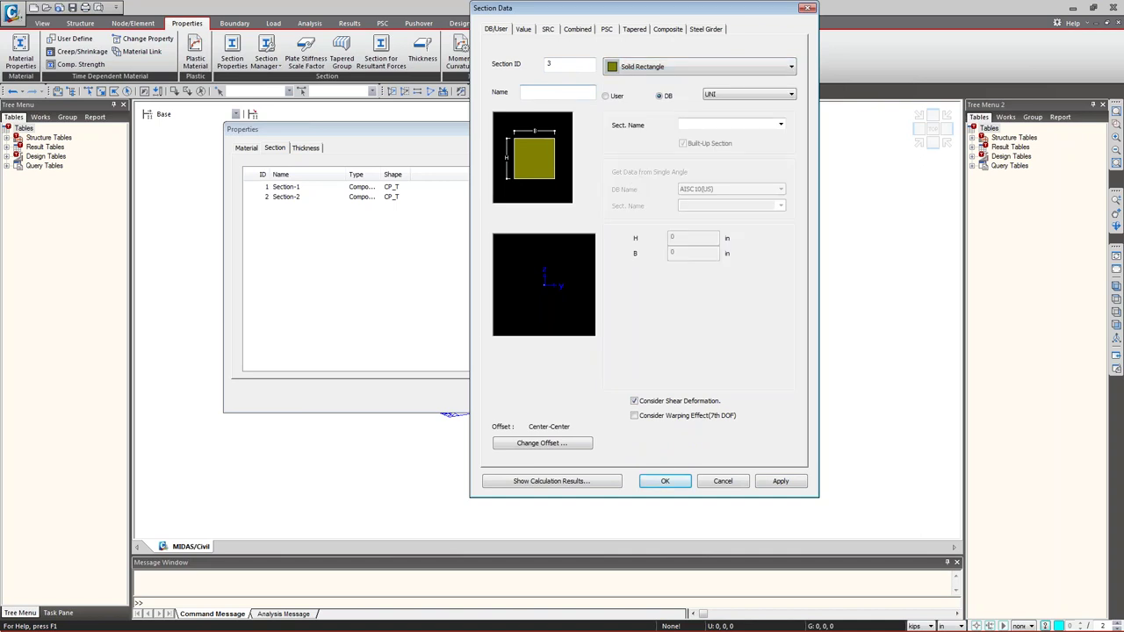
text(Diaphragm)
- Switch to user-entered dimensions with H 78 and B 12 in
click(614, 97)
key(Tab)
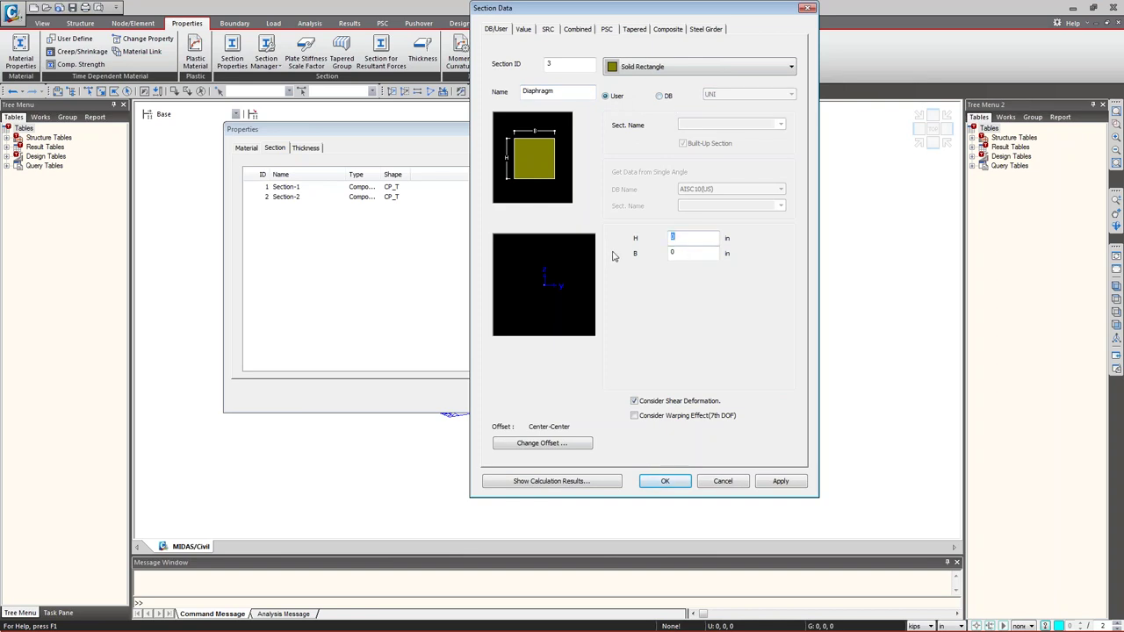
text(78)
key(Tab)
text(12)
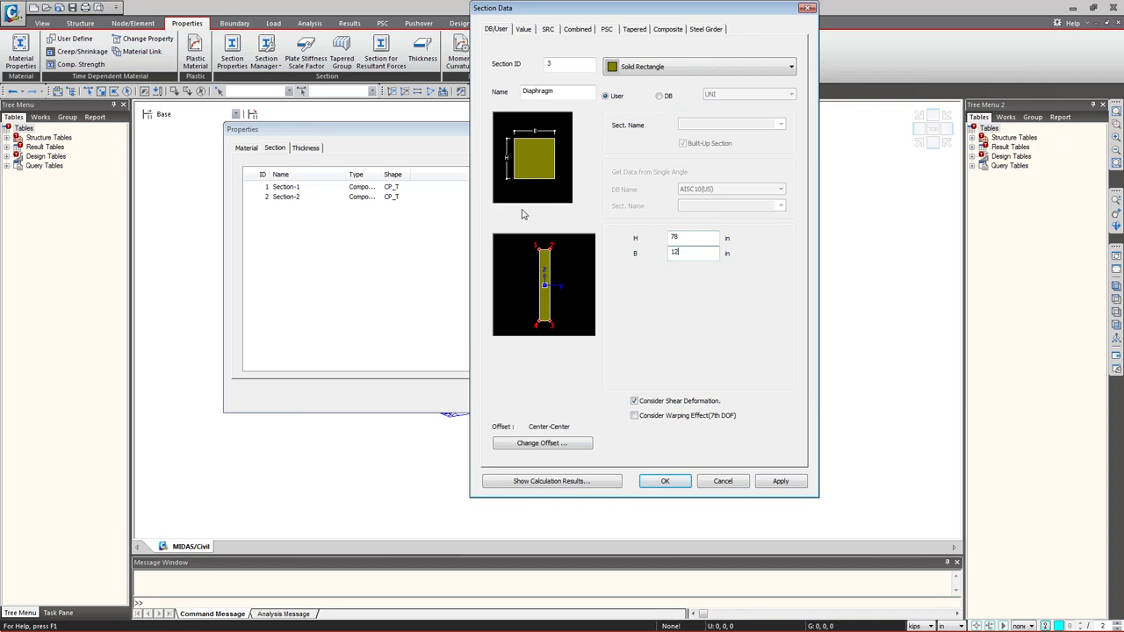
key(shift+Tab)
key(shift+Home)
- Set the Diaphragm offset to Center-Top and apply it to the section list
click(569, 443)
click(531, 218)
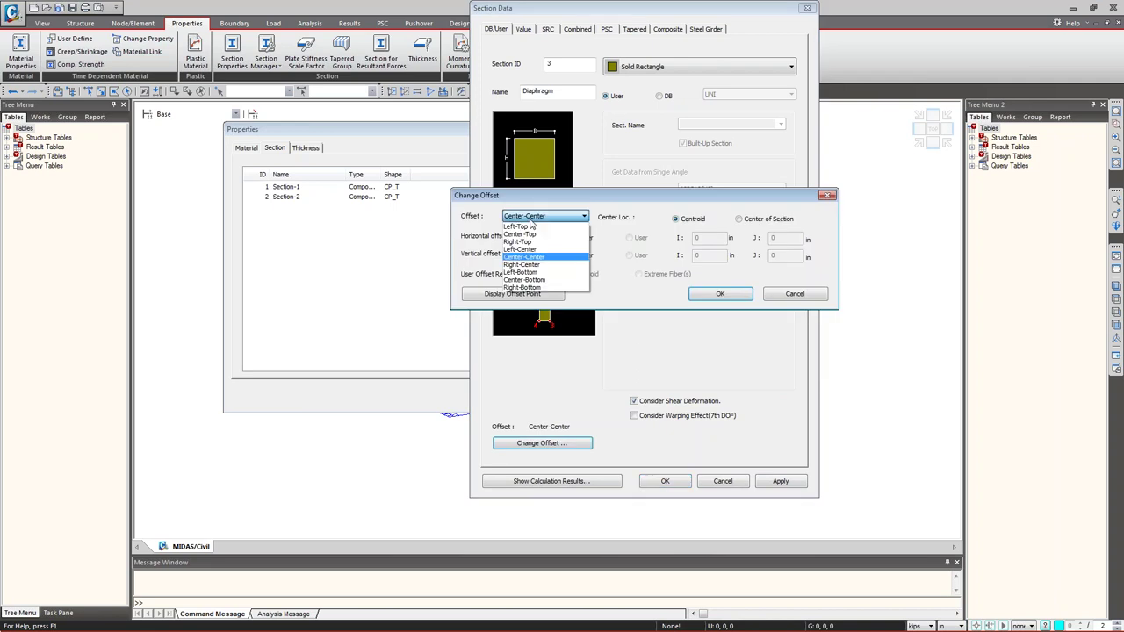
click(531, 235)
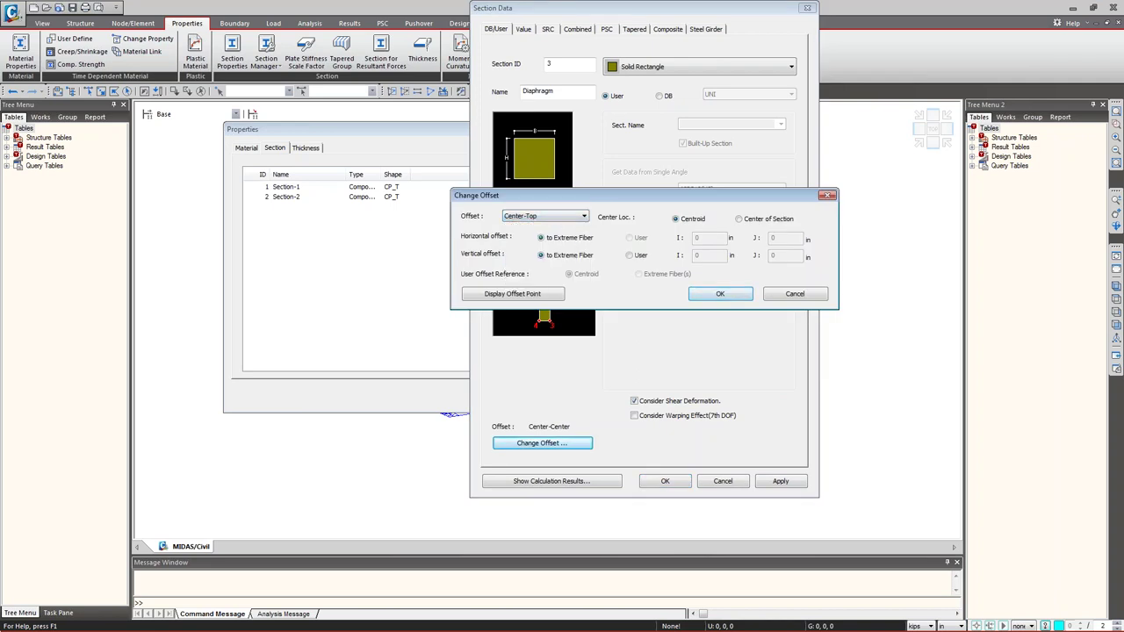
click(717, 295)
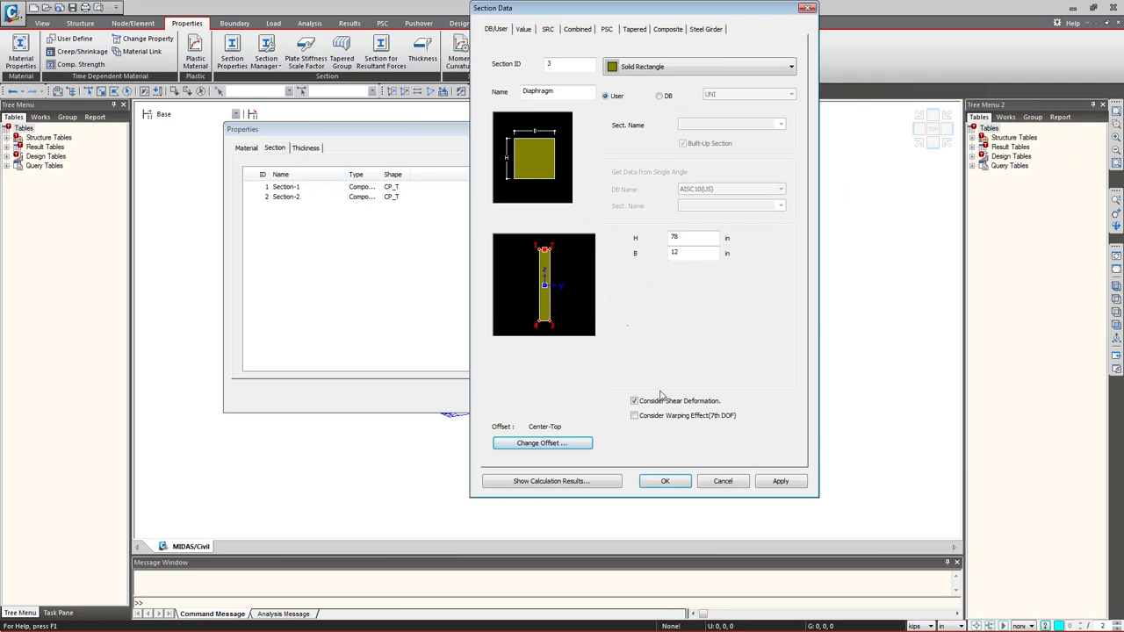
click(780, 481)
- Name section 4 and pick the AISC10(US) T-section WT9X48.5 from the database
double_click(526, 92)
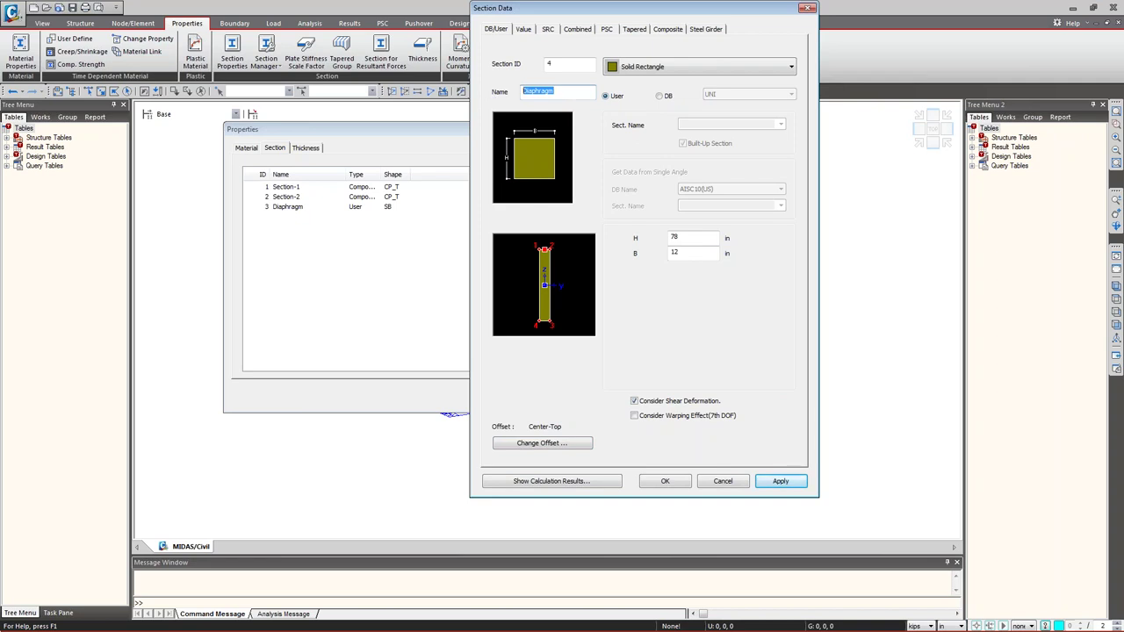
text(WT9x48.5)
click(660, 96)
click(727, 95)
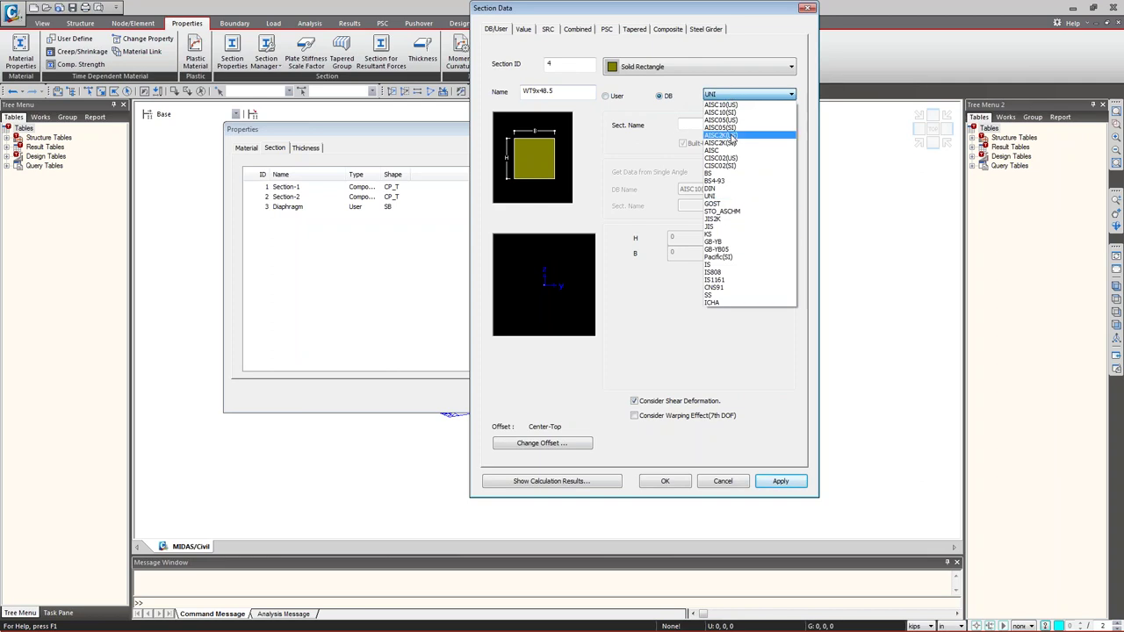
click(720, 105)
click(780, 125)
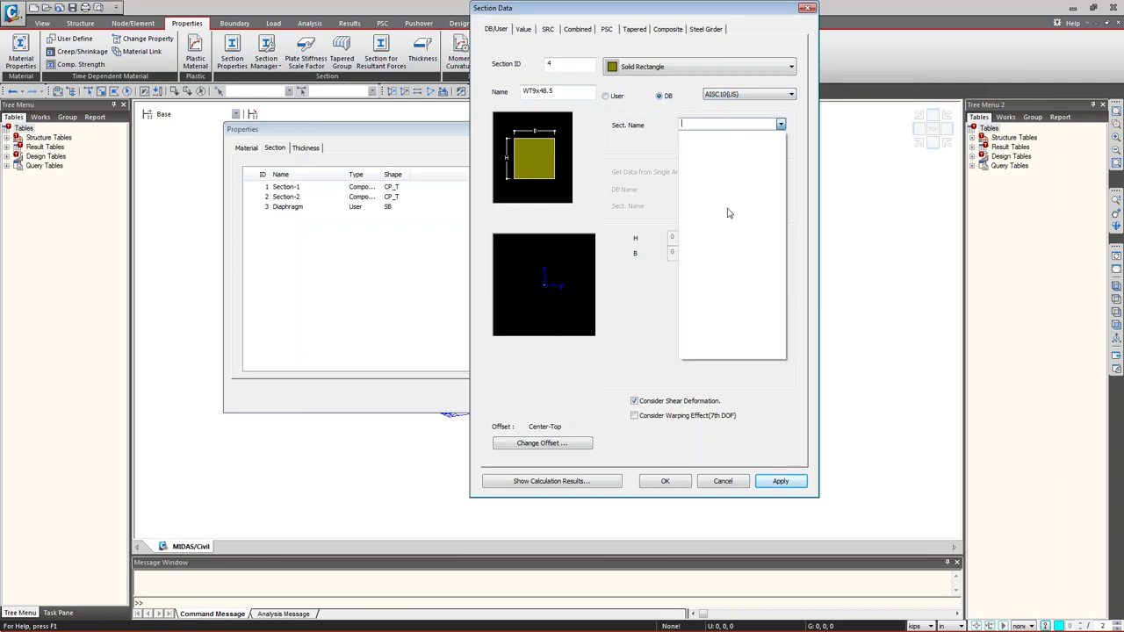
click(773, 67)
click(667, 78)
click(780, 124)
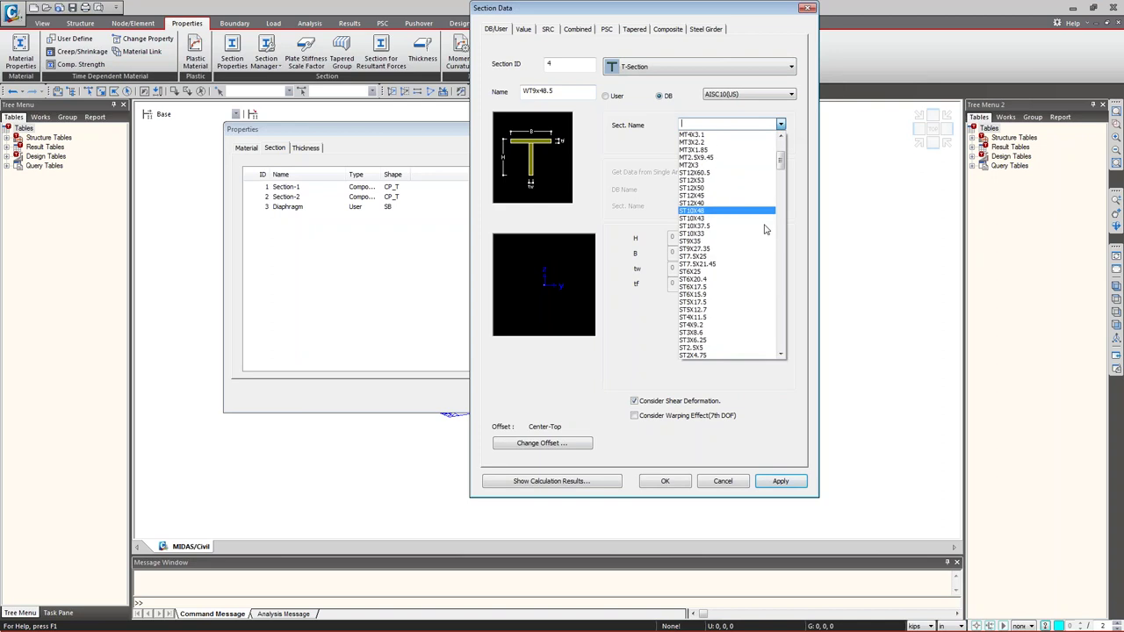
scroll(749, 279, down, 9)
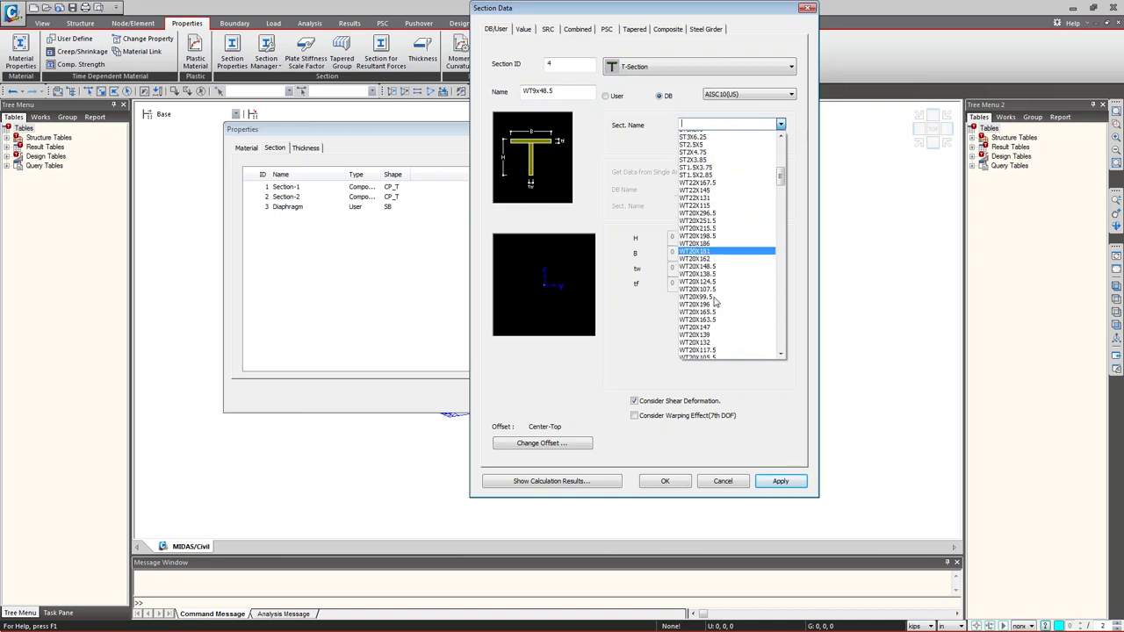
scroll(707, 312, down, 9)
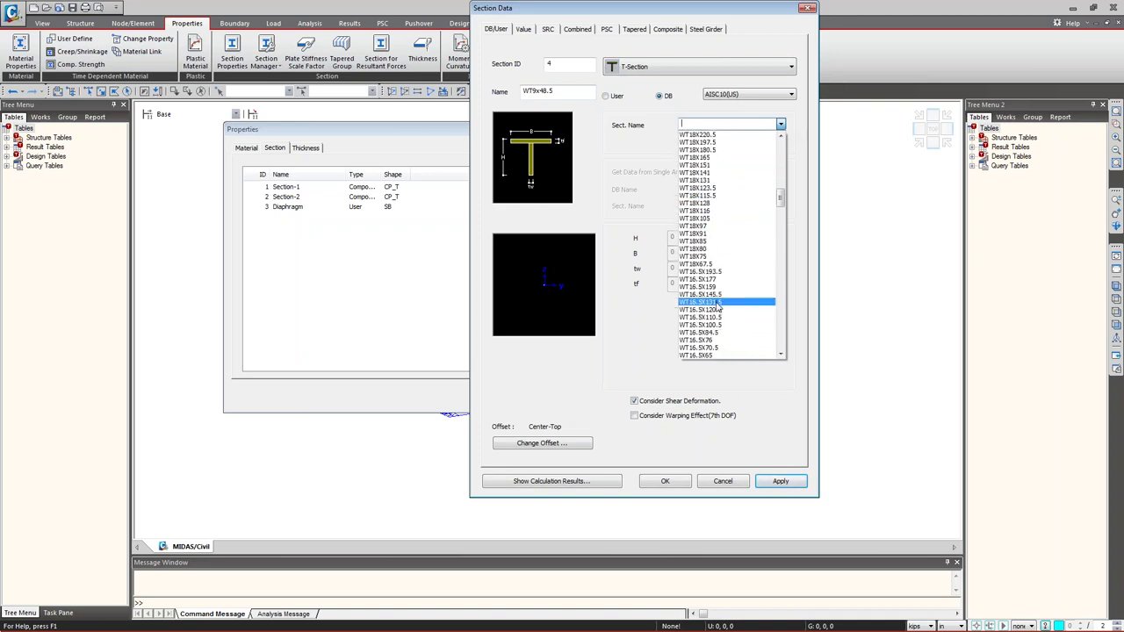
scroll(717, 309, down, 12)
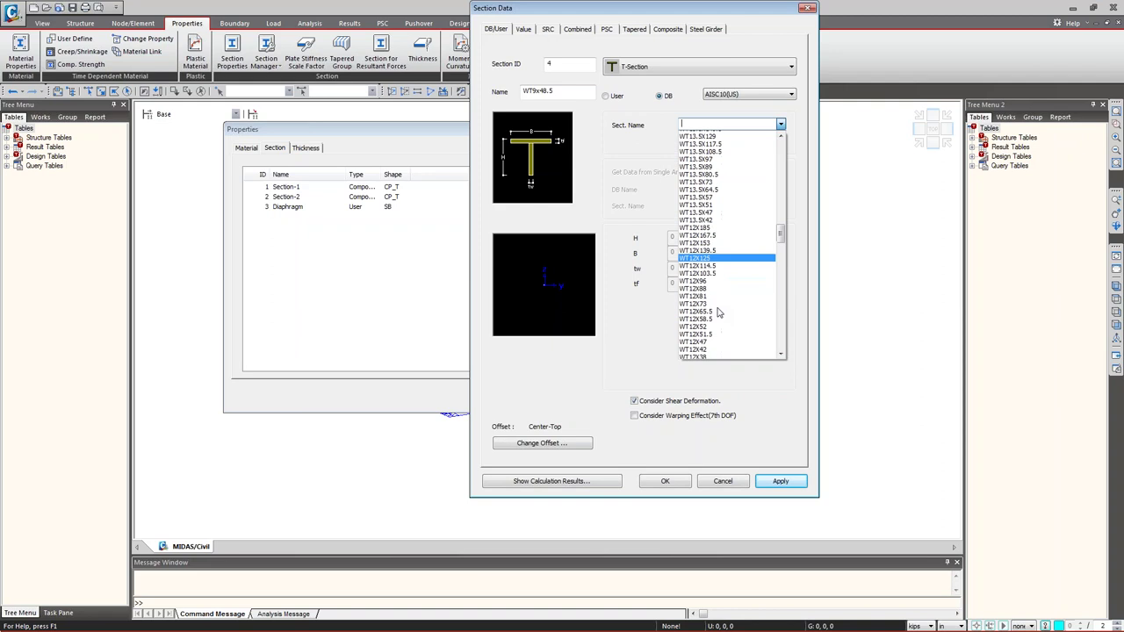
scroll(717, 314, down, 9)
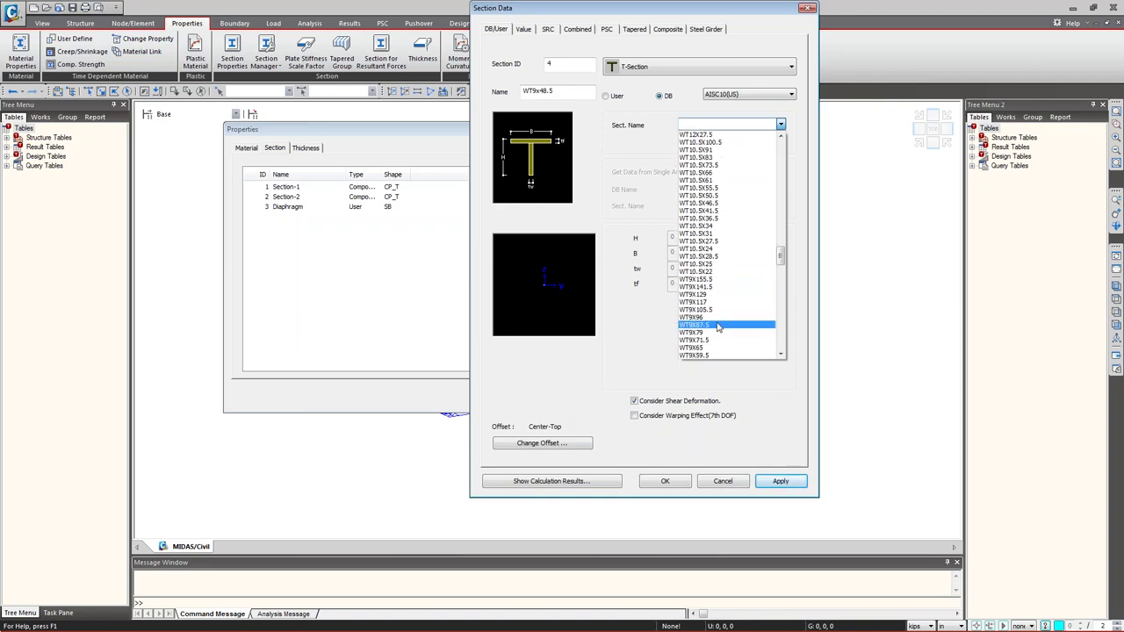
scroll(718, 321, down, 4)
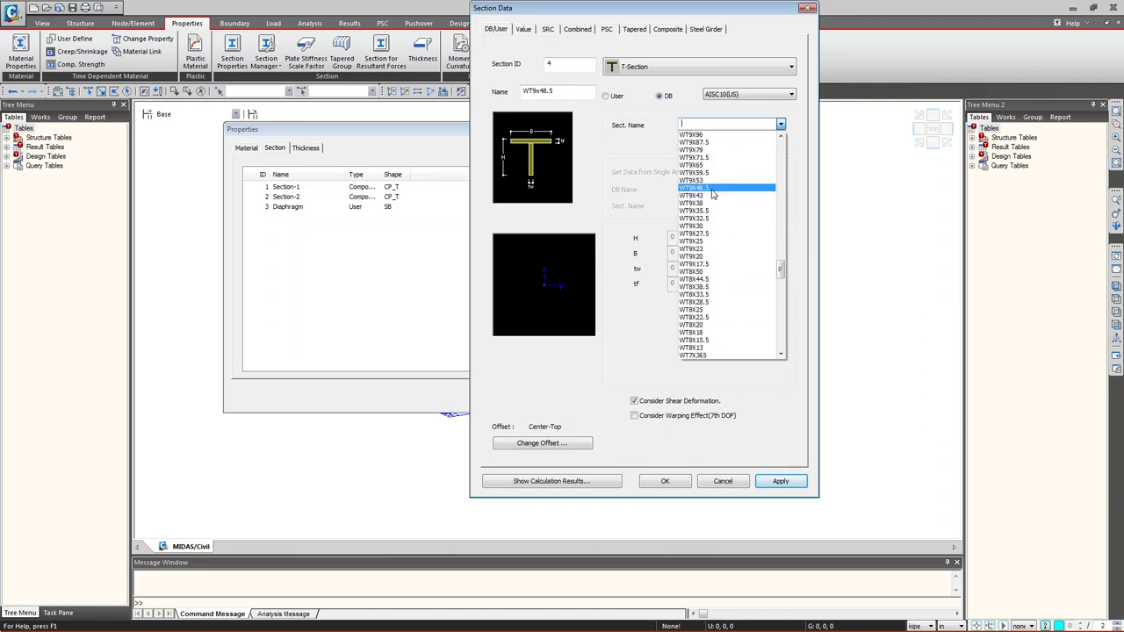
click(708, 193)
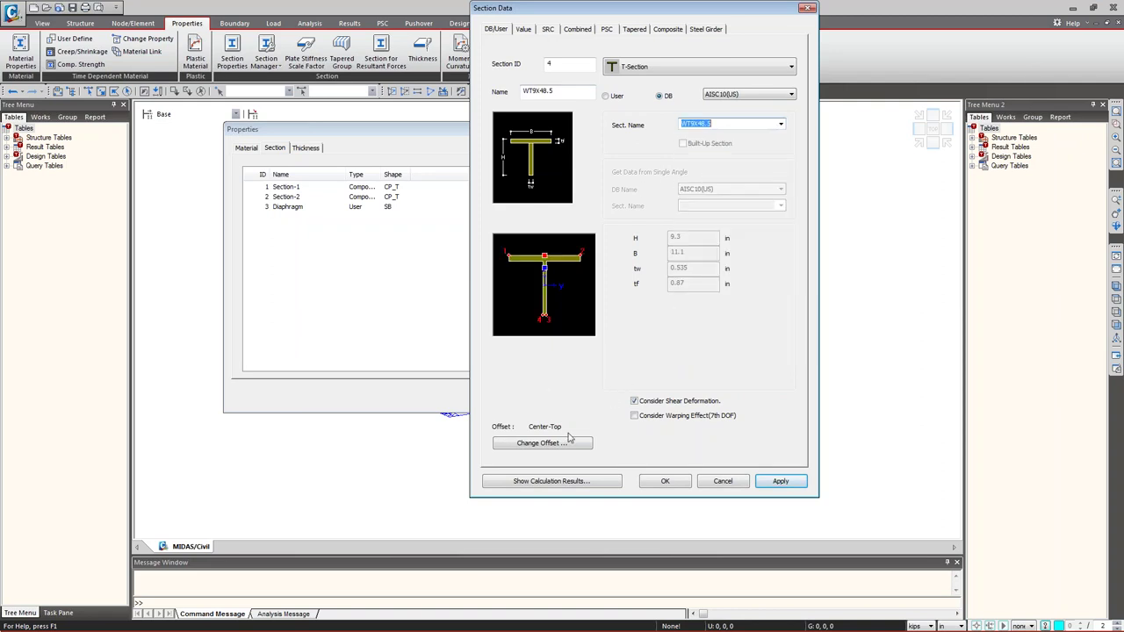
- Change the section offset to Center-Center
click(552, 445)
click(538, 216)
click(525, 240)
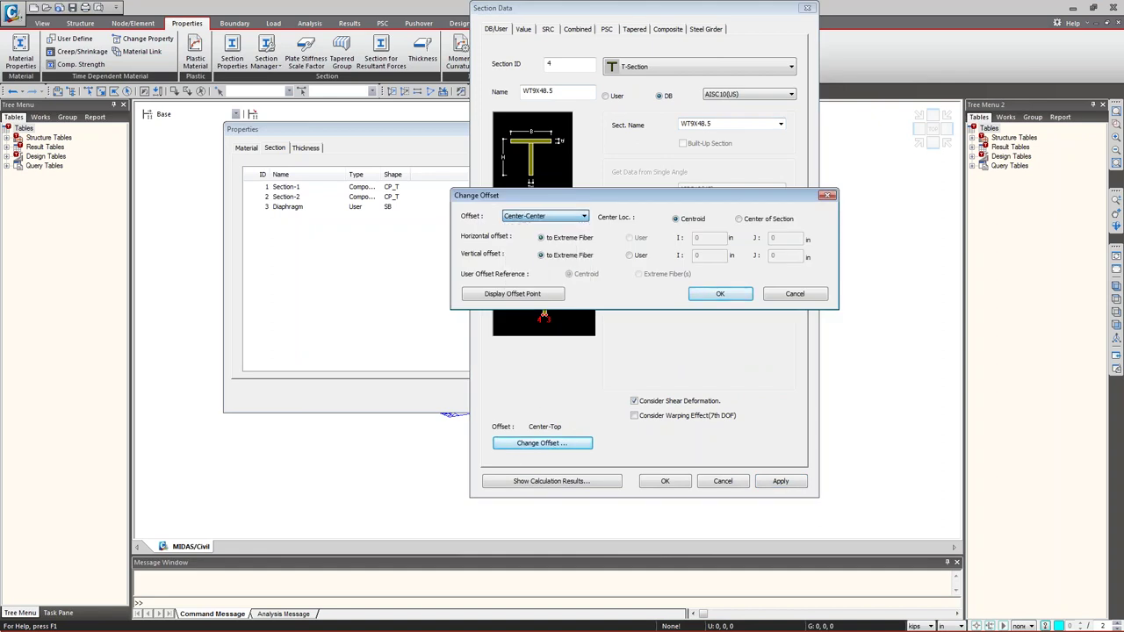
click(718, 295)
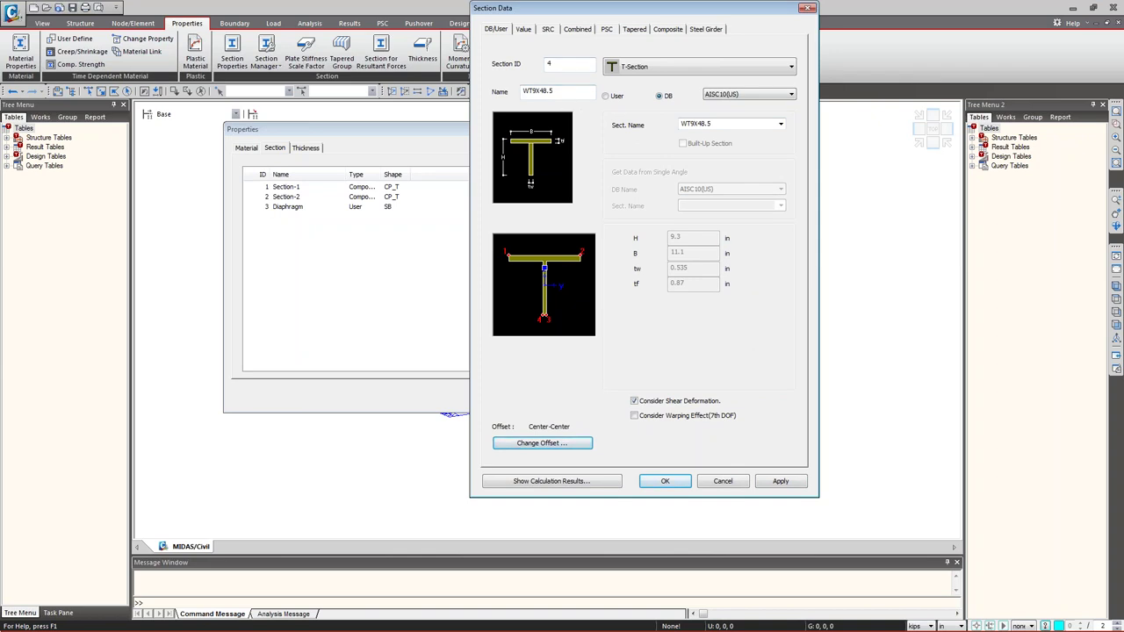
- Save WT9X48.5 as section 4, close the Properties dialog, and show the Works tree
click(665, 481)
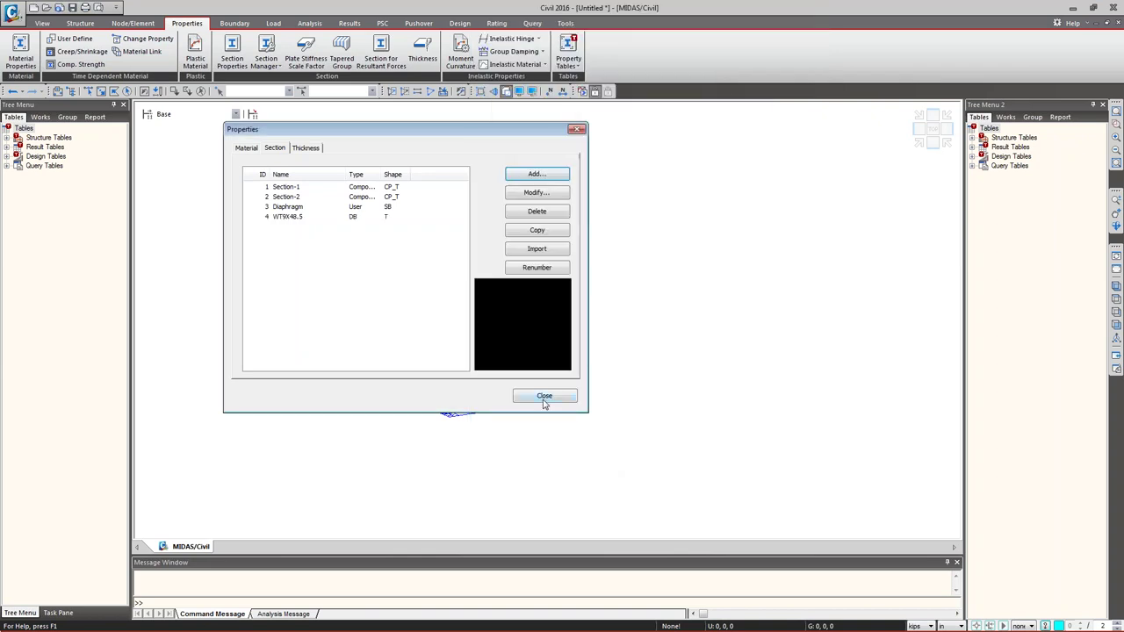
click(247, 147)
click(273, 148)
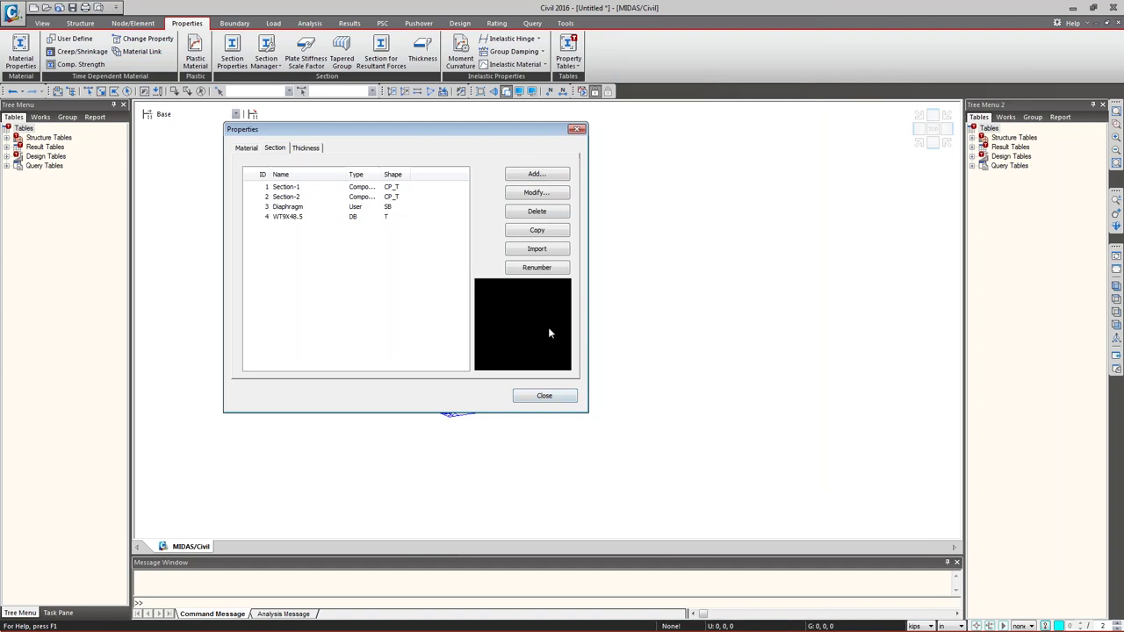
click(547, 399)
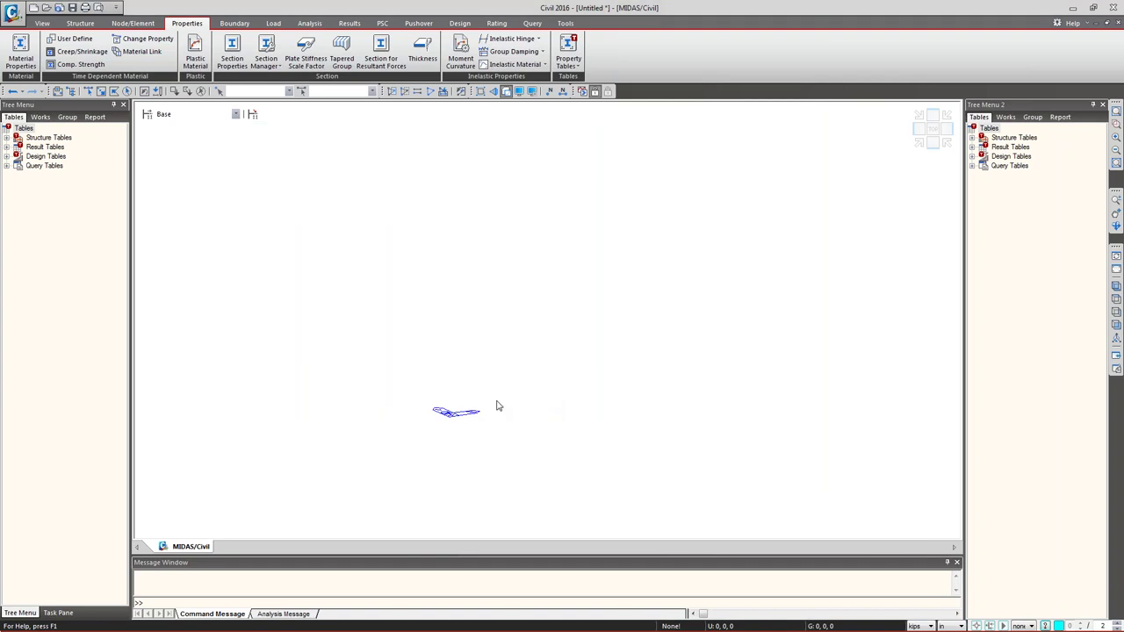
click(41, 117)
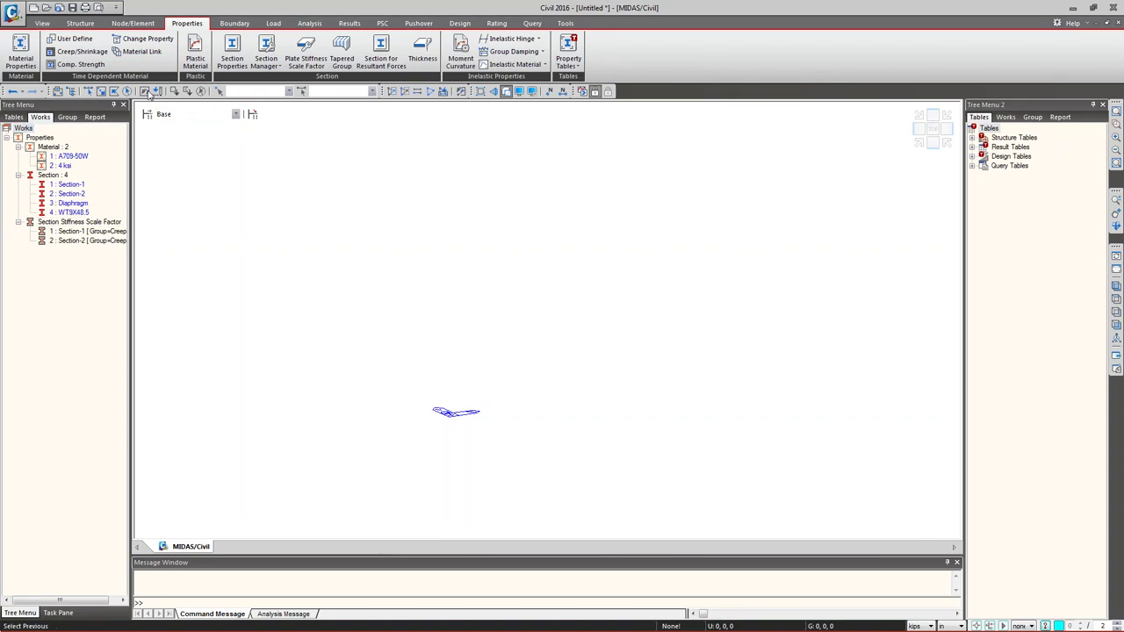
click(86, 24)
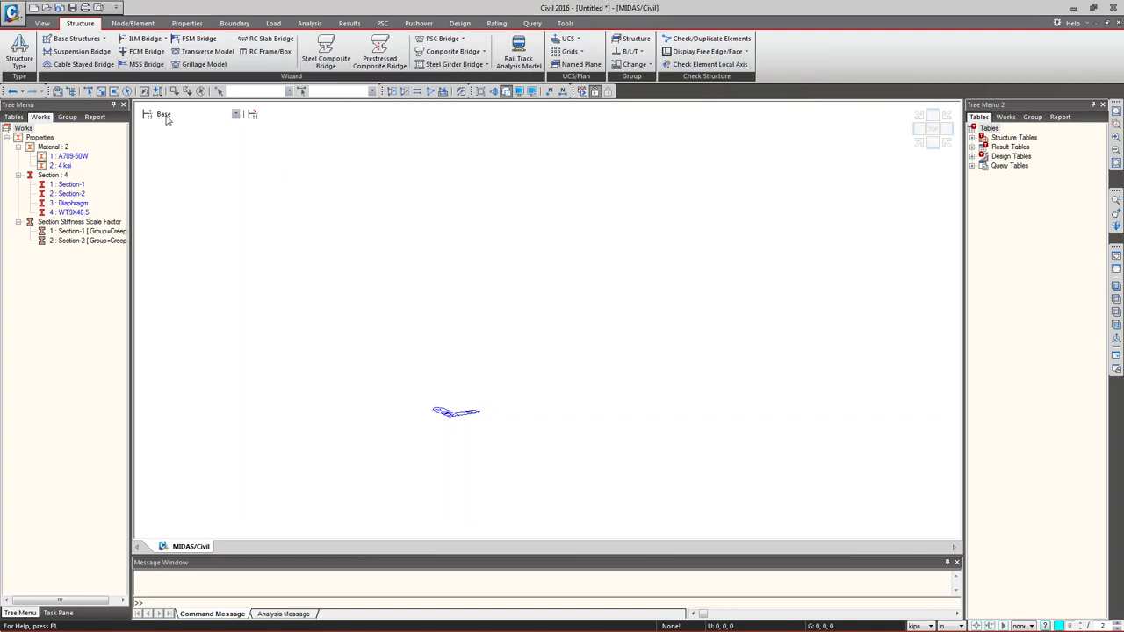
- Start the Steel Composite Bridge wizard with Composite Steel Tub girders, keeping All Frame modeling
click(325, 53)
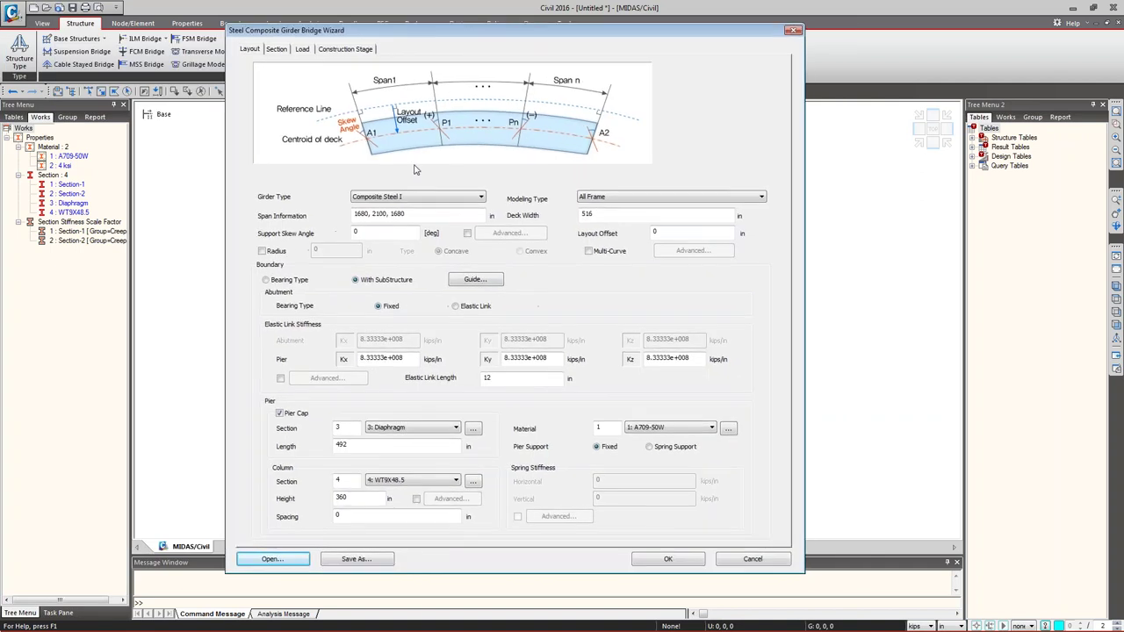
click(366, 200)
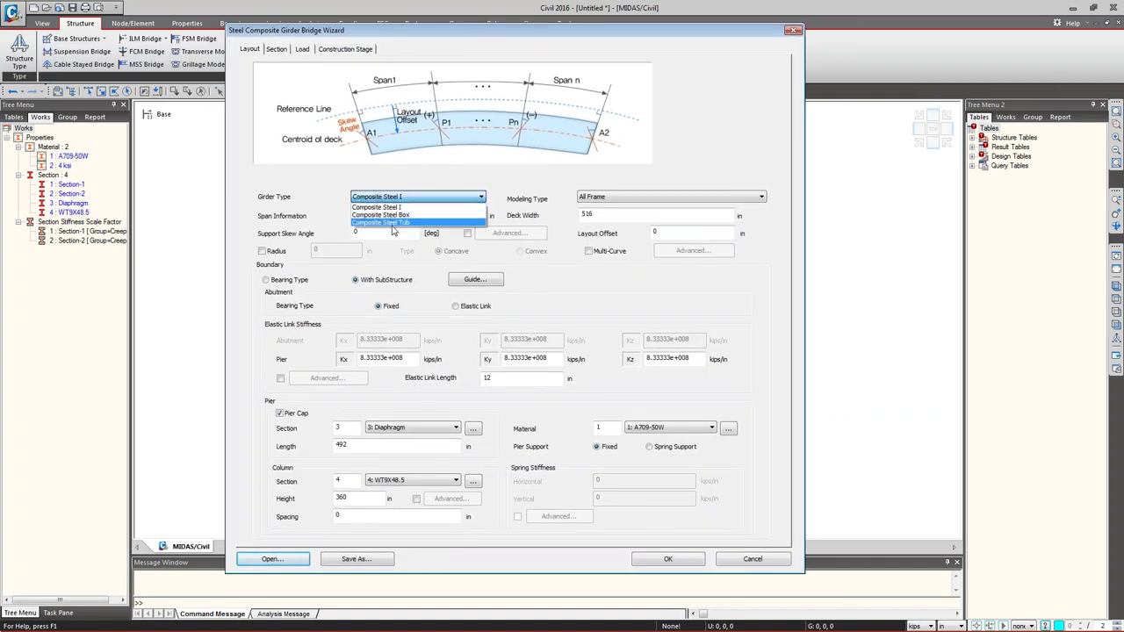
click(393, 225)
click(605, 197)
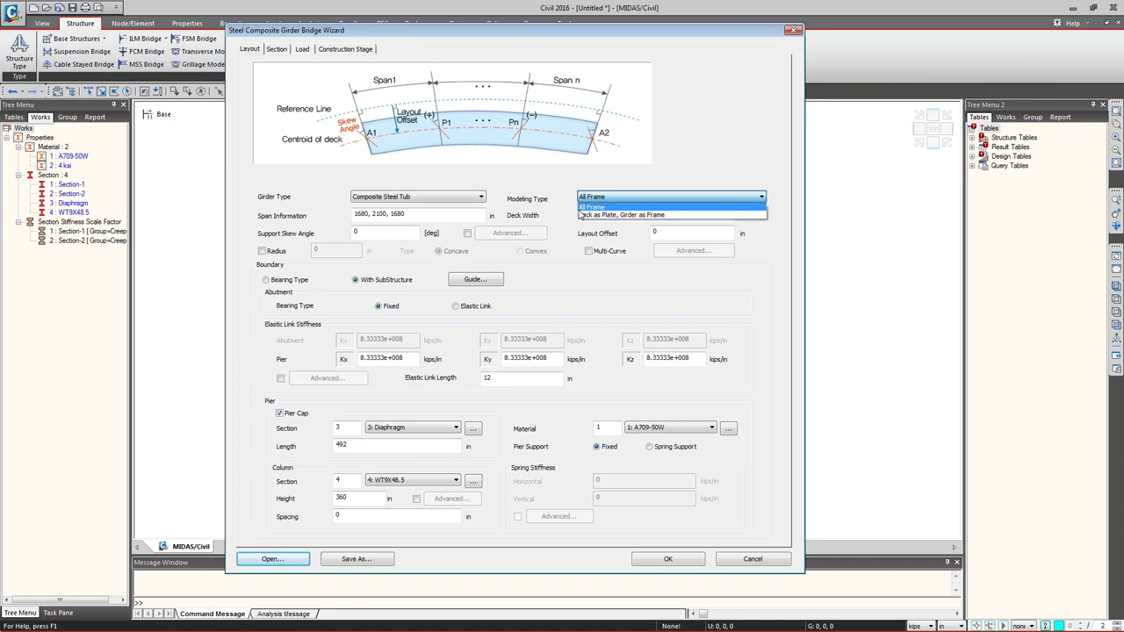
click(587, 207)
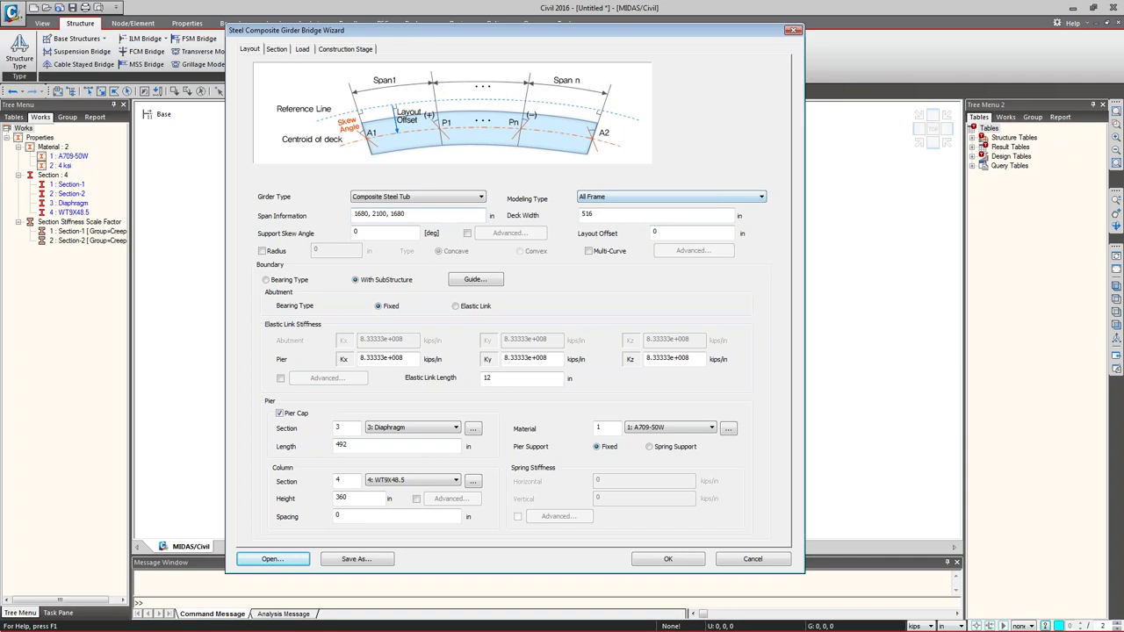
drag(413, 215, 337, 218)
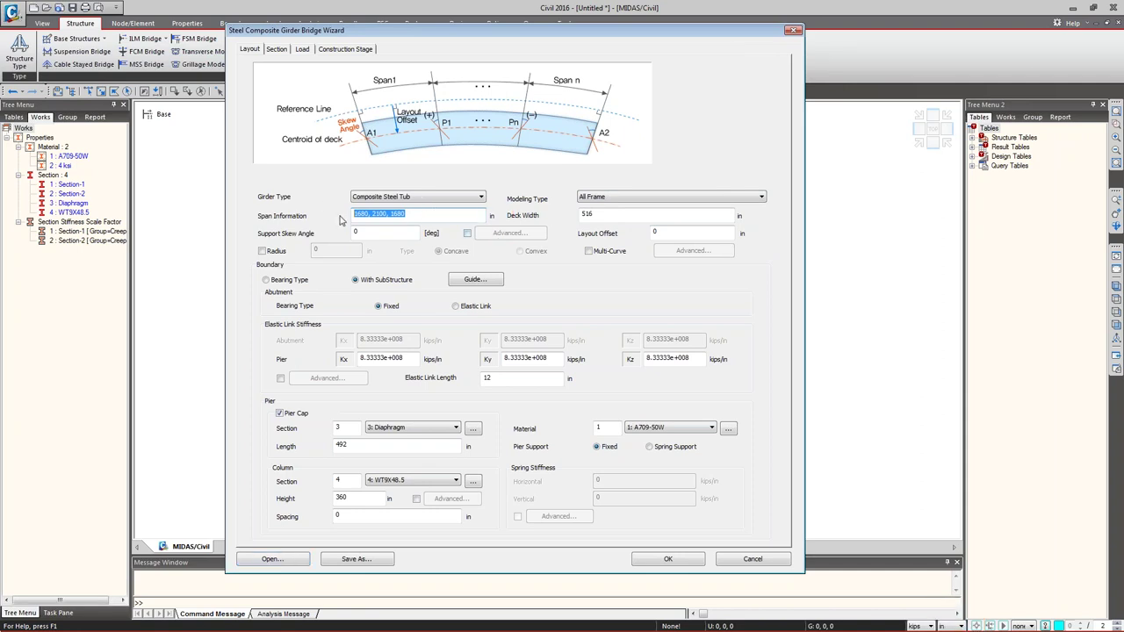
- Enter spans 1920, 2520, 1920 in and deck width 486 in, and tick Multi-Curve
text(1920,252)
double_click(600, 220)
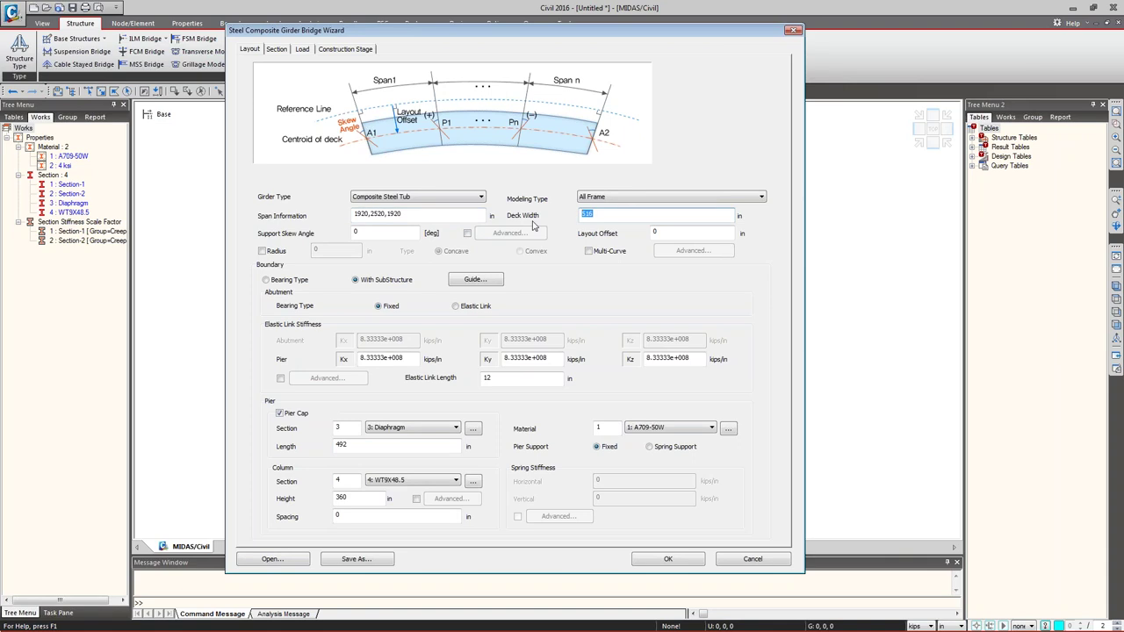
text(486)
click(593, 254)
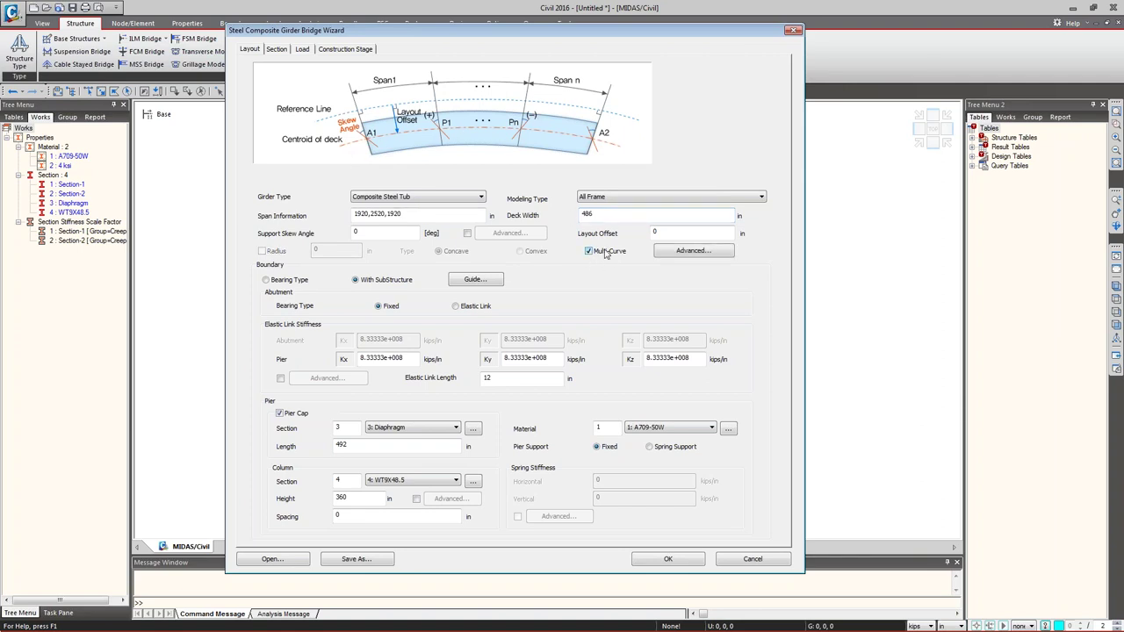
click(675, 254)
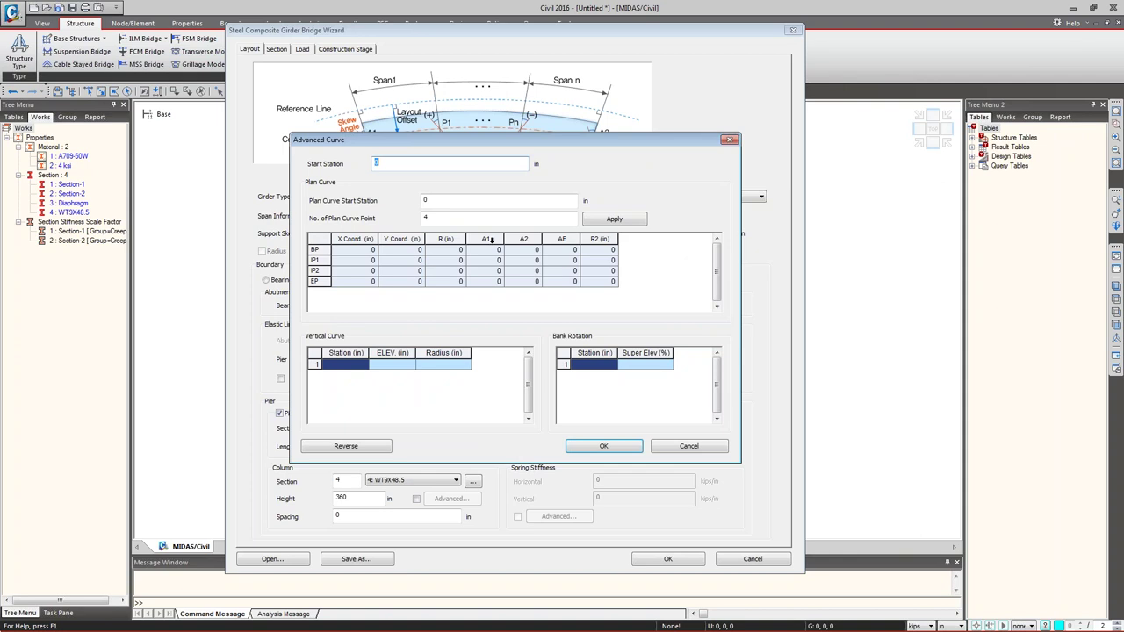
mouse_move(423, 225)
mouse_down()
mouse_move(476, 304)
mouse_move(466, 300)
mouse_up()
mouse_move(458, 225)
mouse_down()
mouse_move(592, 292)
mouse_move(654, 305)
mouse_move(643, 299)
mouse_up()
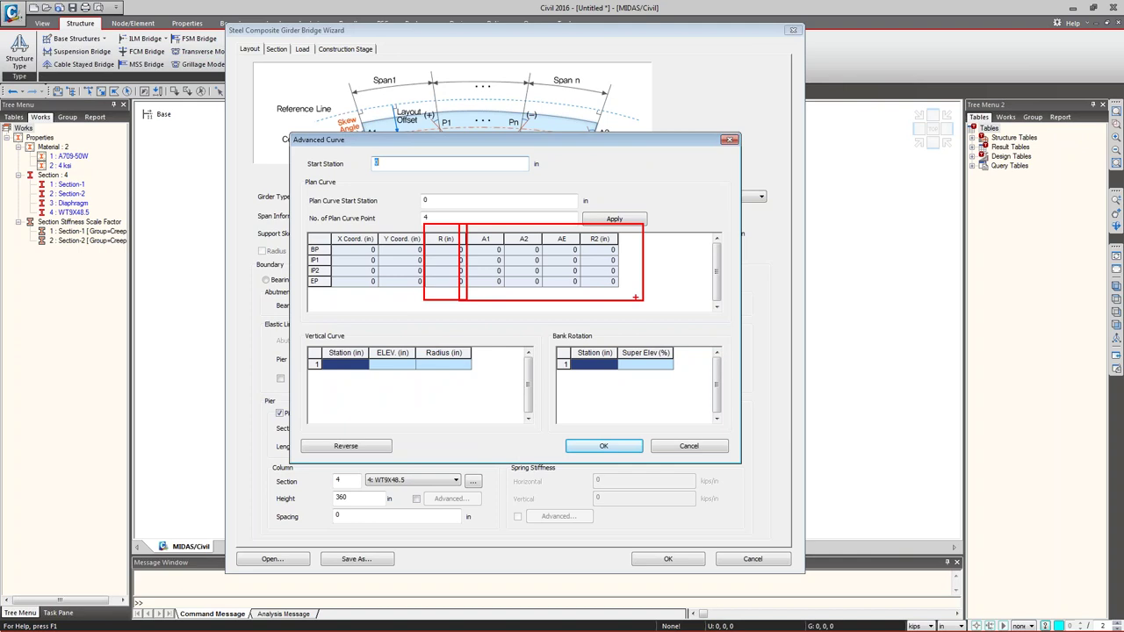
mouse_move(467, 219)
mouse_down()
mouse_move(573, 302)
mouse_move(691, 272)
mouse_move(712, 254)
mouse_up()
mouse_move(664, 314)
mouse_down()
mouse_move(612, 326)
mouse_move(824, 320)
mouse_move(848, 335)
mouse_move(1037, 325)
mouse_up()
mouse_move(651, 322)
mouse_down()
mouse_move(721, 295)
mouse_move(710, 297)
mouse_move(773, 295)
mouse_move(839, 324)
mouse_up()
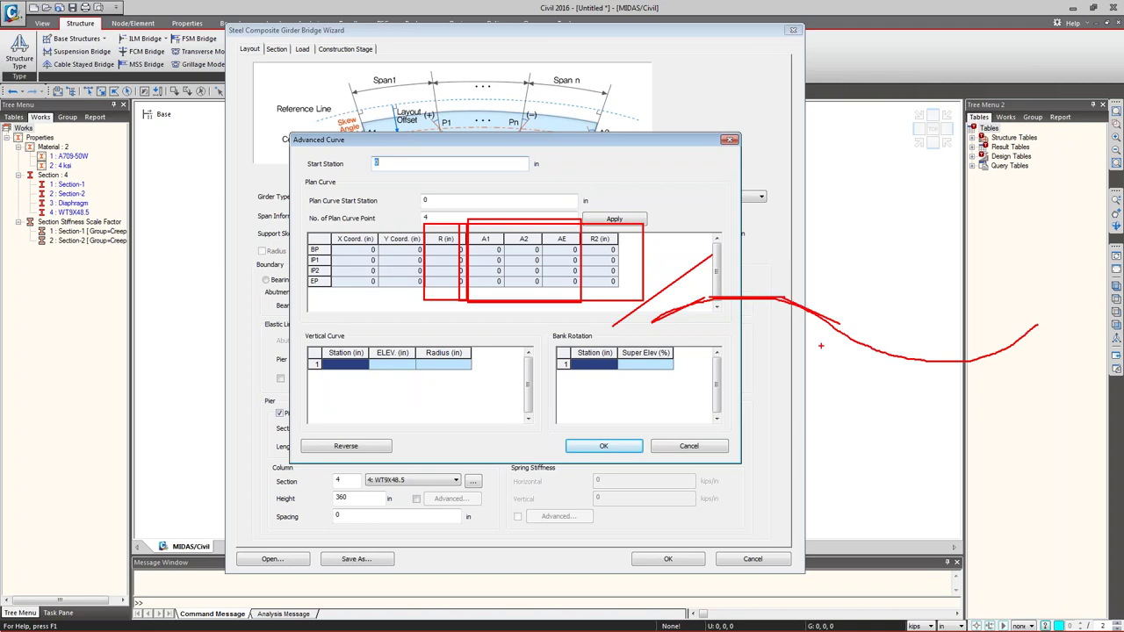
key(Escape)
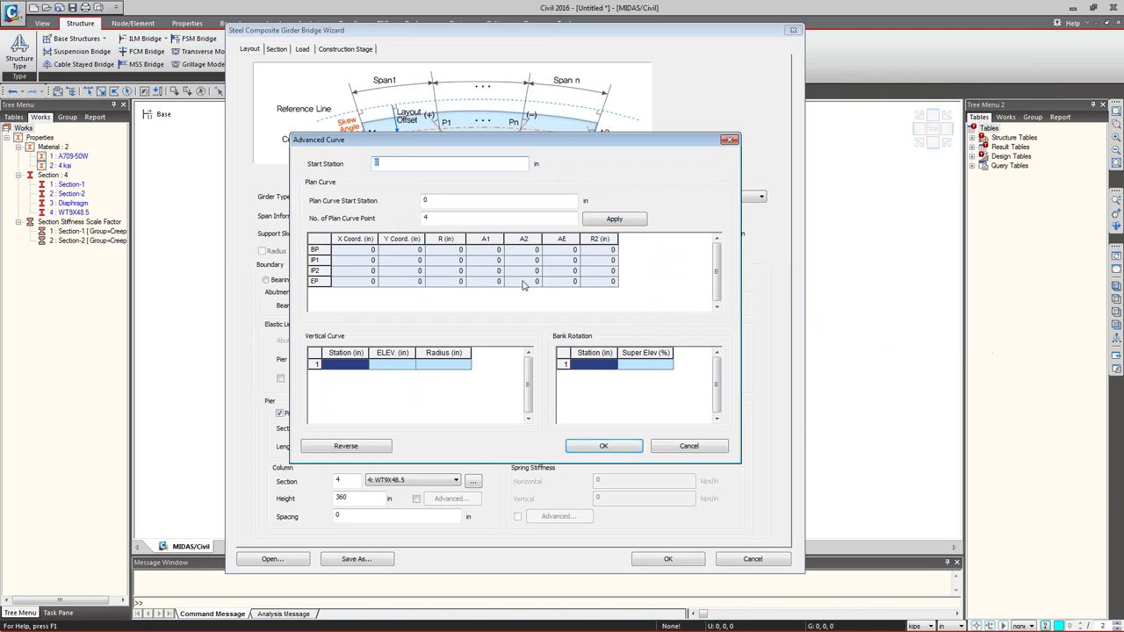
click(358, 365)
key(Tab)
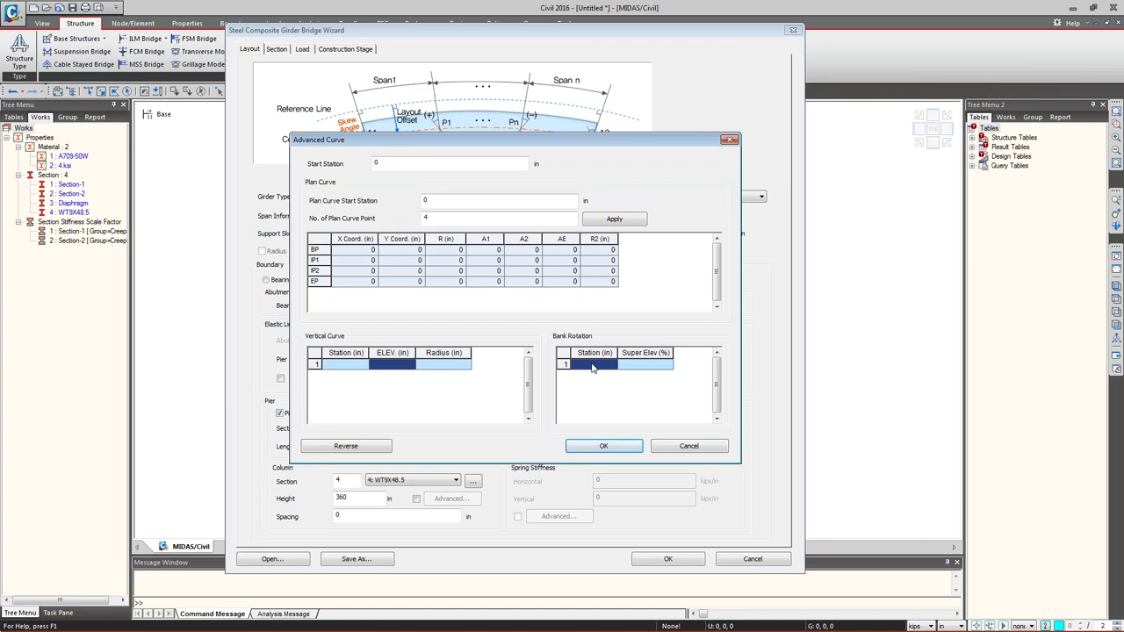
mouse_move(635, 275)
shift+mouse_down()
mouse_move(714, 313)
mouse_move(867, 332)
mouse_move(644, 295)
mouse_move(650, 323)
mouse_move(710, 334)
mouse_move(747, 302)
mouse_move(782, 358)
mouse_move(815, 367)
mouse_move(870, 344)
shift+mouse_up()
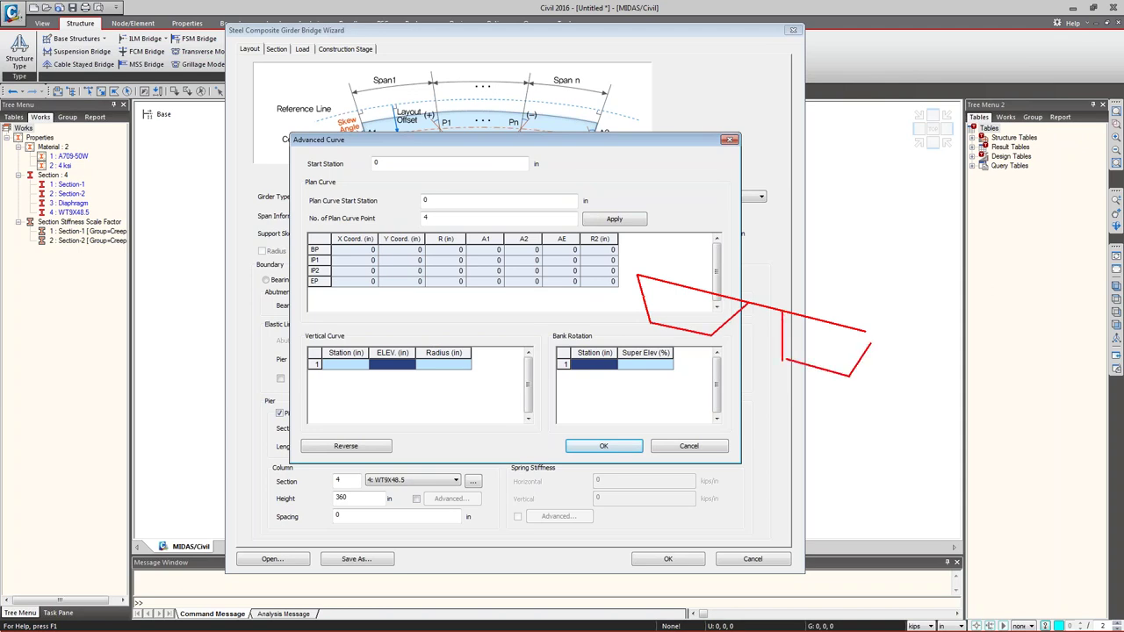
key(Escape)
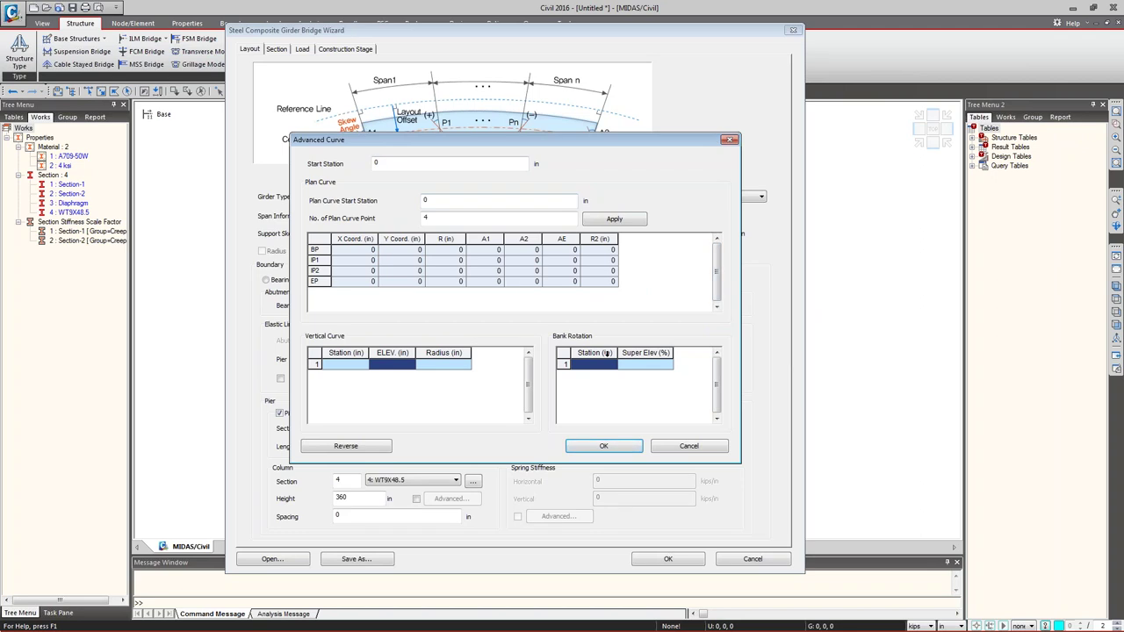
click(689, 447)
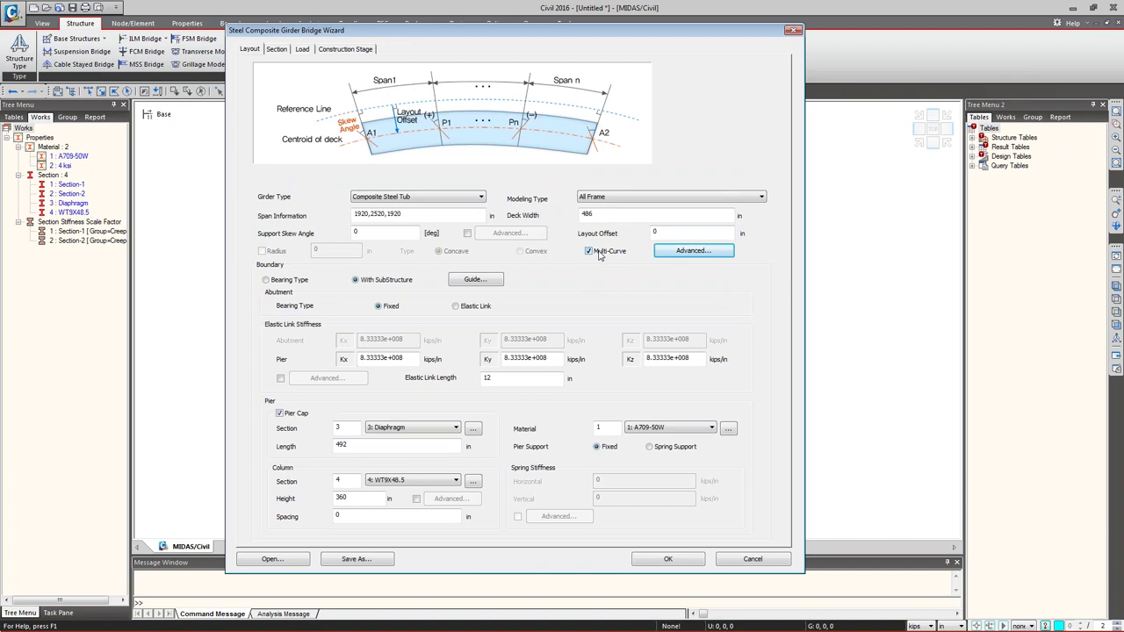
- Replace Multi-Curve with a concave 8400 in radius and use Bearing Type boundary supports
click(588, 252)
click(261, 251)
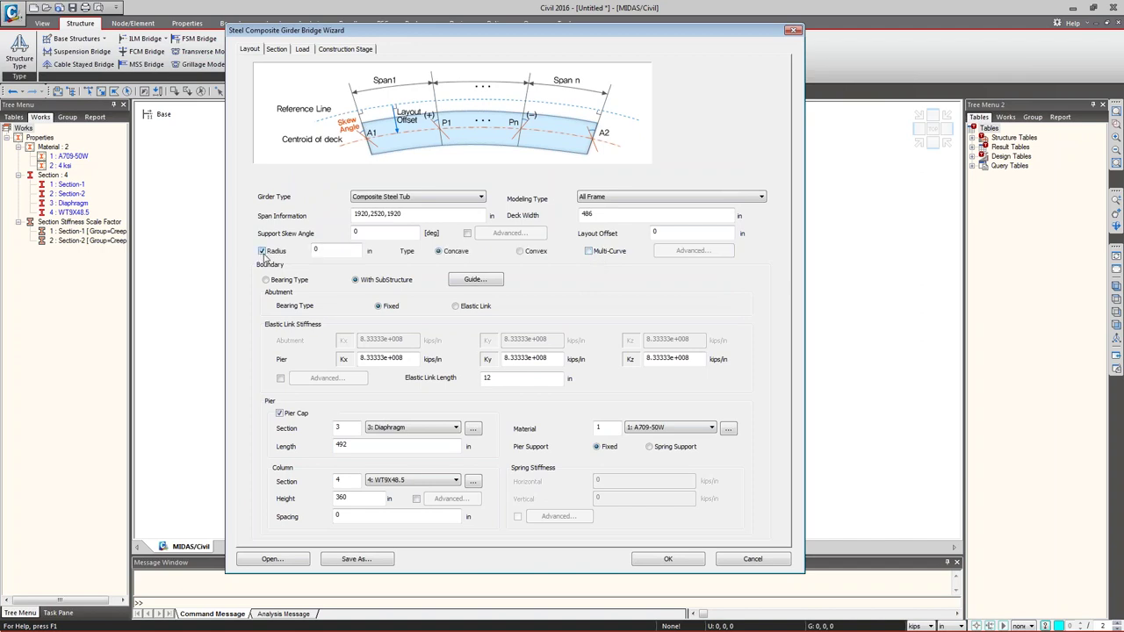
double_click(318, 251)
text(8400)
drag(324, 248, 335, 246)
click(270, 280)
click(389, 282)
click(286, 283)
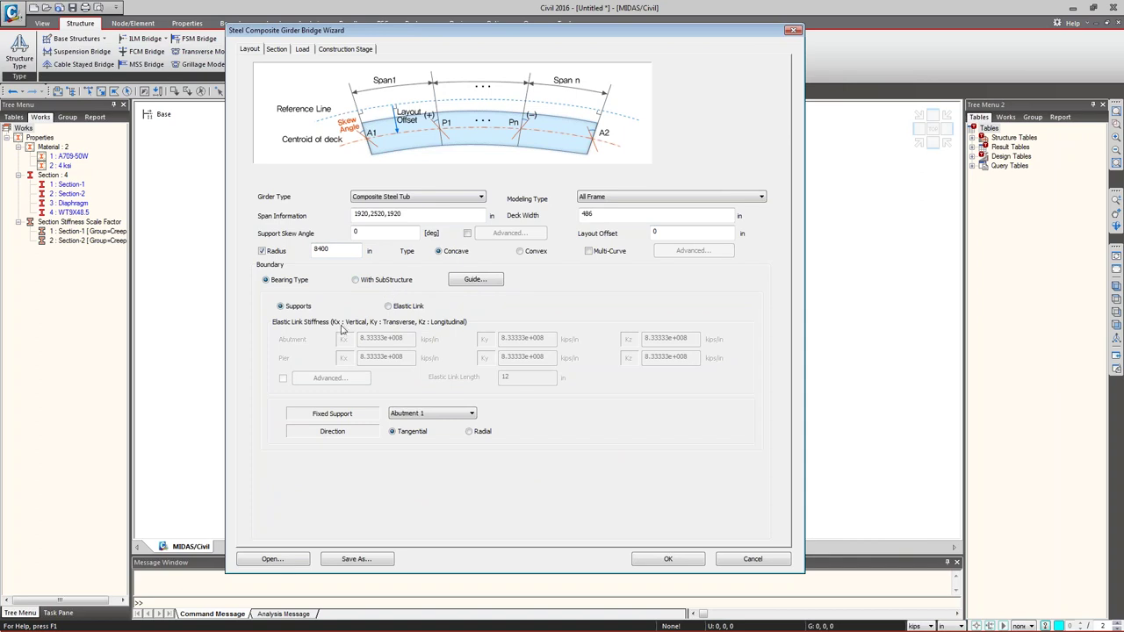
click(404, 415)
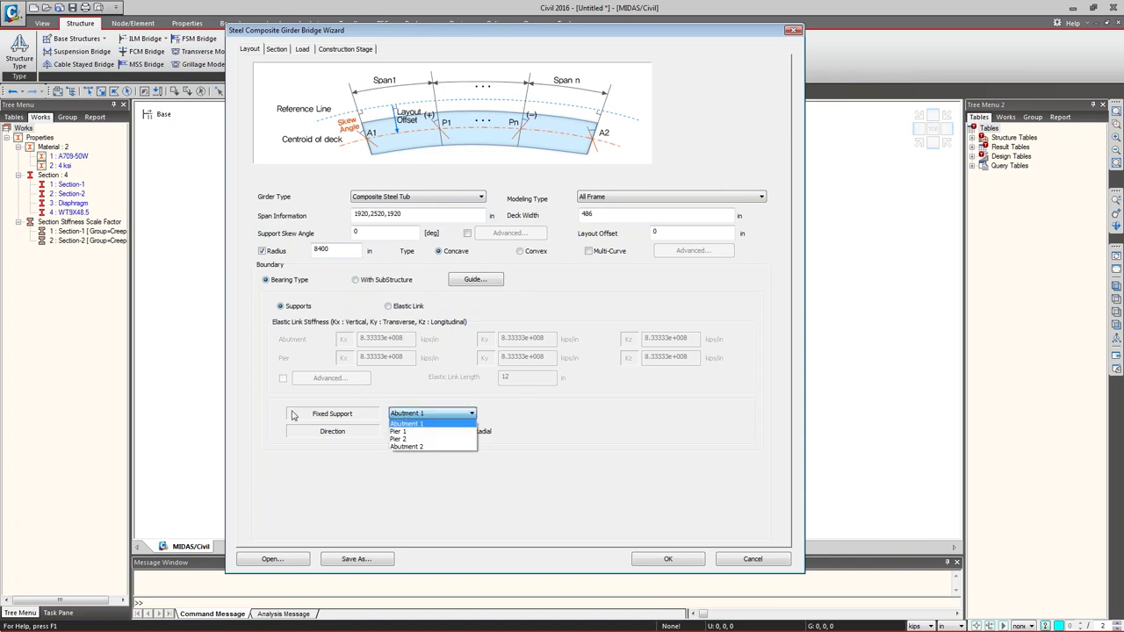
click(414, 432)
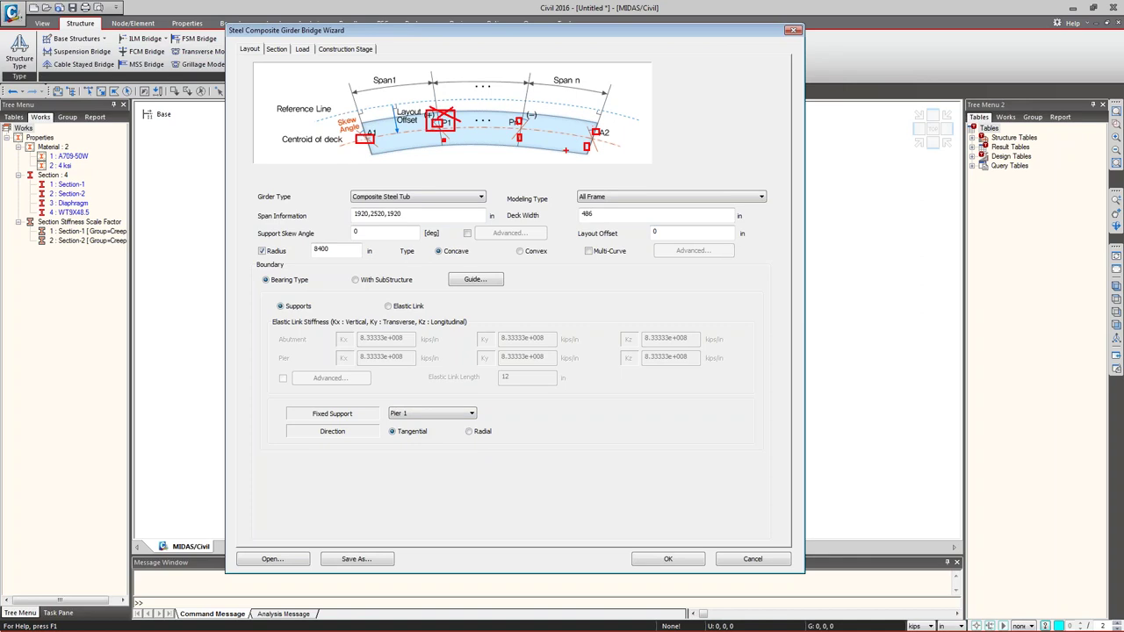
key(Escape)
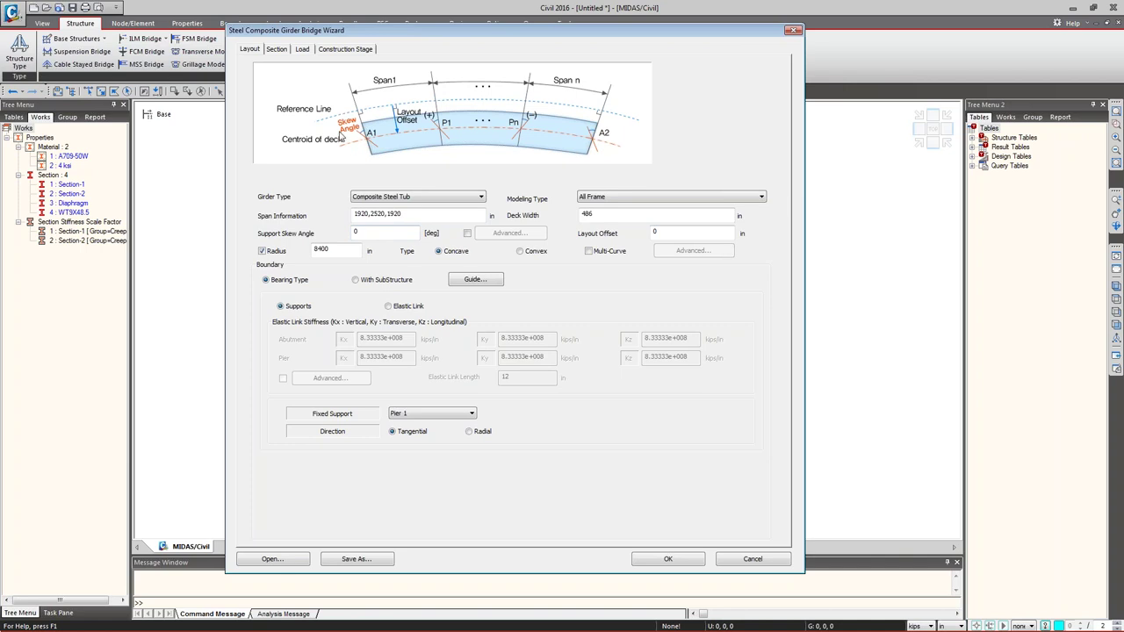
double_click(671, 230)
key(BackSpace)
text(1)
drag(272, 84, 669, 116)
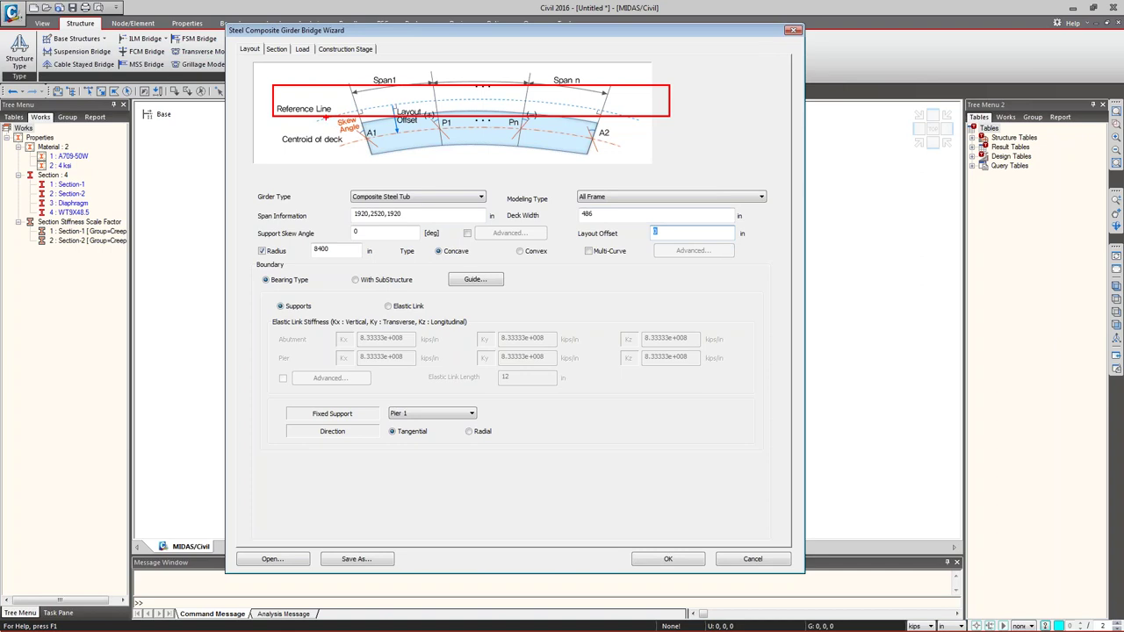
key(Escape)
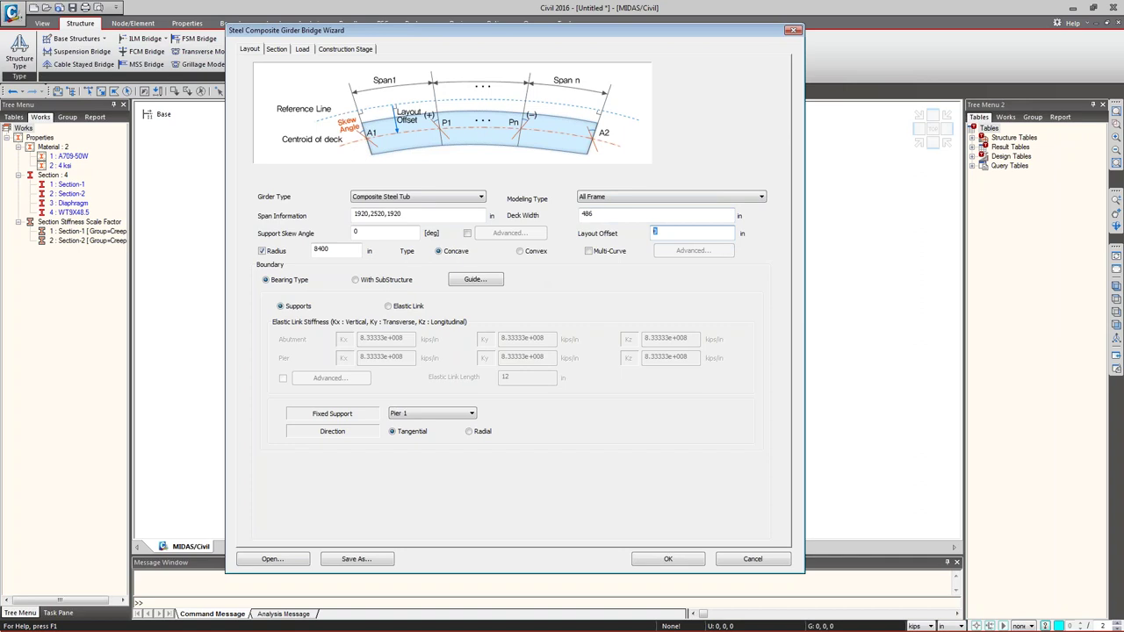
- Cancel saving the wizard settings and browse the 3 Span Steel Tub Curved folder's .wzd files
click(355, 559)
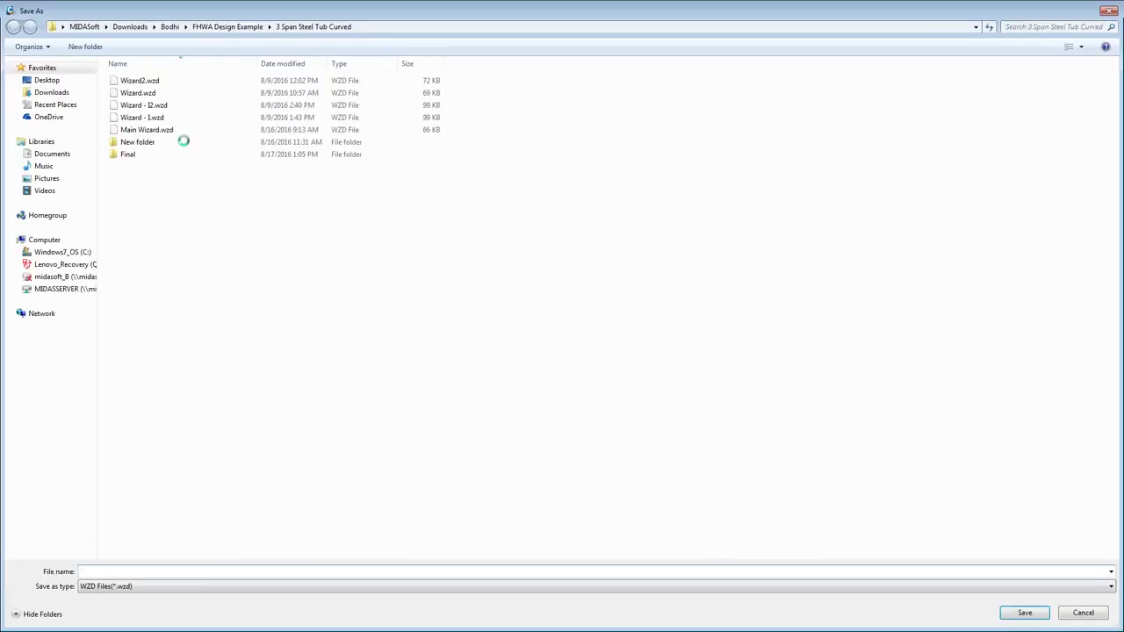
click(1082, 614)
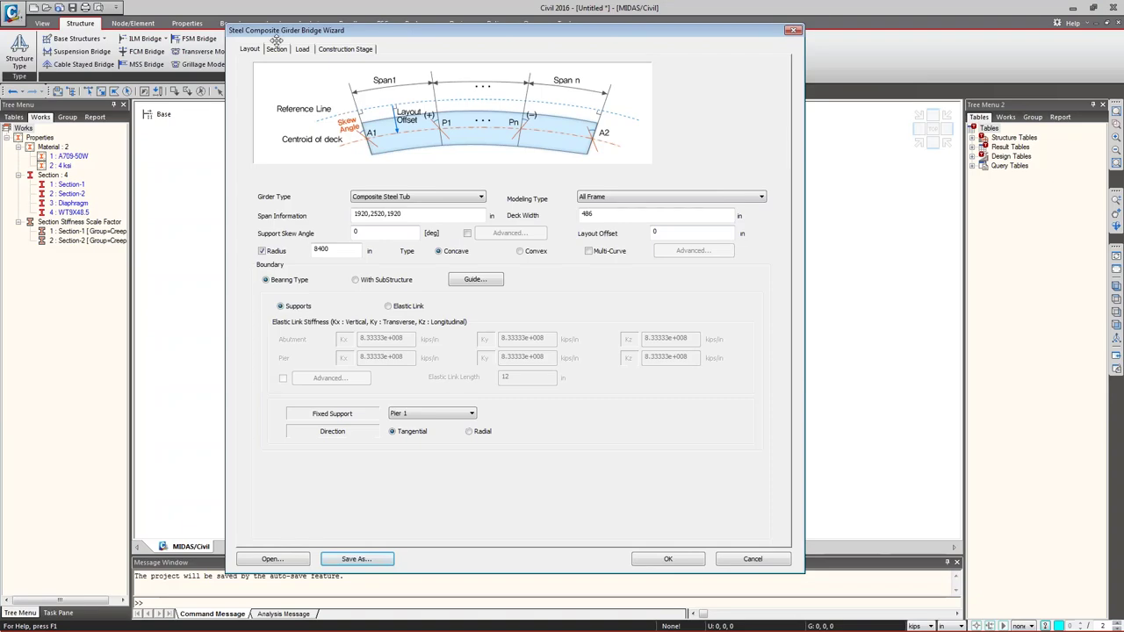
click(277, 48)
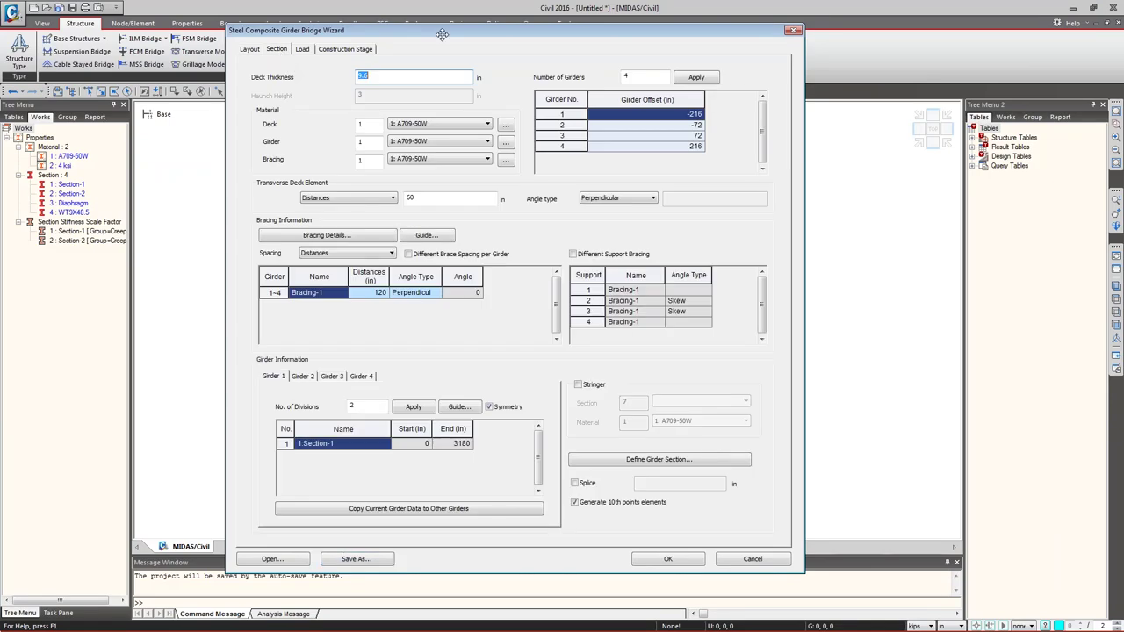
drag(441, 34, 251, 56)
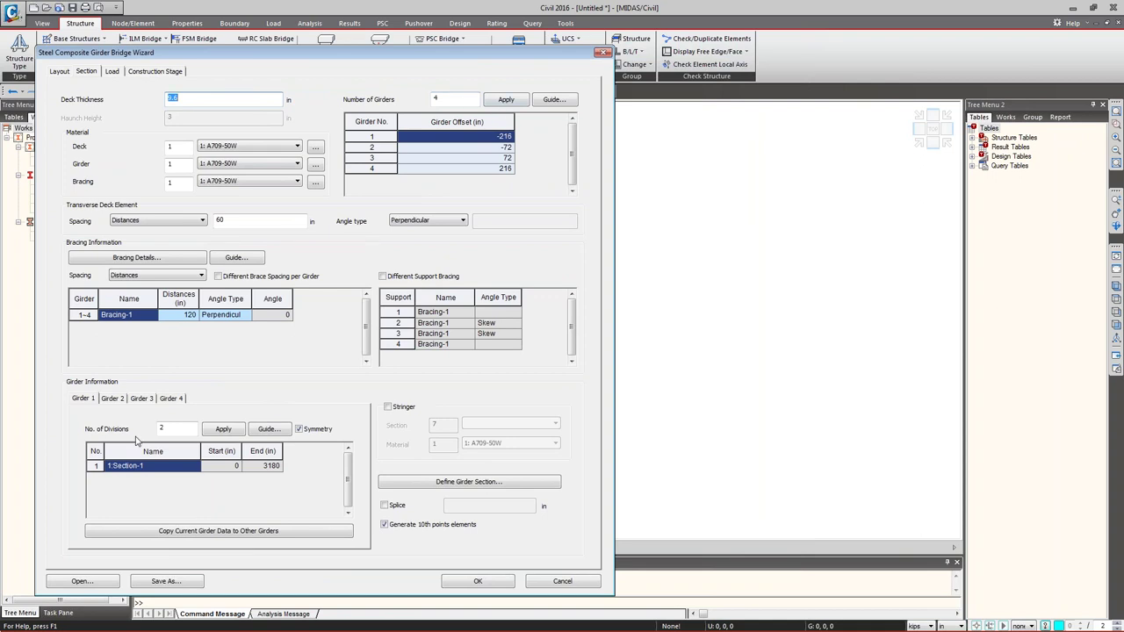
click(95, 581)
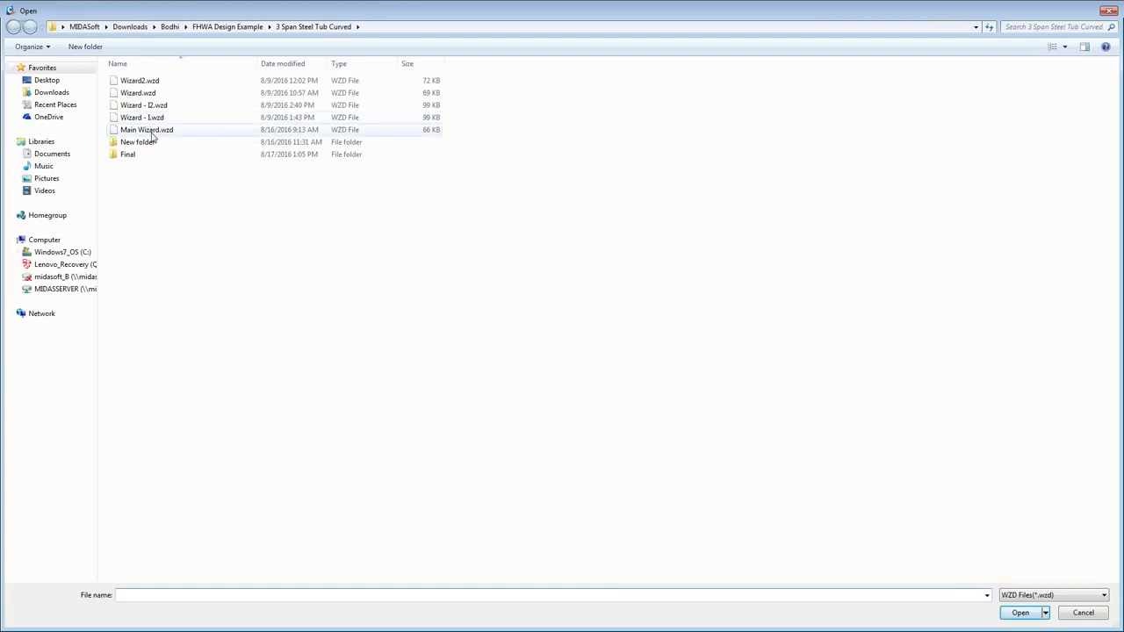
- Load Main Wizard.wzd and display its Section settings with girders at ±135 in
double_click(149, 130)
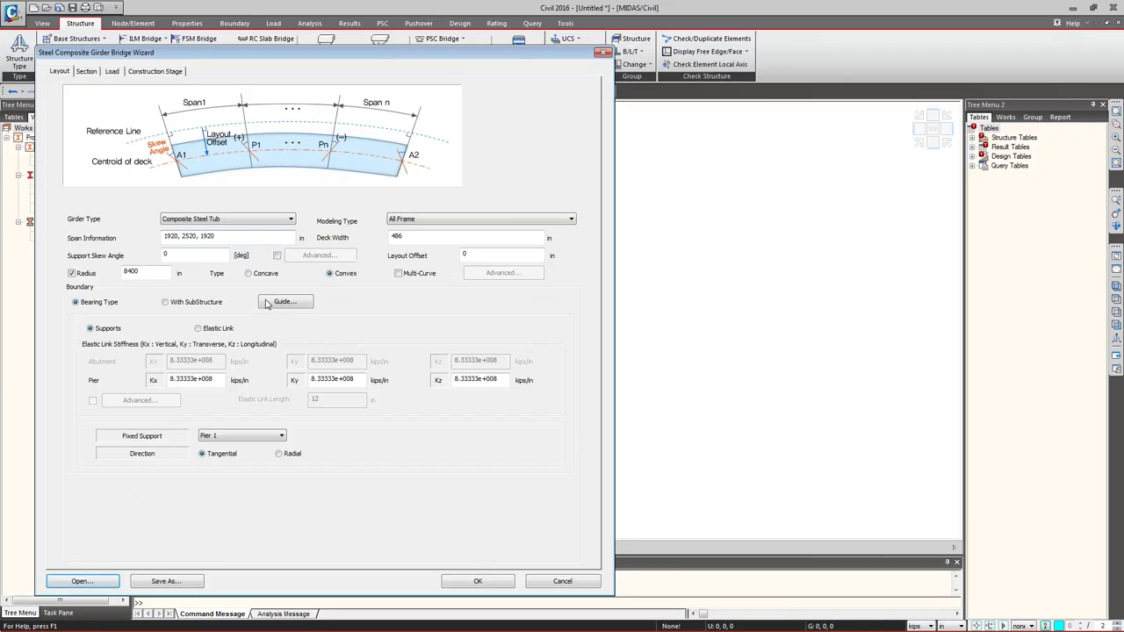
click(86, 71)
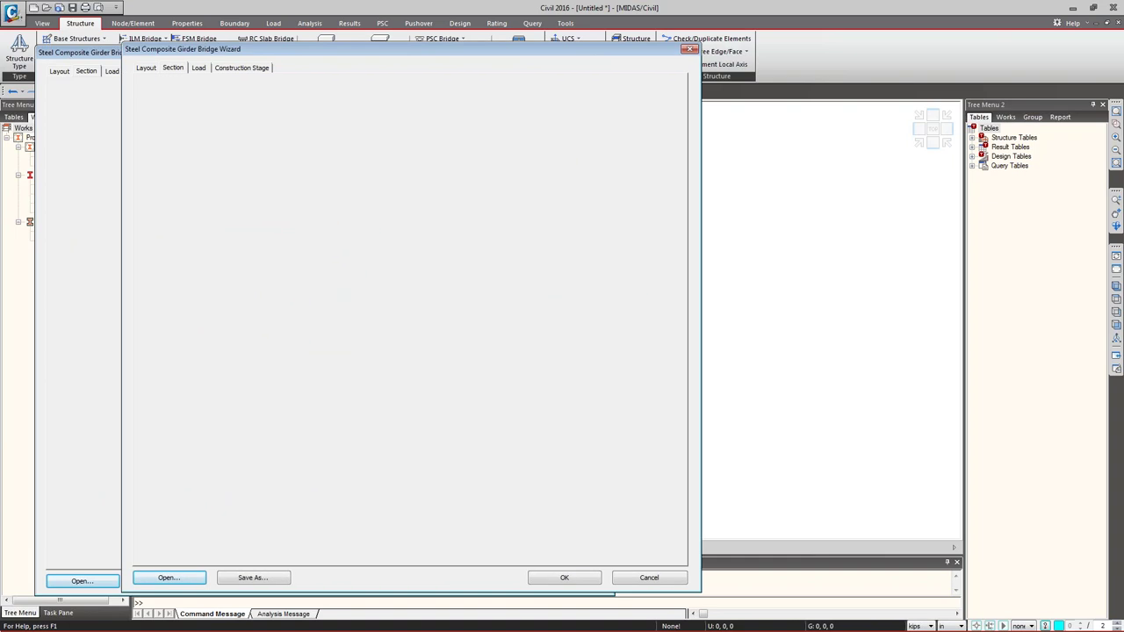
drag(236, 50, 188, 39)
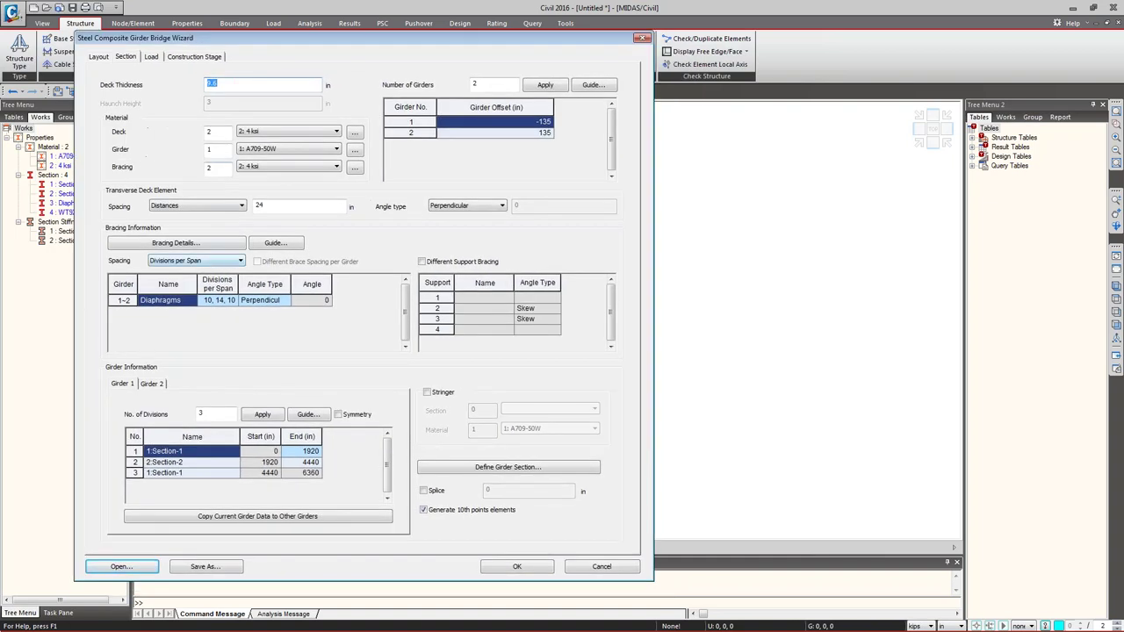
- Review the diaphragm divisions per span and the first girder segment's end distance
click(202, 300)
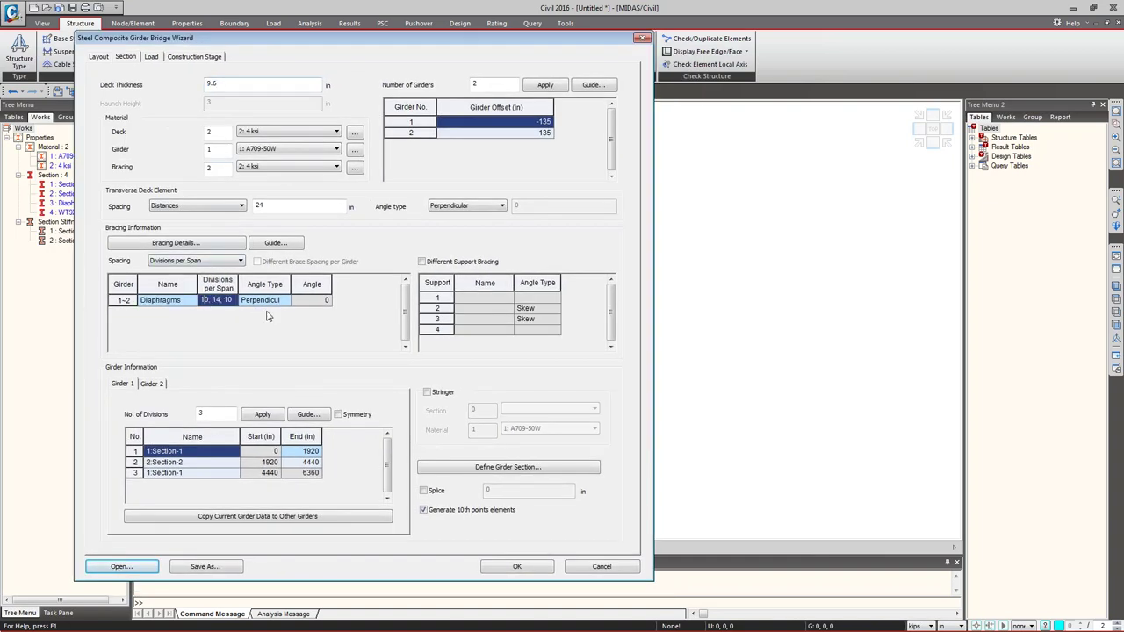
key(shift+End)
click(157, 307)
click(216, 301)
click(302, 453)
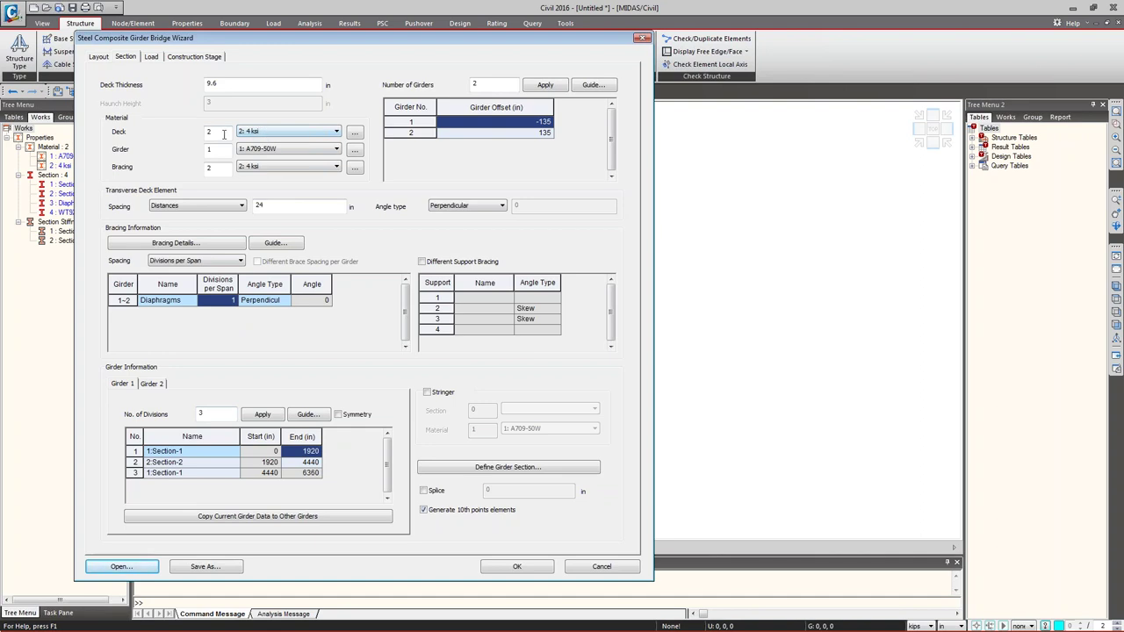
- Toggle the bracing material to A709-50W and back to 4 ksi, then check Girder 2's 135 in offset
click(275, 151)
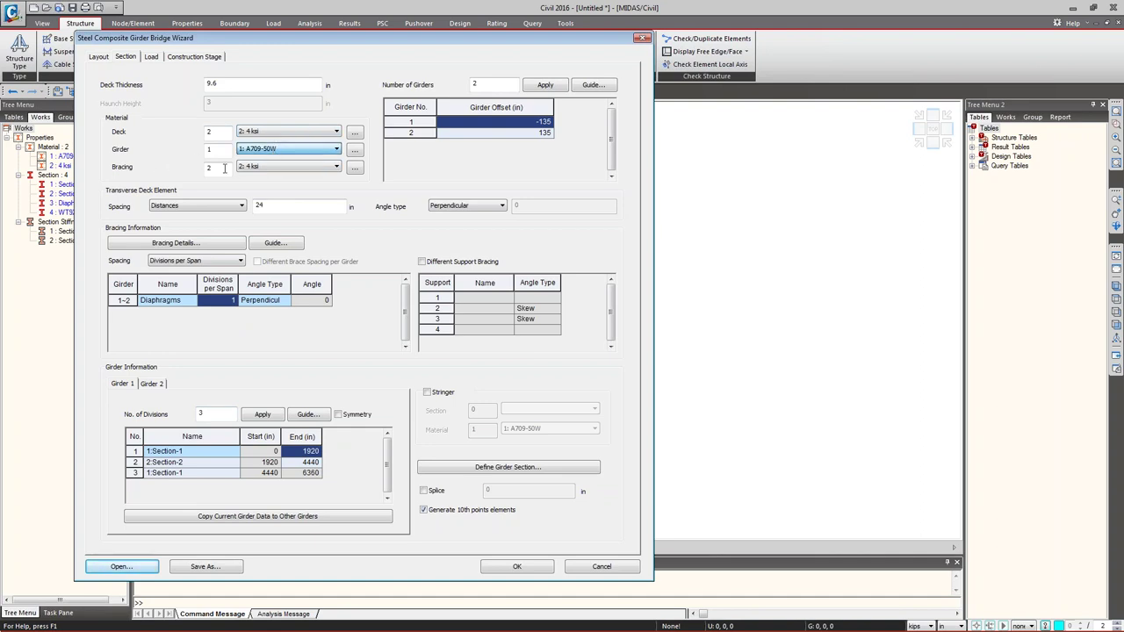
click(268, 167)
click(263, 178)
click(259, 169)
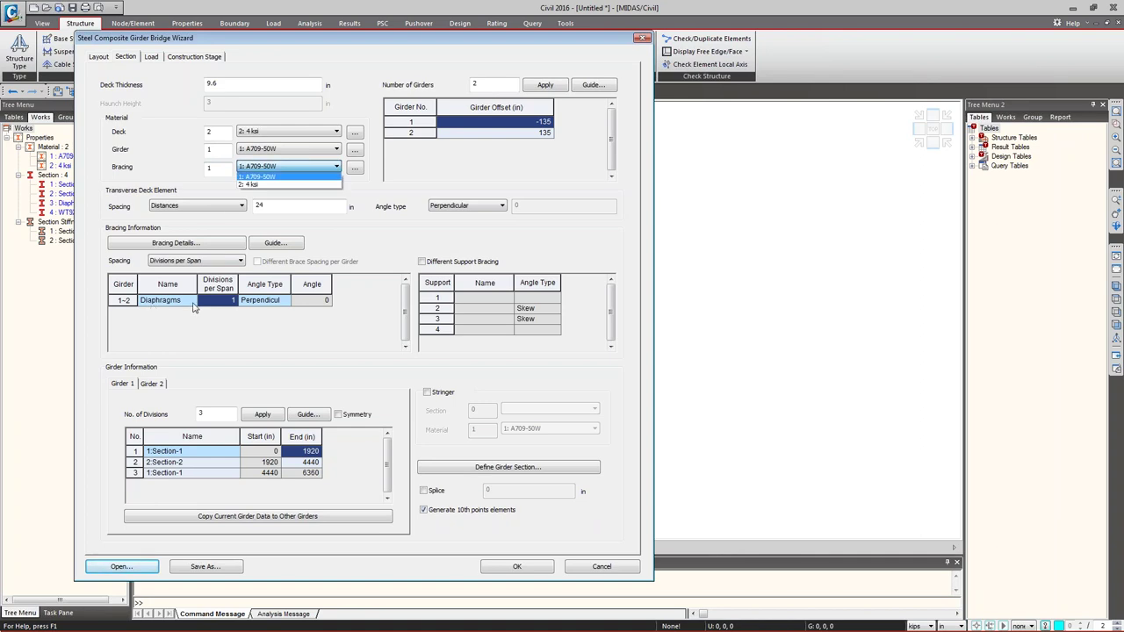
click(252, 185)
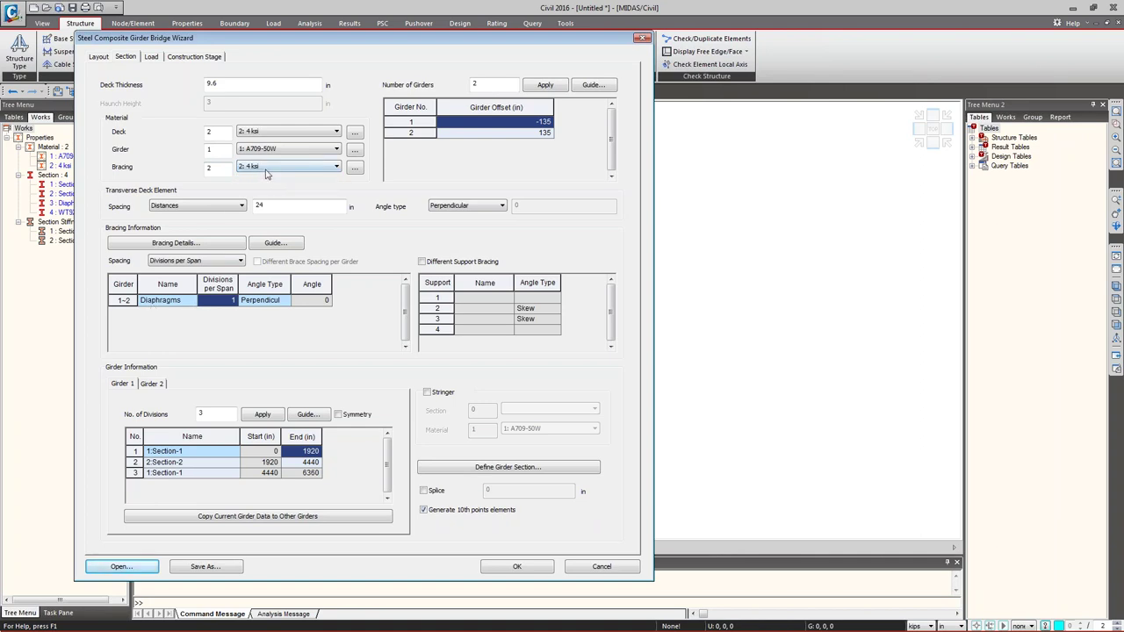
click(511, 133)
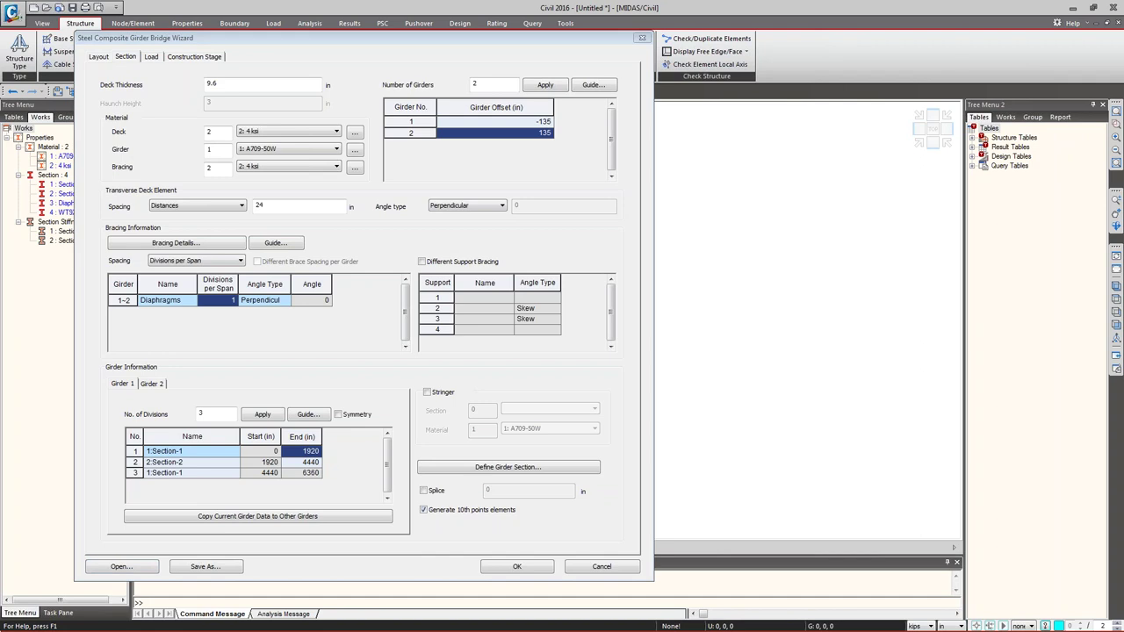
key(alt+Tab)
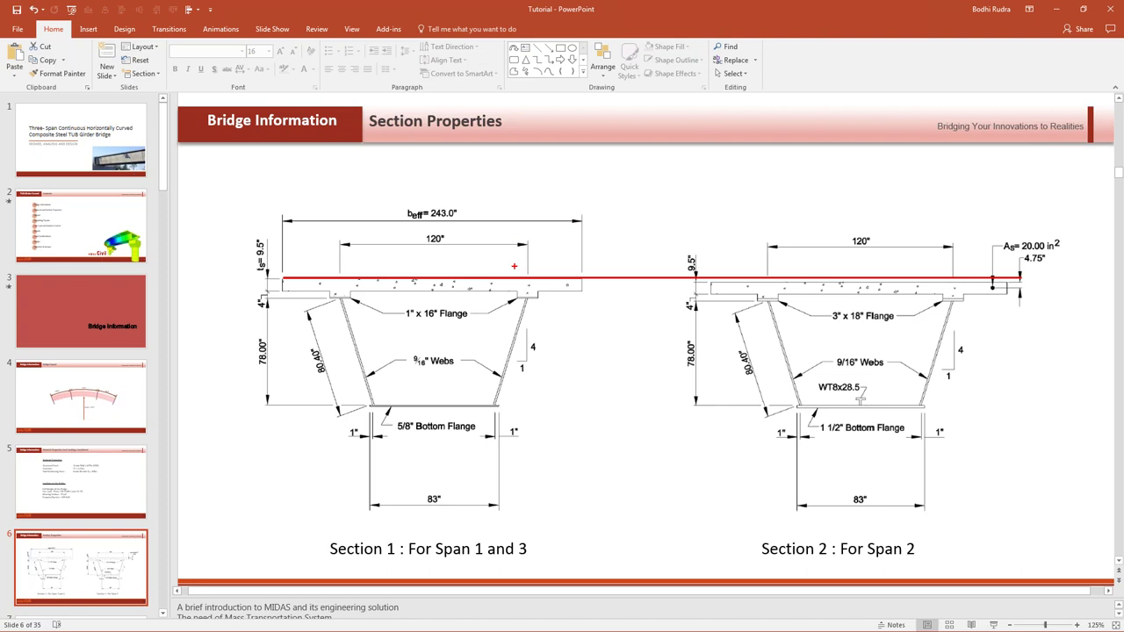
- Leave the Section Properties slide and select the wizard's Diaphragms Angle Type cell
click(514, 266)
click(1057, 9)
click(249, 304)
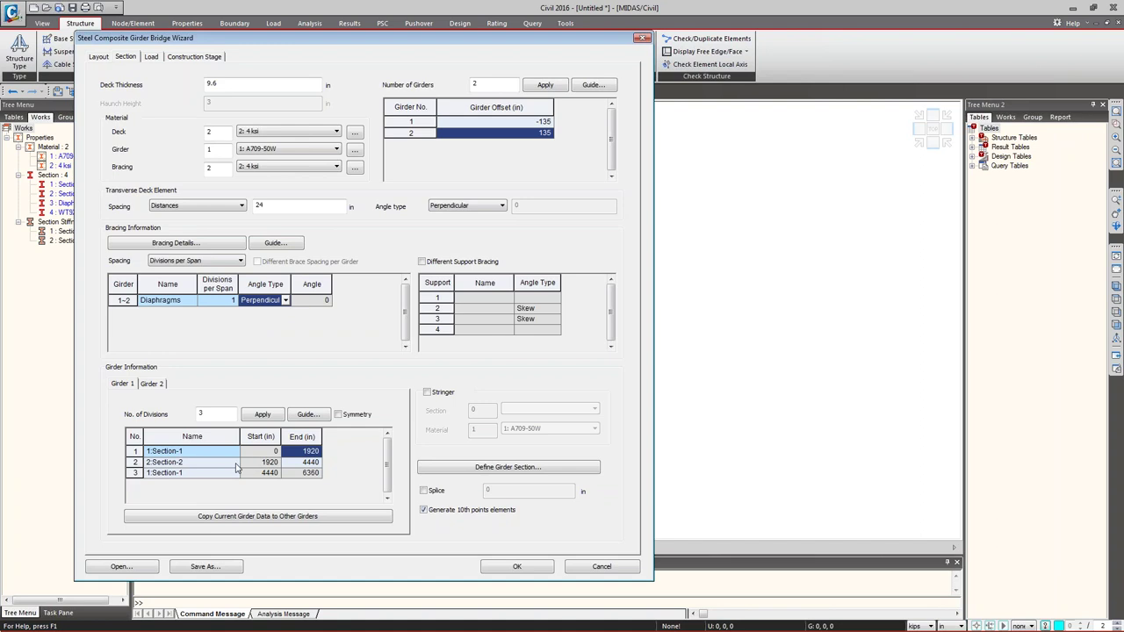
- Review Girder 1's segment rows and set the girder divisions value to 2
click(175, 462)
click(295, 452)
click(161, 454)
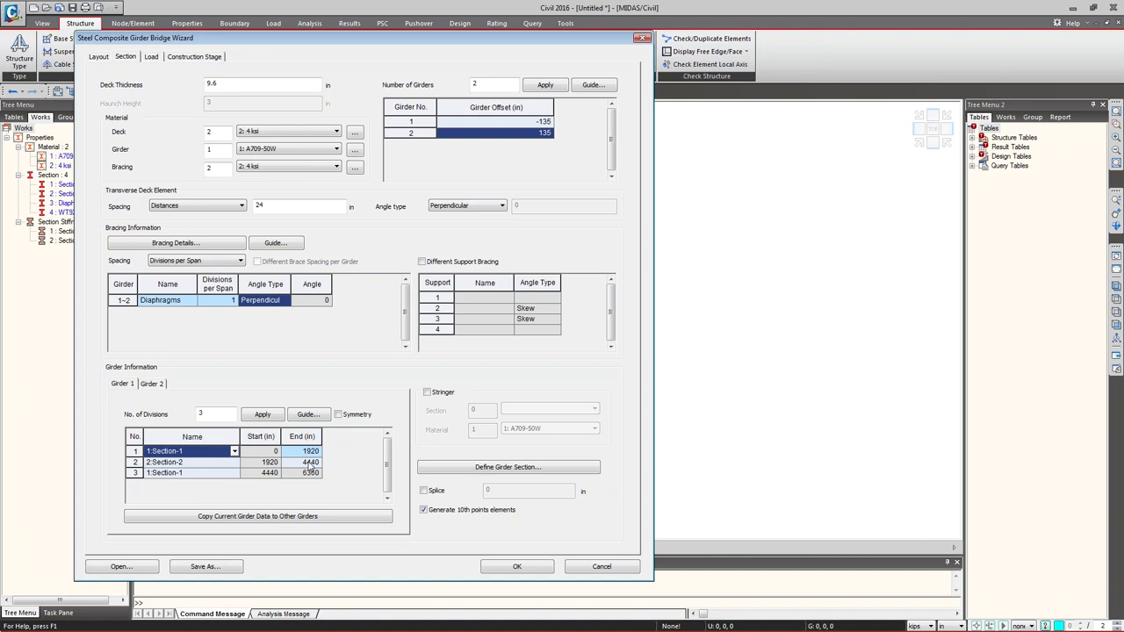
double_click(215, 413)
text(2)
key(Return)
- Copy Girder 1's section data to Girder 2 and verify both girders' layouts
click(131, 387)
click(221, 519)
click(239, 237)
click(372, 263)
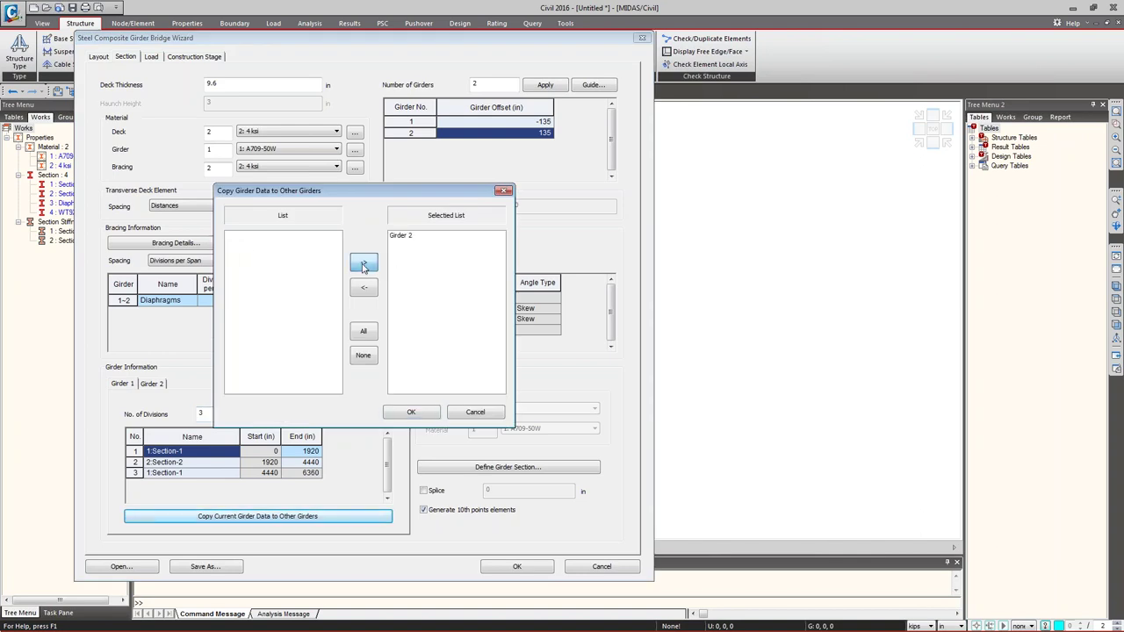
click(406, 412)
click(158, 386)
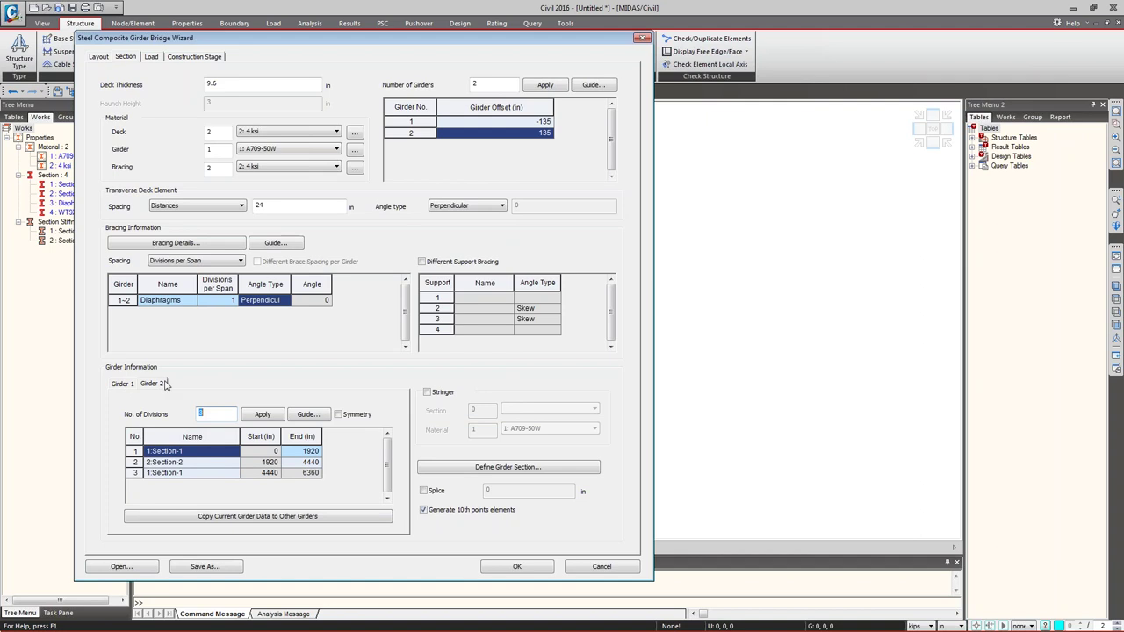
click(114, 385)
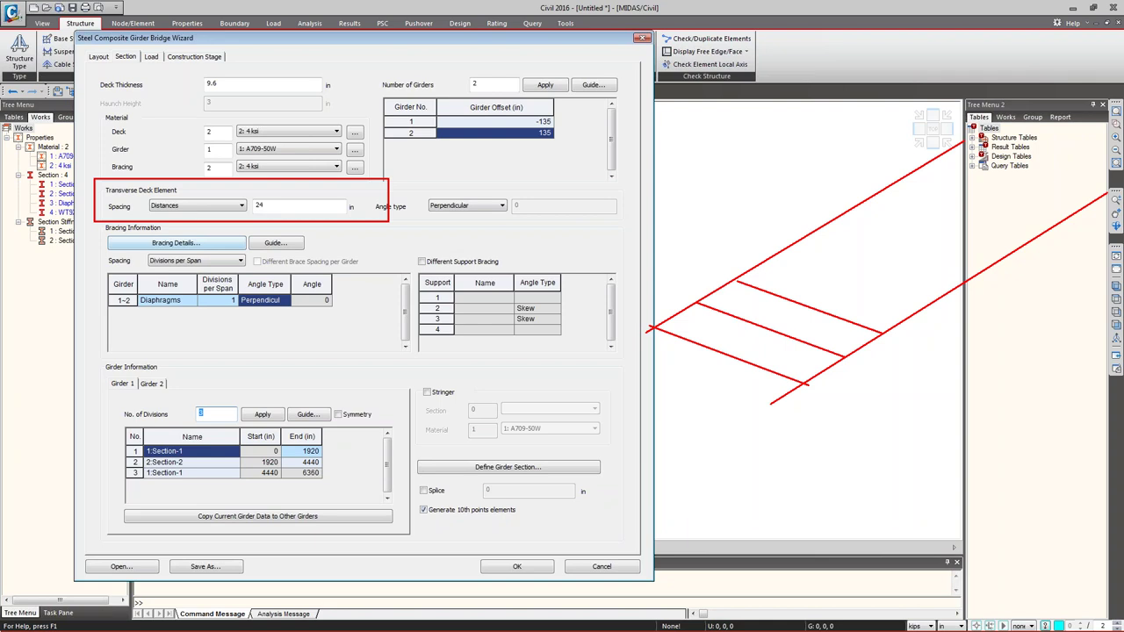
- Keep the 24 in transverse deck element spacing and move on to the wizard's Load settings
drag(245, 190, 380, 220)
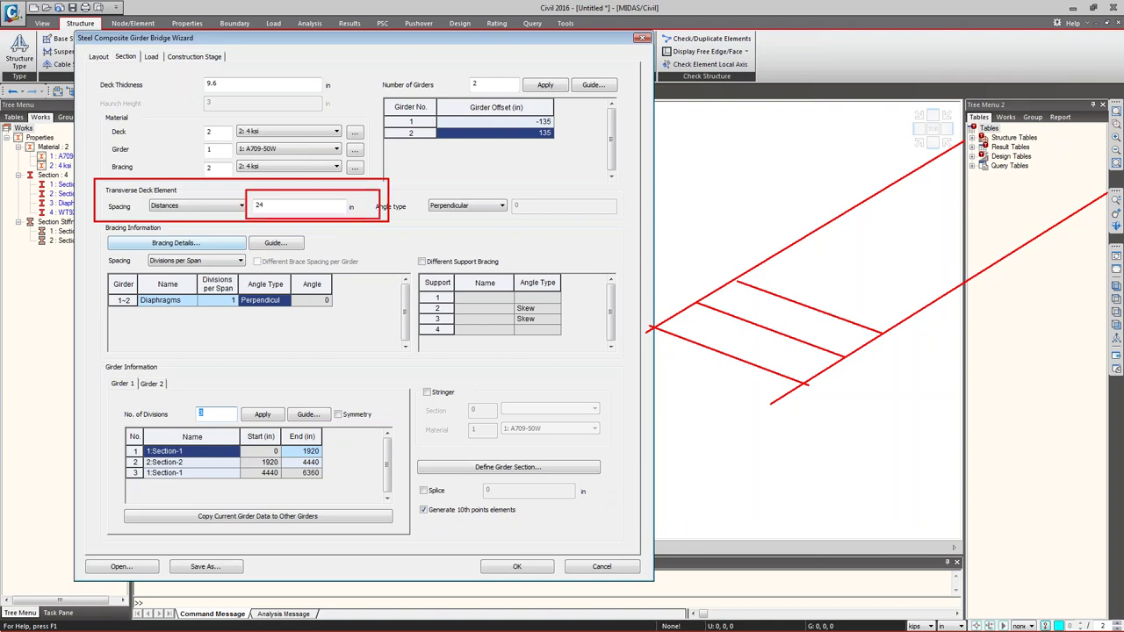
key(Escape)
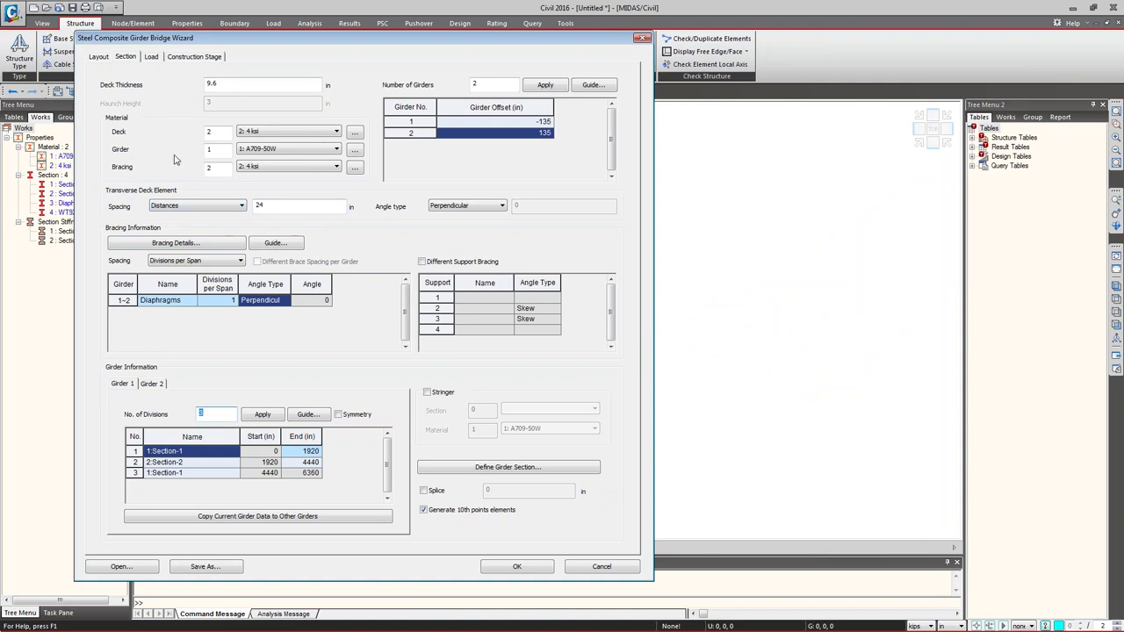
click(152, 57)
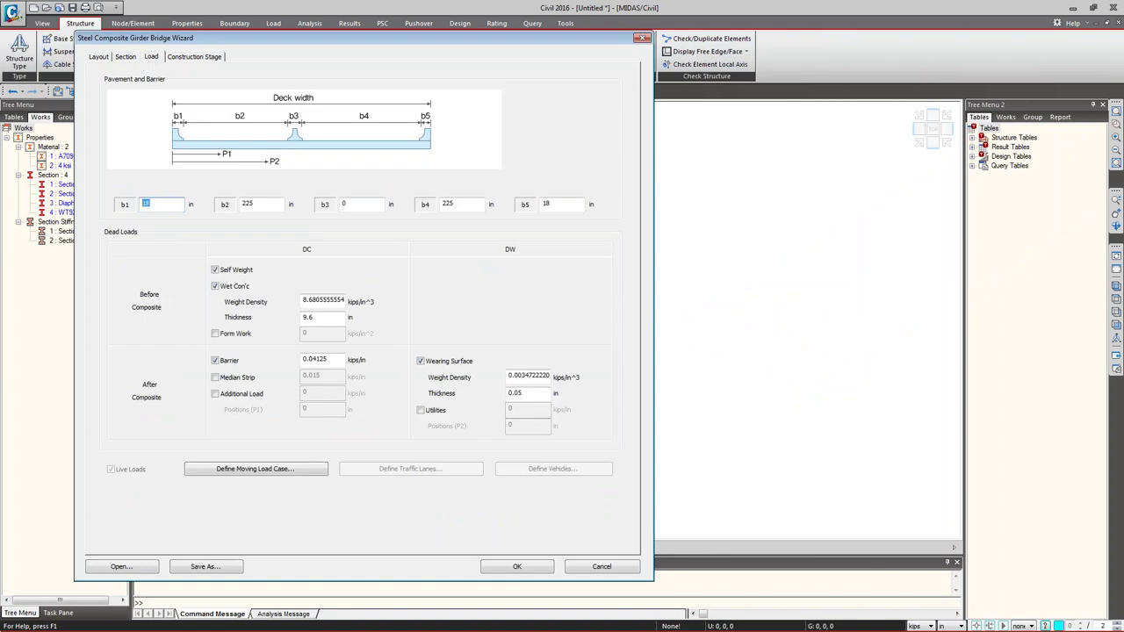
key(Tab)
click(348, 204)
double_click(348, 204)
- Set the moving load code to AASHTO LRFD and bring up the traffic lanes at 99, 243, 387 in
click(225, 470)
click(379, 301)
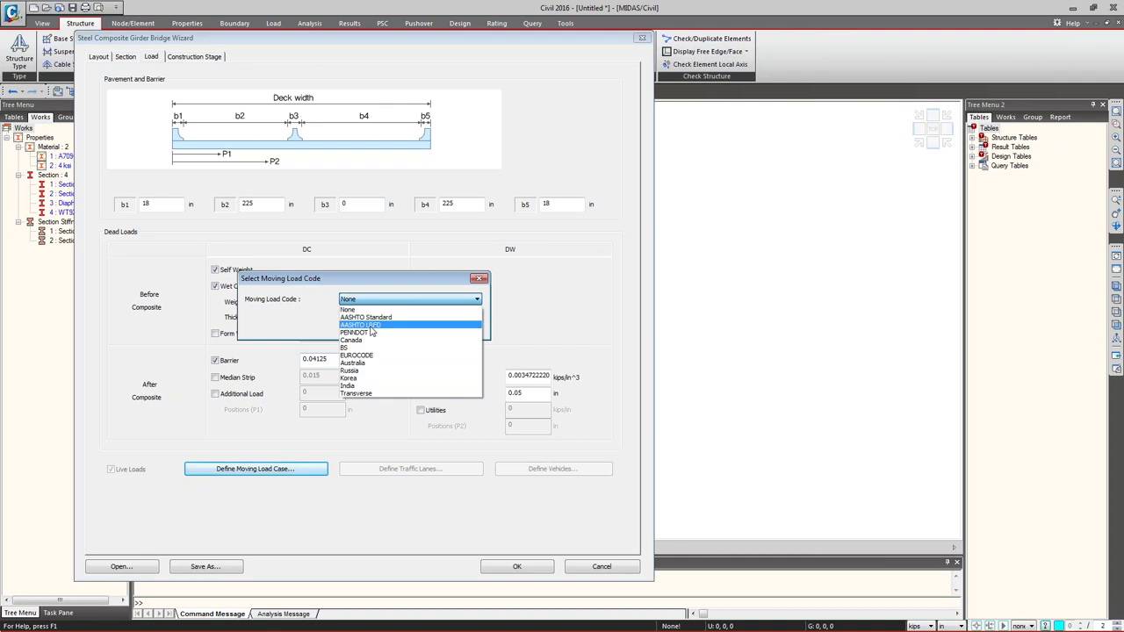
click(364, 326)
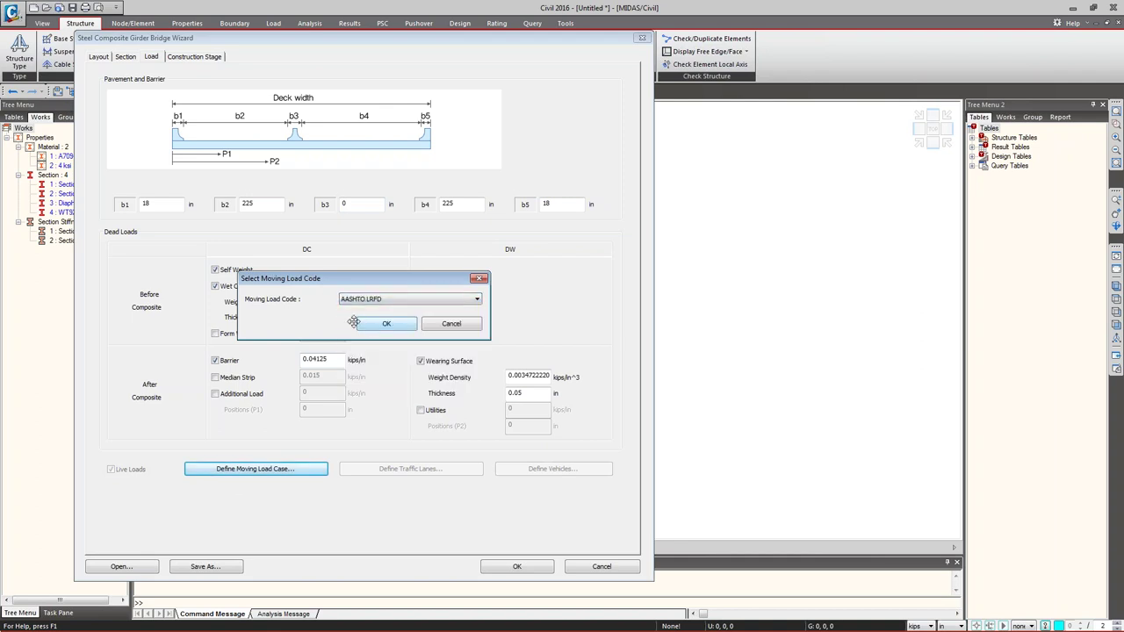
click(379, 325)
click(382, 470)
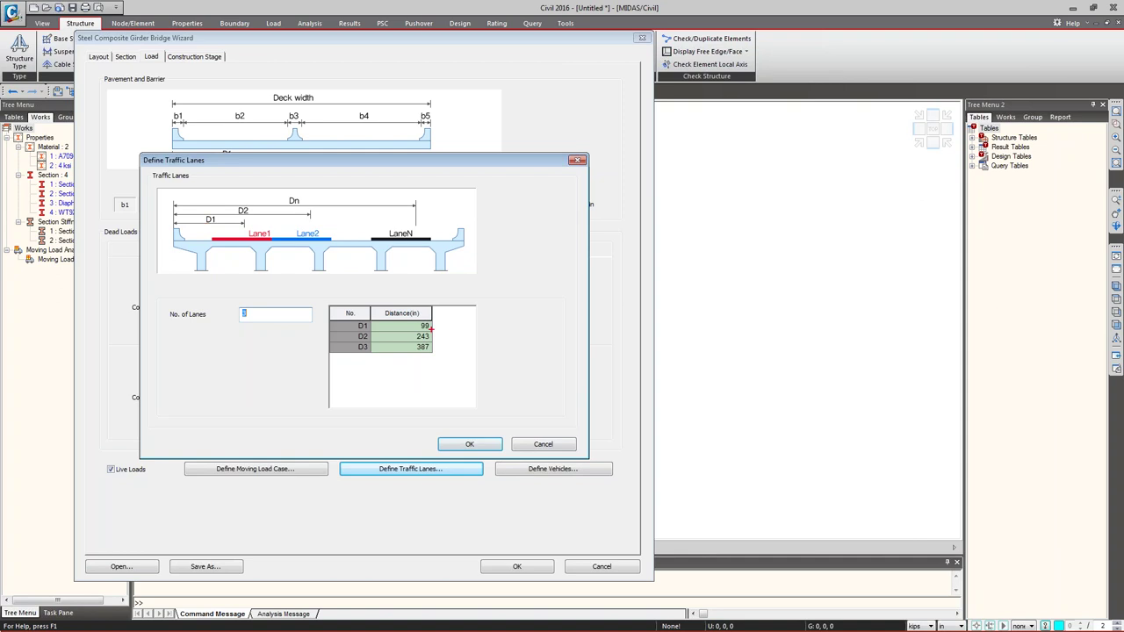
- Leave the three traffic lanes at 99, 243 and 387 in unchanged and go to vehicle definitions
drag(566, 258, 699, 258)
mouse_move(579, 276)
mouse_down()
mouse_move(569, 286)
mouse_move(578, 298)
mouse_move(589, 287)
mouse_move(699, 291)
mouse_move(690, 303)
mouse_up()
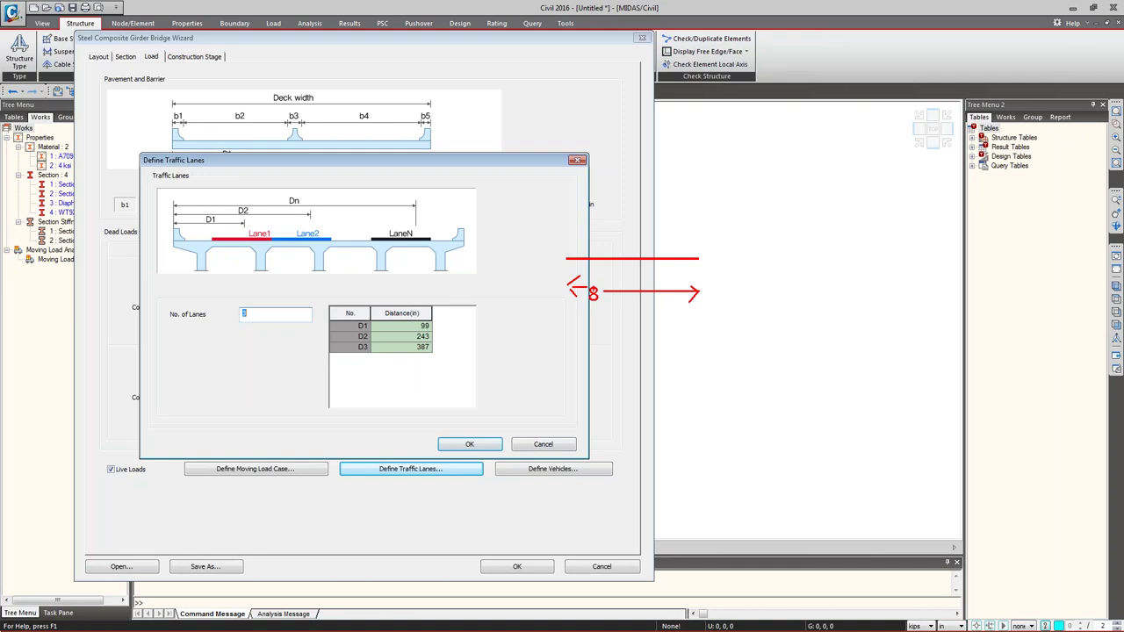
mouse_move(565, 259)
mouse_down()
mouse_move(603, 233)
mouse_move(604, 258)
mouse_move(700, 258)
mouse_up()
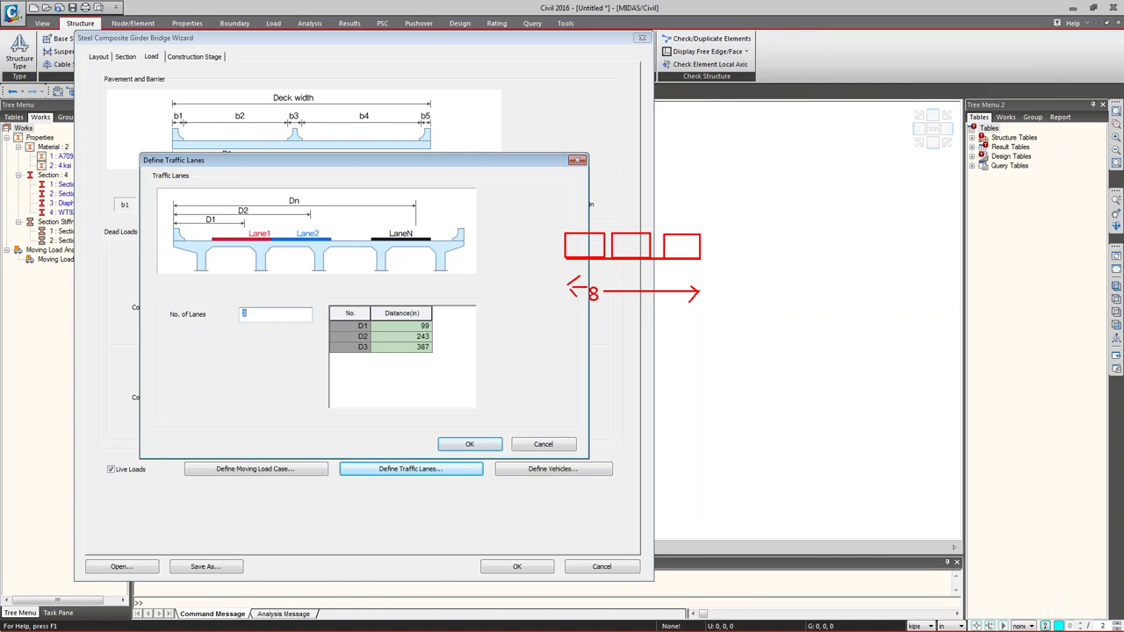
key(Escape)
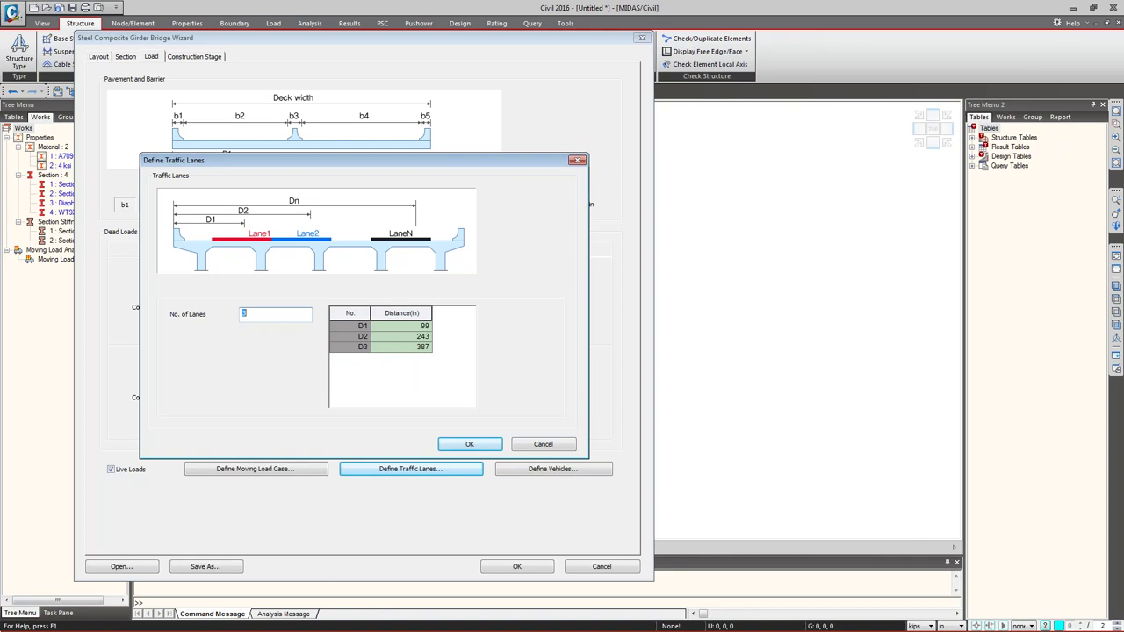
click(541, 445)
click(535, 472)
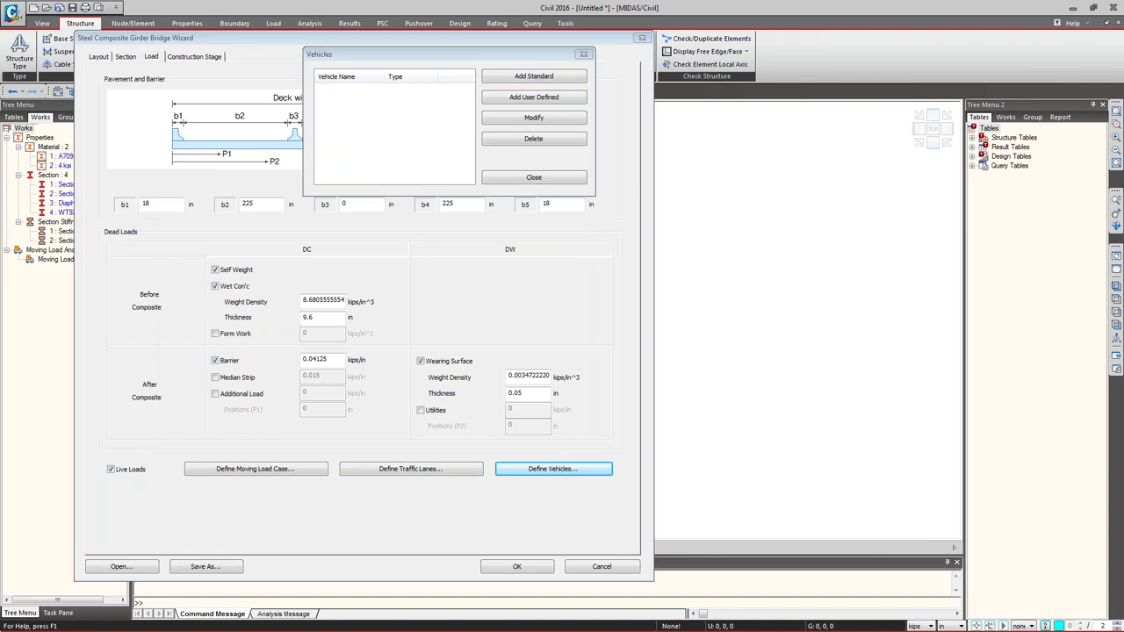
- Add standard vehicles HL-93TRK and HL-93TDM, each with 33% dynamic load allowance
key(Return)
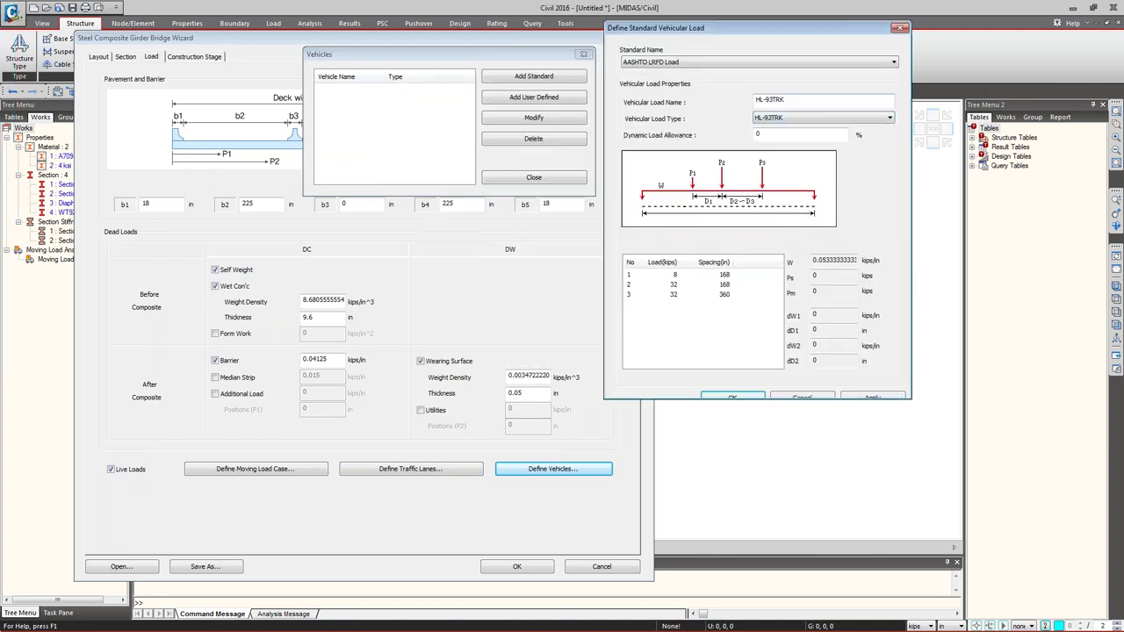
text(33)
click(872, 396)
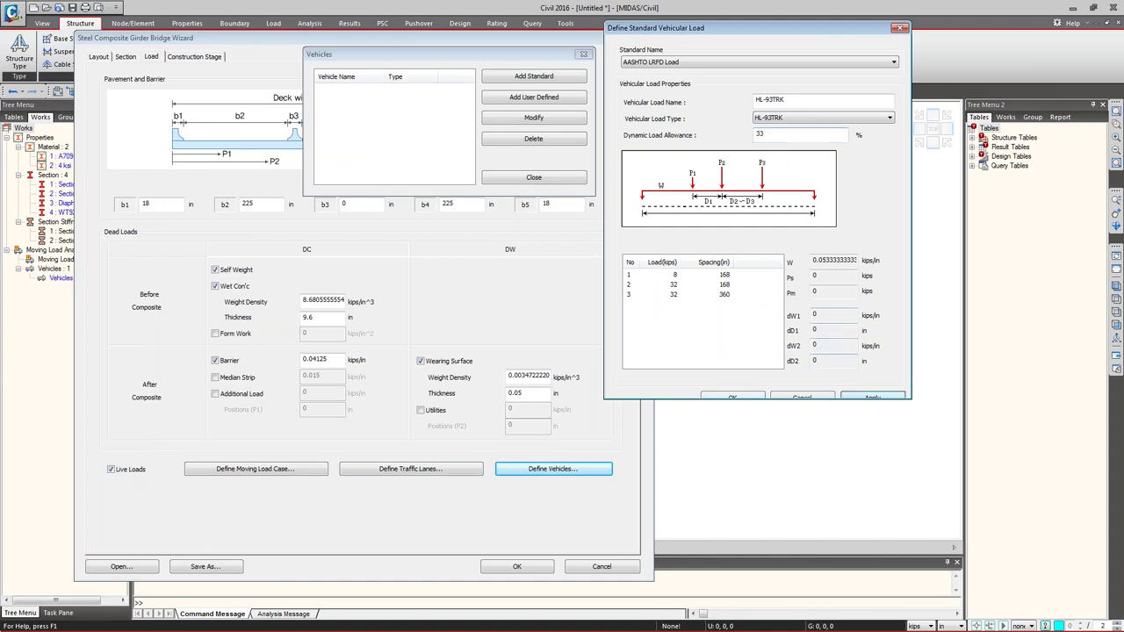
click(823, 117)
click(823, 134)
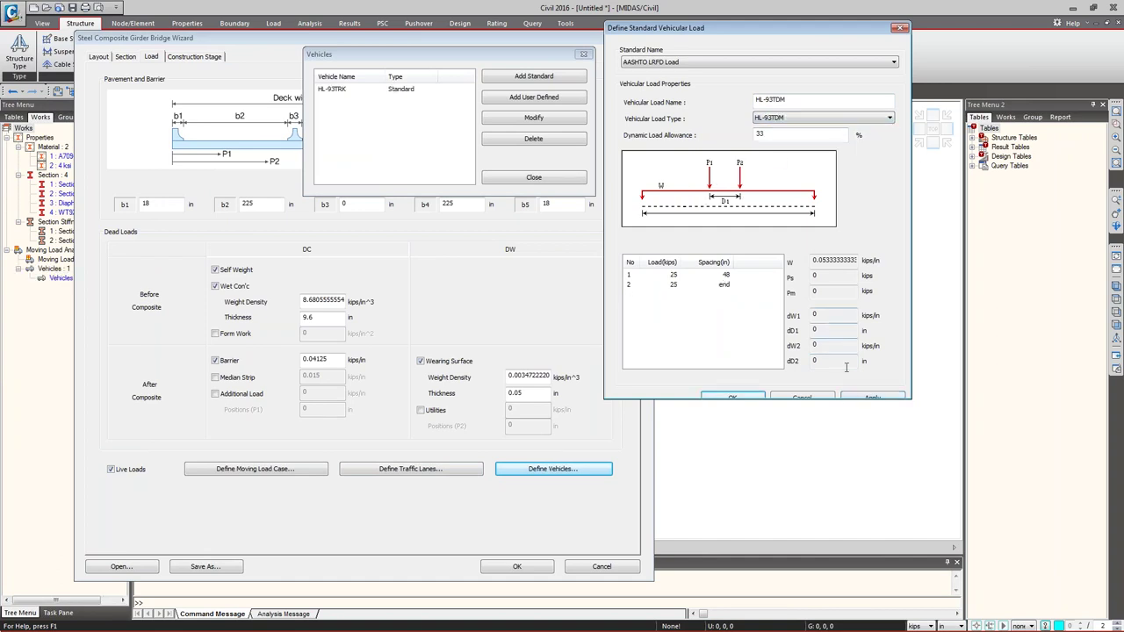
click(872, 397)
click(900, 27)
click(523, 180)
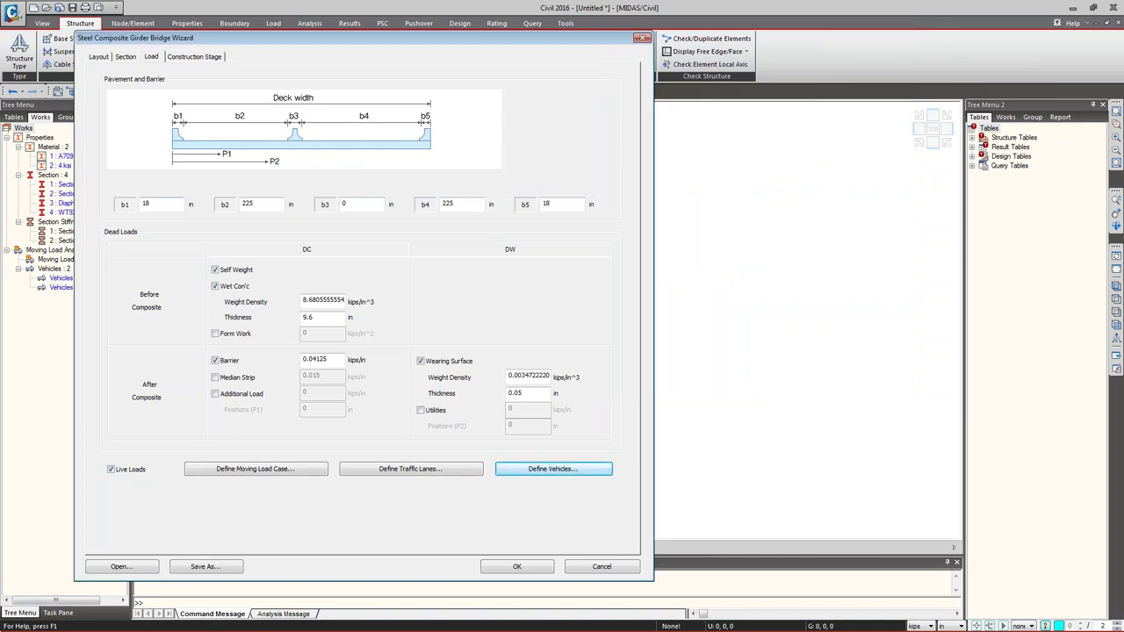
- Show the wizard's Construction Stage page, then bring up the Construction Staging presentation slide
click(194, 56)
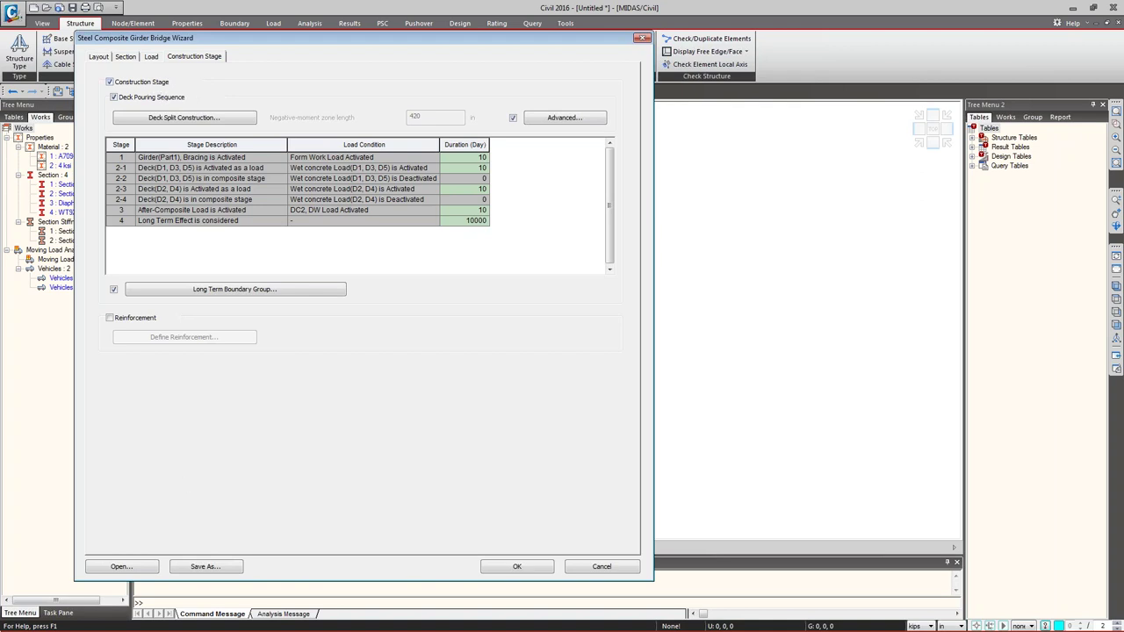
key(alt+Tab)
scroll(110, 529, down, 1)
scroll(110, 528, down, 3)
click(81, 359)
click(584, 120)
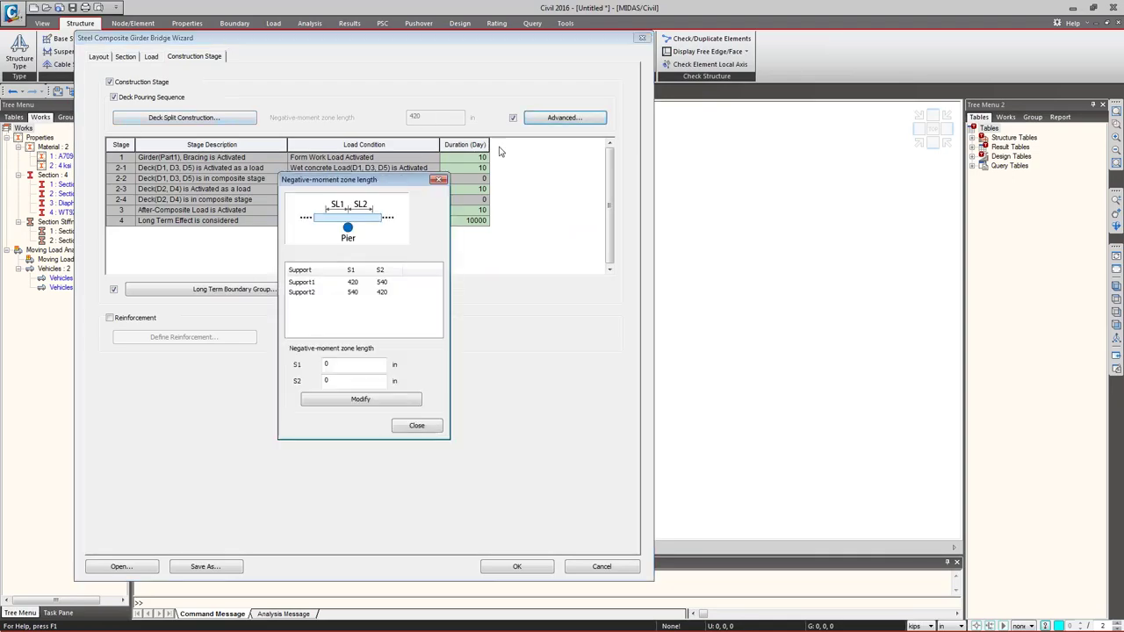
click(310, 284)
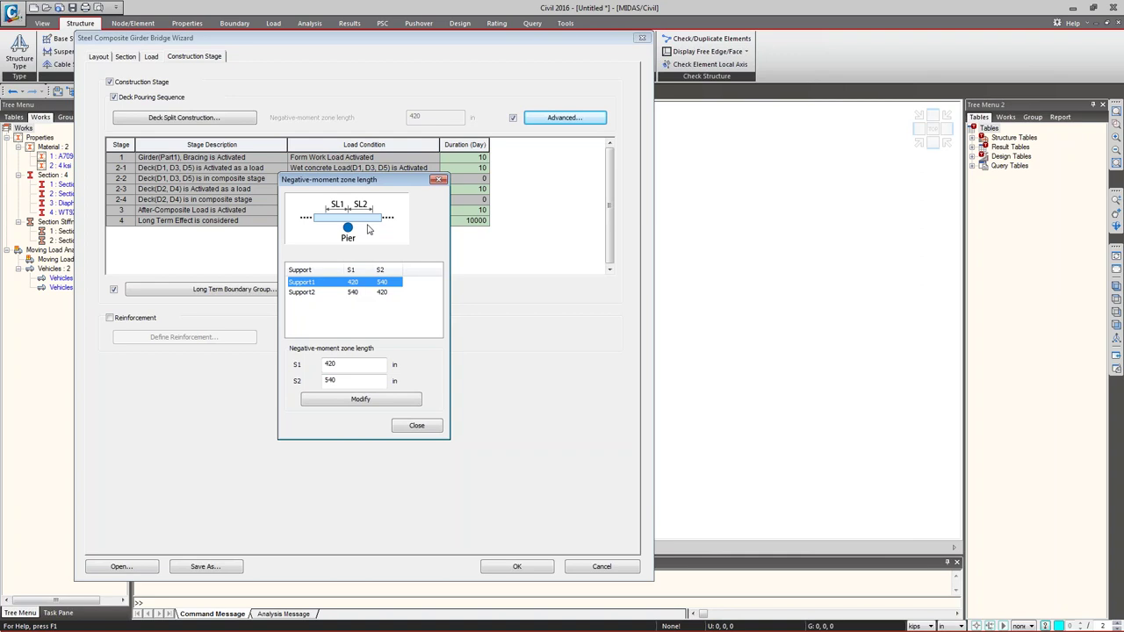
click(348, 295)
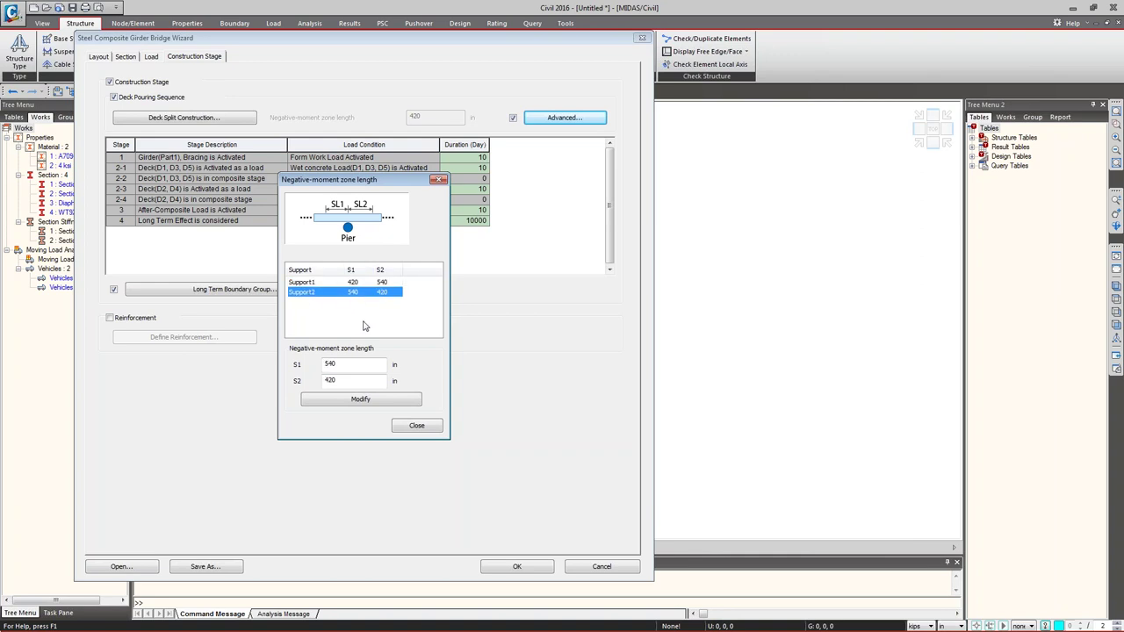
click(345, 292)
click(417, 426)
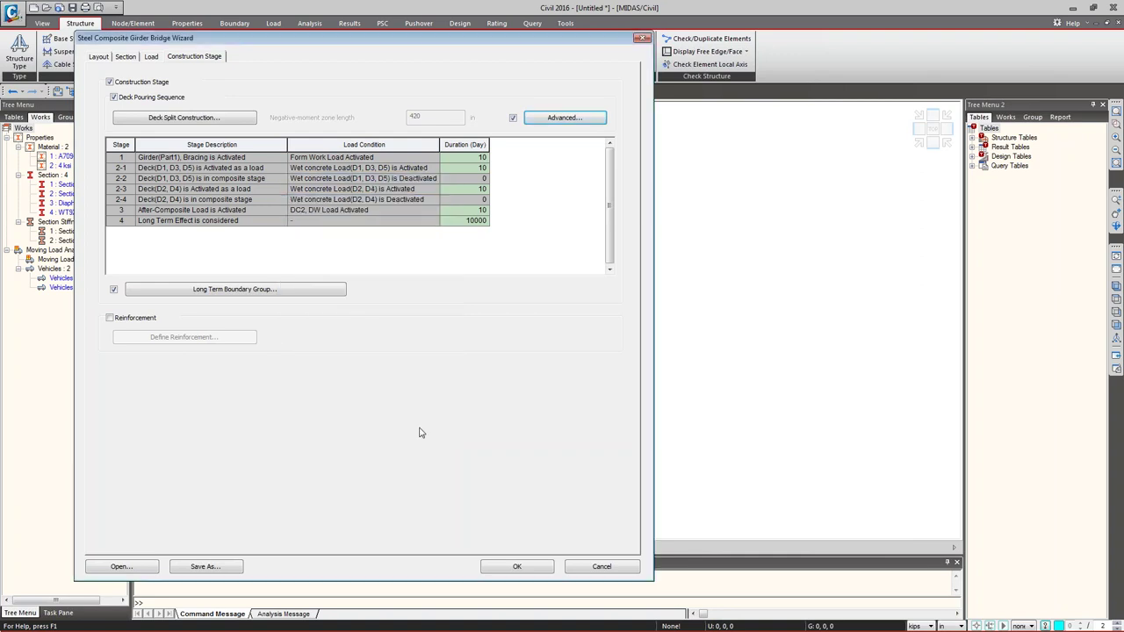
click(215, 121)
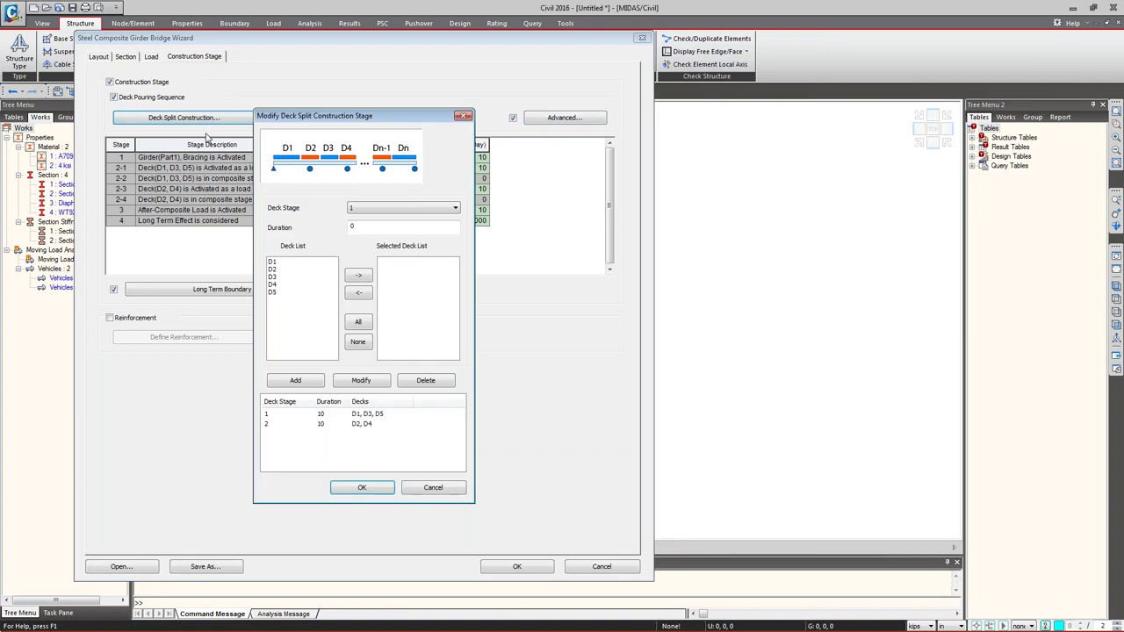
click(320, 414)
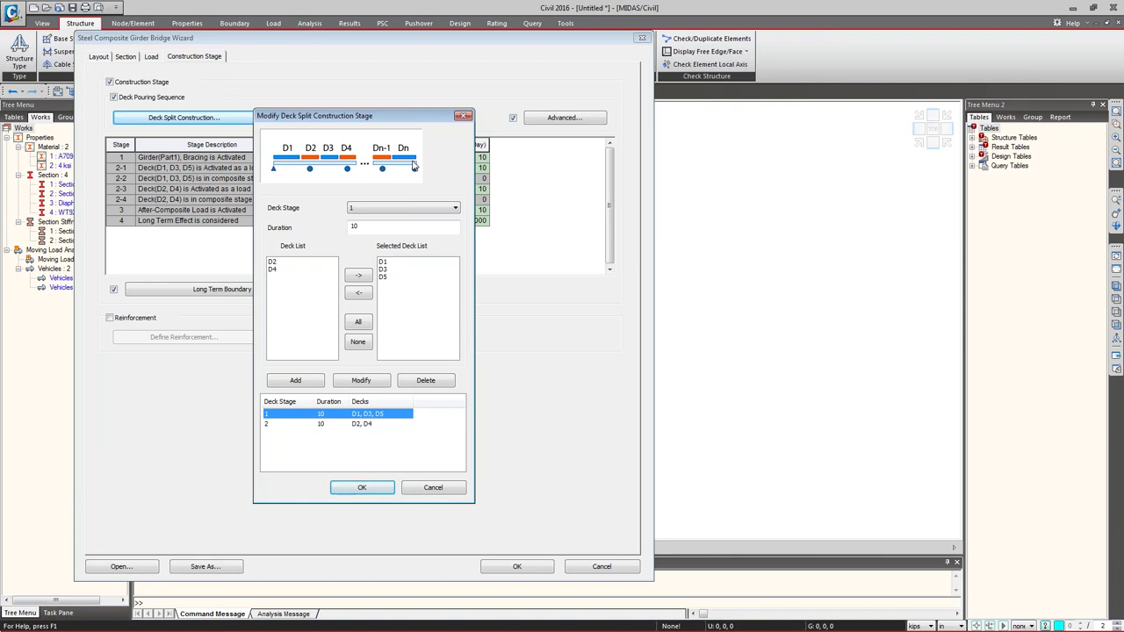
click(382, 211)
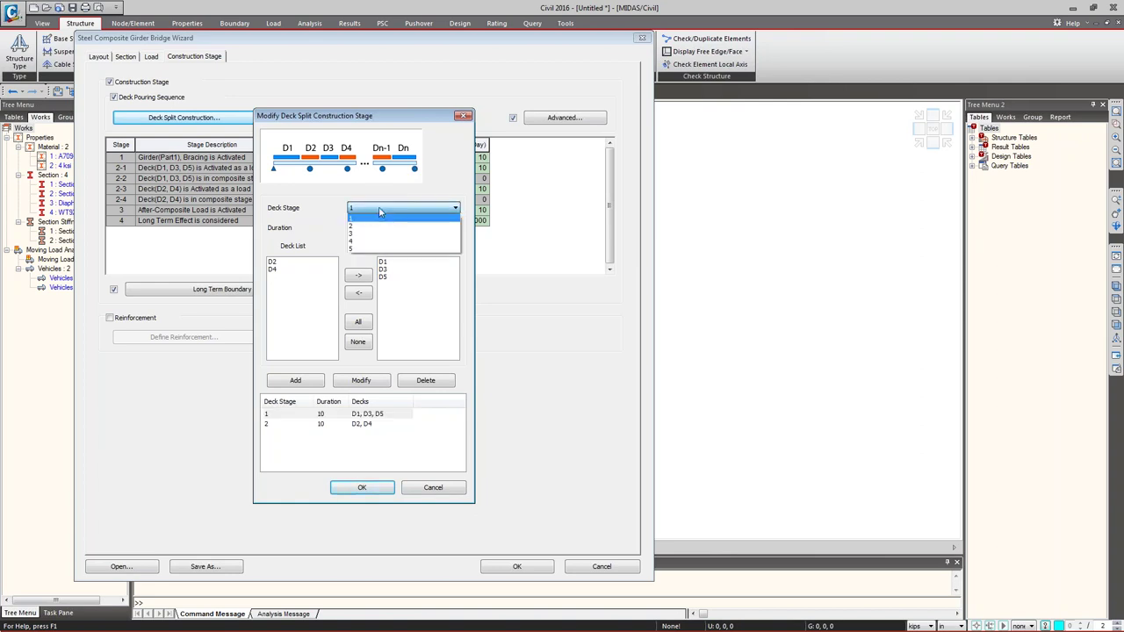
click(316, 425)
click(316, 425)
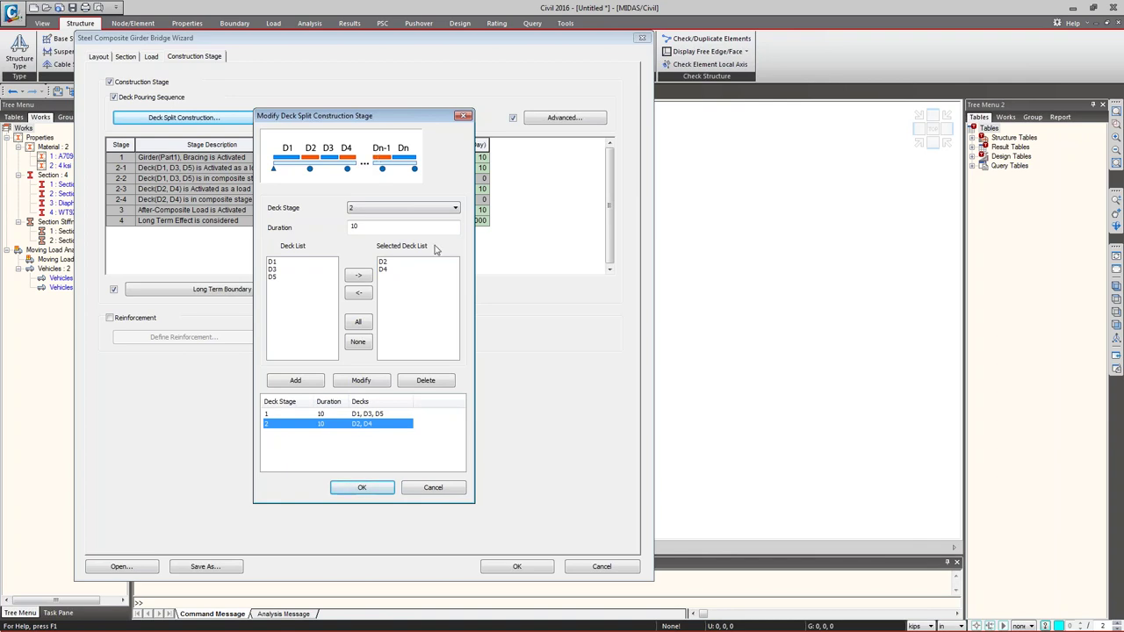
click(430, 487)
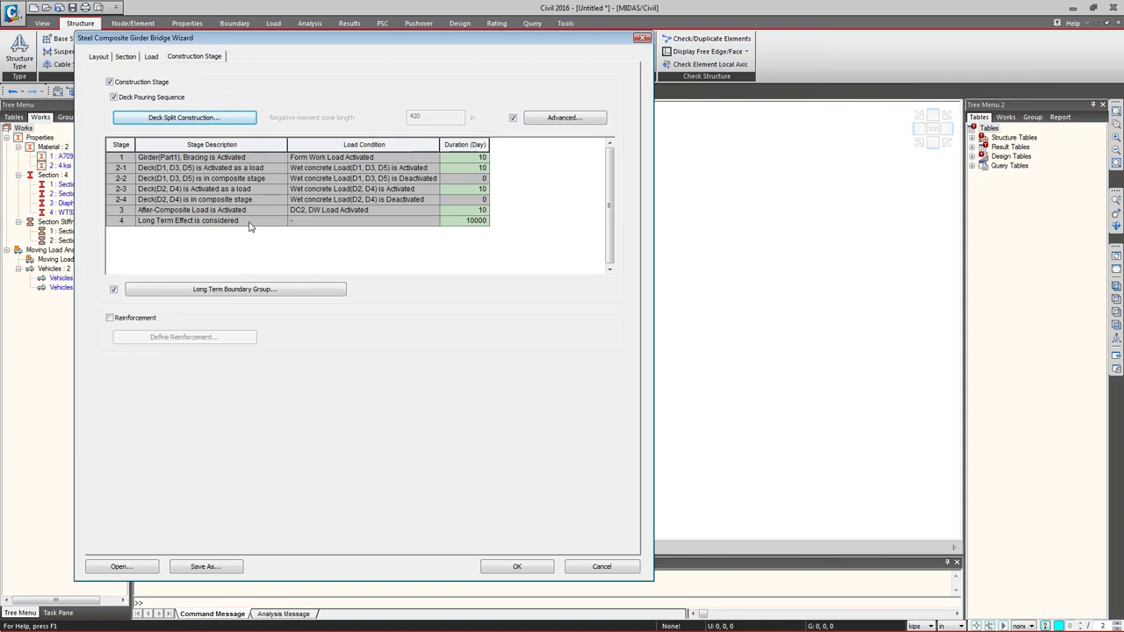
- Check the long-term boundary groups, enable Reinforcement, and bring up Section-1 for rebar entry
click(204, 291)
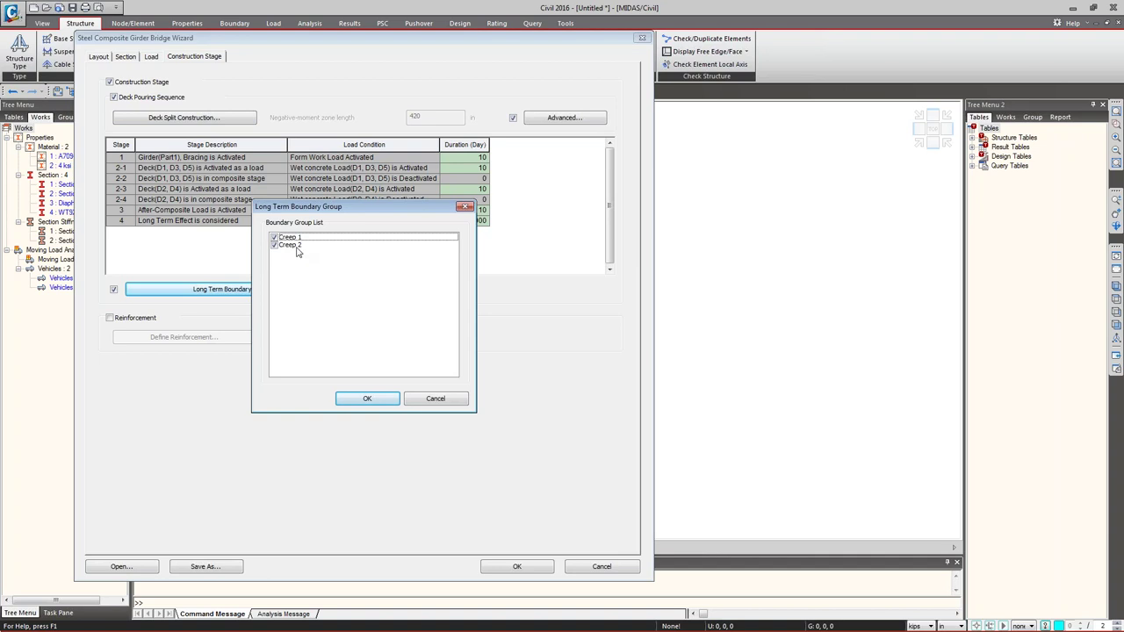
click(427, 401)
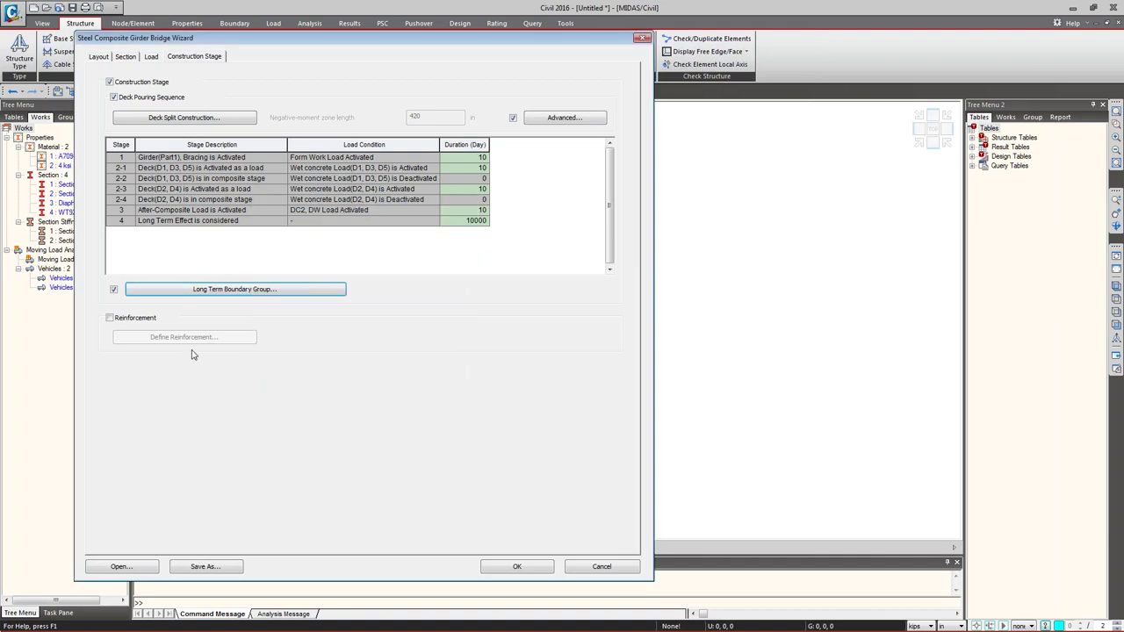
click(137, 321)
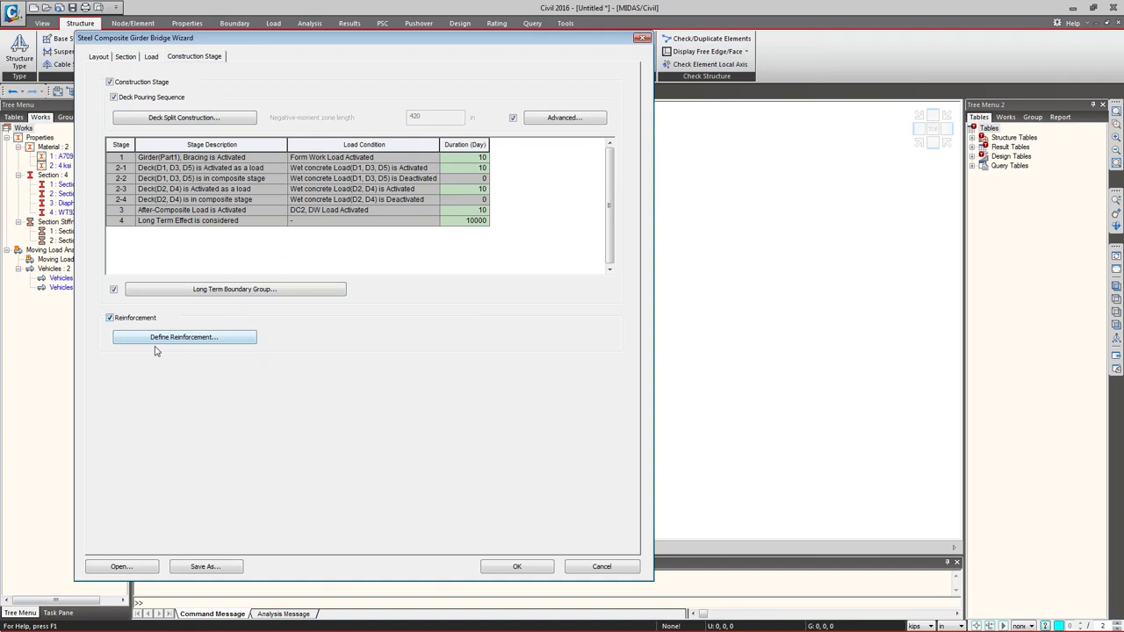
click(148, 342)
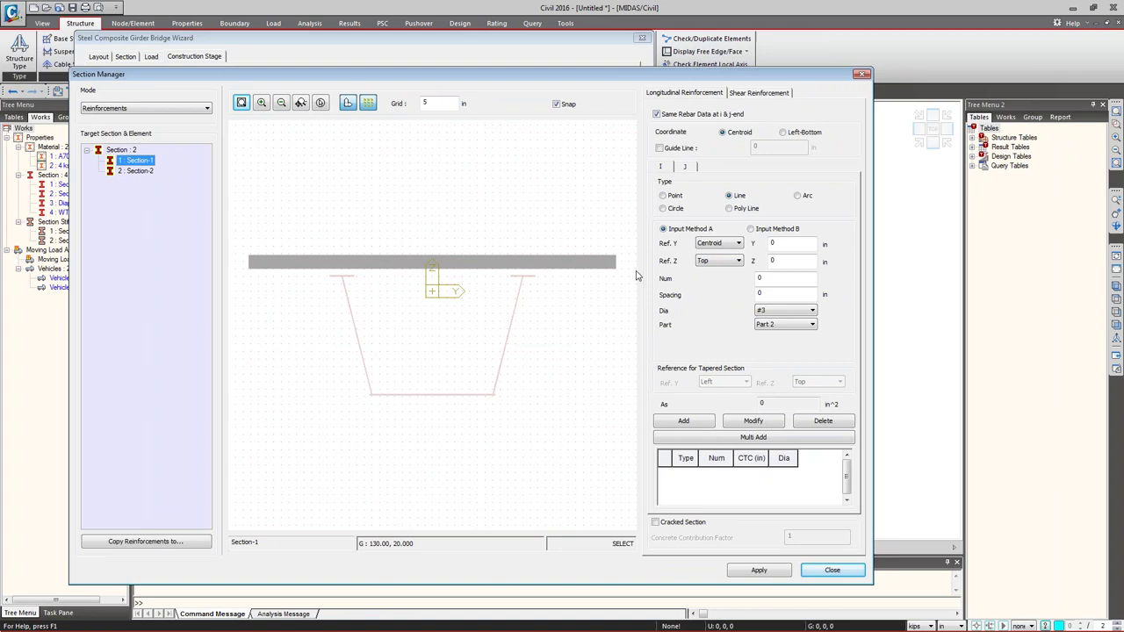
- Add a line of 20 #14 bars from (-115, 20) to (115, 20) in Section-1's slab
click(751, 228)
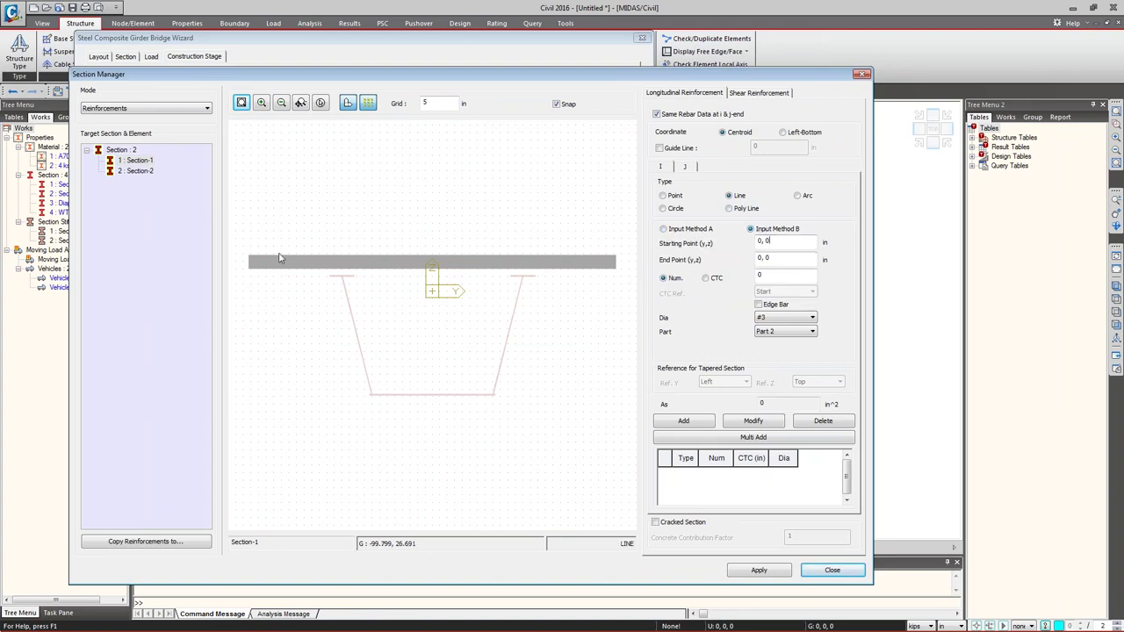
drag(261, 266, 269, 267)
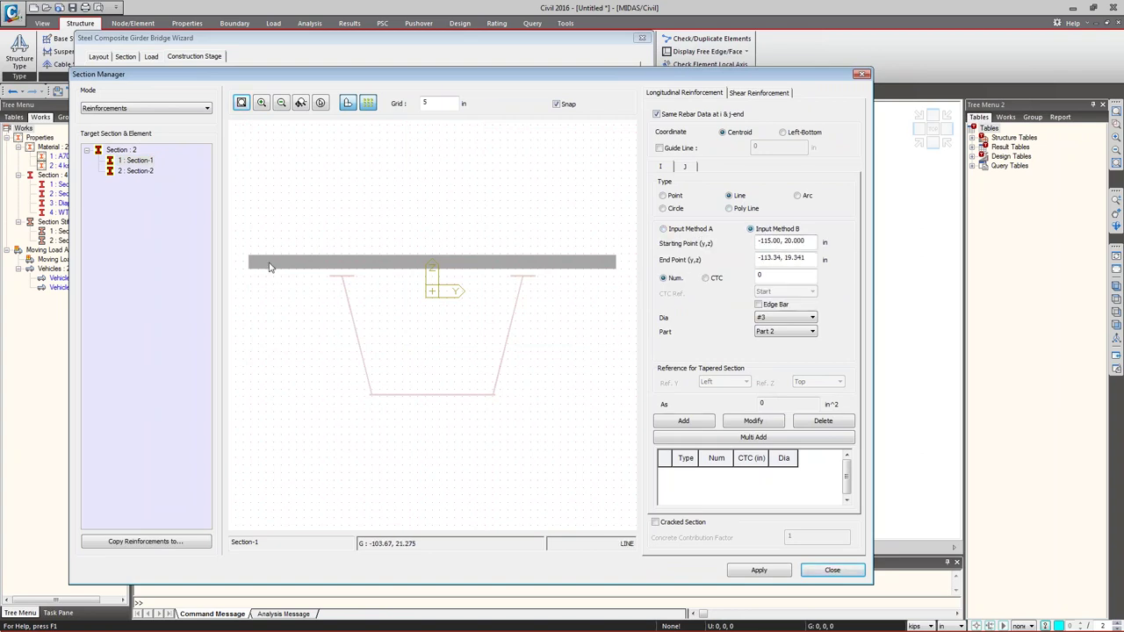
drag(489, 277, 612, 267)
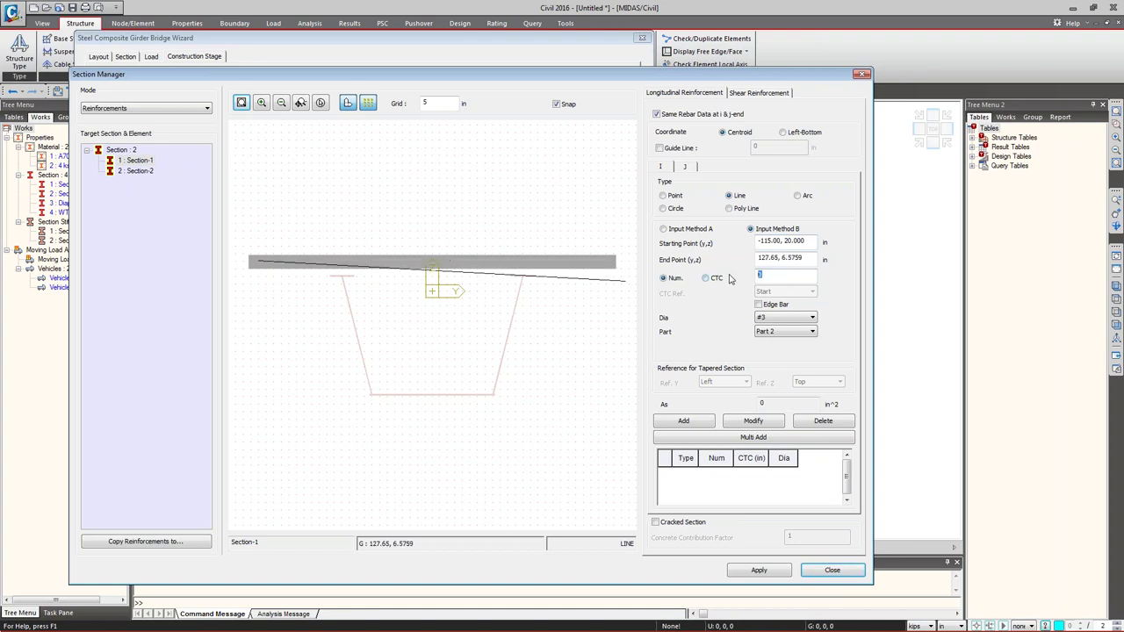
click(776, 319)
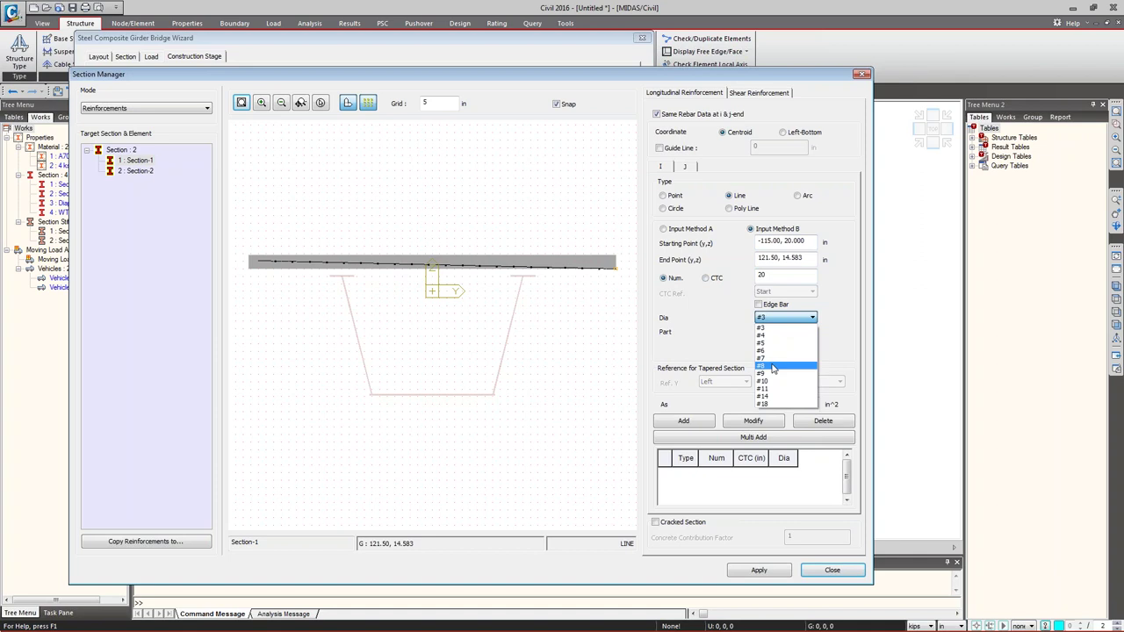
click(764, 396)
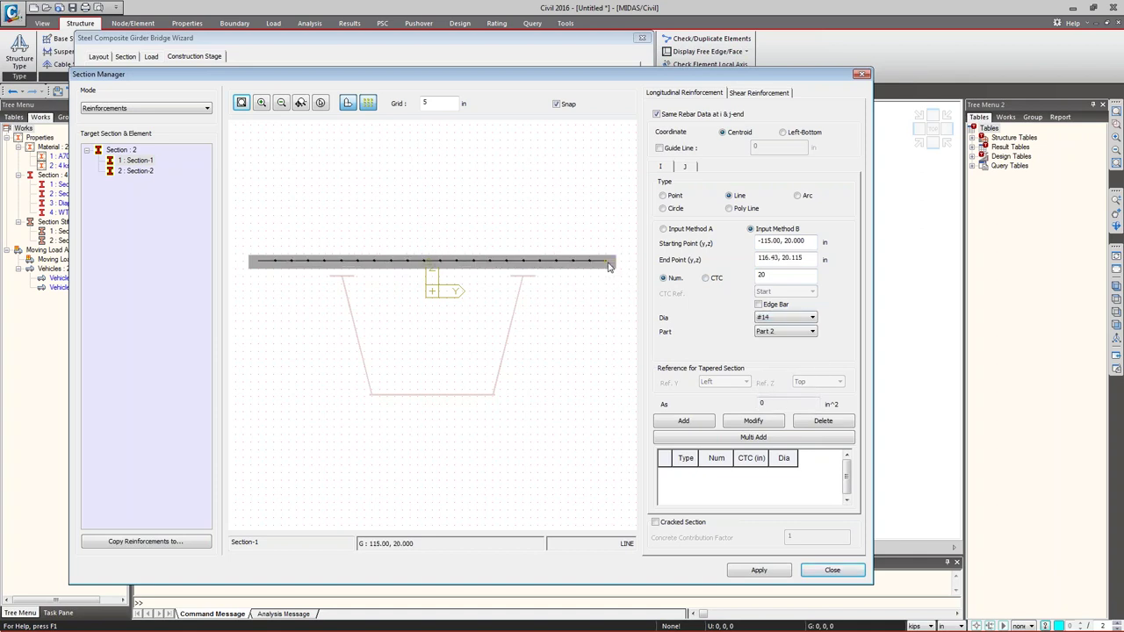
click(608, 265)
click(685, 423)
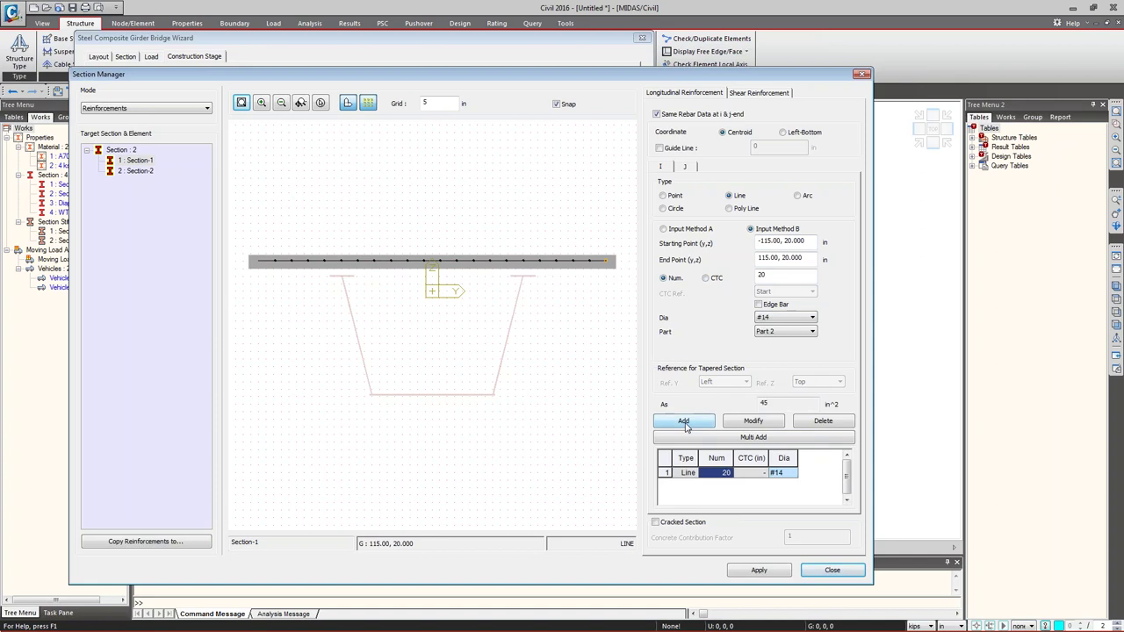
click(453, 261)
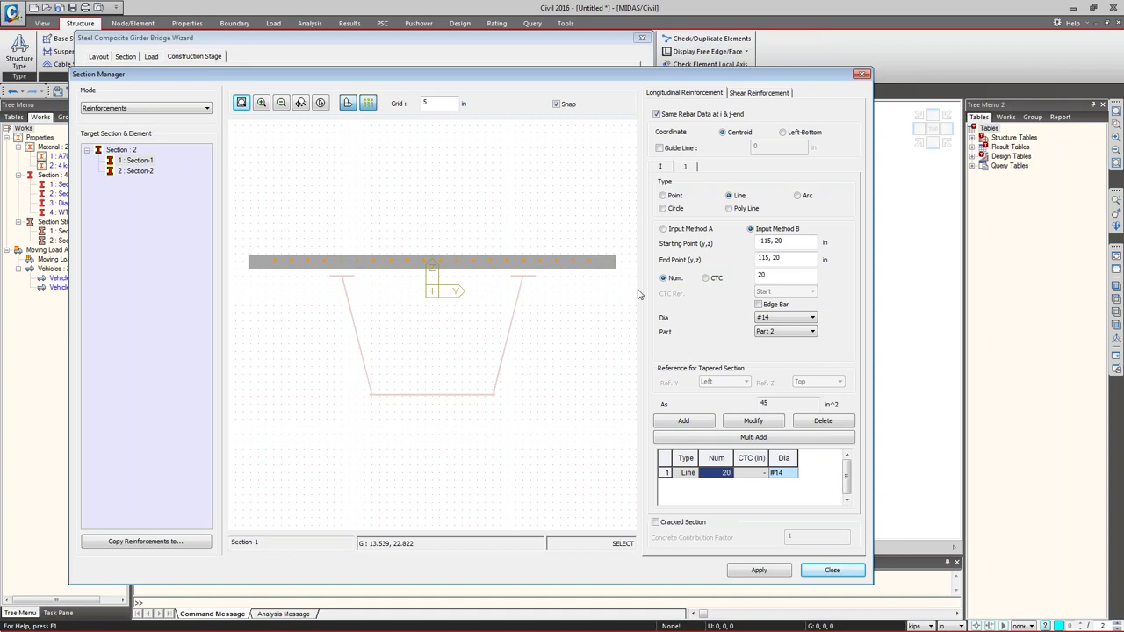
click(758, 570)
click(831, 571)
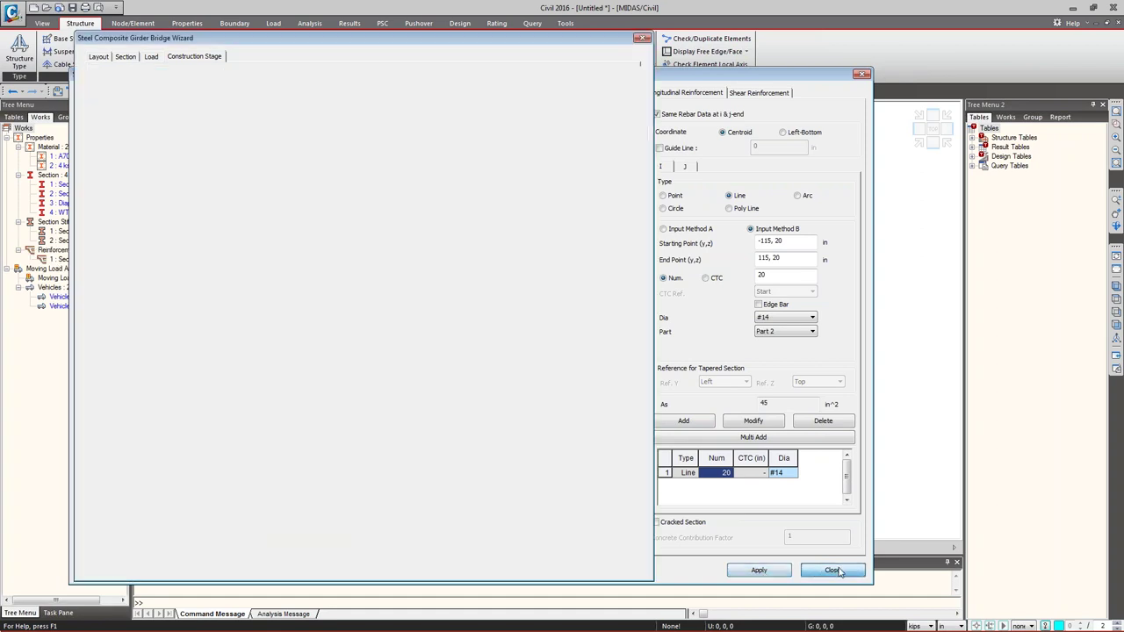
- Inspect the generated three-span curved tub girder model (2454 nodes, 3252 elements) from an oblique view
drag(184, 39, 395, 23)
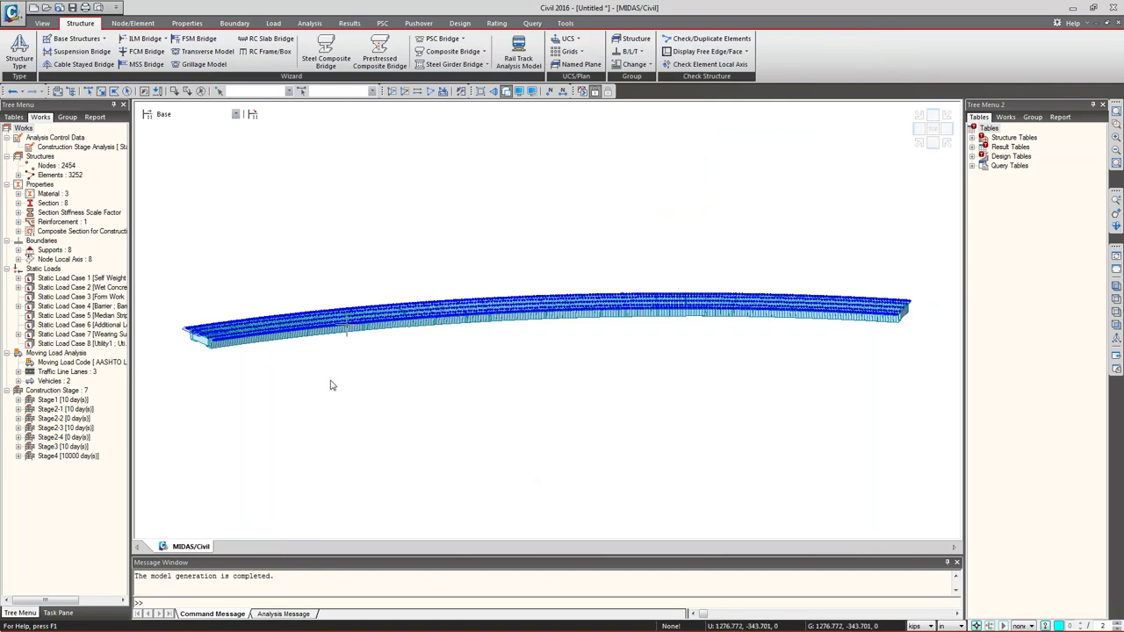
mouse_move(346, 359)
ctrl+middle_down()
mouse_move(456, 374)
mouse_move(397, 331)
ctrl+middle_up()
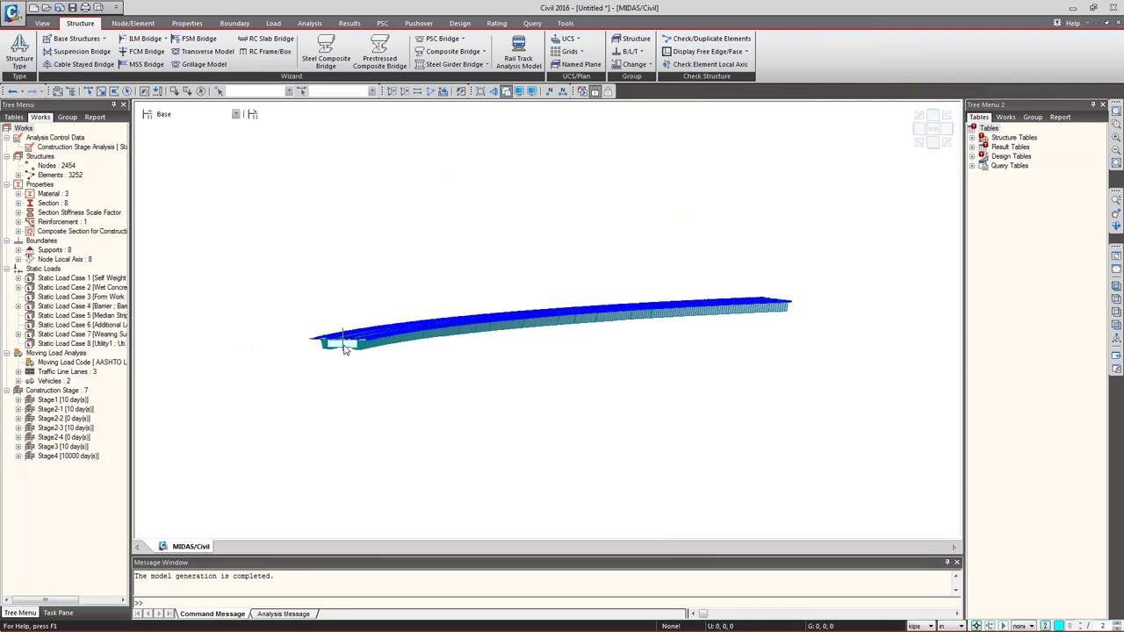
scroll(343, 346, up, 8)
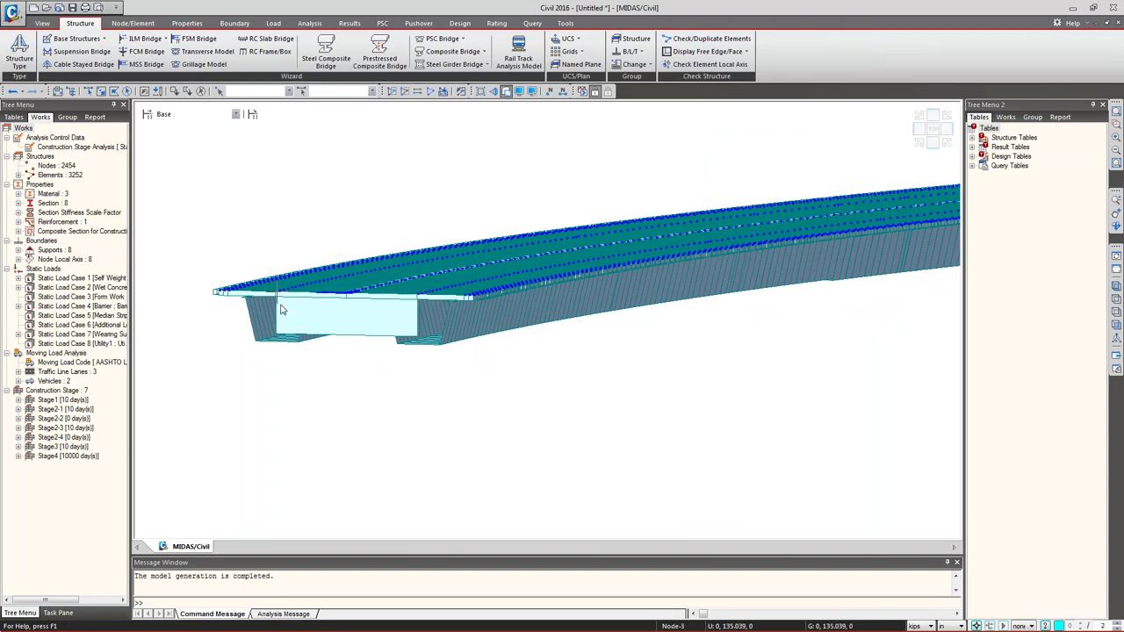
mouse_move(281, 309)
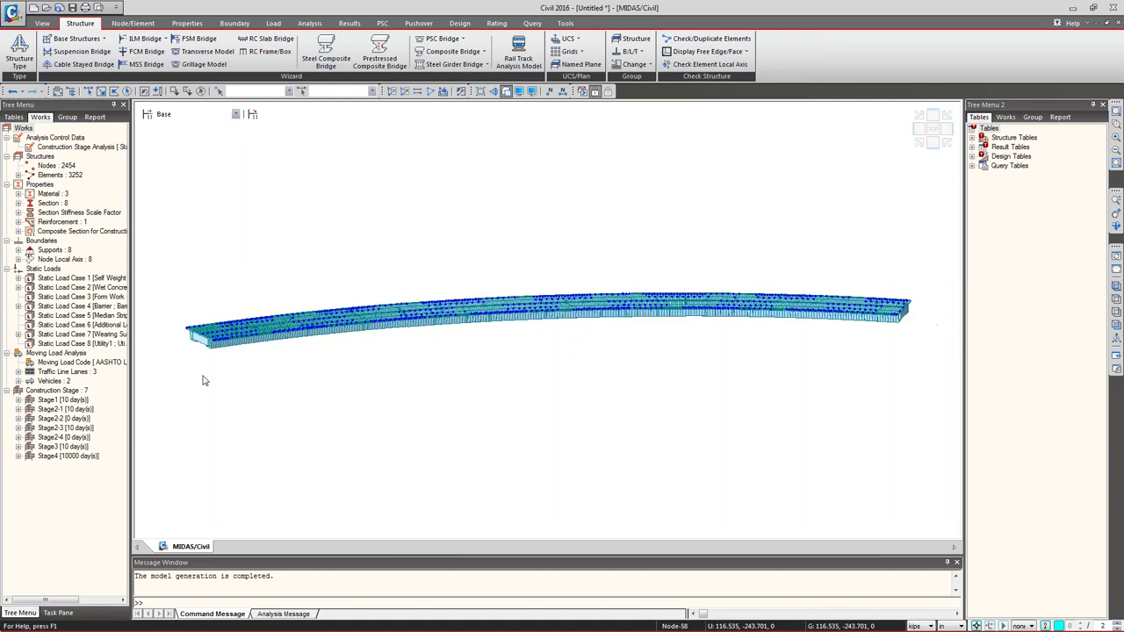
key(ctrl+h)
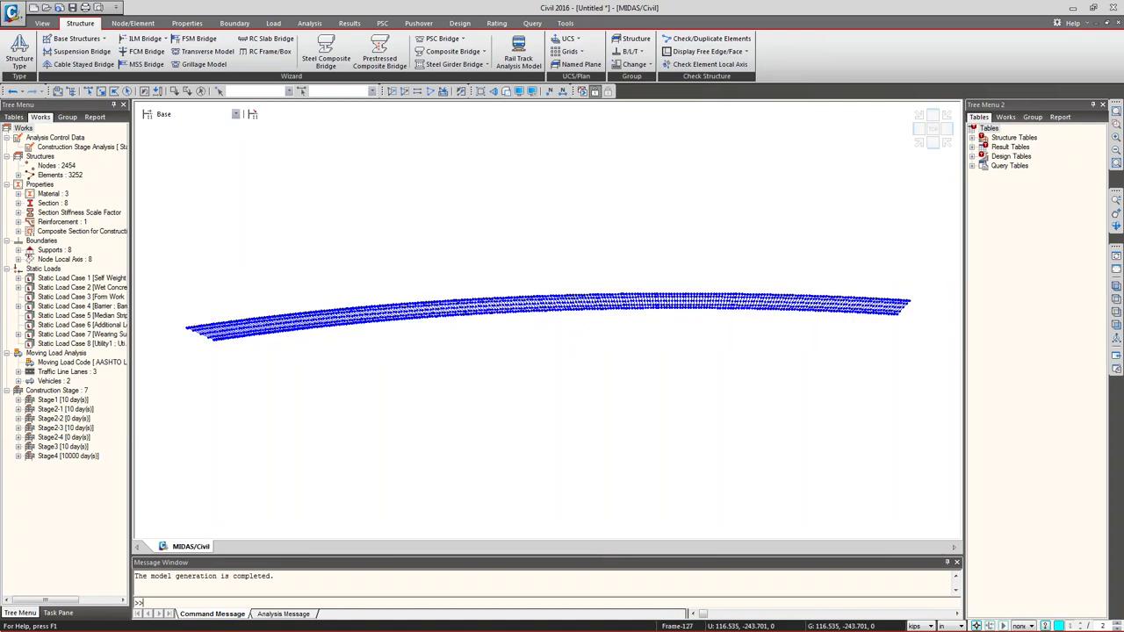
middle_drag(245, 386, 228, 453)
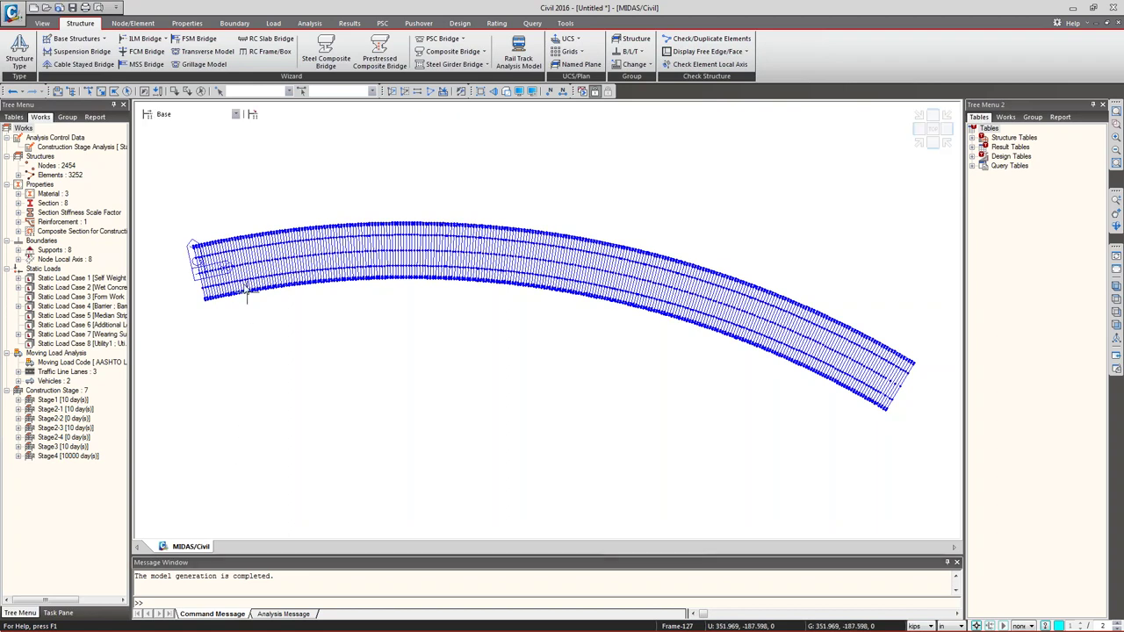
middle_drag(206, 316, 311, 244)
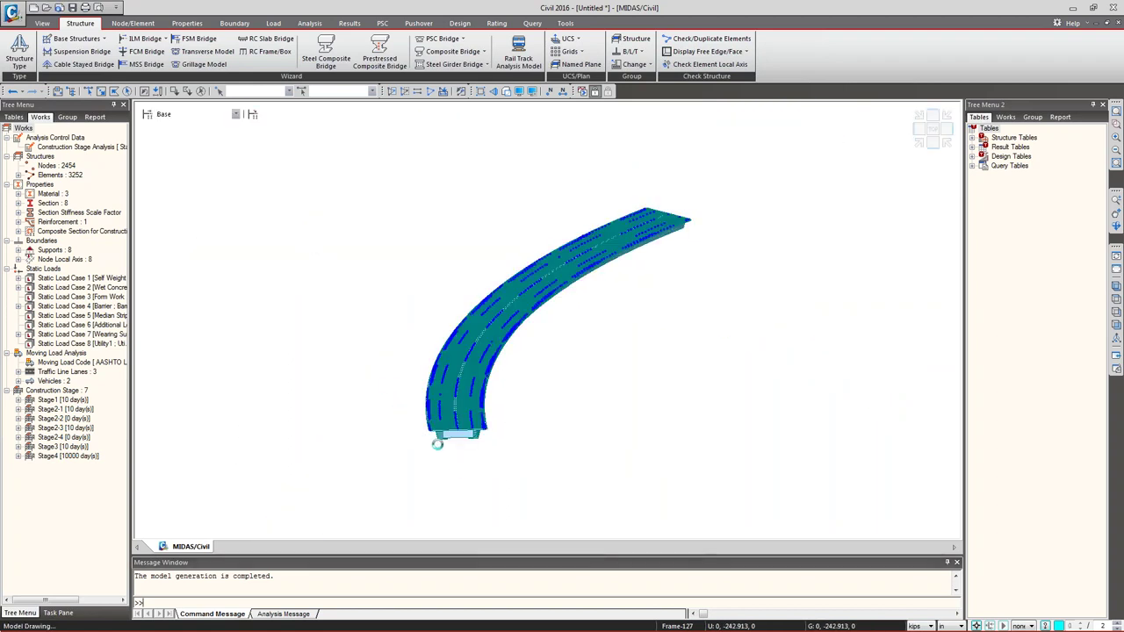
scroll(399, 346, up, 6)
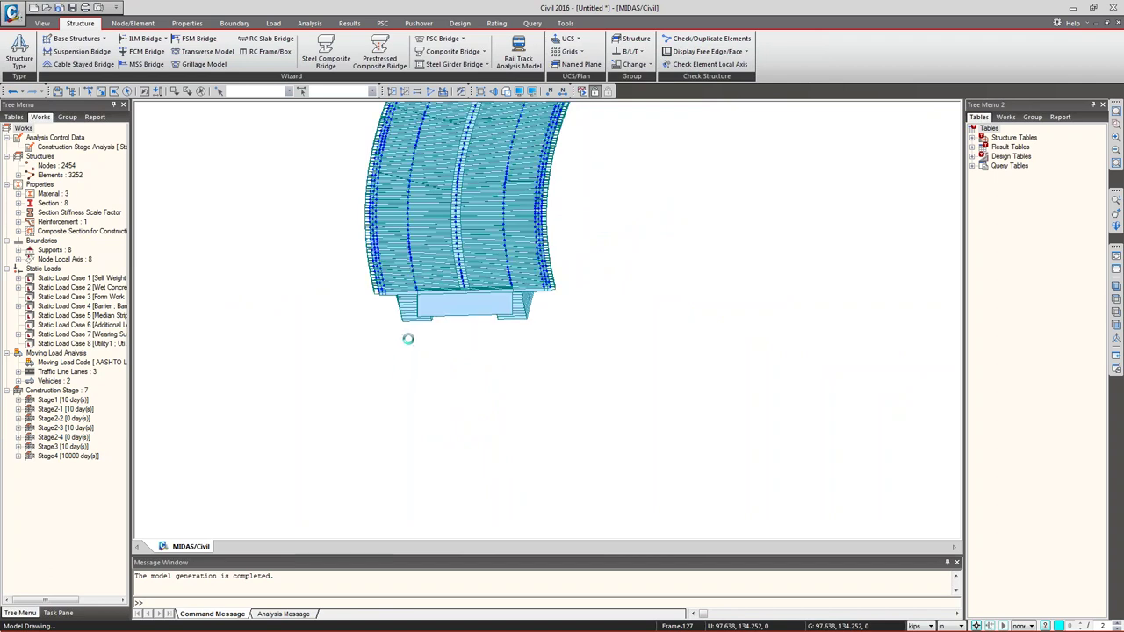
click(1116, 286)
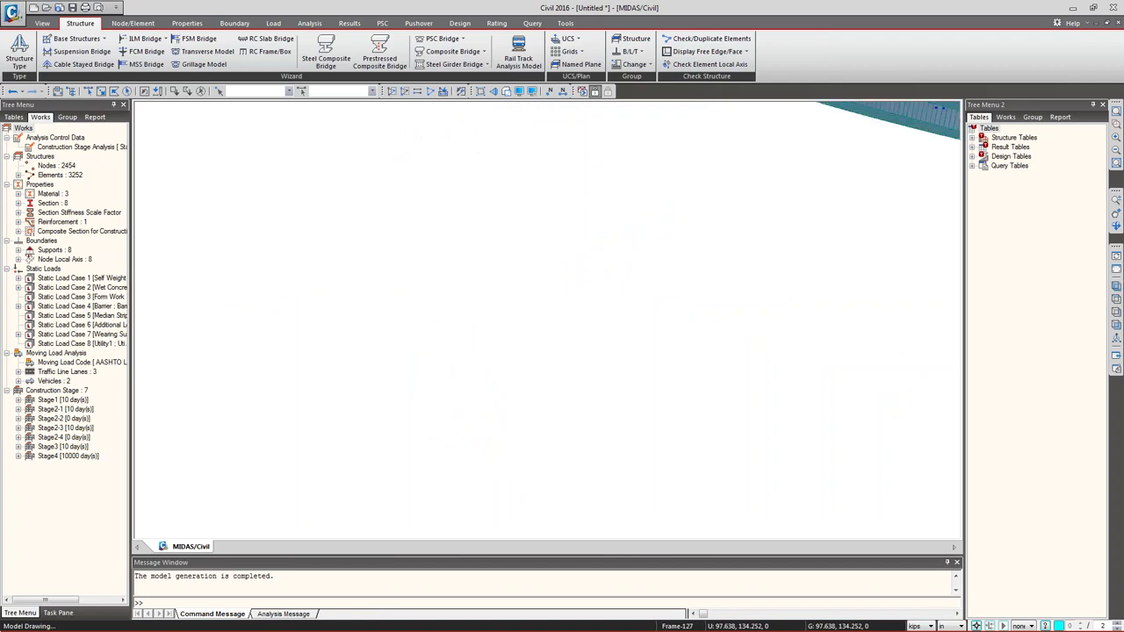
click(1116, 287)
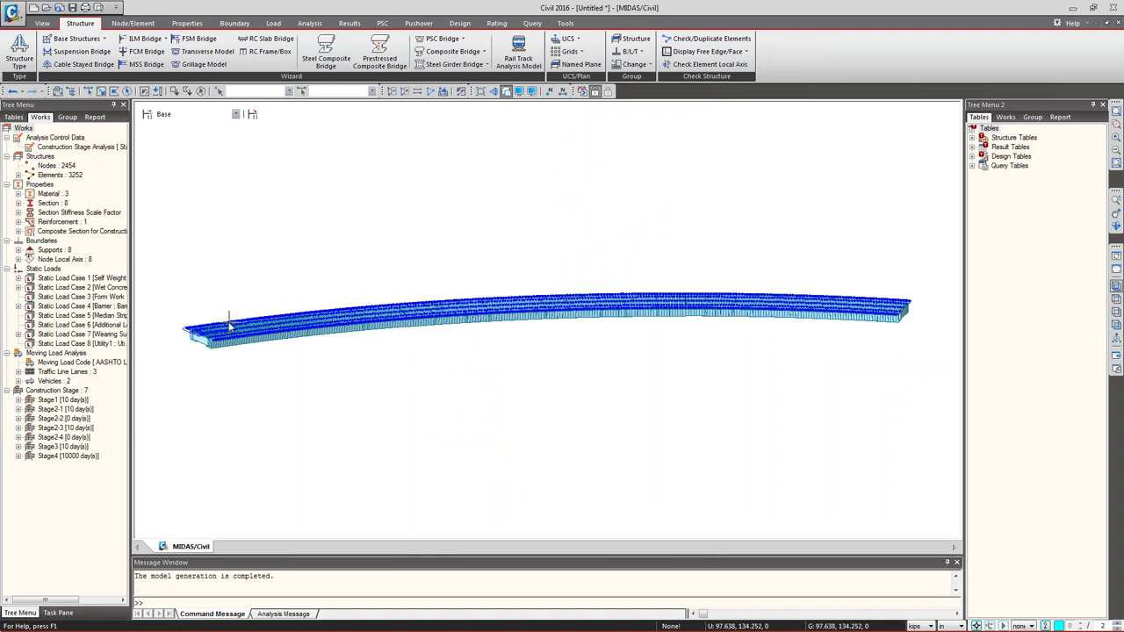
scroll(214, 324, up, 6)
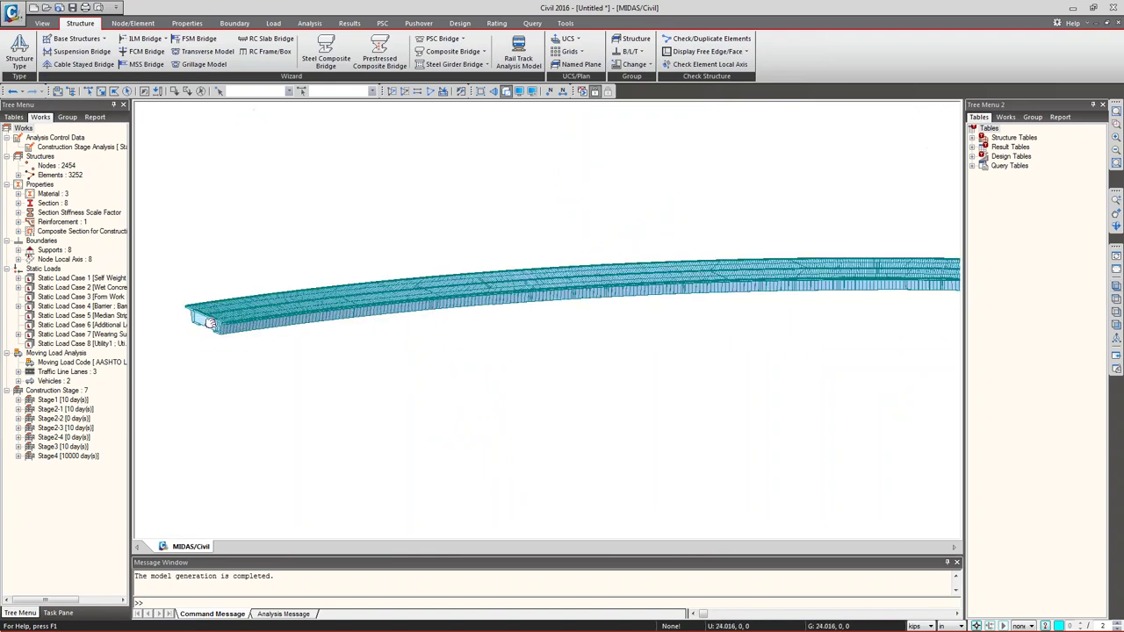
scroll(213, 323, up, 2)
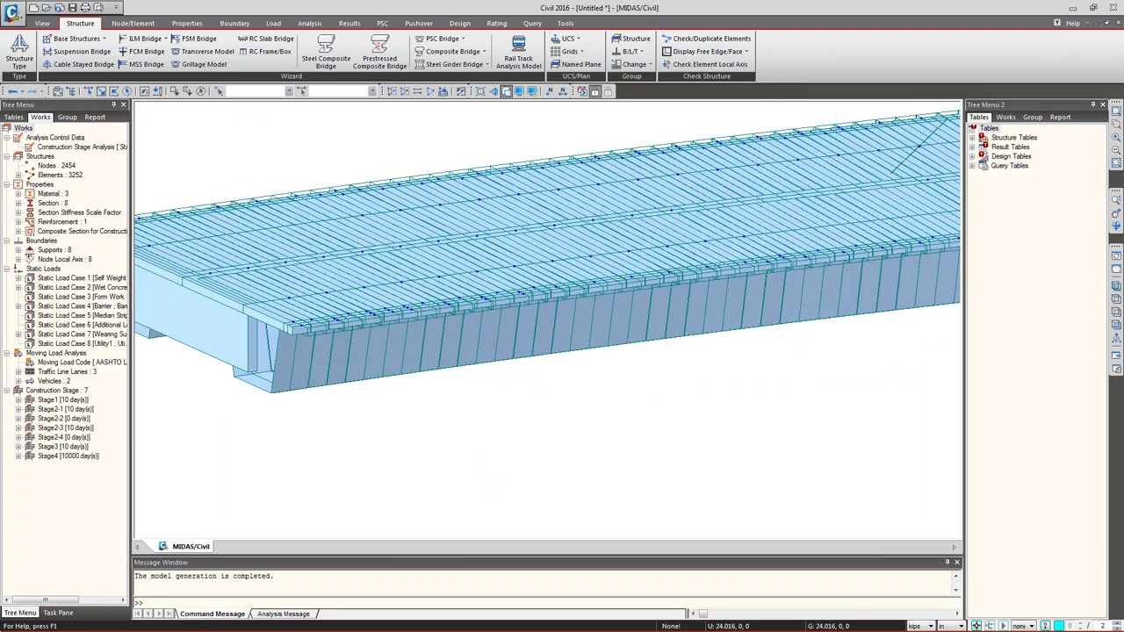
middle_drag(244, 334, 471, 344)
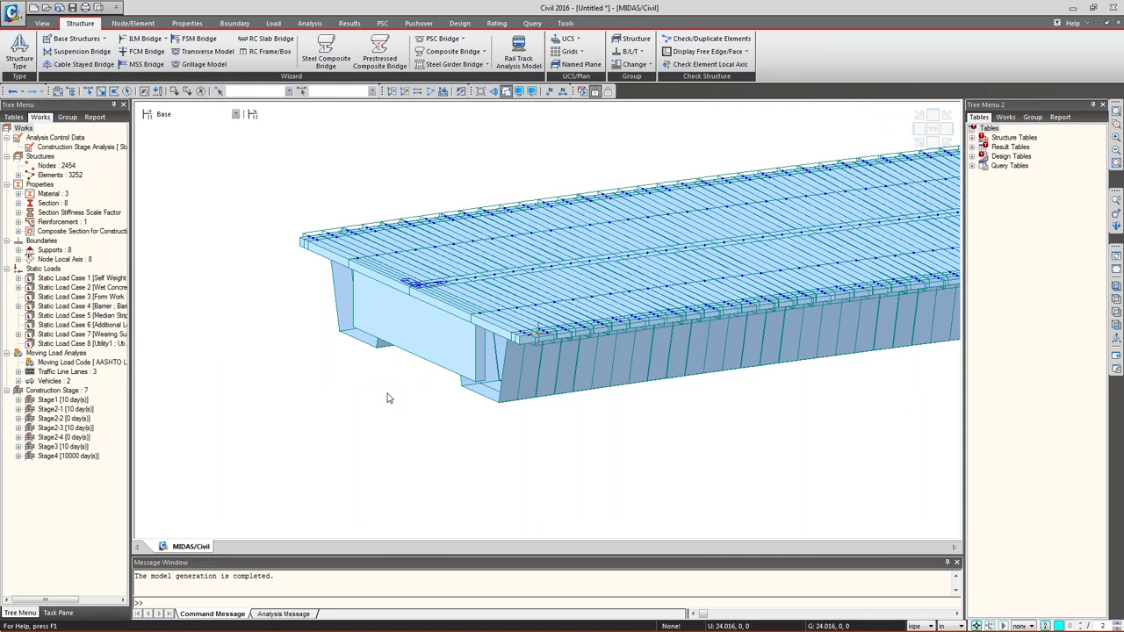
scroll(386, 397, down, 5)
drag(309, 439, 369, 329)
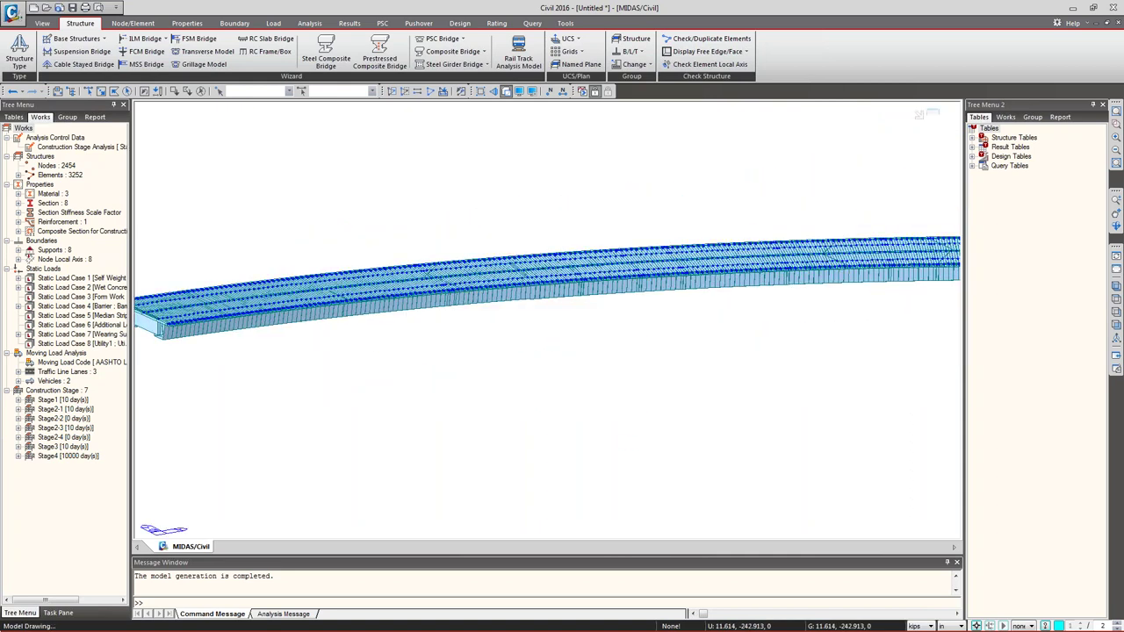
scroll(351, 331, down, 3)
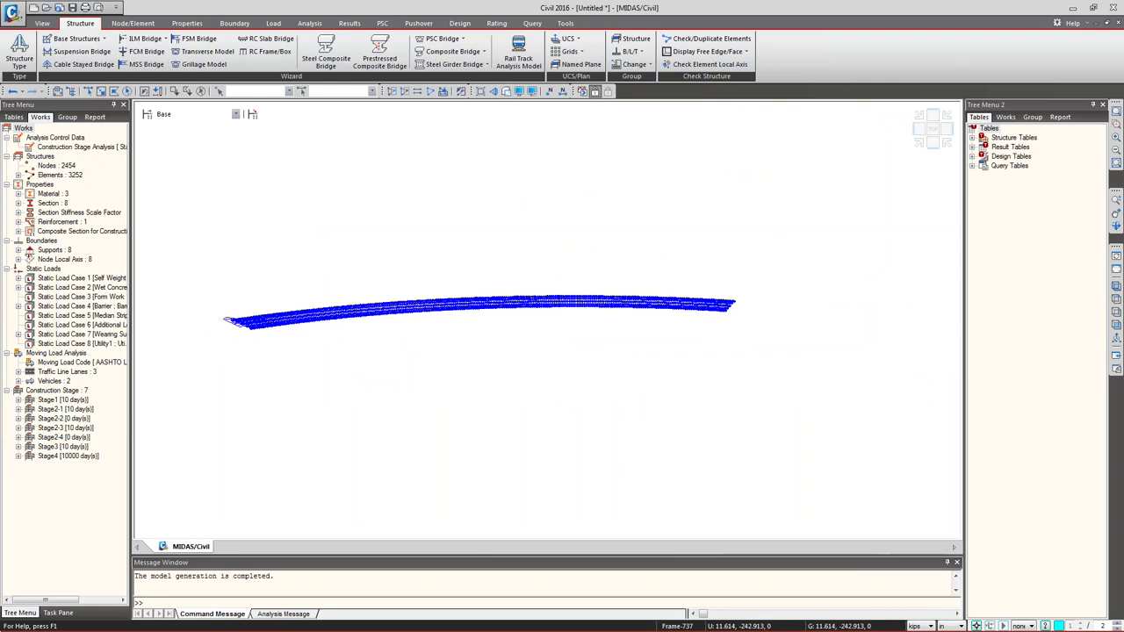
- Start an AutoCAD DXF import of Cross Braces.dxf and select its CENTER_ layer
click(15, 13)
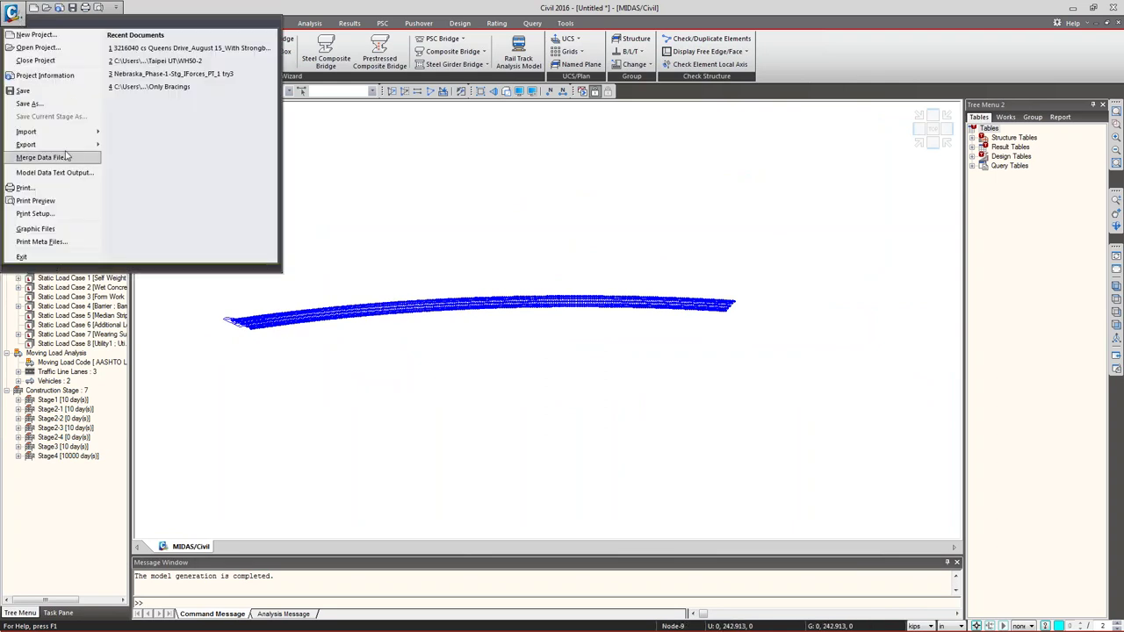
click(169, 46)
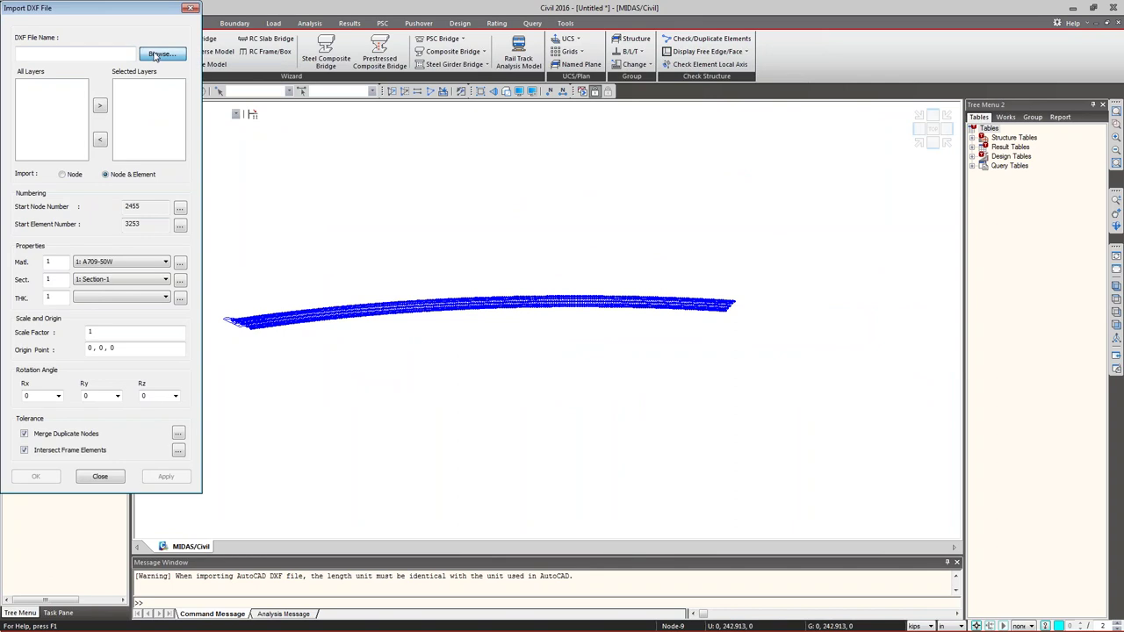
click(162, 53)
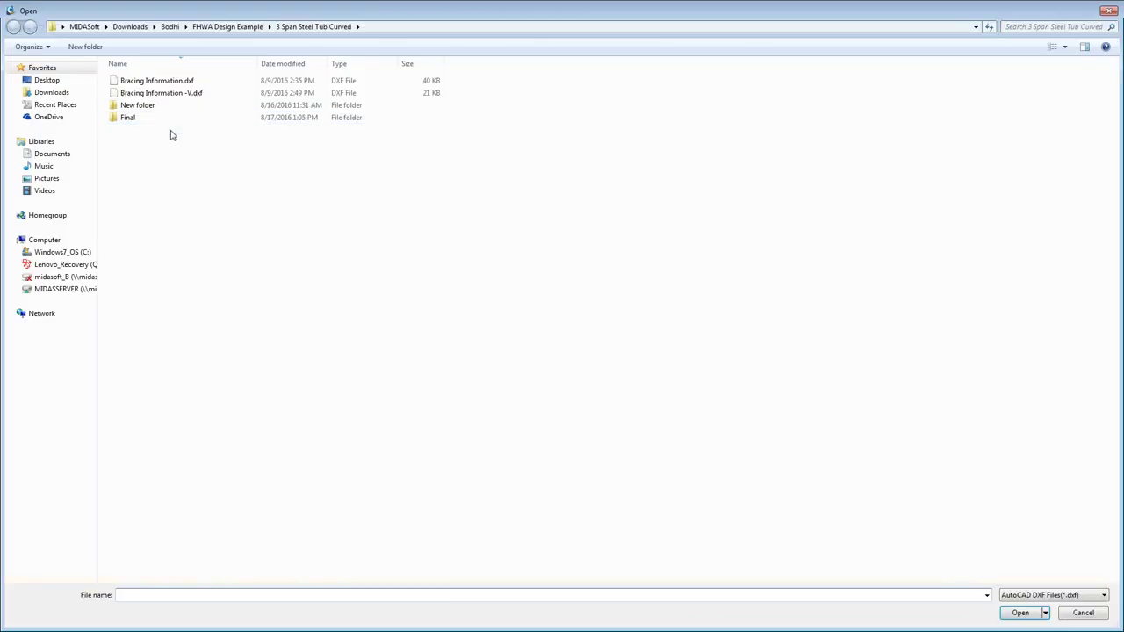
double_click(140, 105)
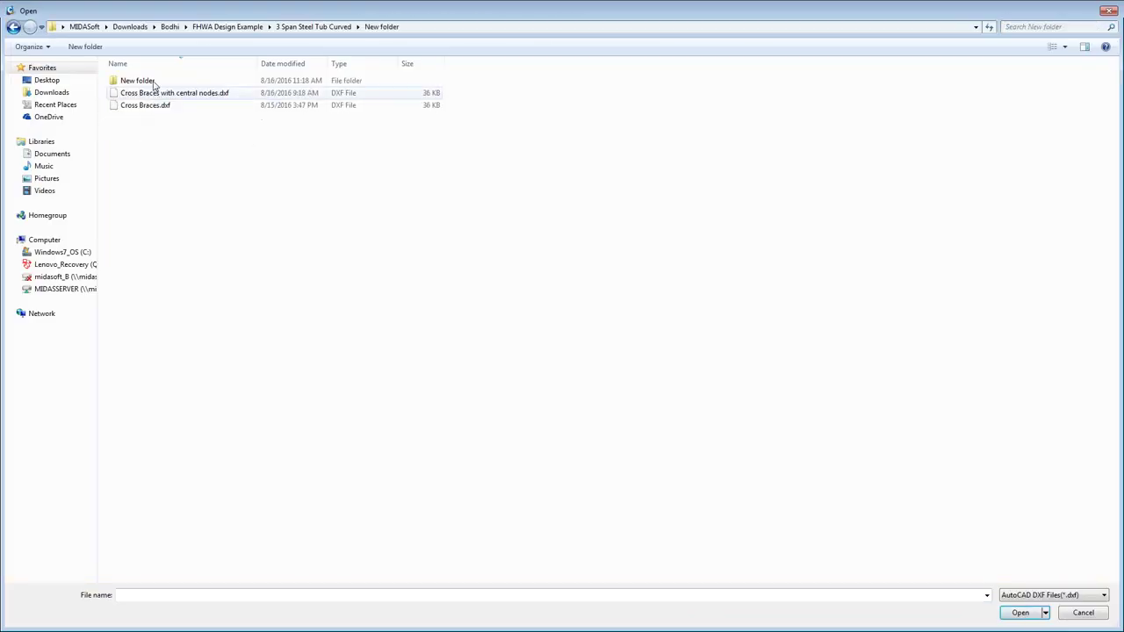
double_click(139, 81)
double_click(153, 106)
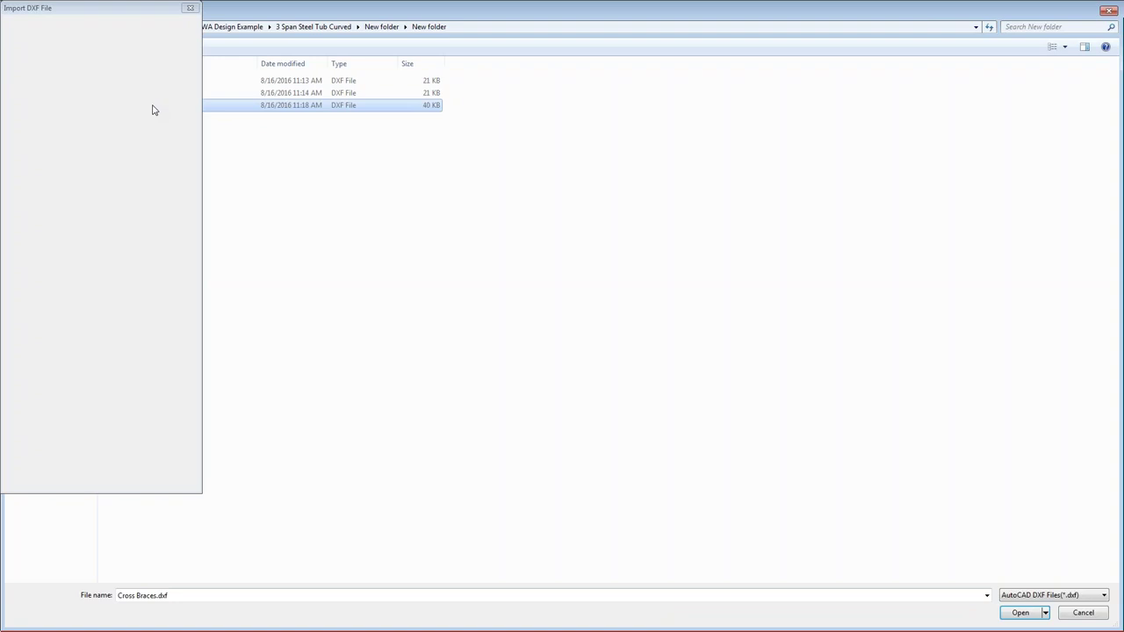
click(29, 92)
double_click(30, 92)
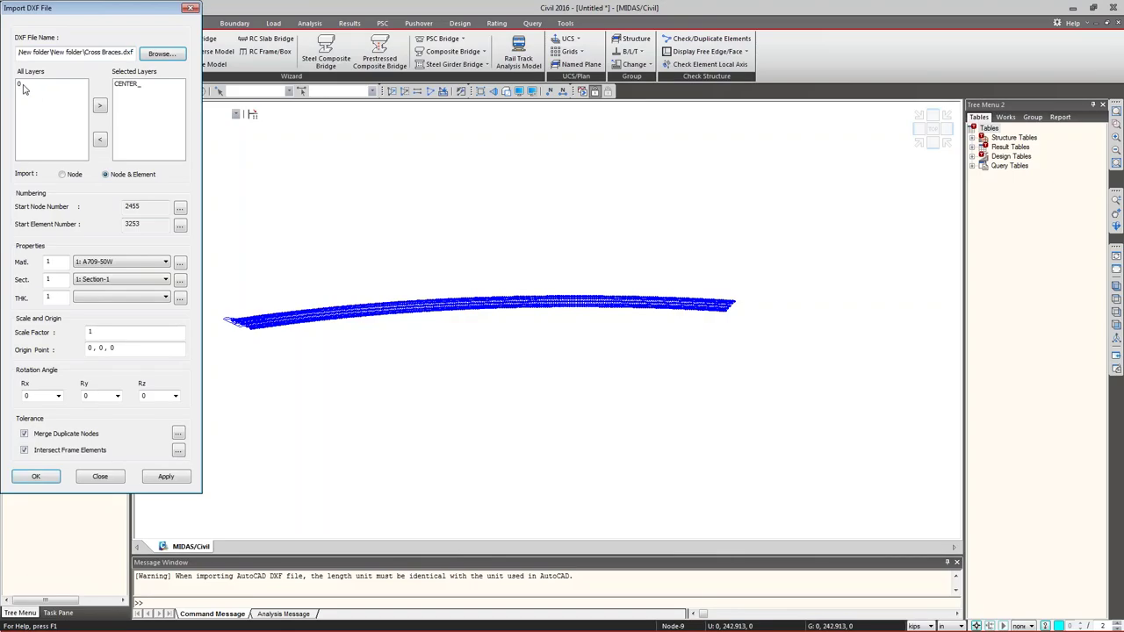
- Assign section number 9, keep origin 0,0,0, and import the braces into the model
click(135, 283)
click(48, 279)
text(6)
click(134, 283)
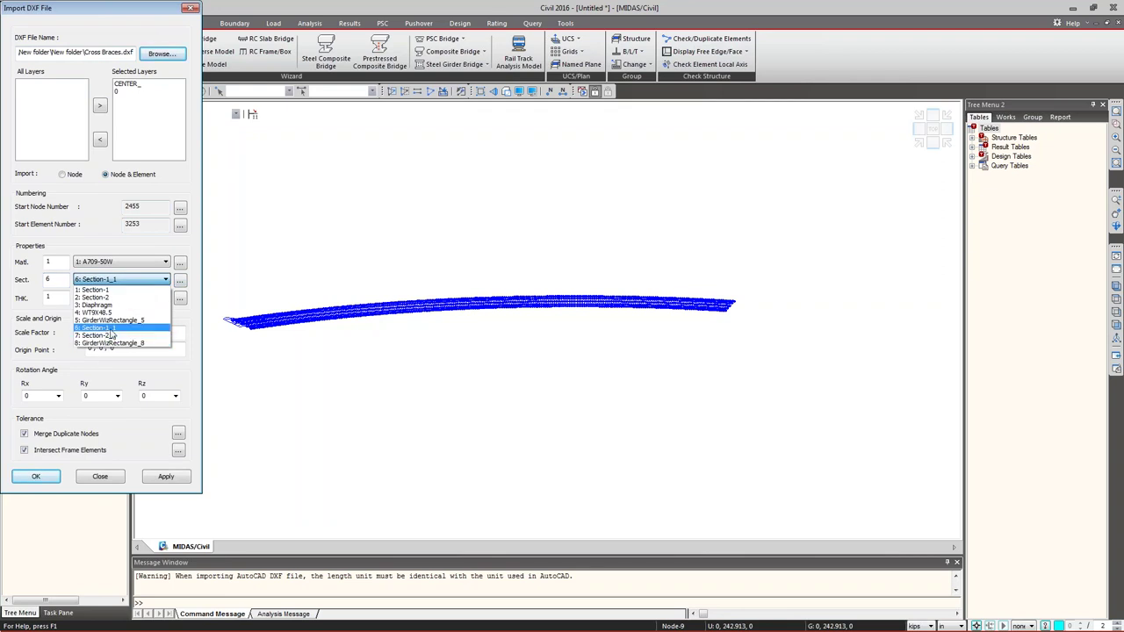
click(53, 279)
text(9)
key(Tab)
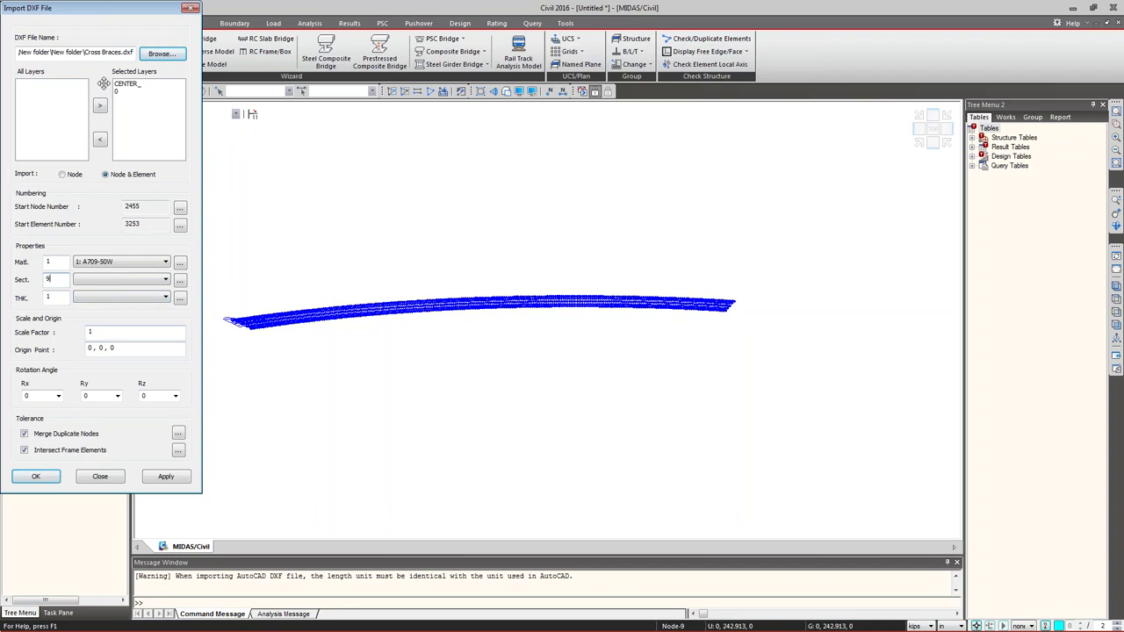
drag(115, 349, 97, 350)
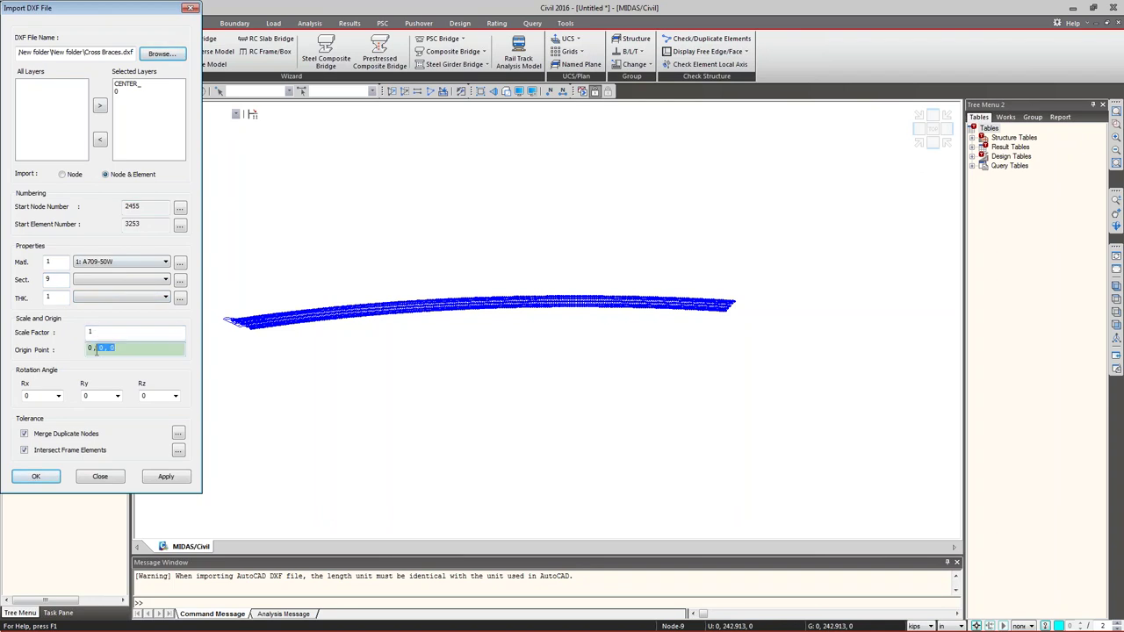
key(End)
key(shift+Tab)
click(49, 479)
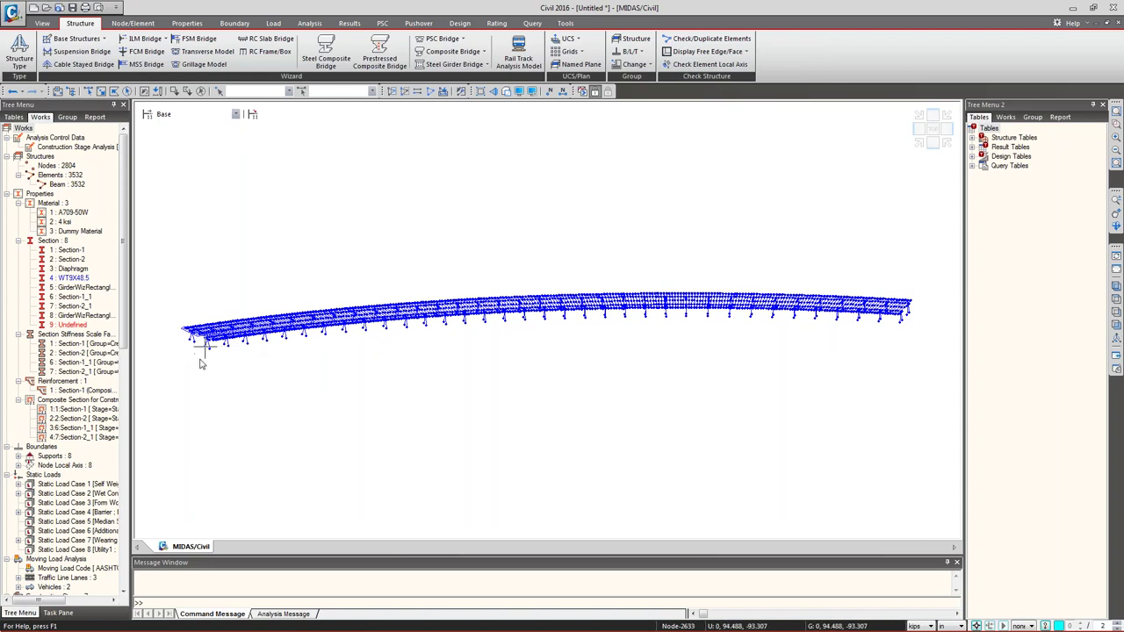
- Undo the imported cross-brace elements, returning the model to 2454 nodes and 3252 elements
key(Return)
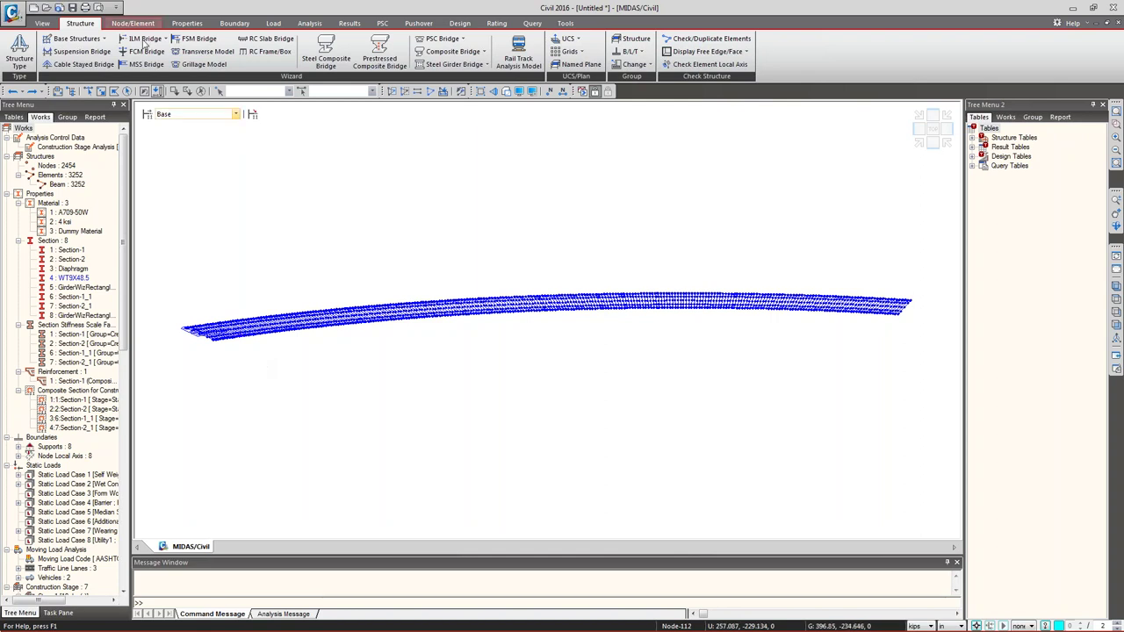
- Choose Only Bracings.mcb from the project's New folder as the model file to merge
click(14, 12)
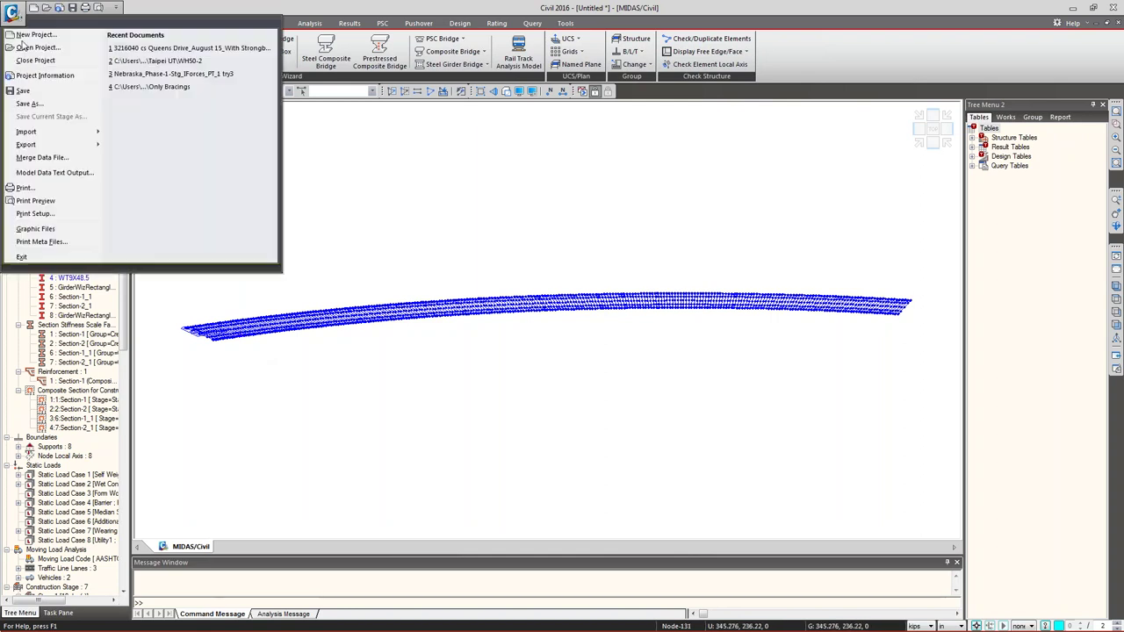
click(39, 158)
drag(105, 21, 152, 107)
click(207, 156)
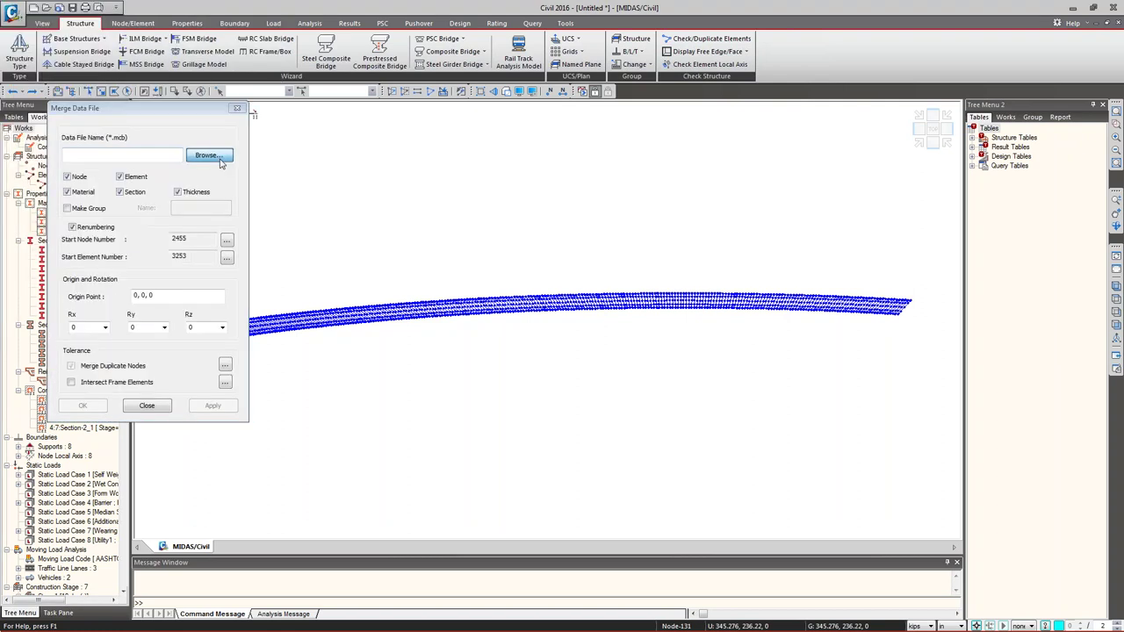
click(379, 27)
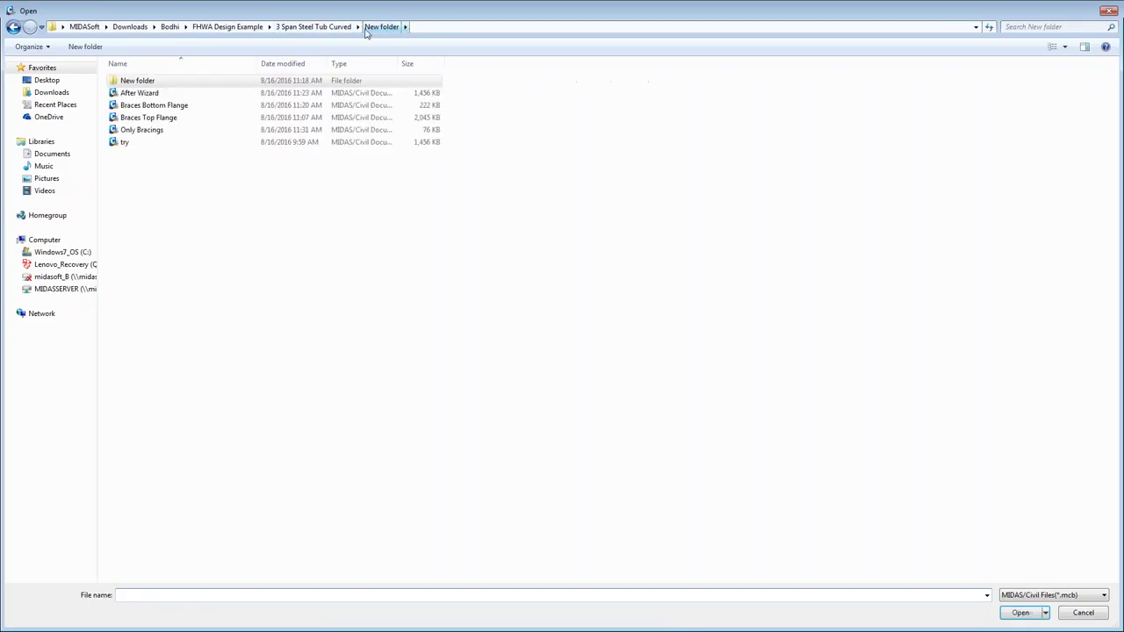
double_click(186, 130)
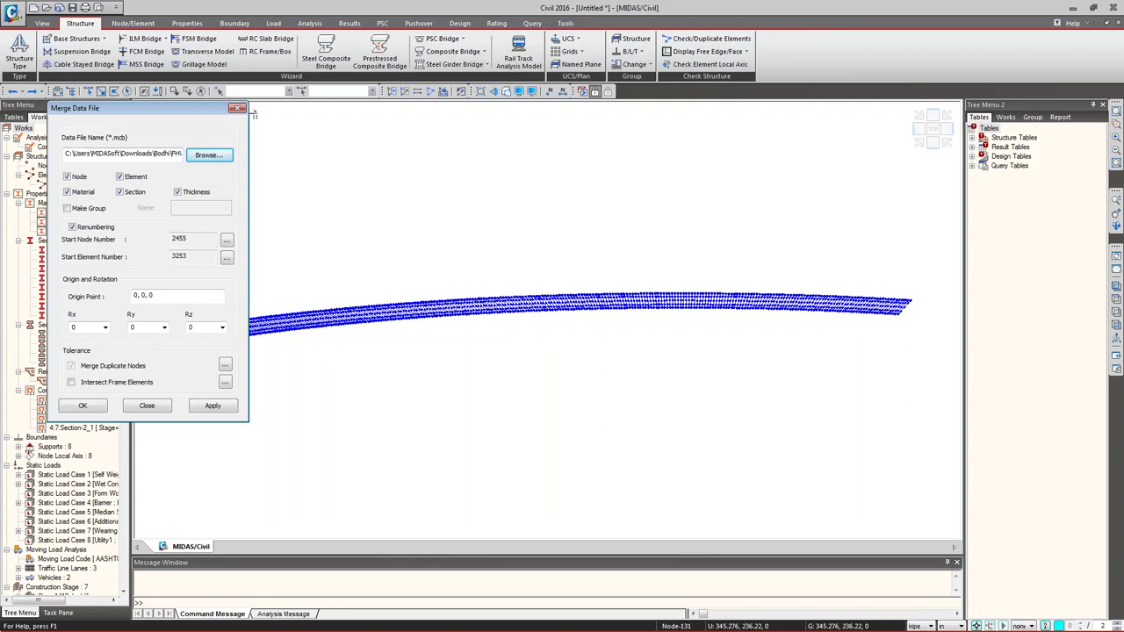
- Merge the bracings into a new group named Only Bracings, declining to save the current model
click(68, 208)
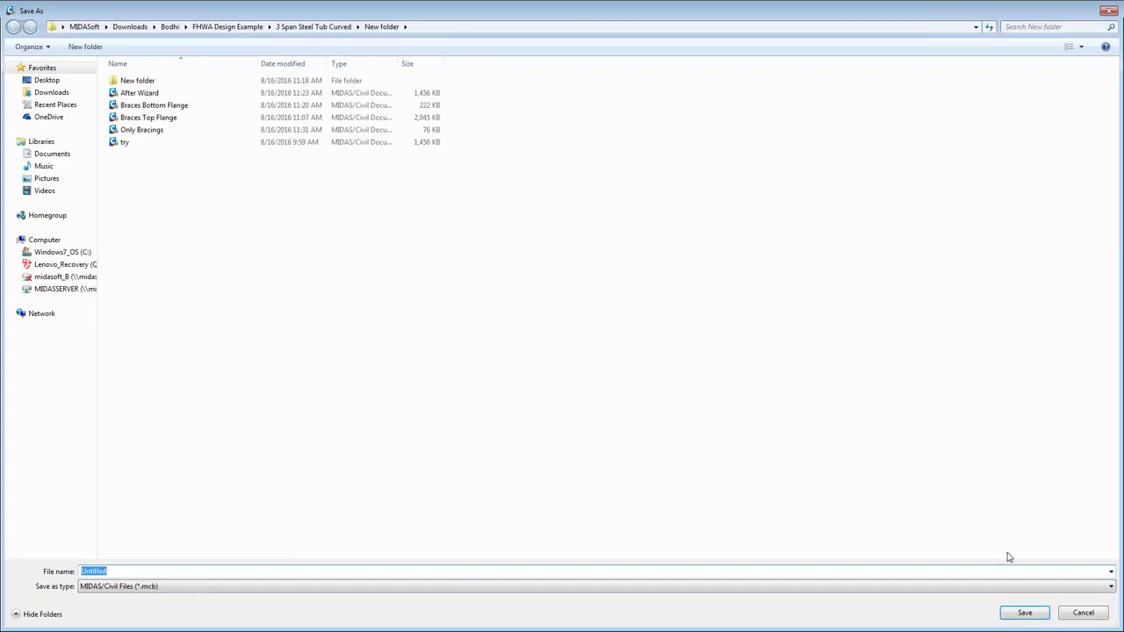
click(1075, 613)
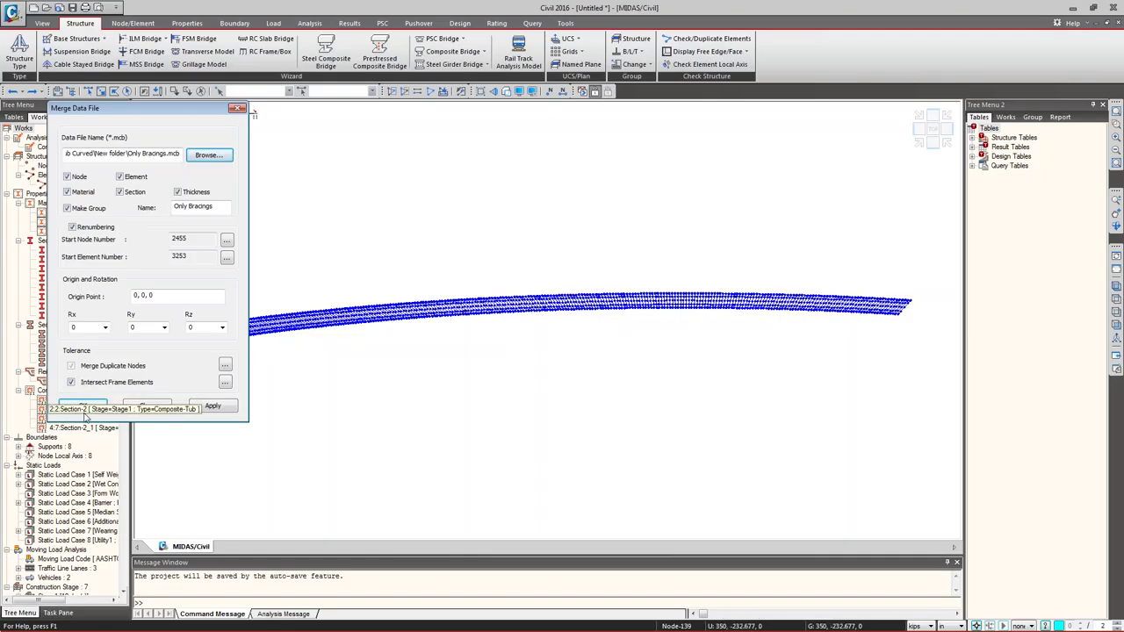
click(83, 405)
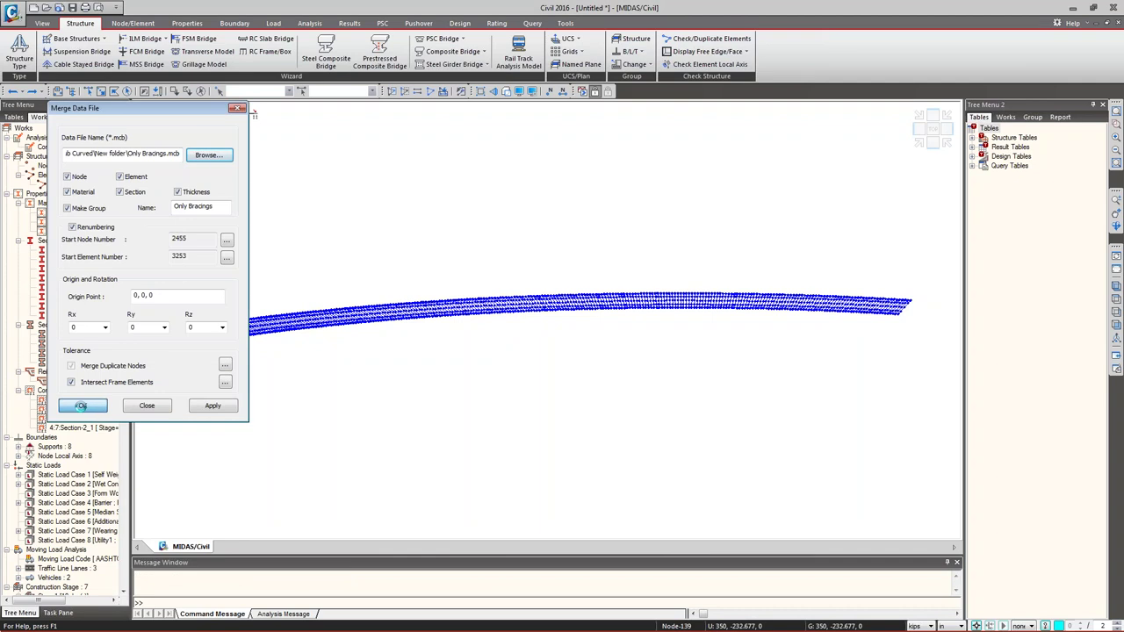
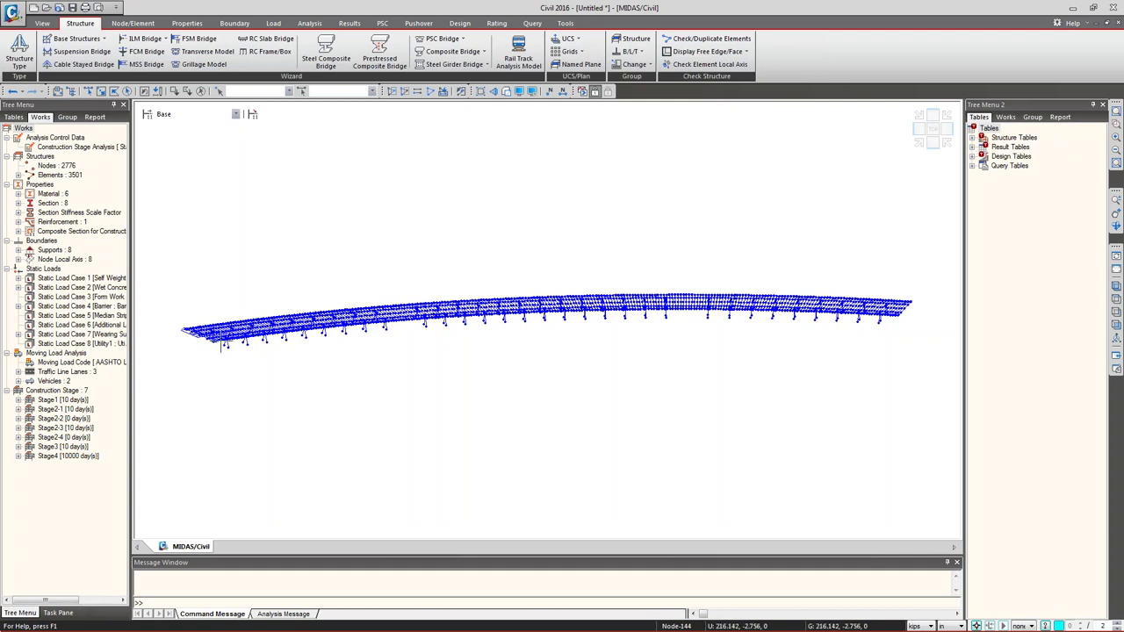
- Start a rigid link near the left pier and isolate the Only Bracings group members
scroll(220, 333, up, 2)
scroll(224, 333, up, 5)
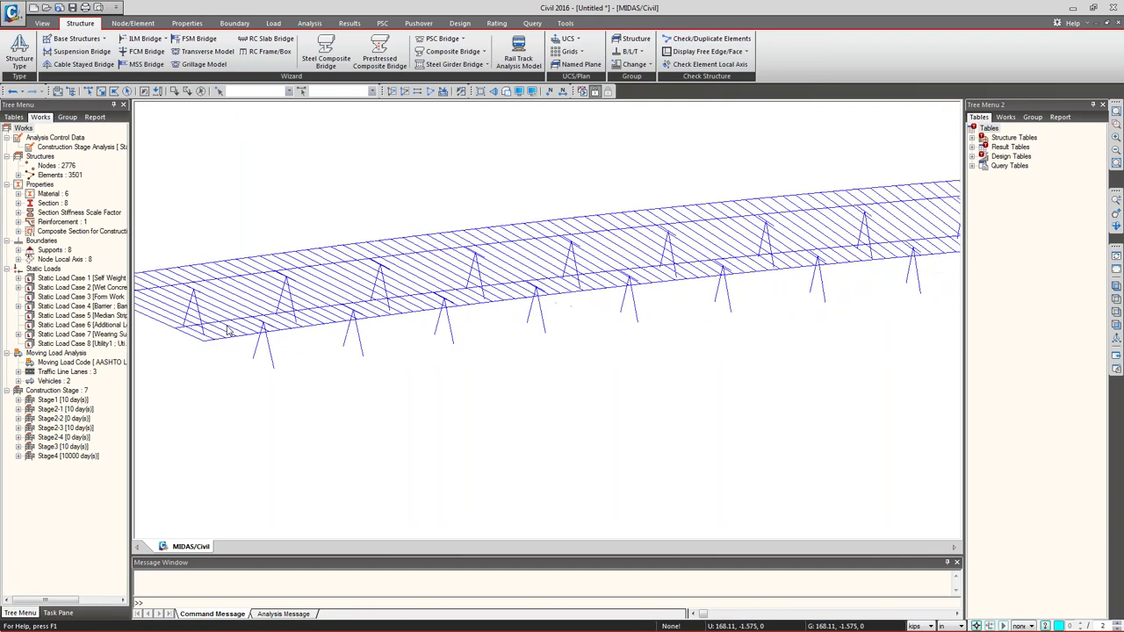
scroll(363, 316, down, 1)
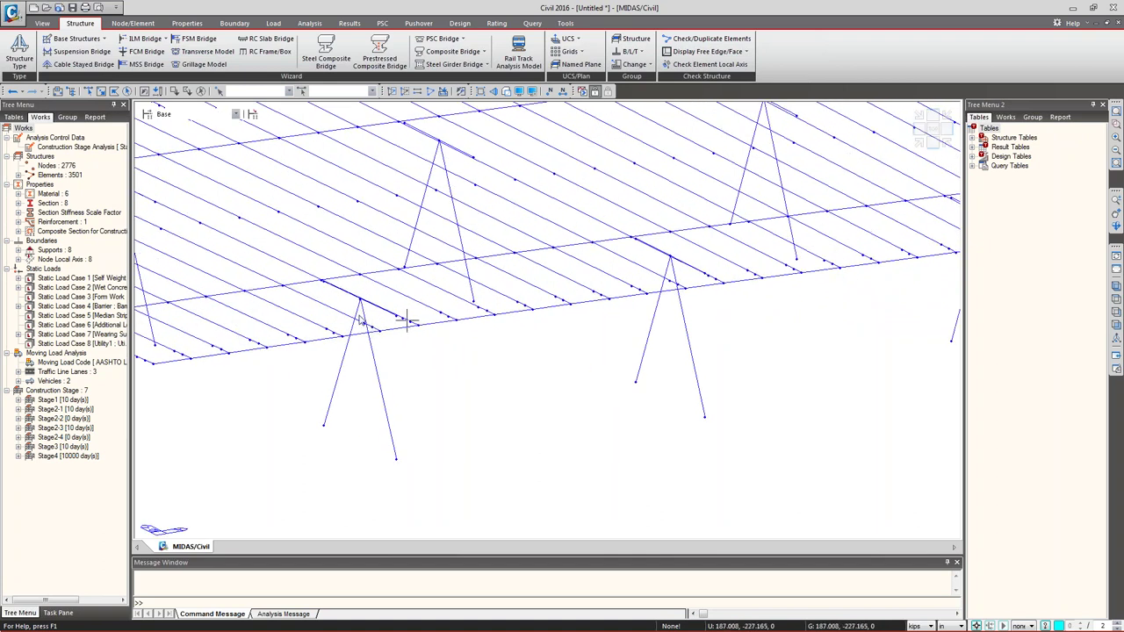
middle_drag(358, 319, 354, 314)
scroll(356, 316, down, 4)
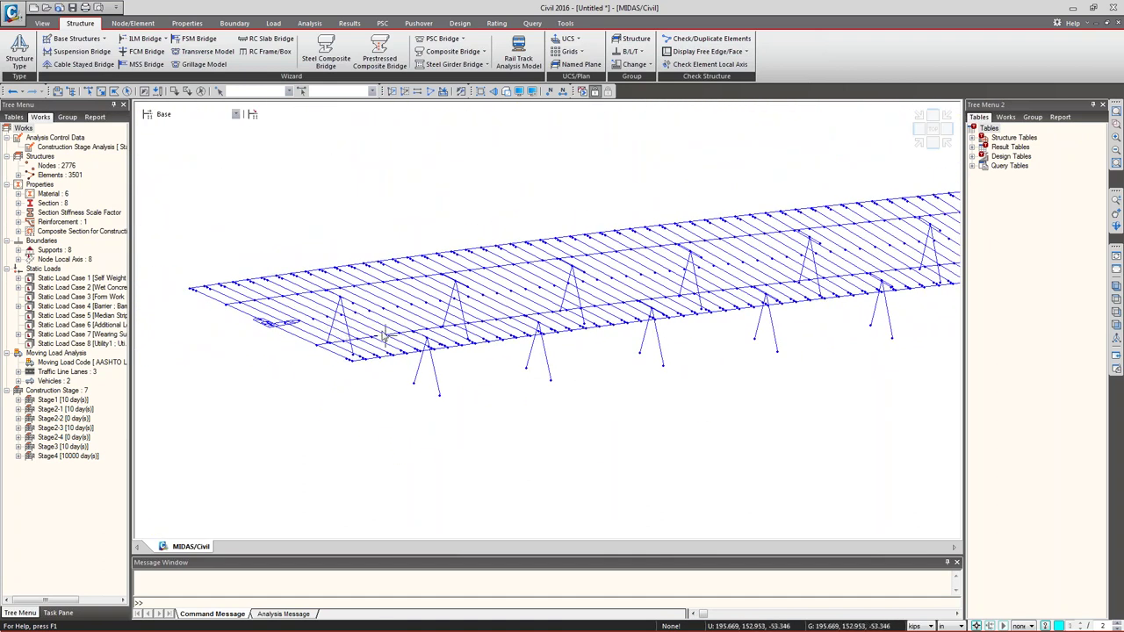
scroll(343, 300, up, 4)
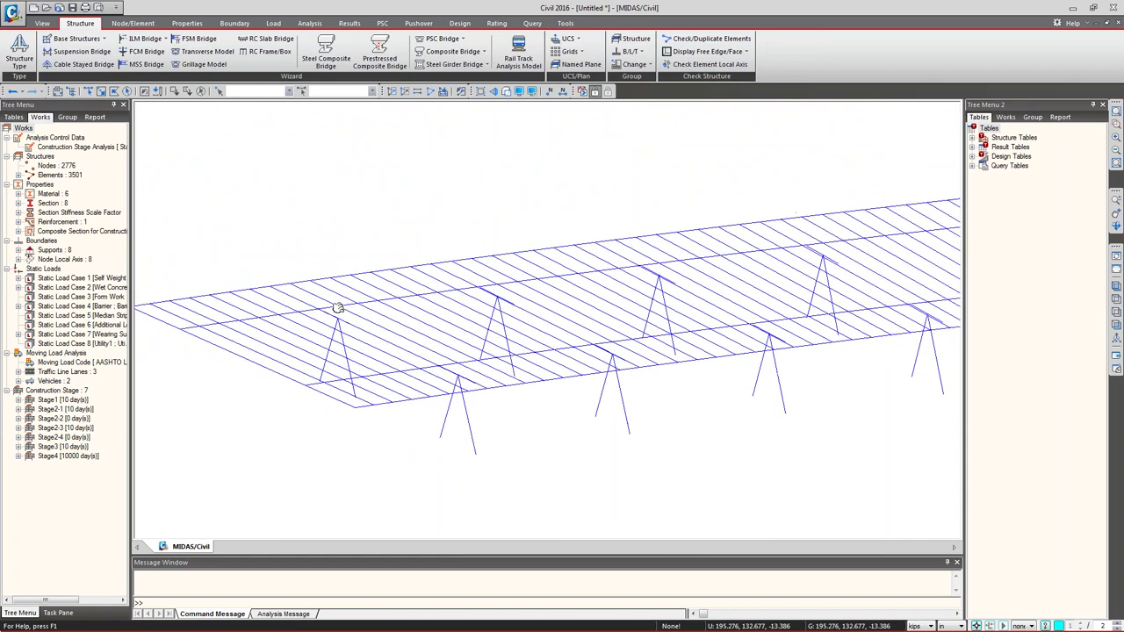
middle_drag(365, 349, 346, 326)
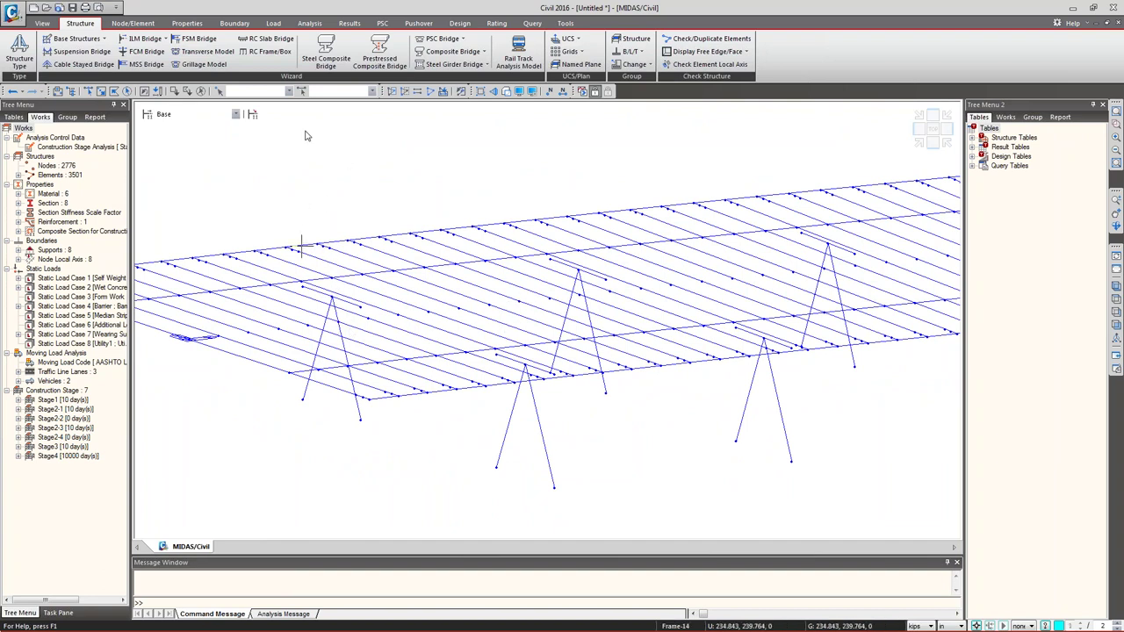
click(235, 24)
click(202, 55)
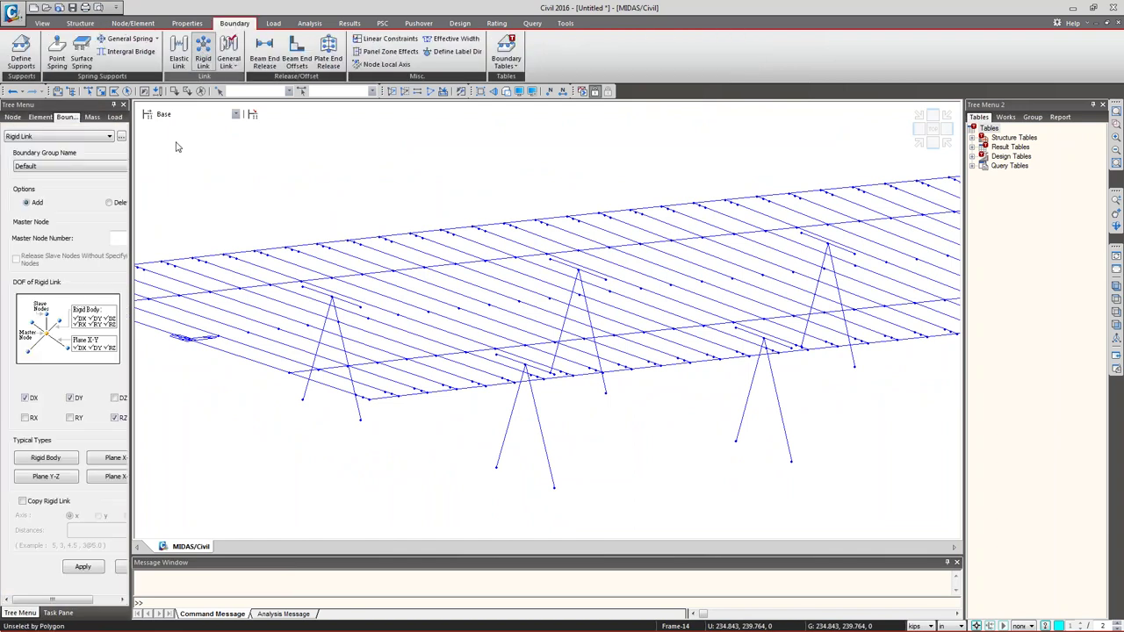
drag(134, 230, 175, 230)
click(131, 237)
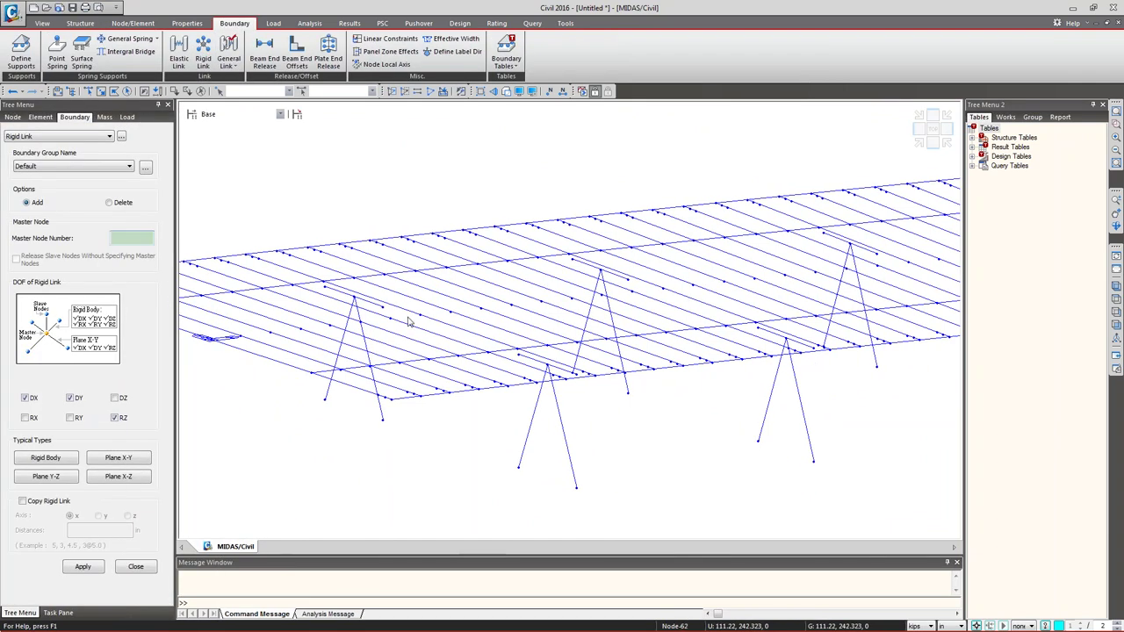
click(353, 279)
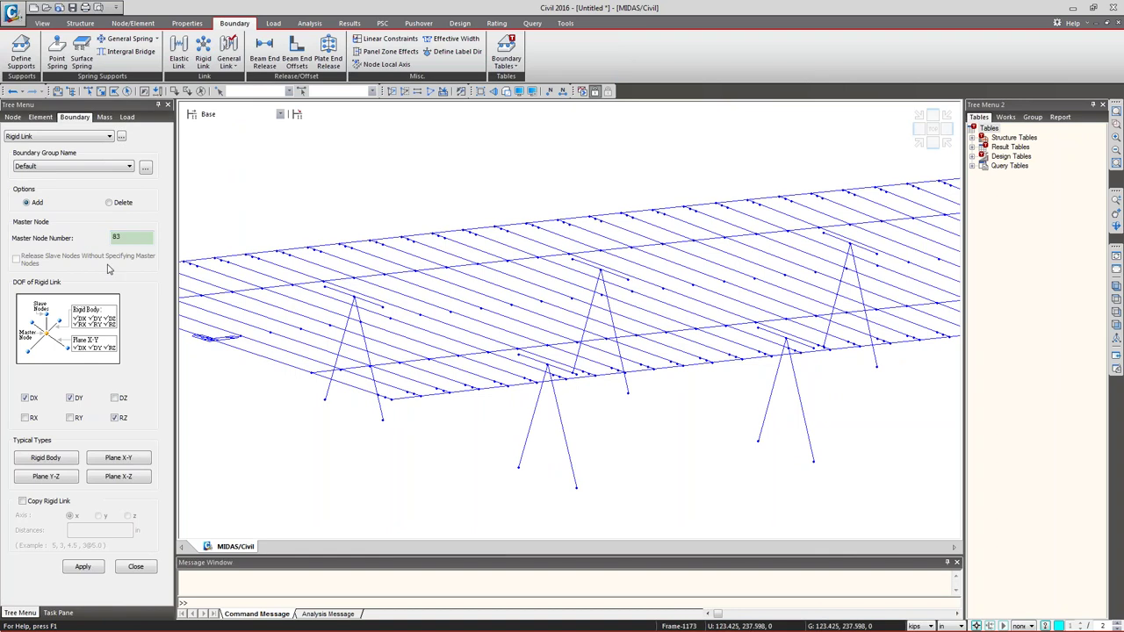
click(324, 286)
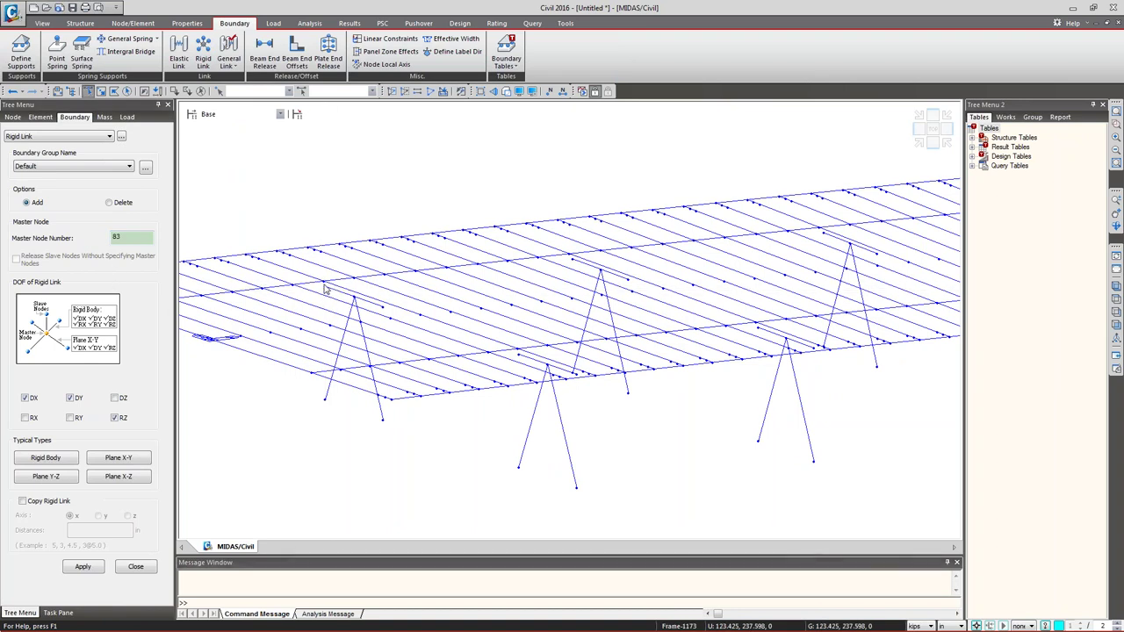
click(383, 307)
click(1031, 117)
double_click(1033, 250)
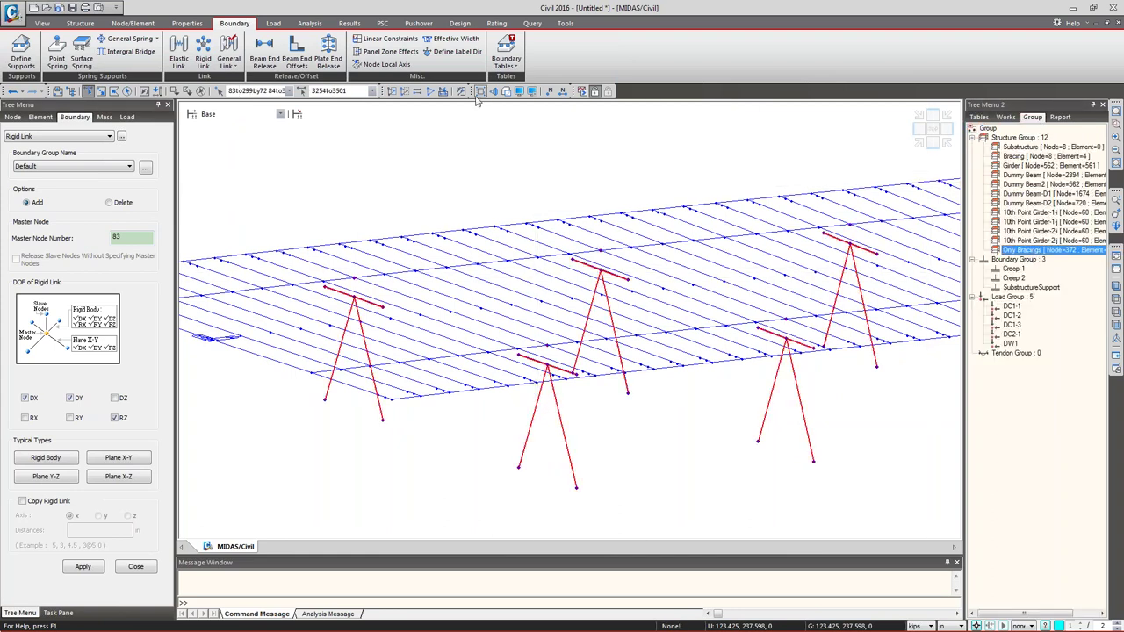
click(391, 93)
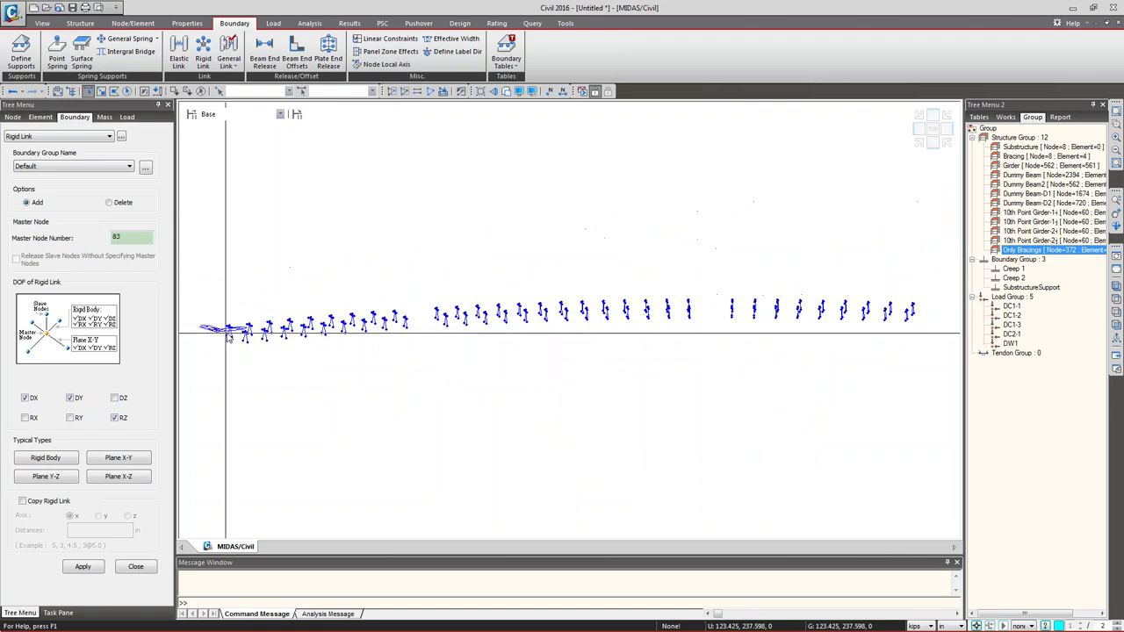
- Create a fully rigid link from master node 84 to one cross-bracing tripod's nodes
key(Escape)
scroll(228, 325, up, 1)
scroll(227, 325, up, 8)
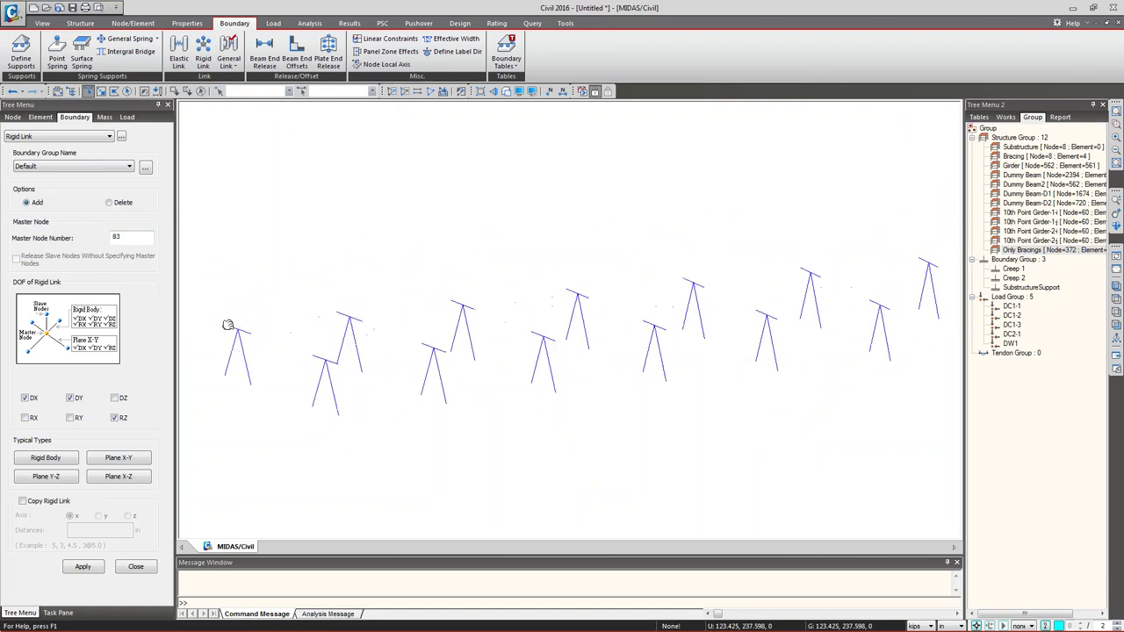
click(394, 369)
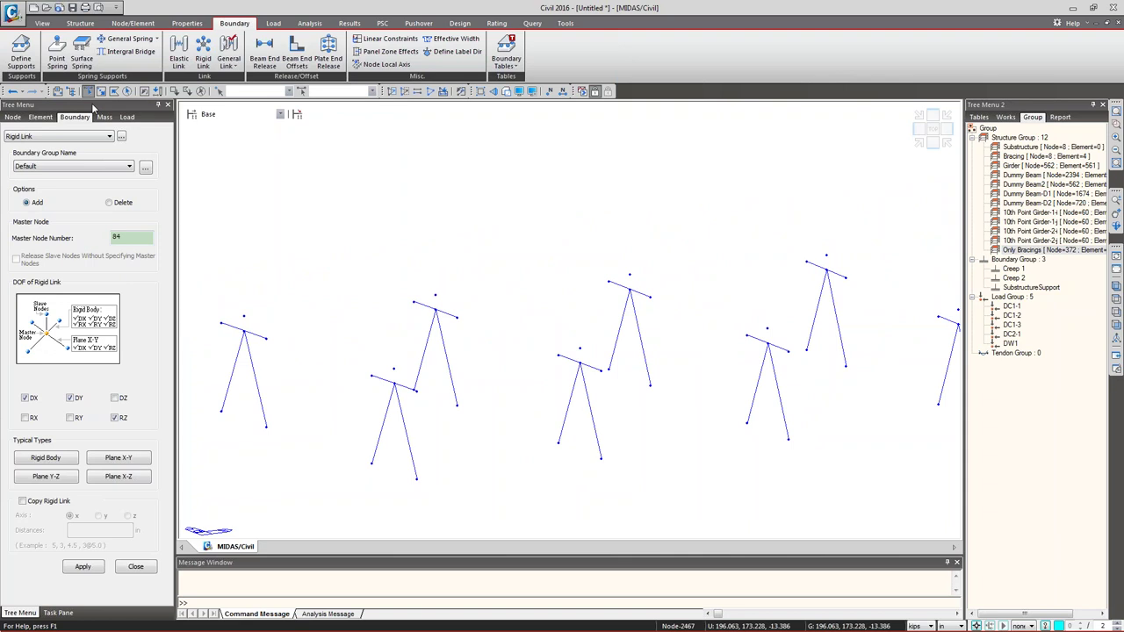
middle_drag(421, 412, 386, 400)
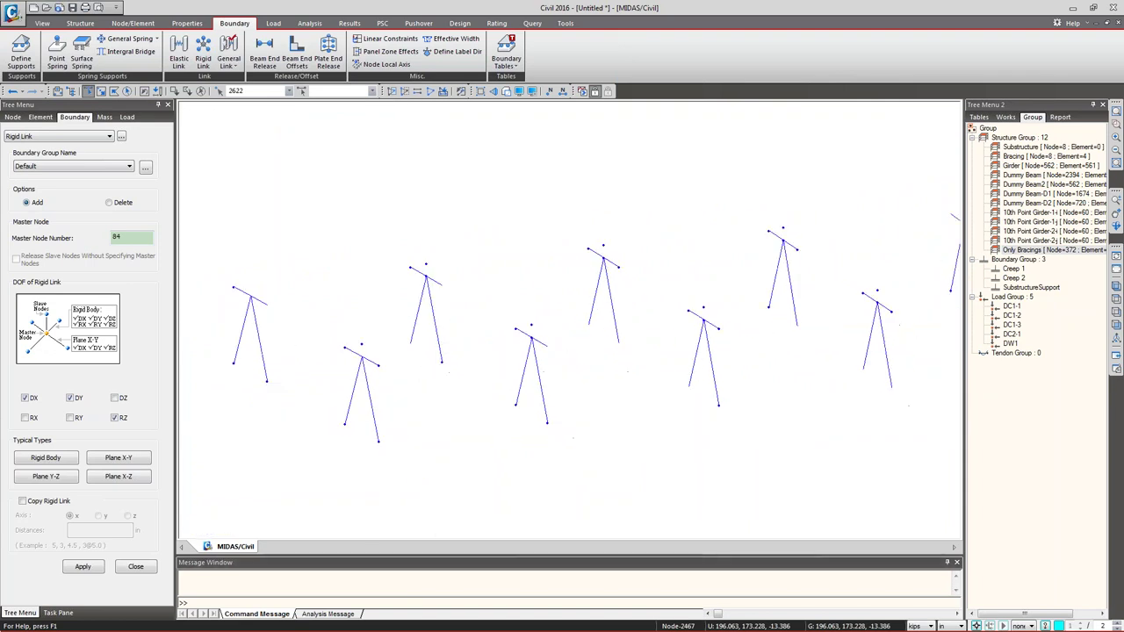
drag(338, 354, 389, 468)
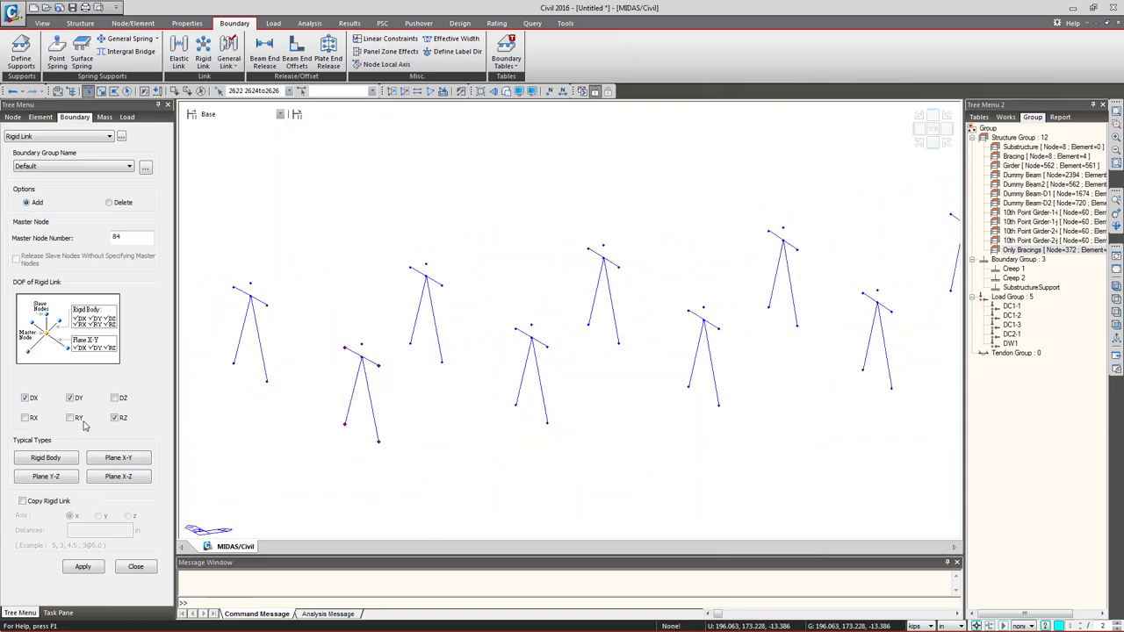
click(62, 458)
click(82, 566)
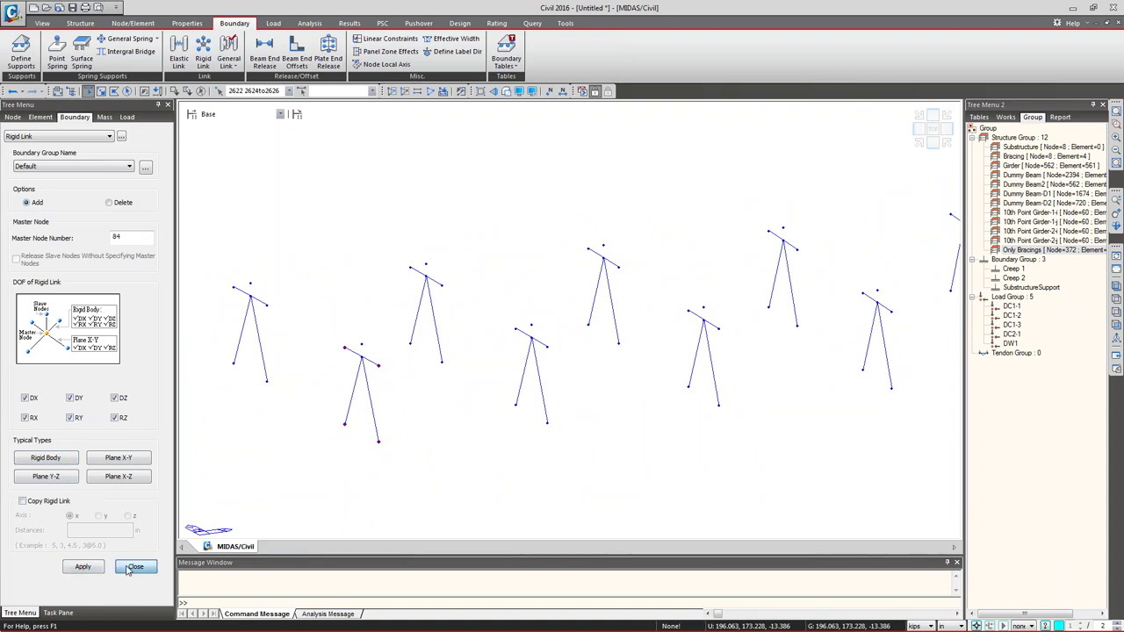
click(135, 567)
right_click(75, 343)
- Display the new rigid link on the model and orbit to check it
click(79, 369)
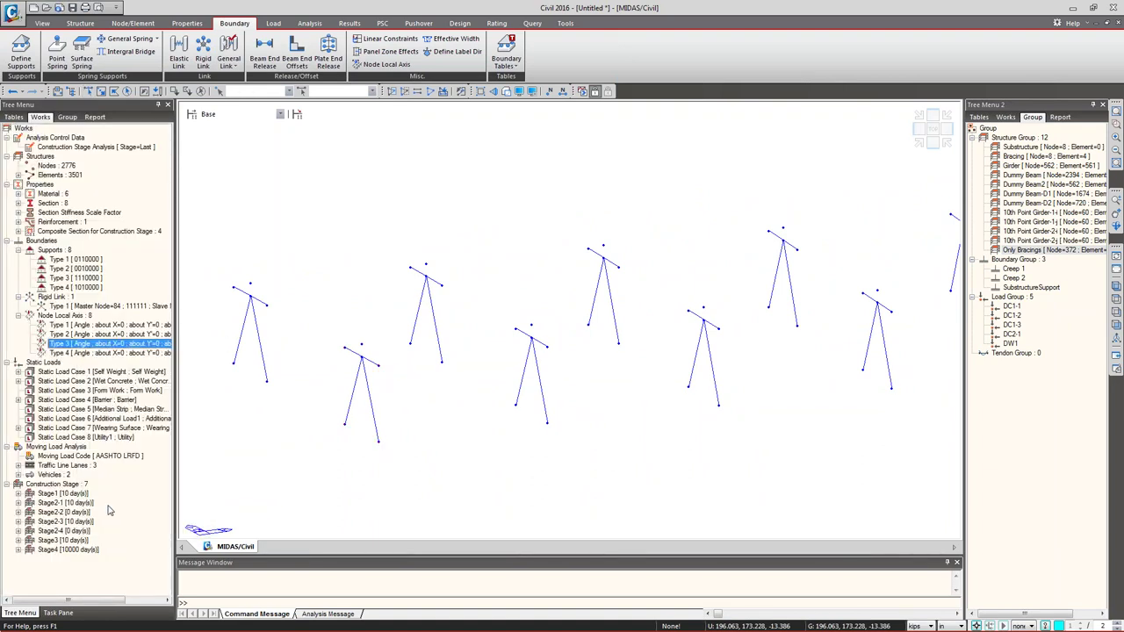
right_click(75, 306)
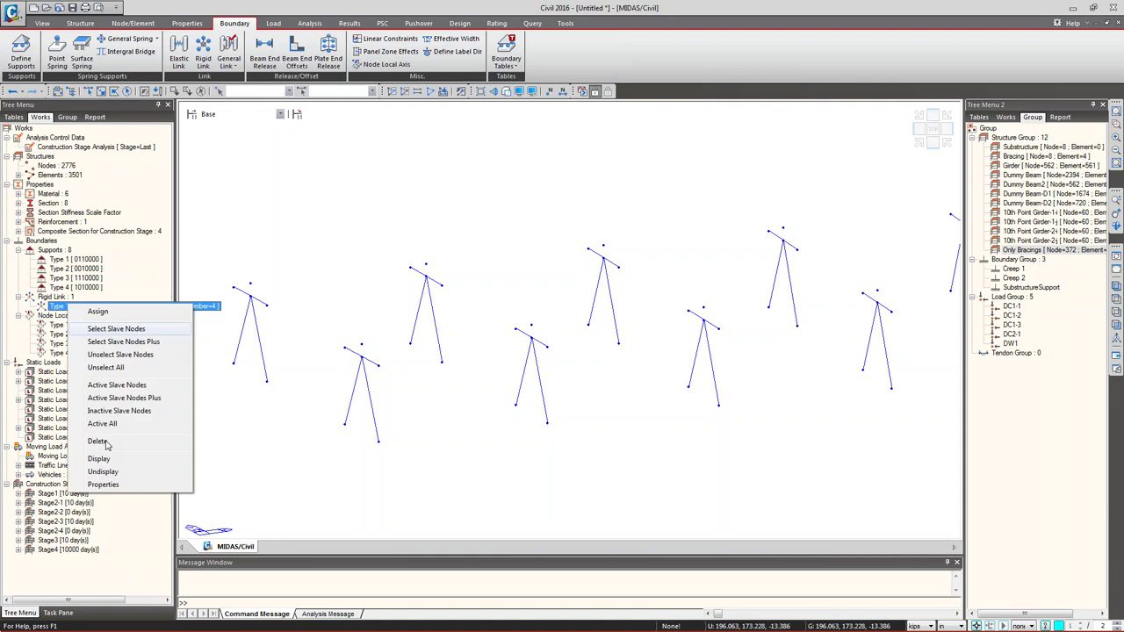
click(98, 458)
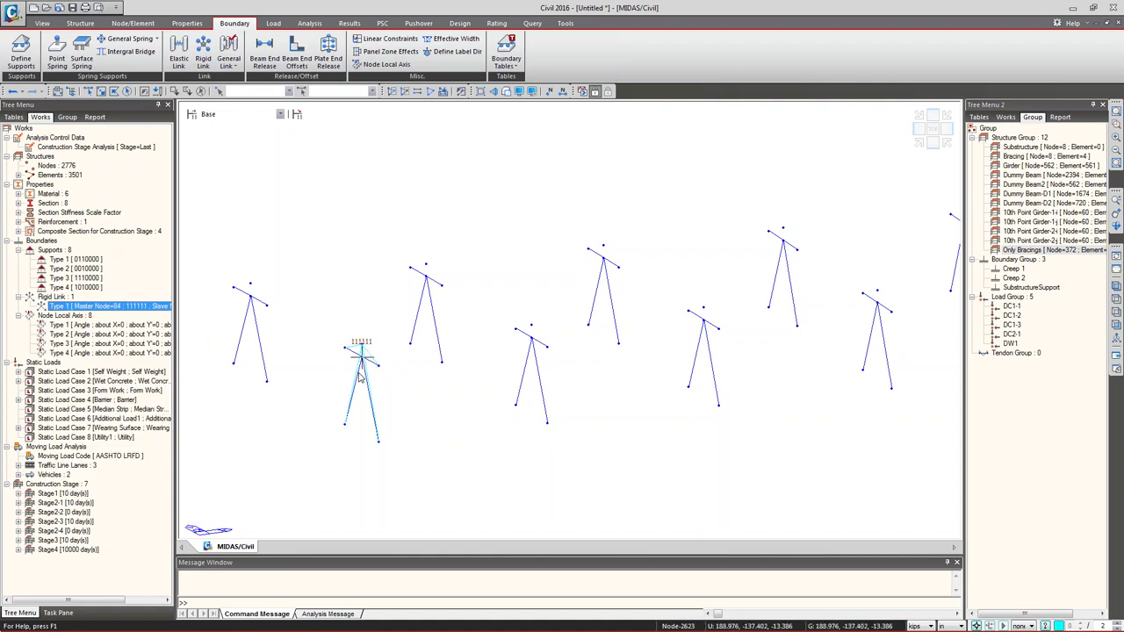
mouse_move(358, 374)
ctrl+middle_drag(431, 316, 376, 325)
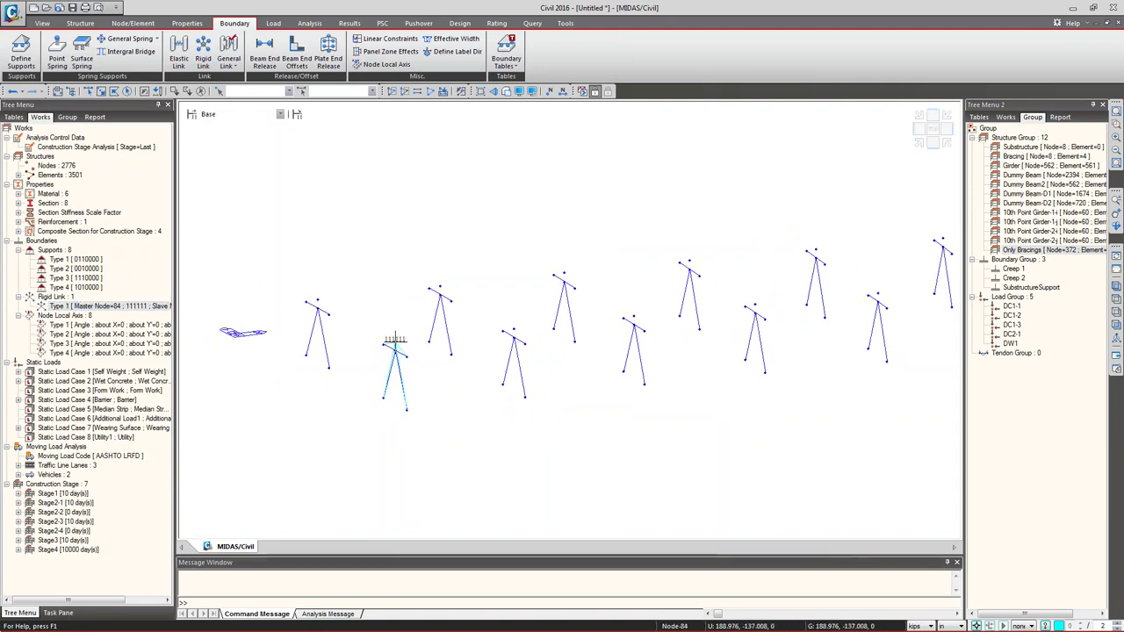
- In top view, zoom in and window-select bracing nodes midway and near the right end
key(ctrl+t)
click(88, 91)
mouse_move(213, 195)
mouse_down()
mouse_move(436, 298)
mouse_move(297, 230)
mouse_move(430, 207)
mouse_move(550, 300)
mouse_move(539, 296)
mouse_move(637, 327)
mouse_up()
mouse_move(633, 290)
mouse_down()
mouse_move(683, 355)
mouse_move(671, 355)
mouse_move(660, 318)
mouse_move(707, 351)
mouse_move(712, 371)
mouse_move(769, 392)
mouse_move(798, 419)
mouse_up()
drag(813, 400, 898, 492)
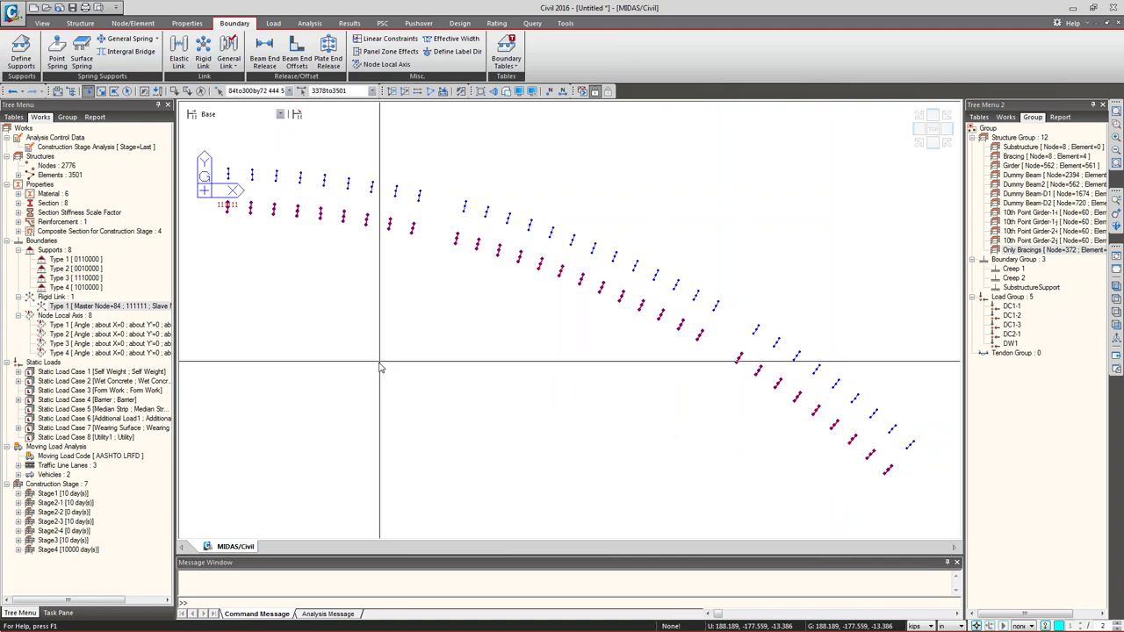
- Renumber the selected bracing nodes starting at 3000, sorted by (+)X then (+)Y
click(133, 25)
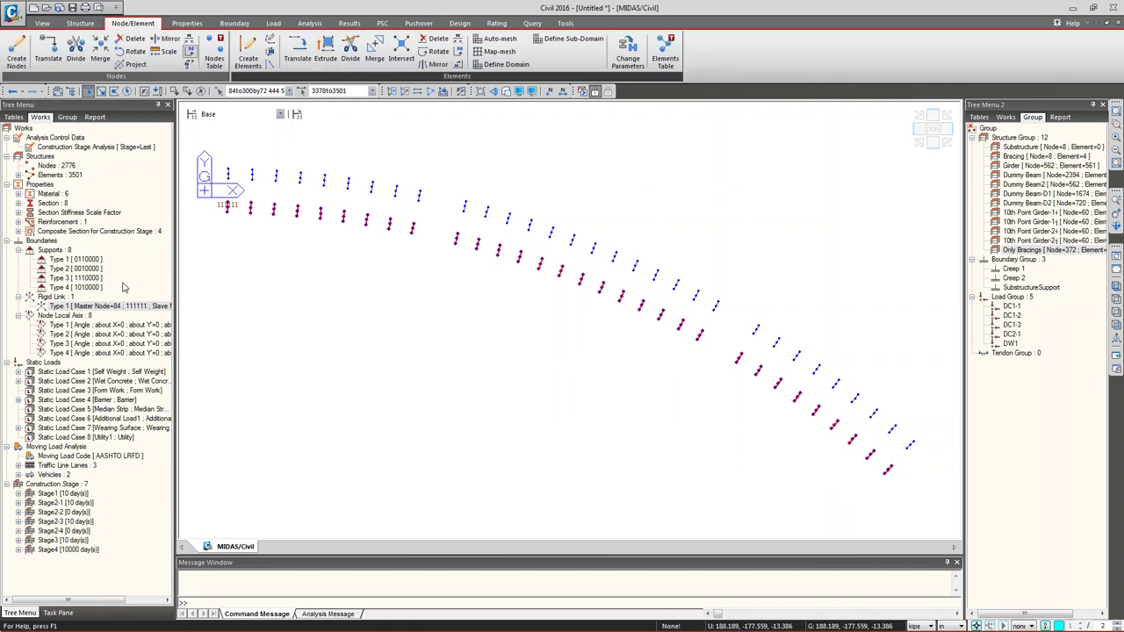
click(115, 339)
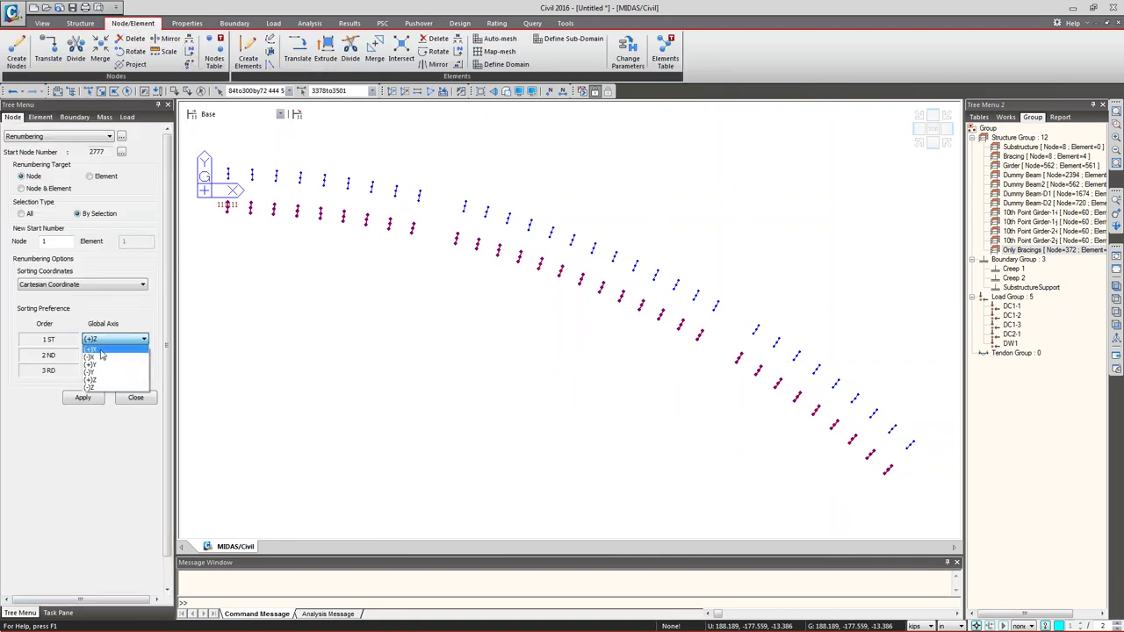
click(57, 247)
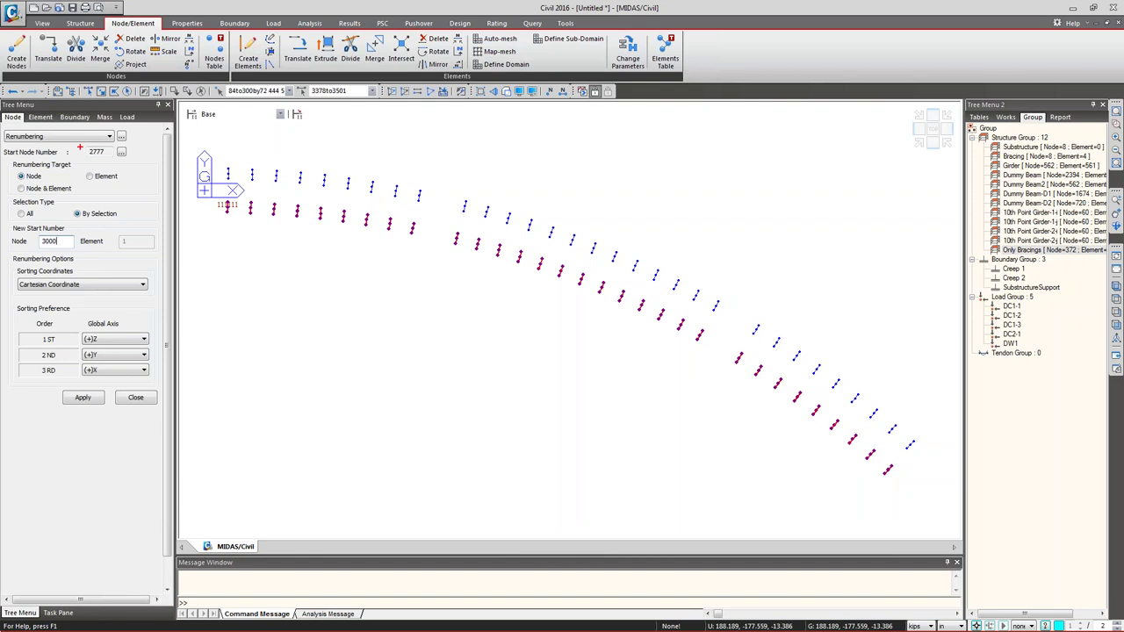
drag(80, 147, 137, 164)
key(Escape)
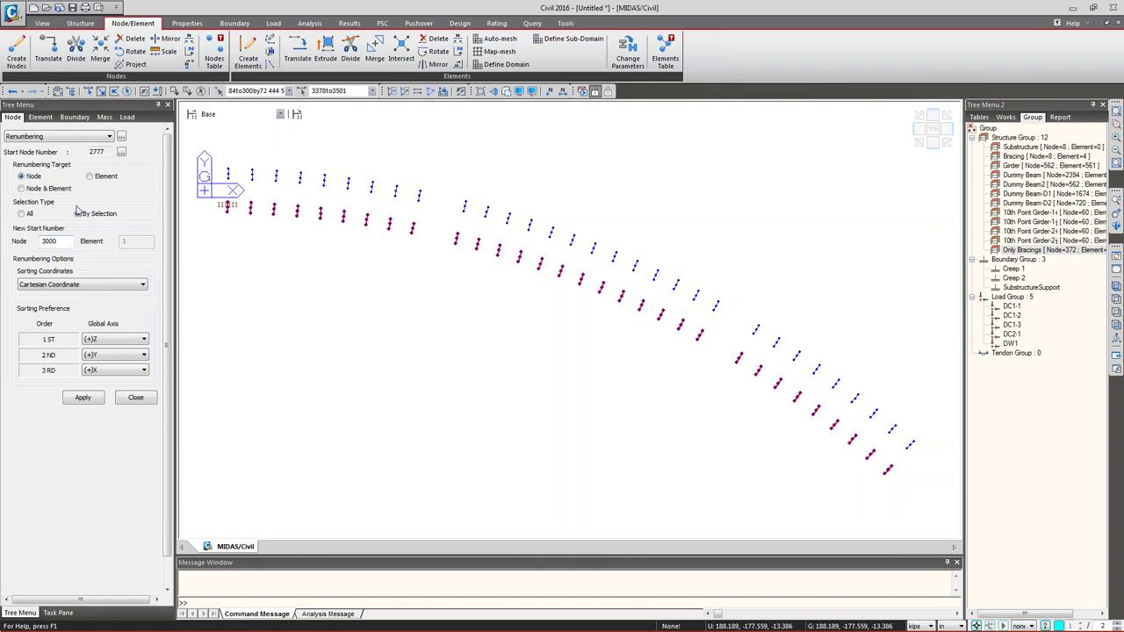
click(64, 244)
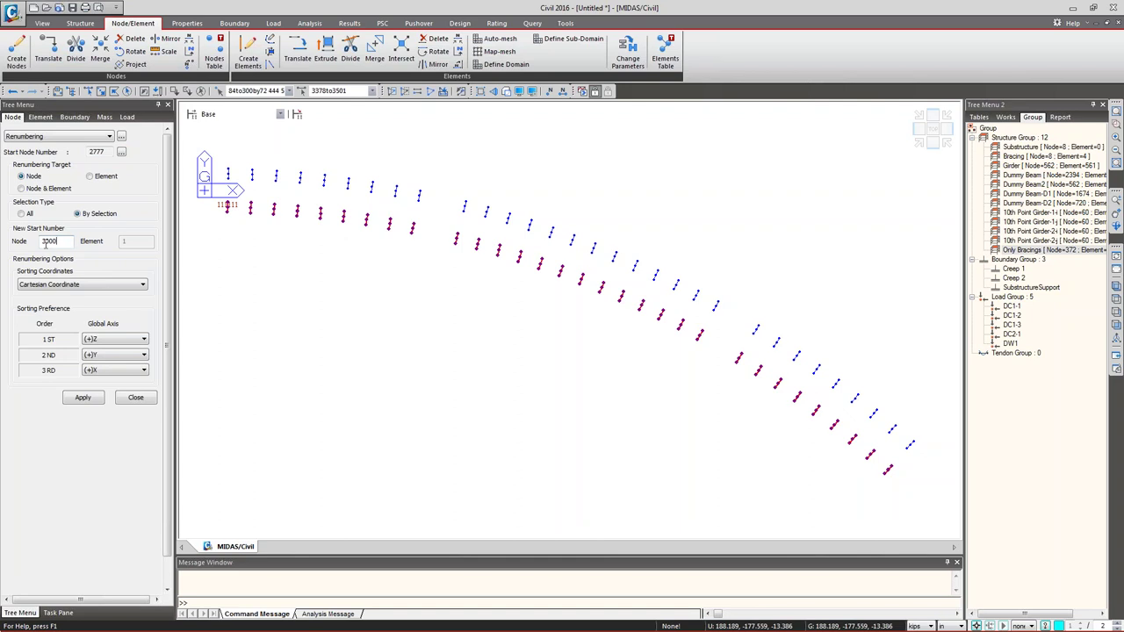
click(105, 340)
click(106, 349)
click(109, 355)
click(103, 365)
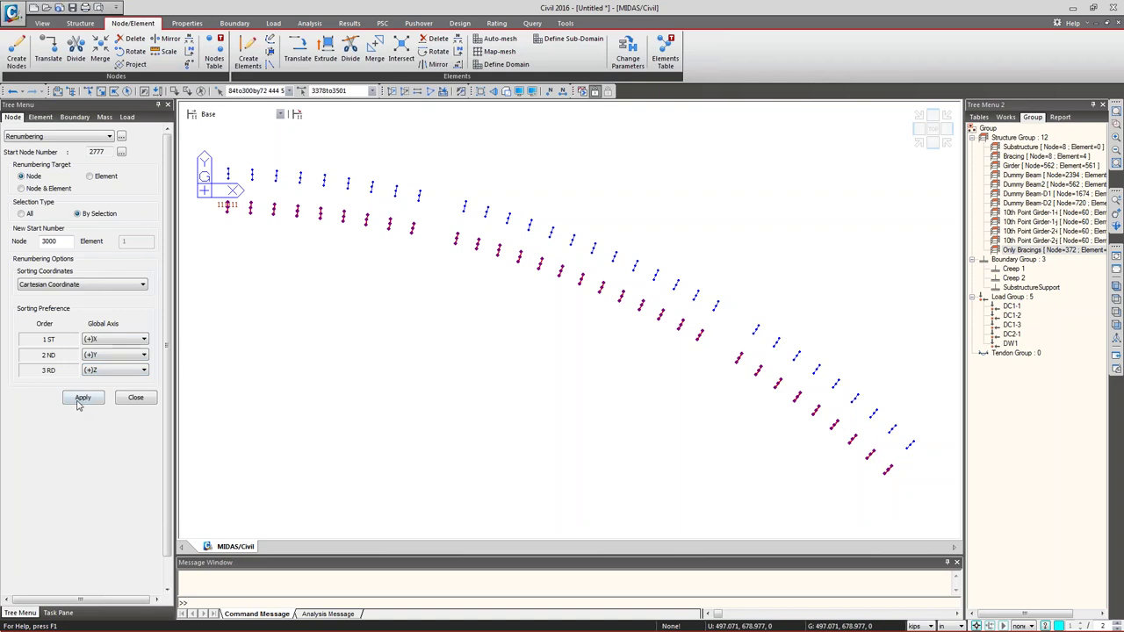
click(81, 398)
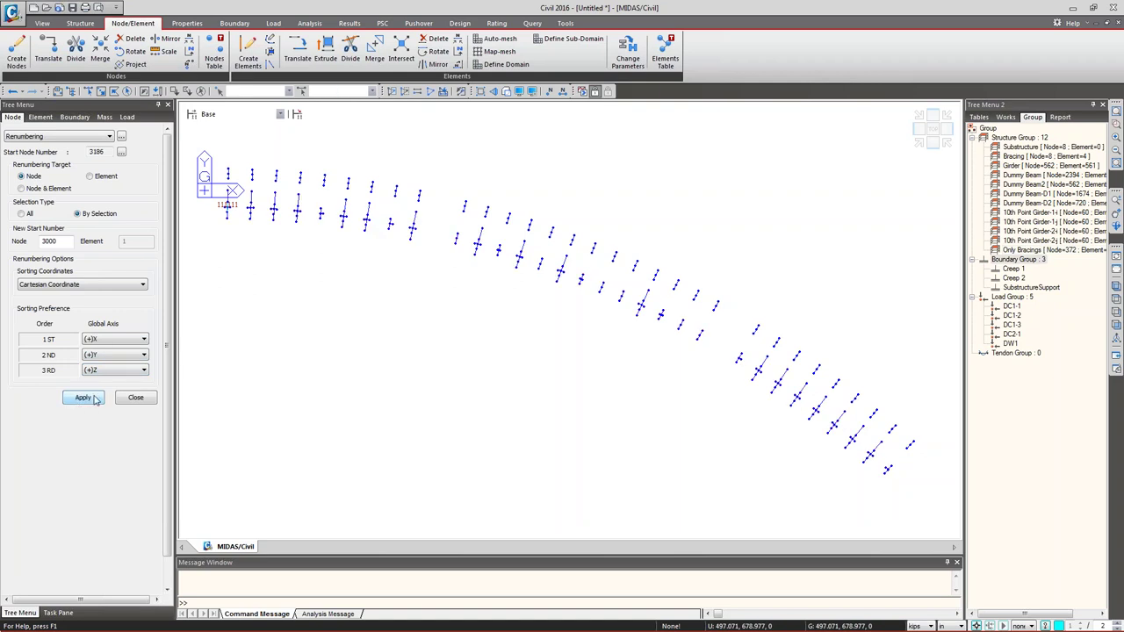
- Select the Only Bracings group, turn on node numbers, and pick node 3181
double_click(1044, 250)
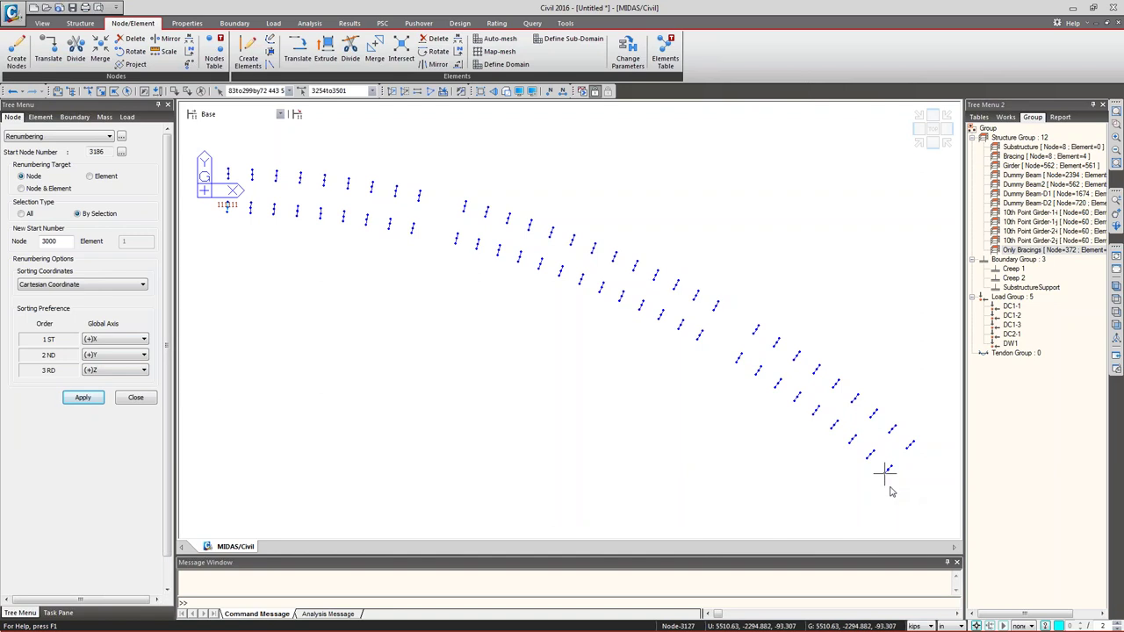
middle_drag(868, 401, 882, 381)
scroll(878, 351, up, 10)
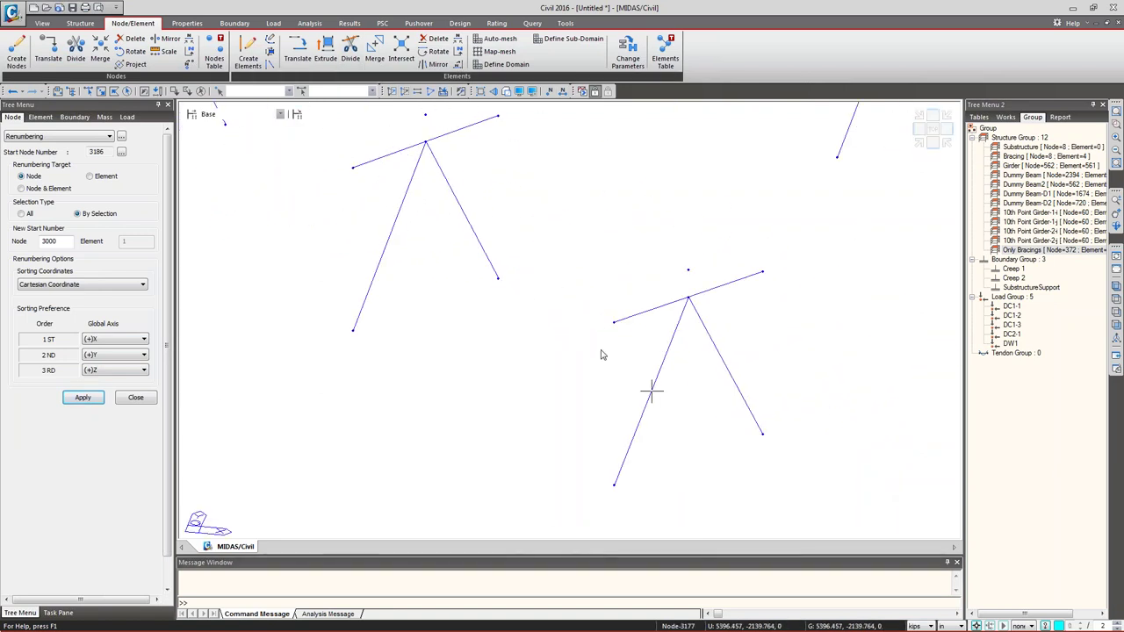
click(550, 92)
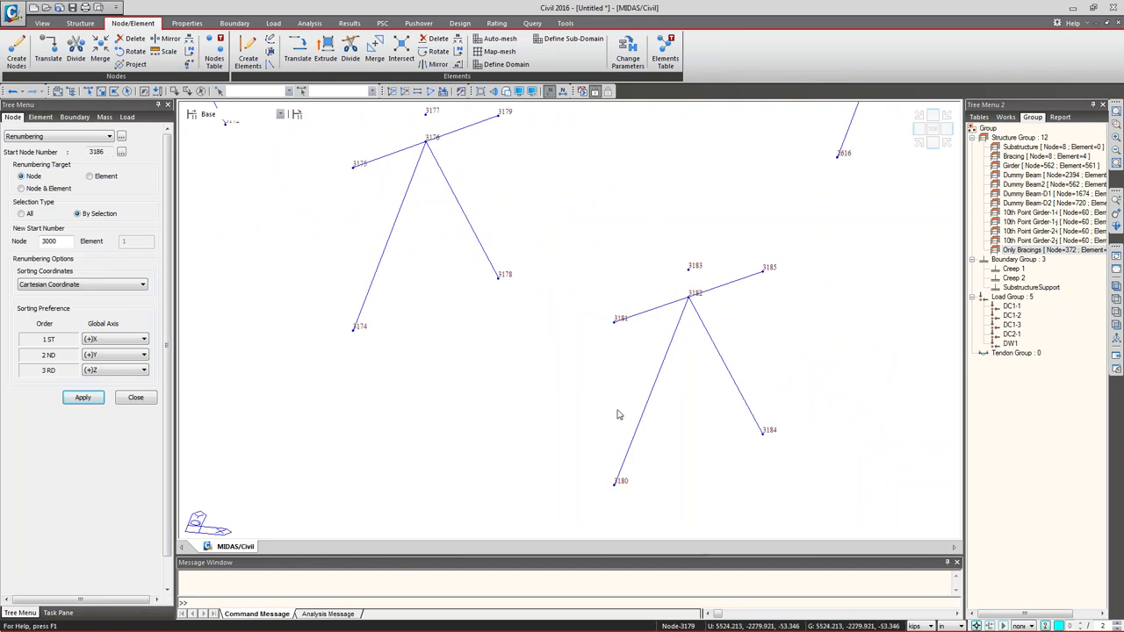
click(615, 320)
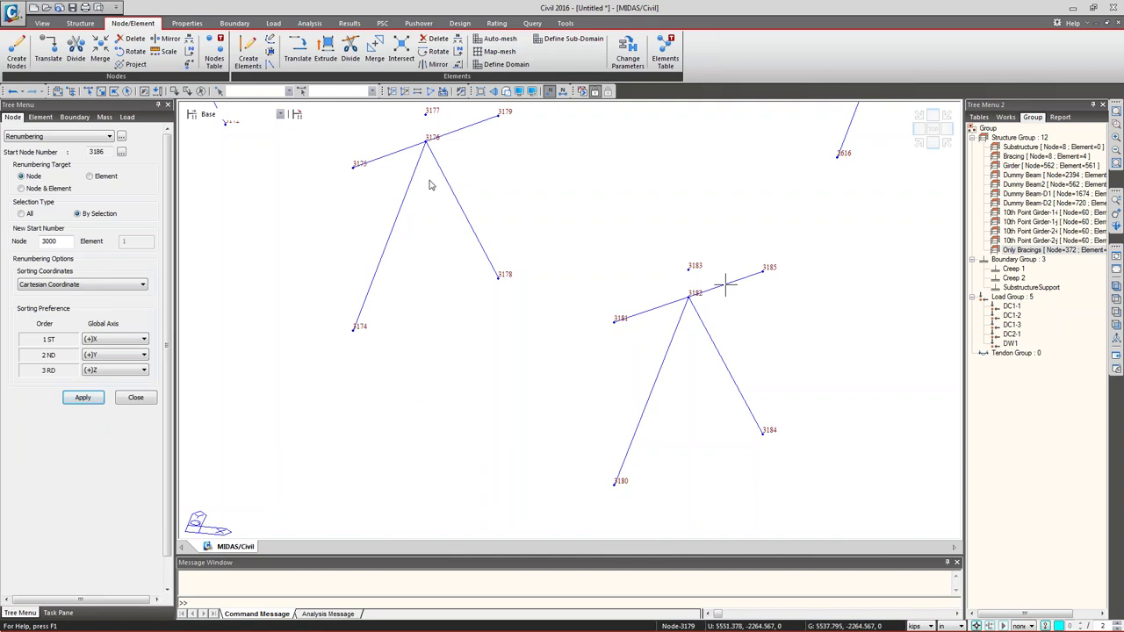
click(134, 398)
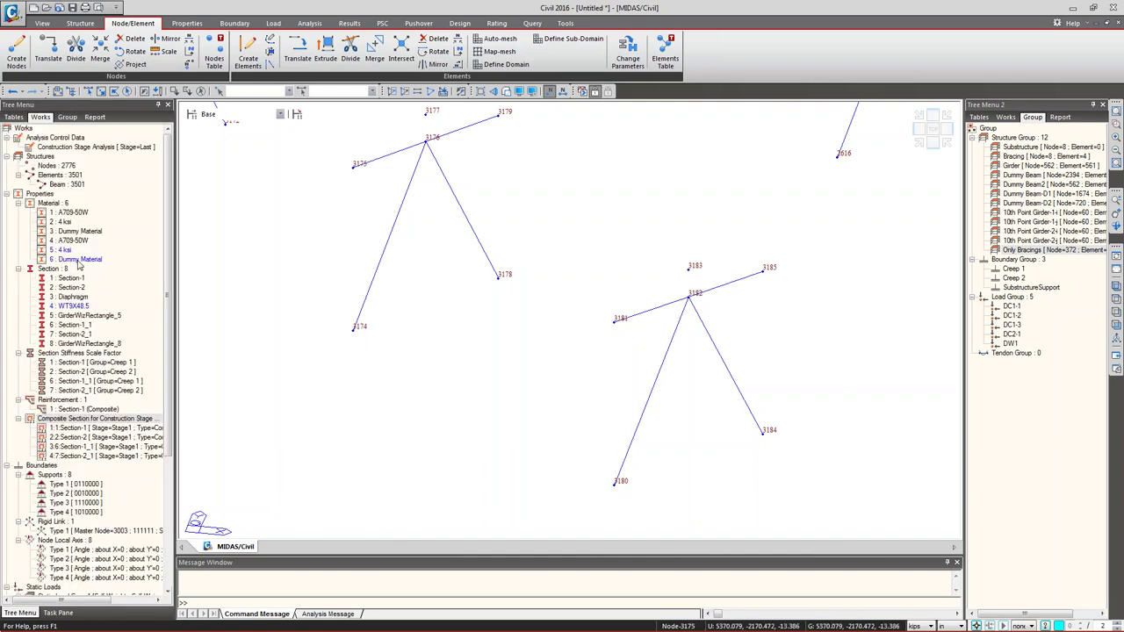
right_click(58, 523)
- Open the Rigid Link table and add a row with master node 3183
click(86, 530)
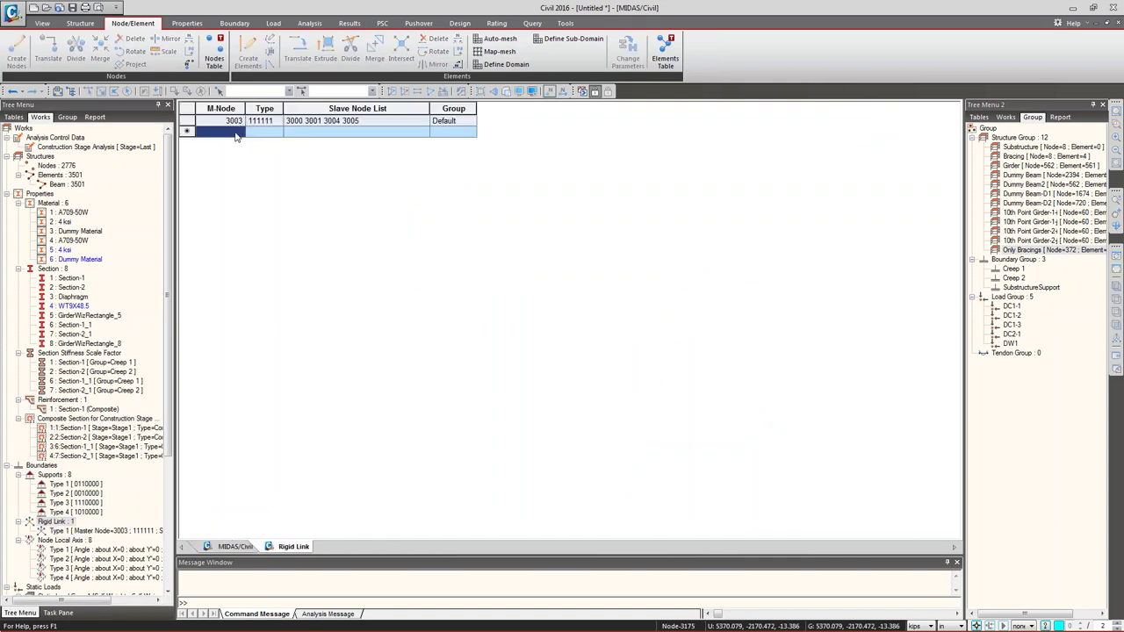
click(230, 547)
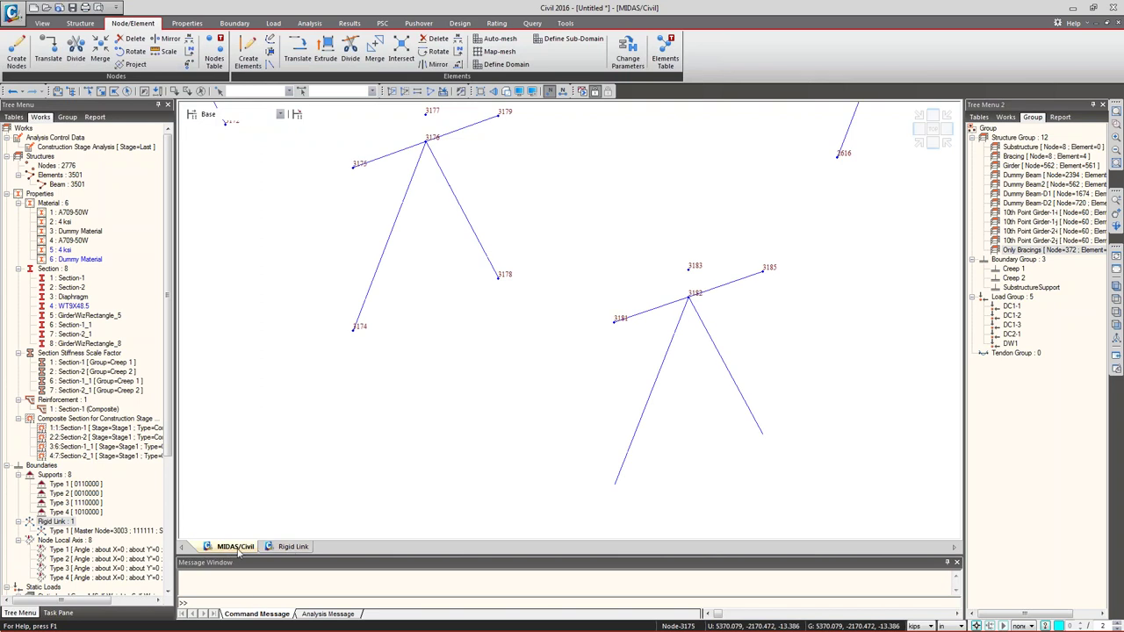
click(292, 546)
text(3183)
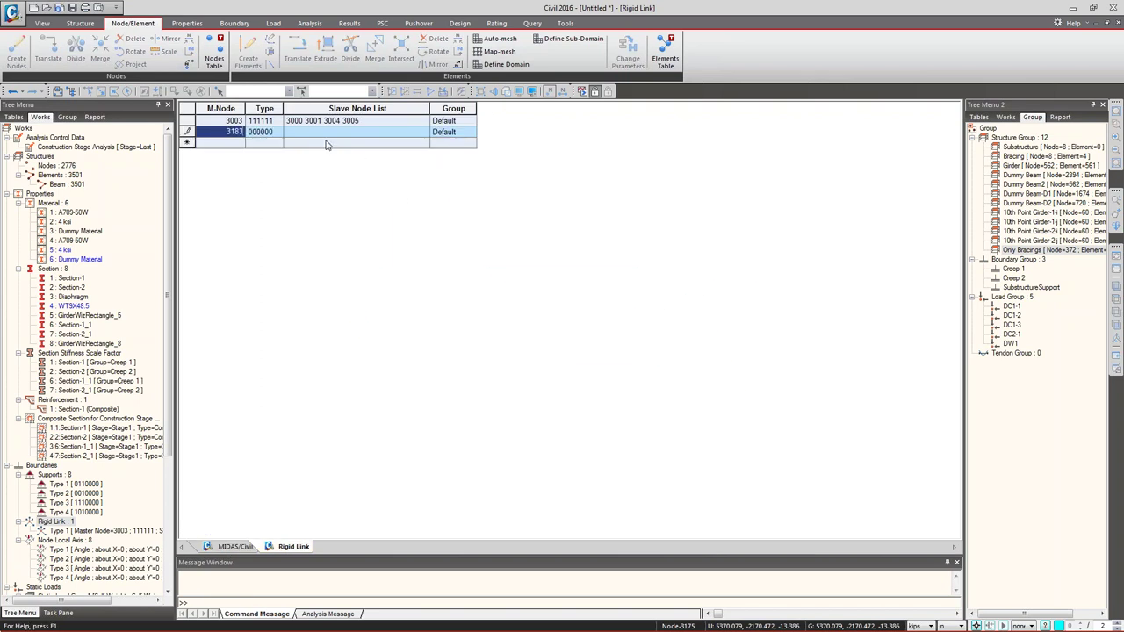
key(Return)
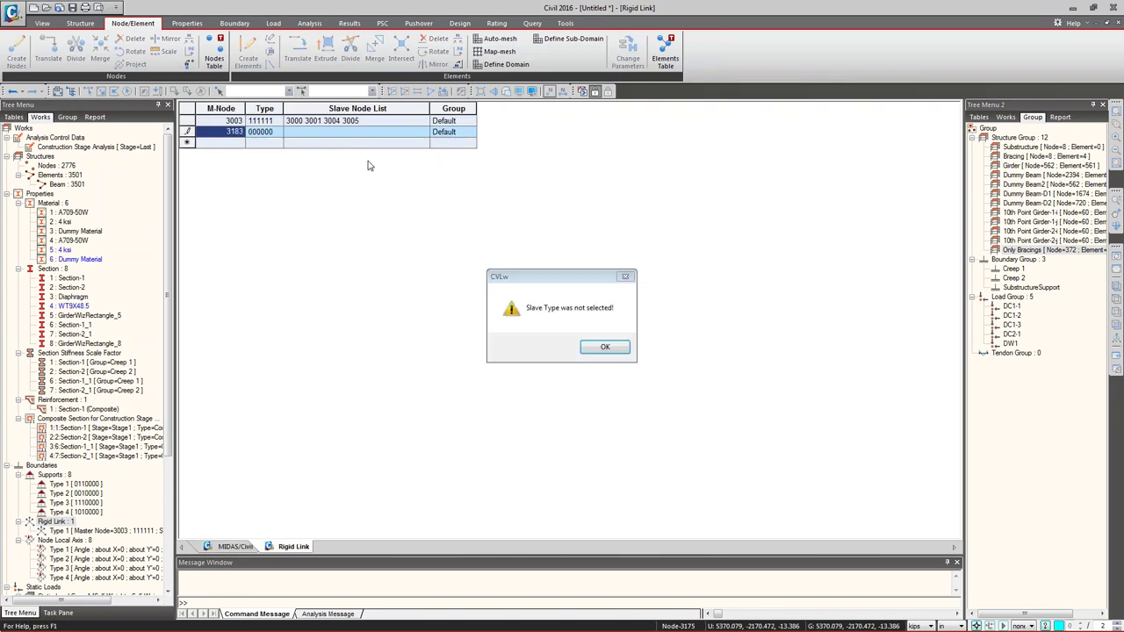
click(603, 348)
- Link all six DOF (DX to RZ, 111111) for that row, then zoom out on the model
click(264, 131)
click(277, 131)
click(251, 142)
click(251, 152)
click(251, 162)
click(251, 170)
click(251, 180)
click(251, 190)
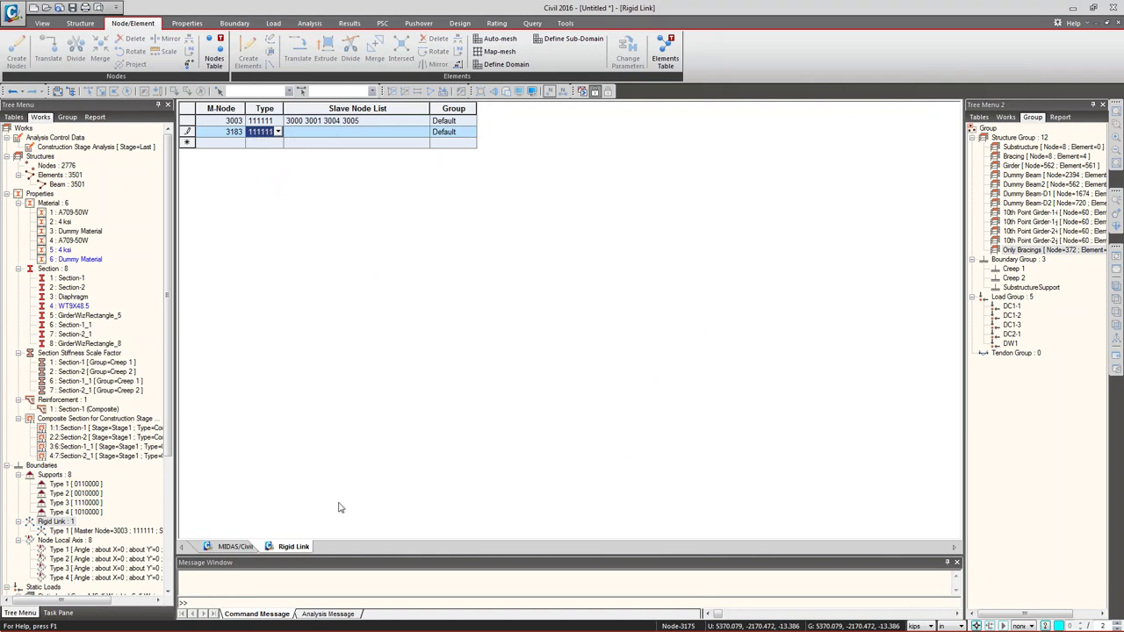
click(223, 545)
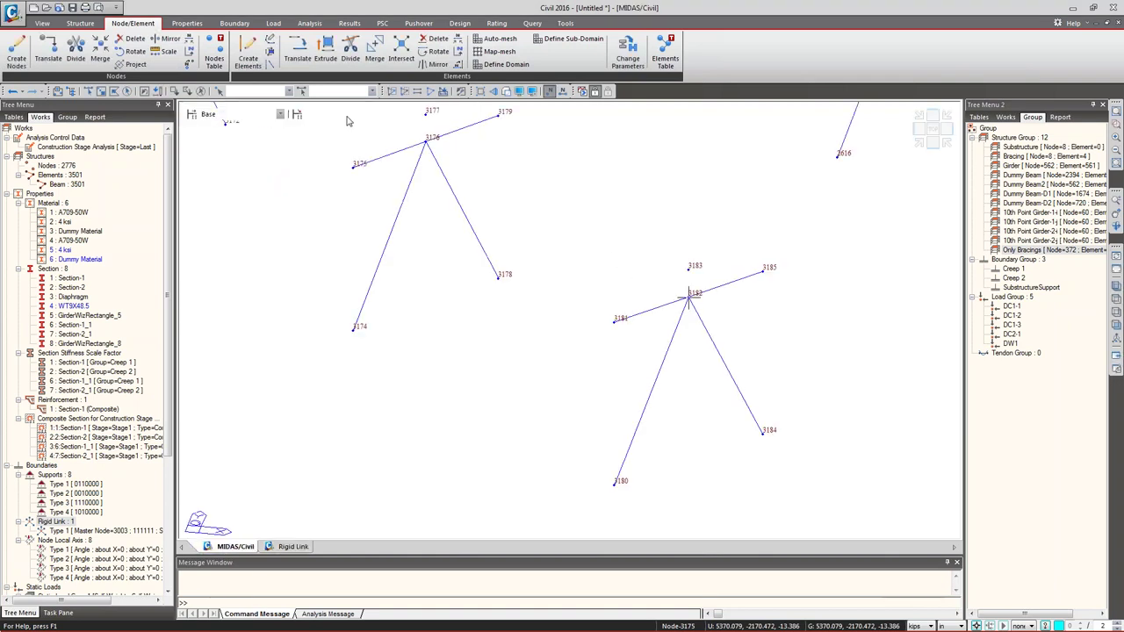
scroll(451, 354, down, 6)
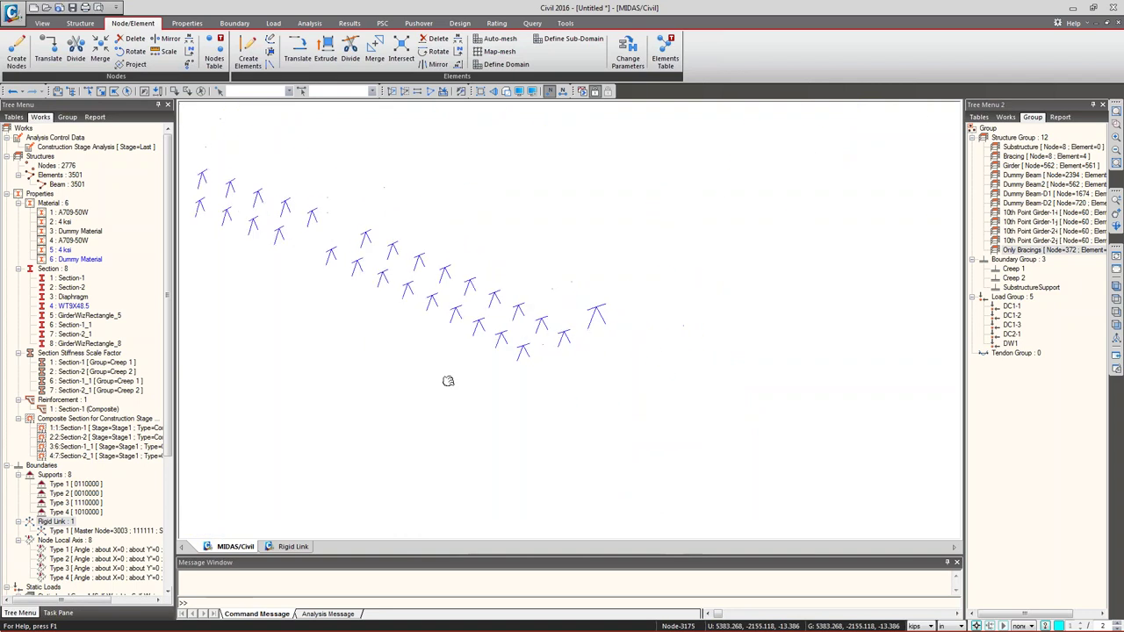
scroll(272, 265, down, 5)
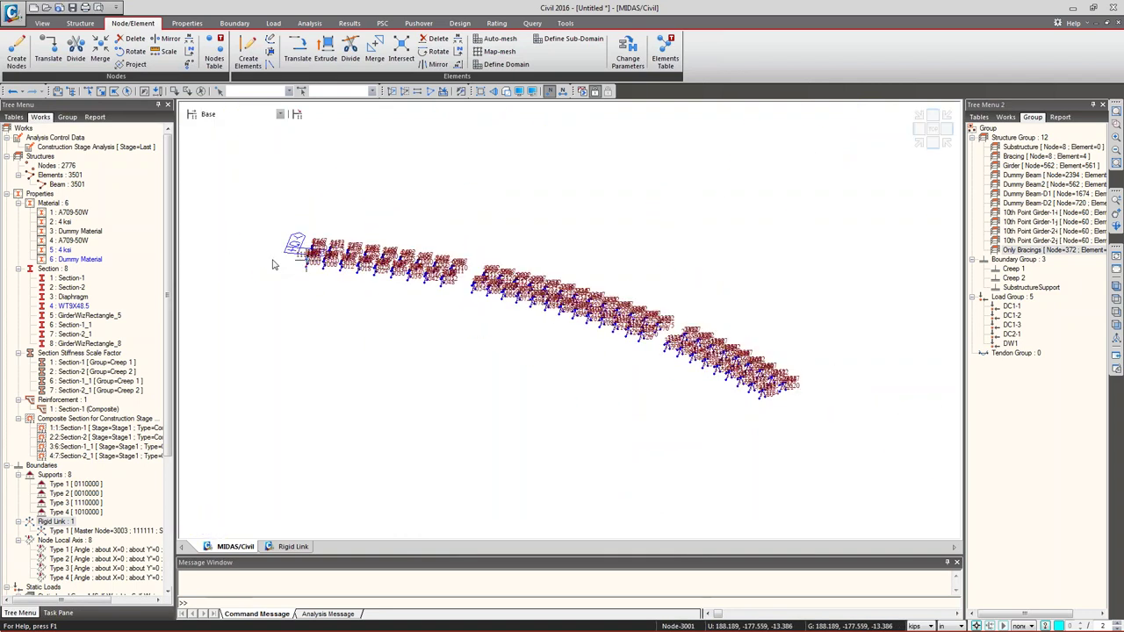
mouse_move(272, 265)
- Orbit to a side elevation and highlight the bracing groups, section 4 and material 1
ctrl+middle_drag(305, 262, 286, 355)
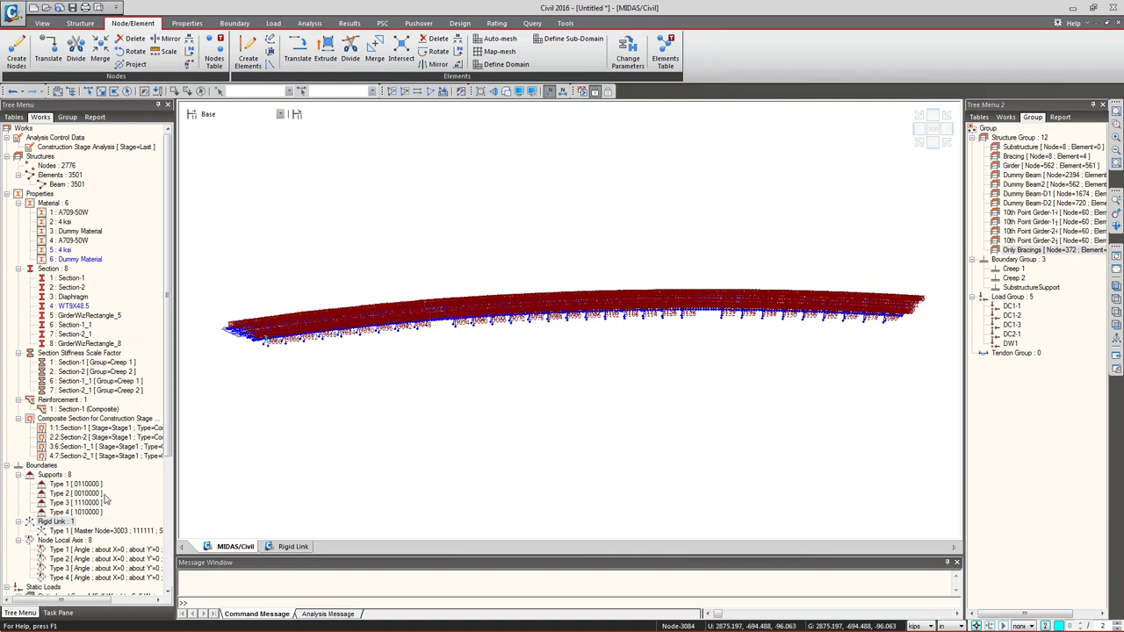
click(88, 532)
right_click(87, 532)
click(286, 362)
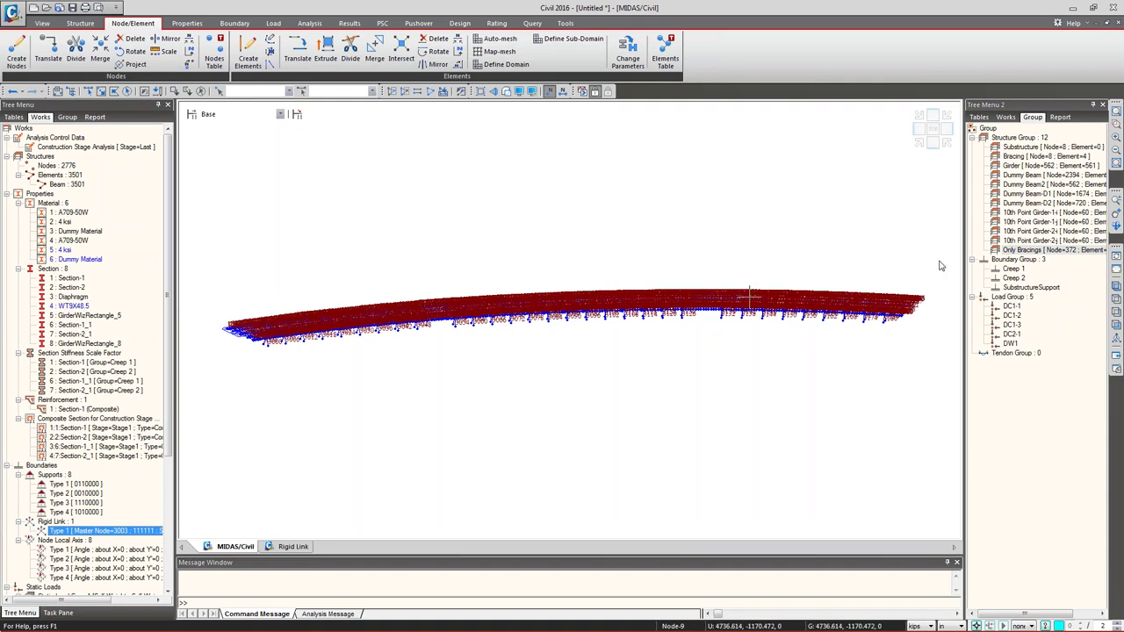
click(1022, 241)
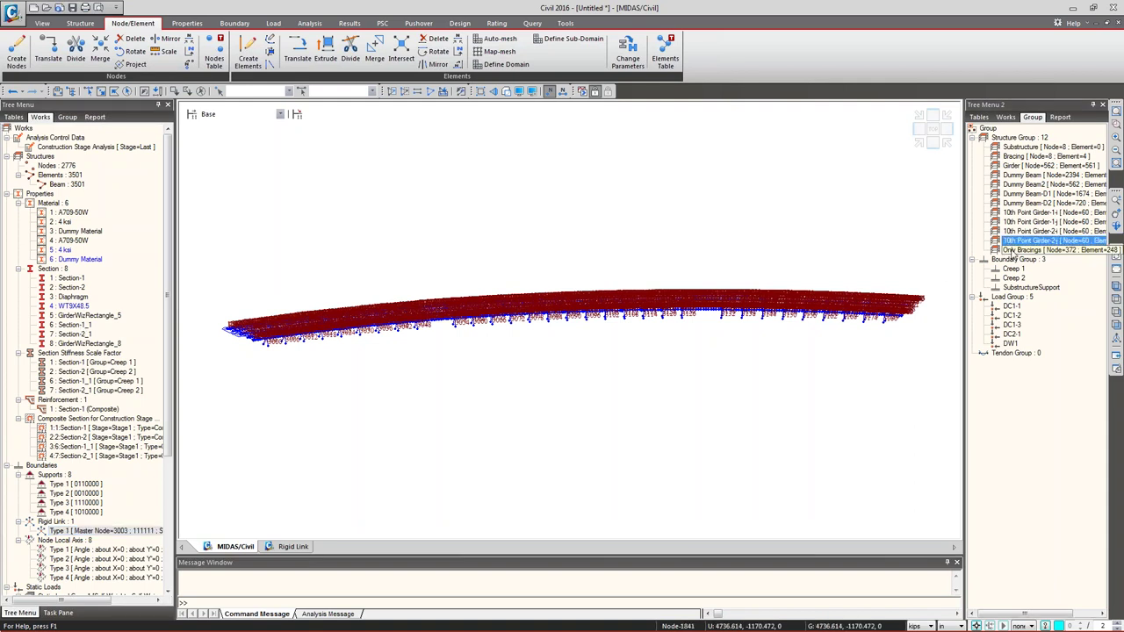
click(549, 91)
click(1024, 251)
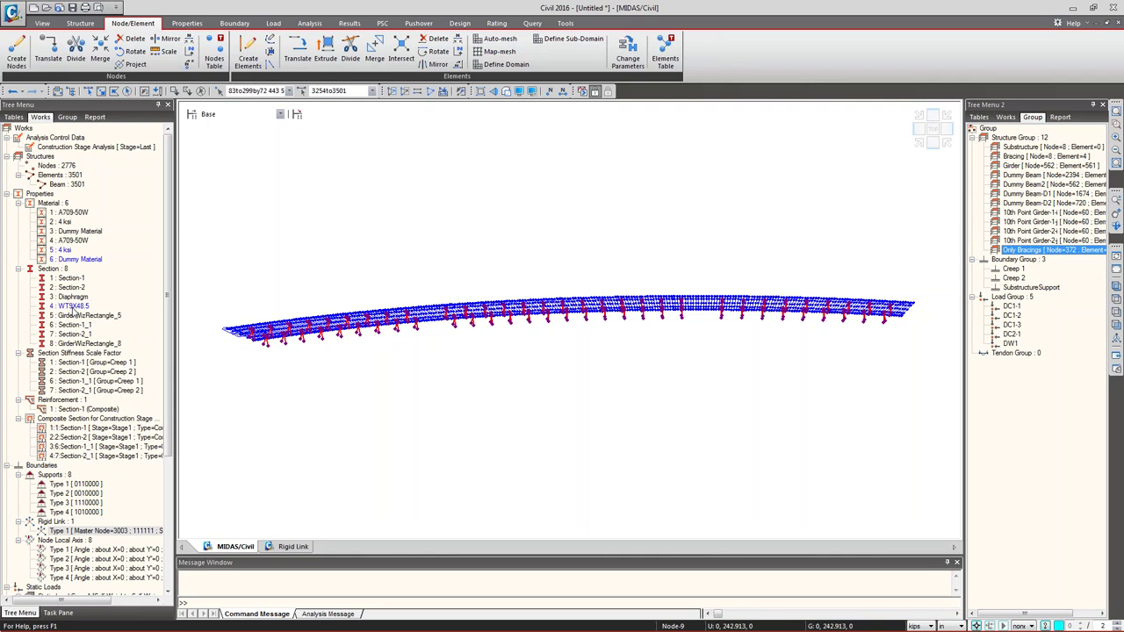
click(70, 308)
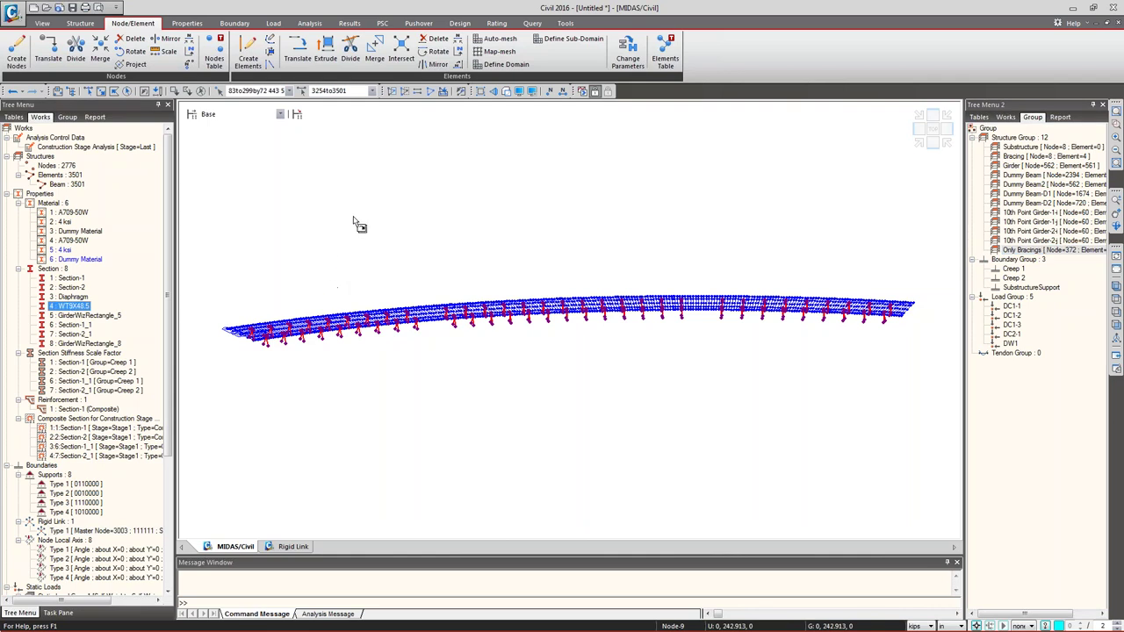
click(60, 175)
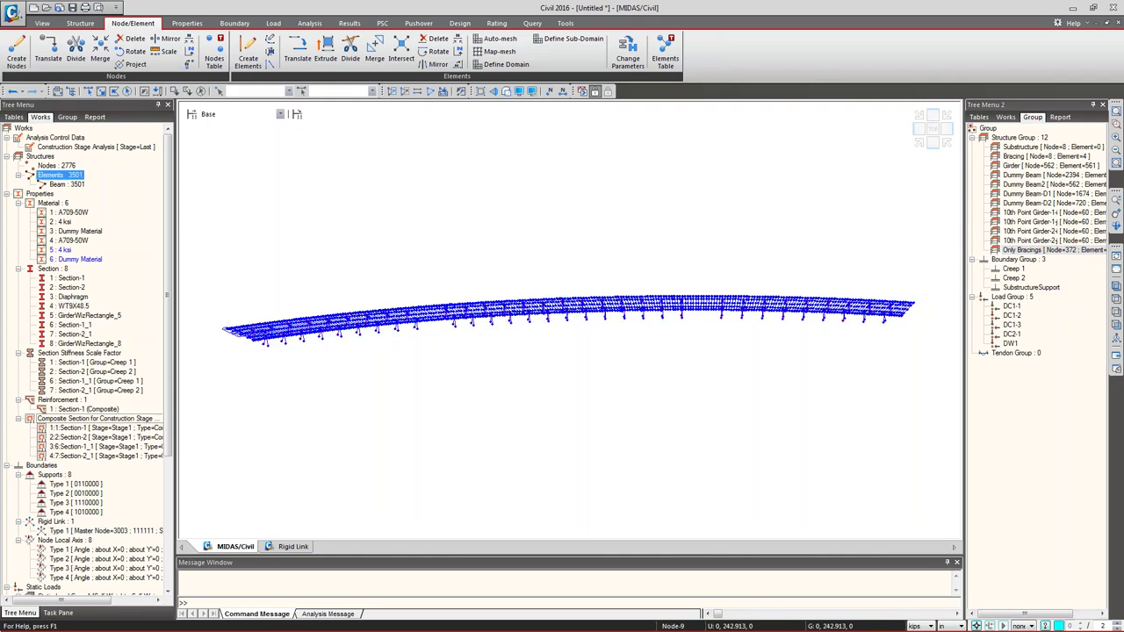
click(73, 240)
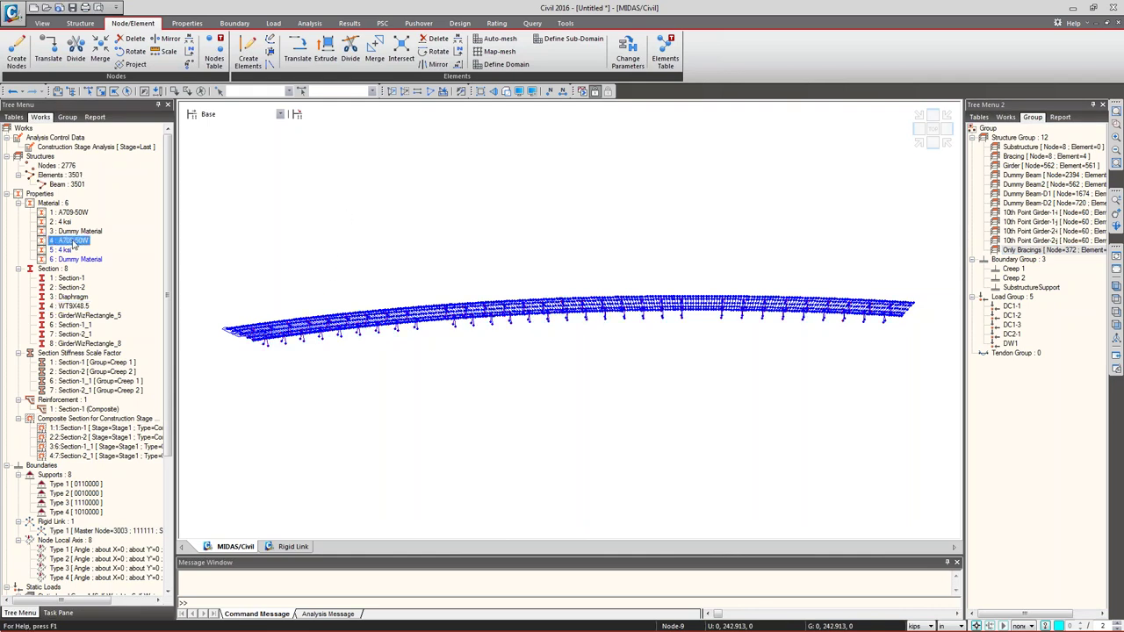
click(77, 211)
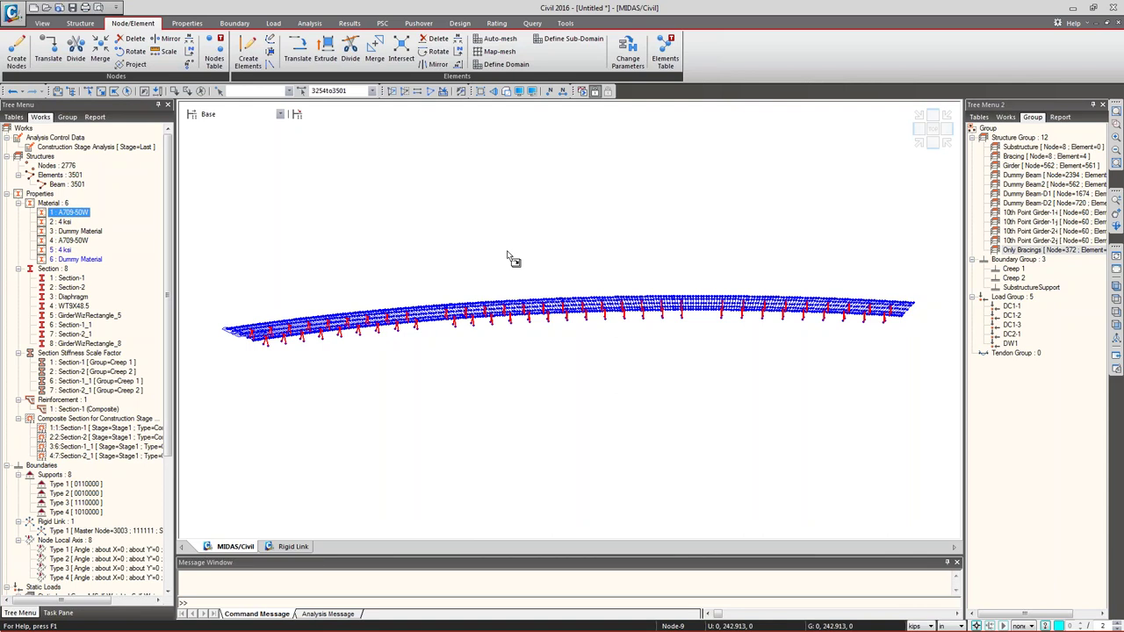
- Delete duplicate materials 4 through 6, A709-50W to Dummy Material
click(70, 240)
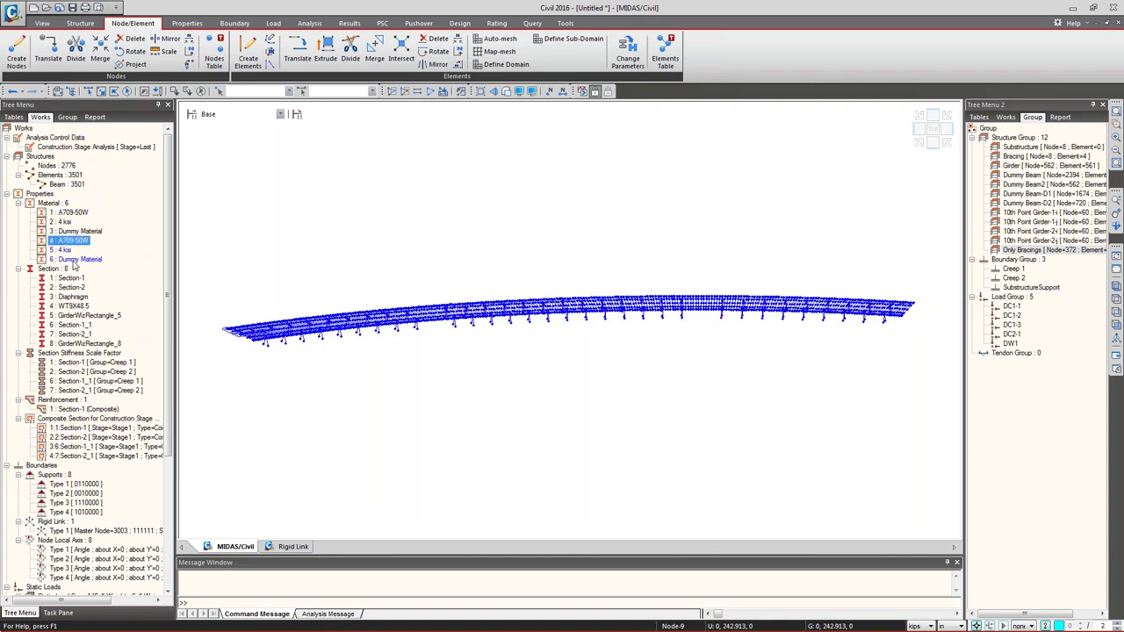
shift+click(74, 261)
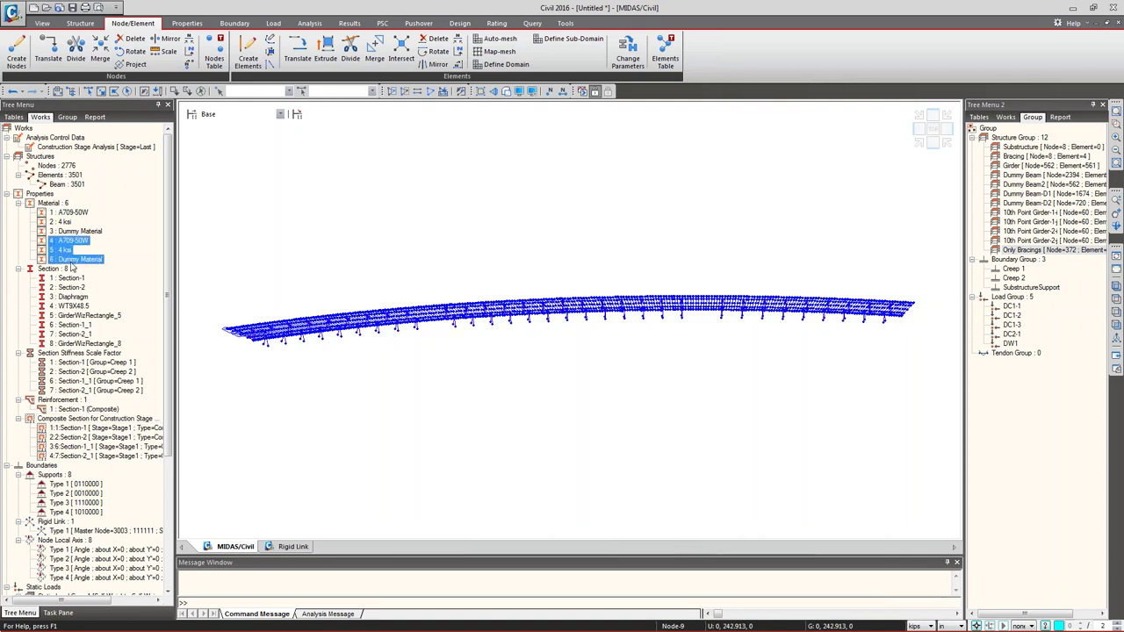
right_click(73, 264)
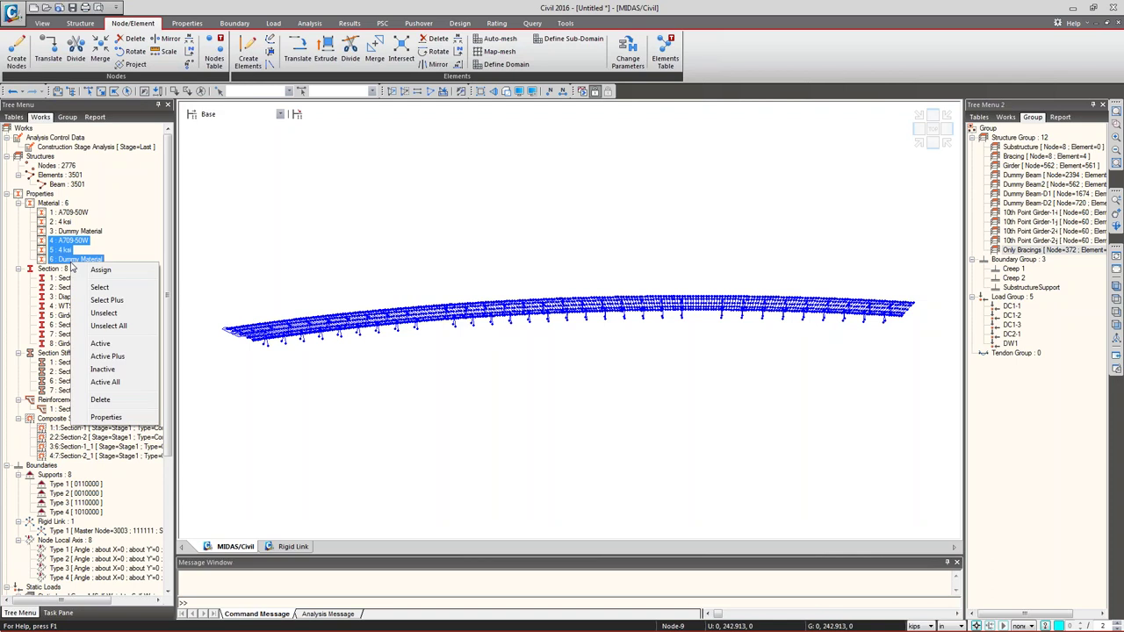
click(114, 403)
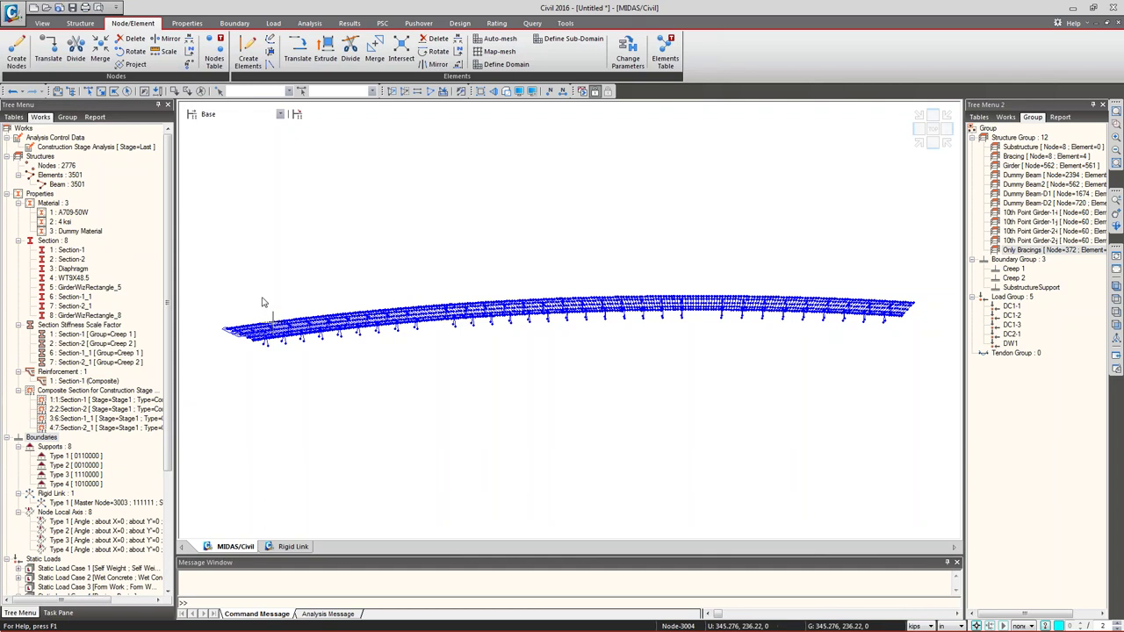
mouse_move(288, 301)
- Open Stage1's composition and close the construction stage list without changes
click(191, 116)
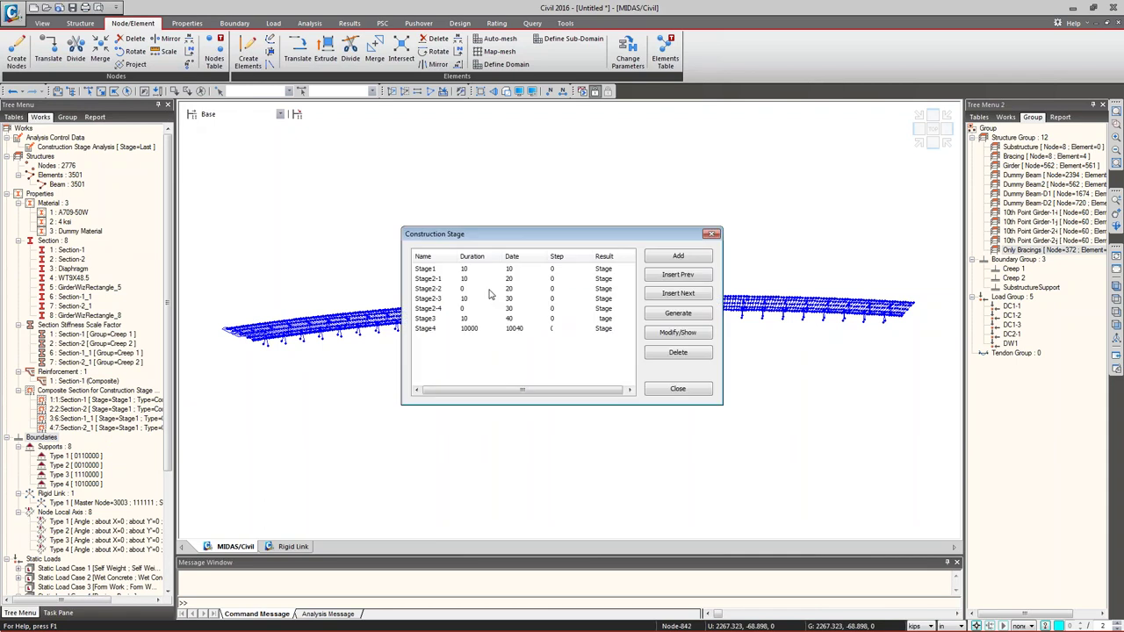
double_click(430, 273)
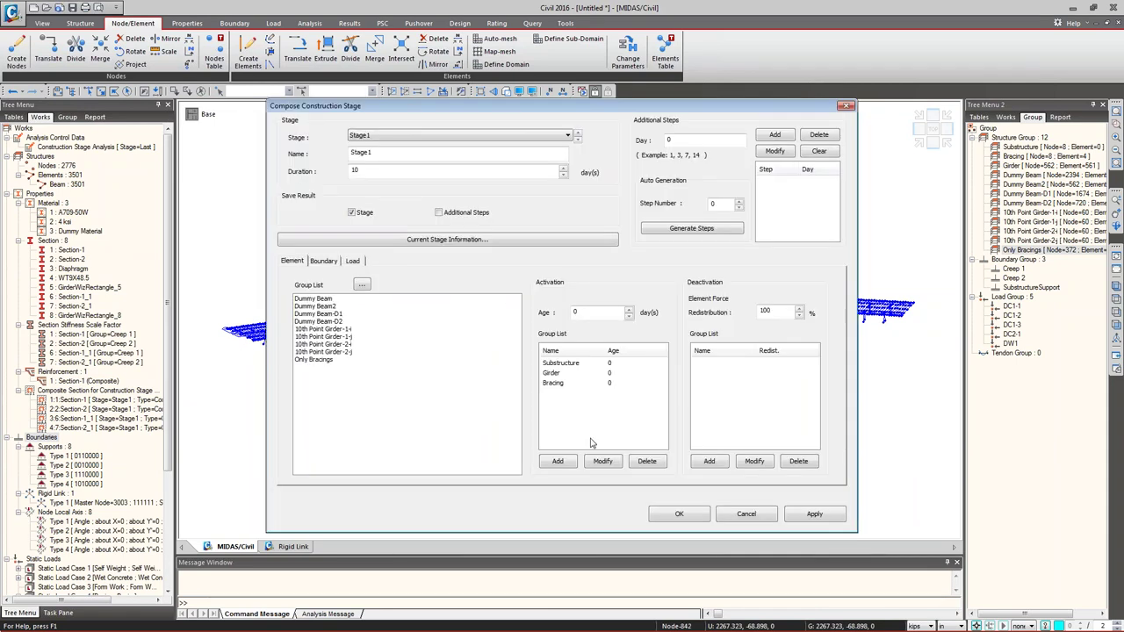
click(766, 519)
click(678, 389)
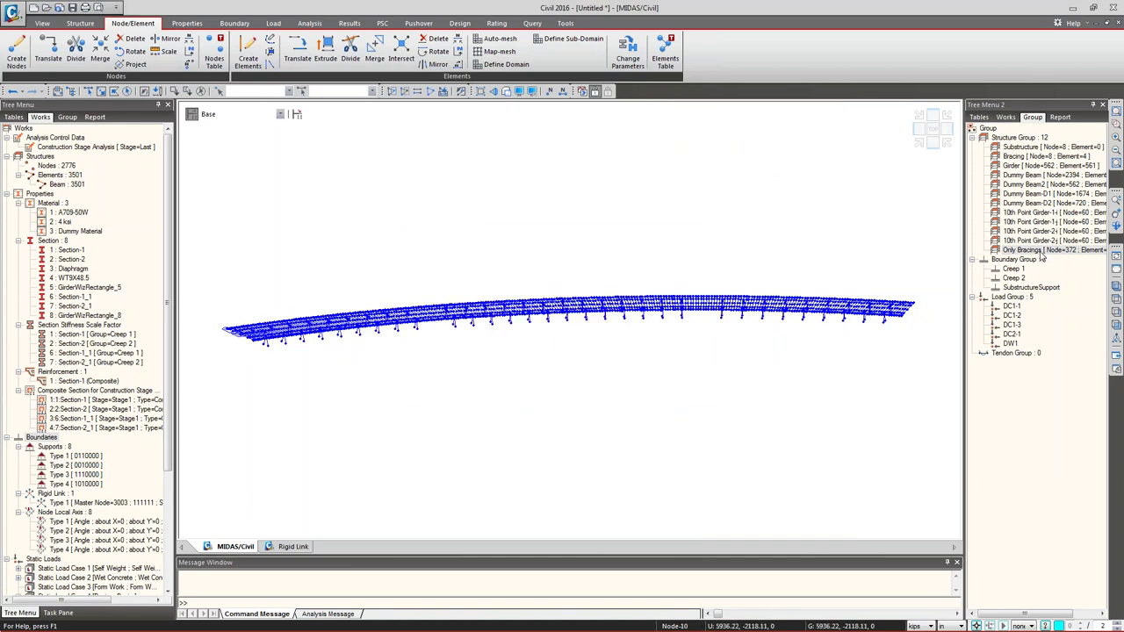
click(67, 117)
click(191, 114)
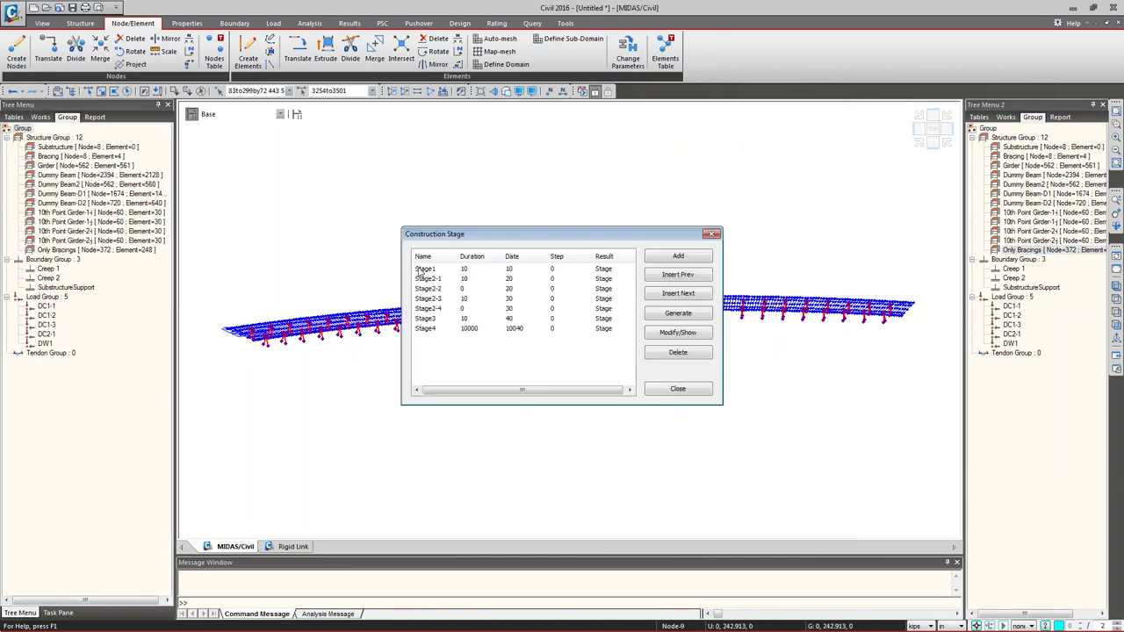
click(711, 234)
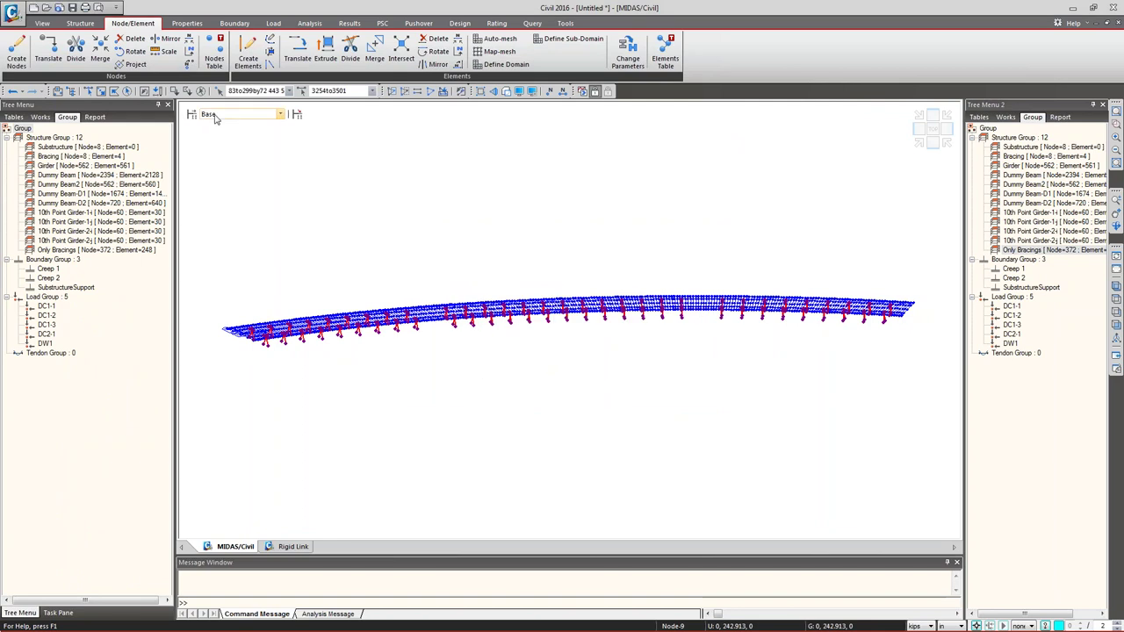
- Reopen Stage1, apply its composition, and close the construction stage list
click(191, 114)
double_click(426, 268)
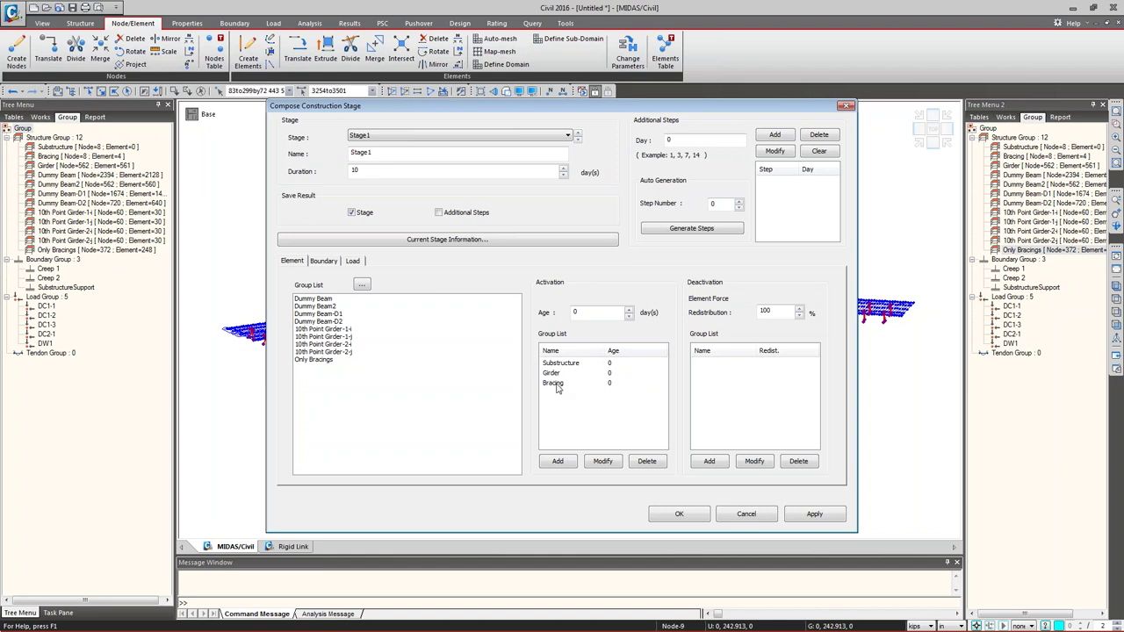
click(814, 514)
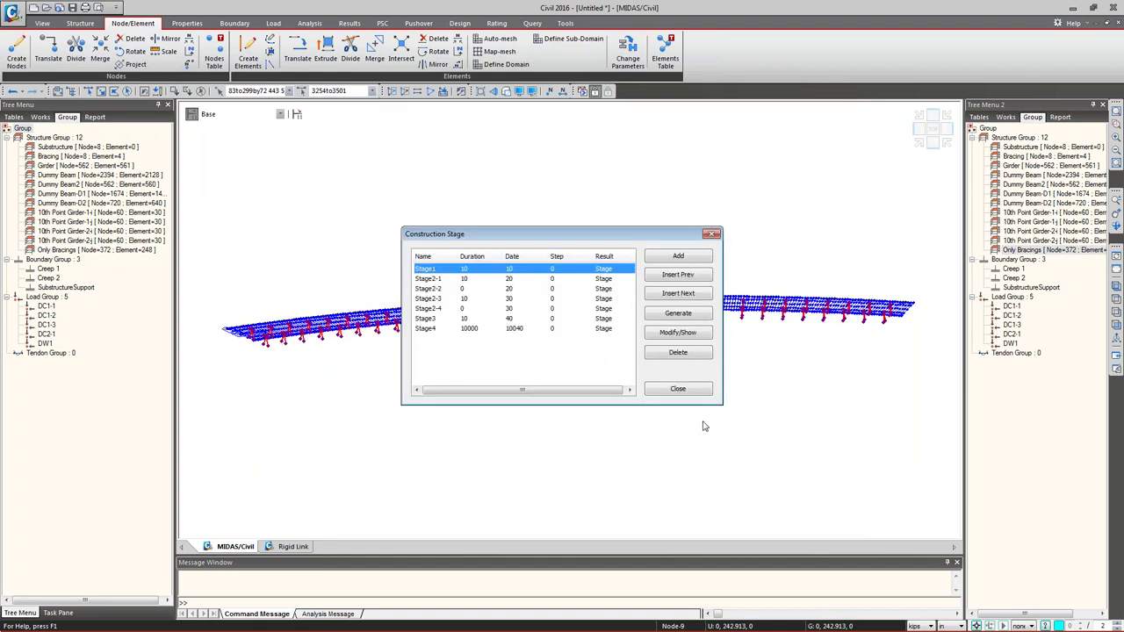
click(685, 393)
- Assign Plus the selected members to the Bracing group and review Stage1's boundary groups
right_click(74, 156)
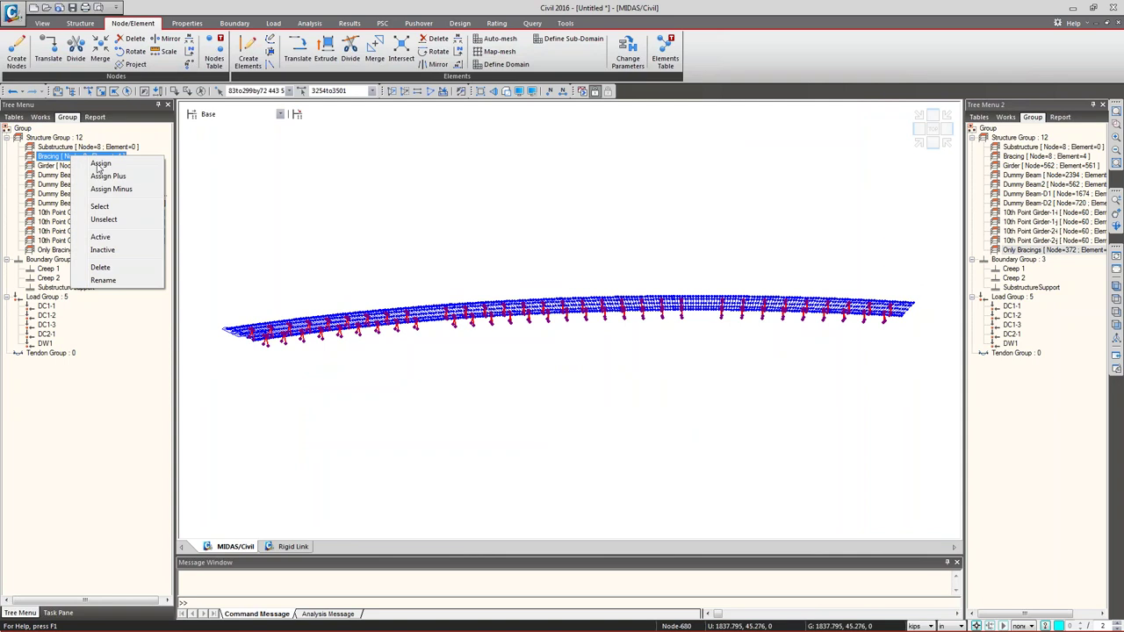
click(112, 176)
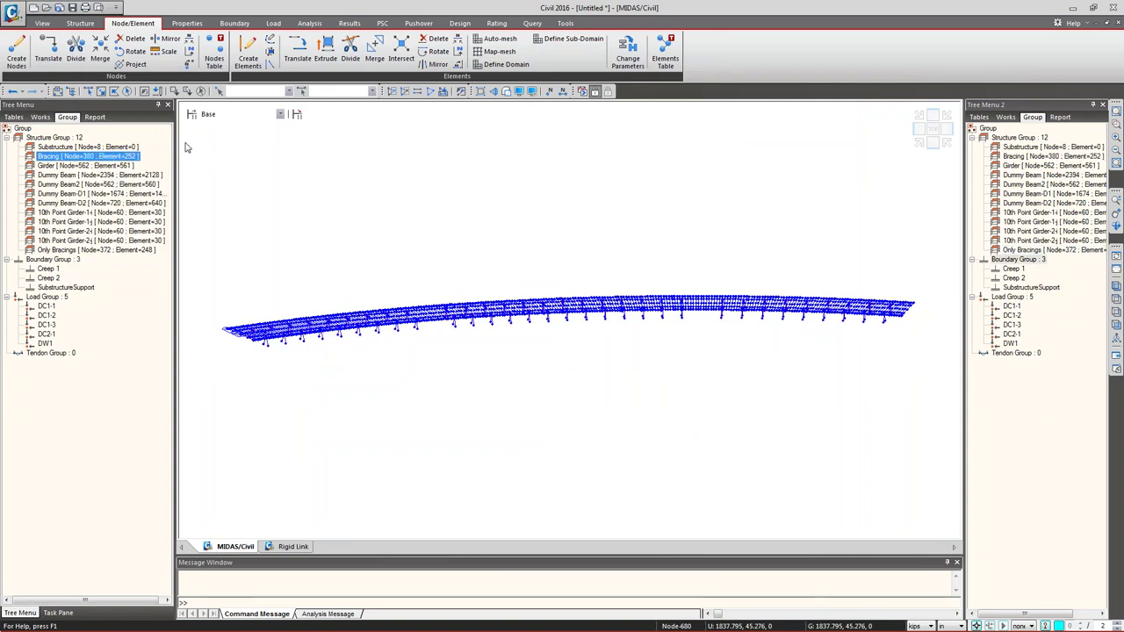
click(193, 115)
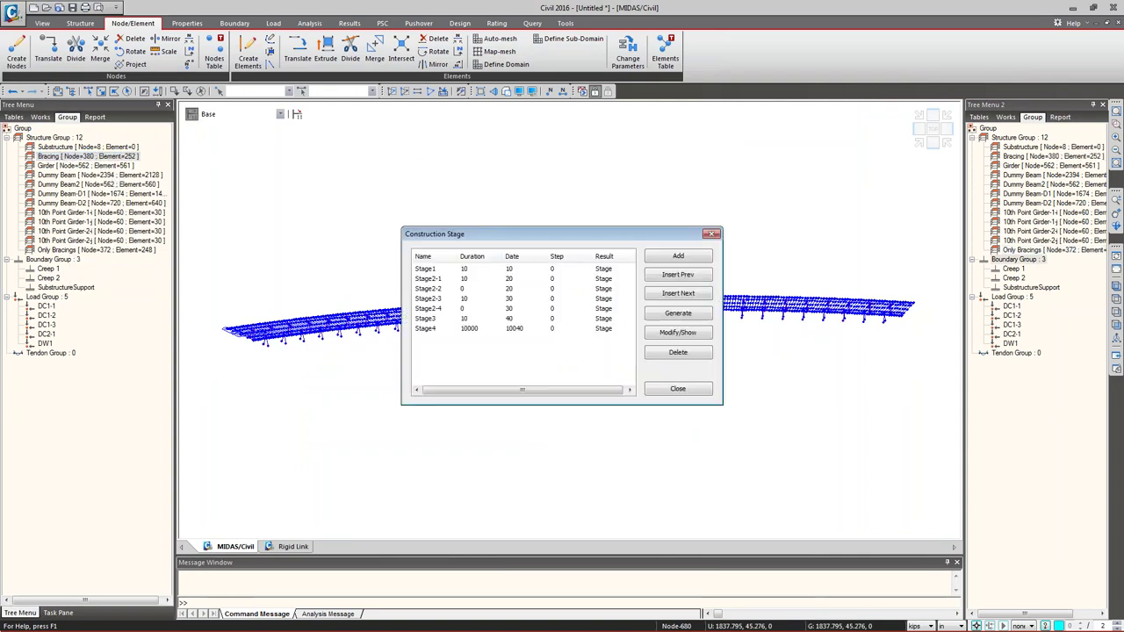
double_click(511, 270)
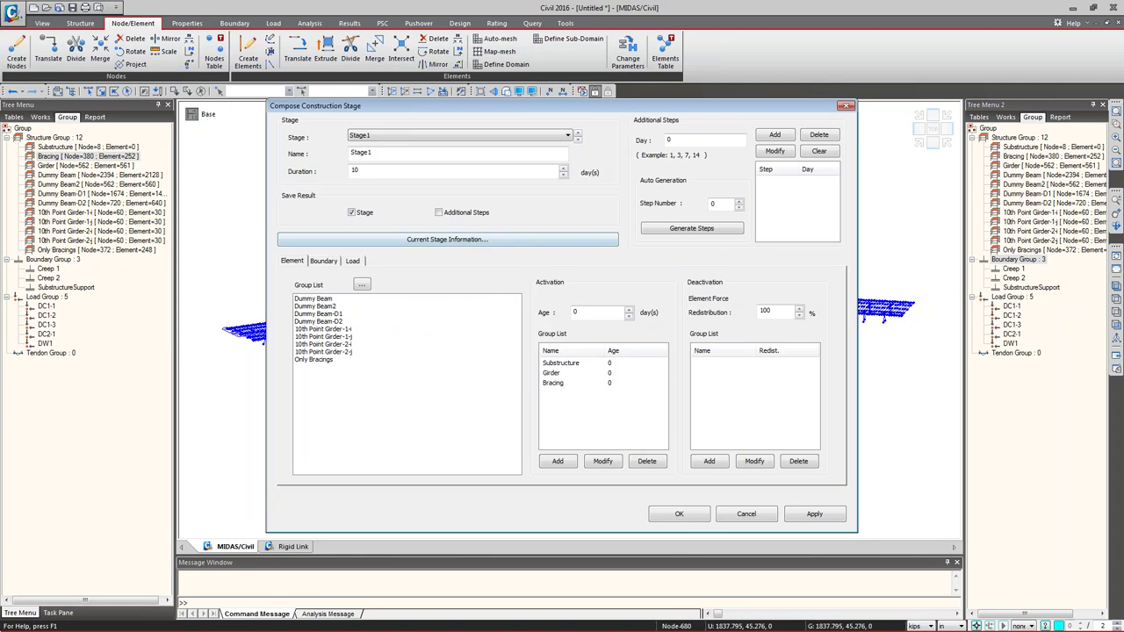
click(337, 263)
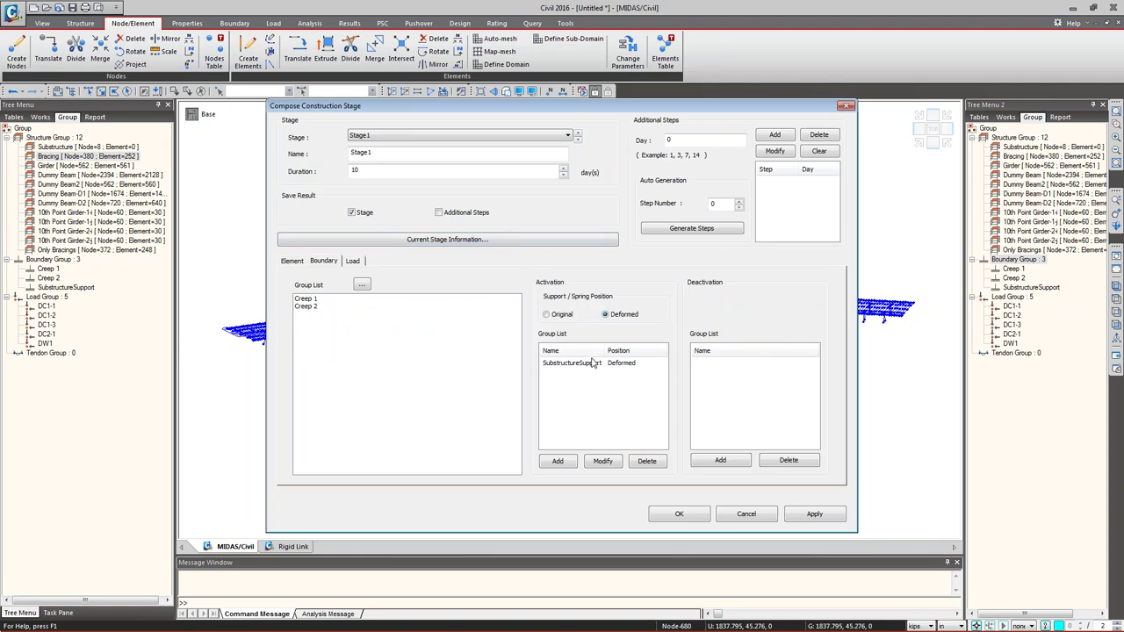
- Leave Stage1 unchanged, close the stage list, and select the Only Bracings group
click(746, 514)
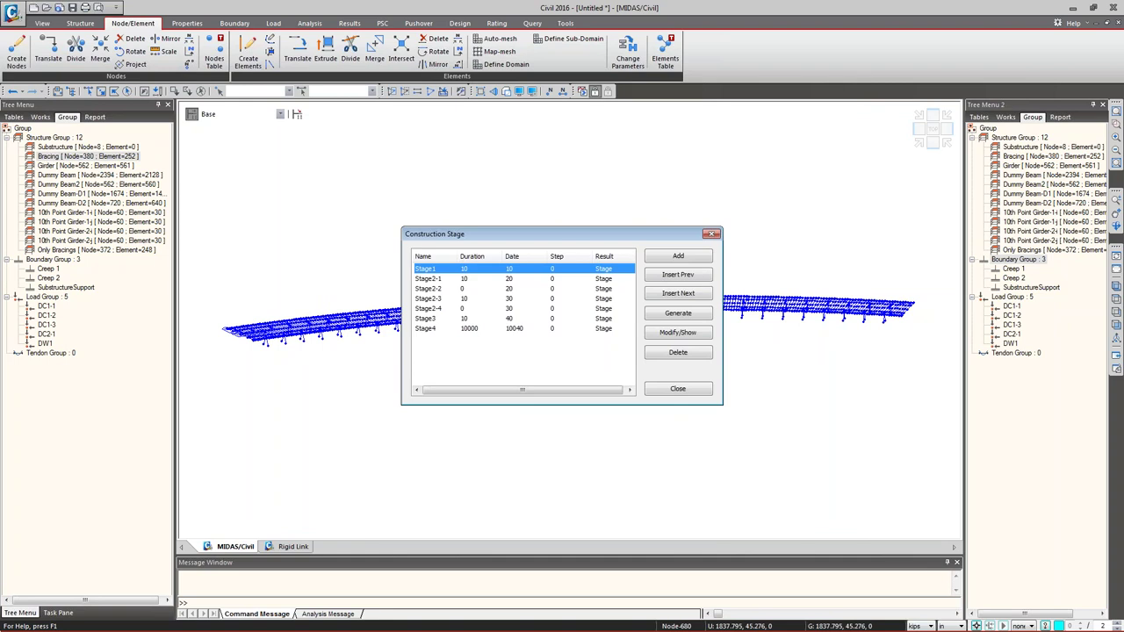
click(676, 388)
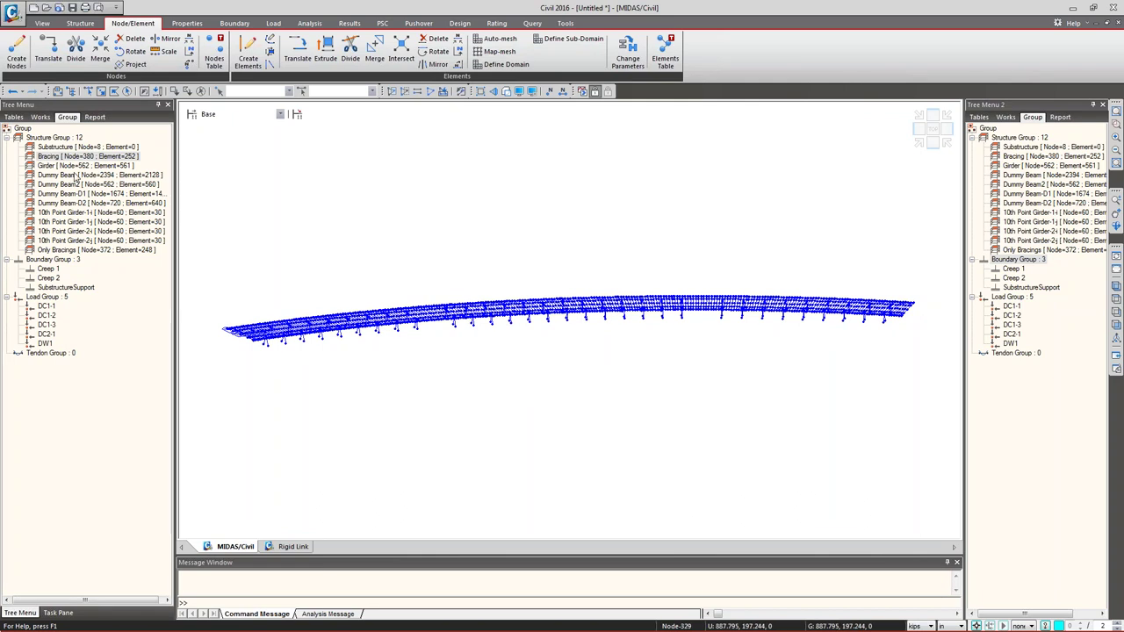
double_click(1033, 250)
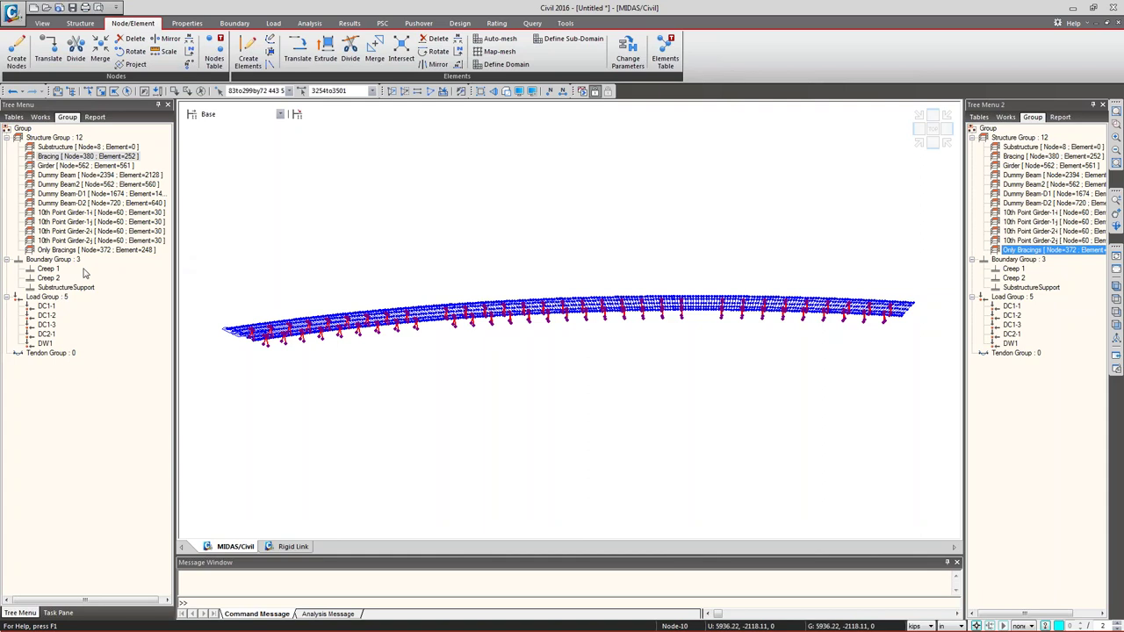
right_click(65, 289)
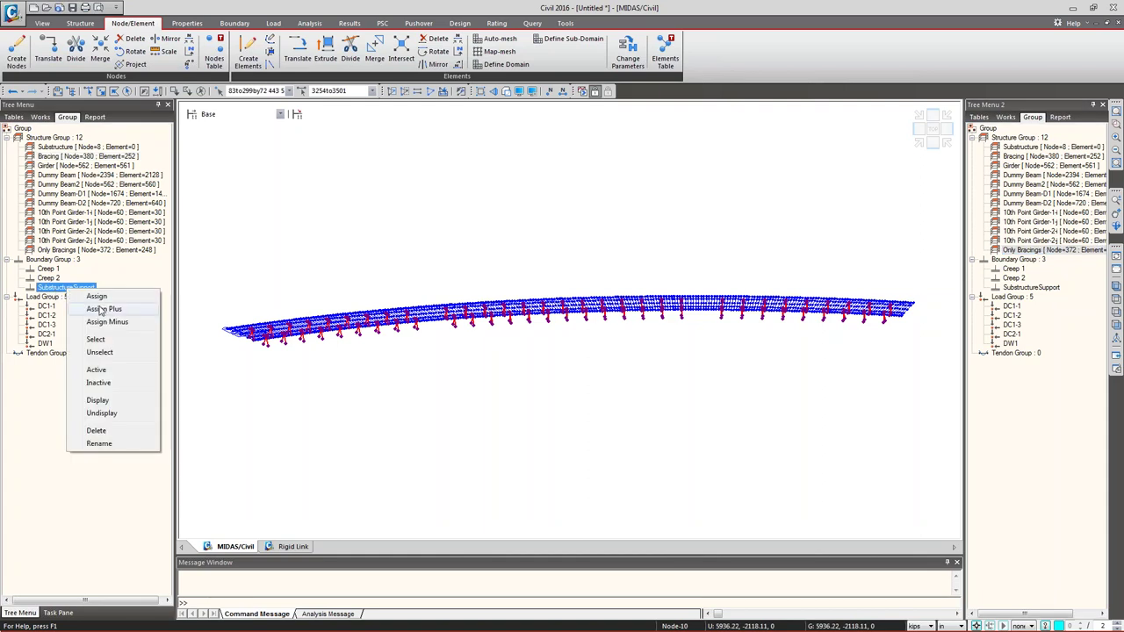
click(102, 314)
click(527, 402)
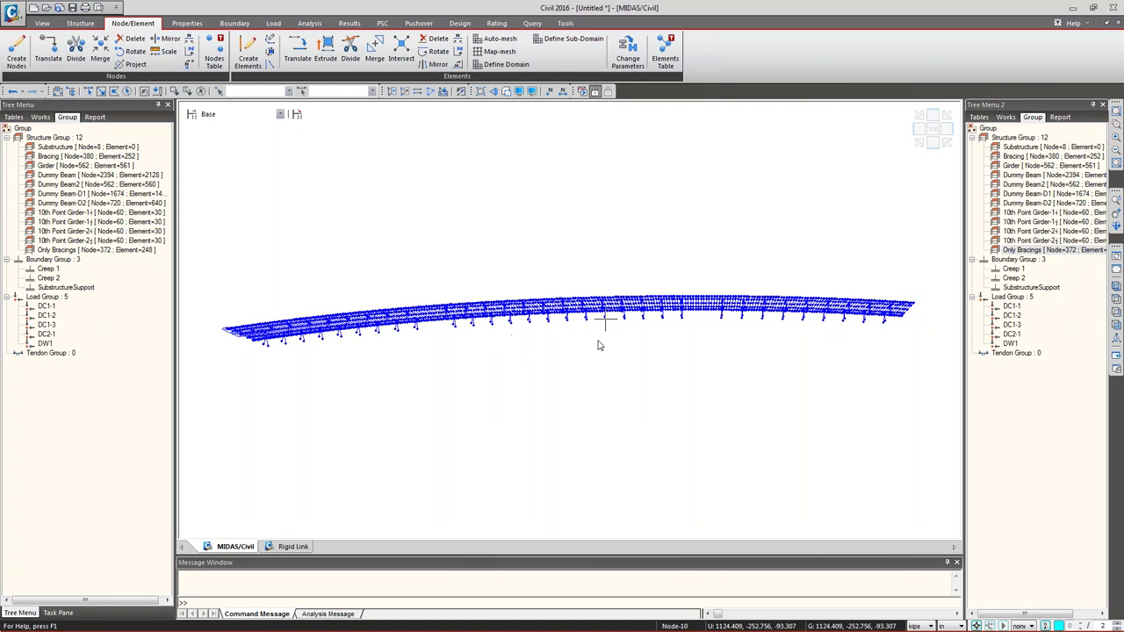
right_click(59, 291)
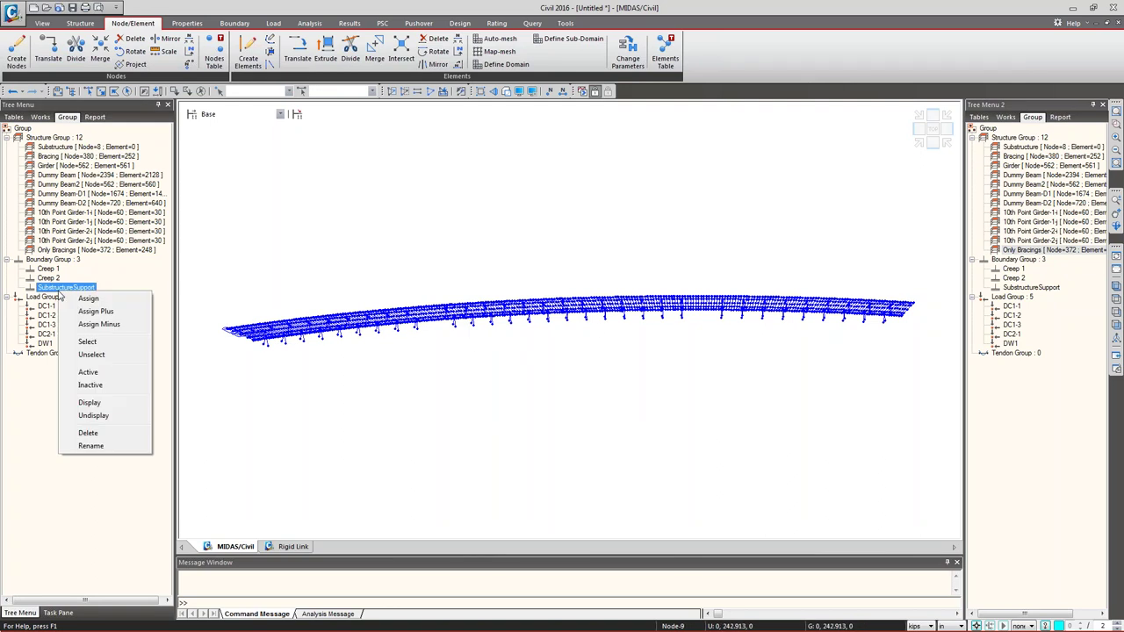
click(102, 313)
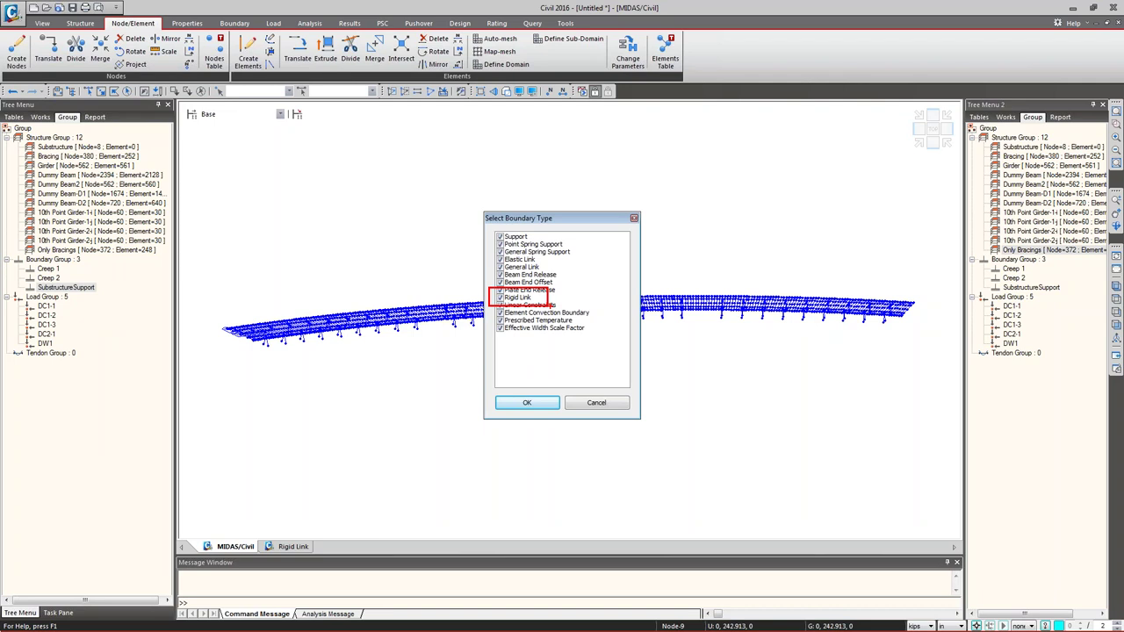
click(595, 402)
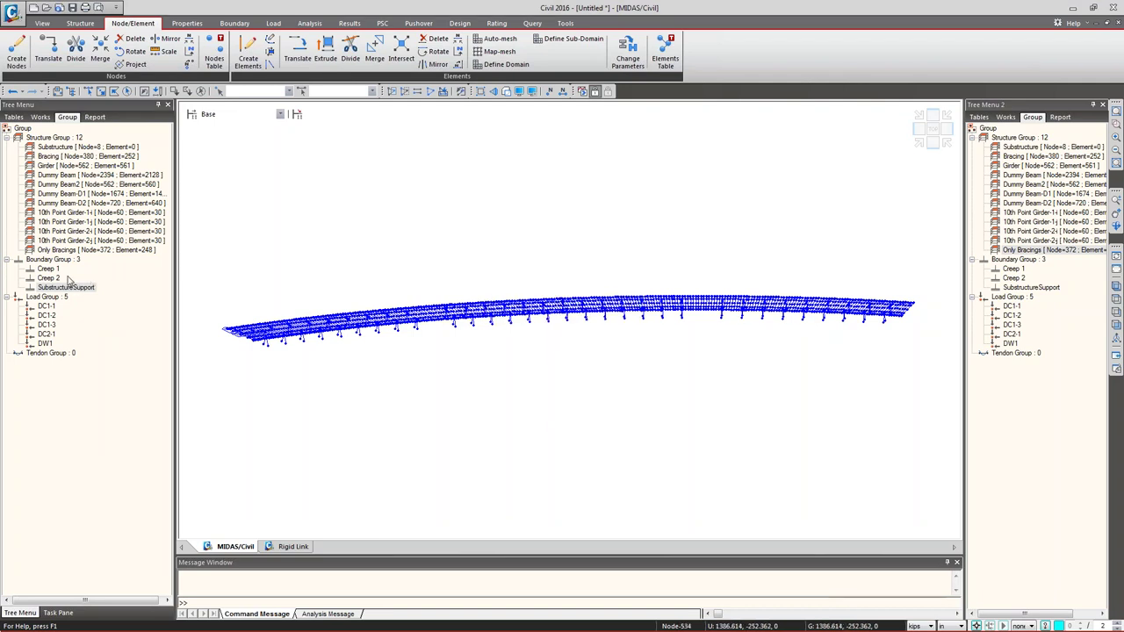
- In the Works tree, collapse Construction Stage, Static Loads and Boundaries, and show Traffic Line Lanes
click(41, 117)
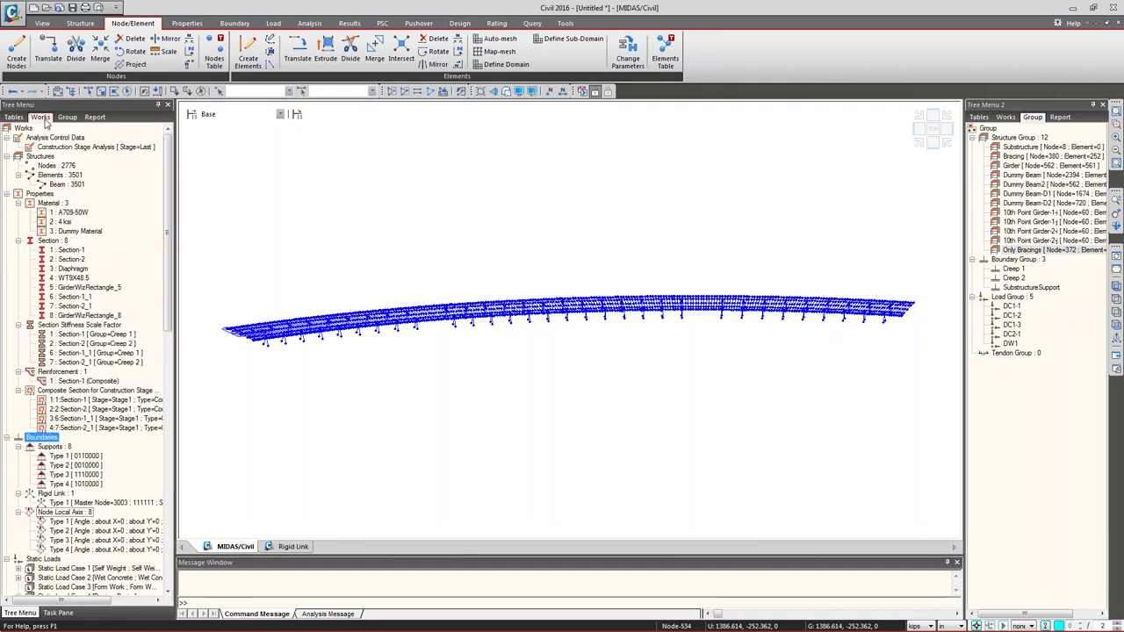
drag(170, 302, 170, 418)
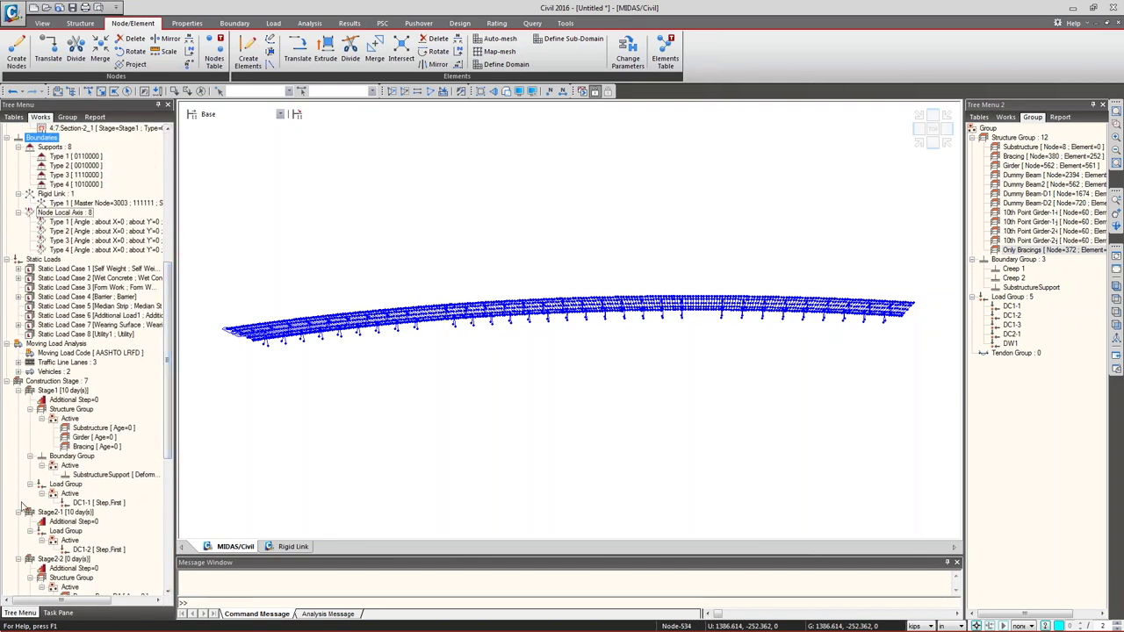
click(15, 382)
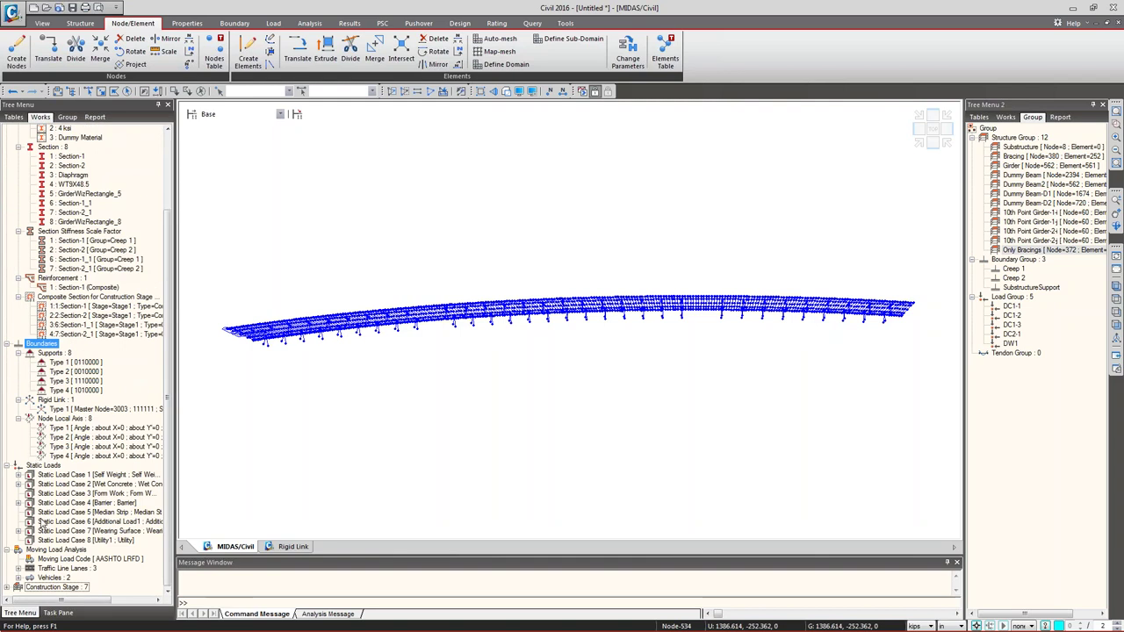
click(8, 465)
click(8, 420)
click(19, 475)
click(69, 475)
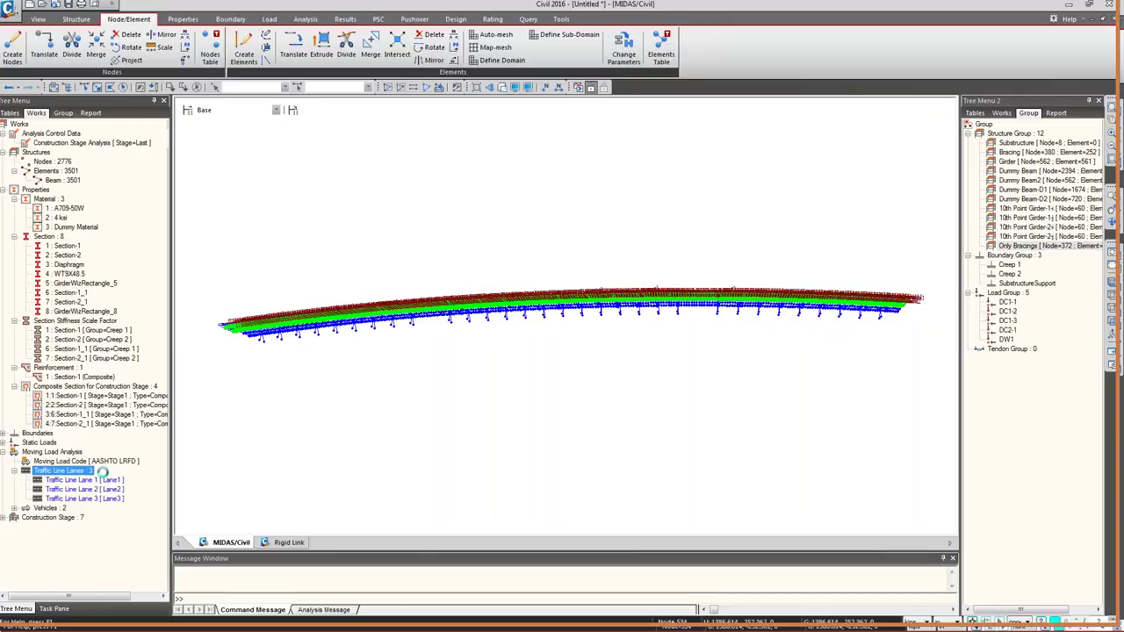
- In top view, review Lane1's properties, including lane width 120, and confirm
click(1116, 300)
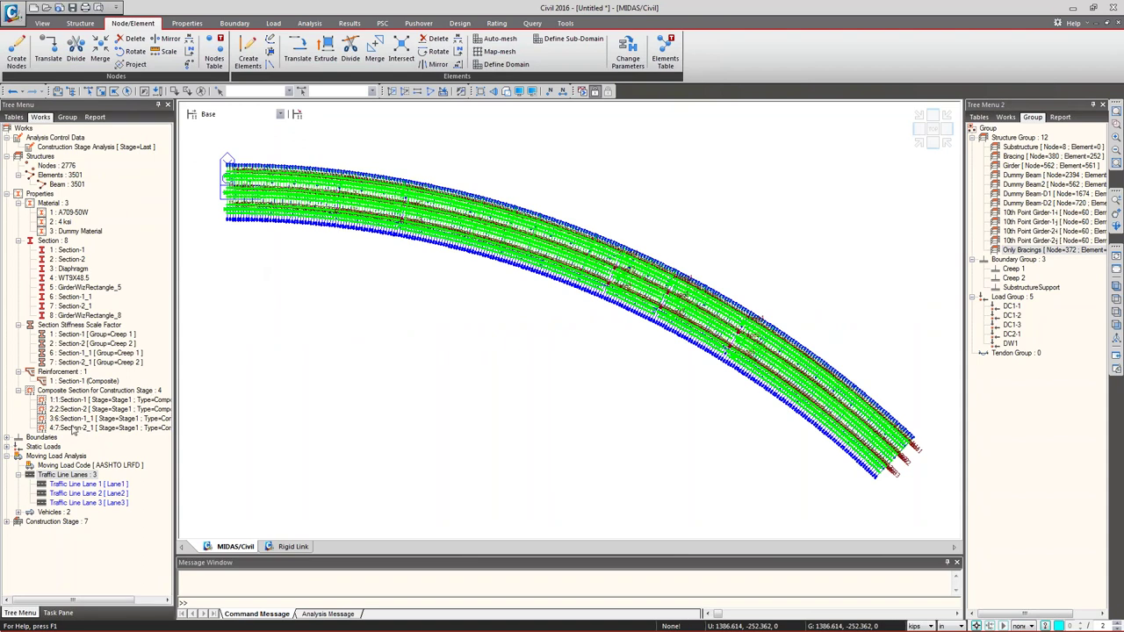
click(74, 486)
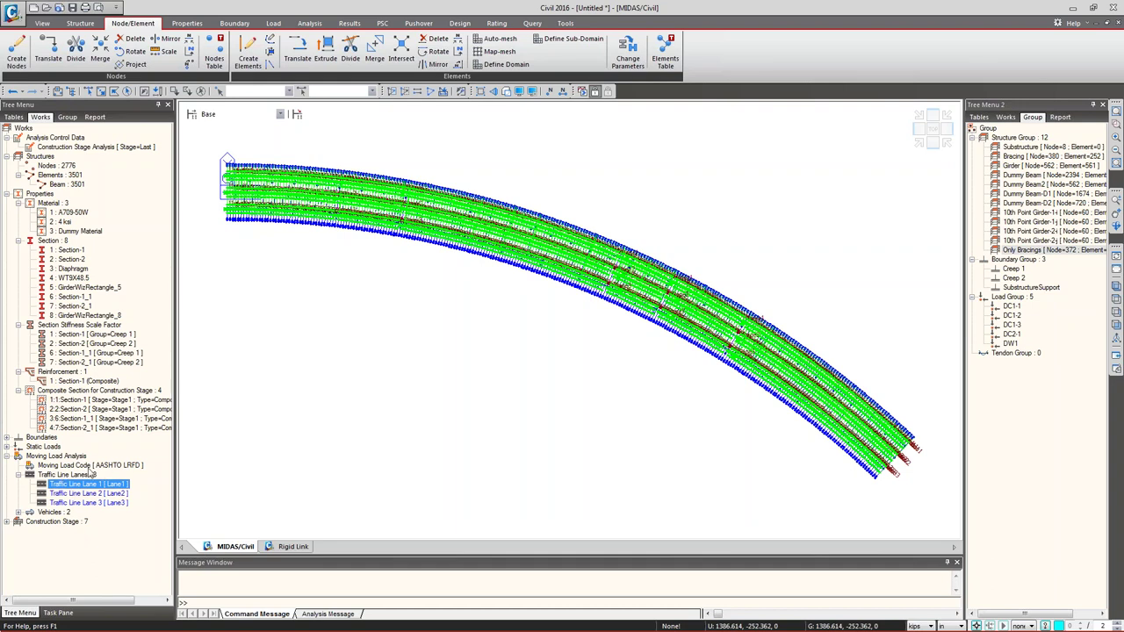
right_click(78, 484)
click(88, 537)
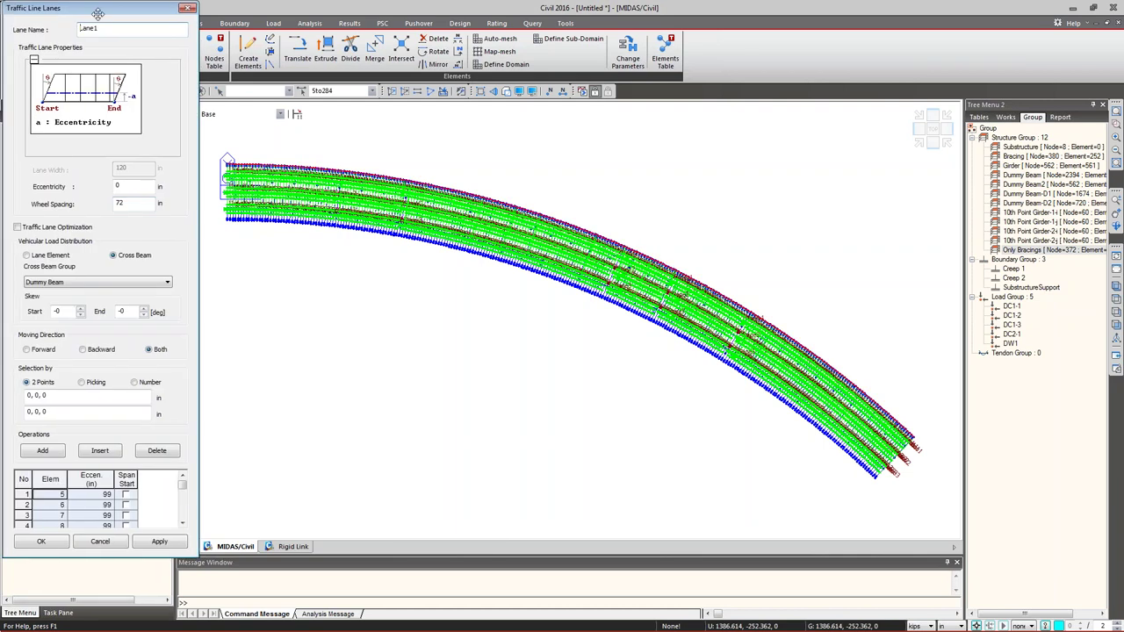
click(207, 248)
click(207, 249)
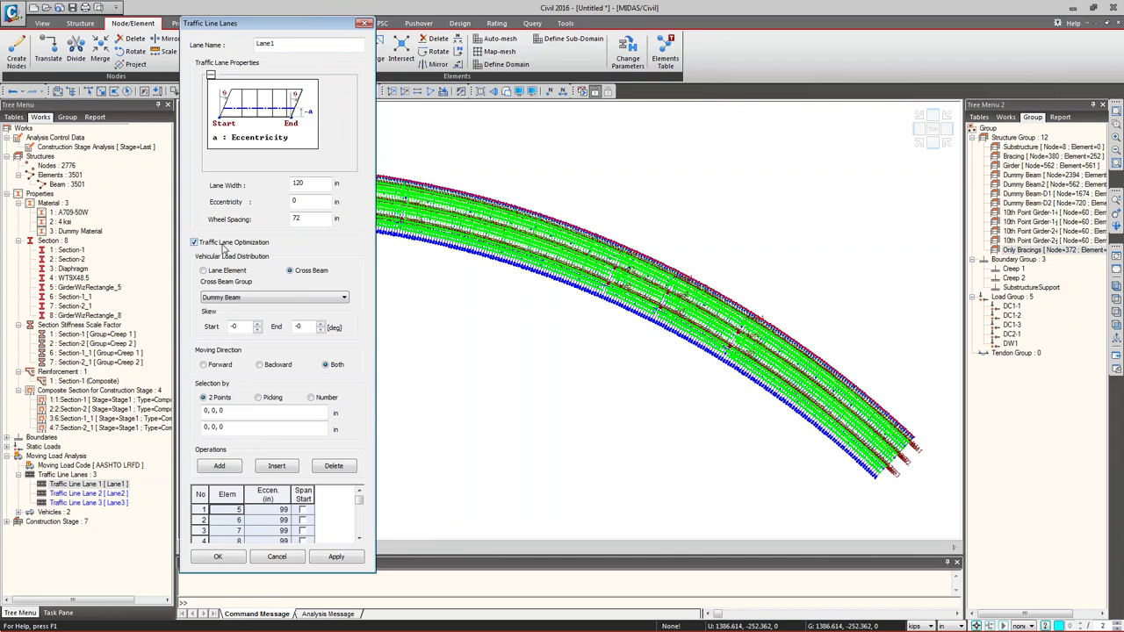
double_click(298, 182)
click(288, 556)
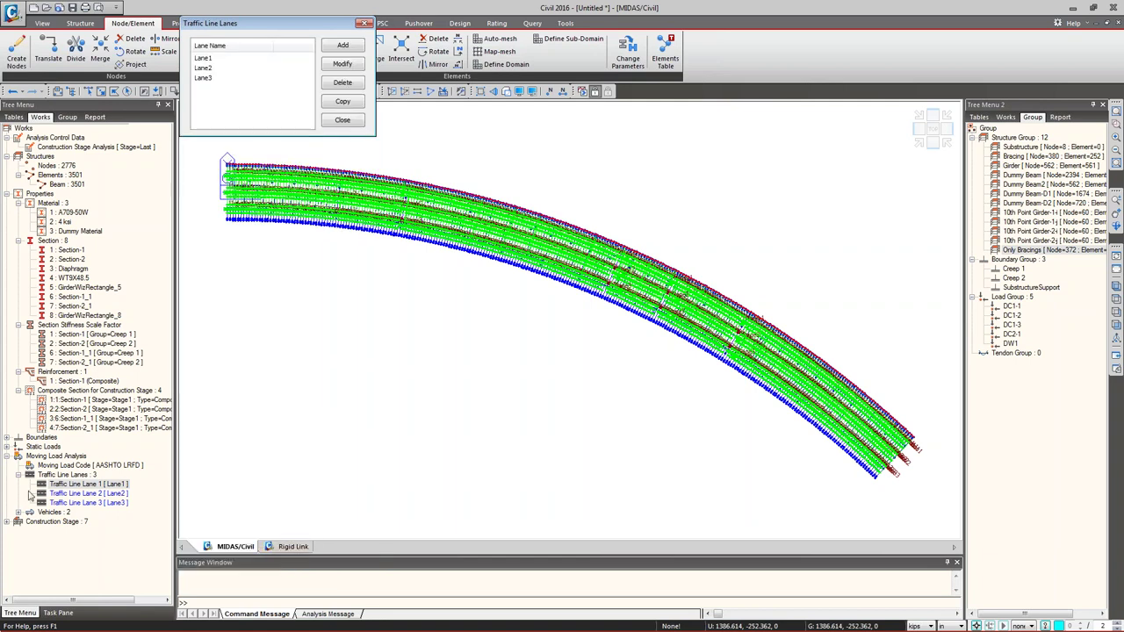
click(342, 120)
- Review Lane2's properties, then hide the traffic lane display on the deck
click(93, 494)
right_click(109, 496)
click(128, 545)
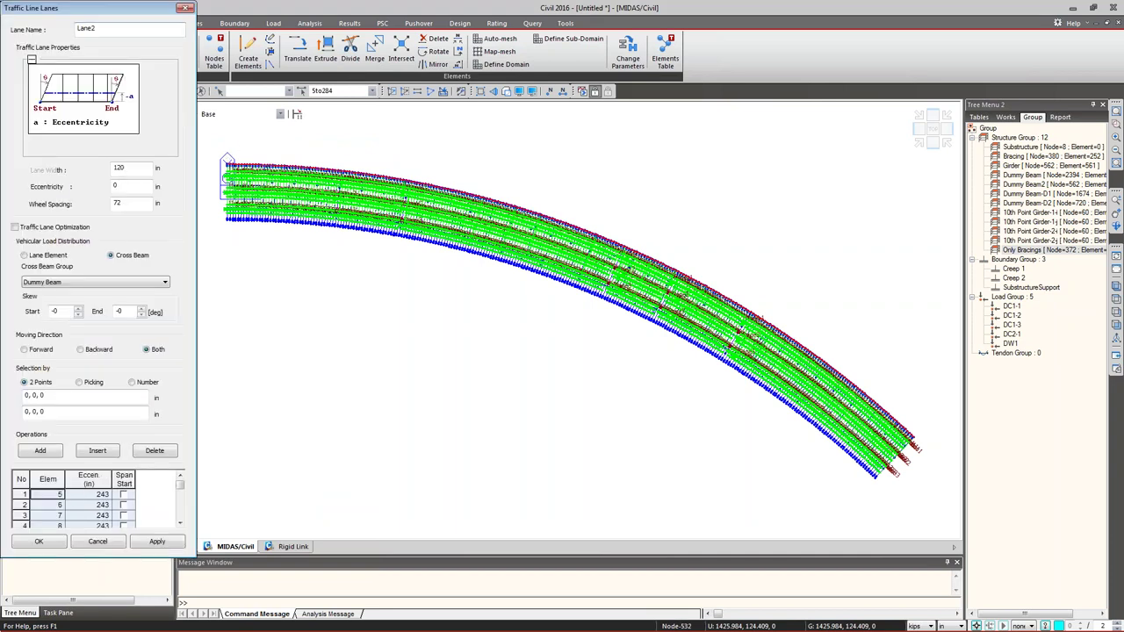
click(39, 541)
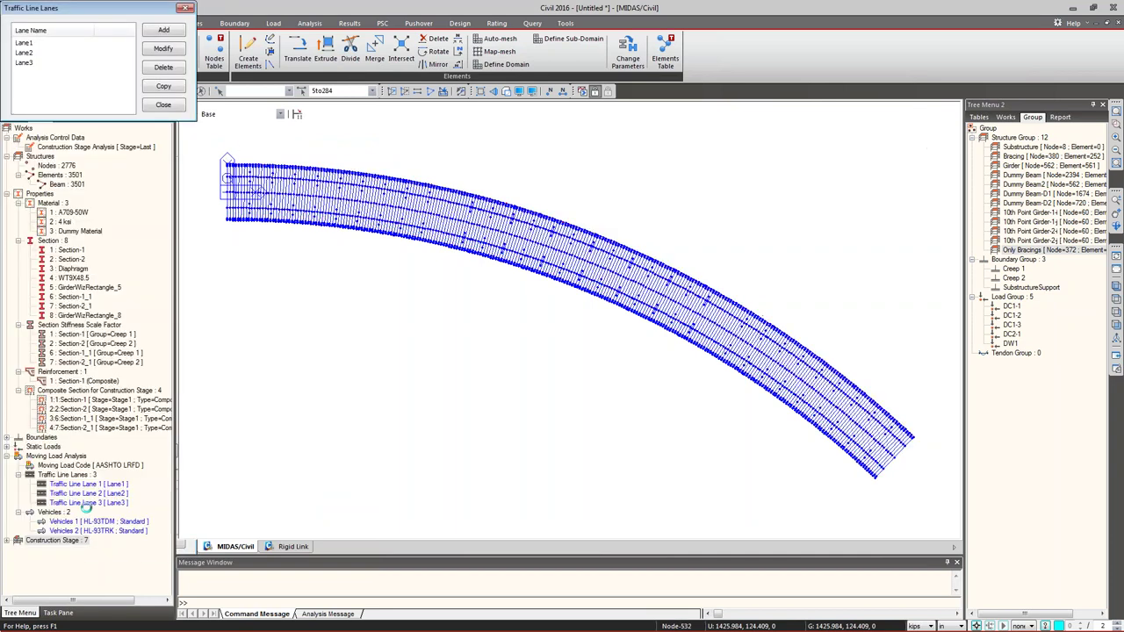
click(163, 105)
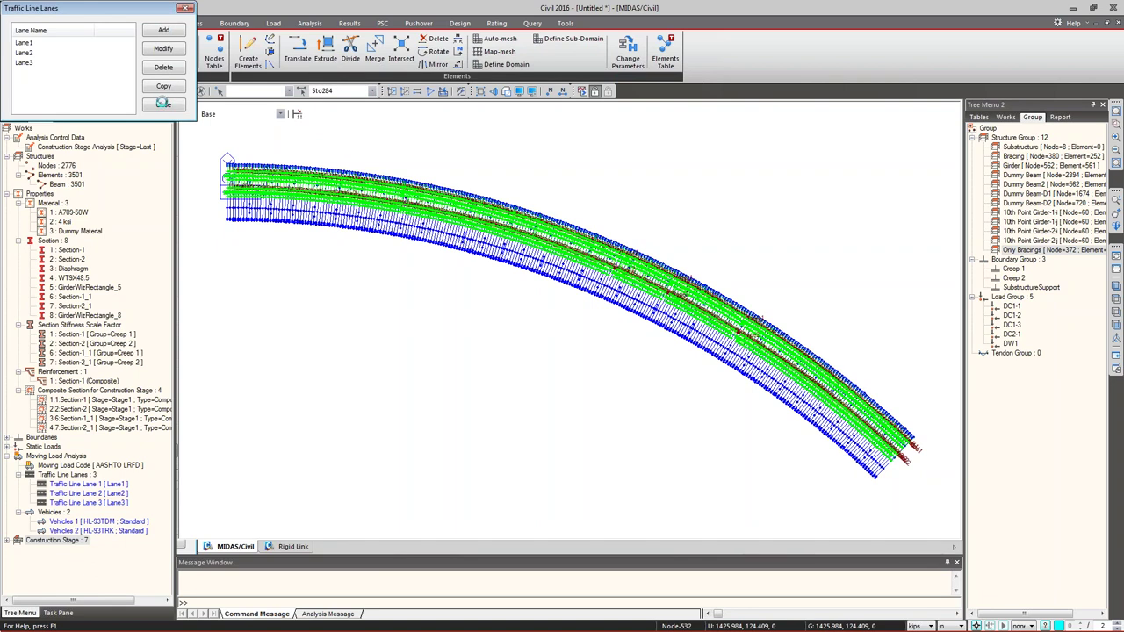
right_click(86, 476)
click(111, 502)
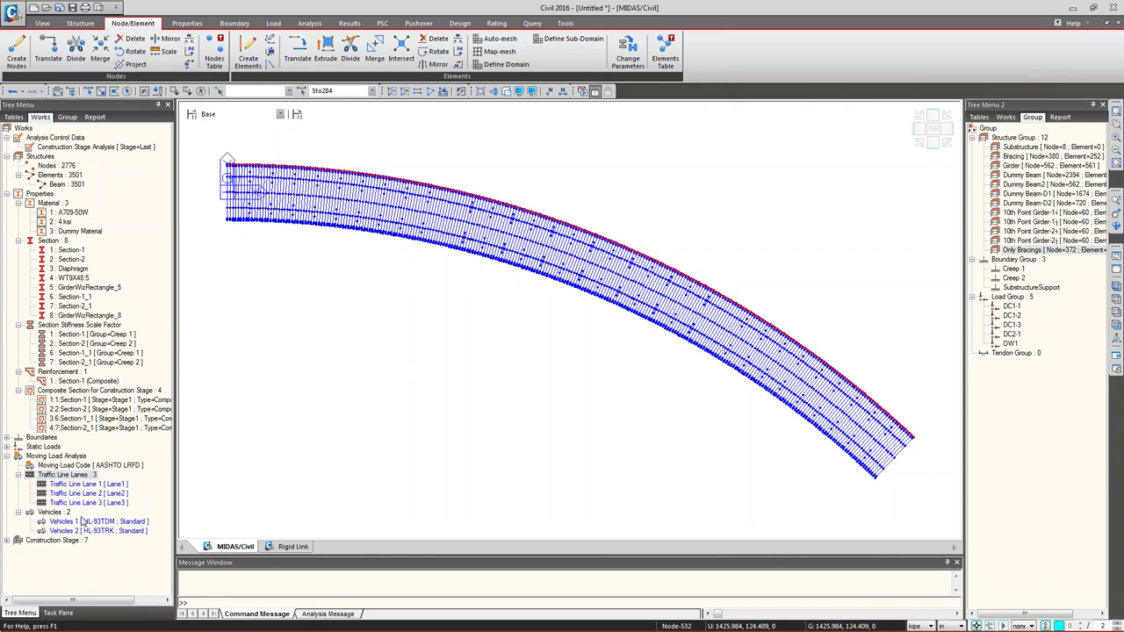
- Create moving load case MVL with presence factors 1.2, 1, 0.85, 0.65 and add an HL-93TDM sub-load case
click(273, 23)
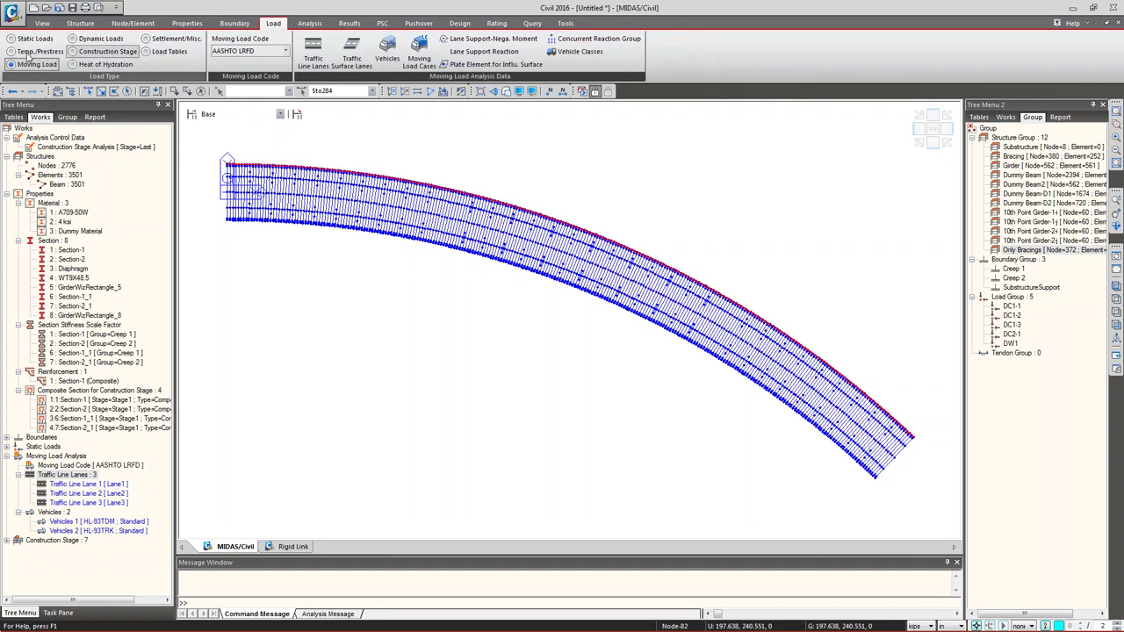
click(421, 62)
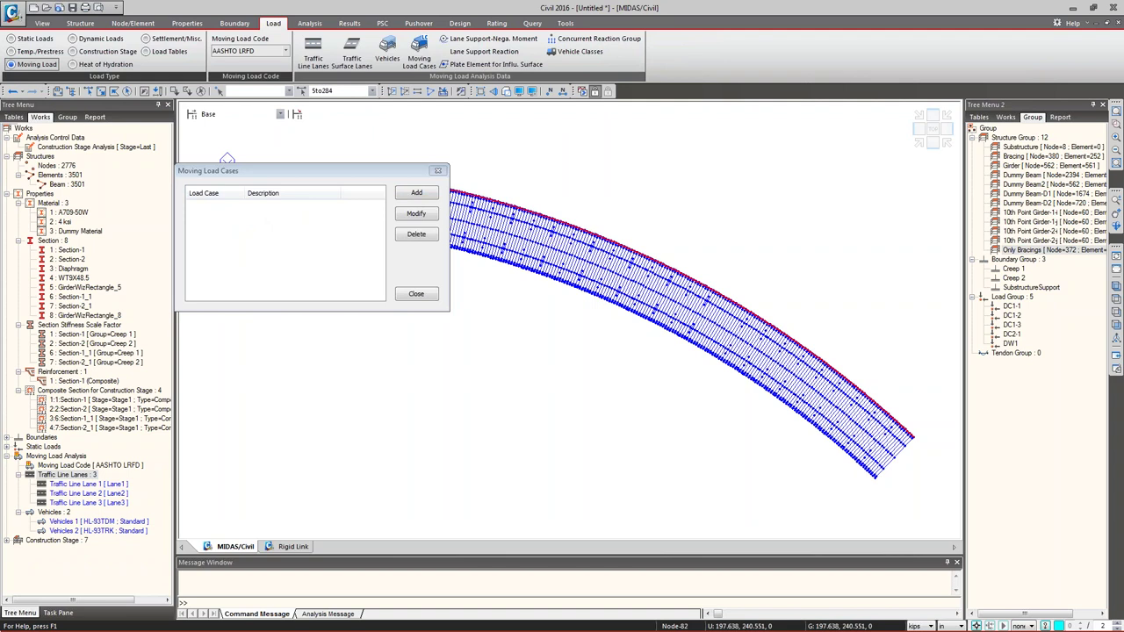
click(416, 192)
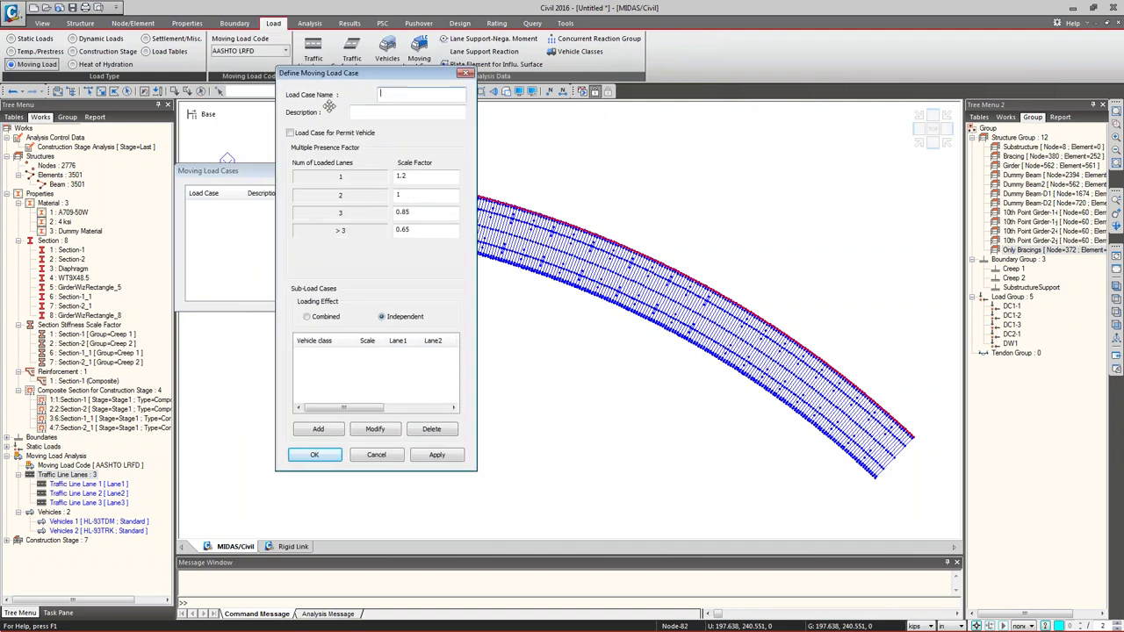
text(MVL)
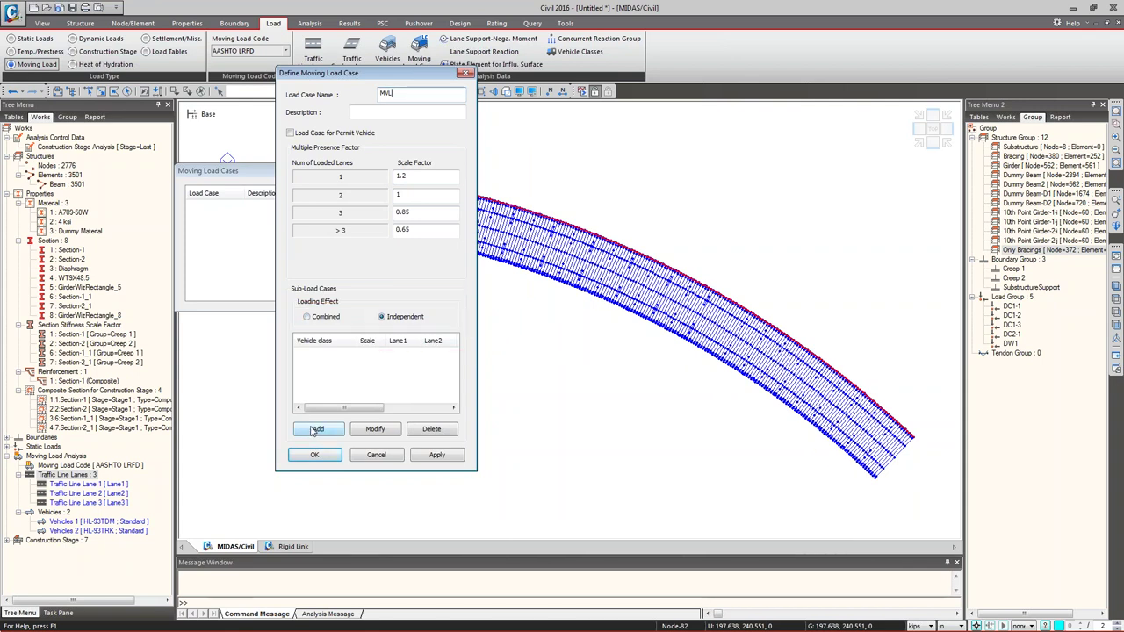
click(316, 428)
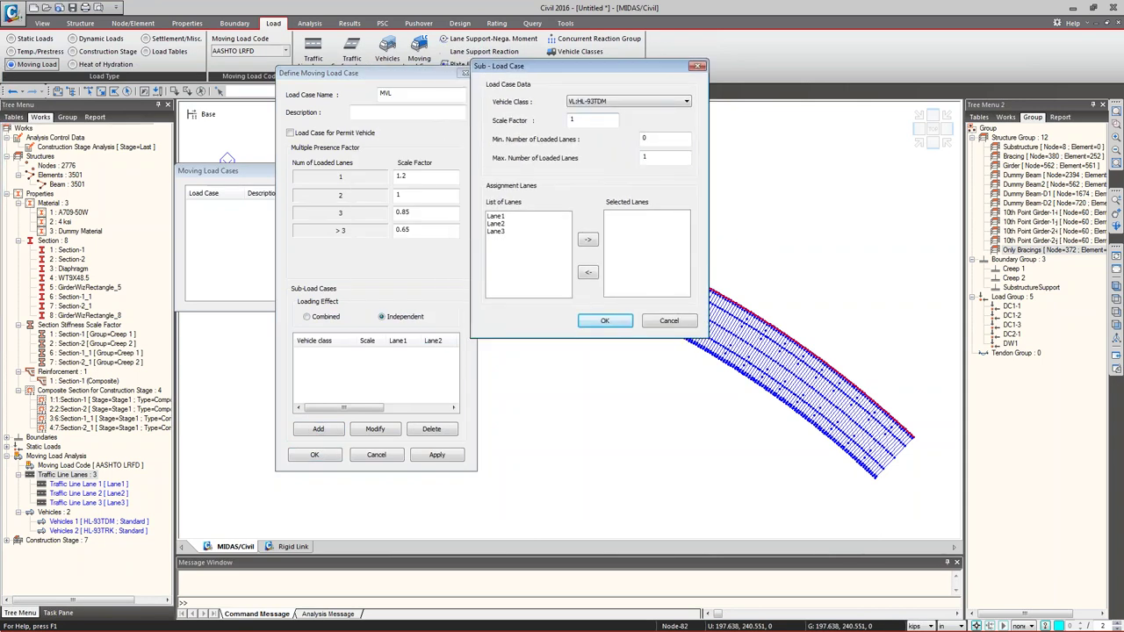
- Add the HL-93TDM sub-load case on Lane1, Lane2 and Lane3 with min 1 and max 3 loaded lanes
double_click(496, 217)
double_click(497, 218)
double_click(496, 216)
click(650, 140)
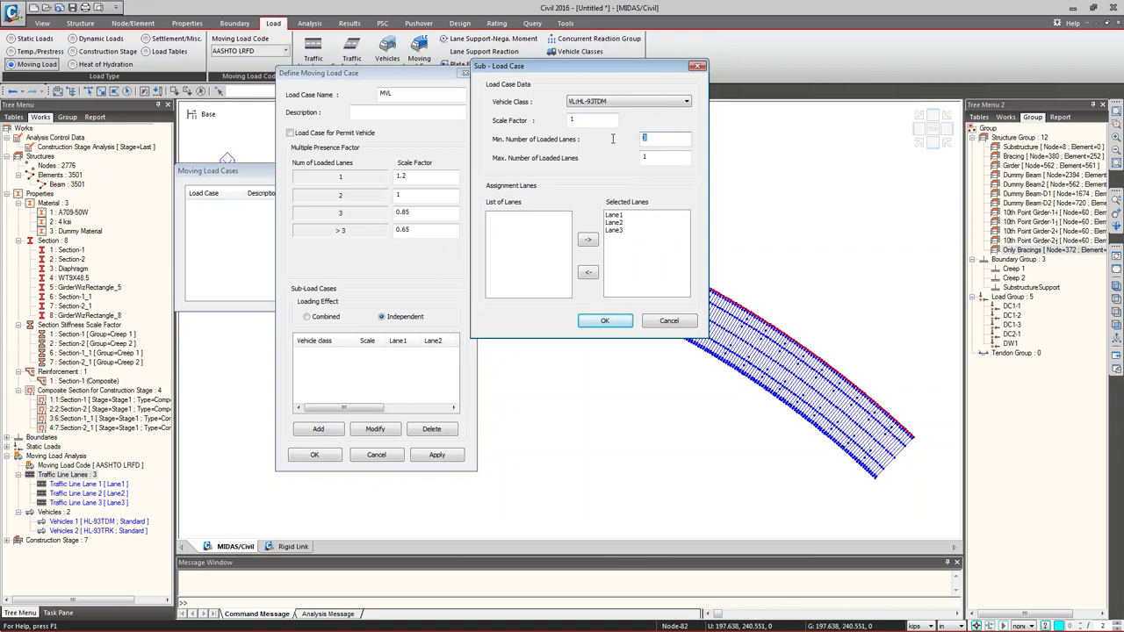
text(1)
click(656, 156)
text(3)
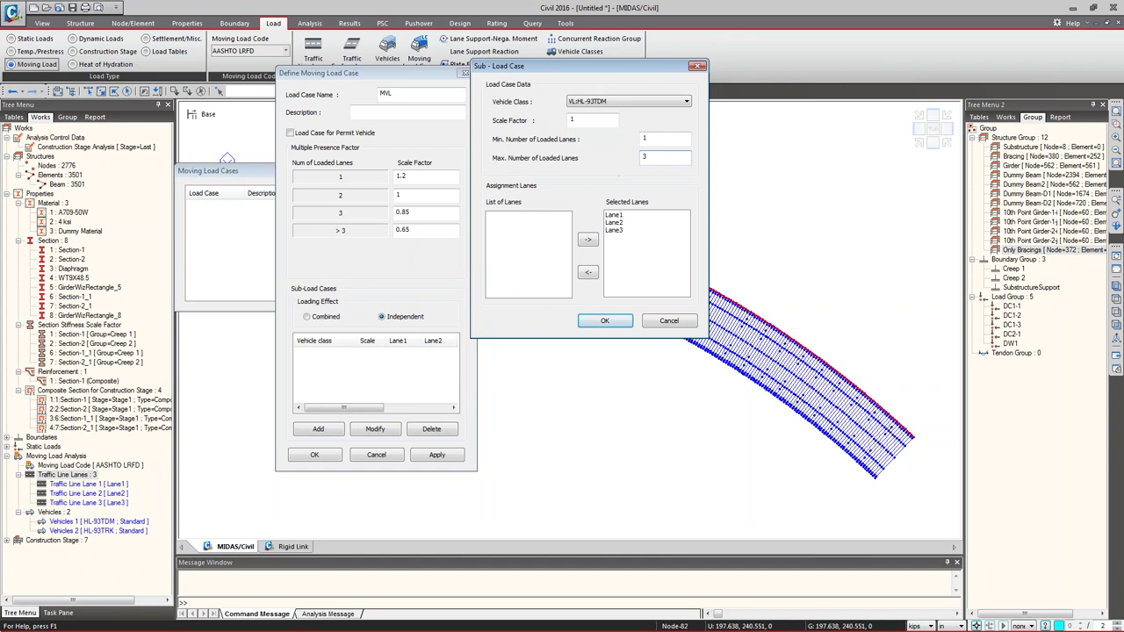
click(604, 321)
- Add a second sub-load case, VL:HL-93TRK, with the same lanes and min 1, max 3
click(317, 430)
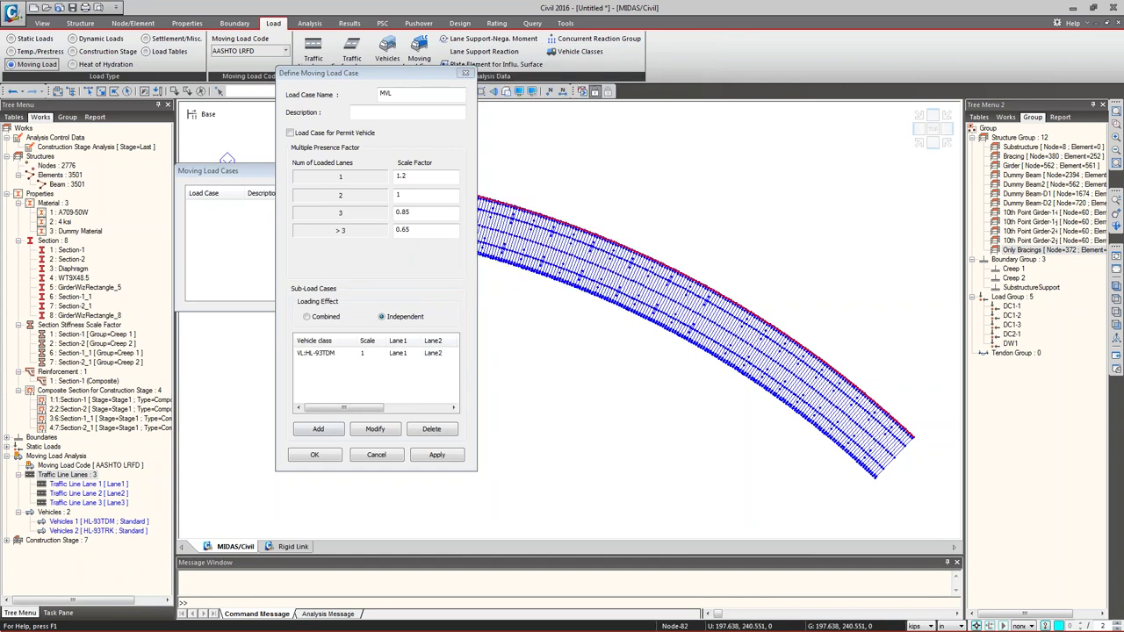
click(527, 73)
click(562, 93)
double_click(606, 109)
text(1)
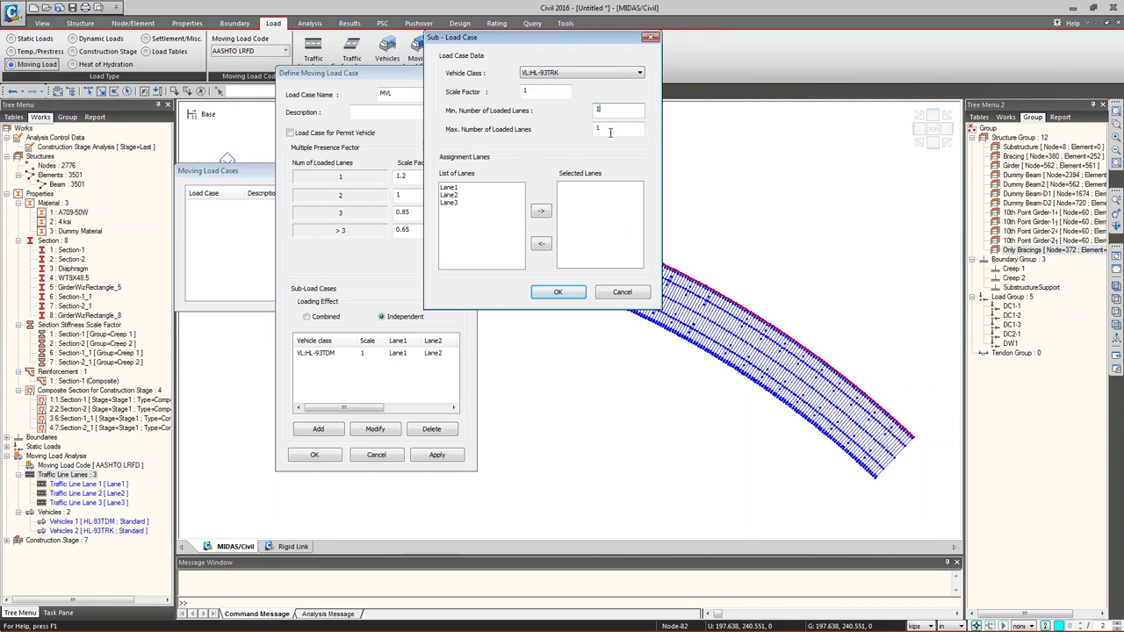
key(Tab)
text(3)
double_click(453, 187)
click(569, 294)
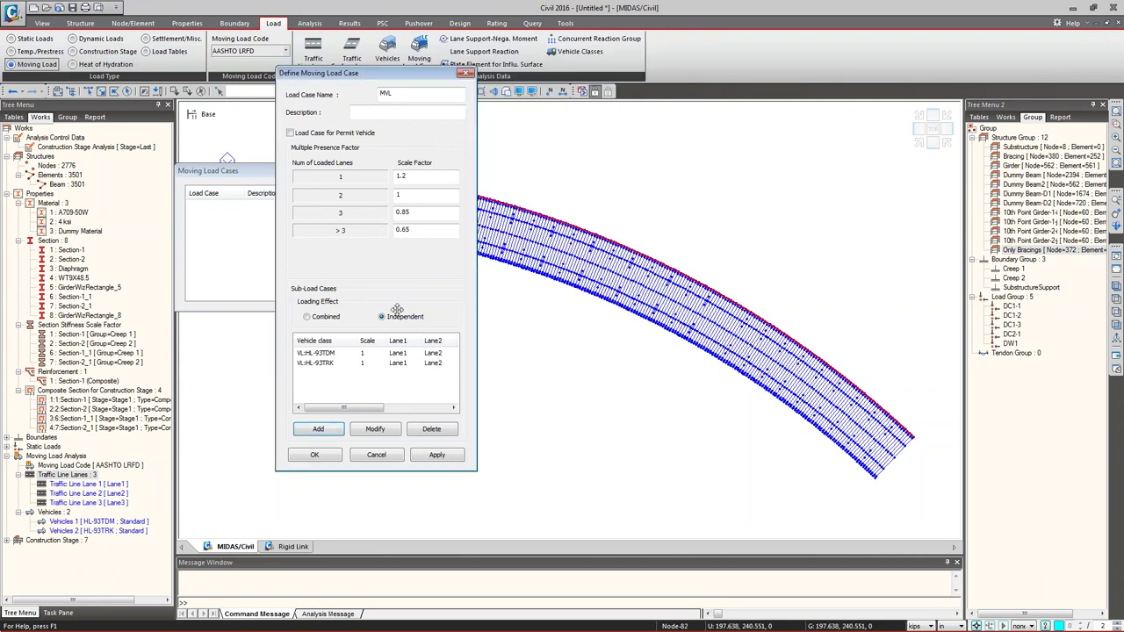
click(314, 362)
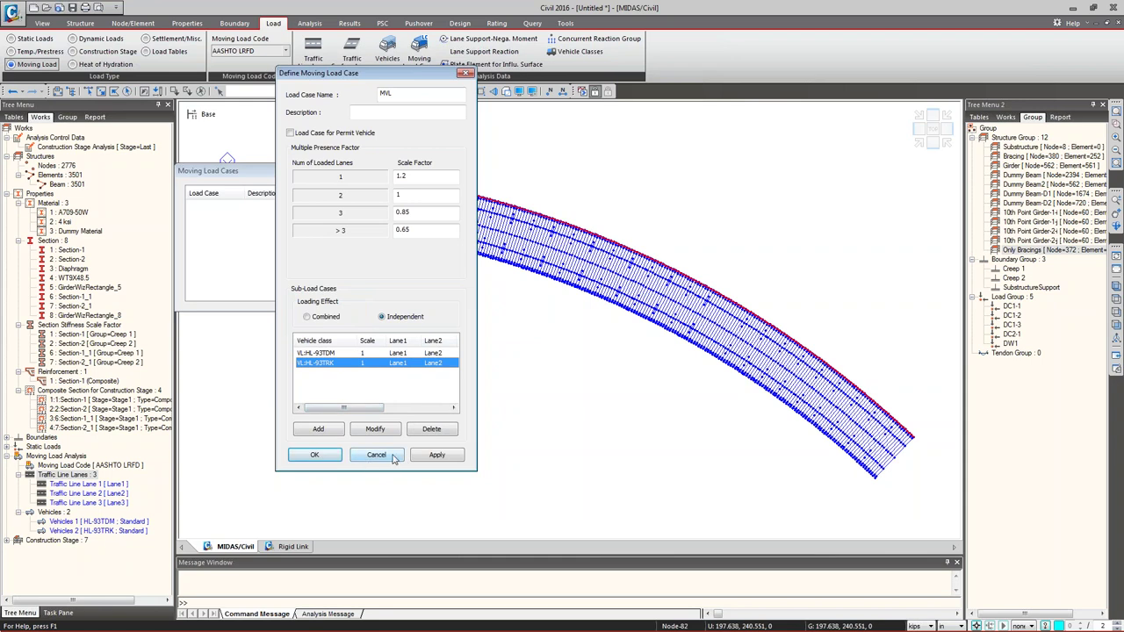
- Accept the MVL moving load case and close the Moving Load Cases list
click(330, 459)
click(417, 297)
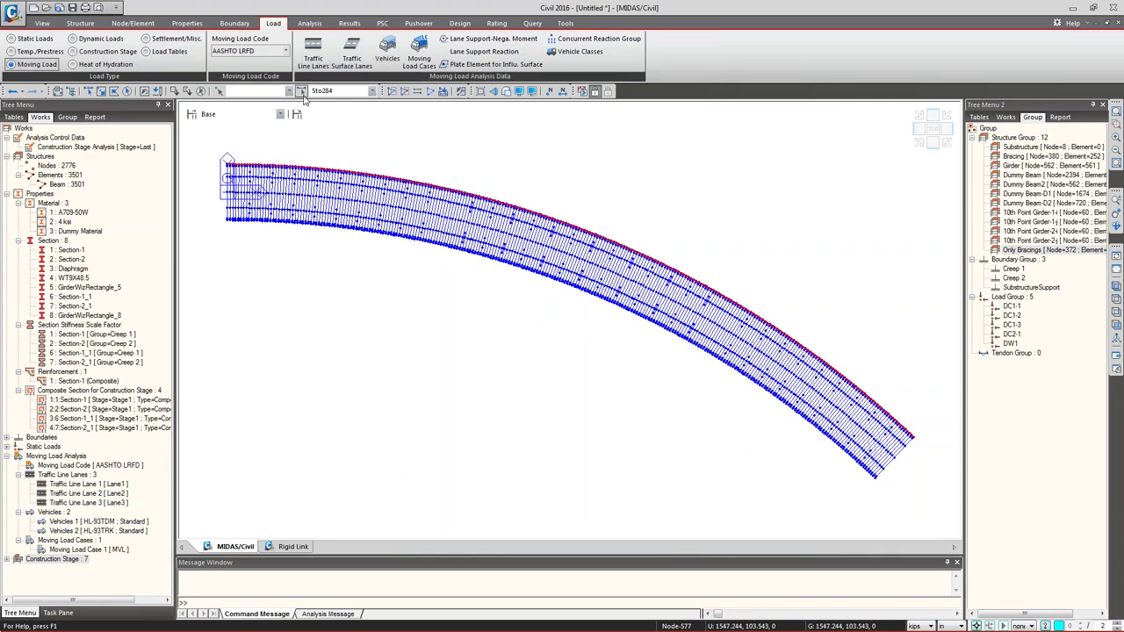
- Open Moving Load Analysis Control with Exact method, influence-line-dependent points and 3 points per element
click(309, 24)
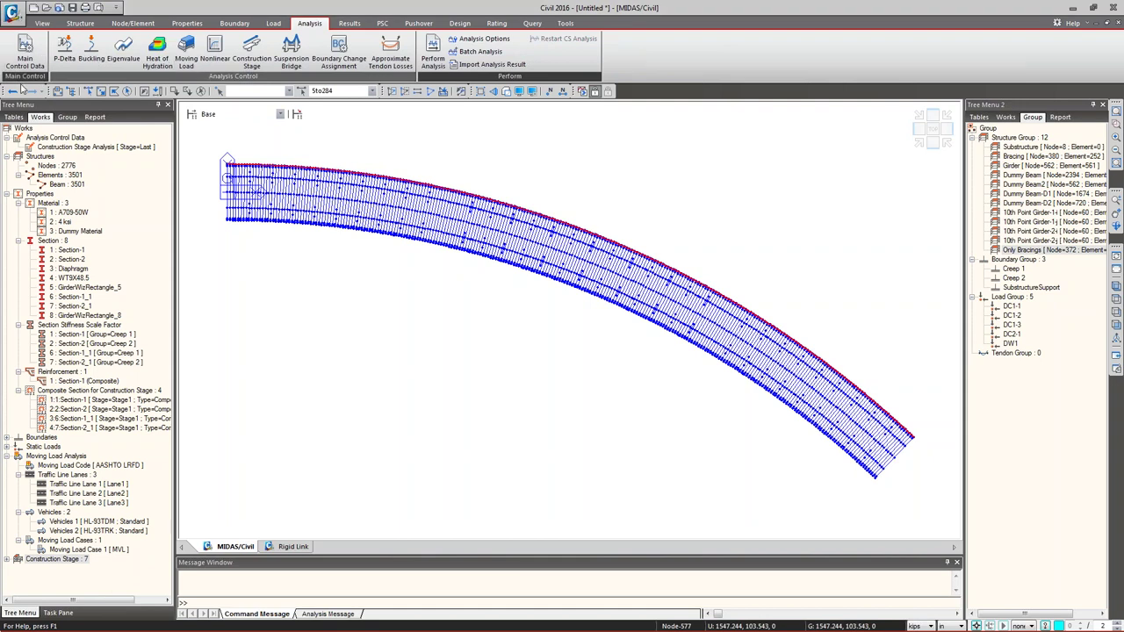
click(186, 53)
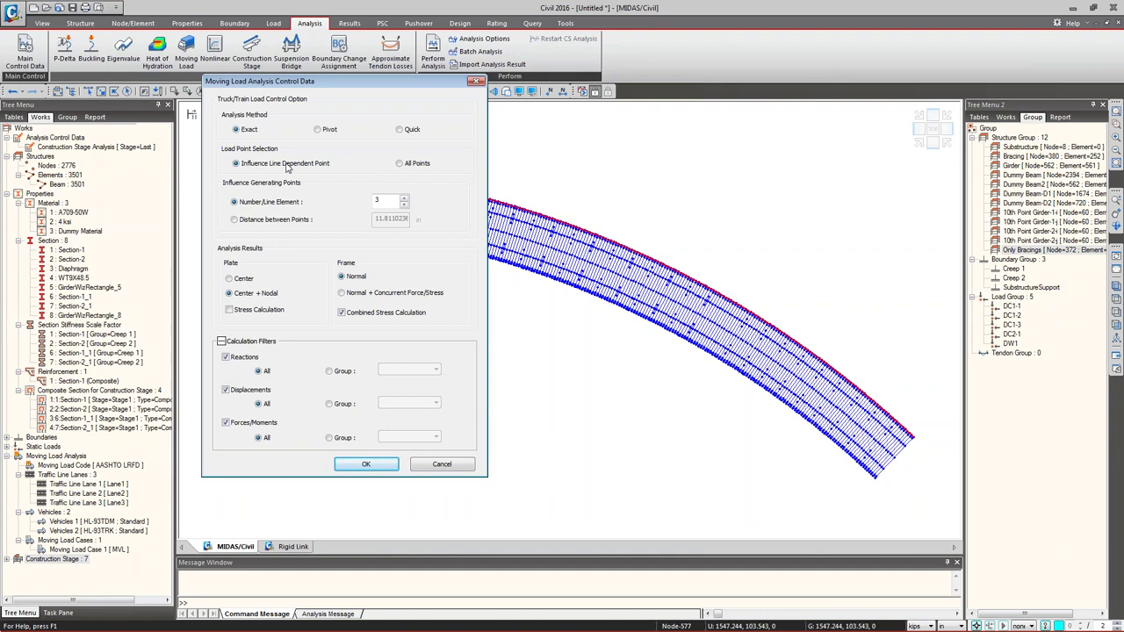
click(404, 166)
click(274, 167)
double_click(386, 200)
text(2)
key(Up)
- Drag across the Moving Load Analysis Control dialog several times, then press Escape
drag(531, 159, 531, 182)
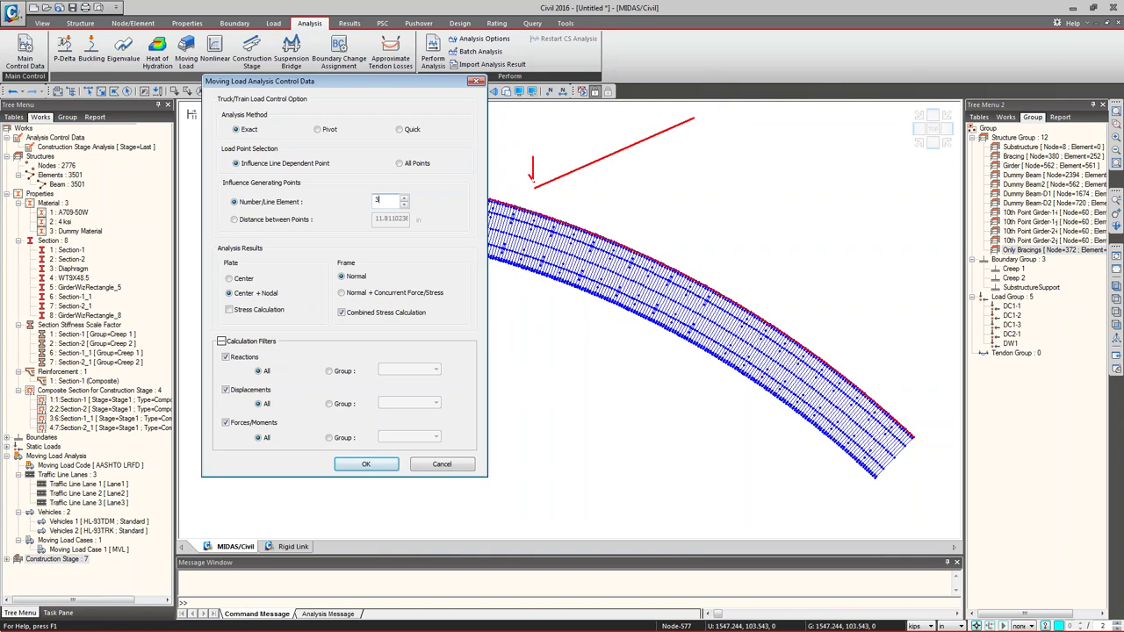
mouse_move(602, 114)
mouse_down()
mouse_move(602, 147)
mouse_move(609, 136)
mouse_up()
mouse_move(687, 75)
mouse_down()
mouse_move(687, 112)
mouse_move(692, 102)
mouse_up()
drag(585, 149, 595, 168)
drag(660, 116, 667, 147)
mouse_move(578, 115)
mouse_down()
mouse_move(577, 158)
mouse_move(588, 146)
mouse_up()
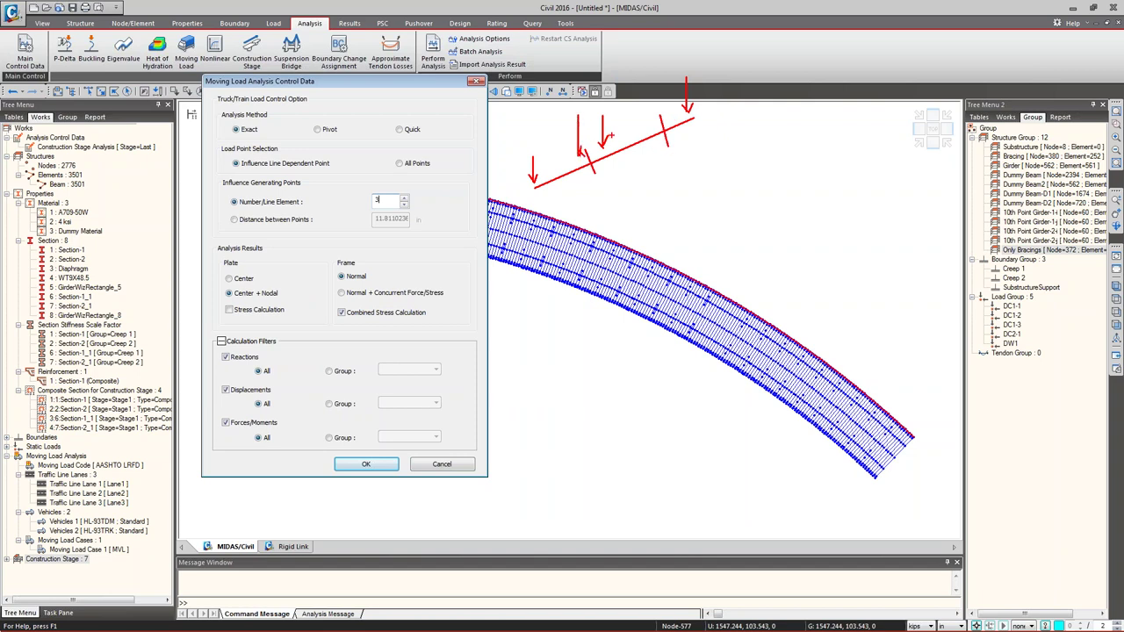
drag(658, 90, 660, 121)
key(Escape)
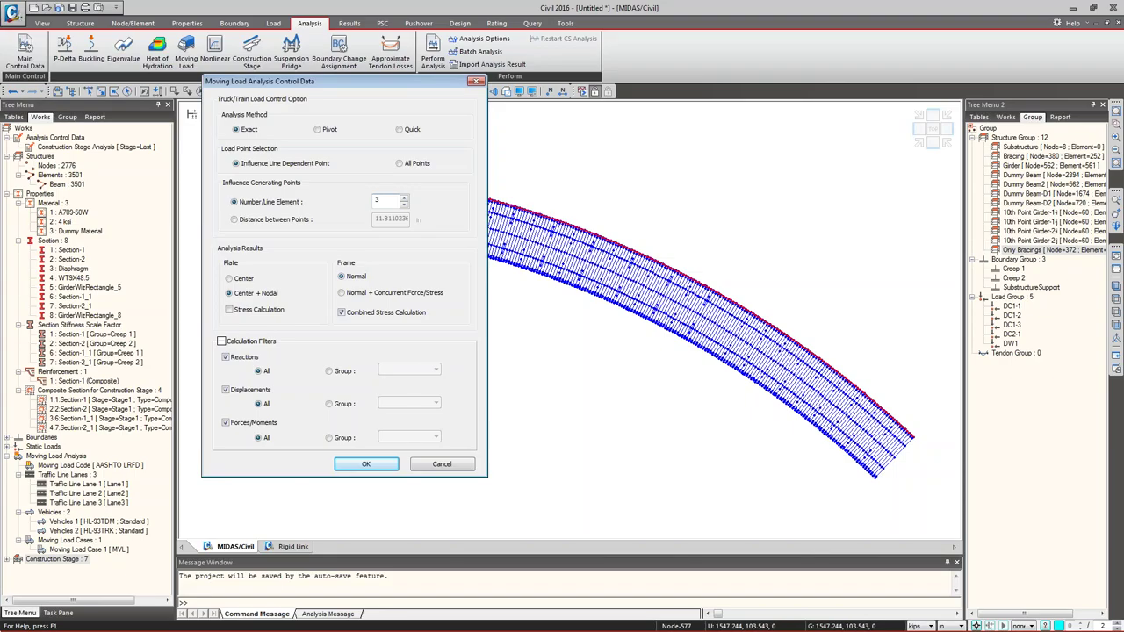
- Choose Normal + Concurrent Force/Stress for the frame analysis results
click(367, 295)
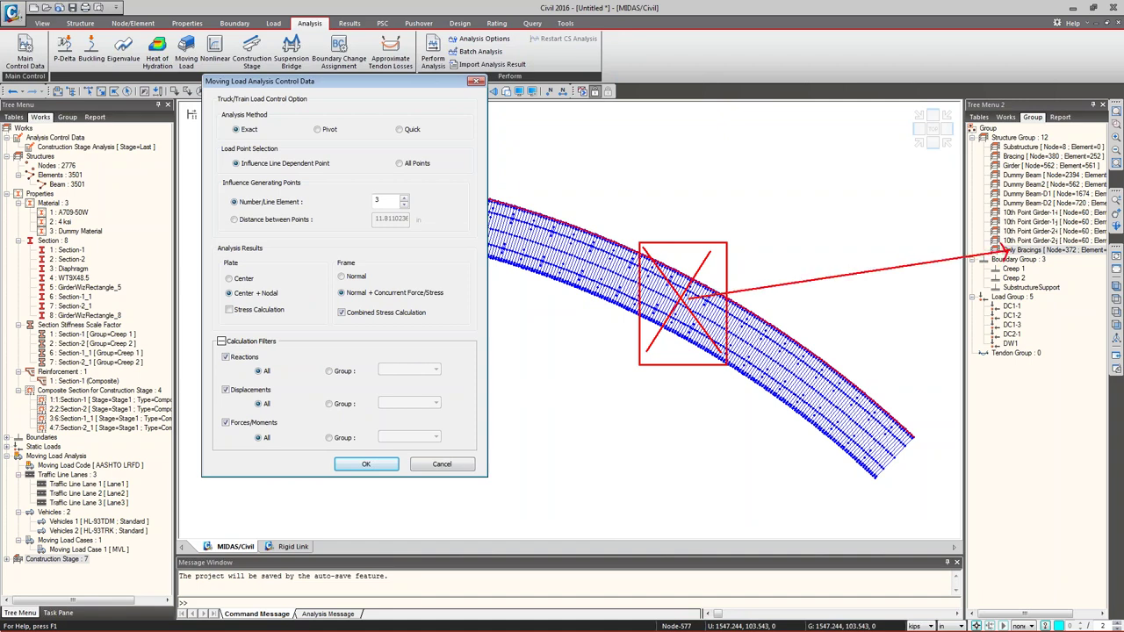
- Keep reactions calculated for all elements, save the moving load settings, and minimize MIDAS/Civil
click(342, 371)
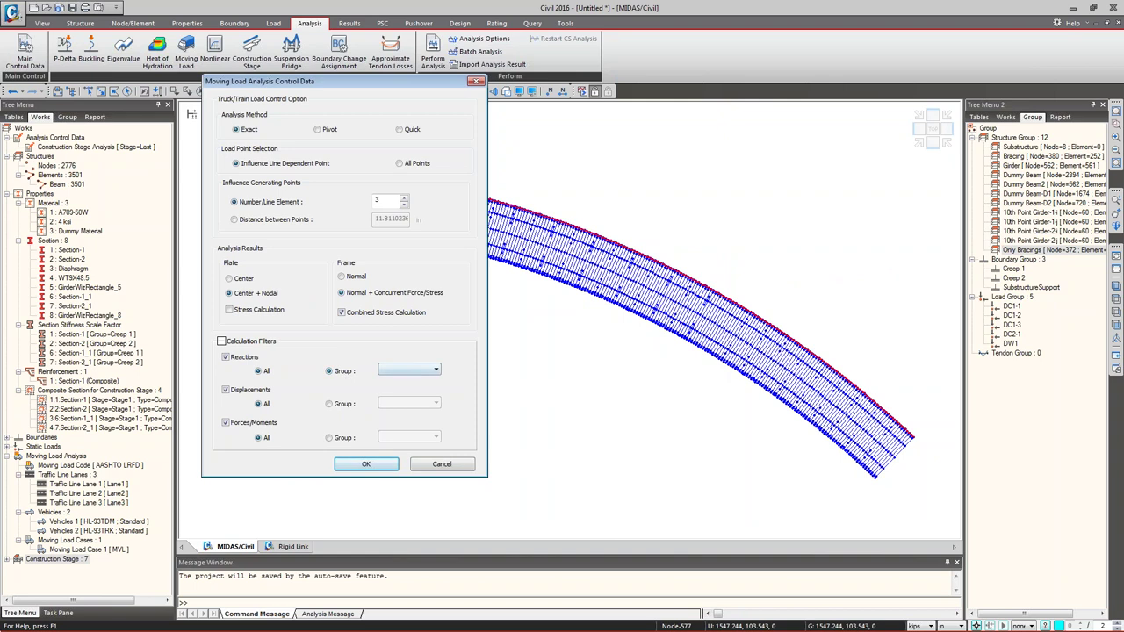
click(435, 370)
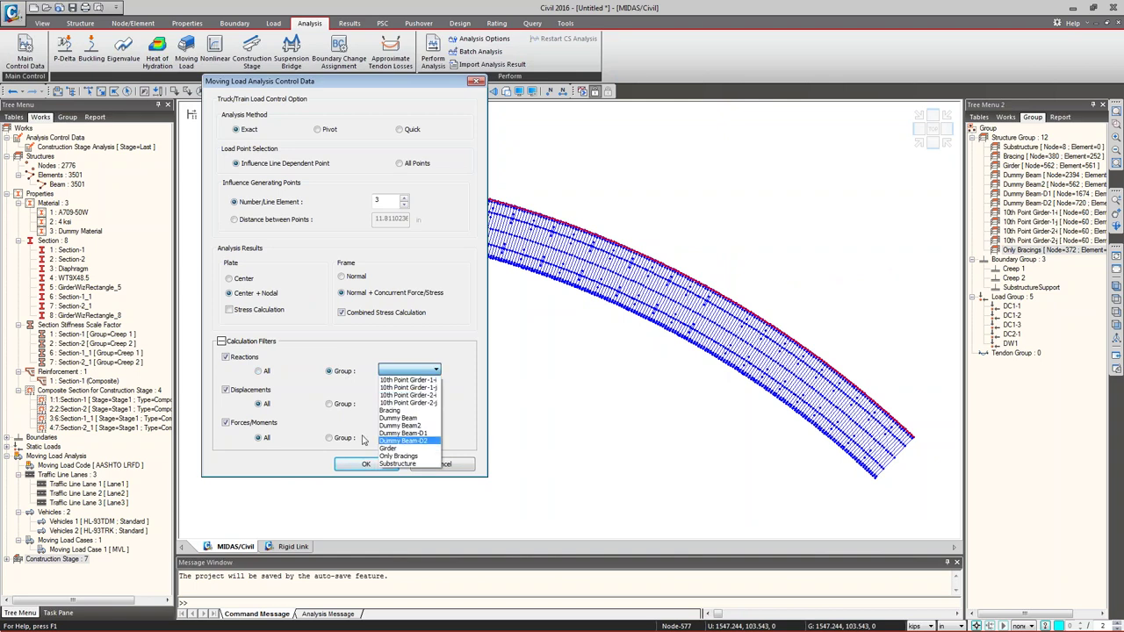
click(267, 379)
click(266, 372)
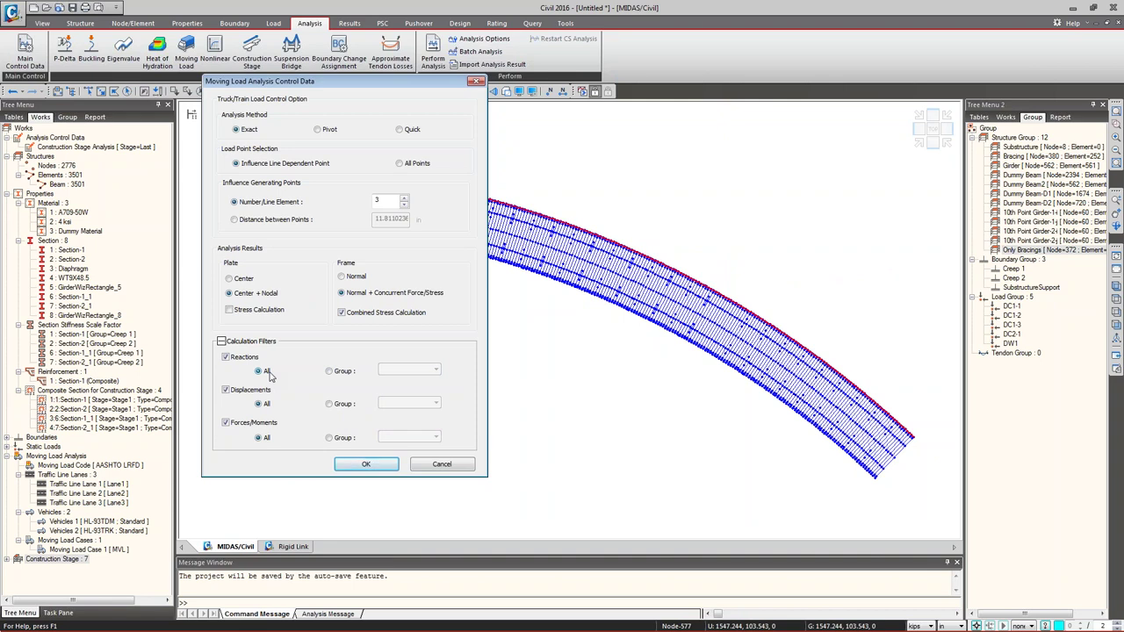
click(366, 463)
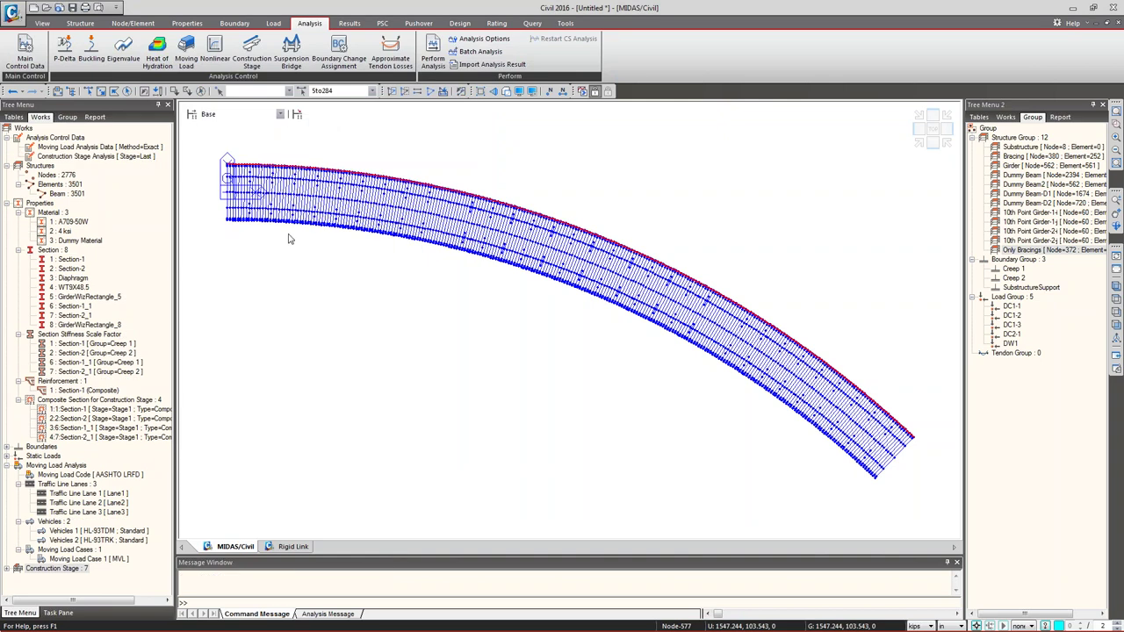
click(1075, 9)
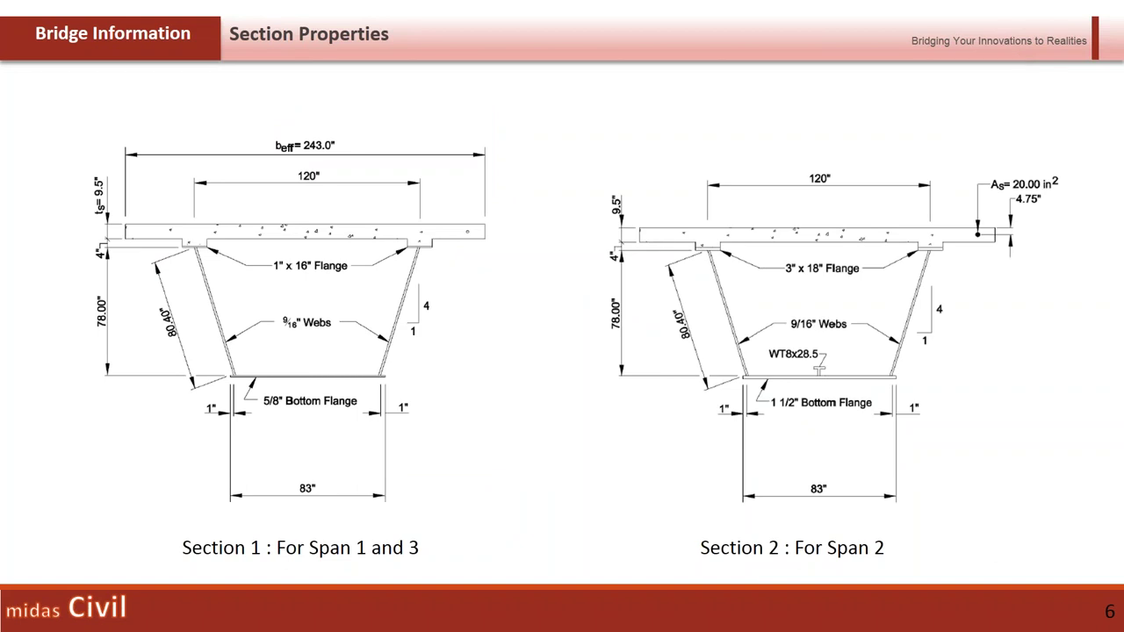
- Switch from the slideshow to the completed curved tub girder model in MIDAS/Civil
key(alt+Tab)
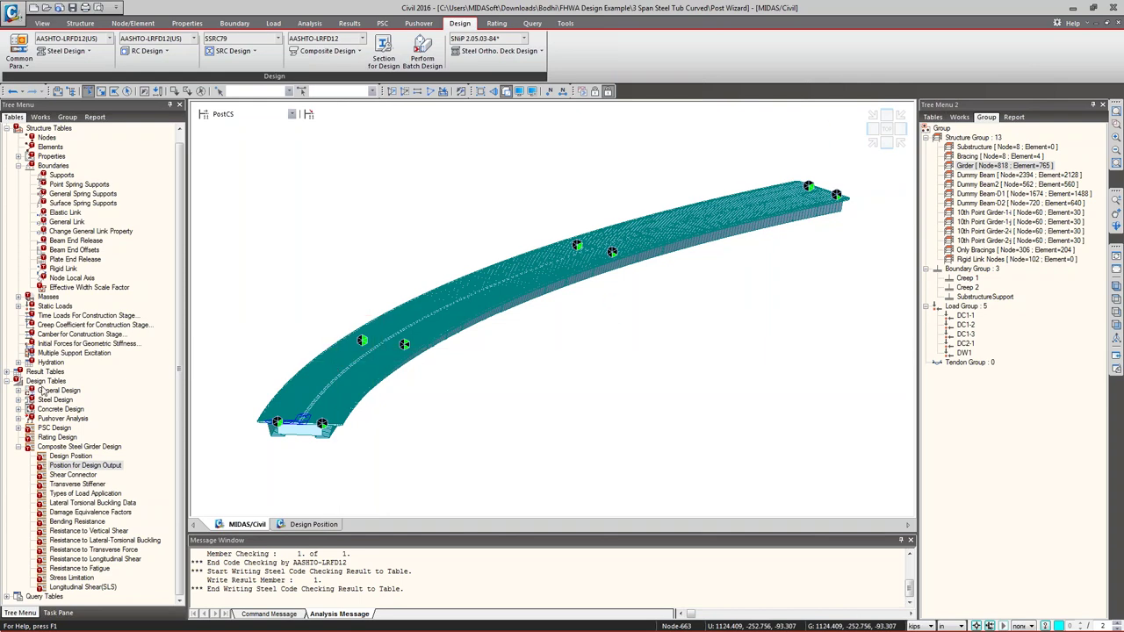
- Show the Type 1 node local axes on the girder from the top view, then hide them
click(960, 117)
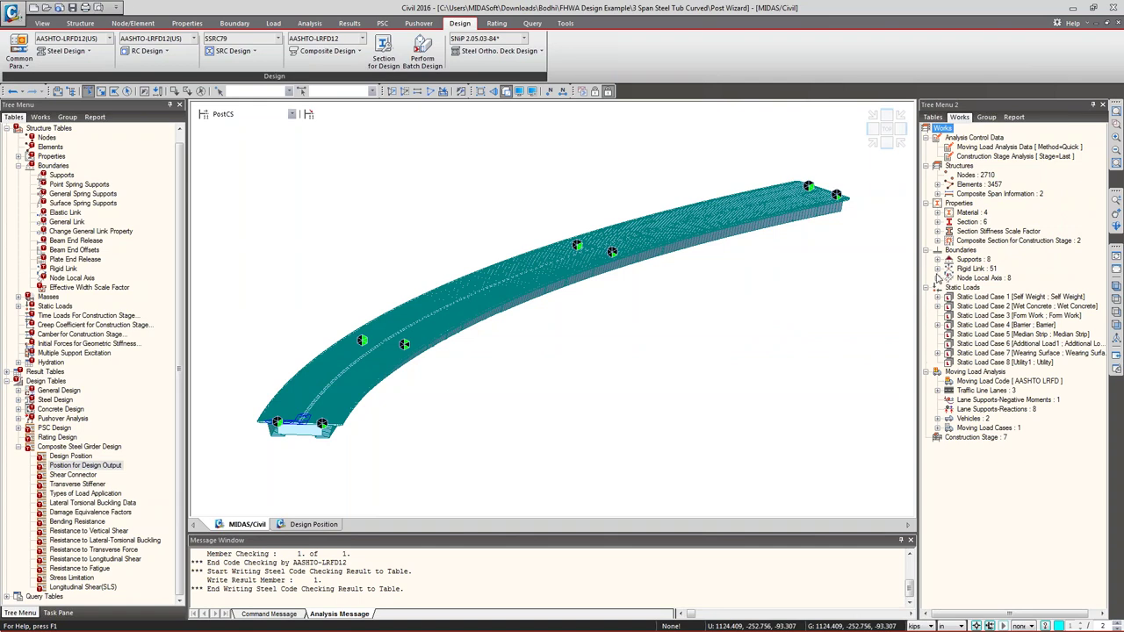
click(937, 278)
right_click(984, 294)
click(1014, 452)
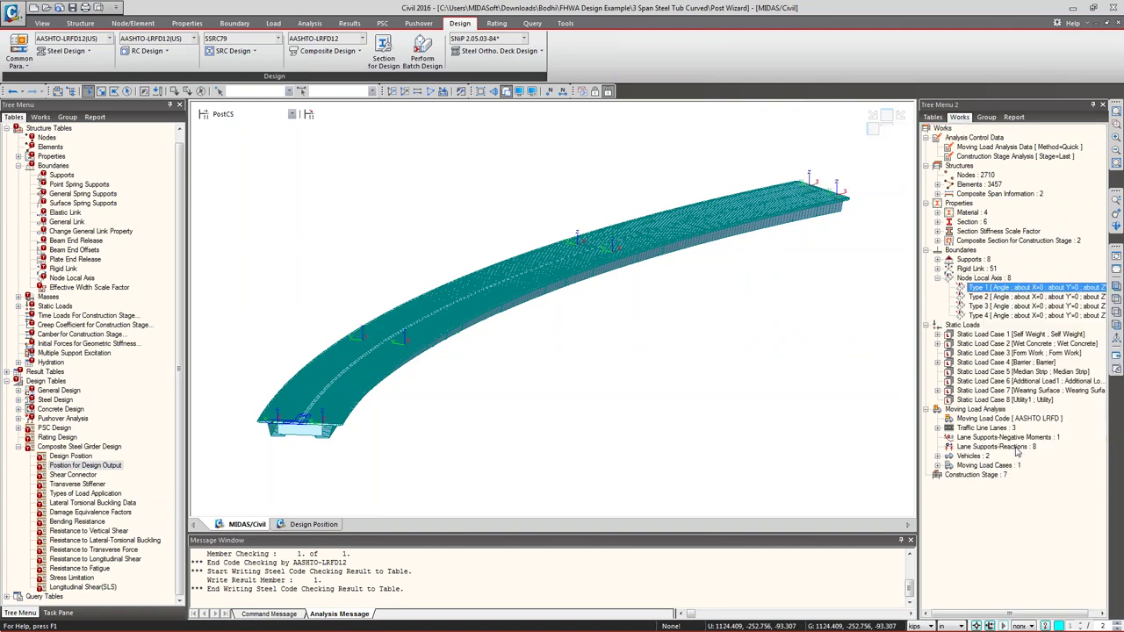
click(1115, 342)
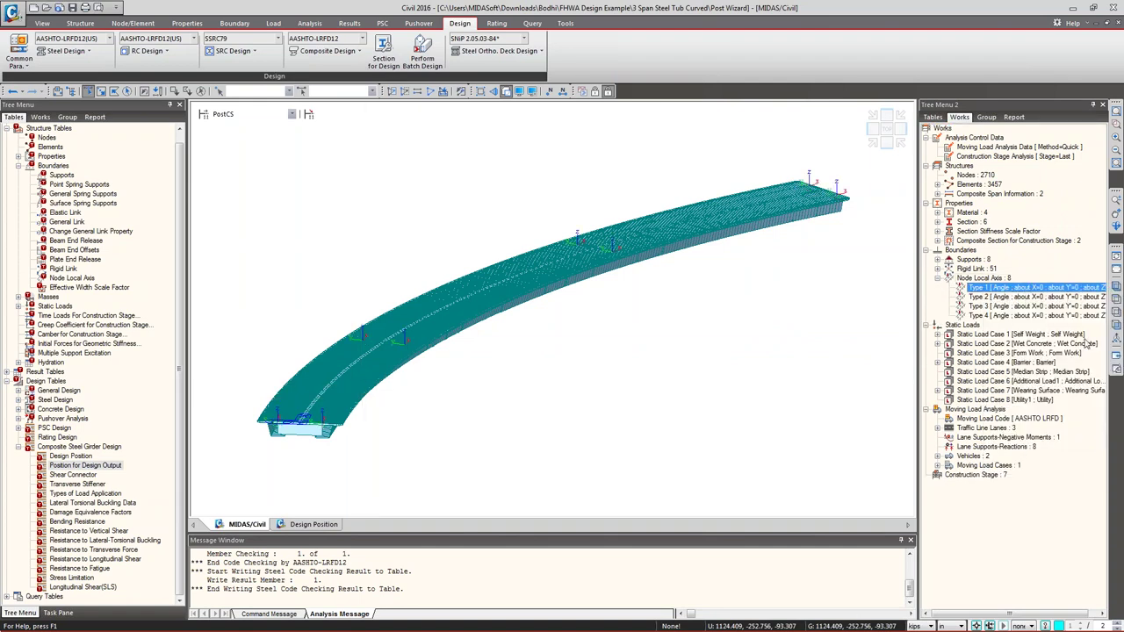
click(1114, 302)
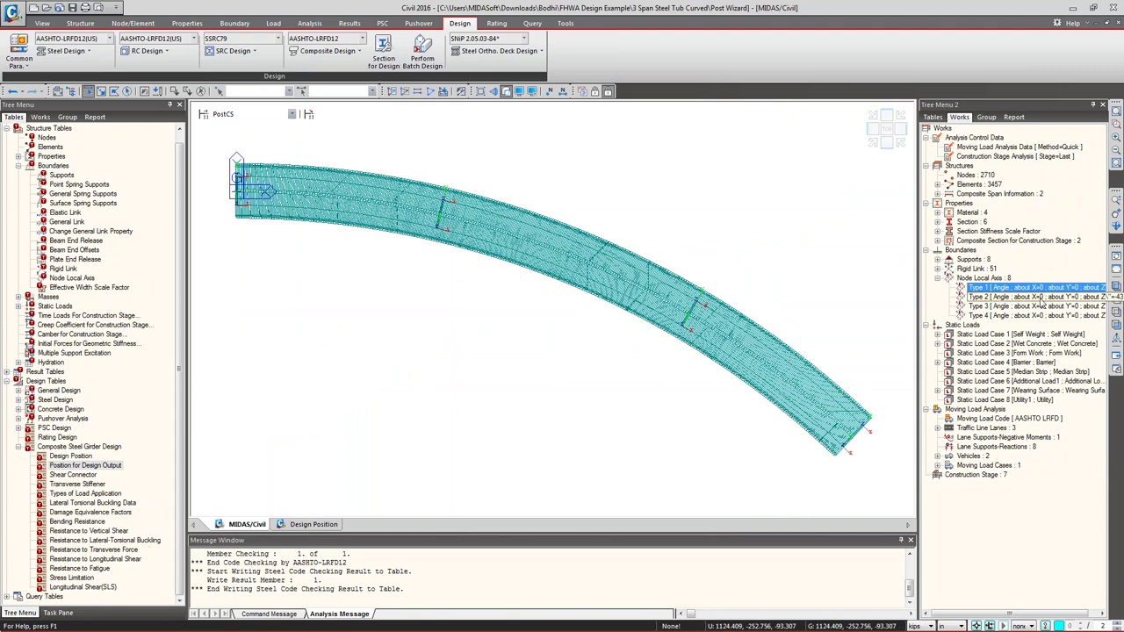
right_click(991, 288)
click(1011, 453)
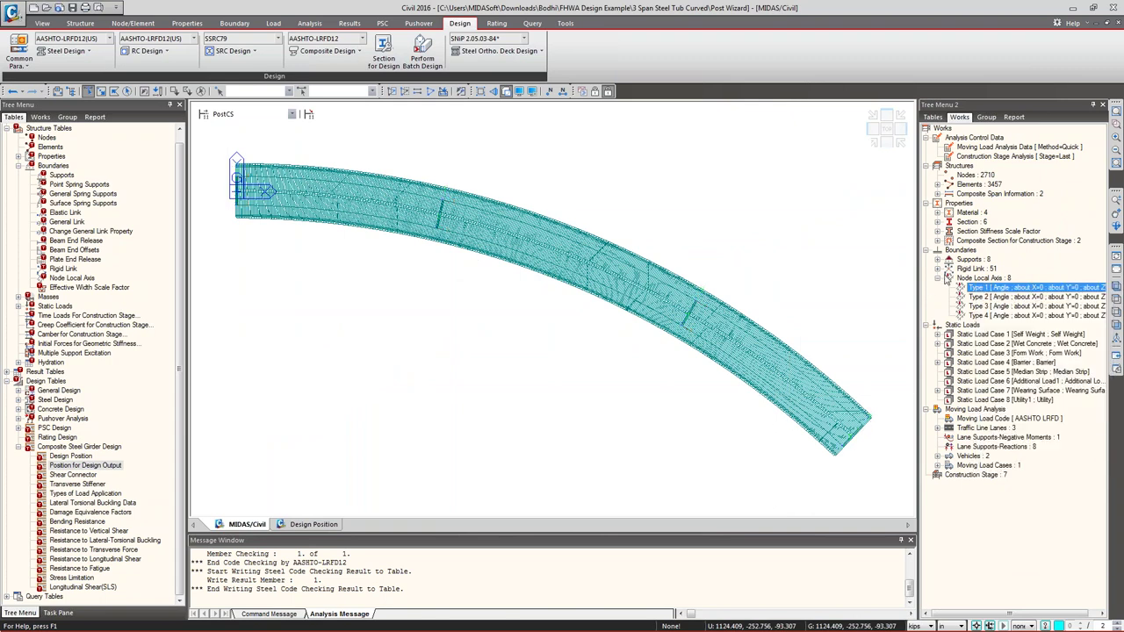
click(936, 278)
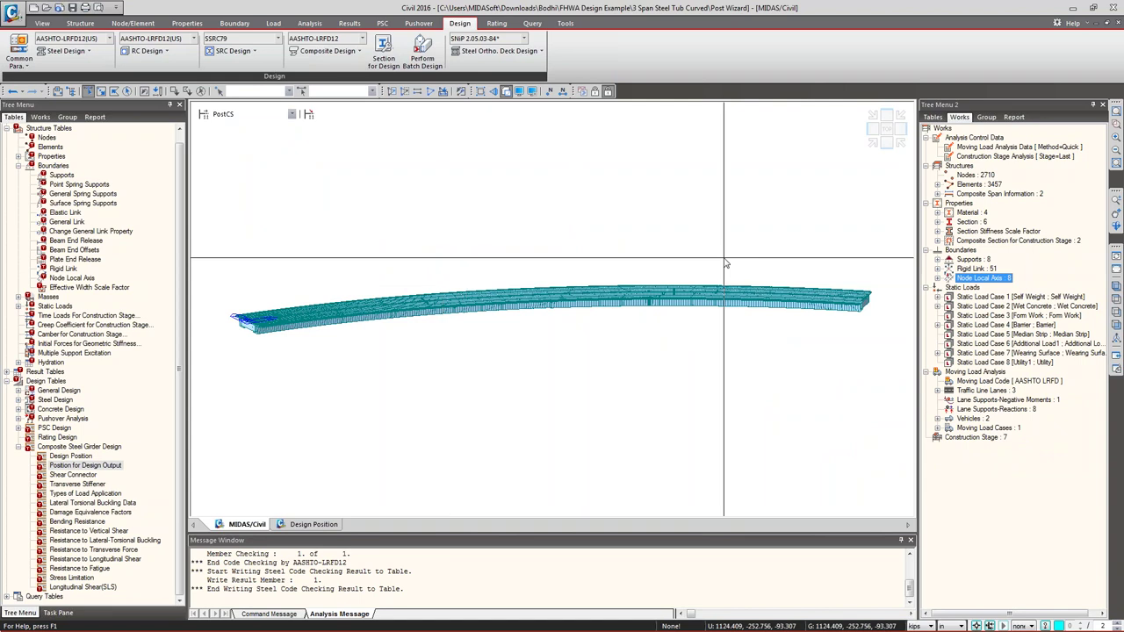
- Delete the supports along the girder and show it in isometric view
click(986, 118)
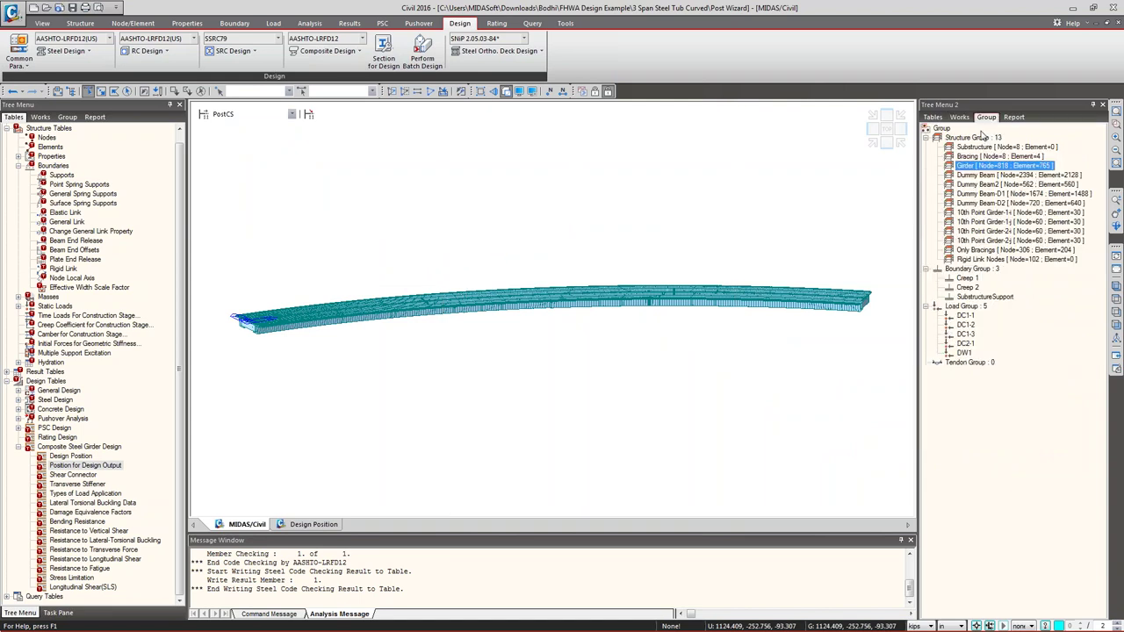
double_click(971, 167)
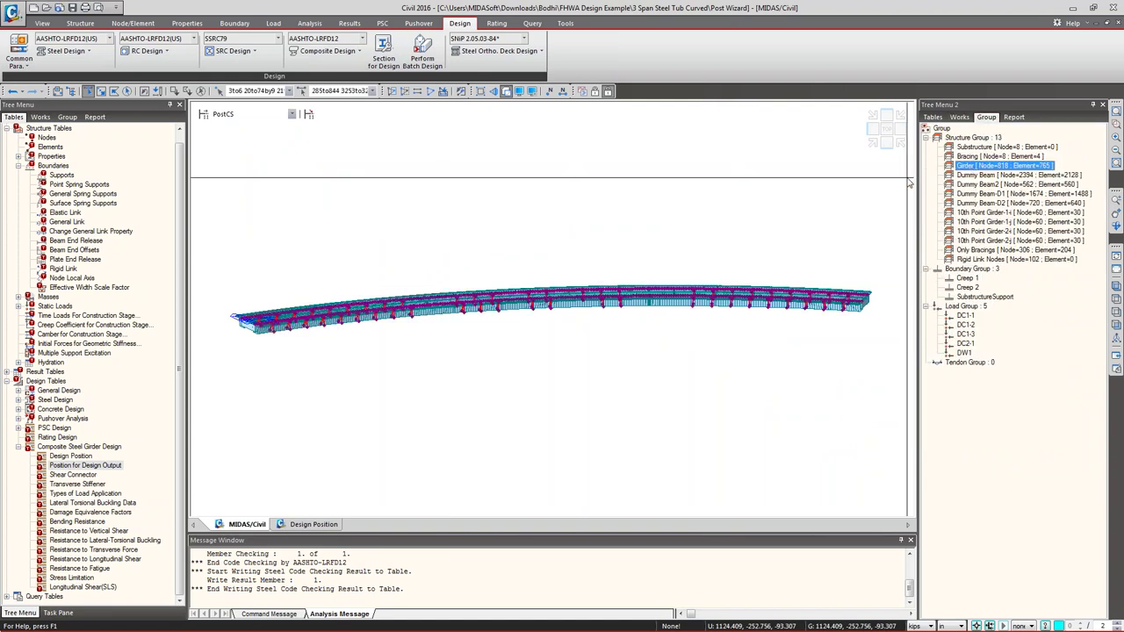
click(639, 190)
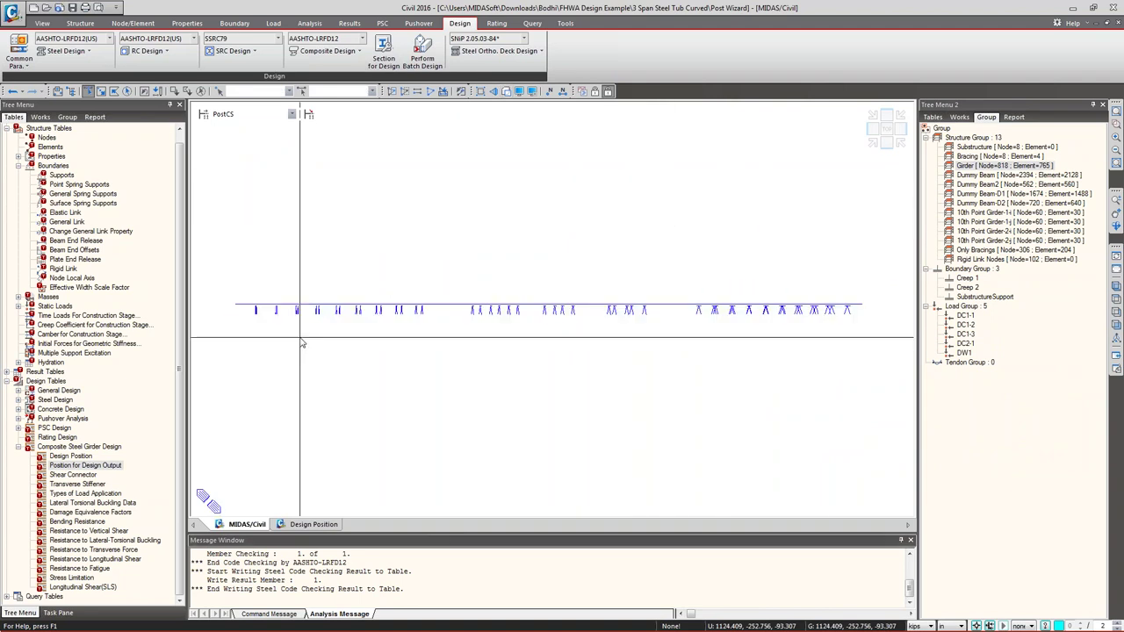
drag(522, 388, 522, 386)
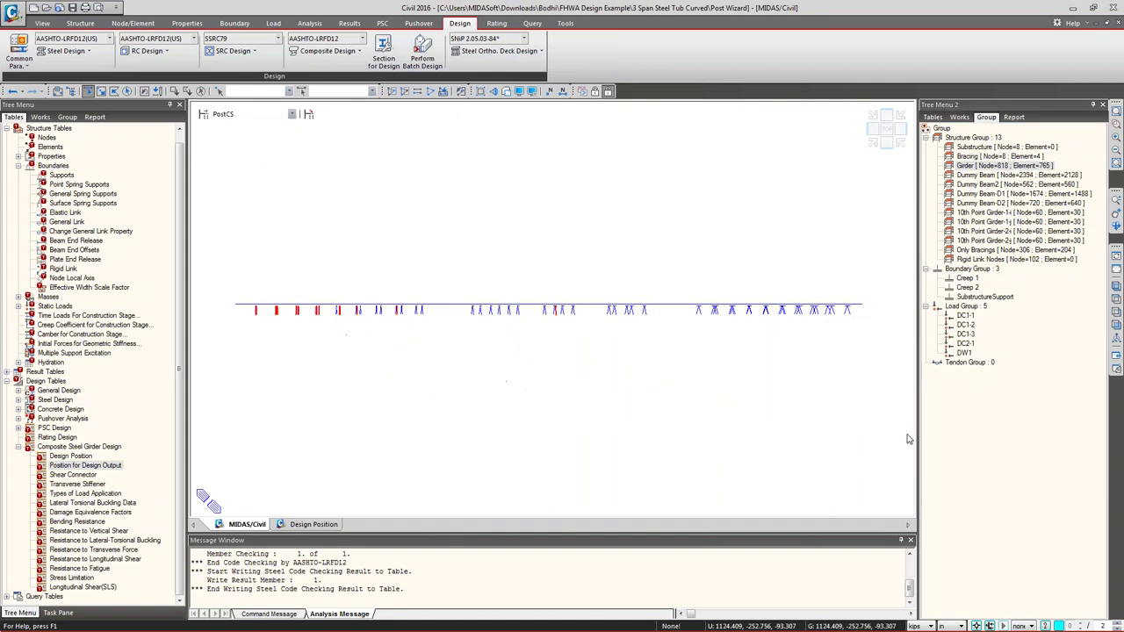
key(Delete)
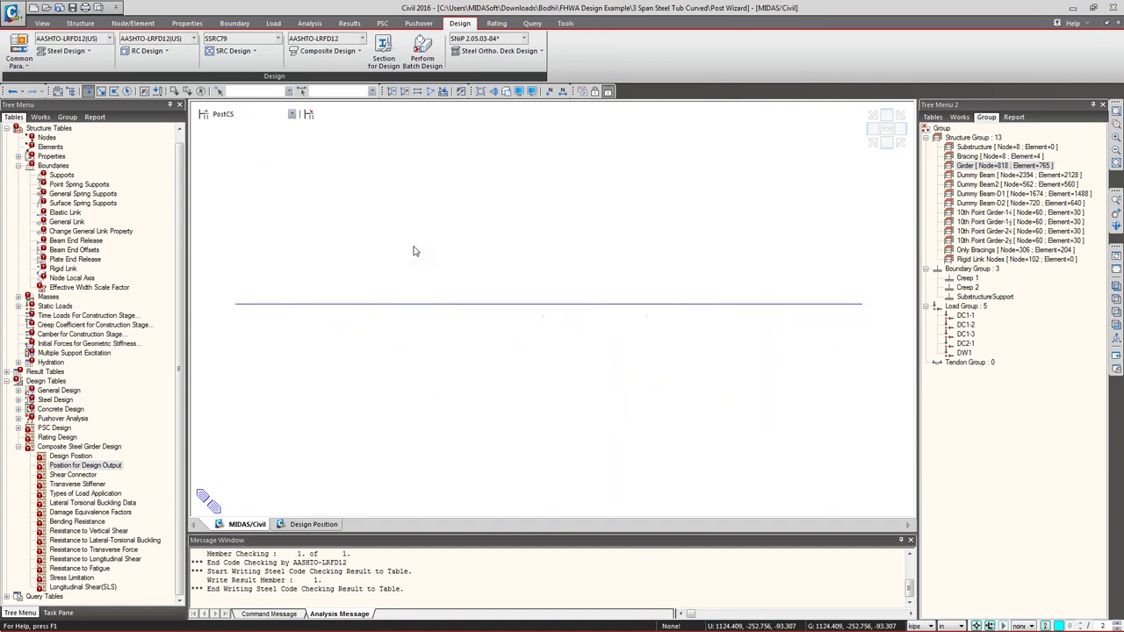
click(1116, 295)
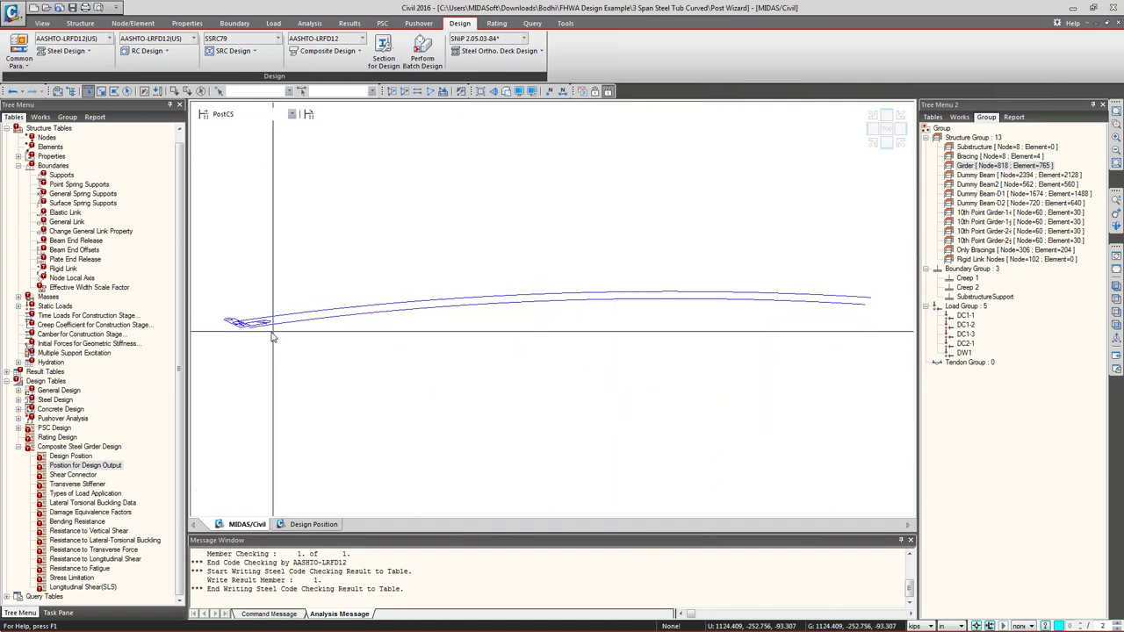
- Plot the MVmin: MVL My beam moment diagram on the girder with its legend shown
right_click(254, 233)
mouse_move(338, 264)
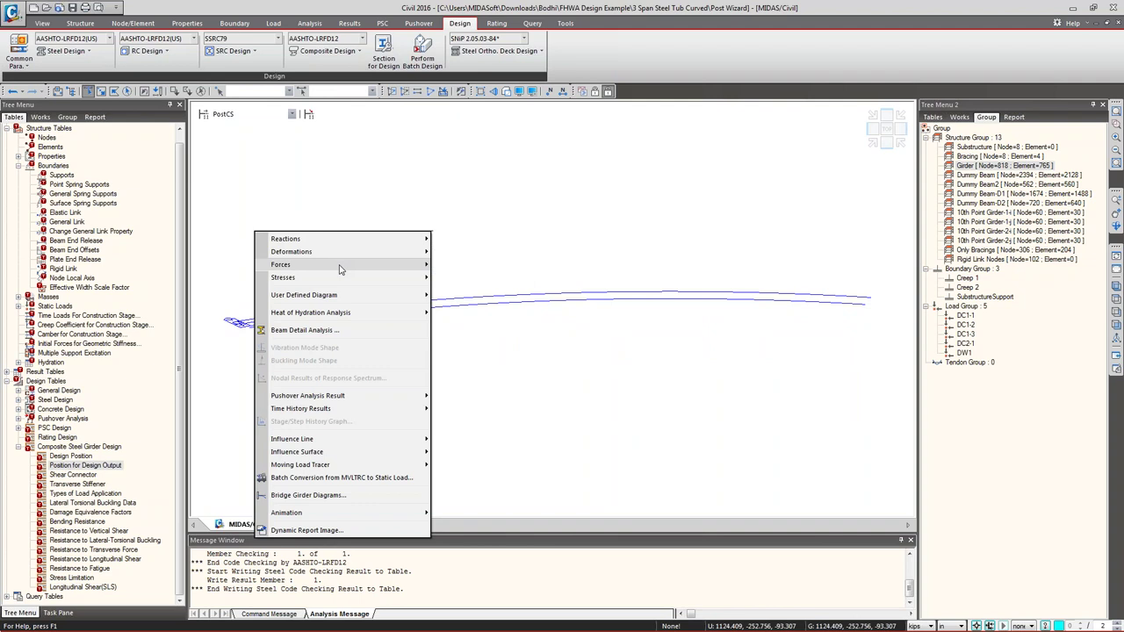
click(469, 293)
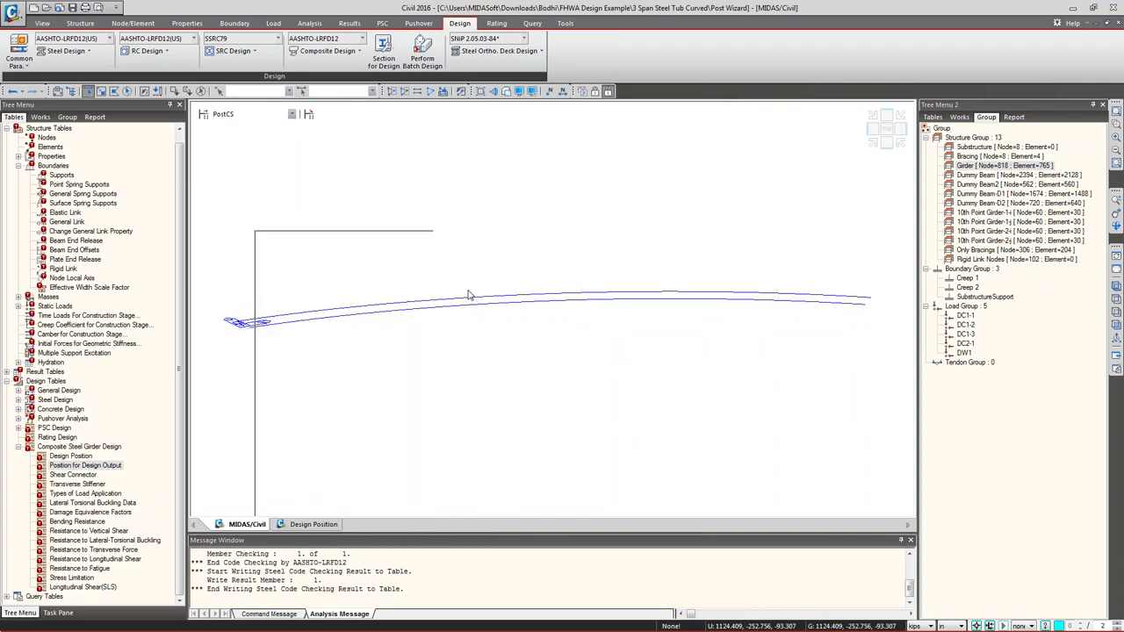
click(77, 168)
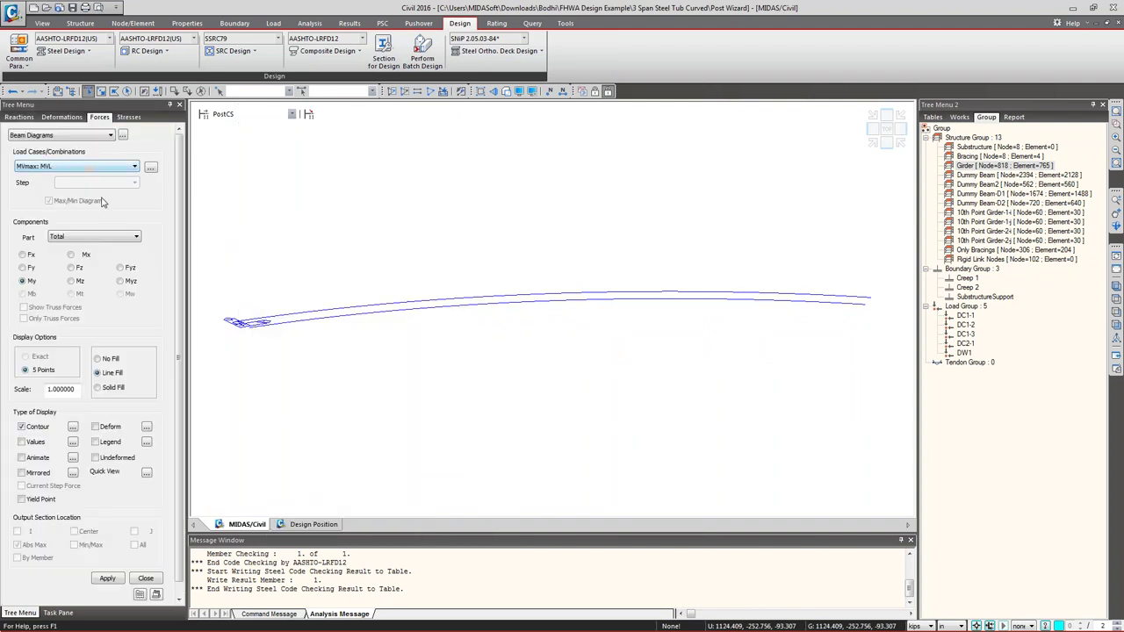
scroll(92, 579, down, 1)
click(107, 564)
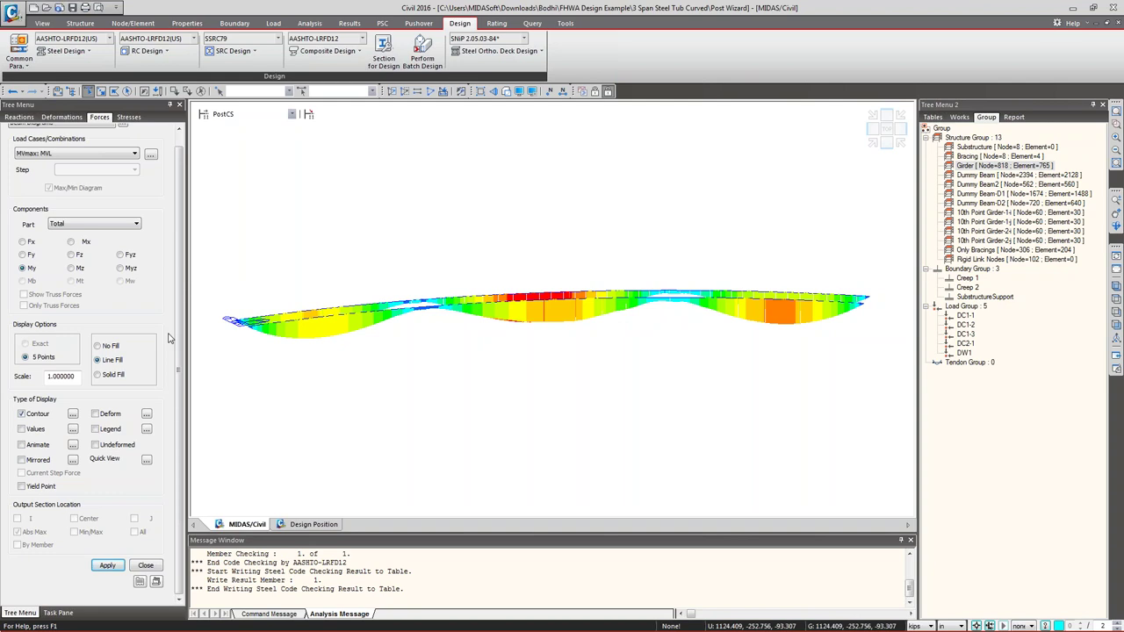
click(66, 154)
click(66, 169)
click(108, 566)
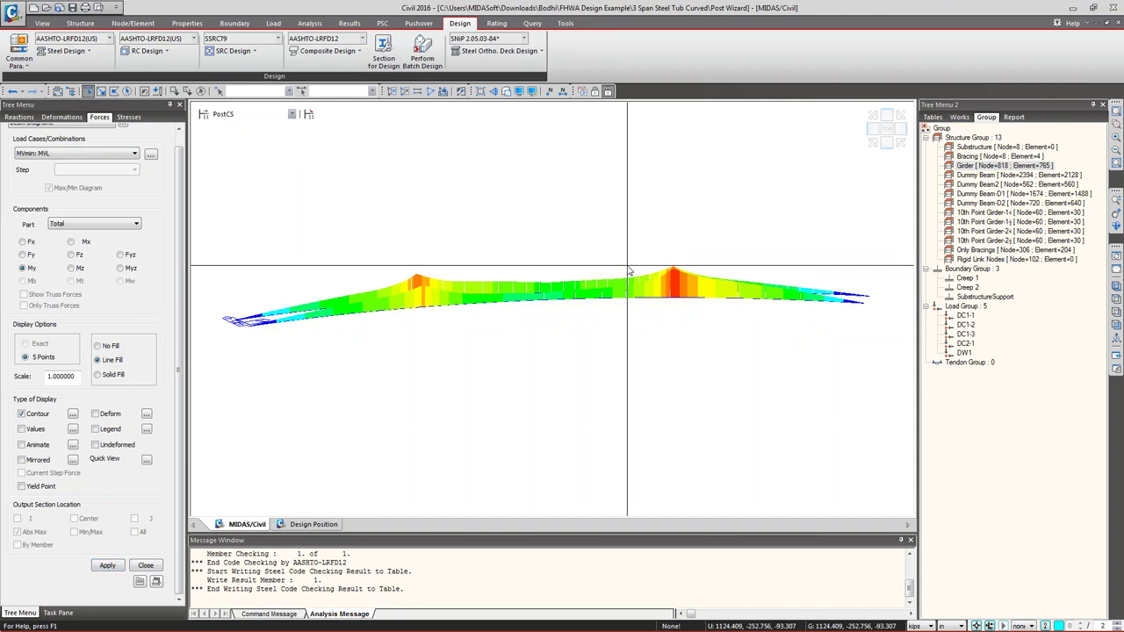
scroll(184, 299, up, 2)
click(95, 442)
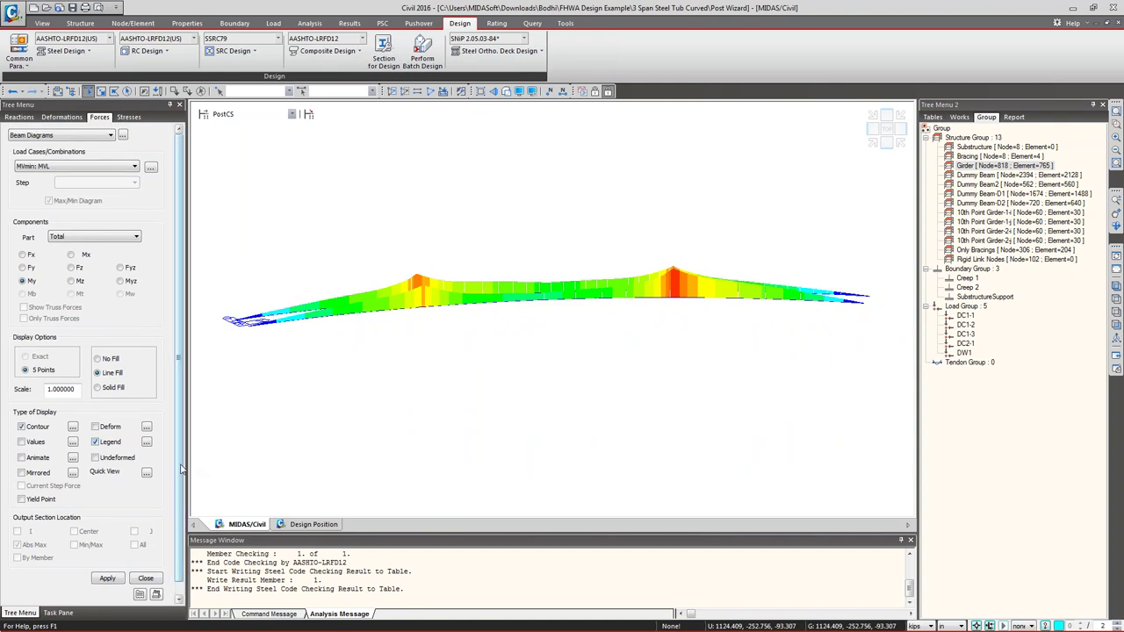
scroll(141, 544, down, 1)
click(107, 565)
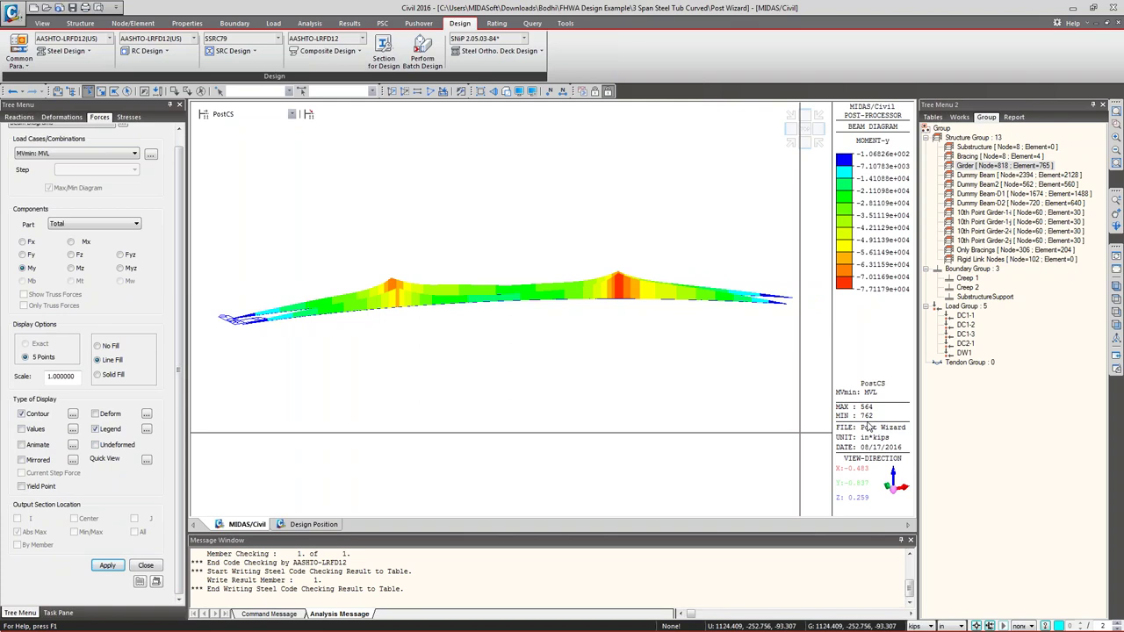
- Isolate element 762, where the minimum moment occurs
drag(827, 413, 887, 428)
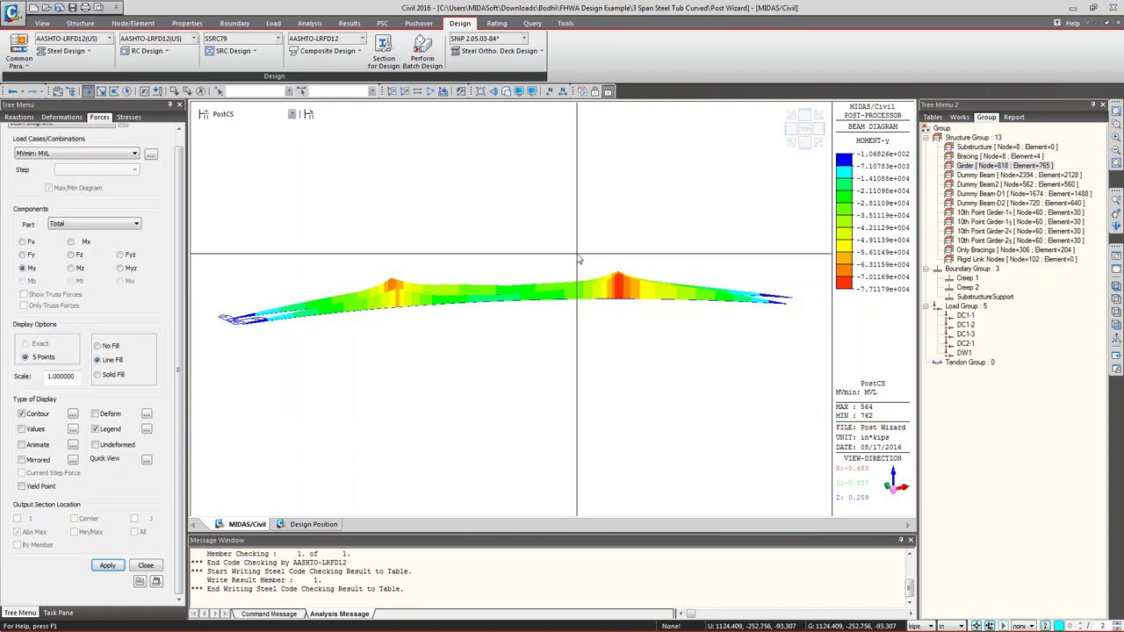
click(336, 90)
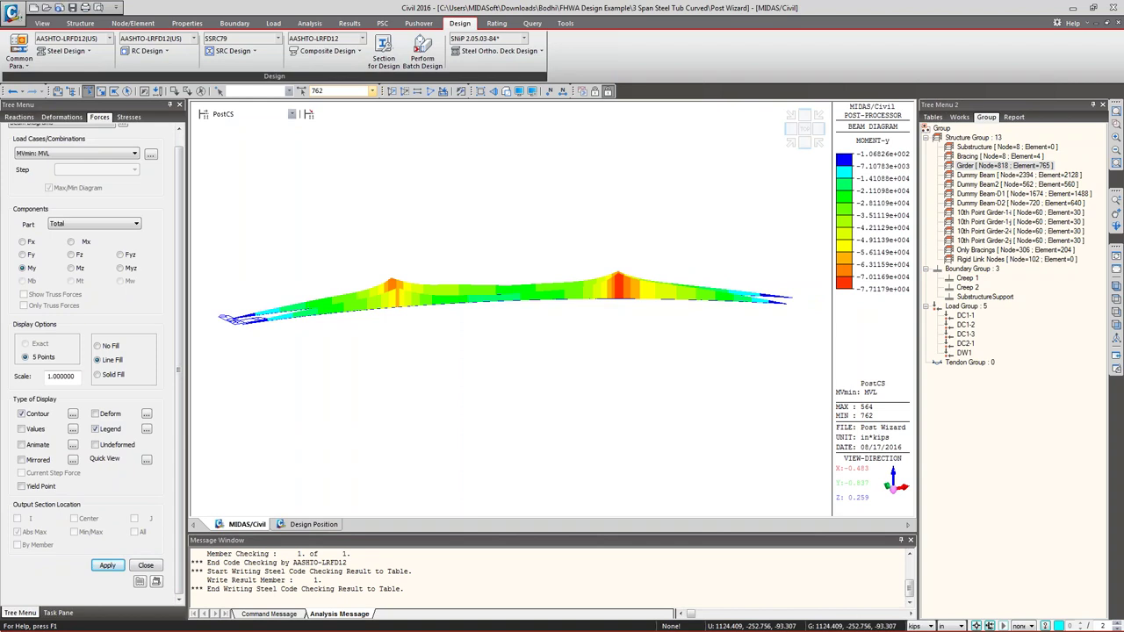
text(762)
click(391, 90)
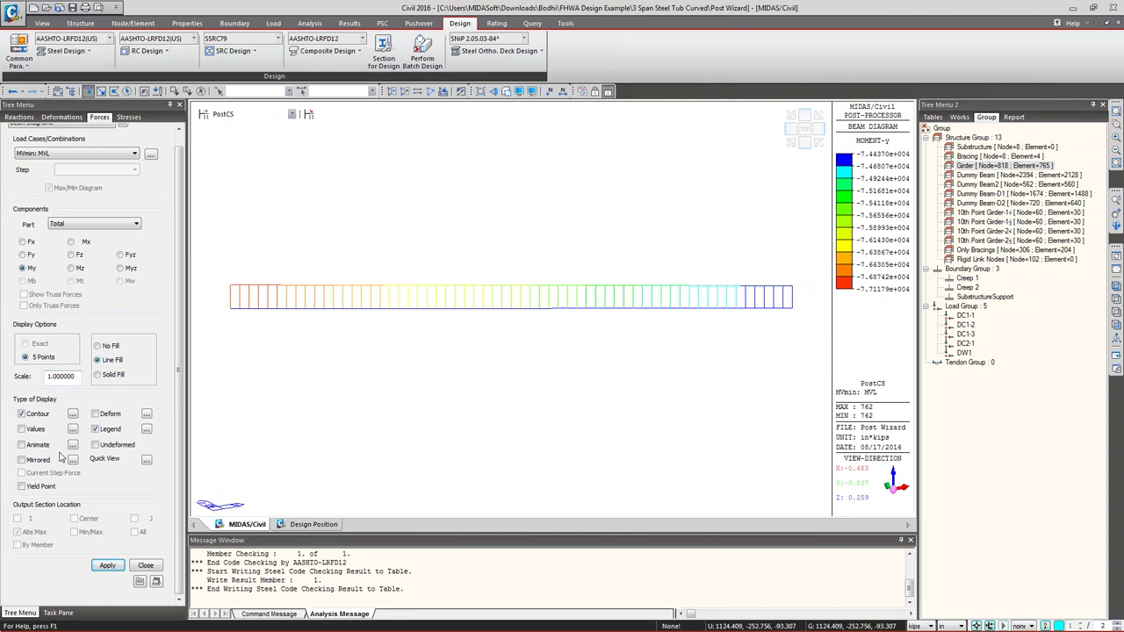
- Redraw the moment diagram with line fill after trying solid fill
click(102, 376)
click(97, 360)
click(106, 565)
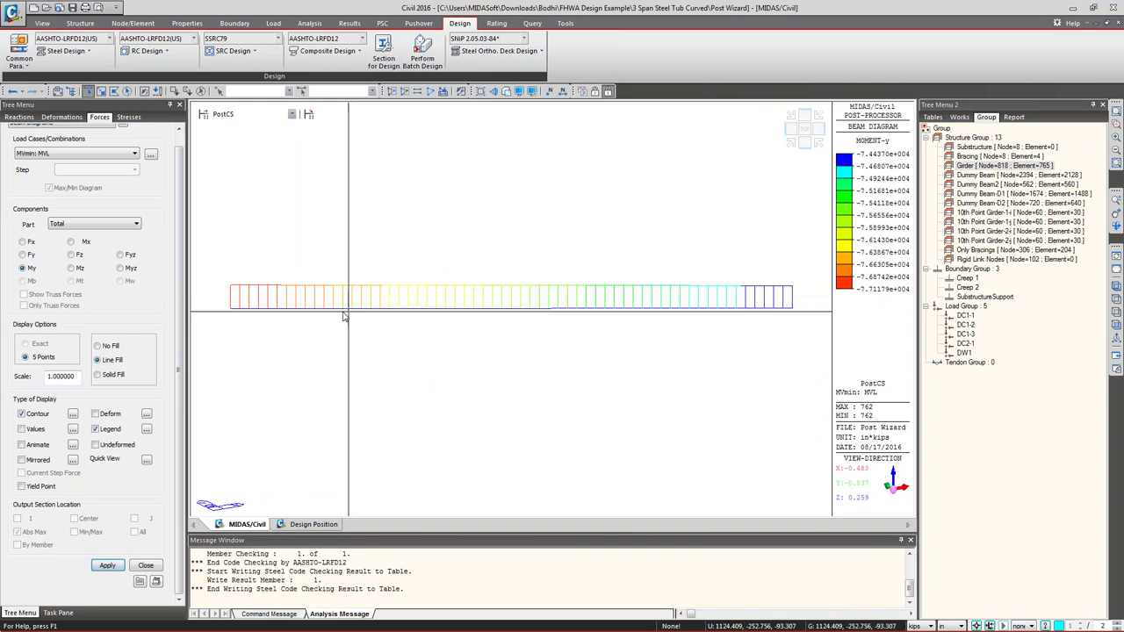
- Read moment values along element 762 (about 1.32e+004 in*kips) in the detail diagram, then close it
click(147, 460)
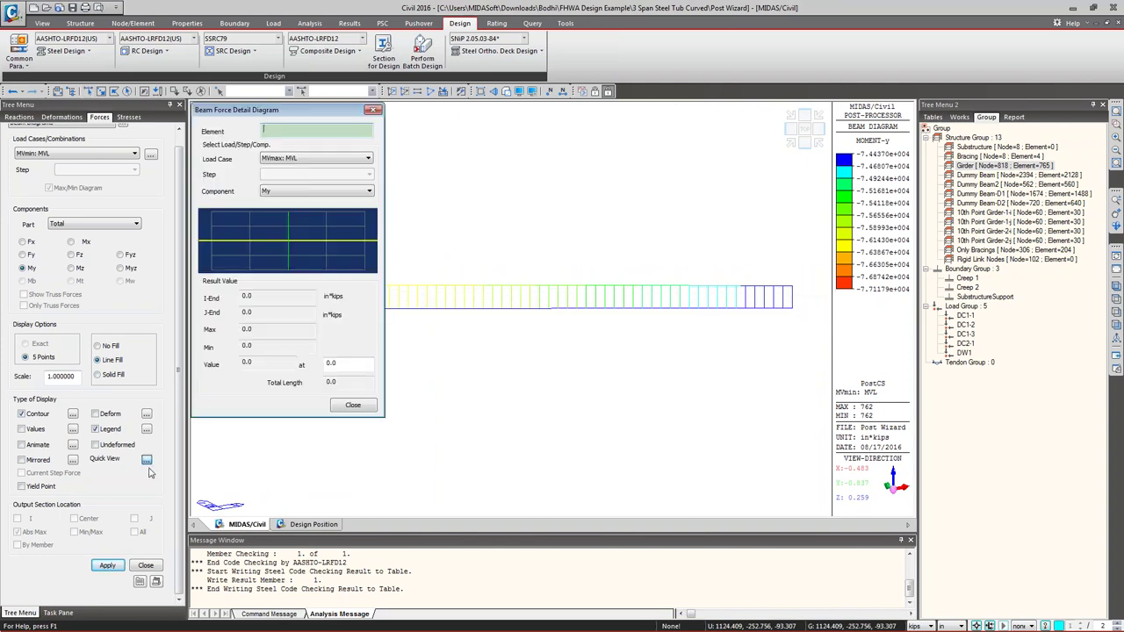
drag(284, 110, 150, 96)
click(505, 303)
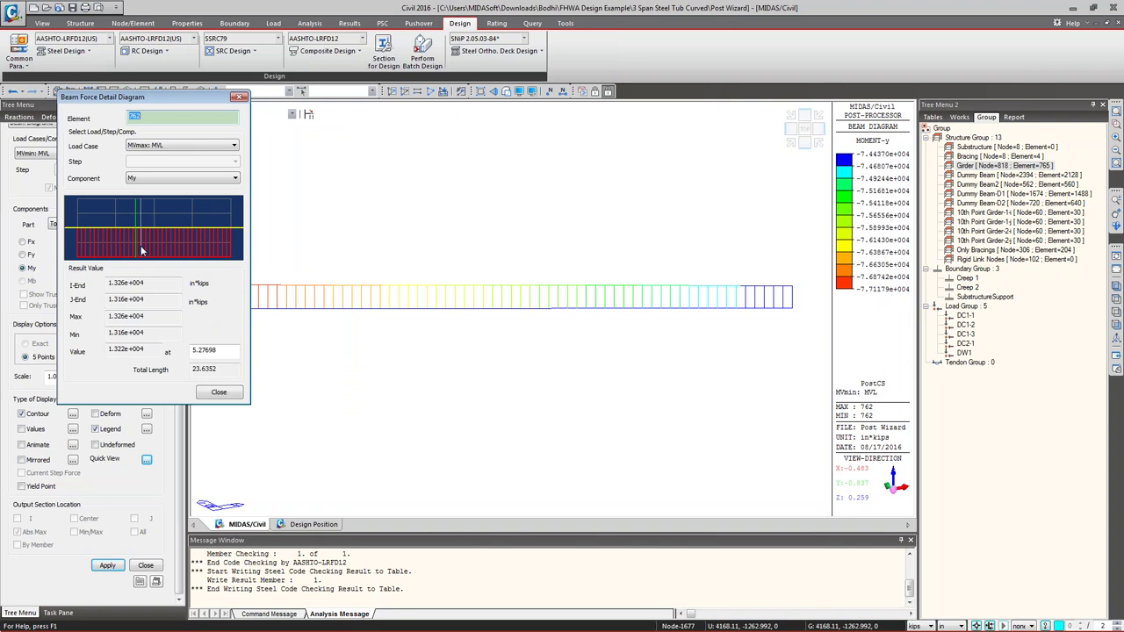
drag(162, 252, 188, 259)
double_click(133, 349)
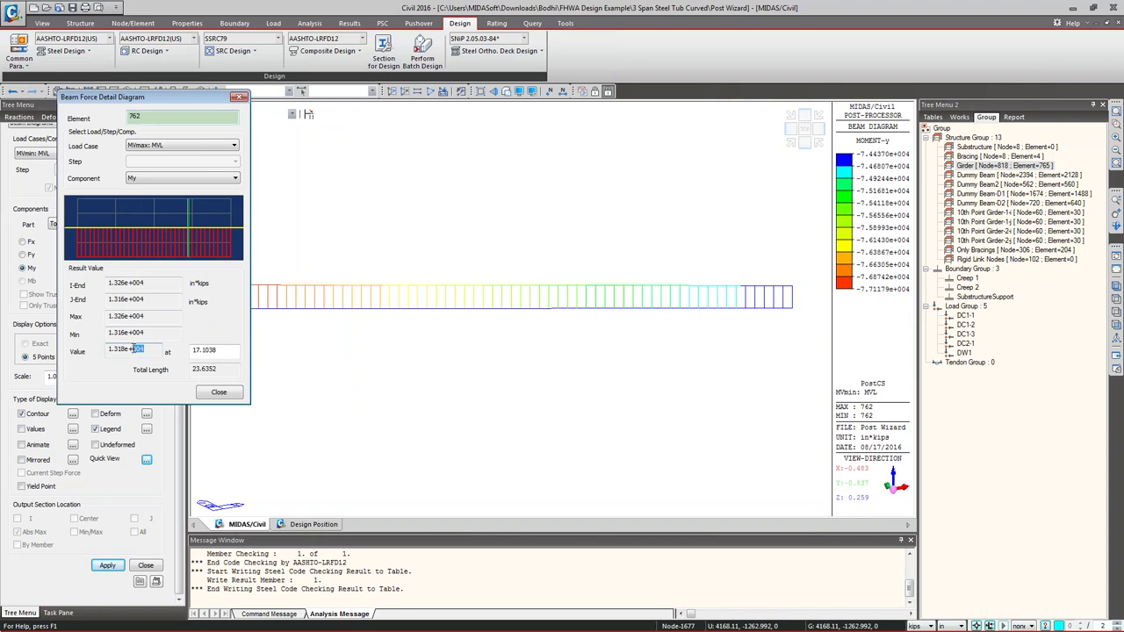
drag(86, 246, 184, 256)
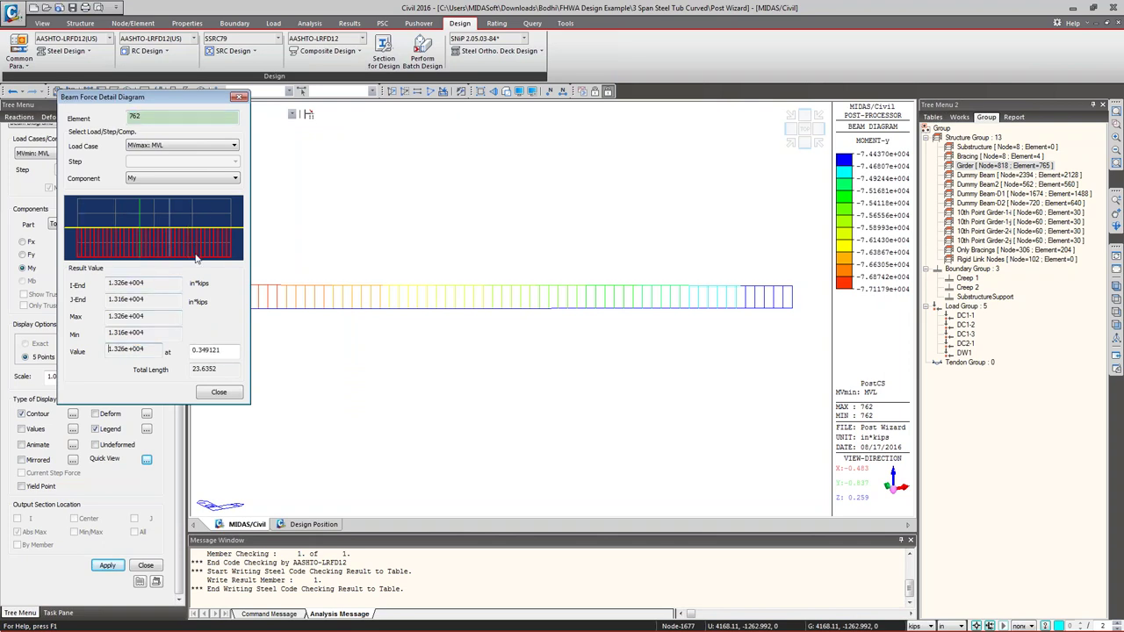
click(218, 392)
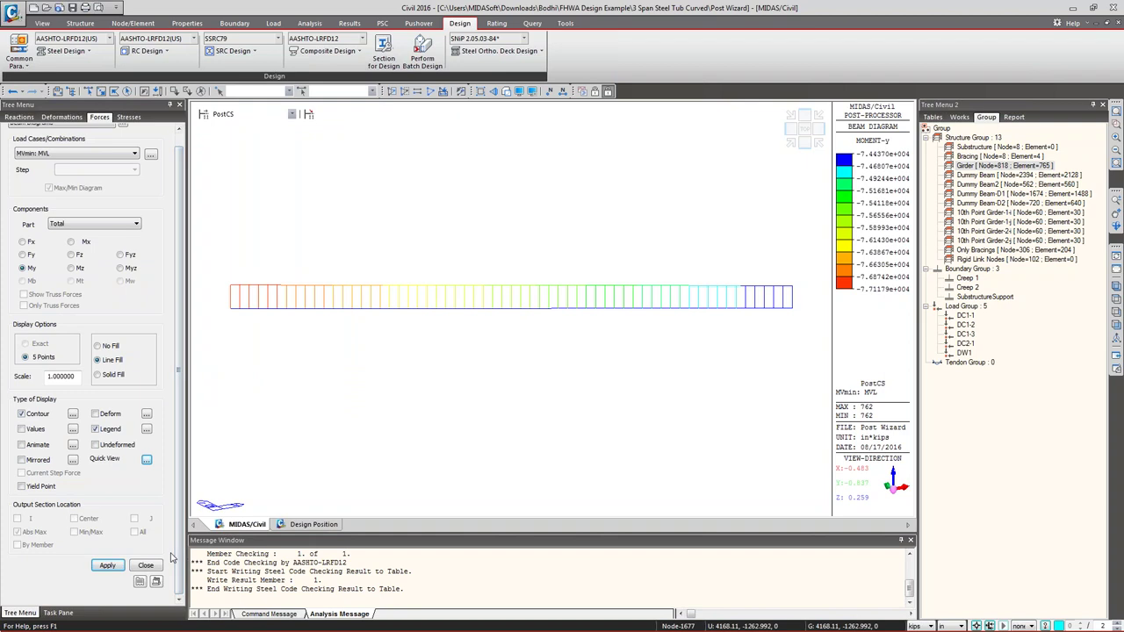
- Switch results to Stage2-1 and then Stage1, and leave results for preprocessing mode
click(252, 115)
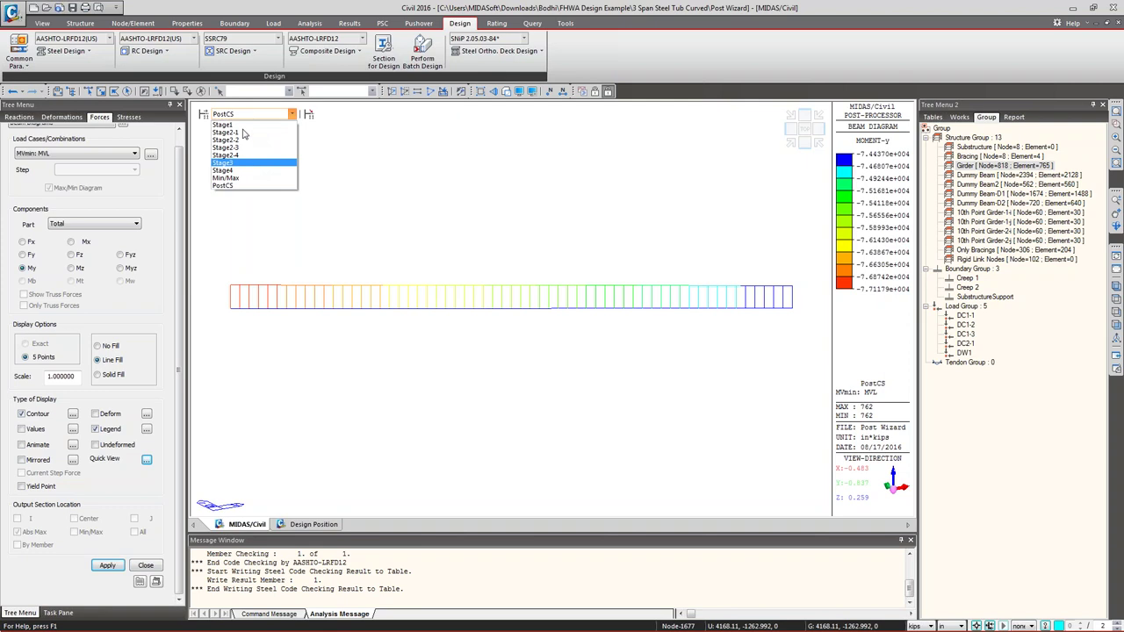
click(245, 132)
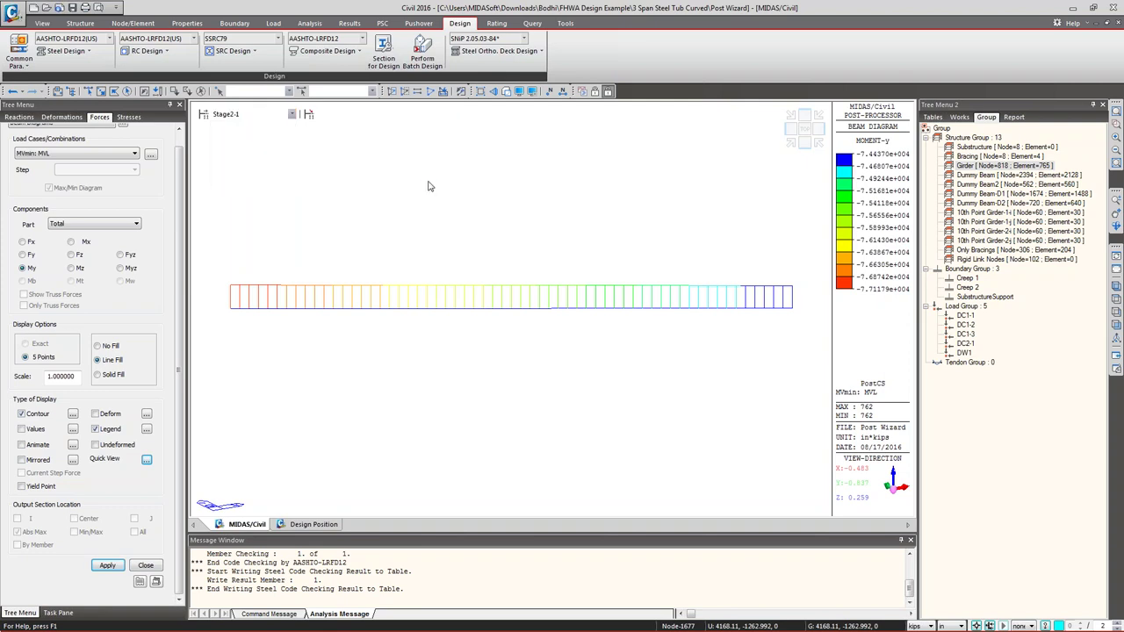
click(227, 117)
click(234, 129)
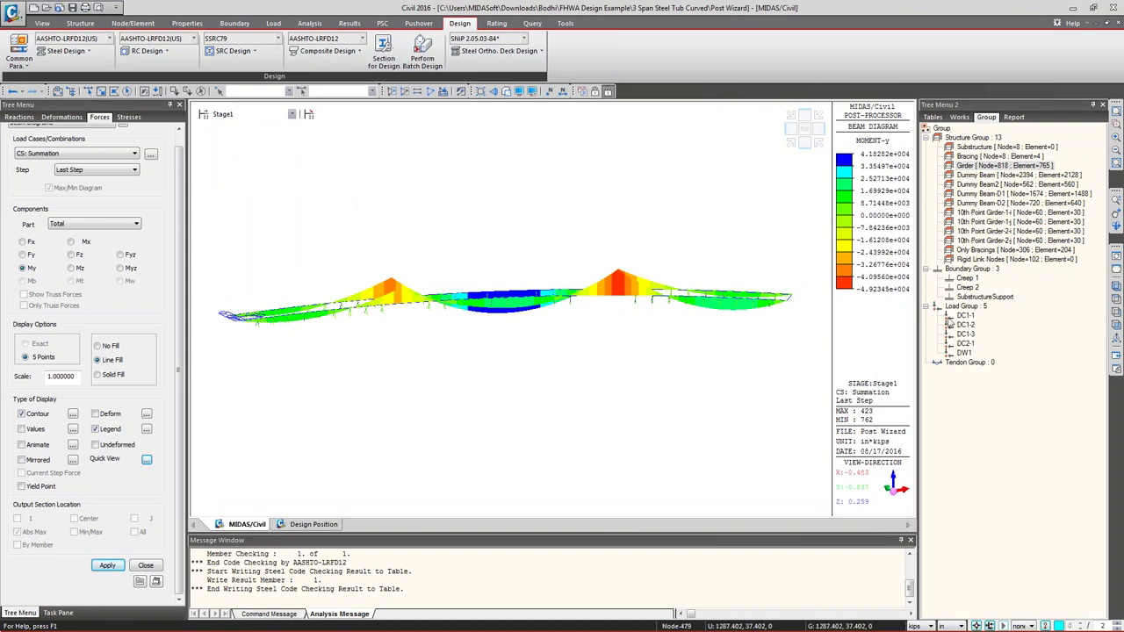
click(1117, 273)
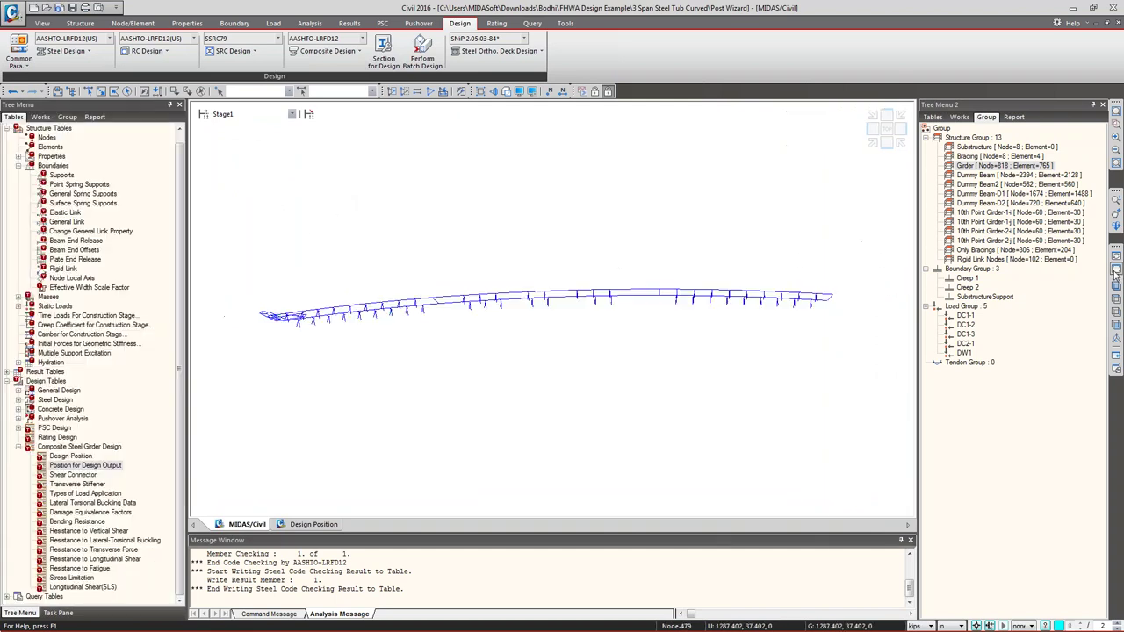
- Step the model through Stage2-1, Stage2-2, Stage2-3 and Stage3 to Stage4
click(237, 116)
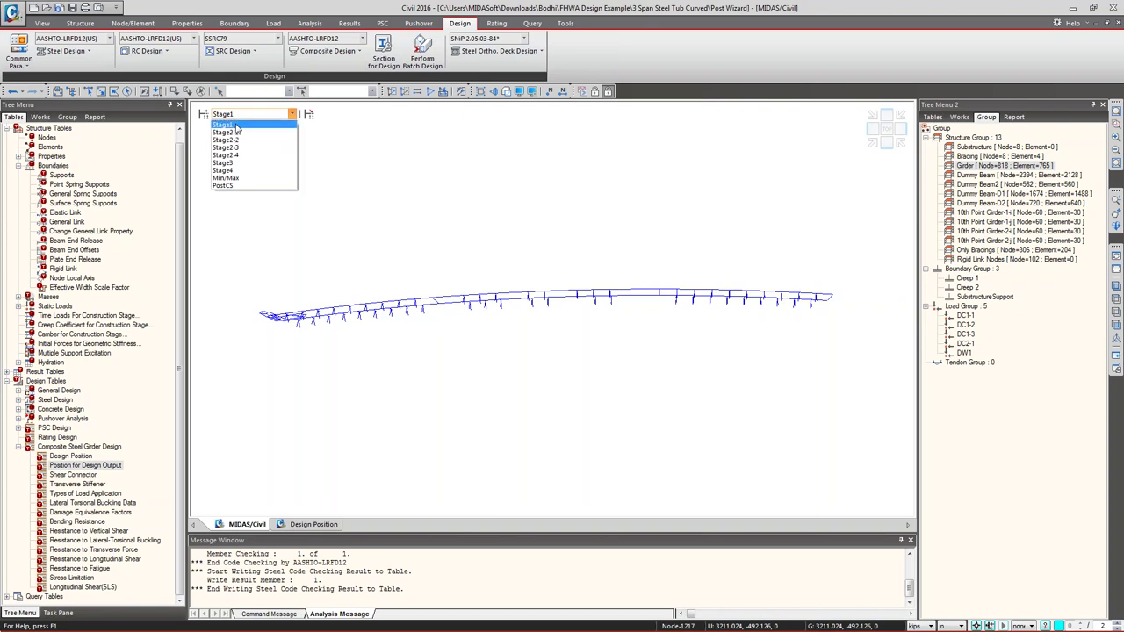
click(236, 132)
click(242, 115)
click(235, 140)
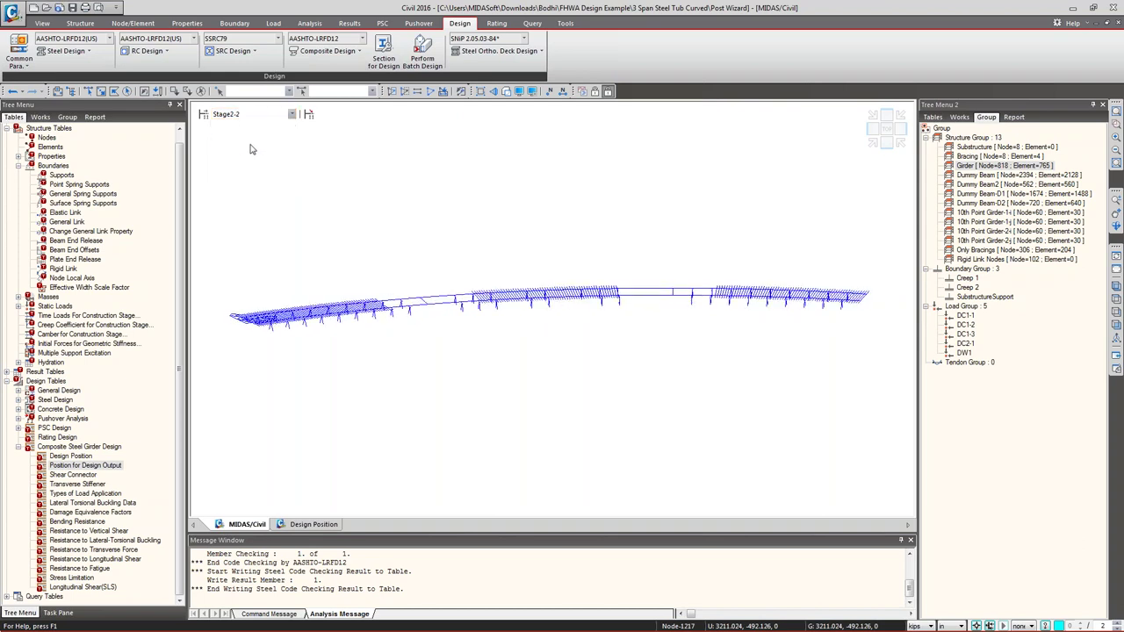
click(239, 116)
click(234, 148)
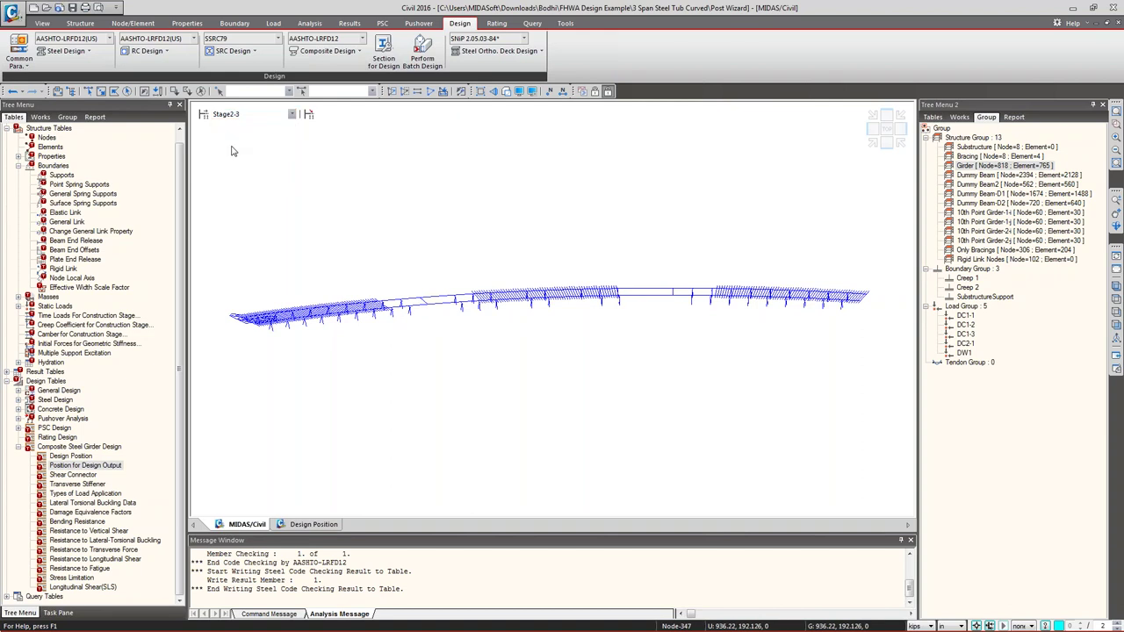
click(235, 113)
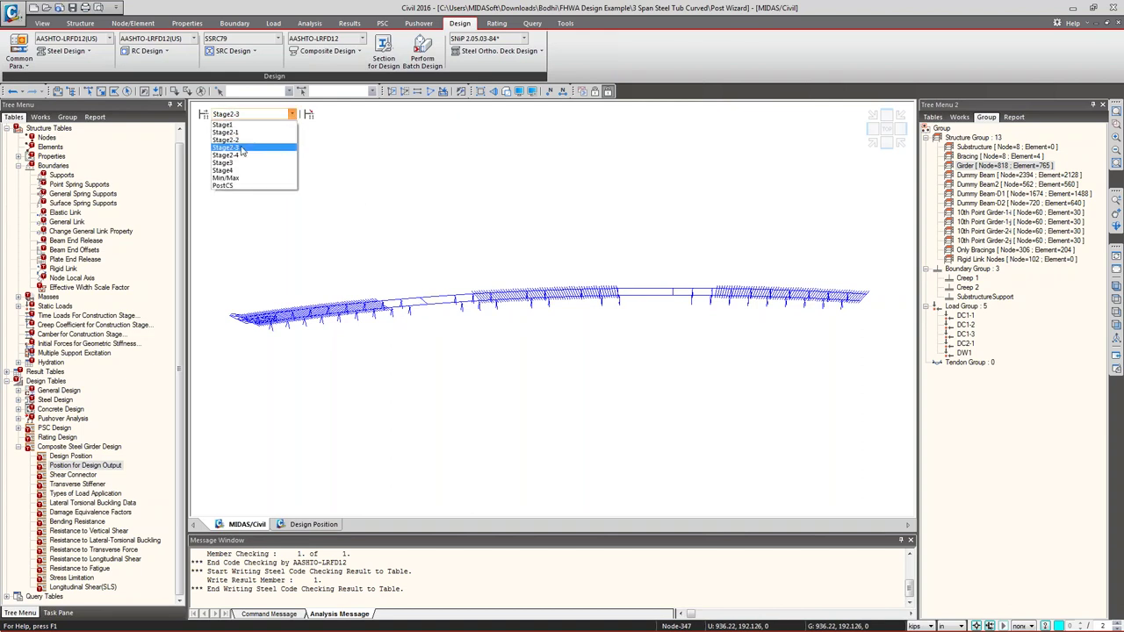
click(230, 163)
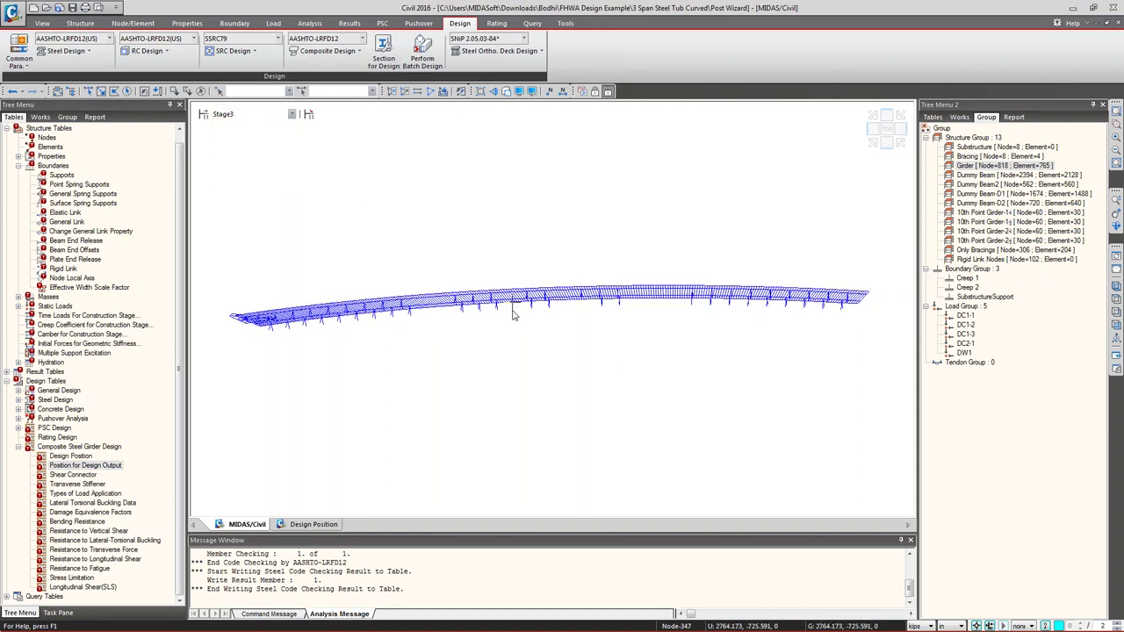
click(268, 116)
click(242, 170)
- Plot the FZ vertical reaction forces at the supports for CS: Summation
right_click(257, 164)
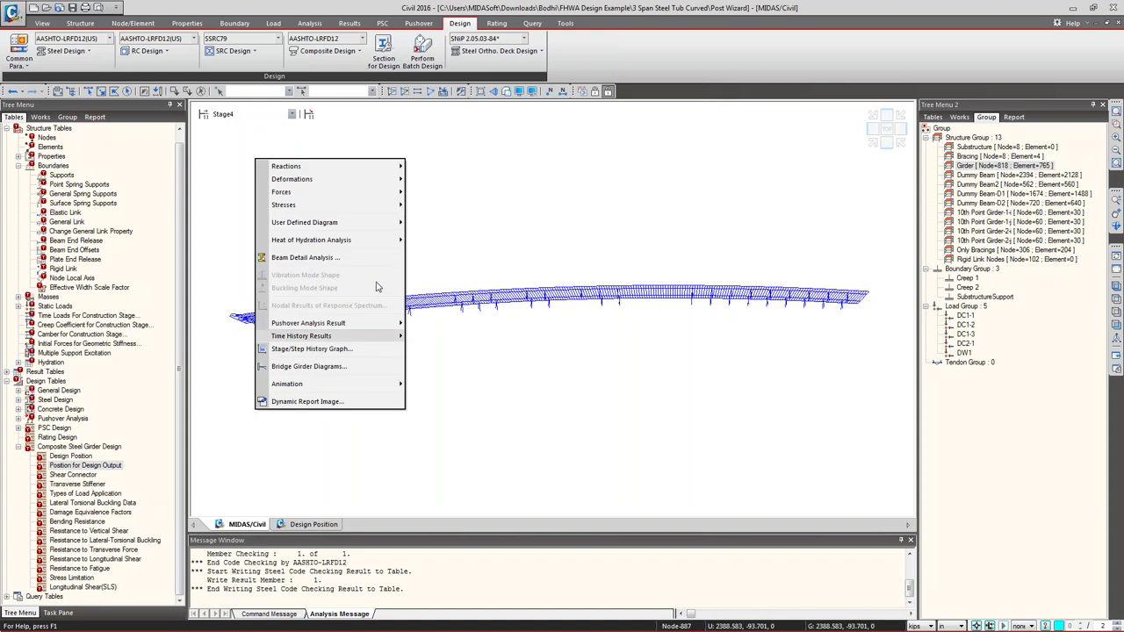
click(525, 147)
right_click(525, 147)
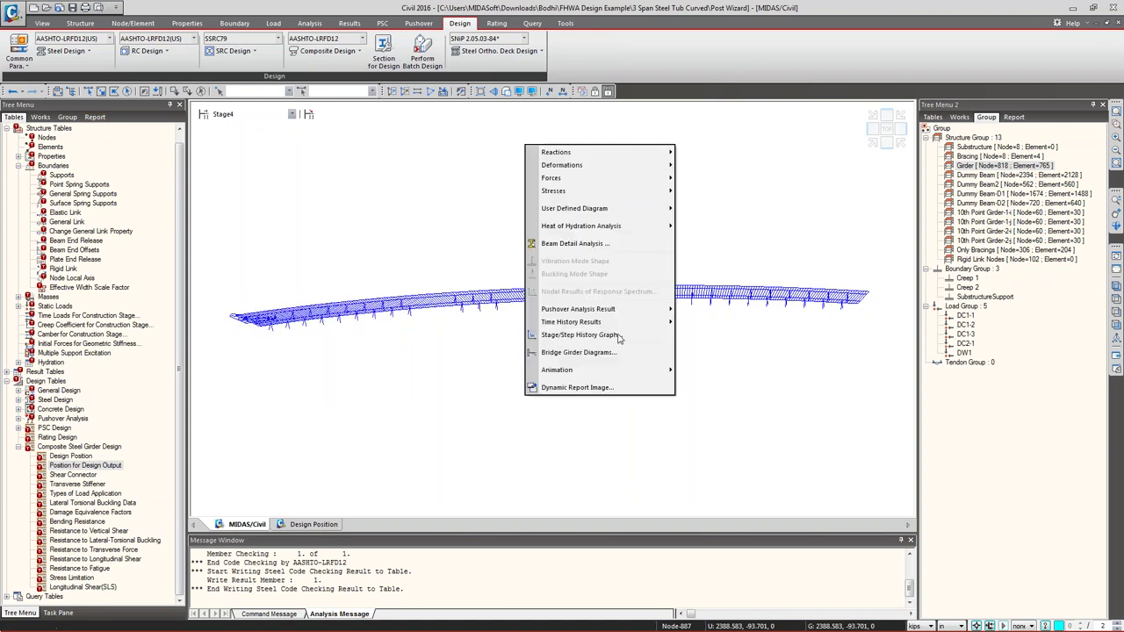
mouse_move(626, 181)
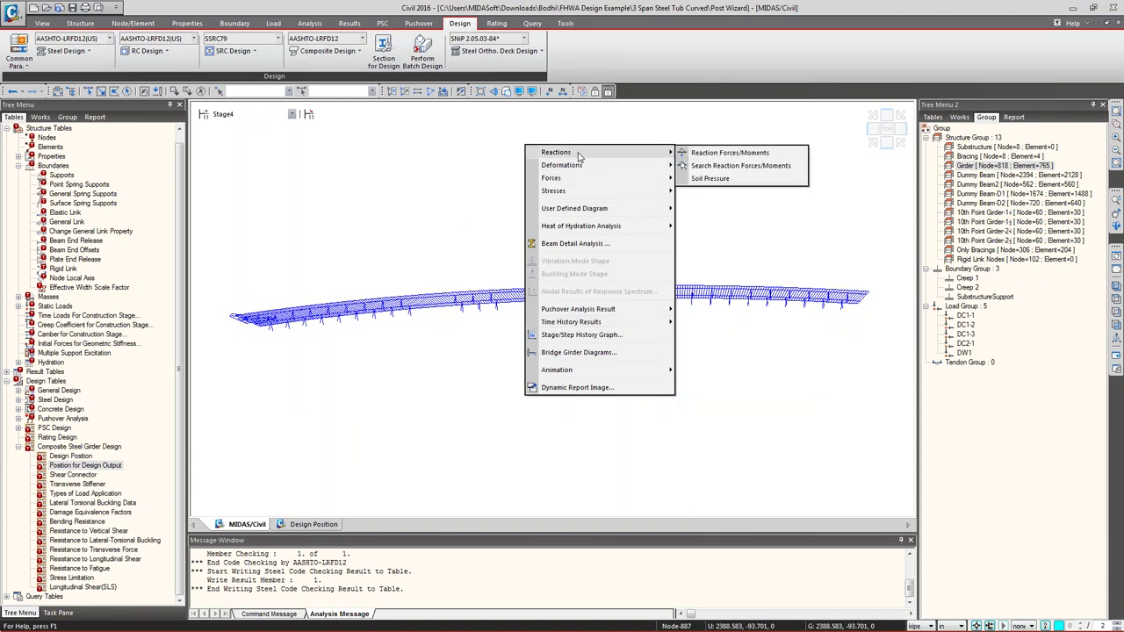
click(689, 155)
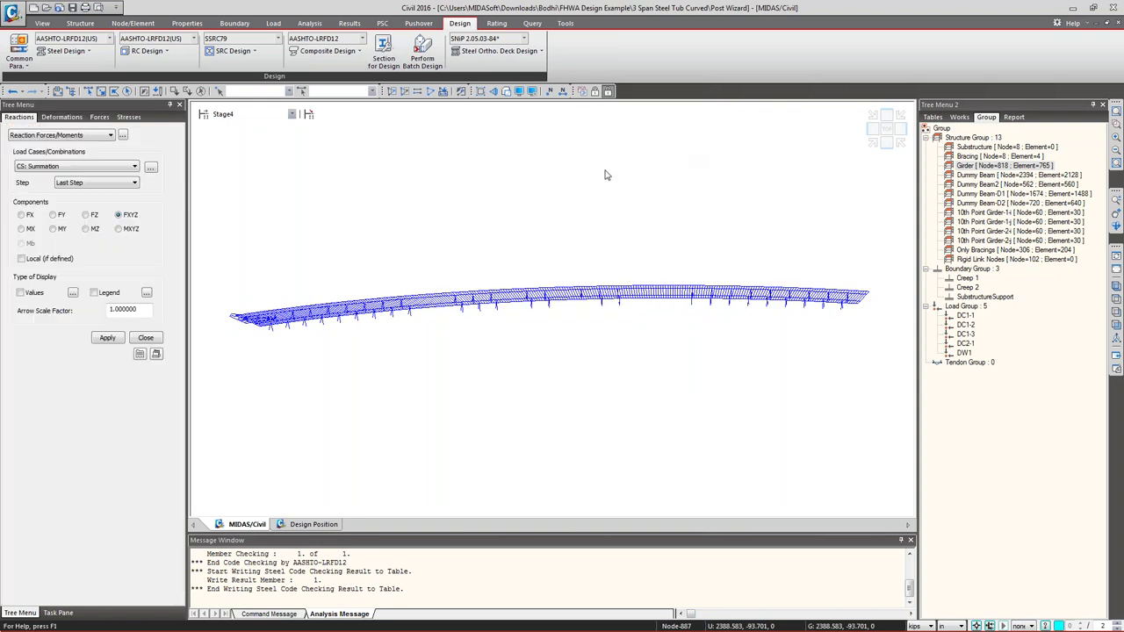
click(85, 216)
click(112, 339)
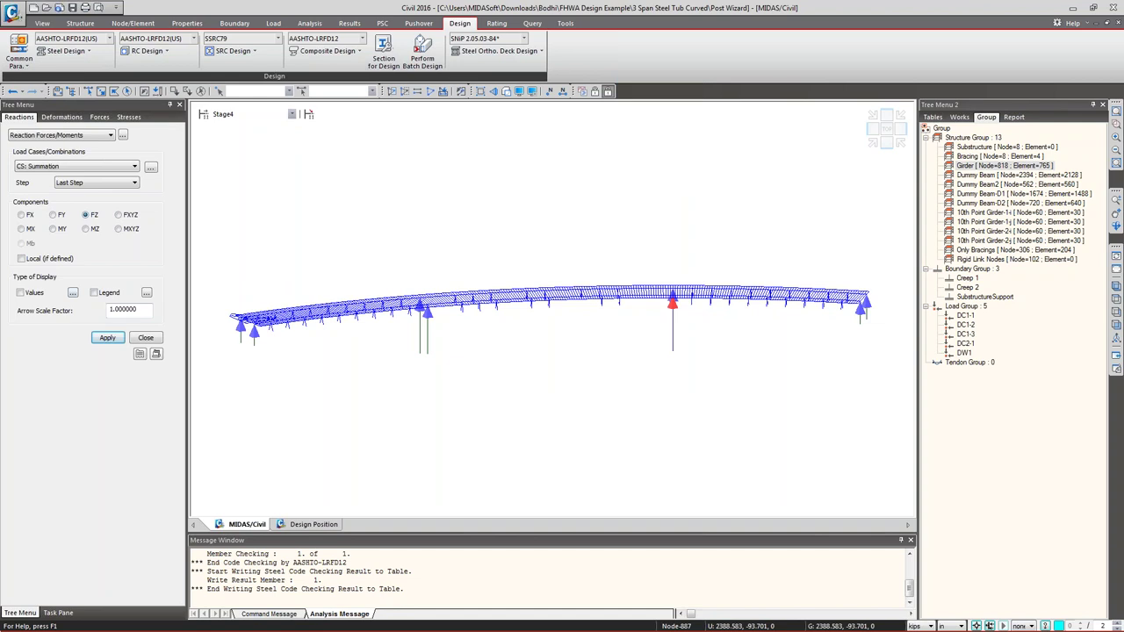
click(146, 338)
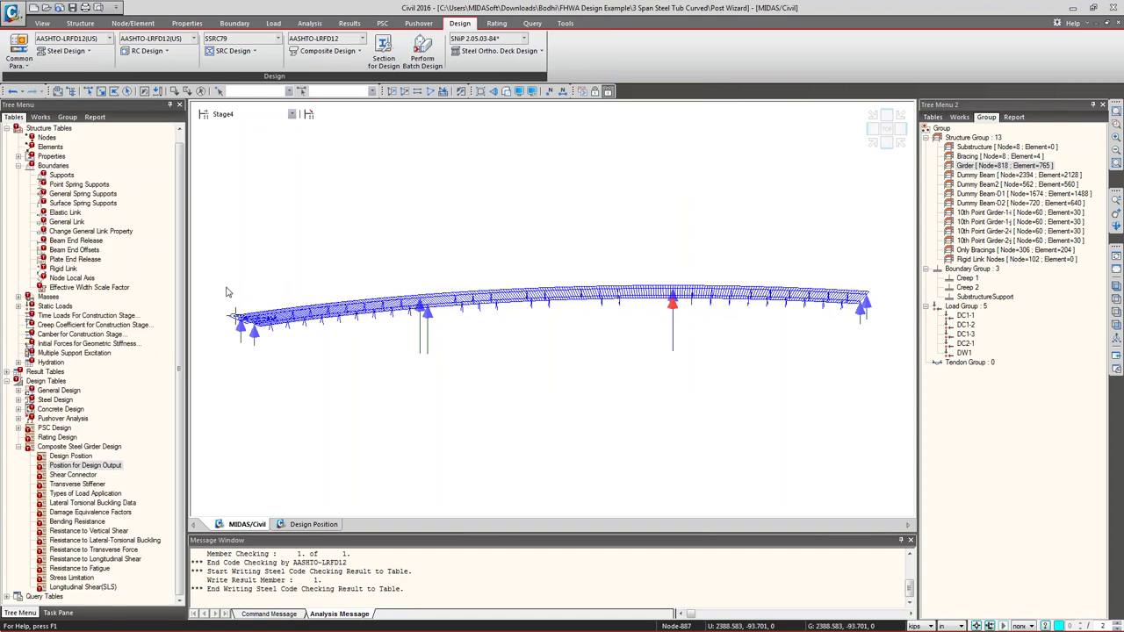
- Bring up the model's result shortcuts and dismiss them without choosing anything
right_click(309, 148)
mouse_move(329, 156)
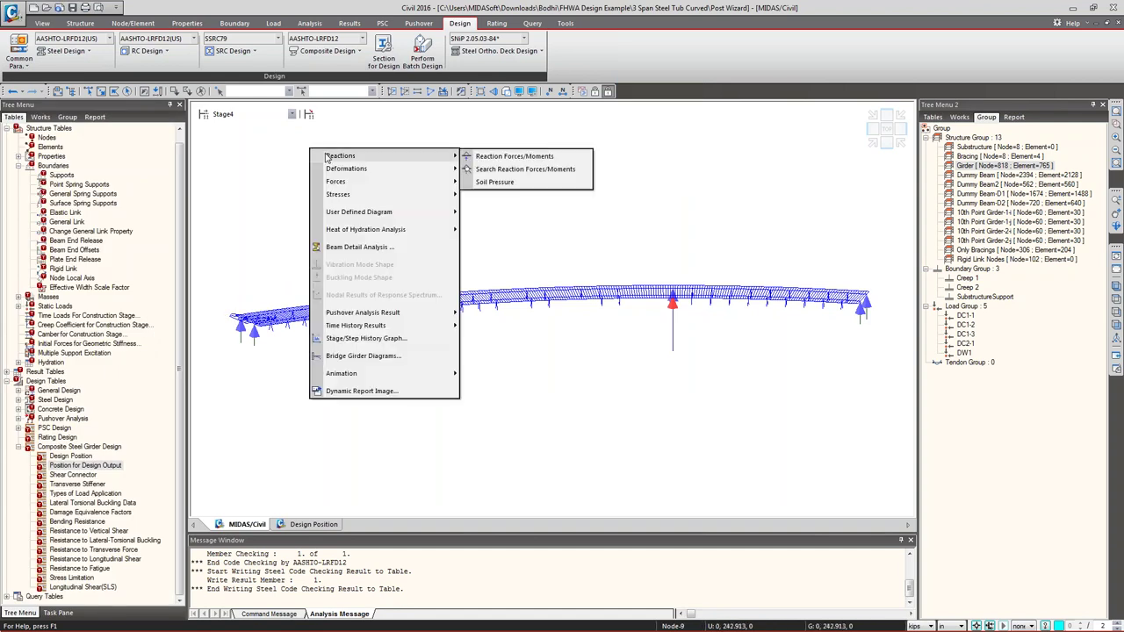
mouse_move(241, 303)
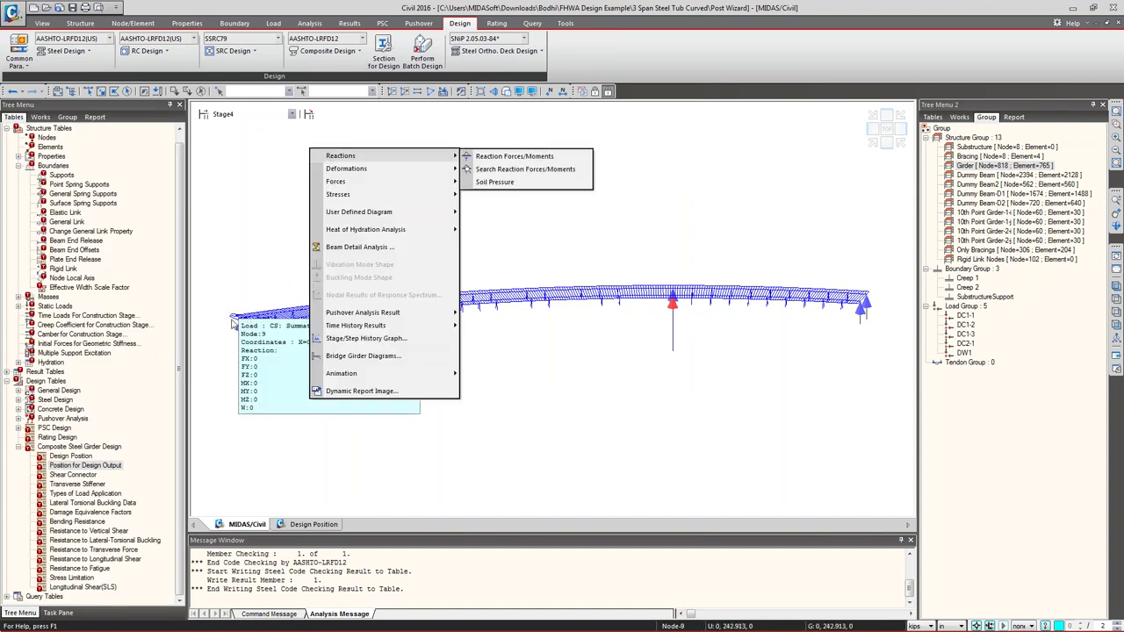
click(250, 233)
right_click(333, 164)
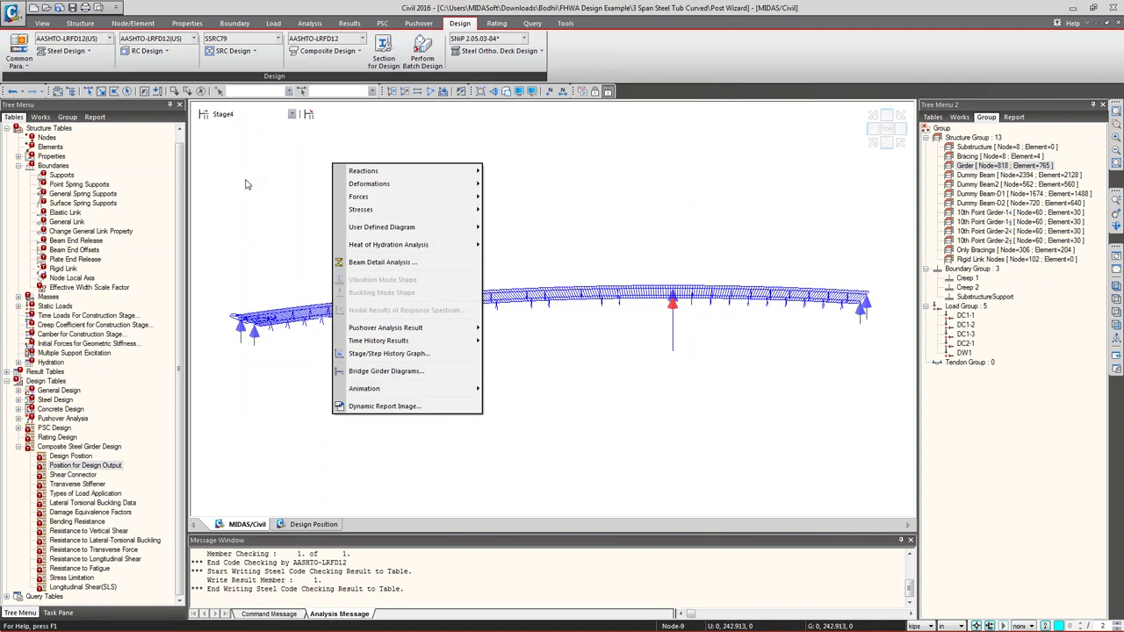
click(245, 183)
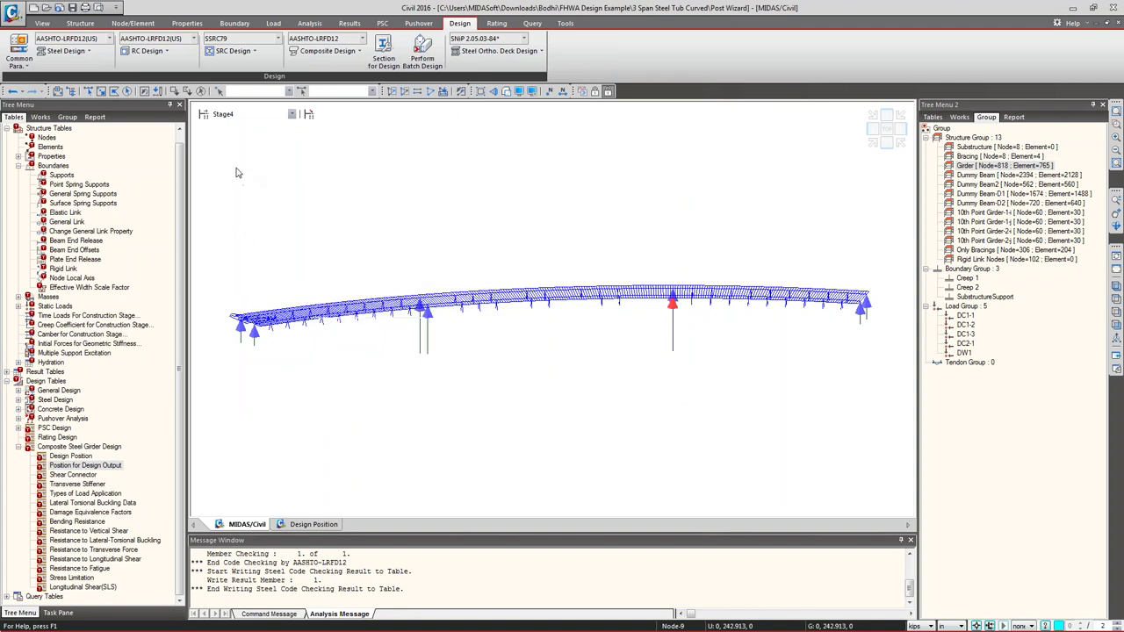
- Clear the reaction arrows and open the Load Combinations dialog
click(351, 24)
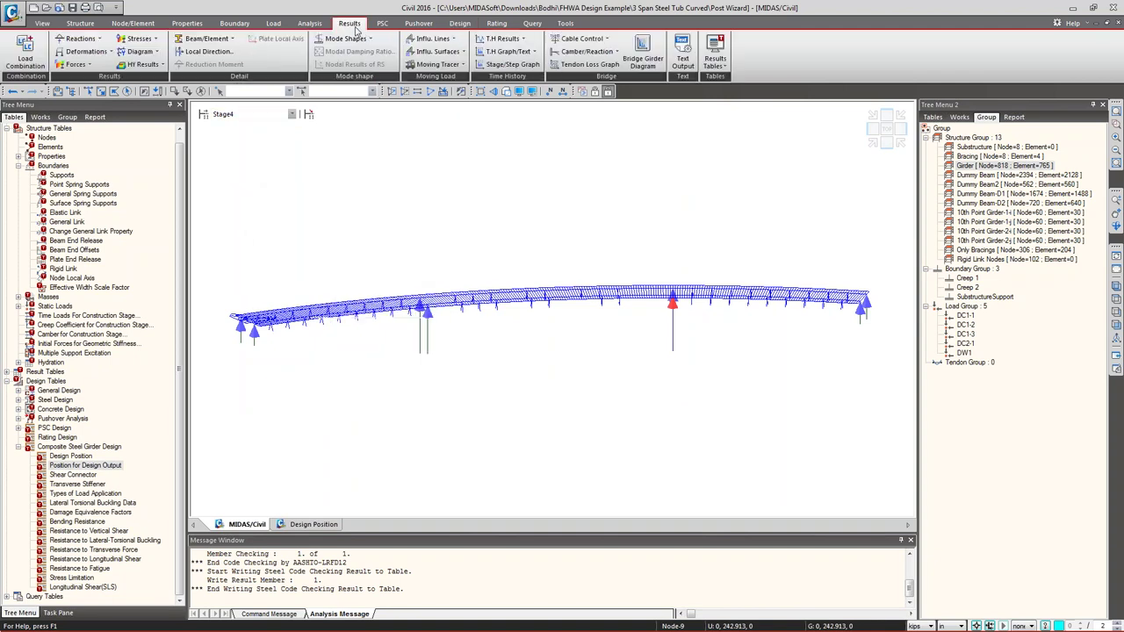
click(1116, 270)
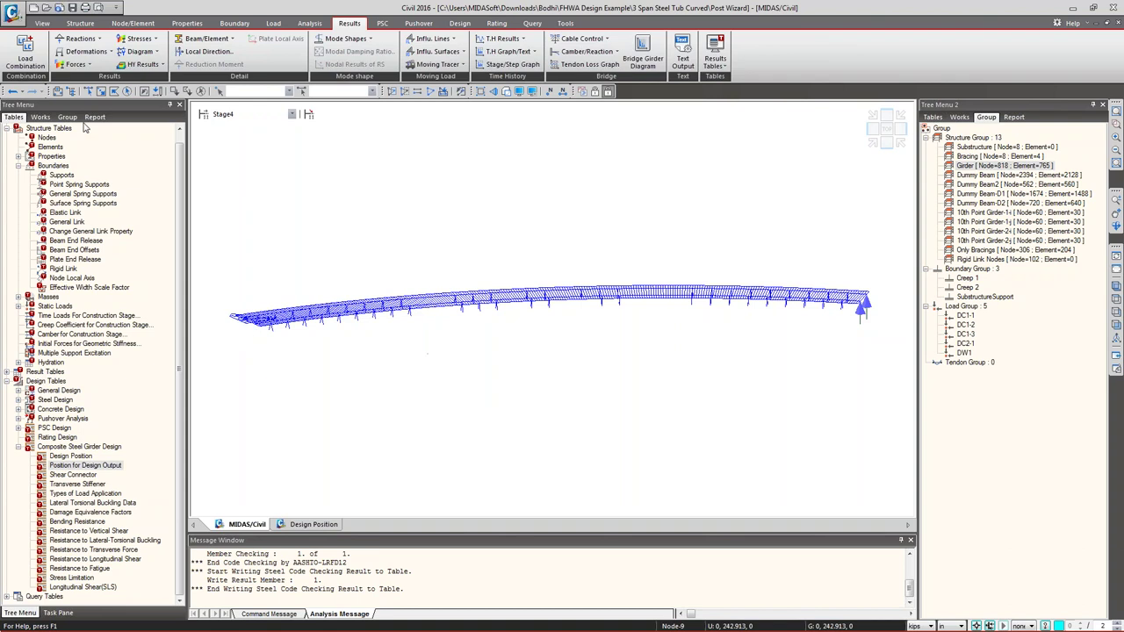
click(21, 49)
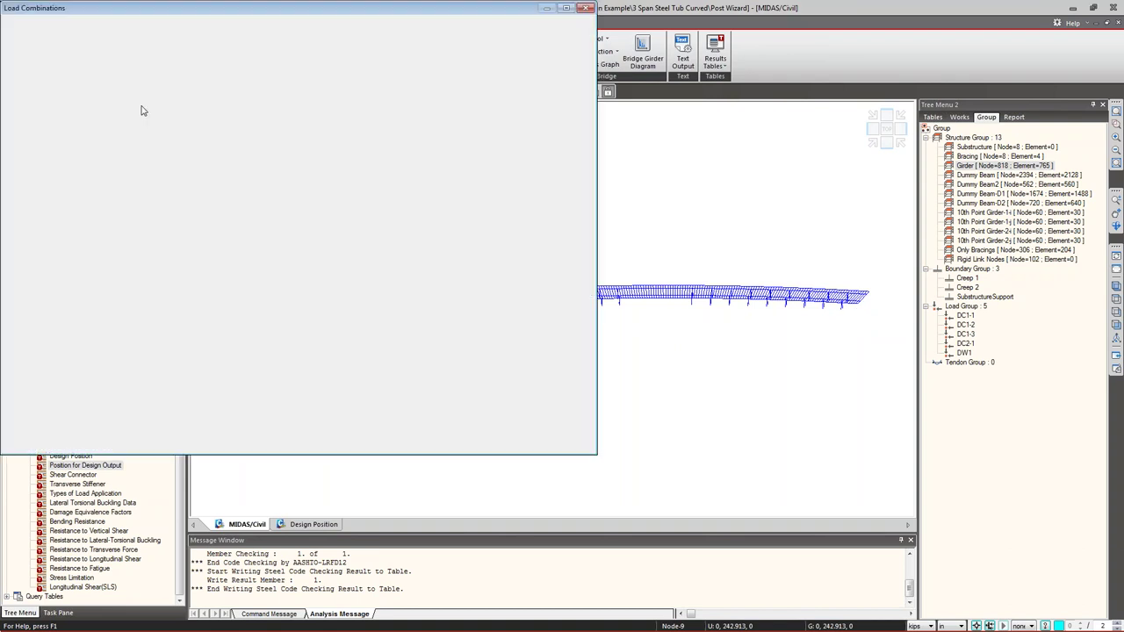
drag(155, 9, 333, 89)
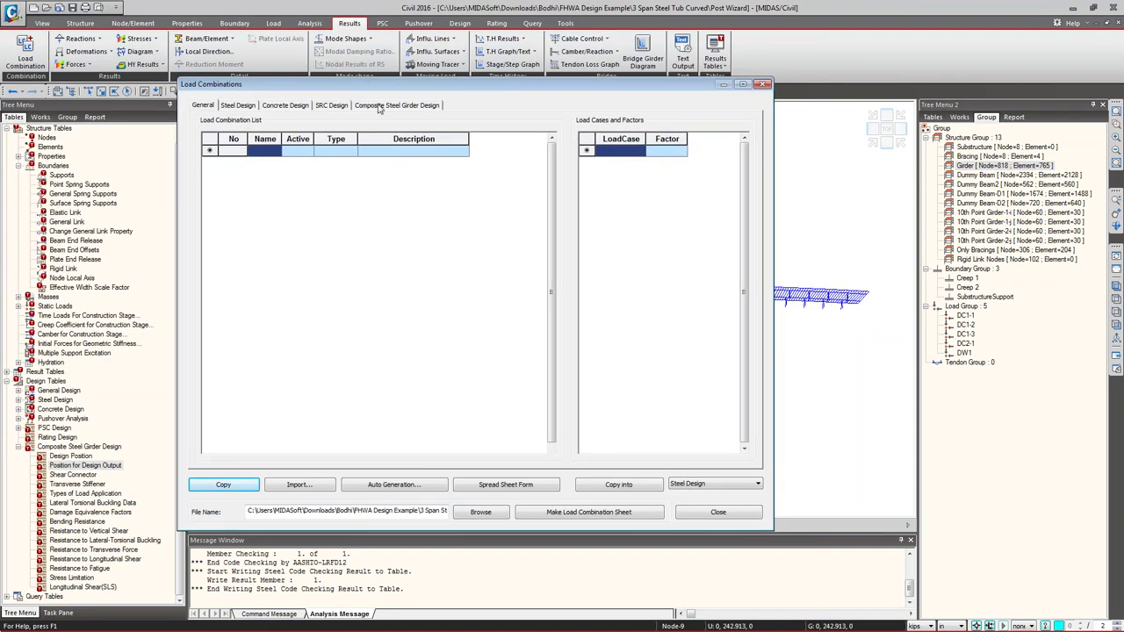
- Review the Composite Steel Girder Design combinations scLCB3 Strength-IV and scLCB7 Service-IV
click(386, 106)
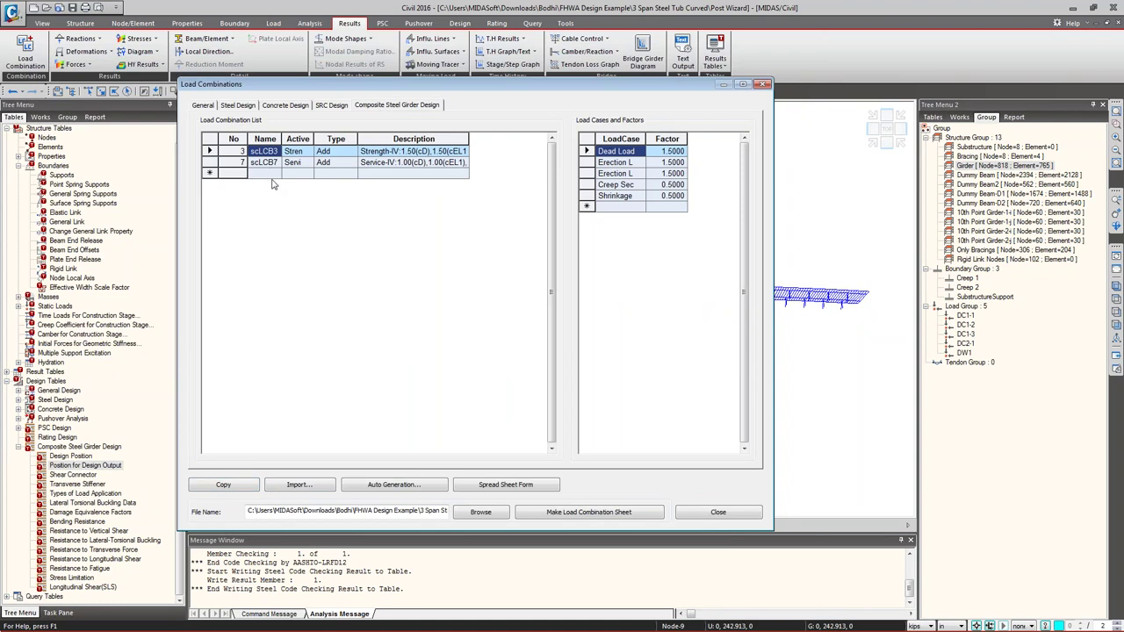
click(209, 151)
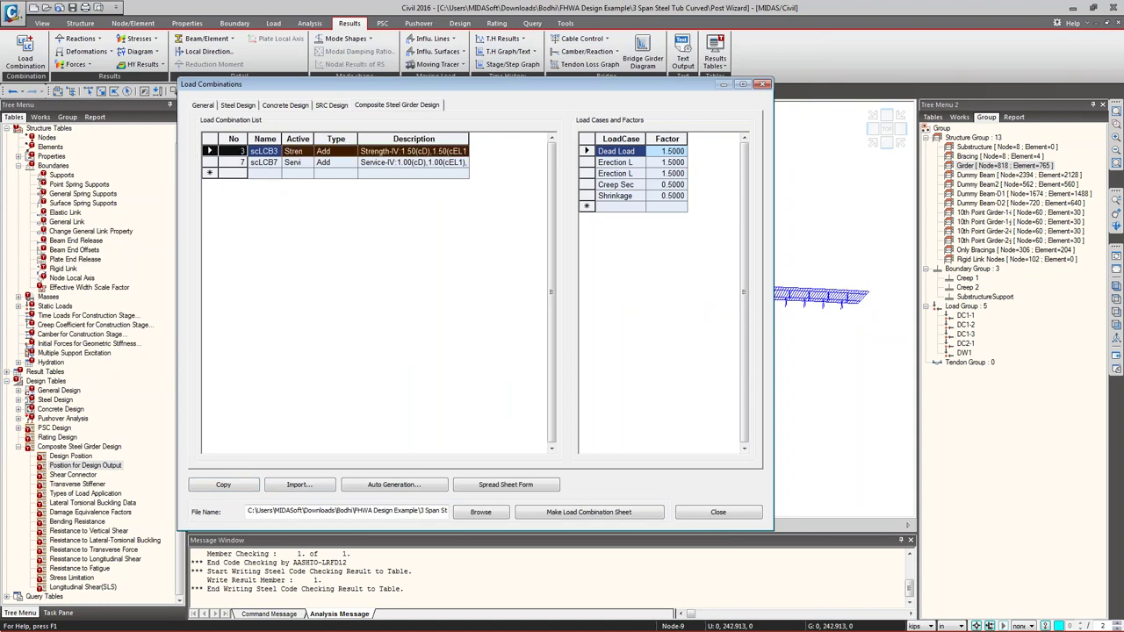
shift+click(210, 163)
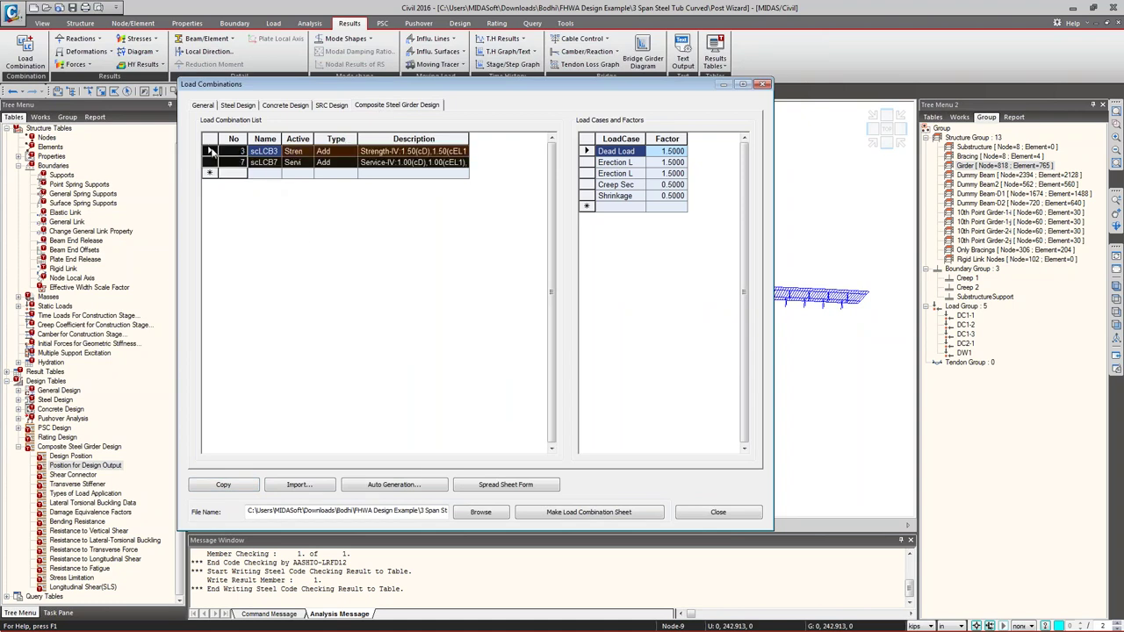
click(252, 172)
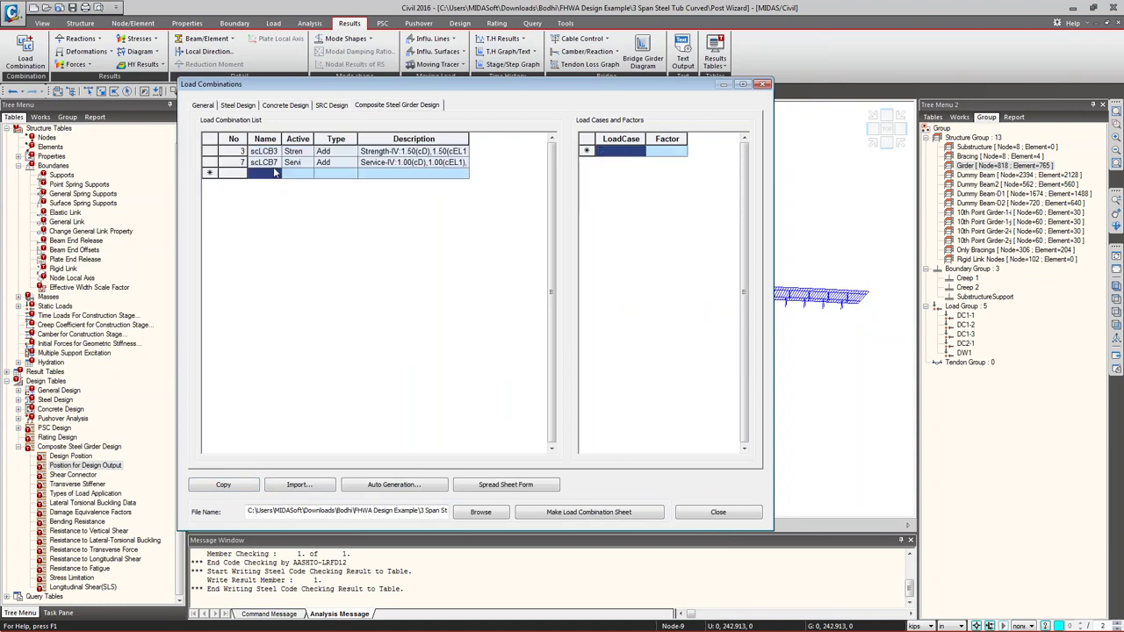
click(395, 485)
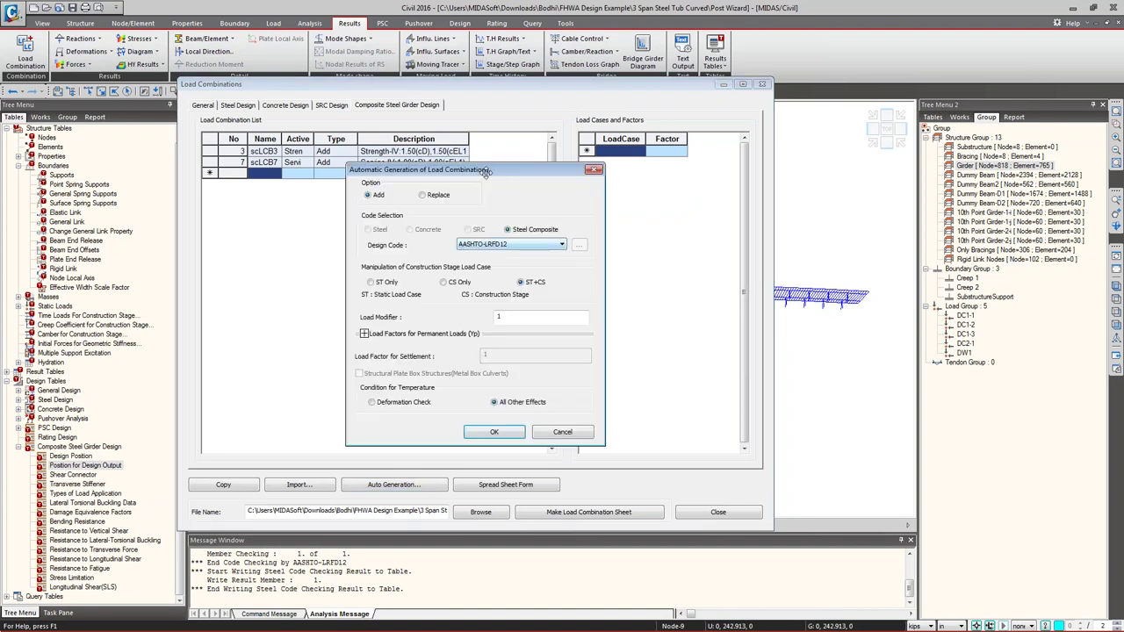
drag(485, 172, 386, 0)
click(312, 277)
click(343, 481)
click(439, 491)
click(427, 482)
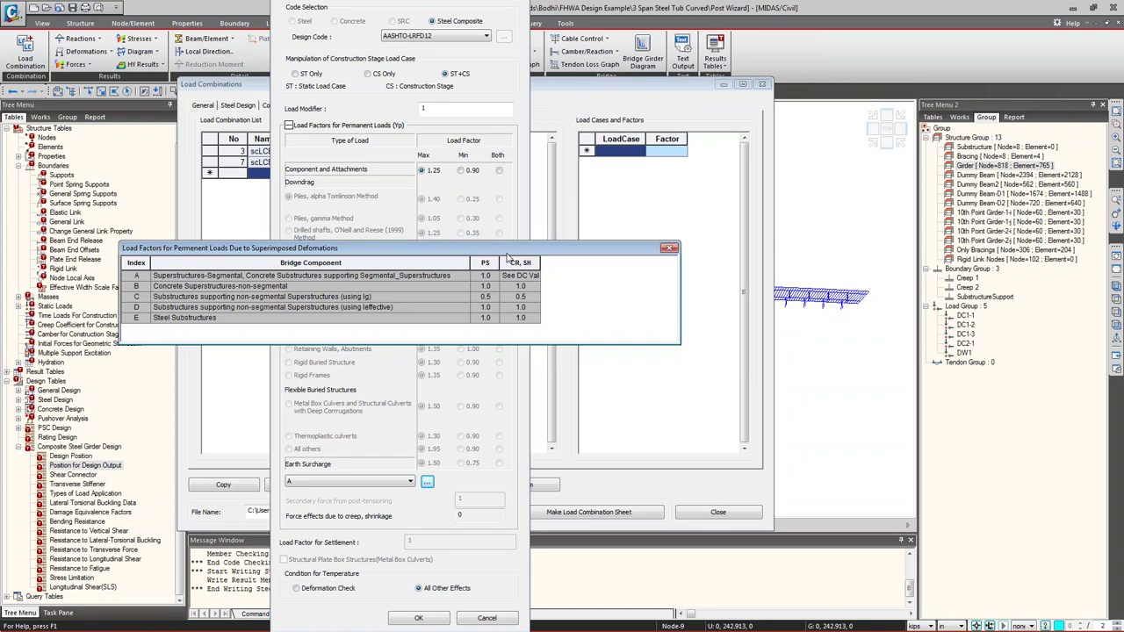
click(669, 249)
click(384, 482)
click(341, 507)
click(360, 482)
click(367, 499)
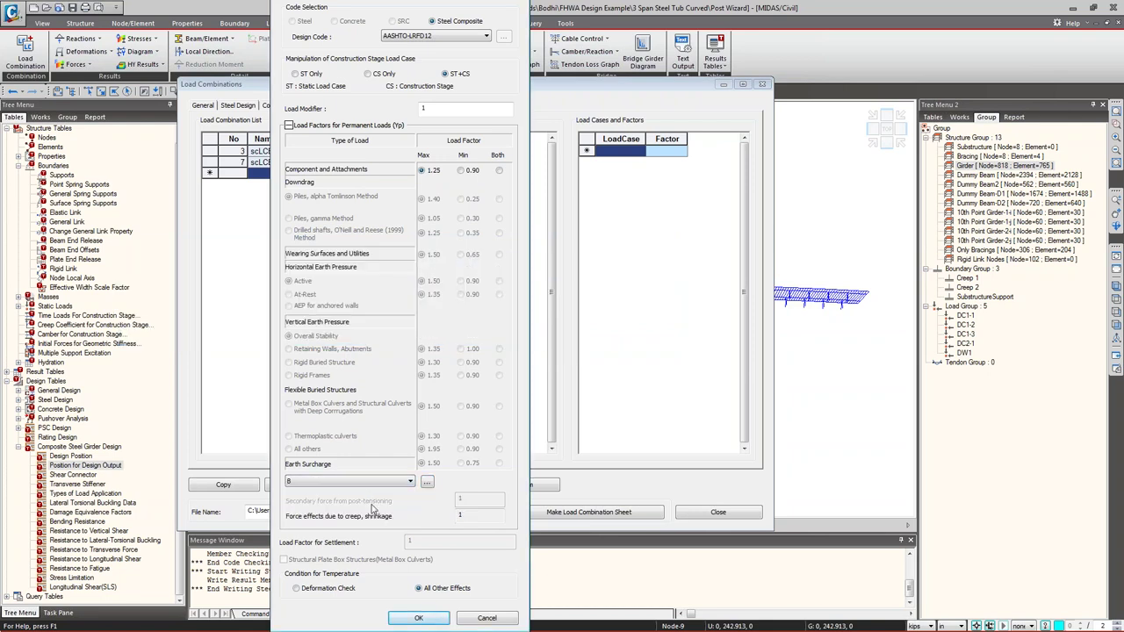
click(368, 483)
click(326, 522)
click(344, 482)
click(347, 498)
click(418, 618)
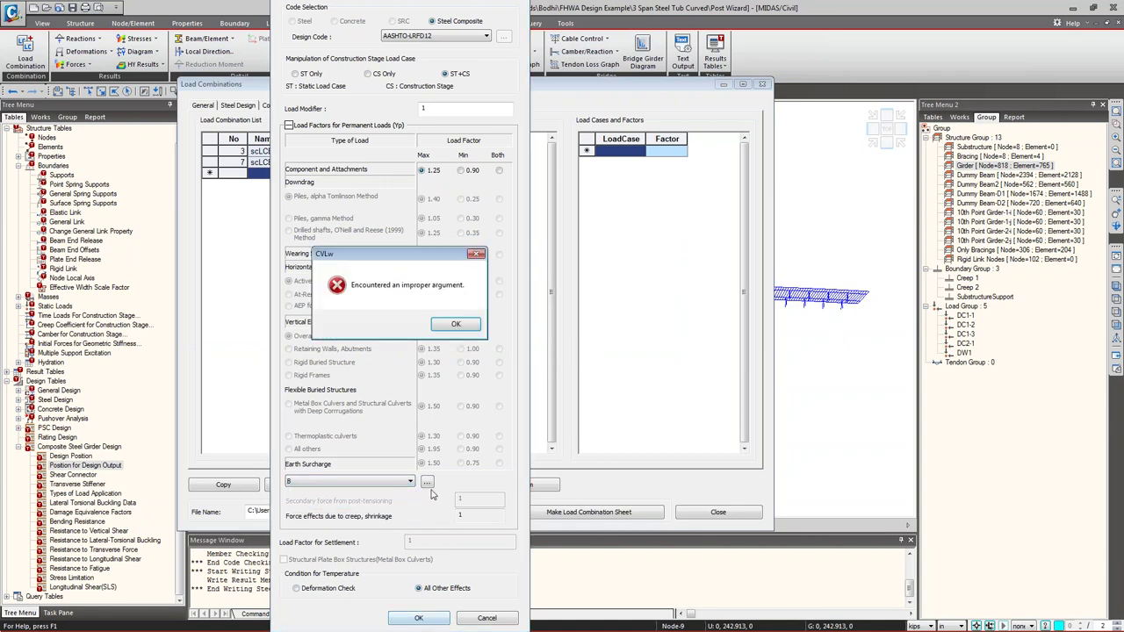
click(455, 327)
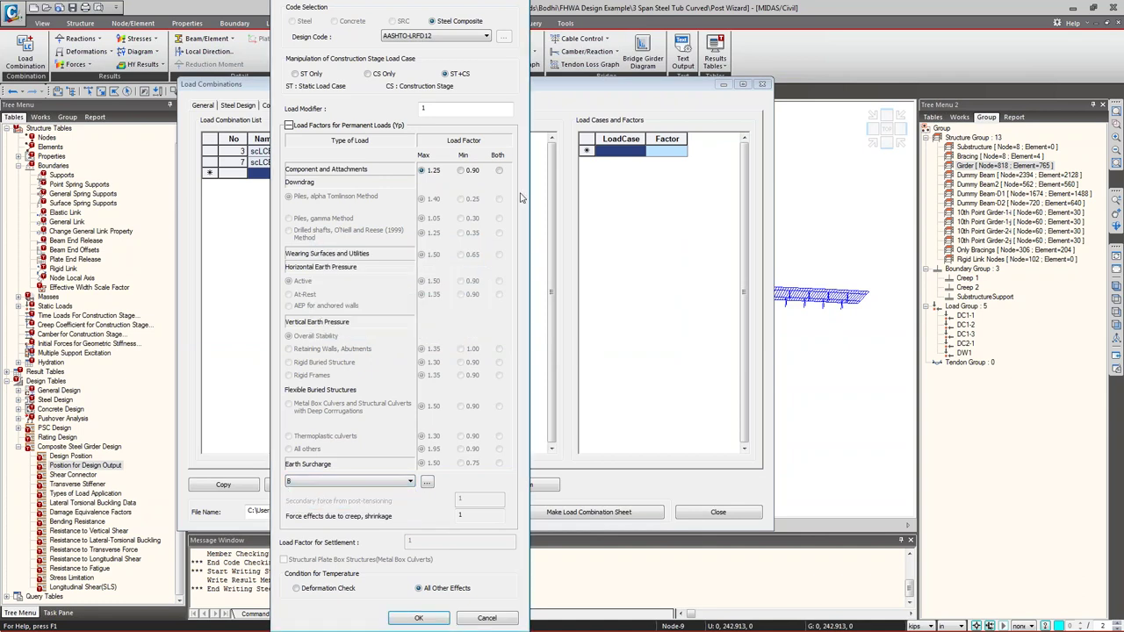
key(alt+space)
key(m)
click(400, 177)
scroll(429, 612, down, 5)
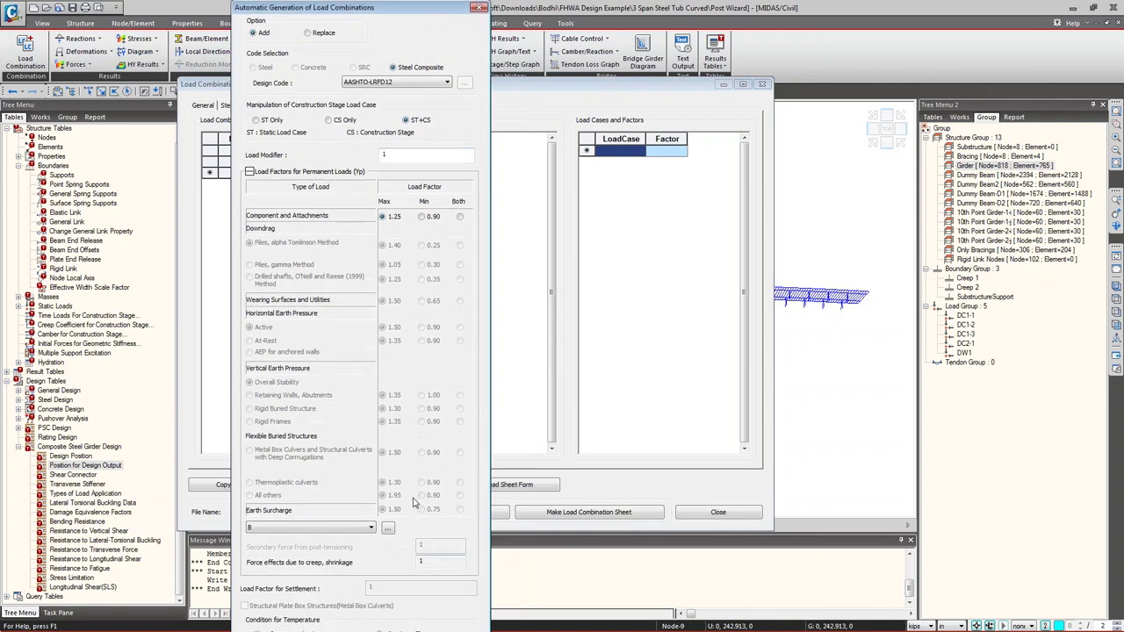
click(400, 617)
click(418, 326)
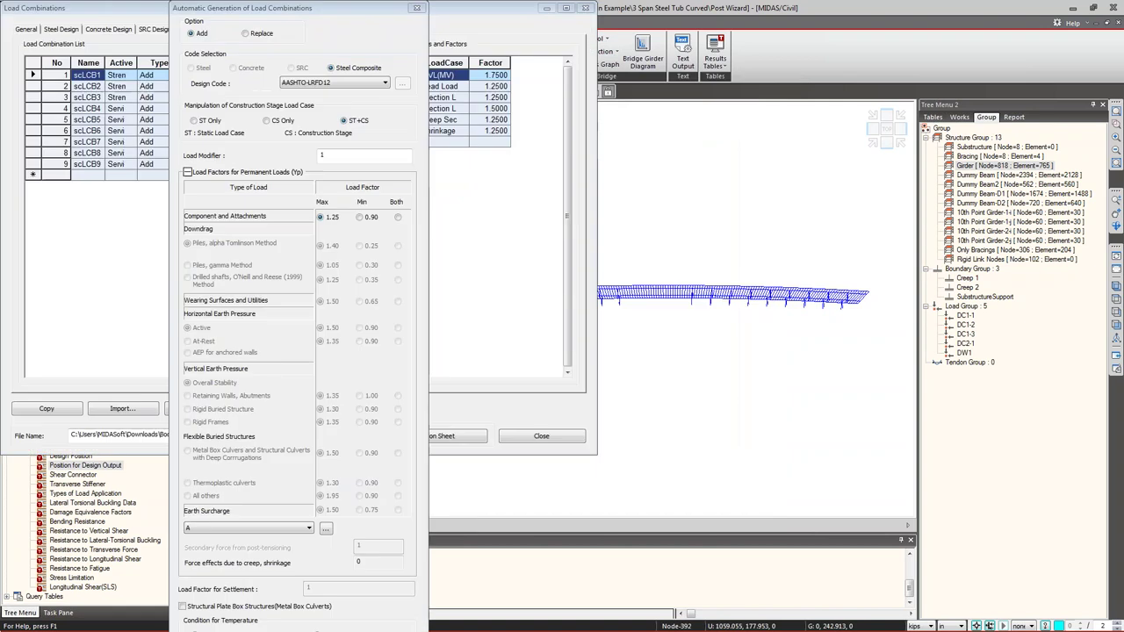
- Generate AASHTO-LRFD12 steel composite combinations, review scLCB1–scLCB9, and close the dialog
drag(320, 13, 571, 15)
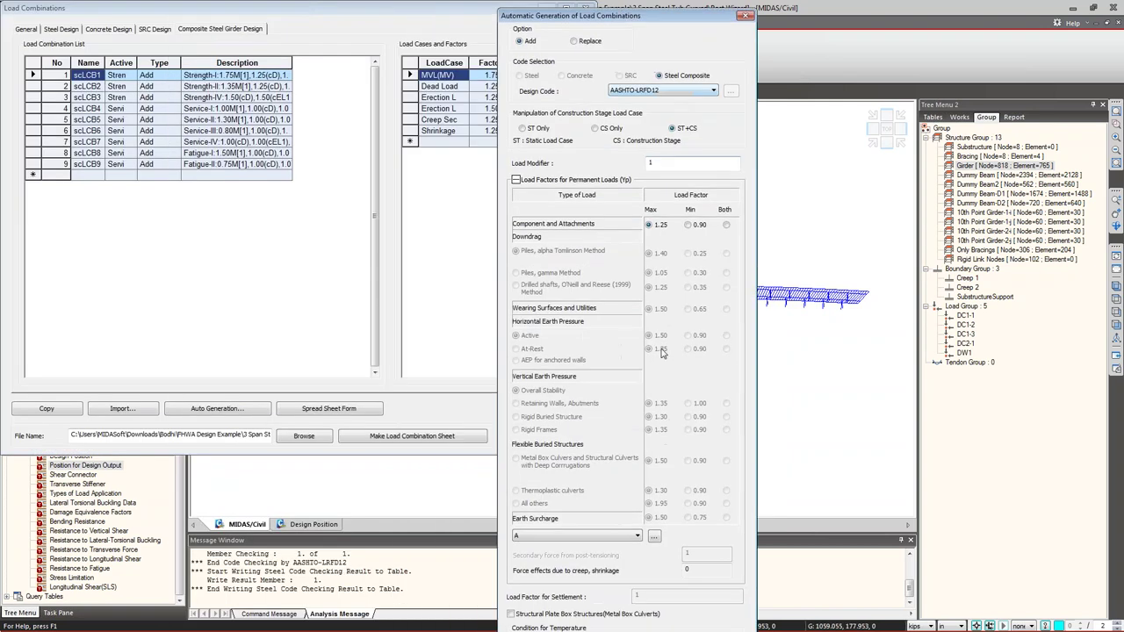
click(654, 618)
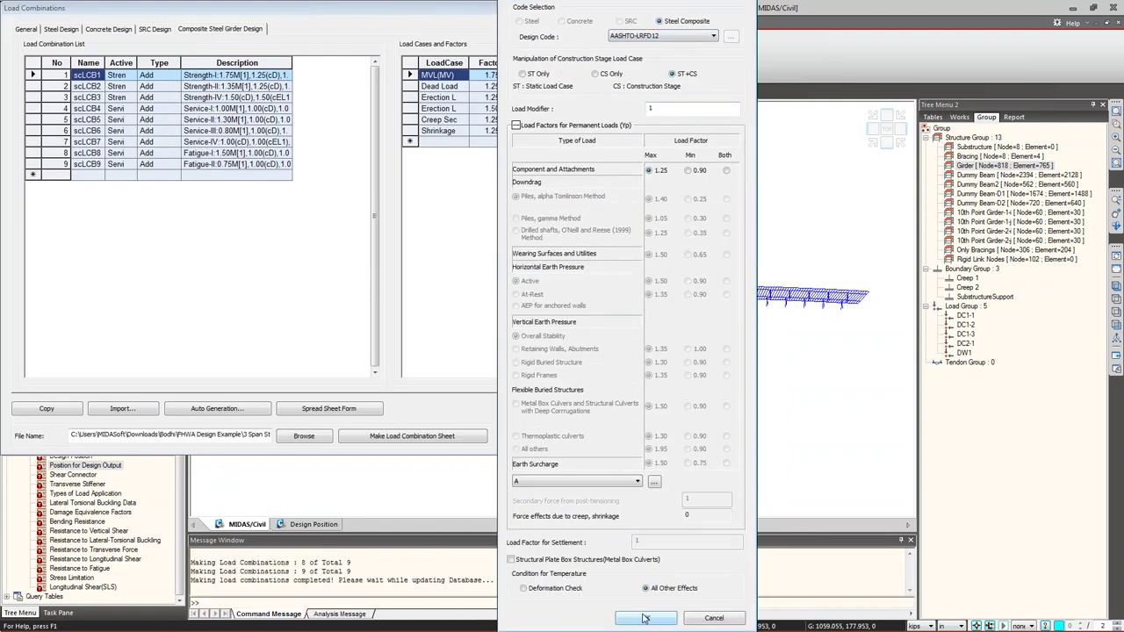
drag(55, 75, 270, 146)
drag(252, 77, 94, 169)
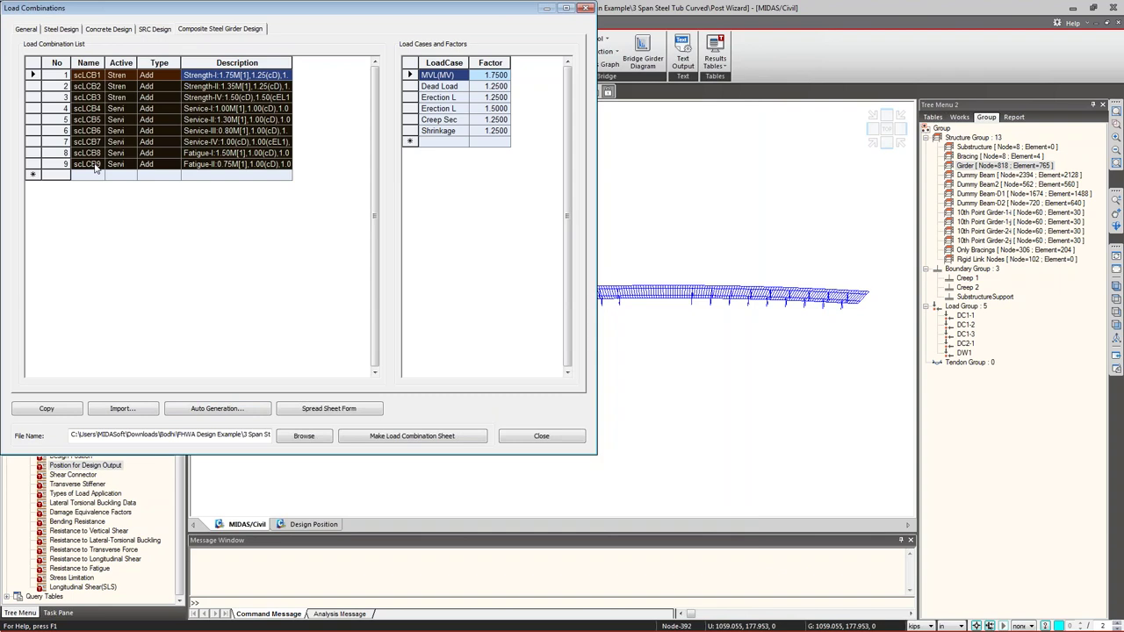
click(87, 184)
drag(93, 78, 254, 184)
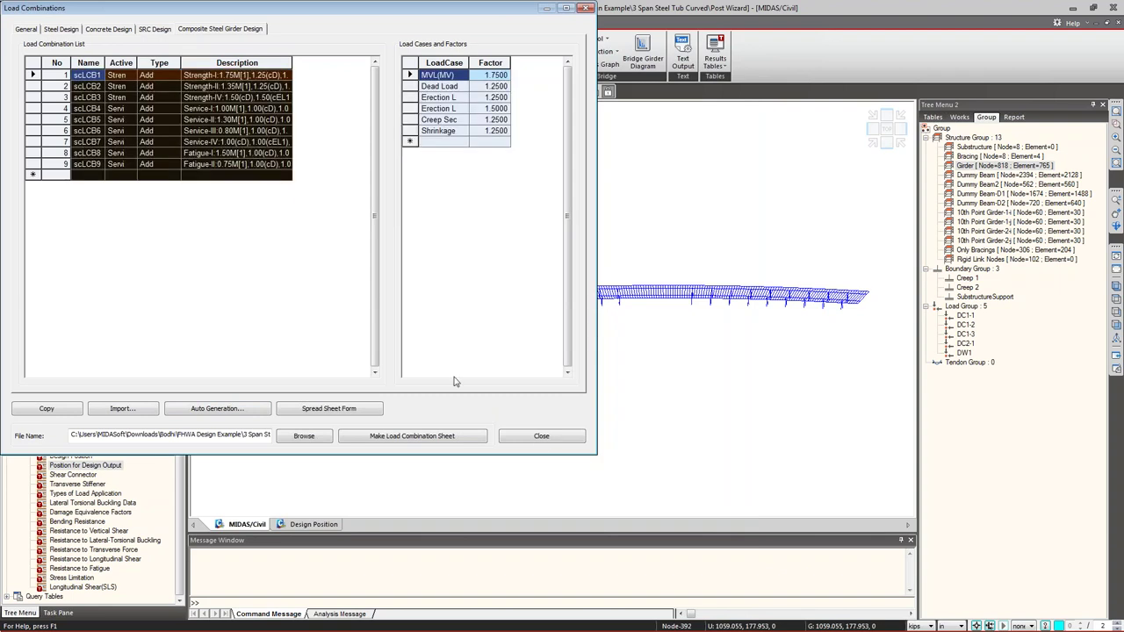
click(541, 437)
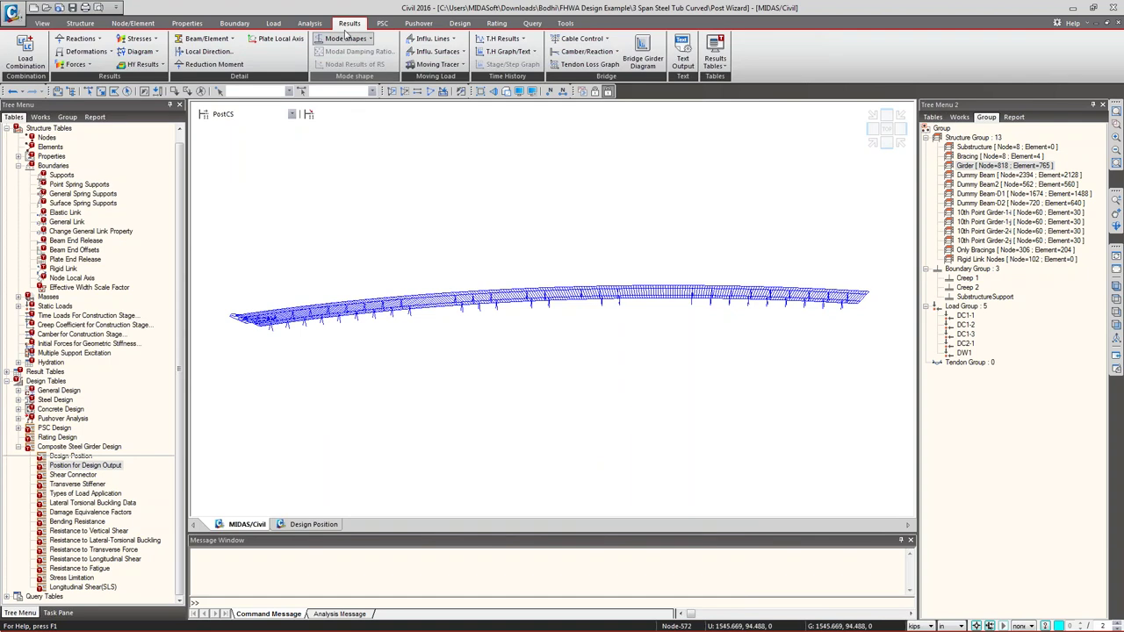
- Auto-generate AASHTO-LRFD12 Steel Design combinations with ST+CS, producing sLCB1–sLCB9
click(26, 55)
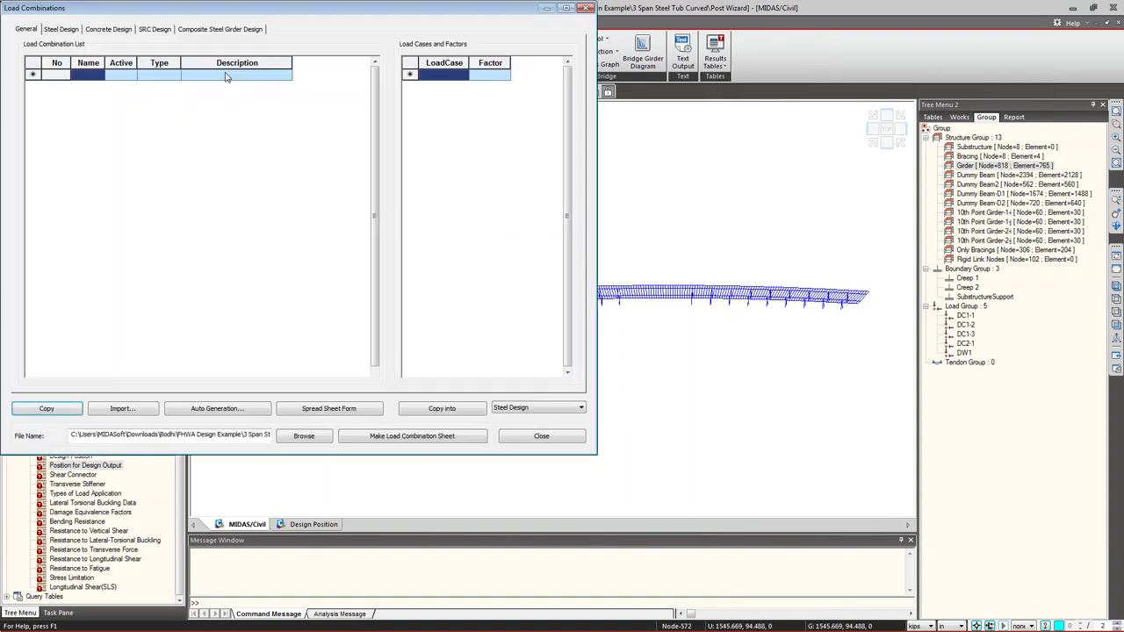
drag(89, 8, 233, 52)
click(61, 29)
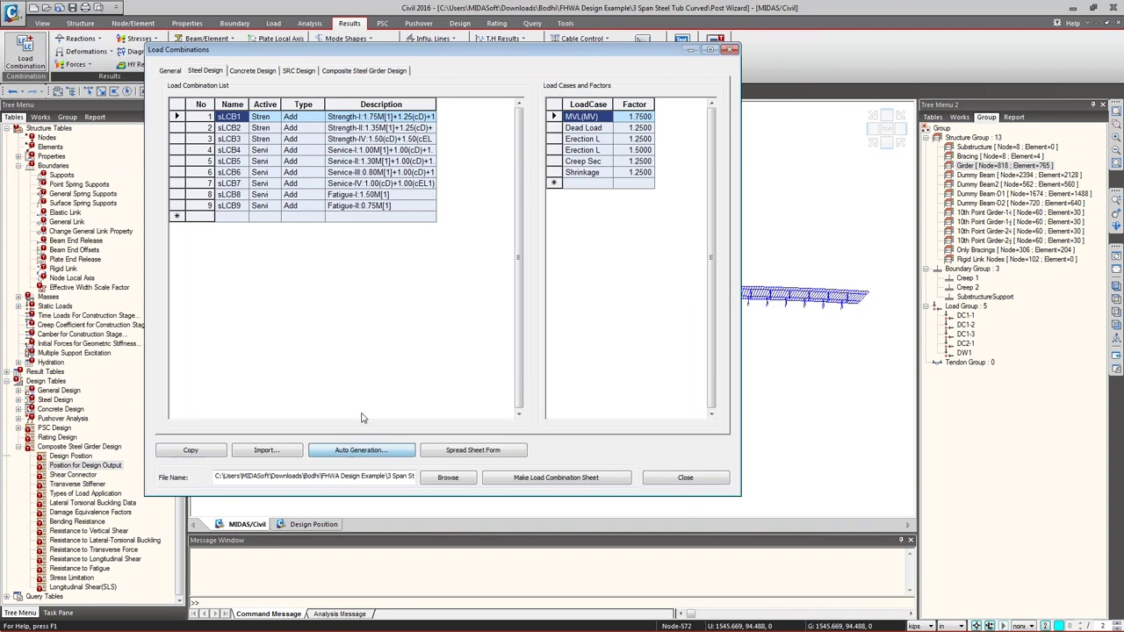
click(361, 450)
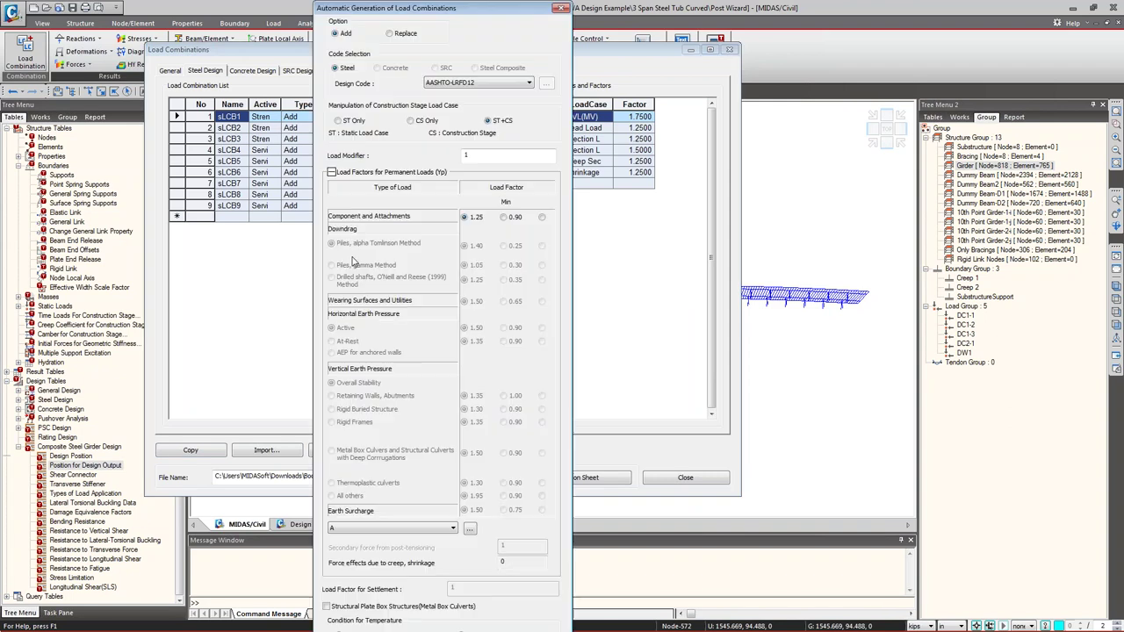
drag(479, 16, 502, 42)
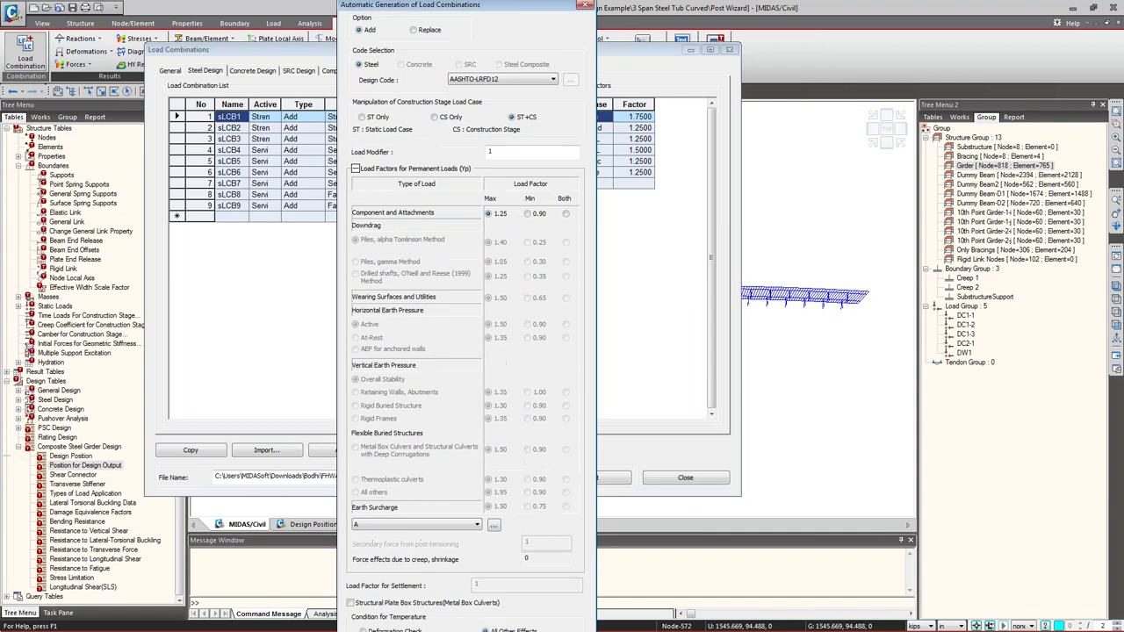
scroll(479, 615, down, 1)
click(480, 618)
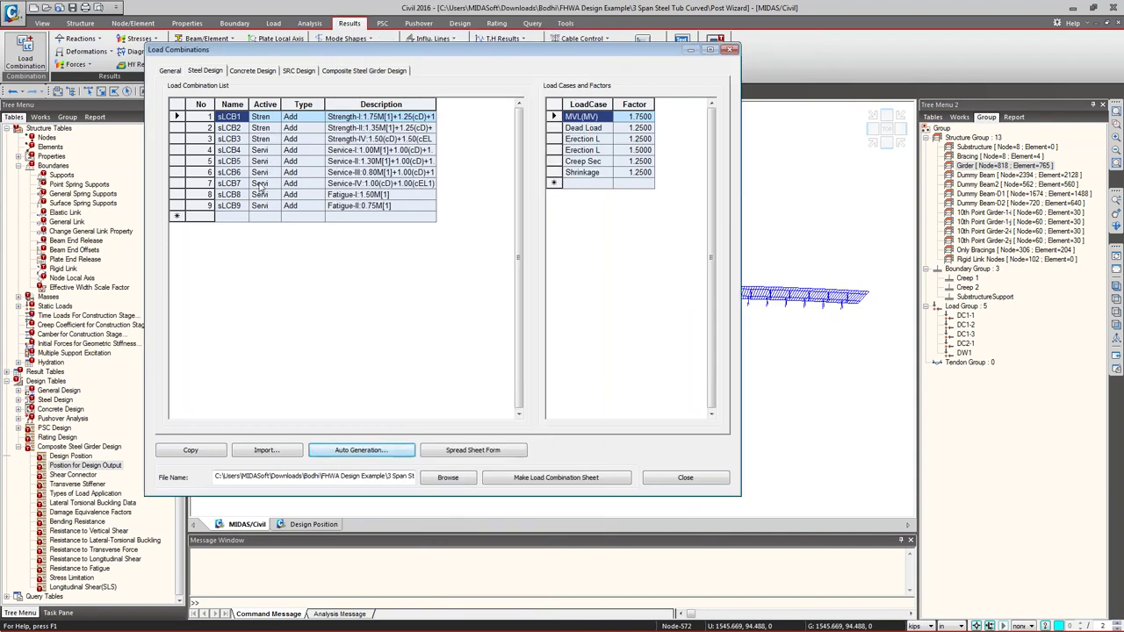
- Close the Load Combinations dialog and briefly check the composite design options
click(684, 477)
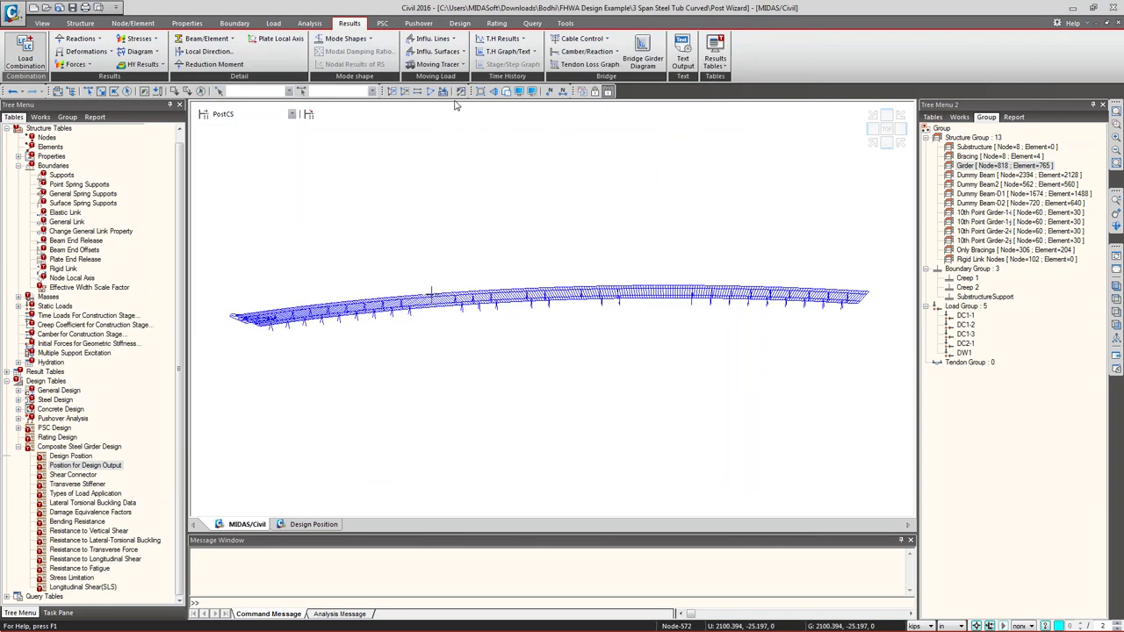
click(456, 23)
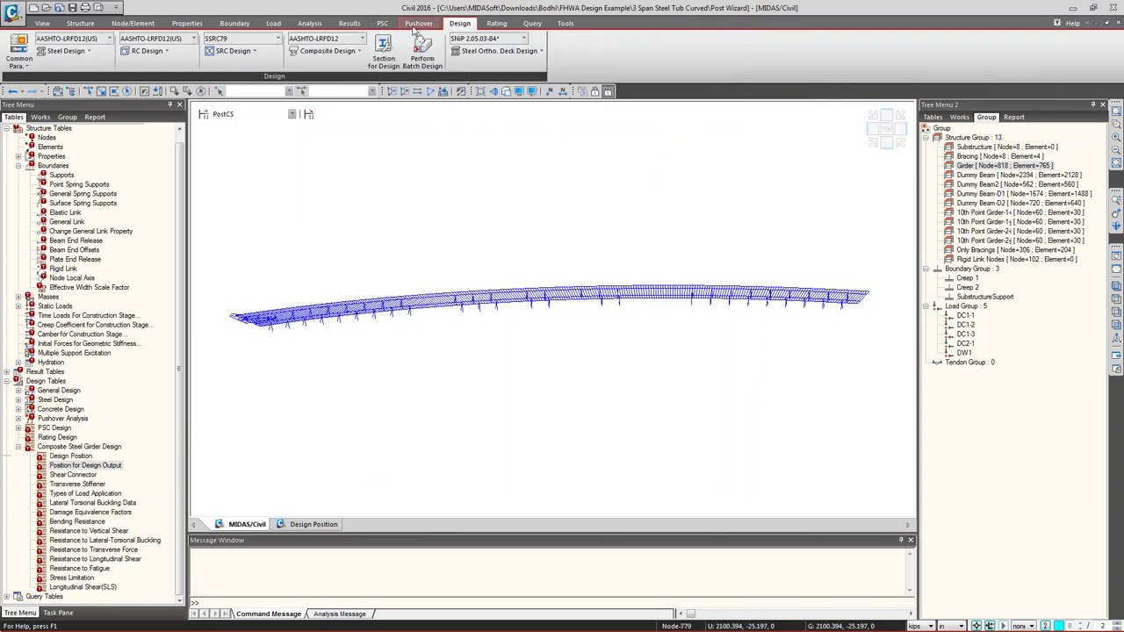
click(325, 51)
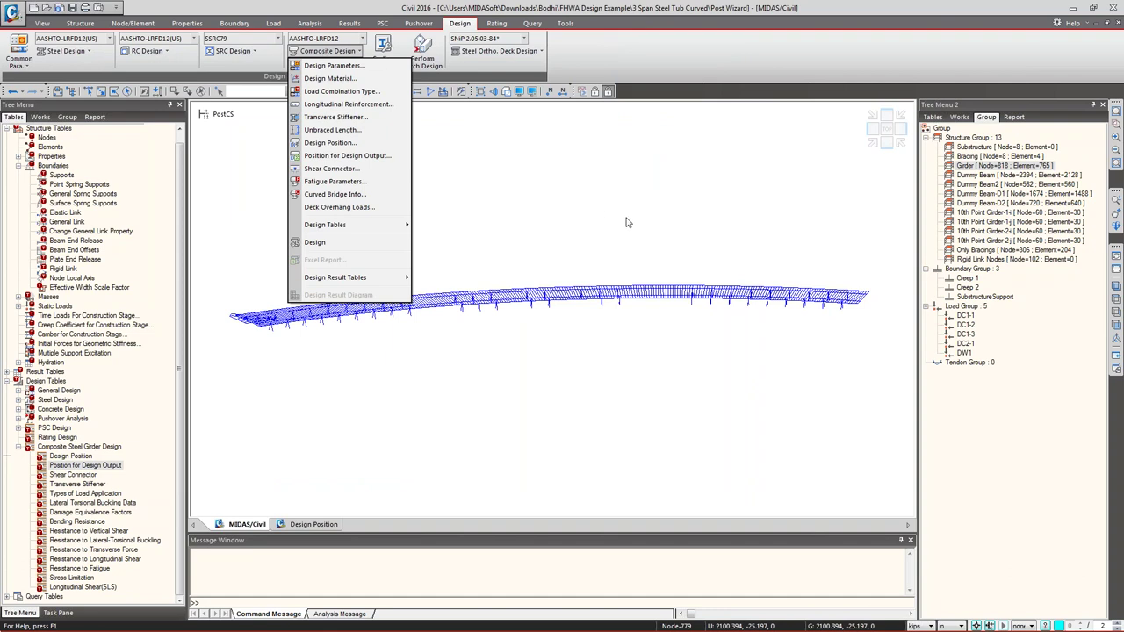
click(550, 292)
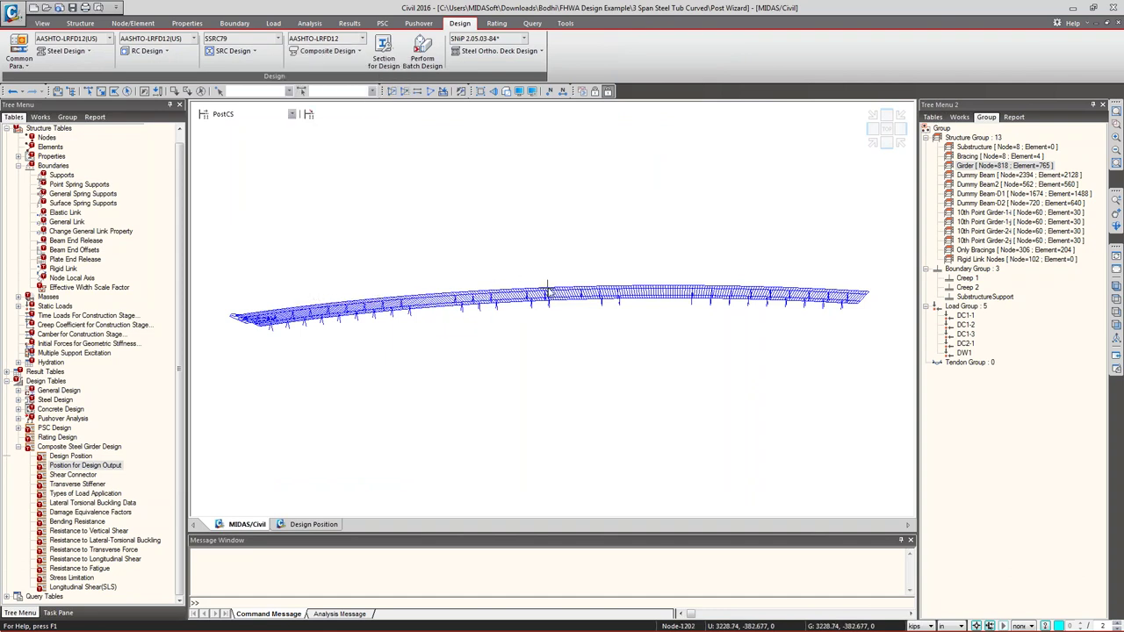
- Show only the Girder group and switch to the front elevation view
click(987, 165)
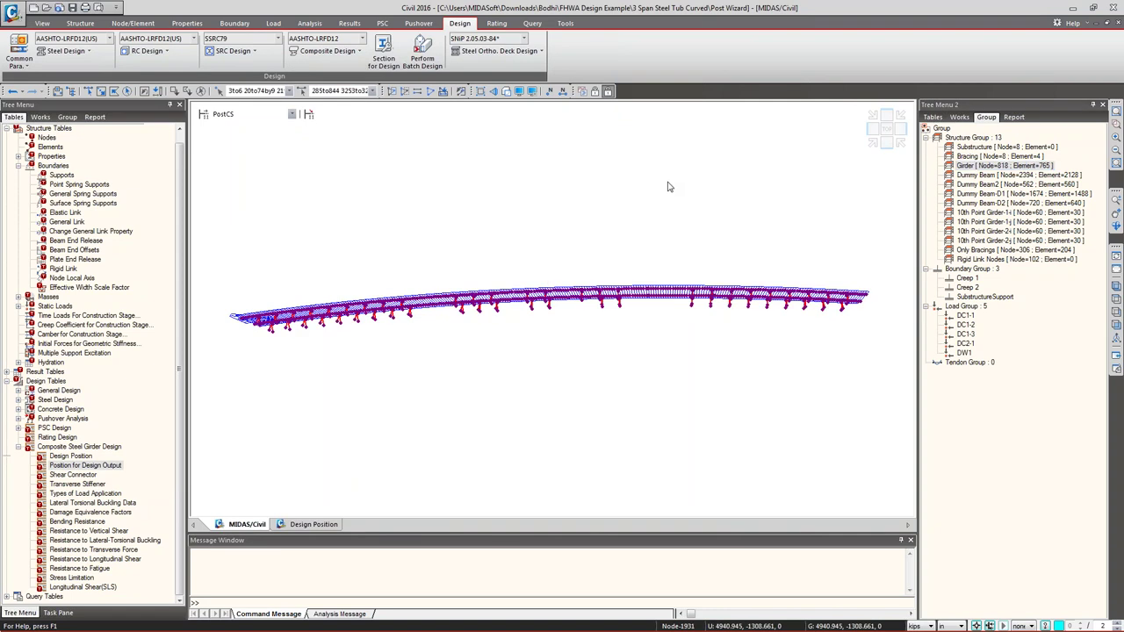
key(F2)
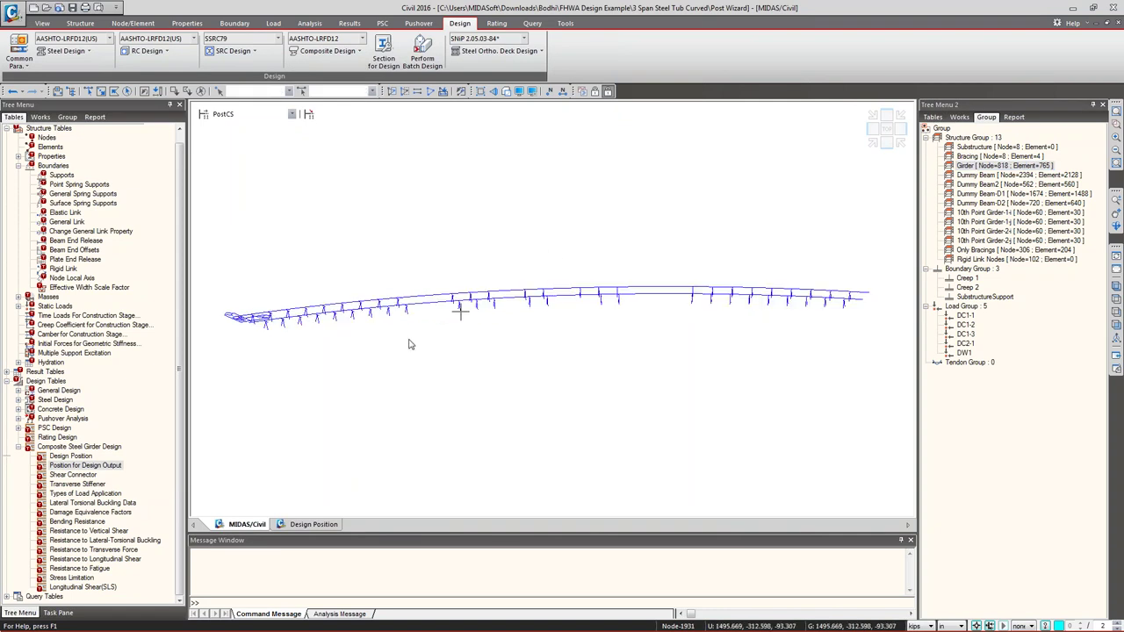
key(ctrl+shift+f)
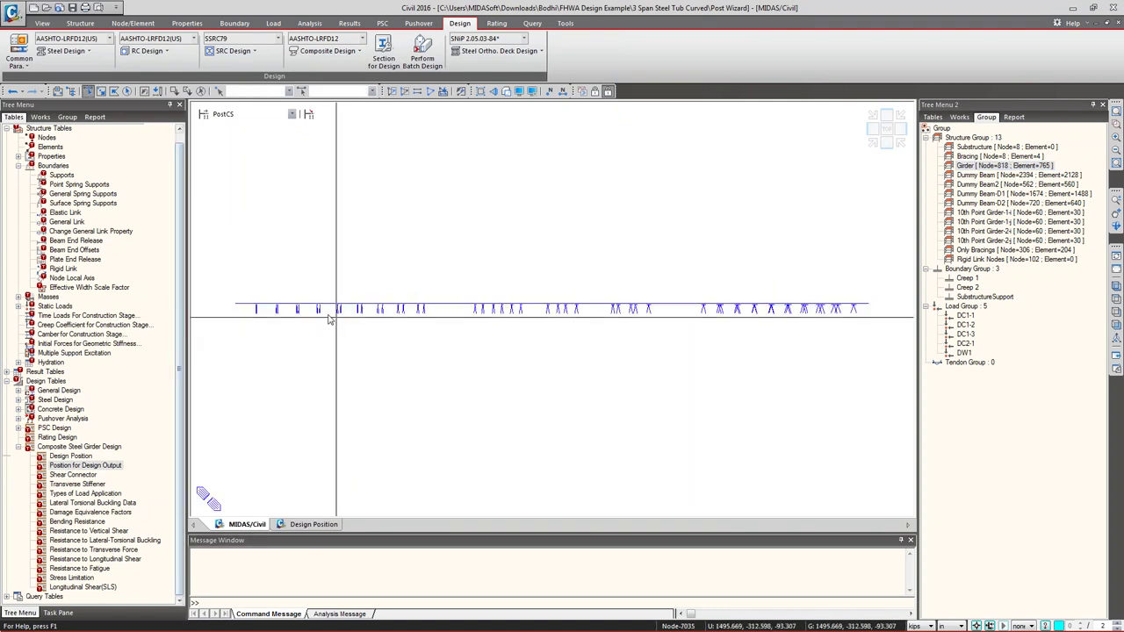
drag(245, 302, 920, 414)
key(Escape)
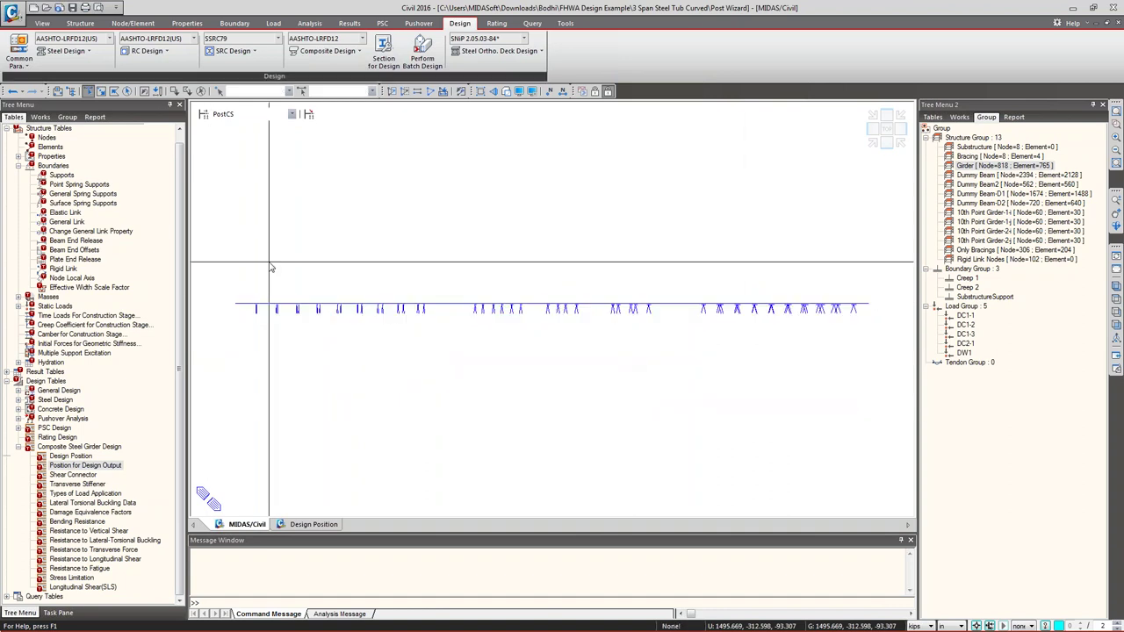
drag(275, 318, 910, 459)
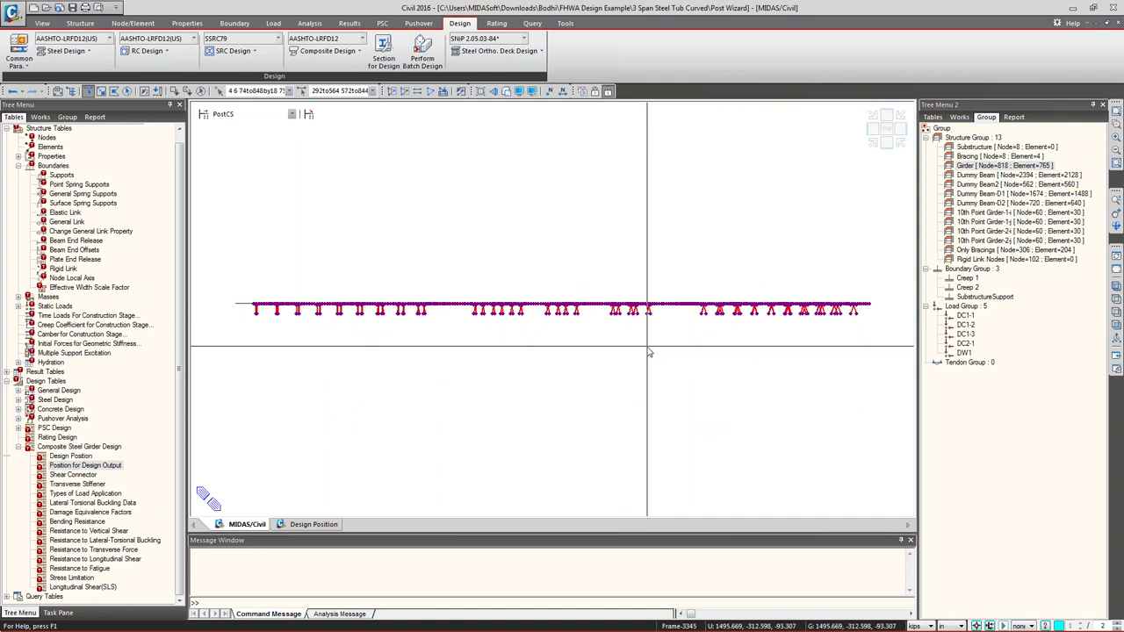
key(Escape)
- Remove the Only Bracings group from the display
double_click(1014, 251)
right_click(650, 239)
click(464, 241)
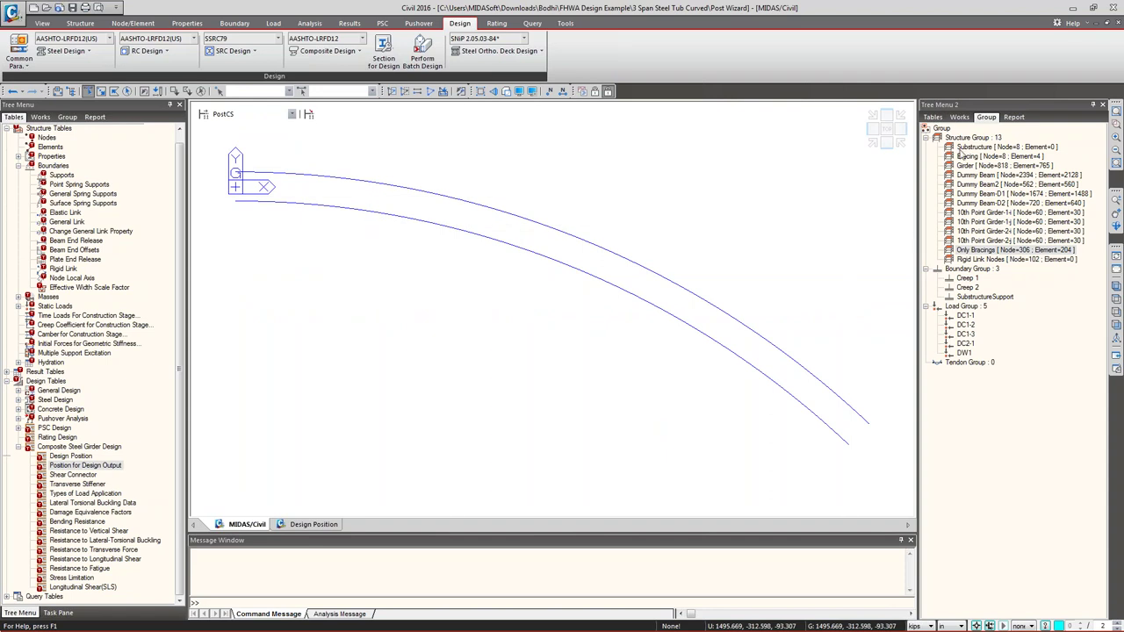
- Display the Type 2 supports from the Works tree
click(958, 117)
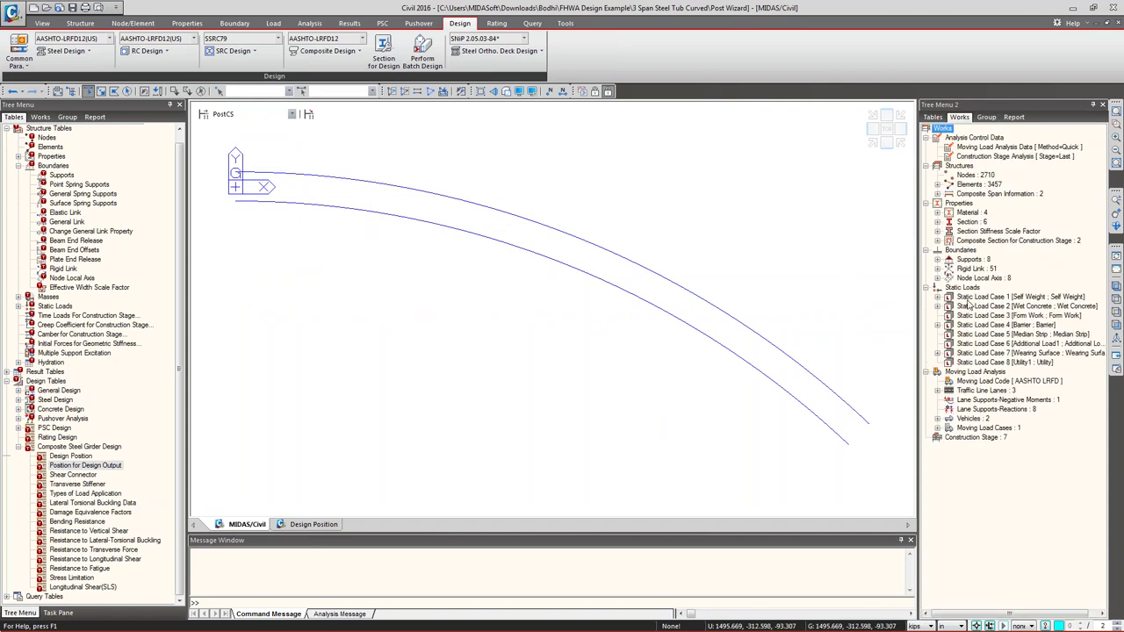
click(938, 260)
right_click(985, 279)
click(1023, 482)
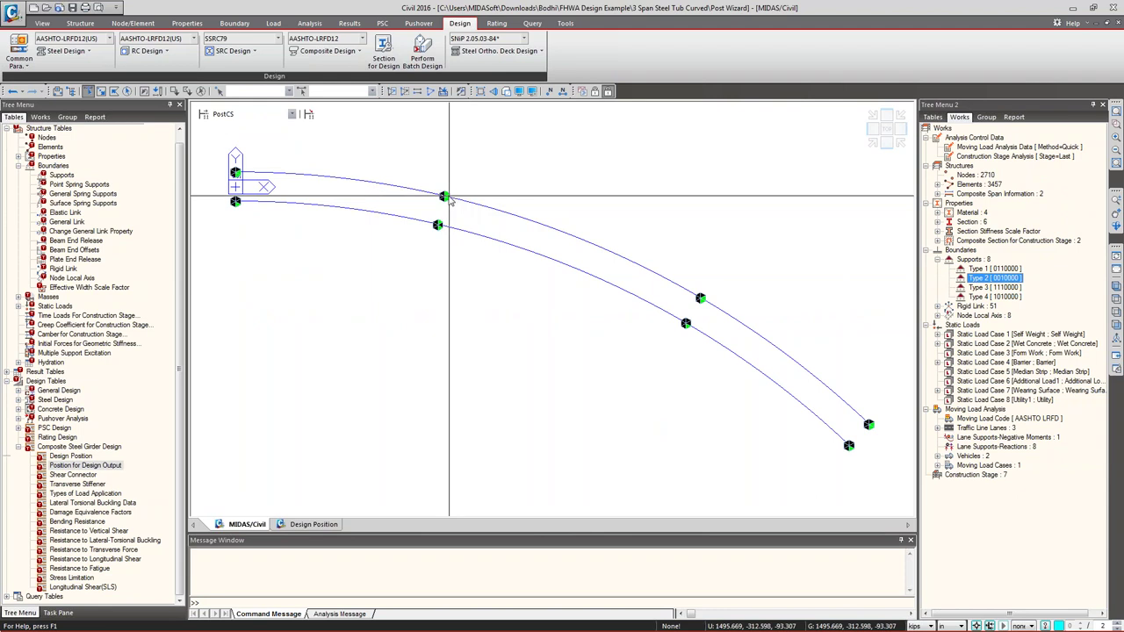
drag(444, 195, 590, 219)
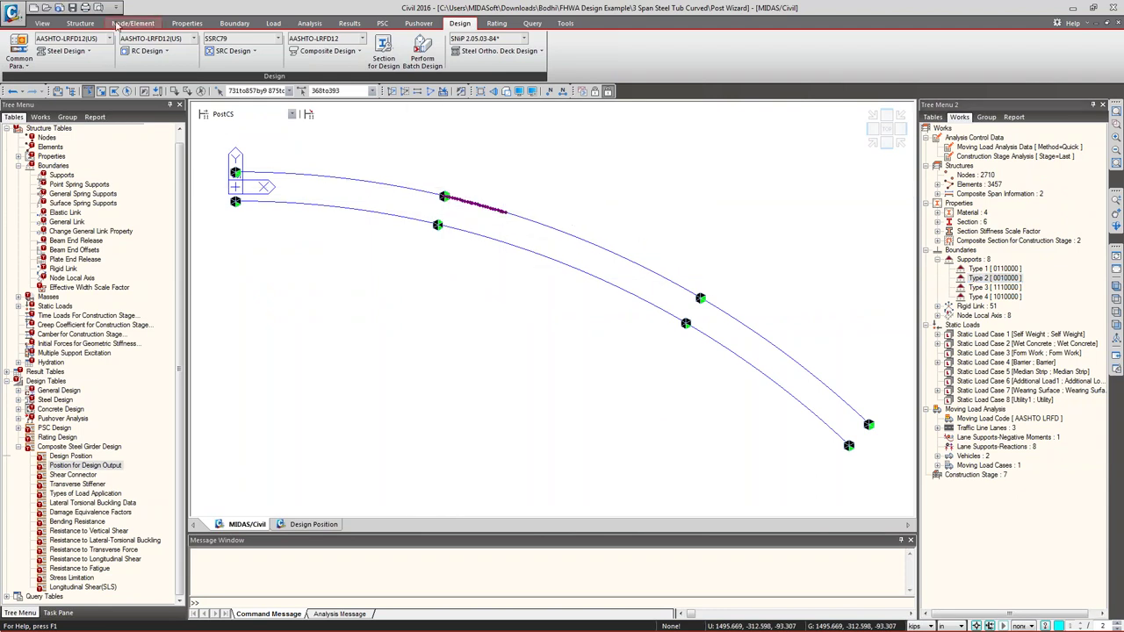
- Show only the Girder group and open Composite Bridge Span Information
click(79, 24)
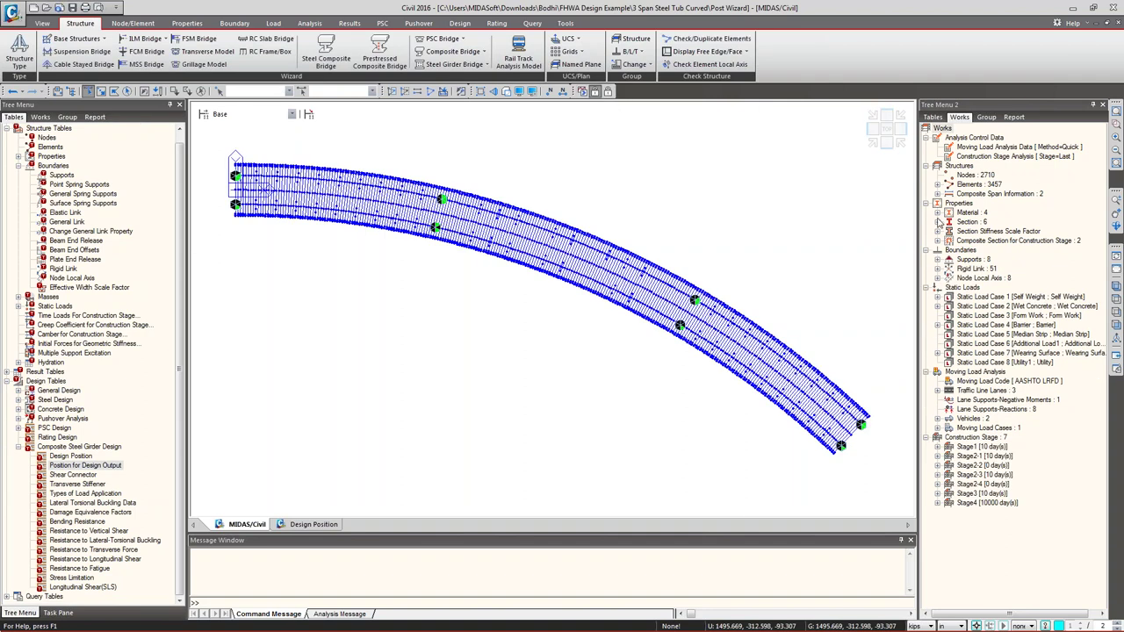
click(987, 117)
double_click(977, 166)
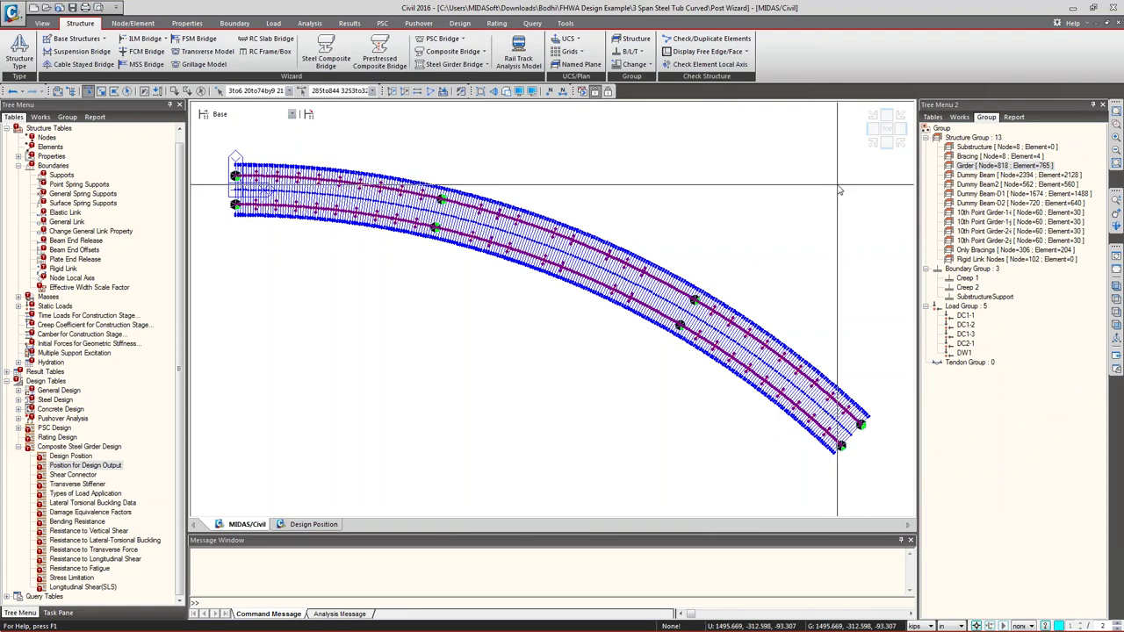
key(F2)
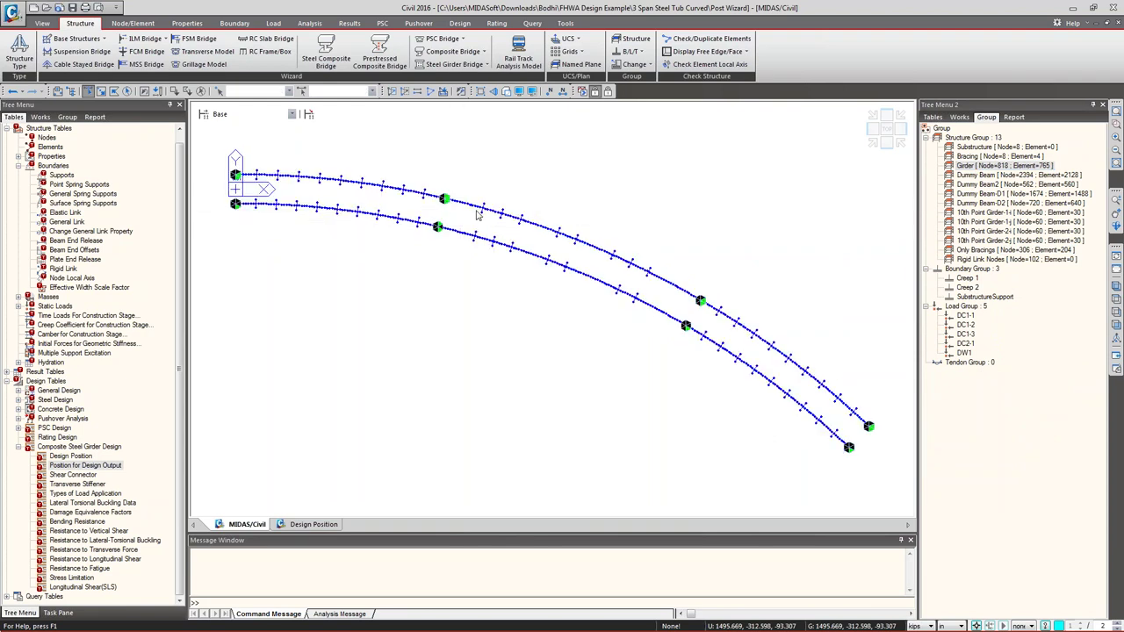
click(465, 204)
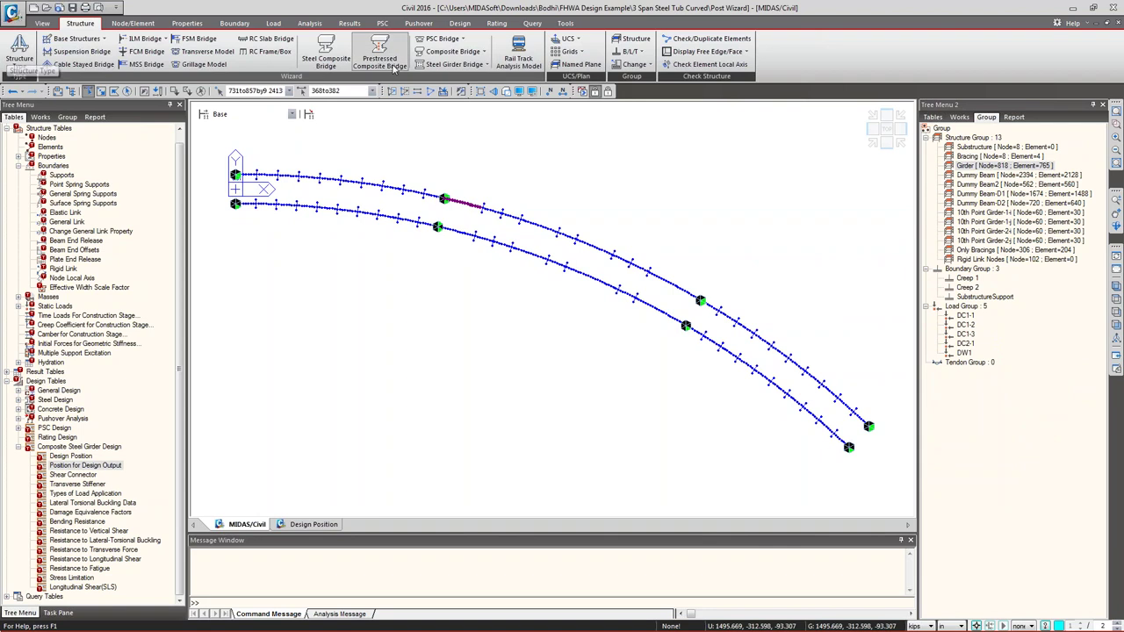
click(455, 51)
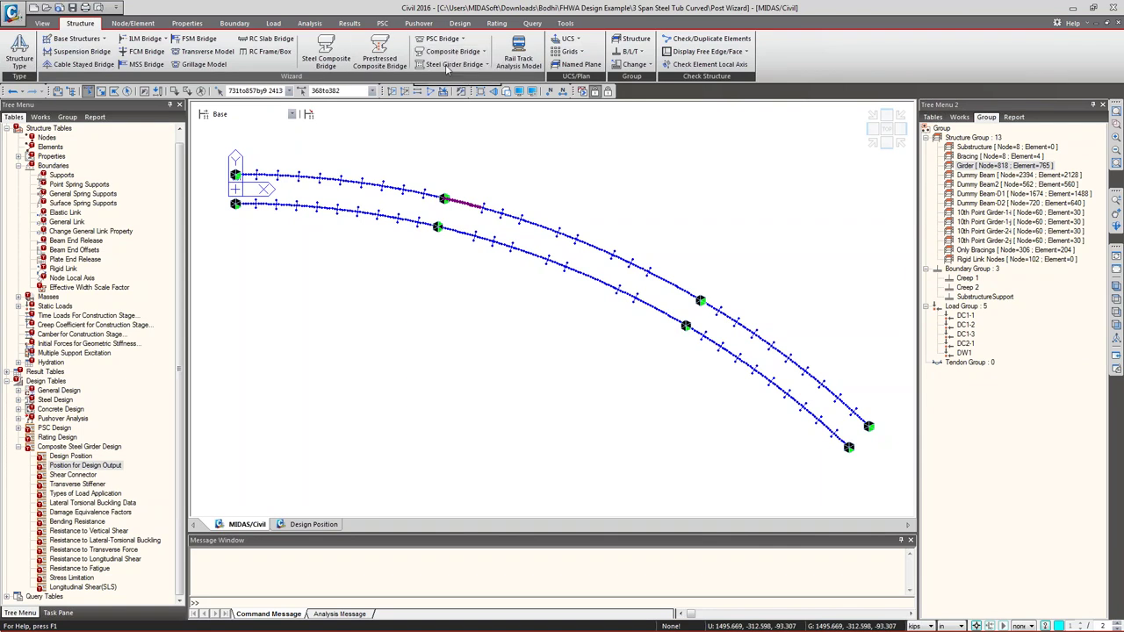
click(454, 65)
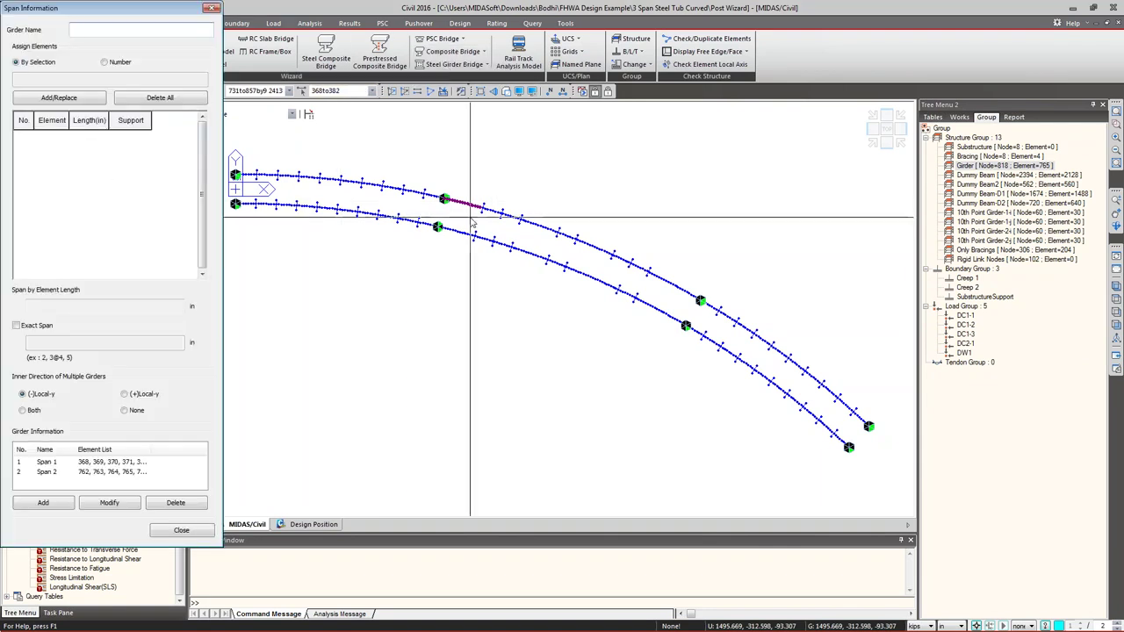
- Review the elements and I/J supports of Span 1 and Span 2 (1889.0524 in), then close
click(46, 462)
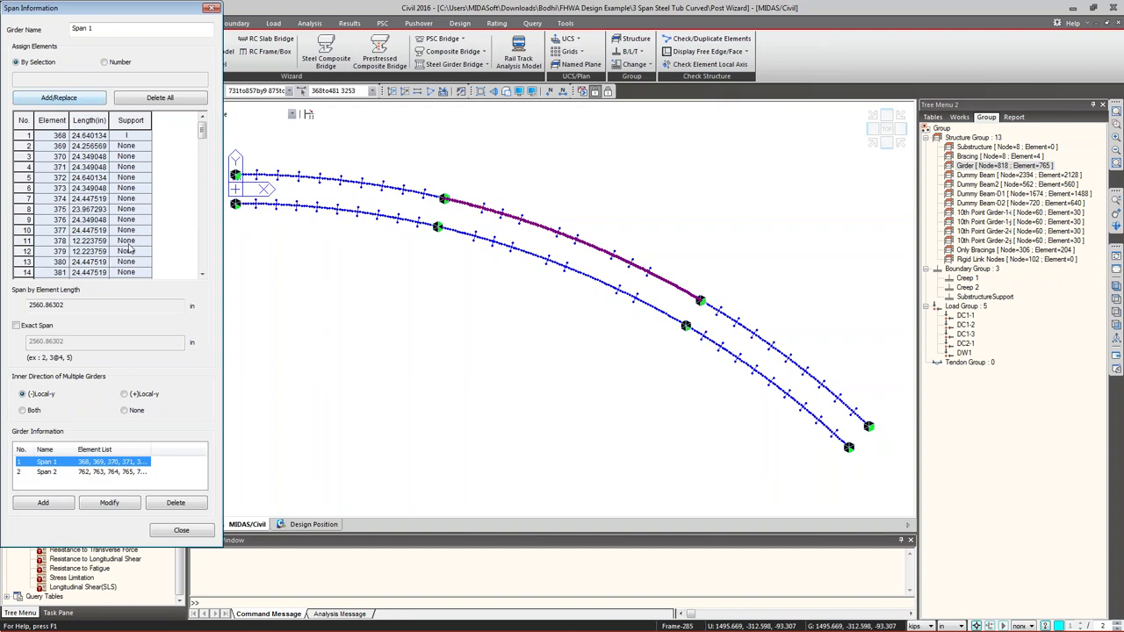
click(128, 138)
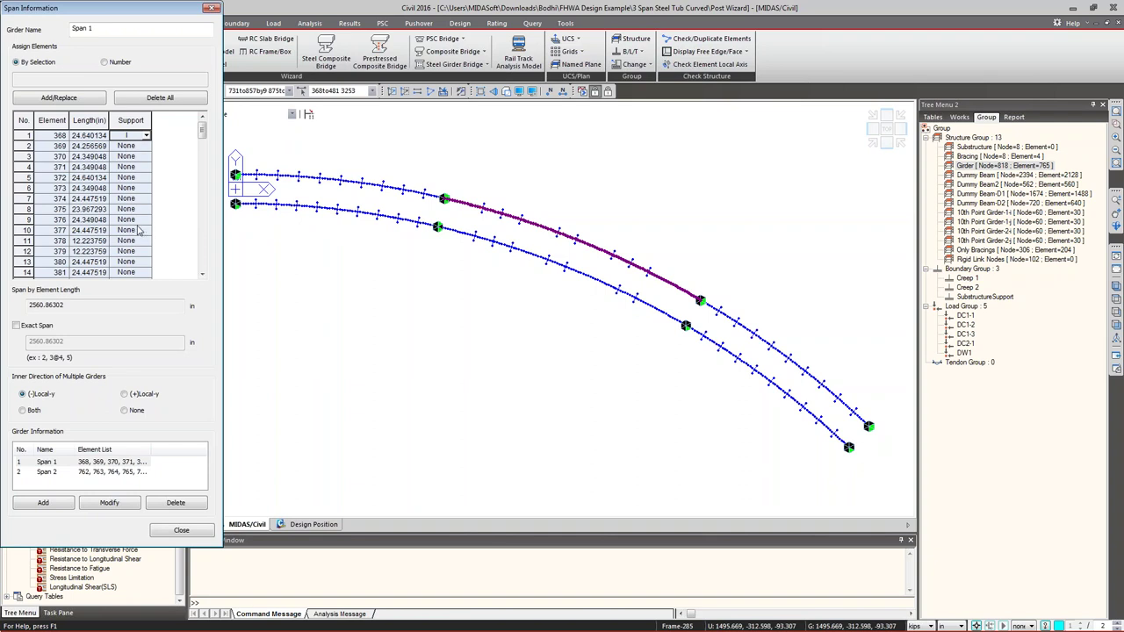
click(202, 275)
click(202, 275)
drag(202, 275, 202, 274)
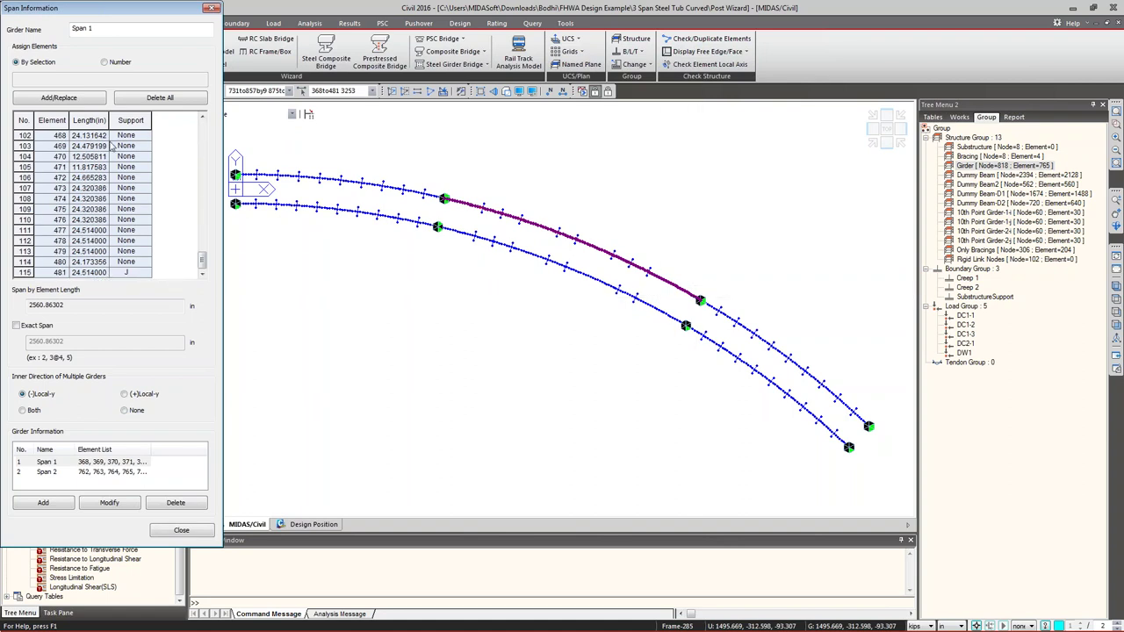
click(64, 475)
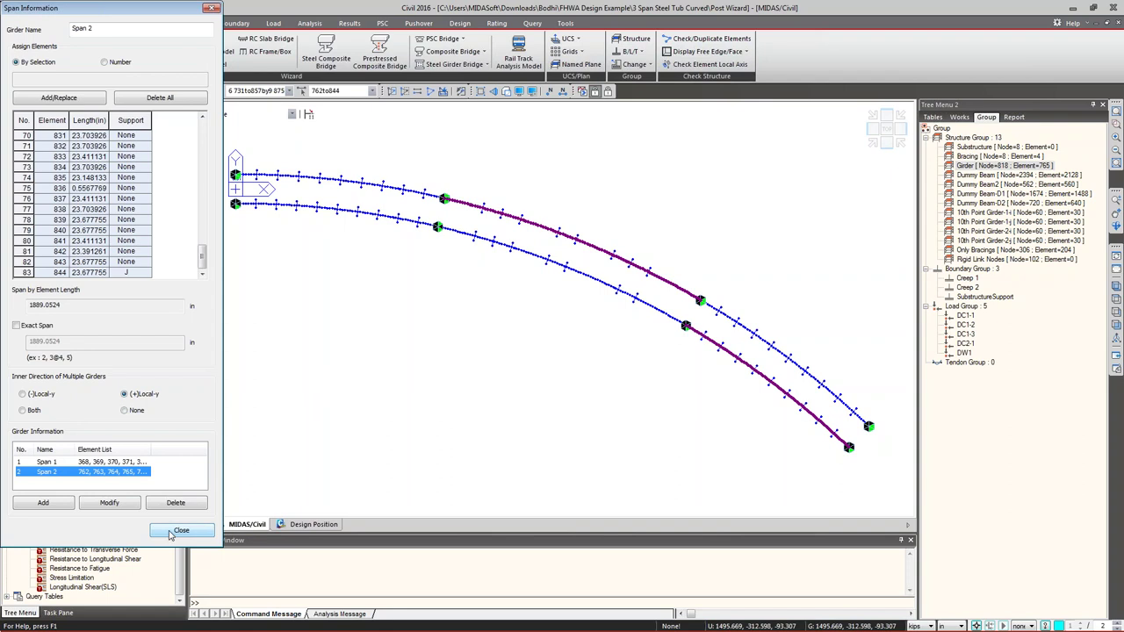
click(180, 531)
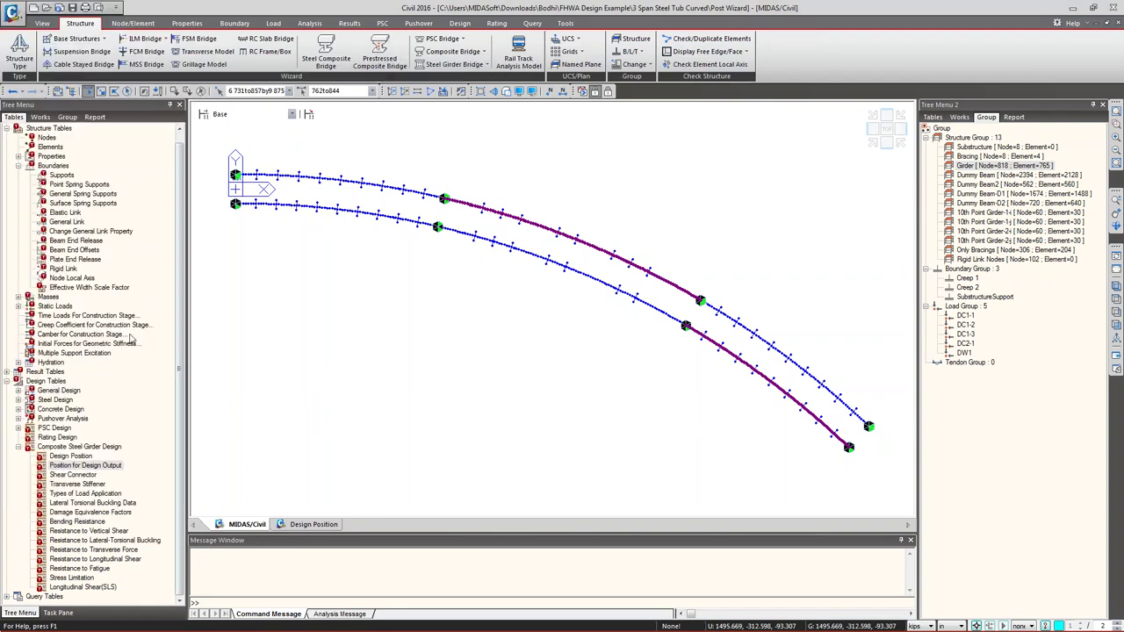
- Set the composite design code to AASHTO-LRFD12 and open its Composite Design Parameters
click(382, 24)
click(460, 24)
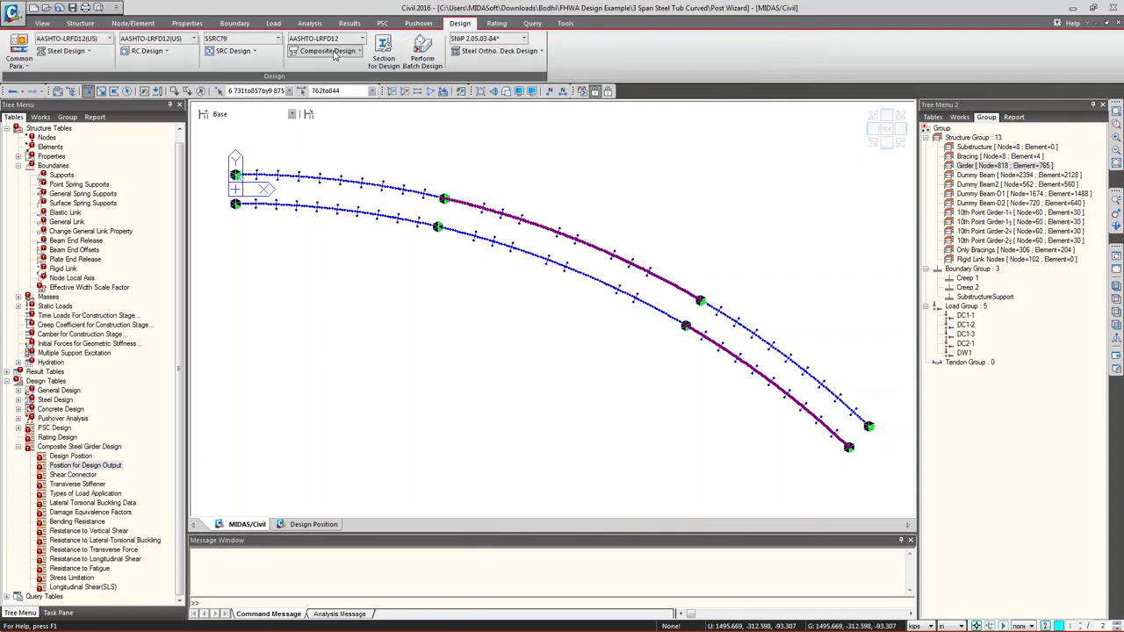
click(333, 40)
click(325, 53)
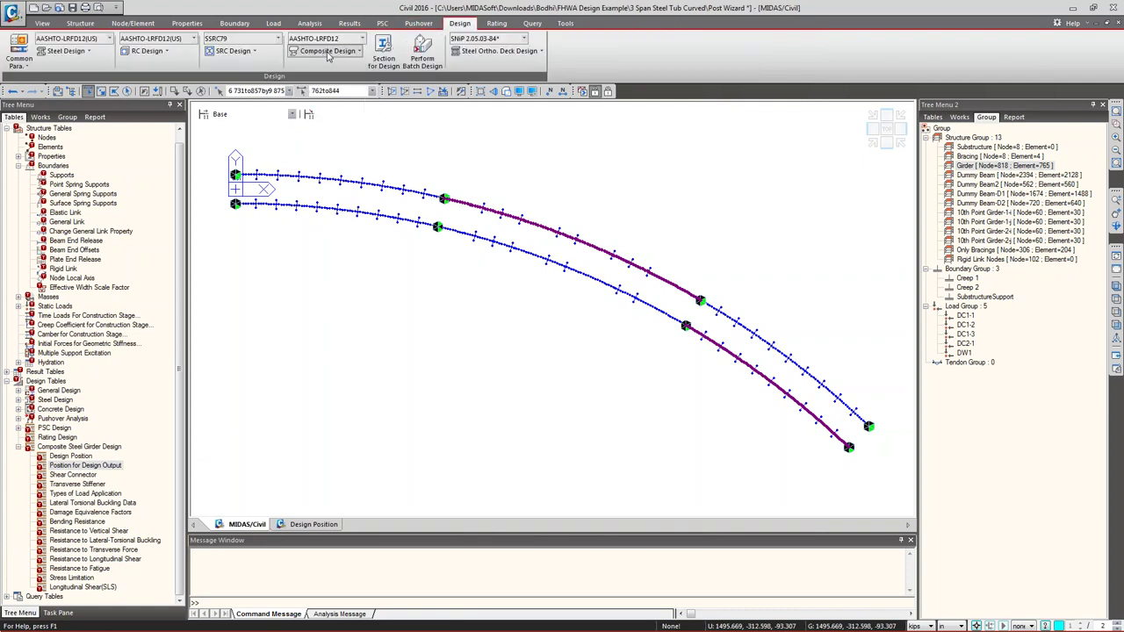
click(327, 50)
click(327, 69)
drag(446, 62, 281, 32)
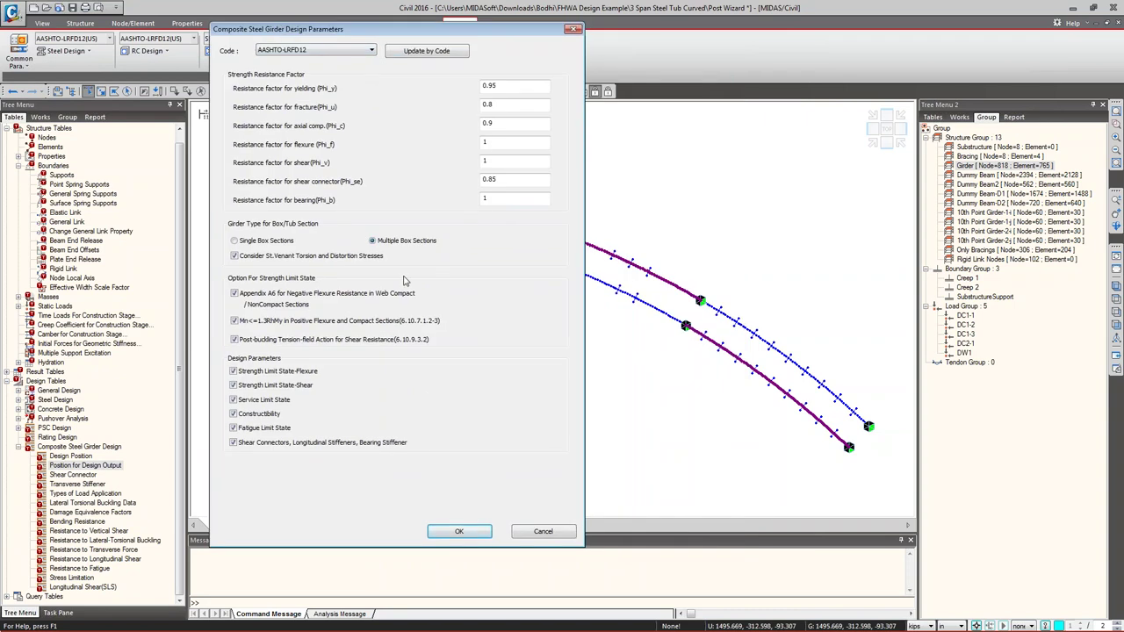
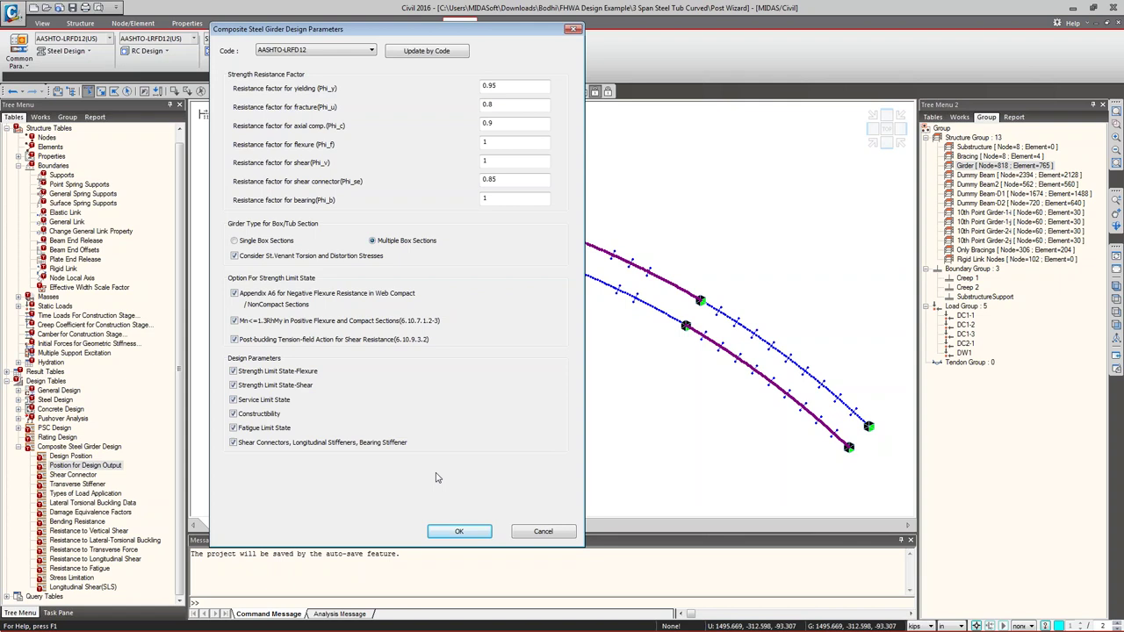
- Confirm the design parameters and load composite material 1 (A709-50W) for review
click(459, 531)
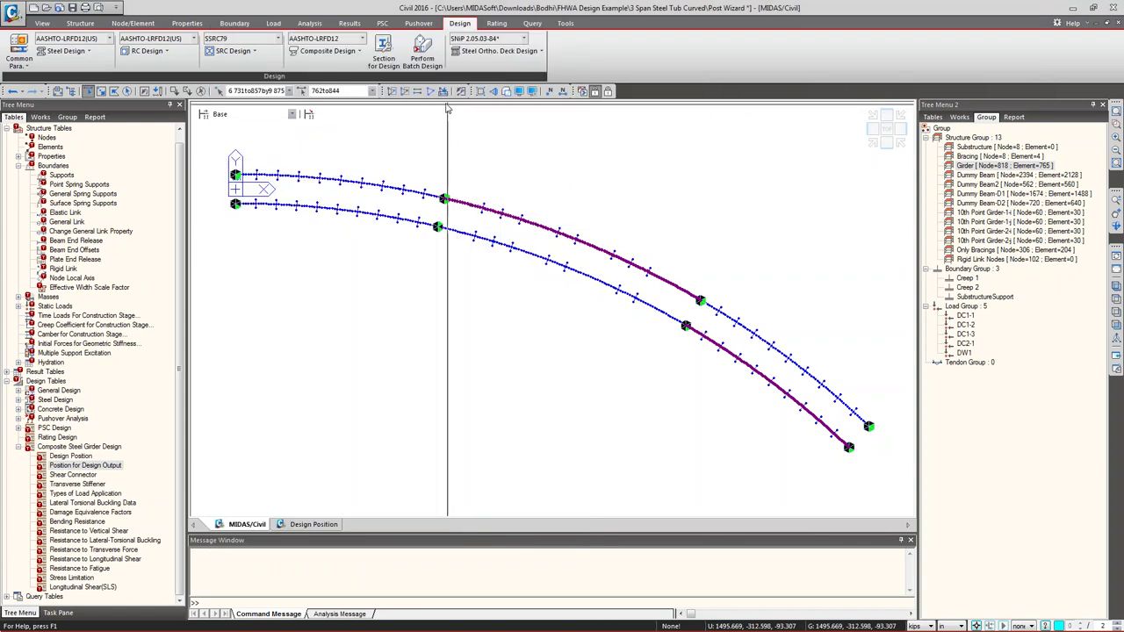
click(328, 51)
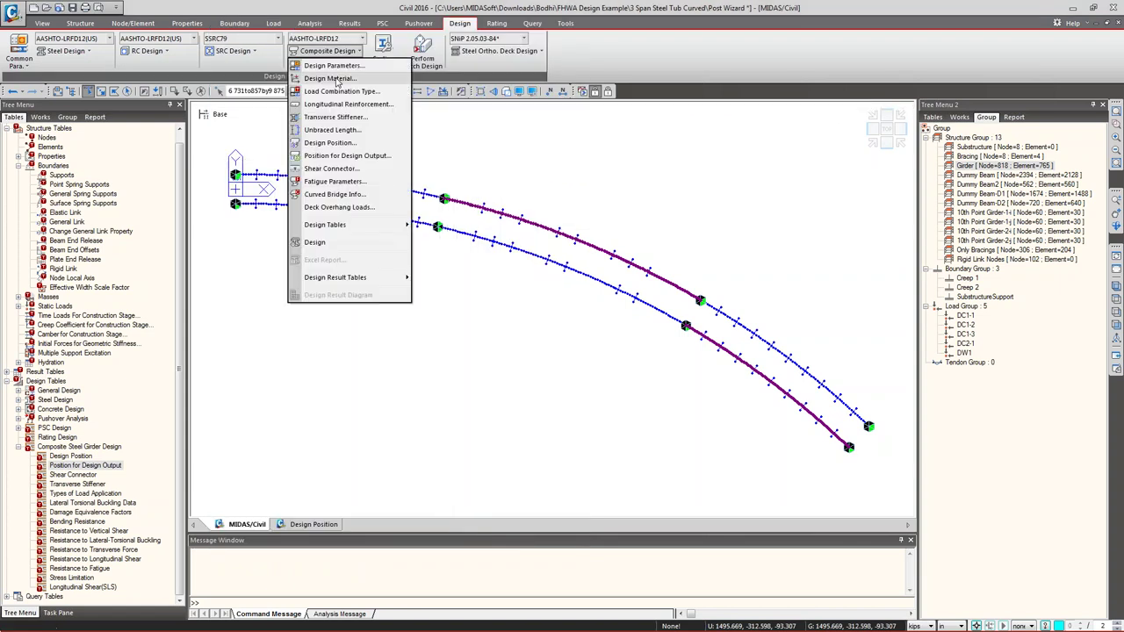
click(336, 79)
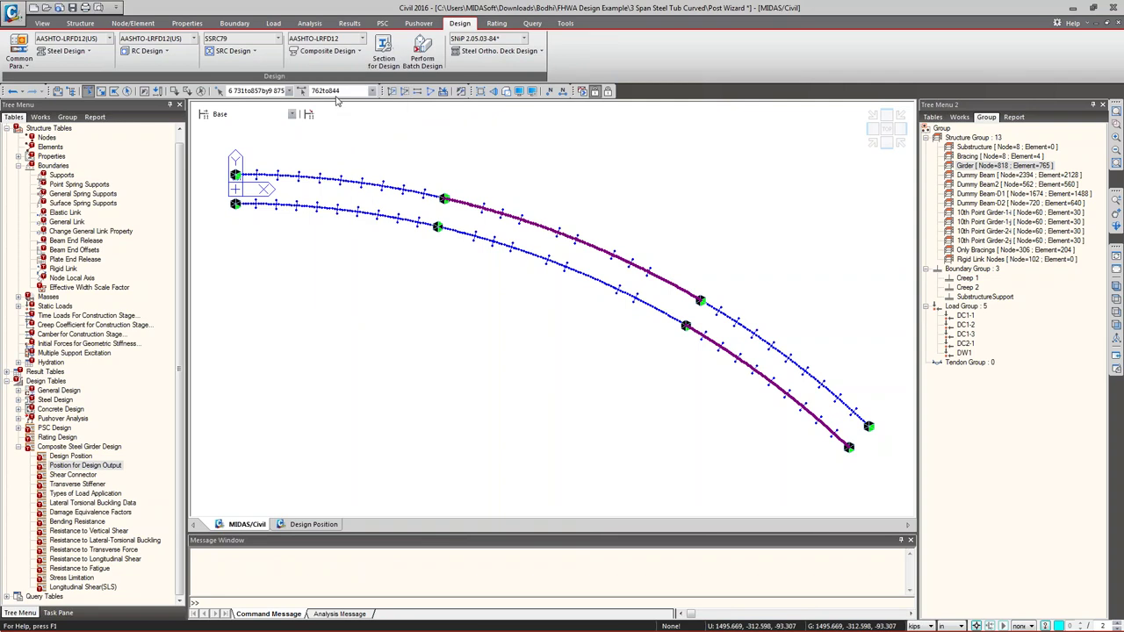
drag(557, 98, 301, 93)
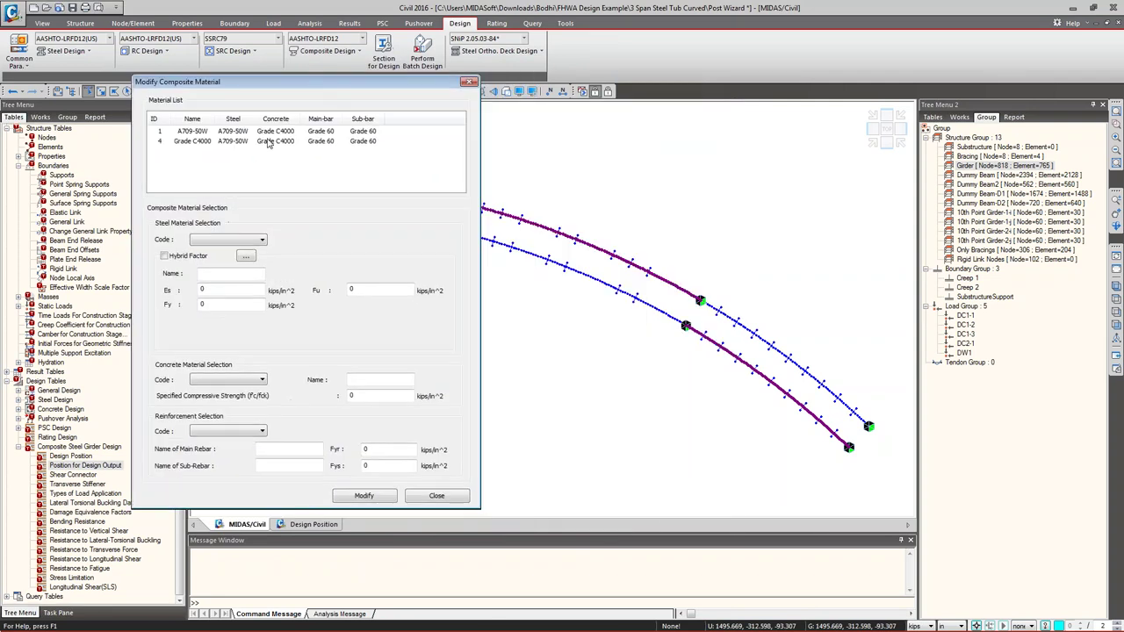
click(264, 133)
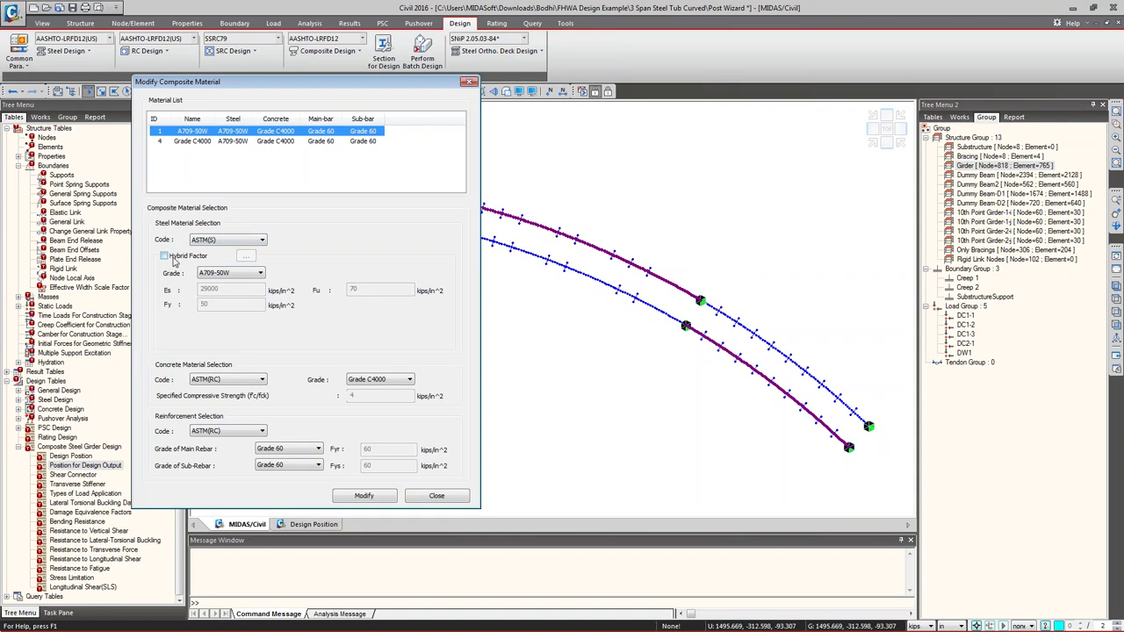
- Inspect the steel's Hybrid Factor details, leaving the hybrid factor turned off
click(173, 258)
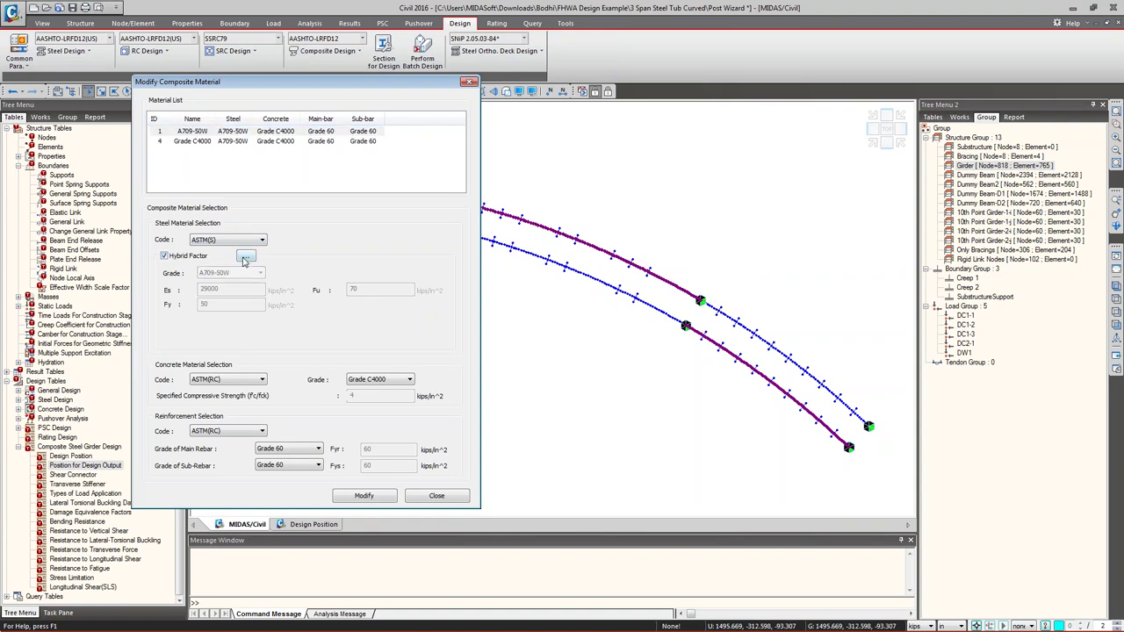
click(246, 256)
drag(263, 128, 448, 159)
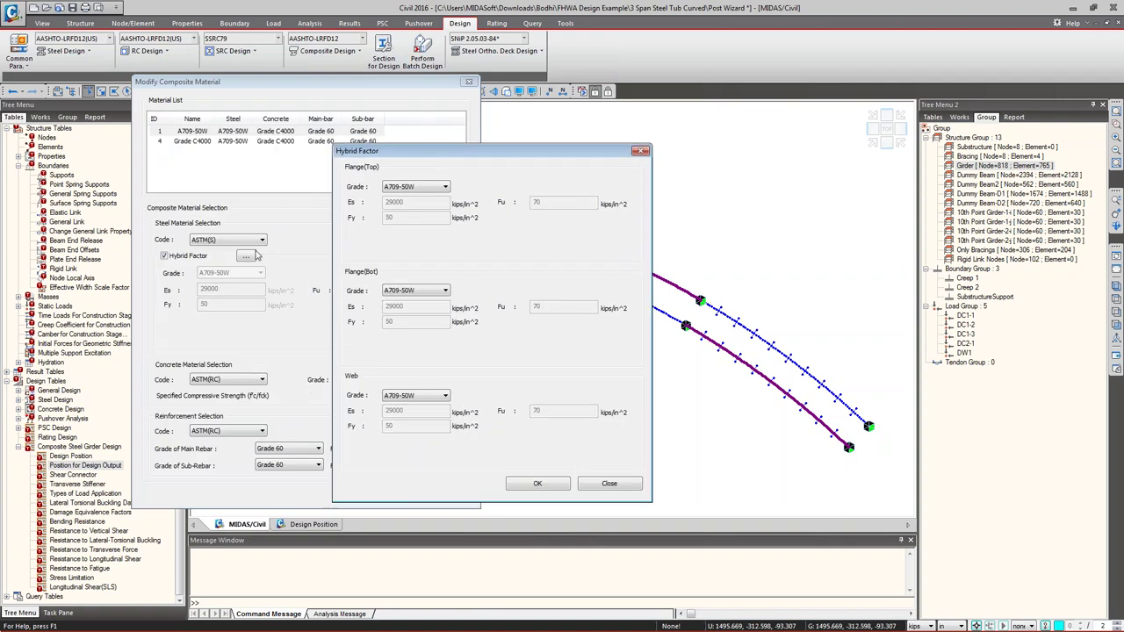
click(629, 488)
click(165, 255)
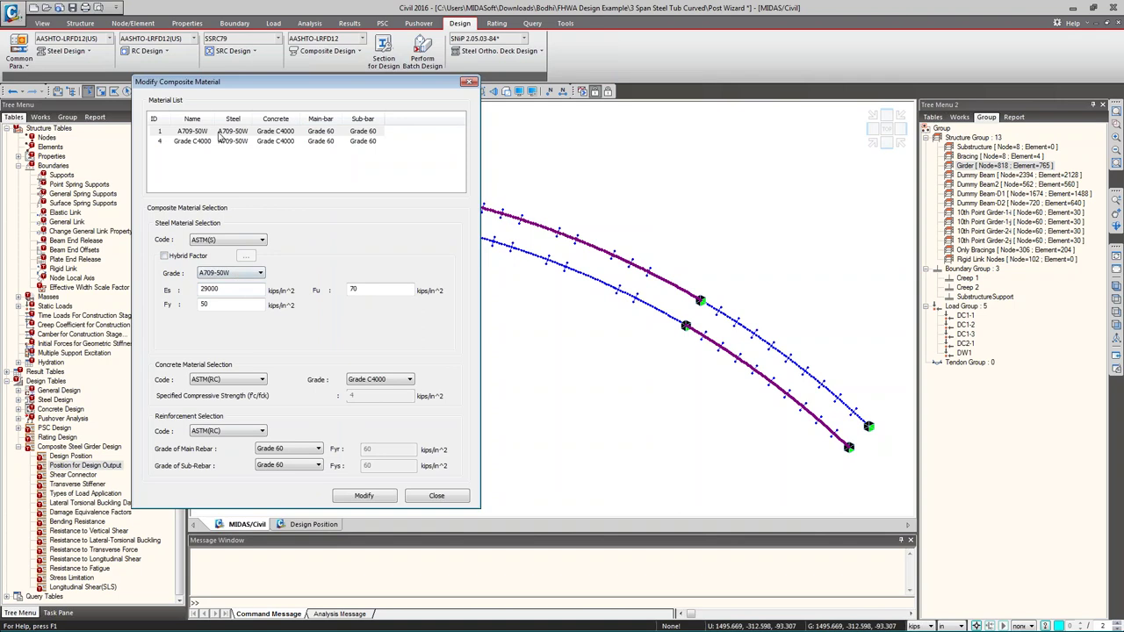
- Keep A709-50W steel and the ASTM(RC) concrete code, closing the material settings unchanged
click(250, 274)
click(250, 273)
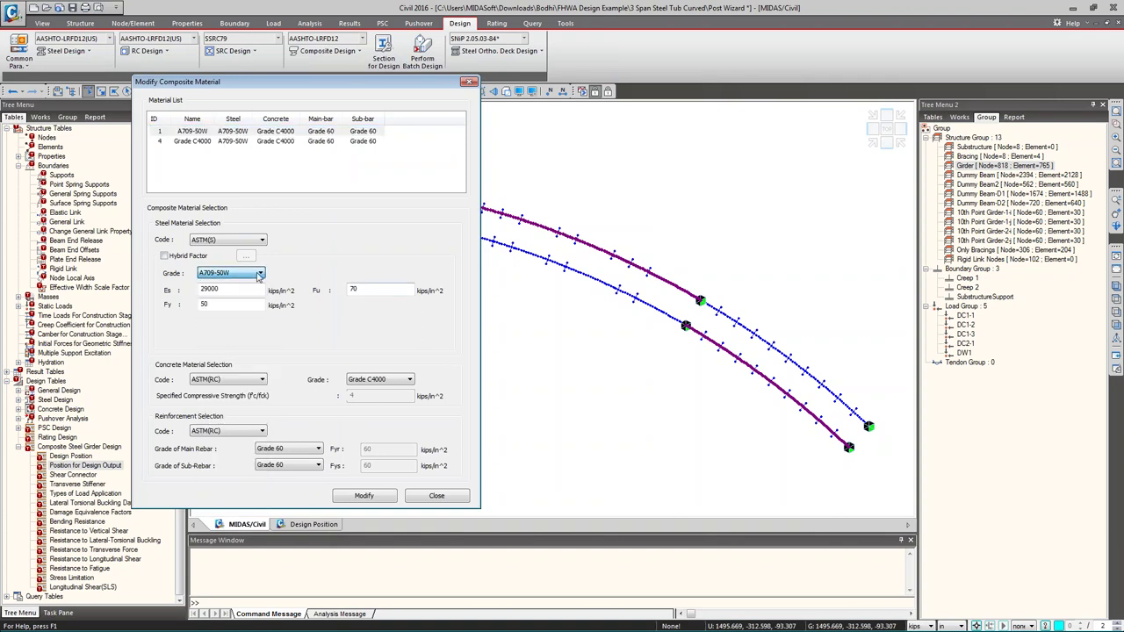
click(239, 382)
click(239, 396)
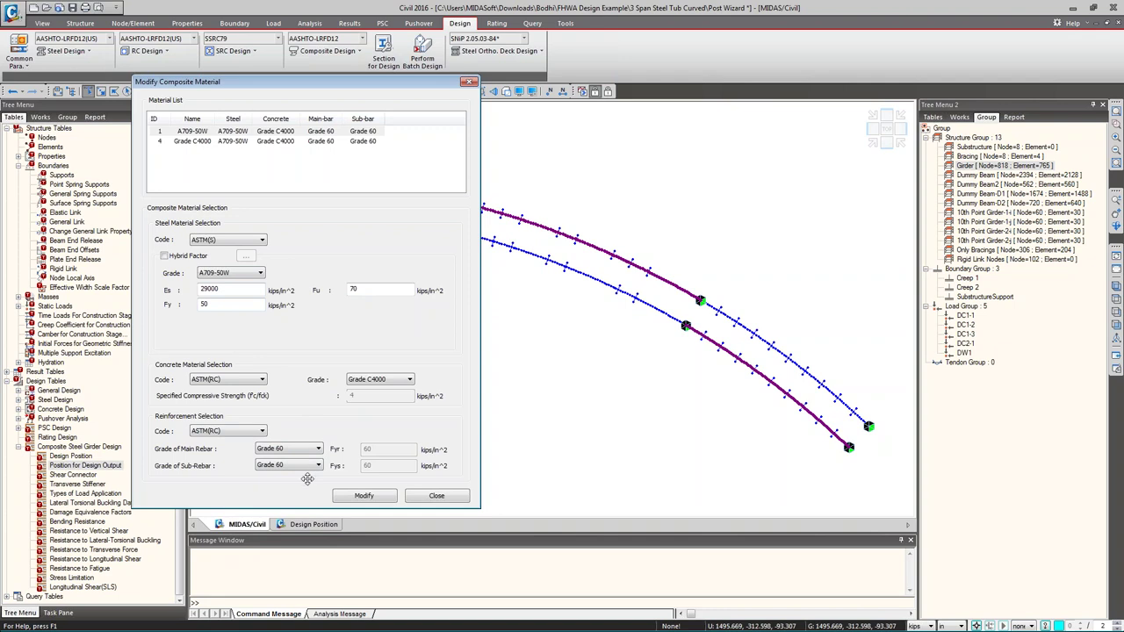
click(436, 496)
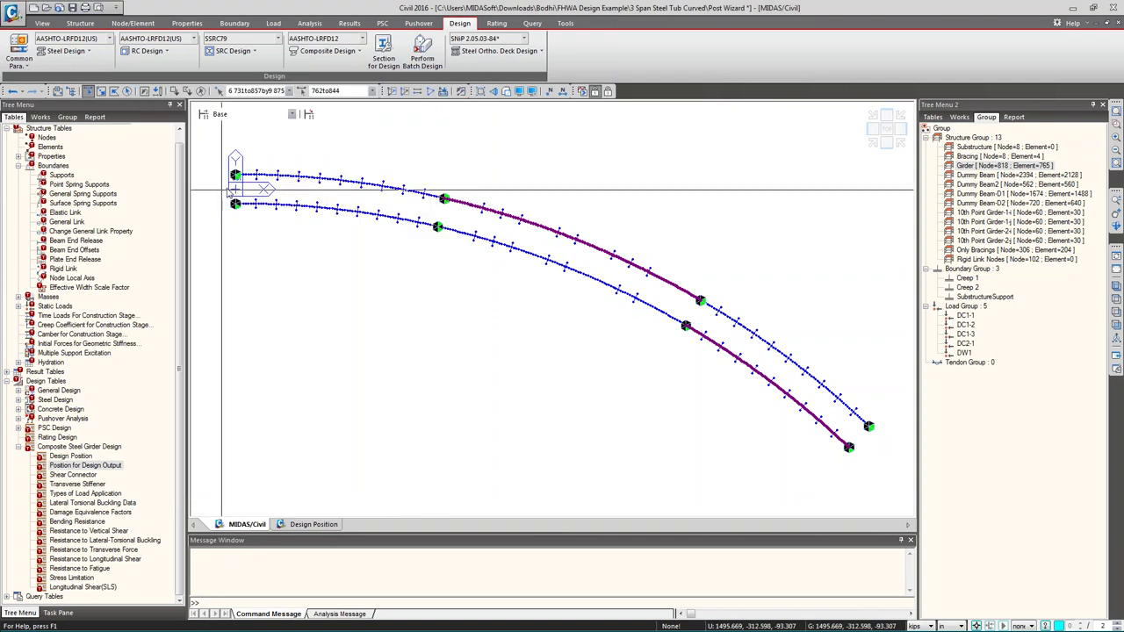
click(355, 51)
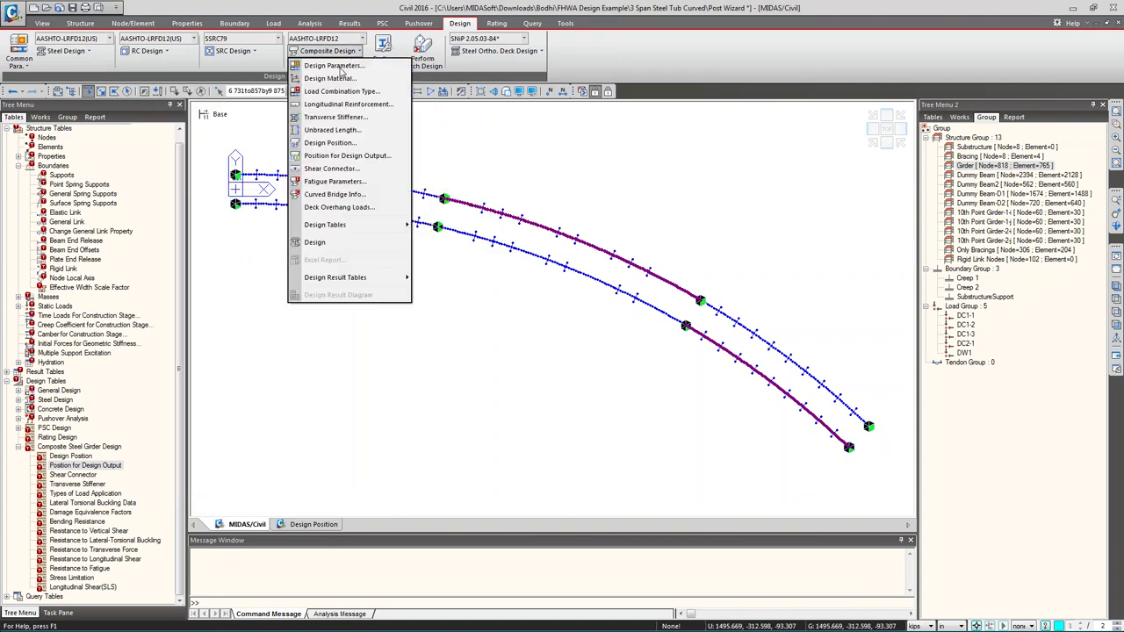
click(335, 92)
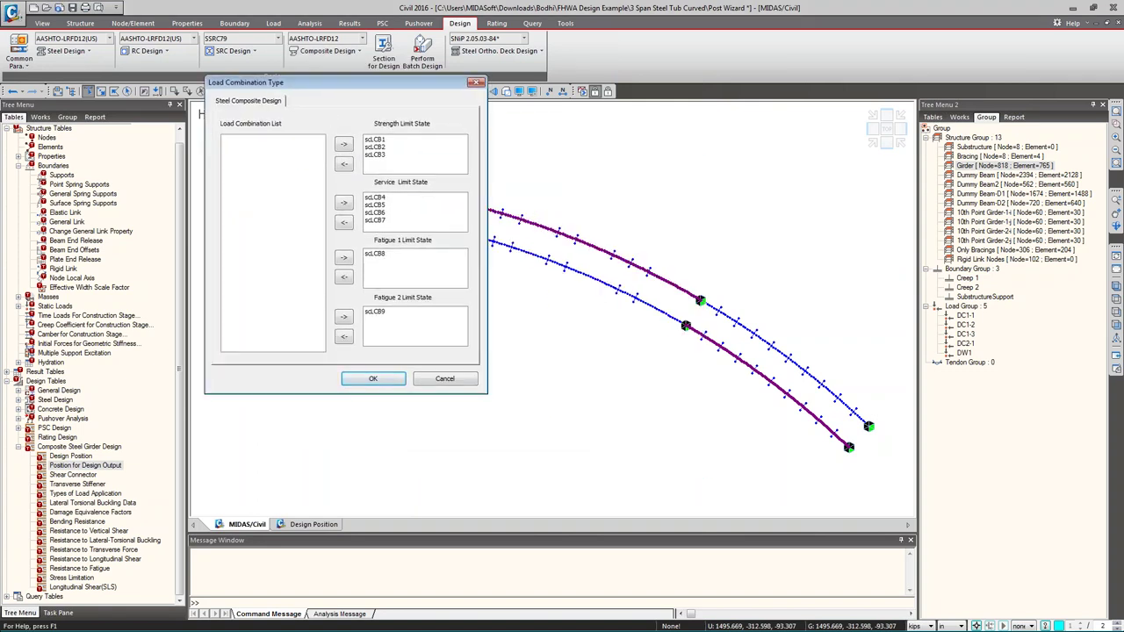
click(426, 380)
click(342, 51)
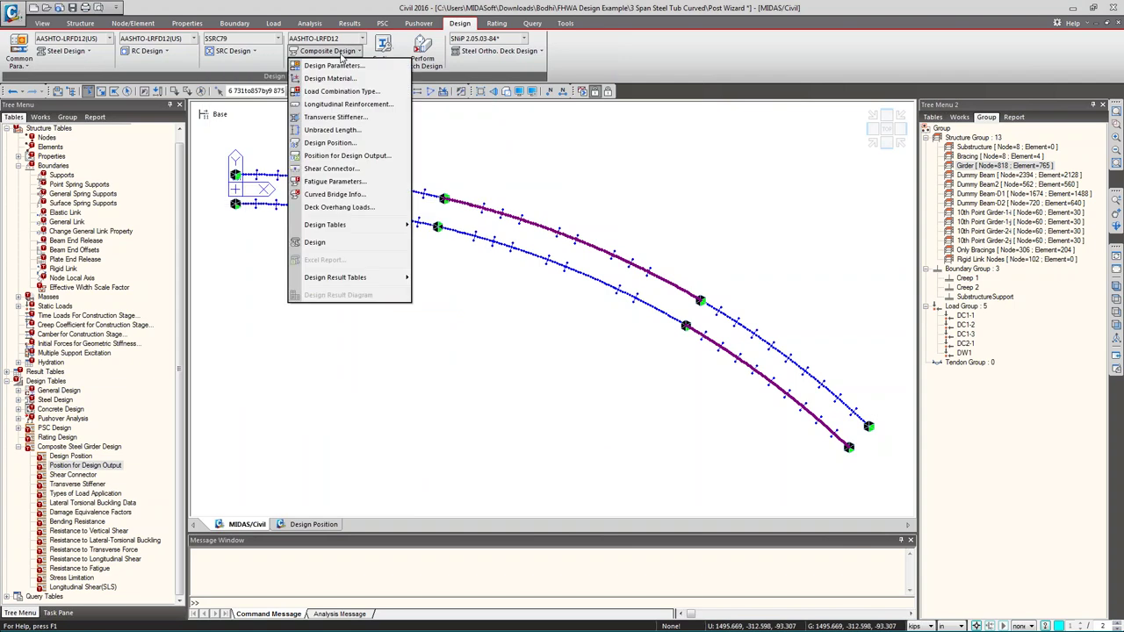
click(345, 105)
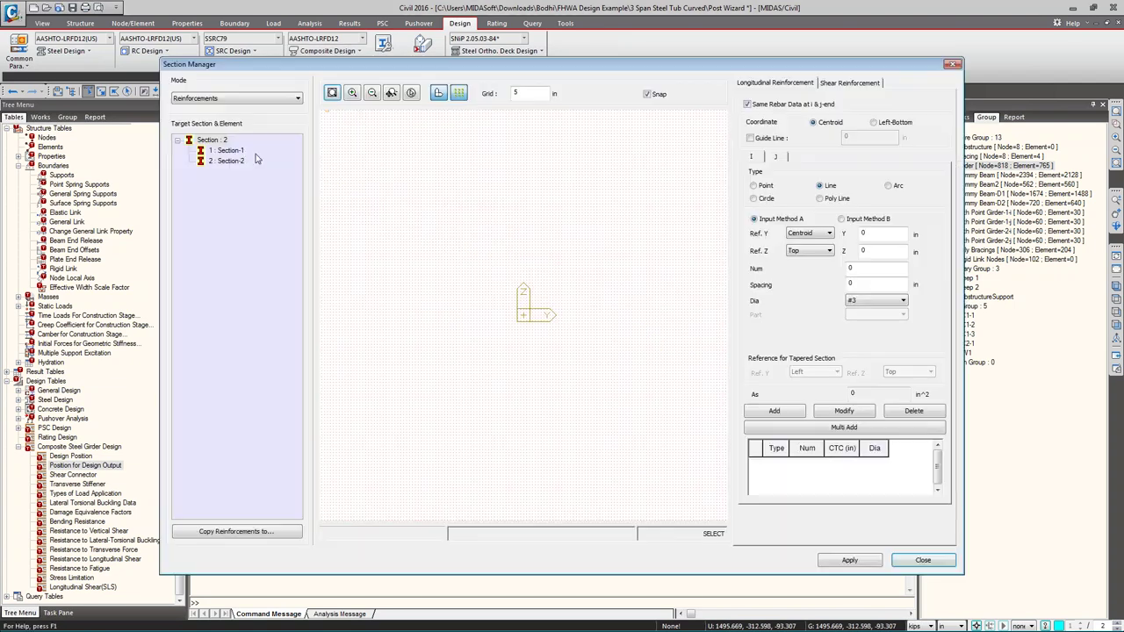
click(244, 150)
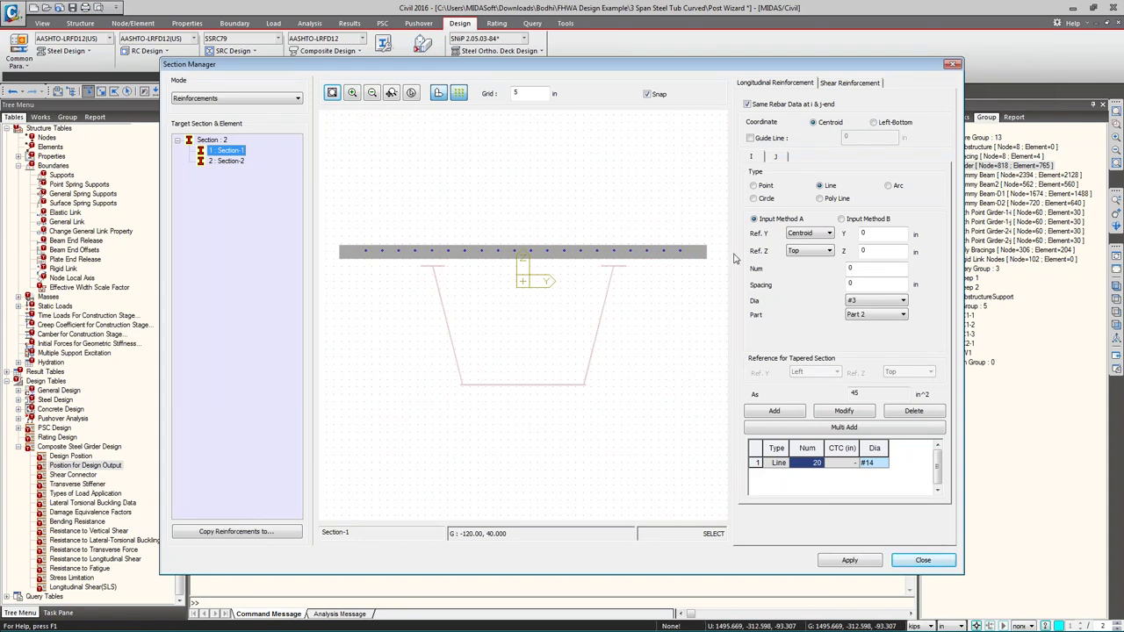
click(923, 560)
click(326, 50)
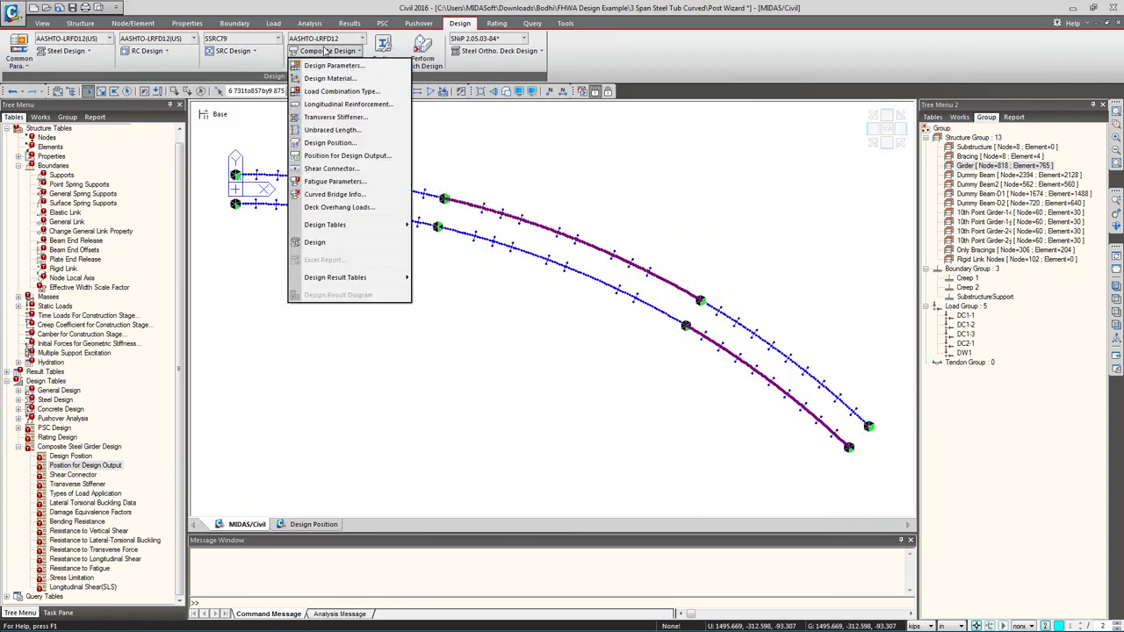
click(322, 118)
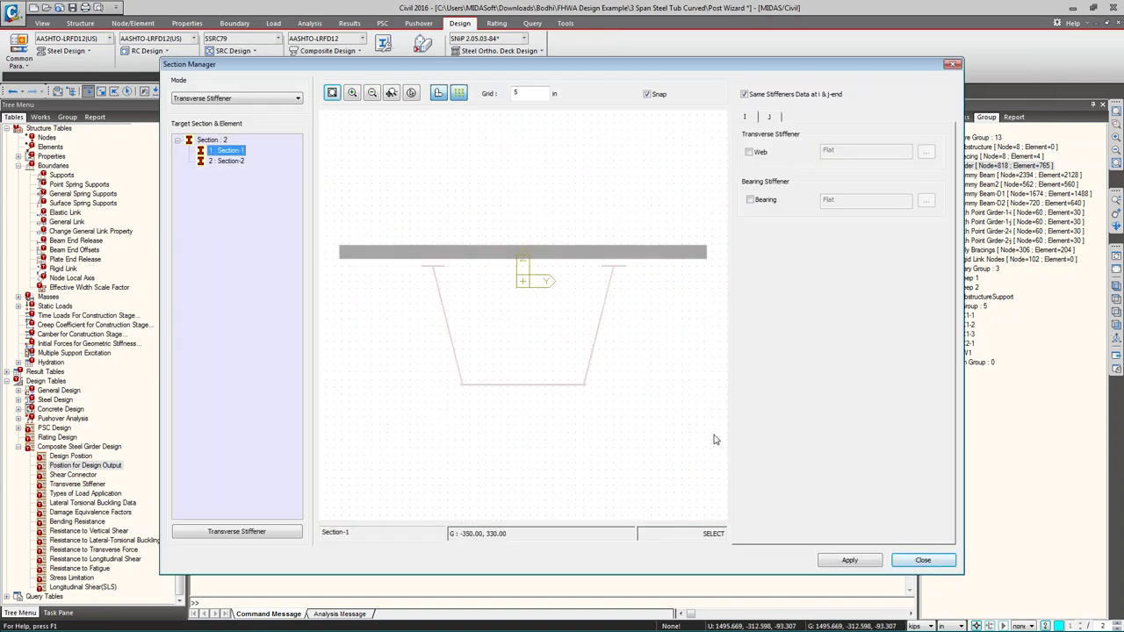
click(916, 566)
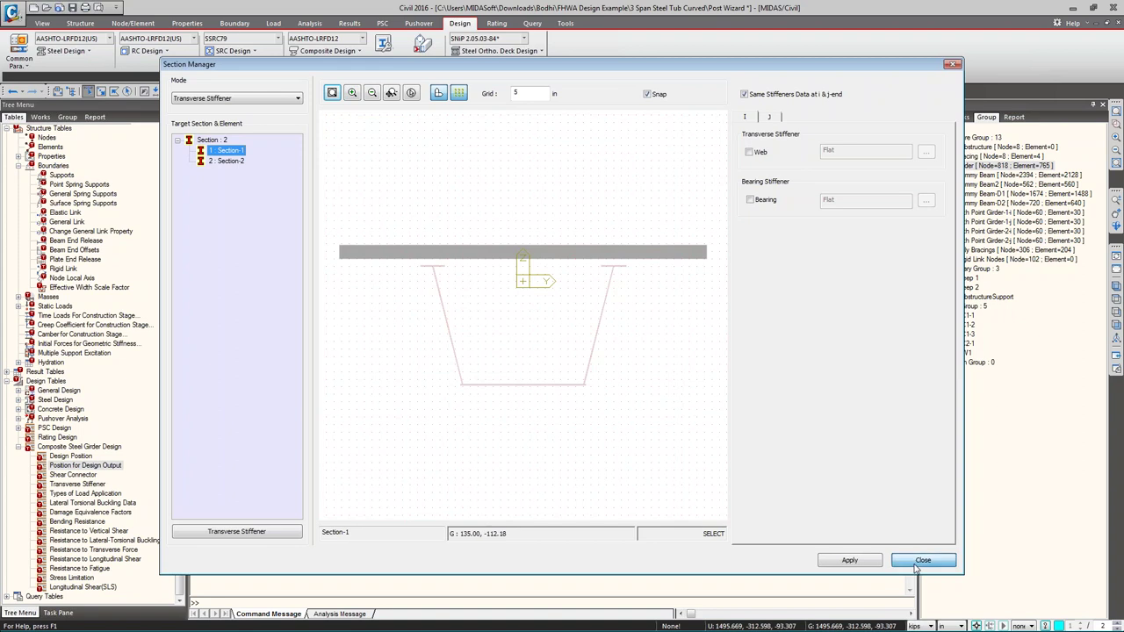
click(328, 51)
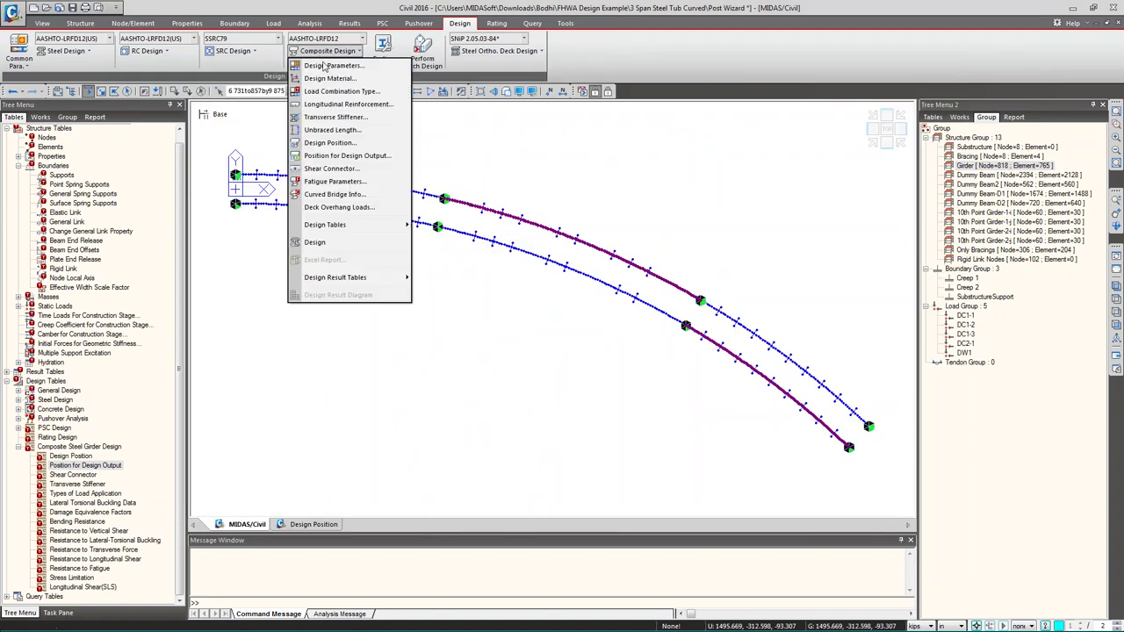
- Window-select the girders and apply a lateral unbraced length Lb of 200 in
click(323, 130)
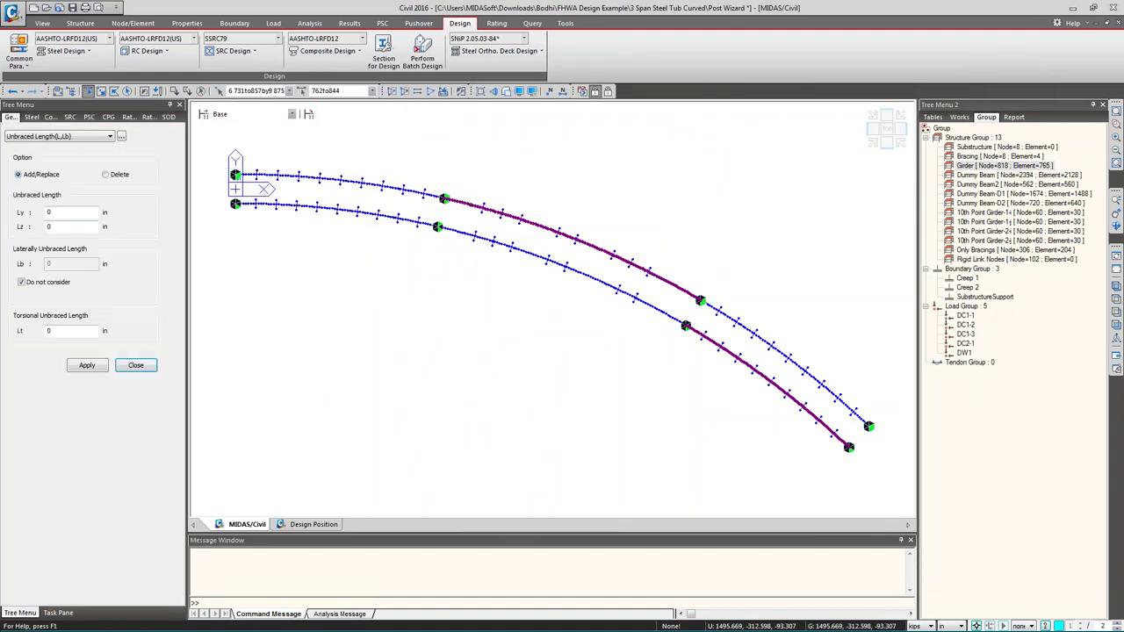
drag(221, 155, 942, 508)
drag(223, 147, 1088, 587)
click(22, 282)
drag(49, 264, 16, 269)
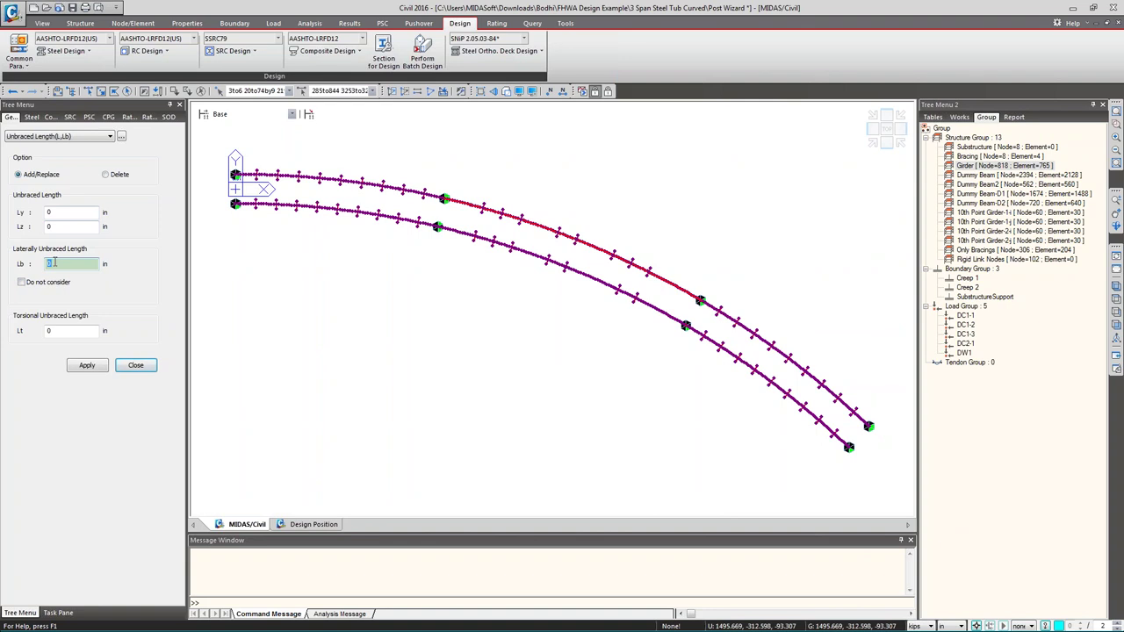
text(200)
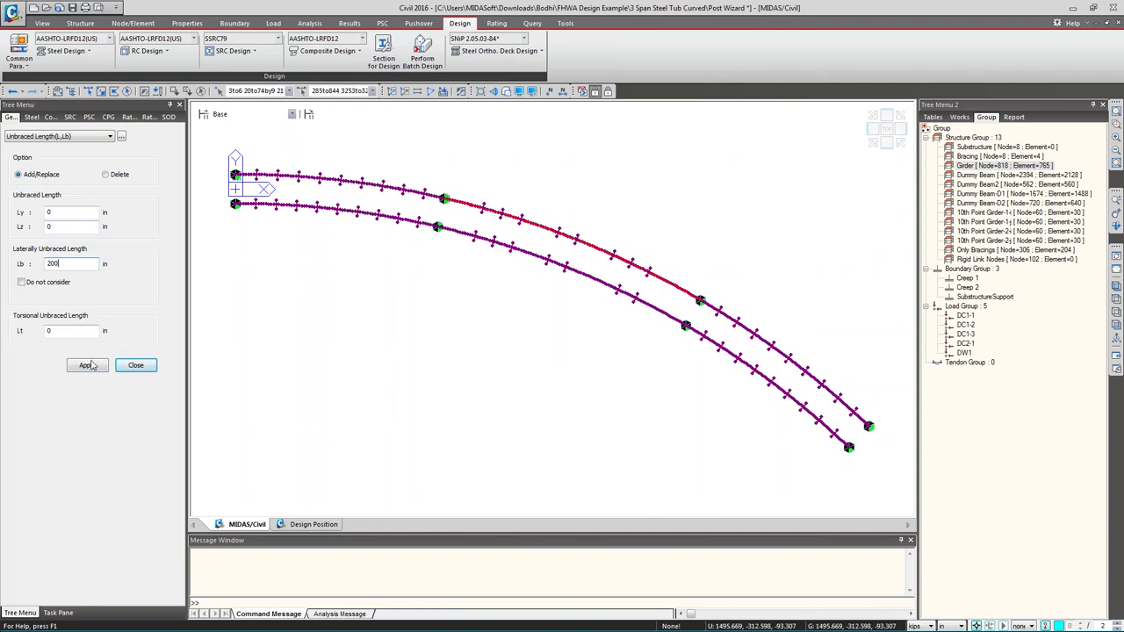
click(87, 367)
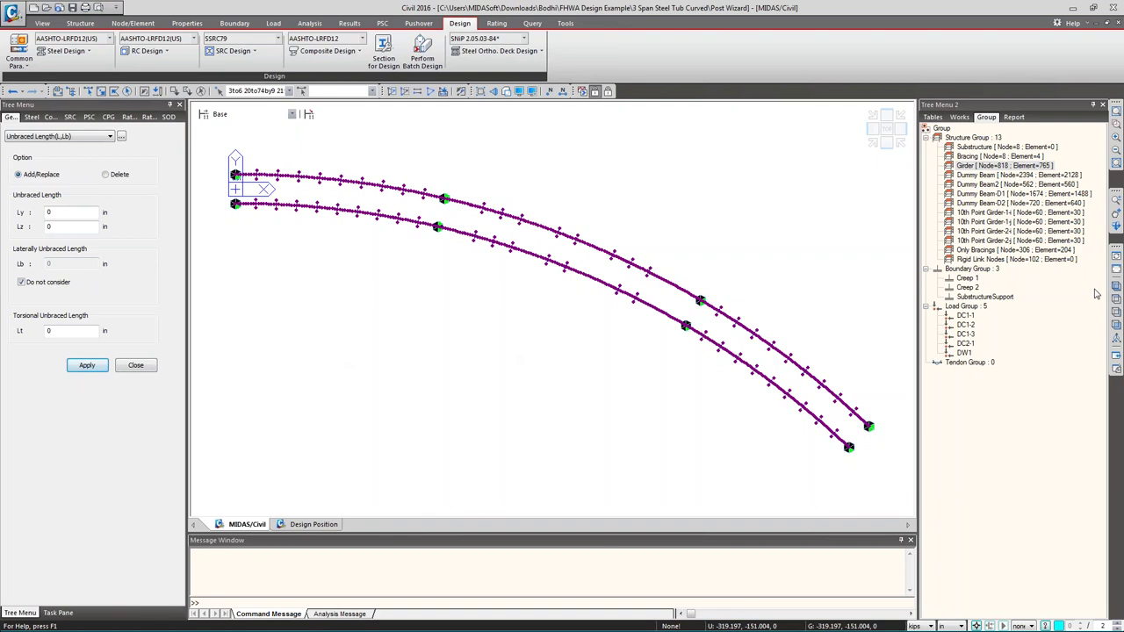
click(1116, 325)
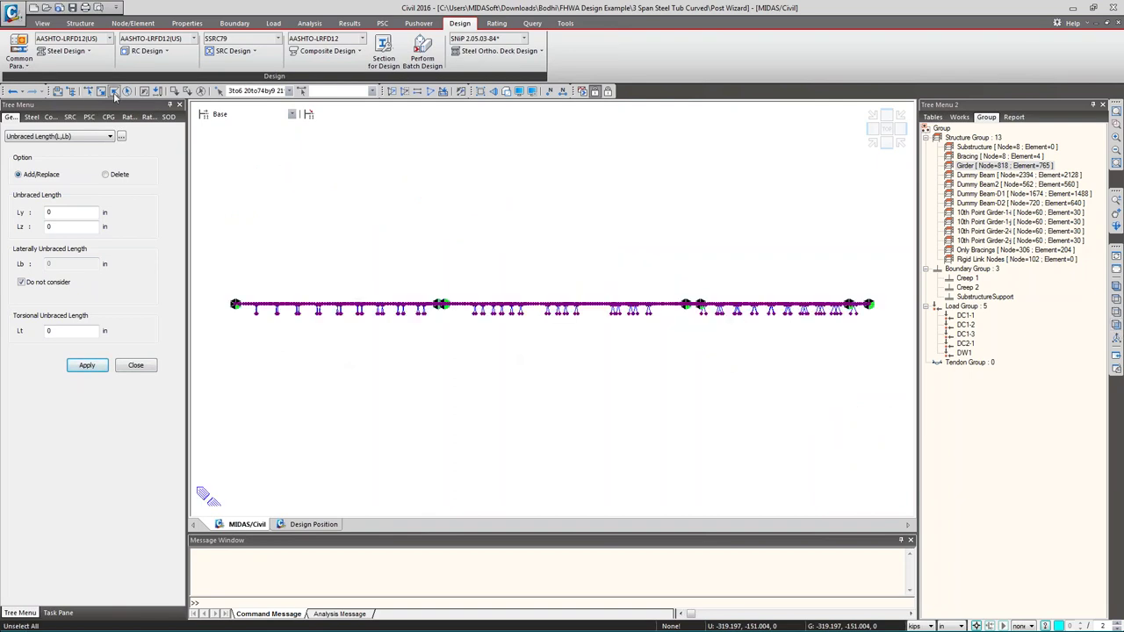
- Hide the Only Bracings group elements and return to the top plan view
click(90, 93)
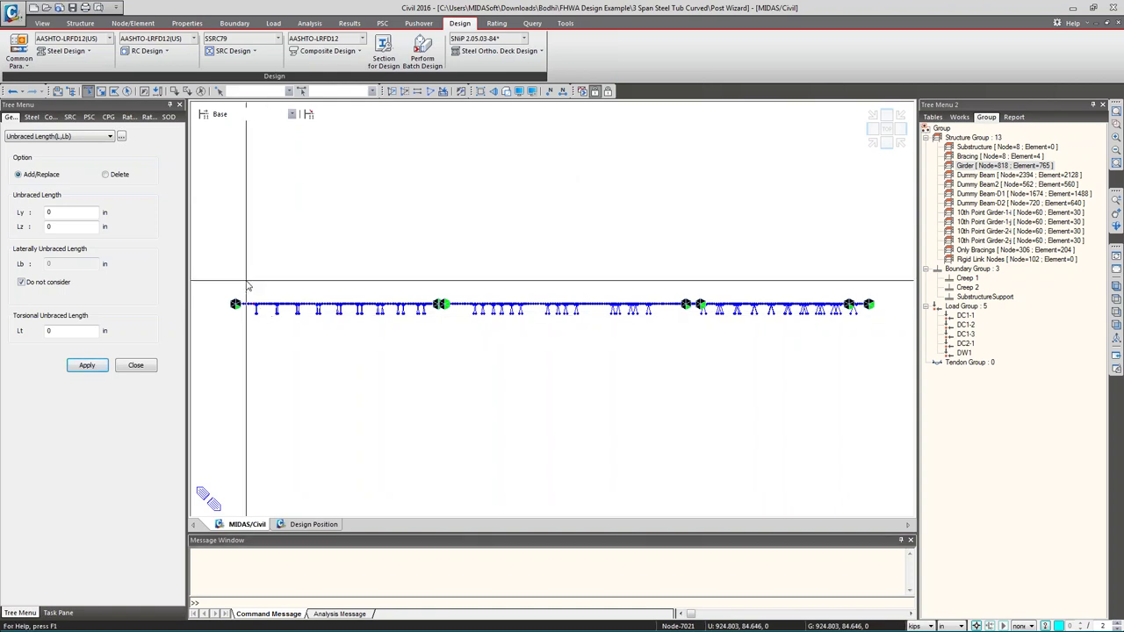
double_click(995, 251)
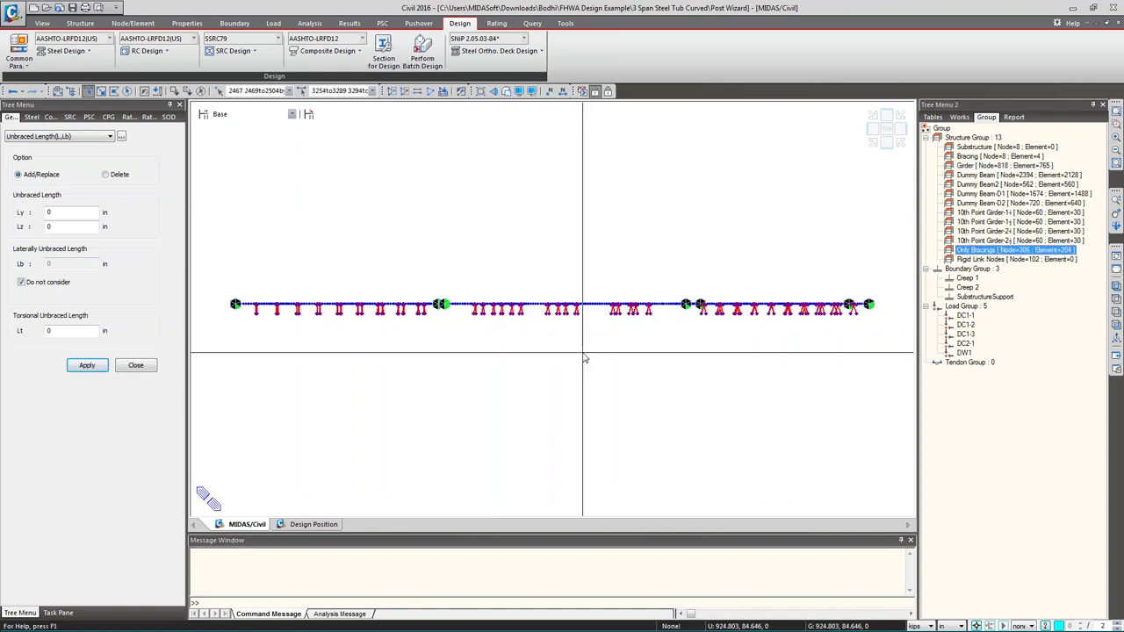
key(Delete)
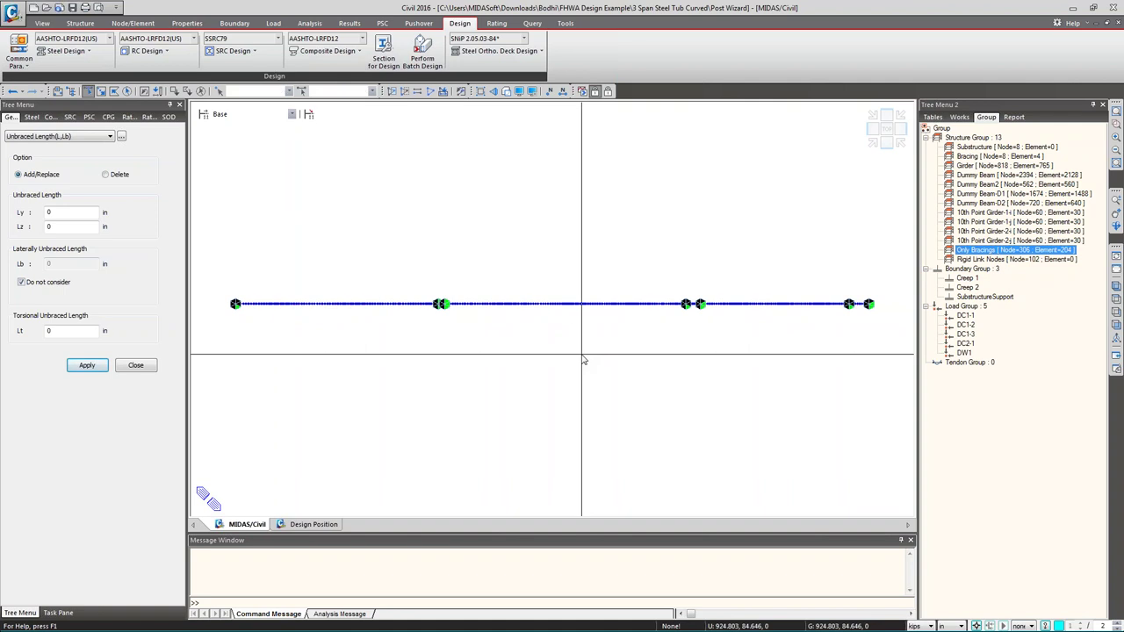
key(ctrl+t)
- Keep AASHTO-LRFD12 as the design code and review the Design Position check options
click(360, 38)
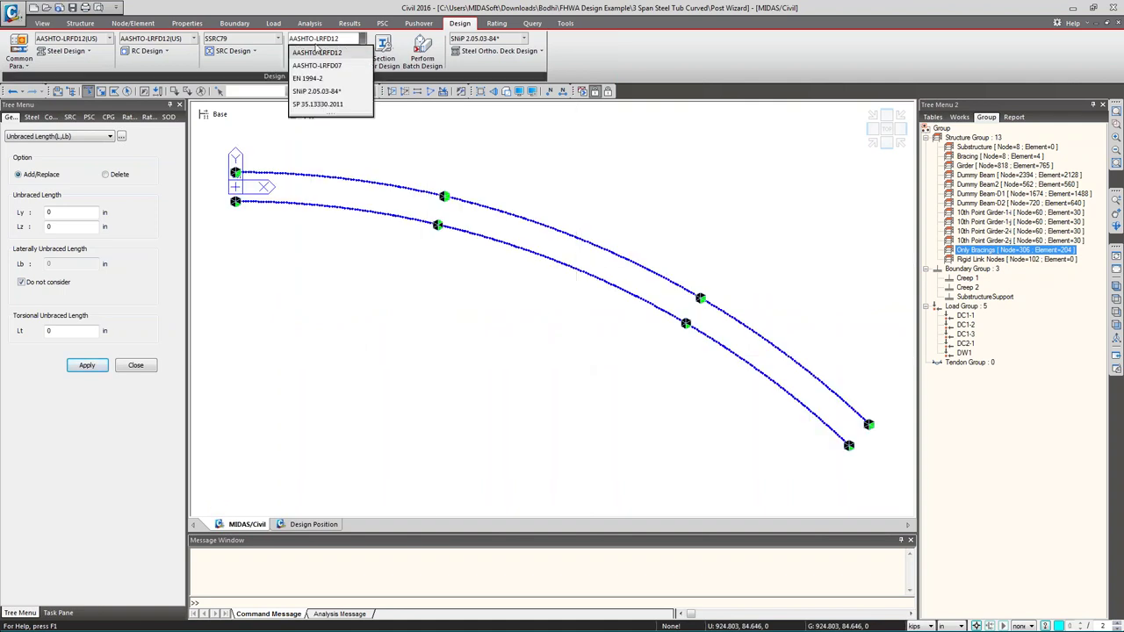
click(466, 159)
click(65, 118)
click(358, 50)
click(41, 118)
click(321, 51)
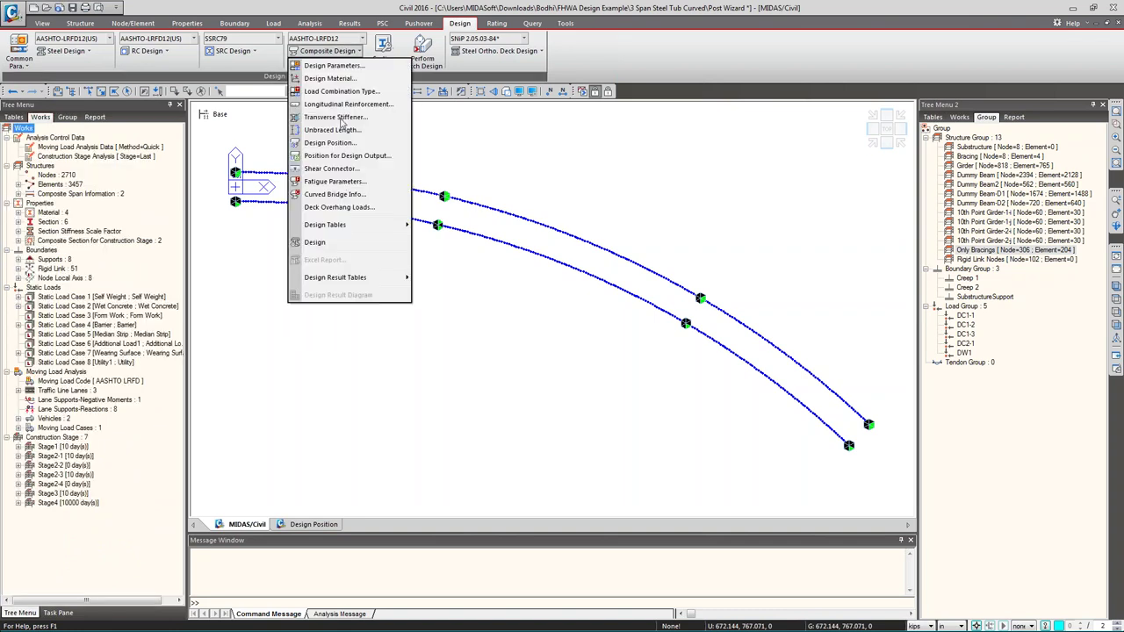
click(327, 143)
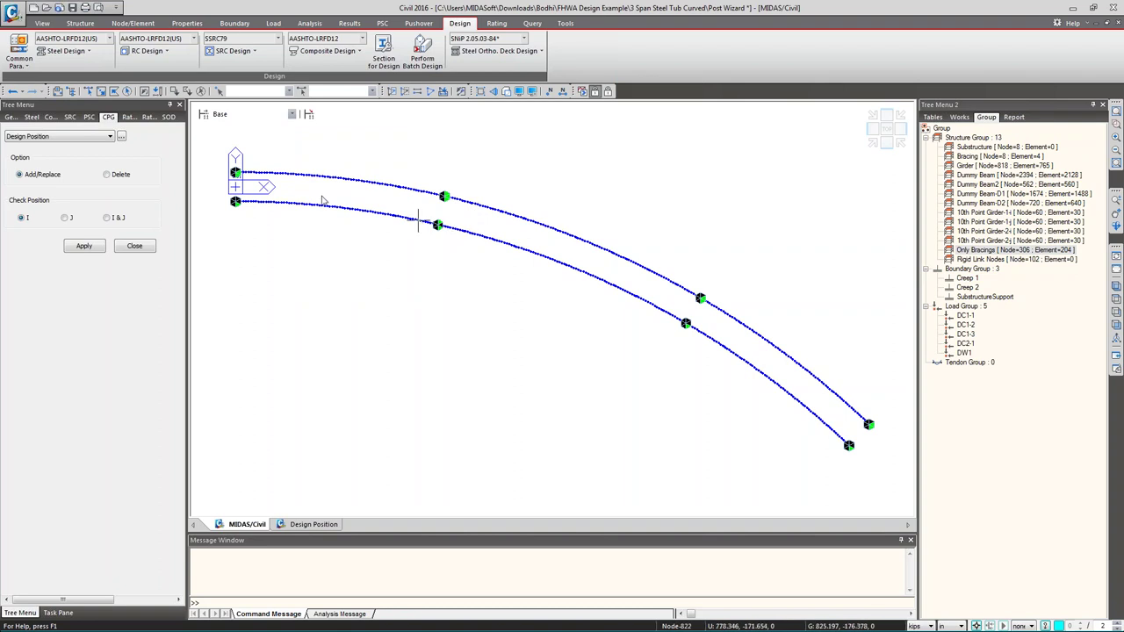
click(134, 246)
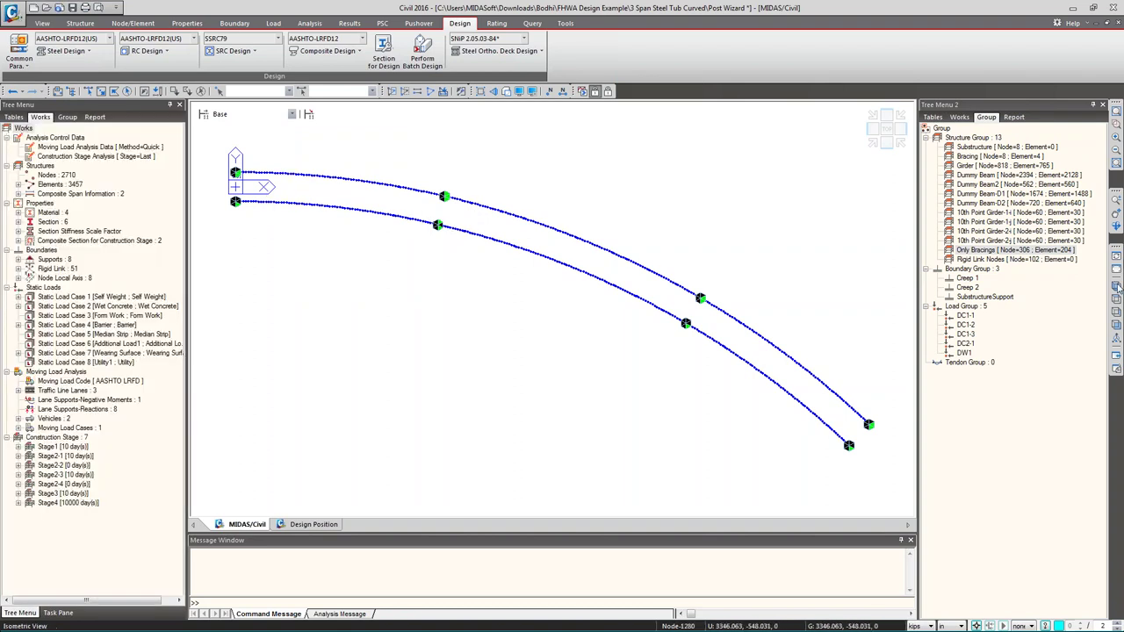
ctrl+middle_drag(491, 220, 525, 211)
- Switch to PostCS results and draw the girder moment diagram with its legend
right_click(344, 197)
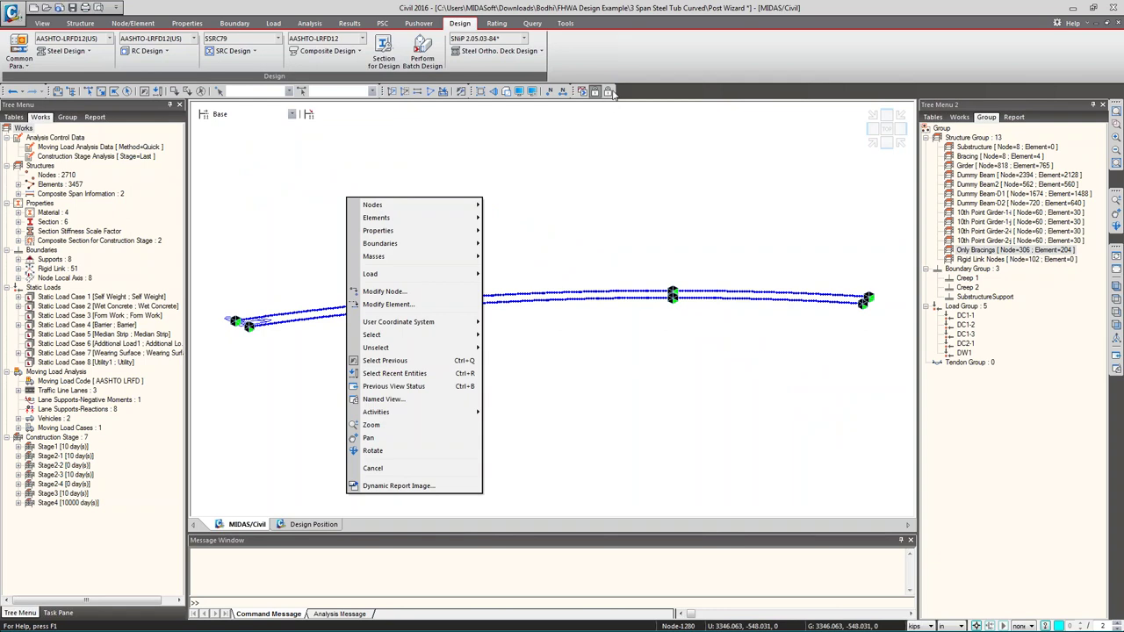
click(615, 99)
right_click(468, 169)
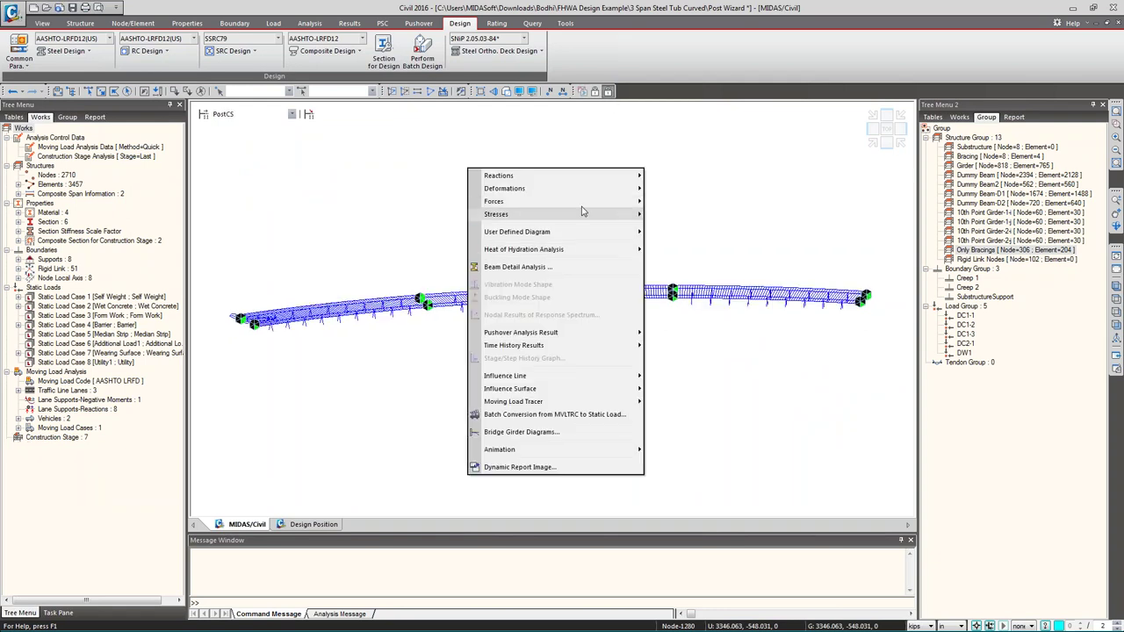
mouse_move(577, 203)
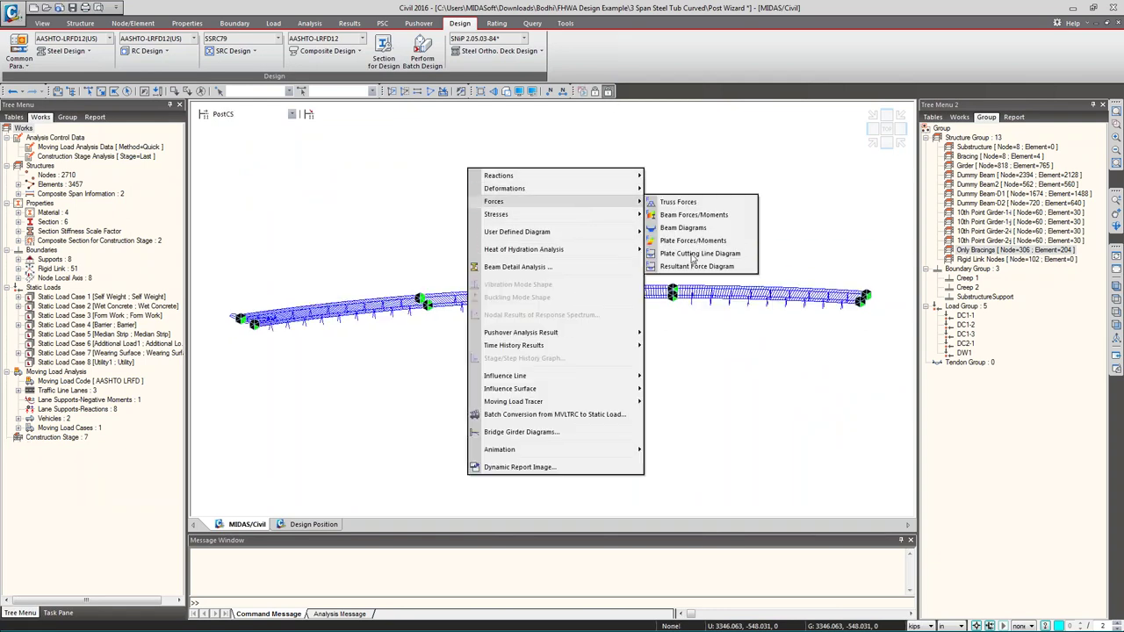
click(682, 228)
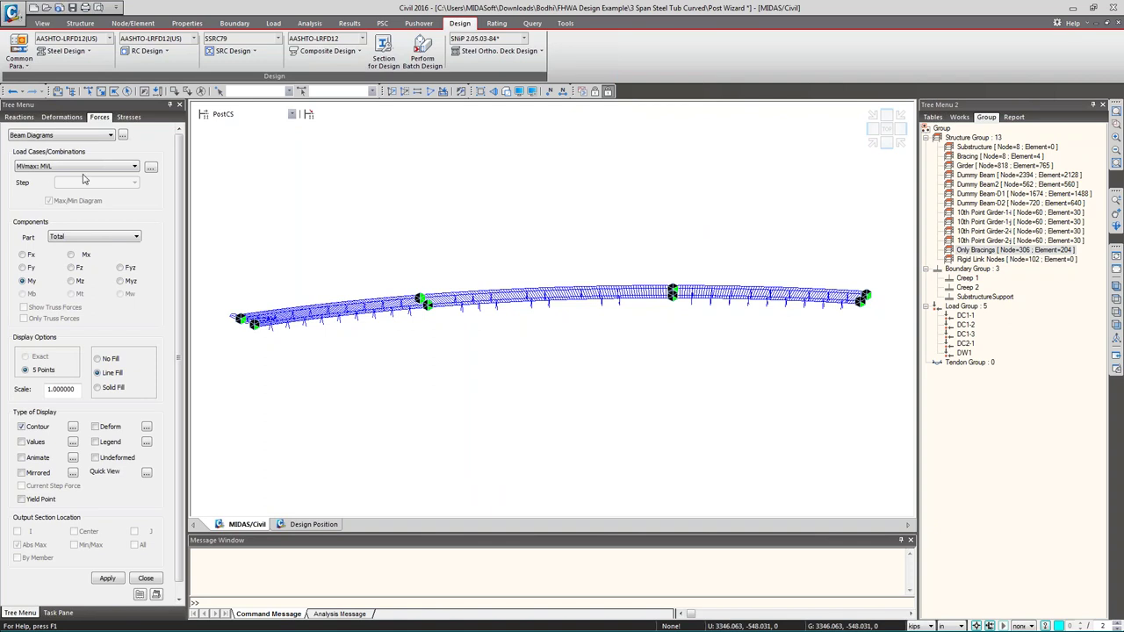
click(107, 579)
click(95, 442)
click(107, 578)
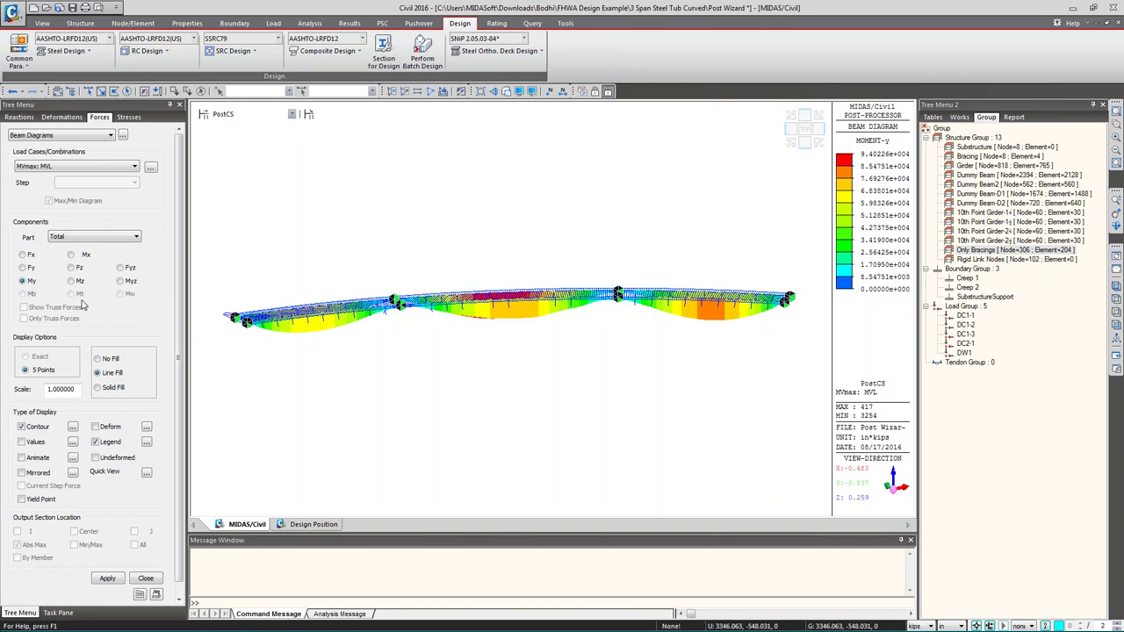
- Redraw the beam diagram for the MVmin: MVL combination, then bring up Design Position settings
click(71, 167)
click(32, 185)
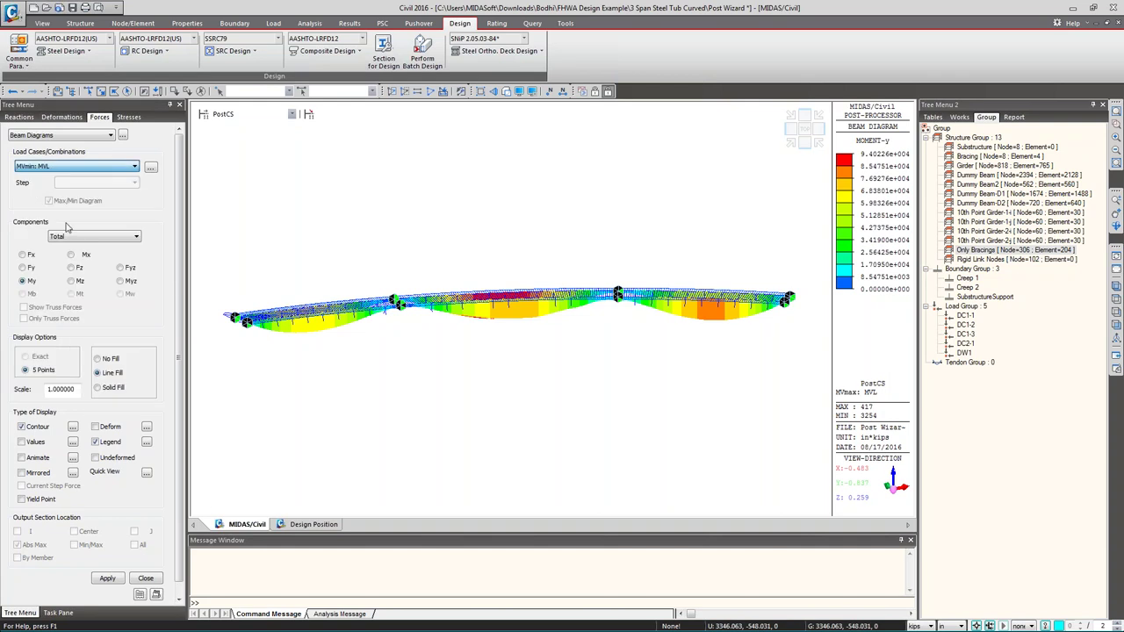
click(107, 579)
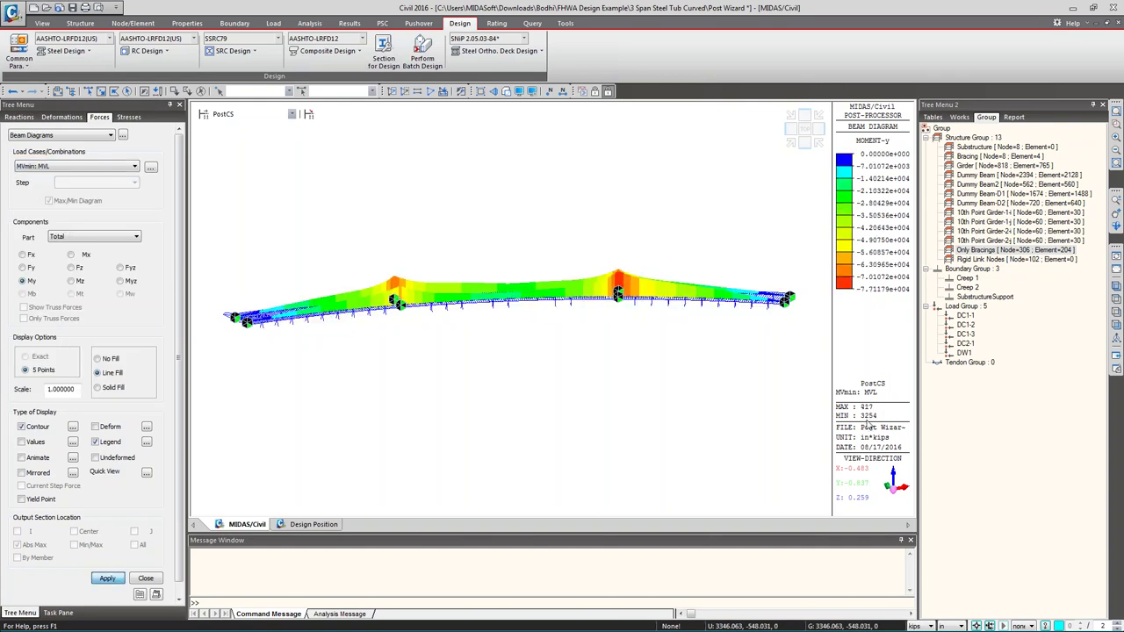
click(146, 579)
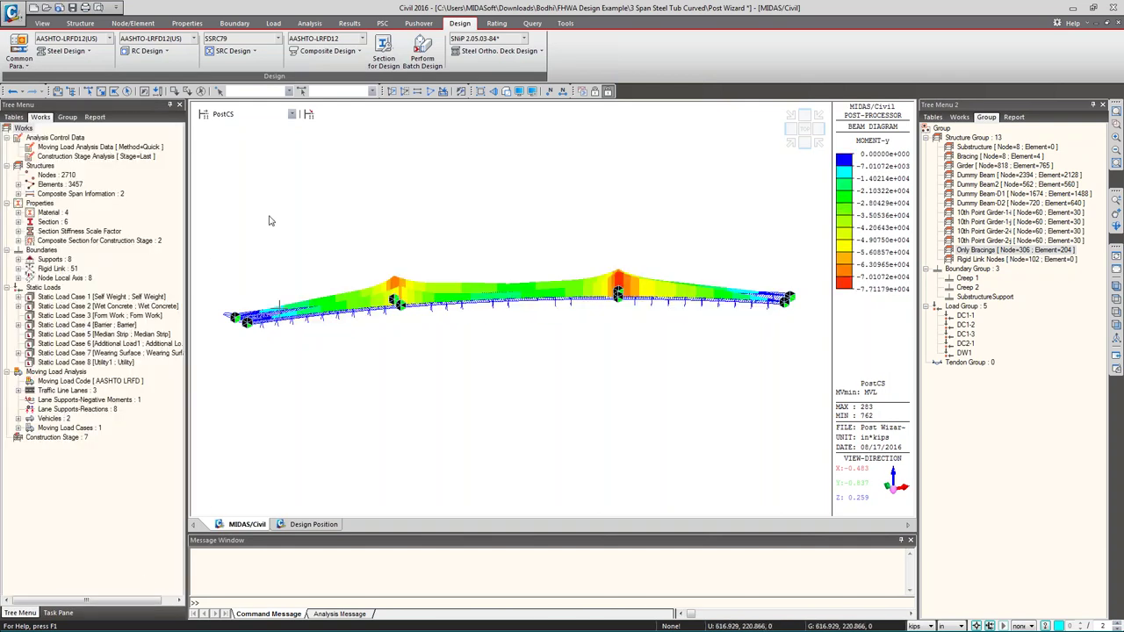
click(320, 51)
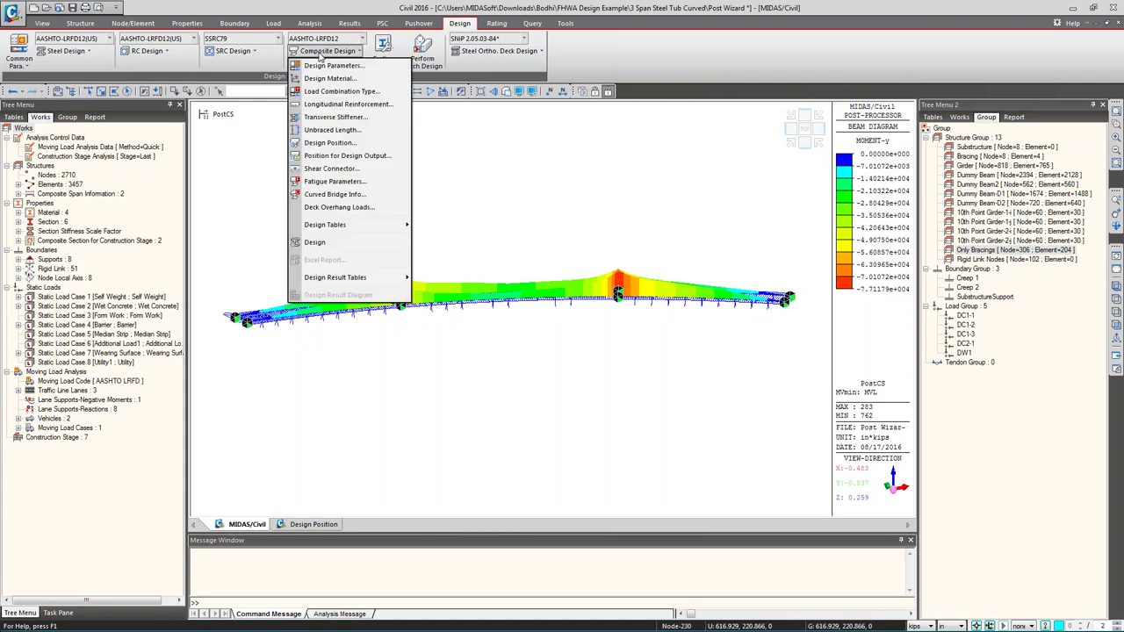
click(332, 143)
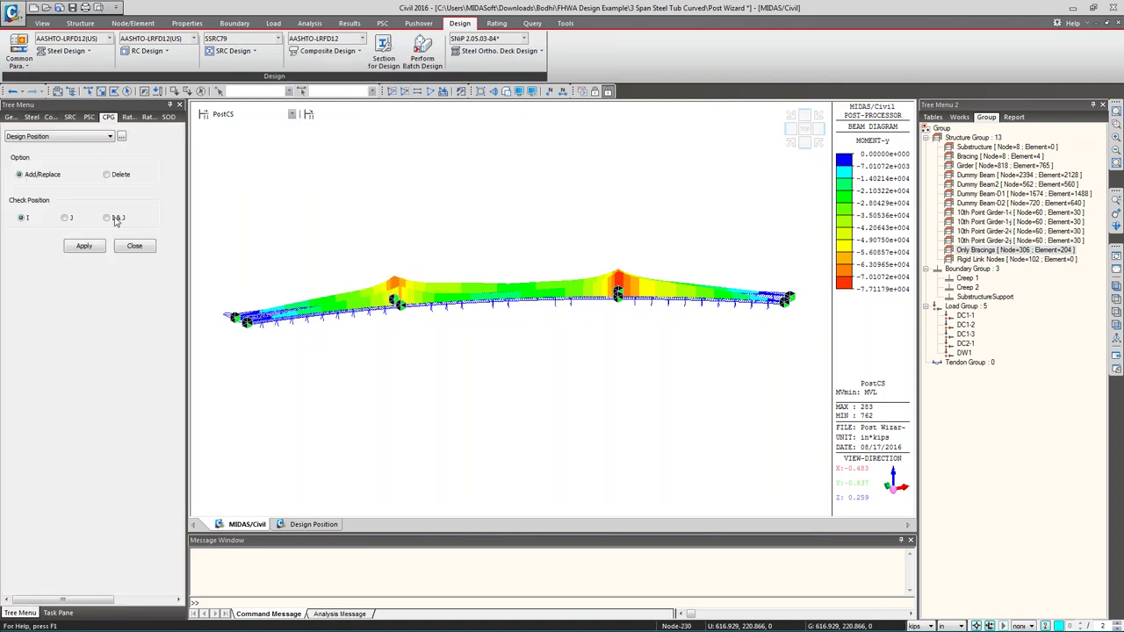
- Apply I & J end check positions to elements 762 and 417
click(107, 218)
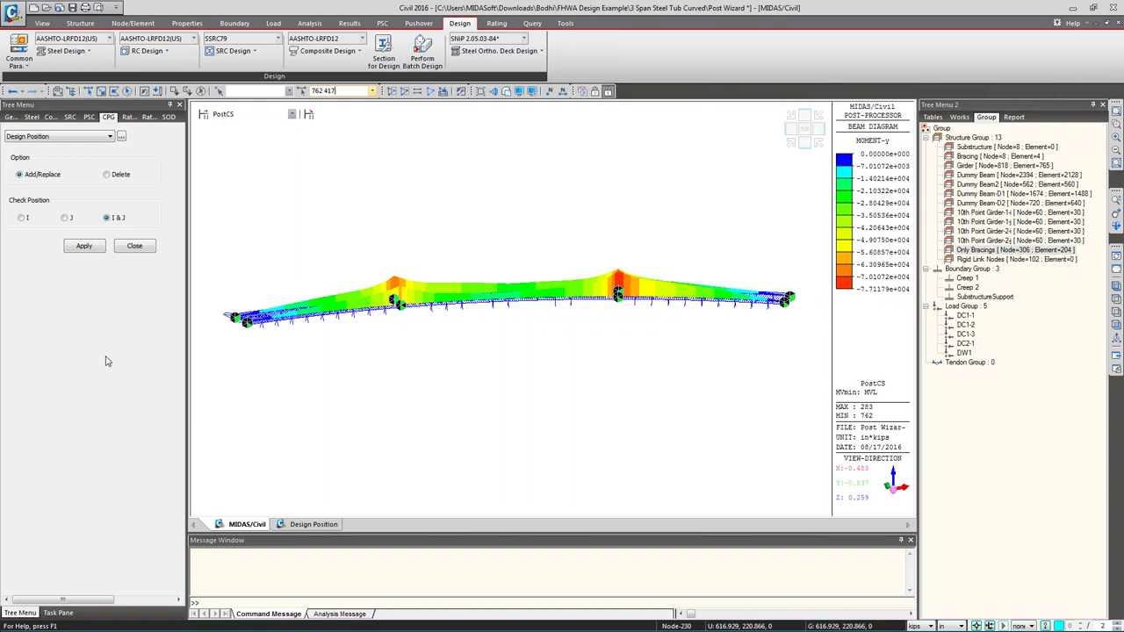
click(91, 249)
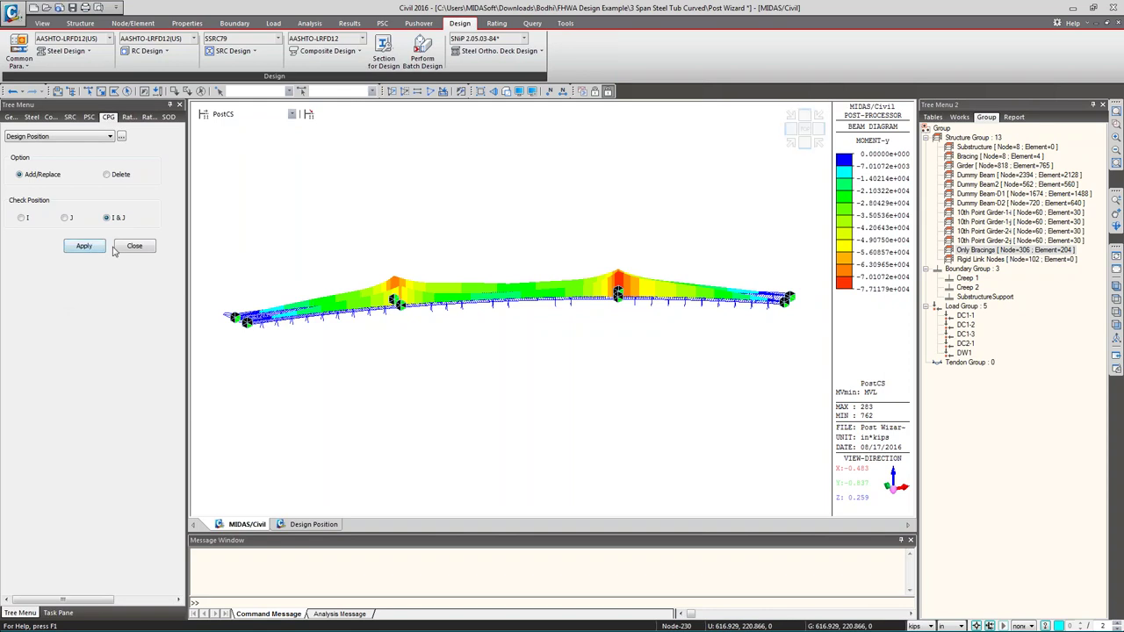
click(328, 50)
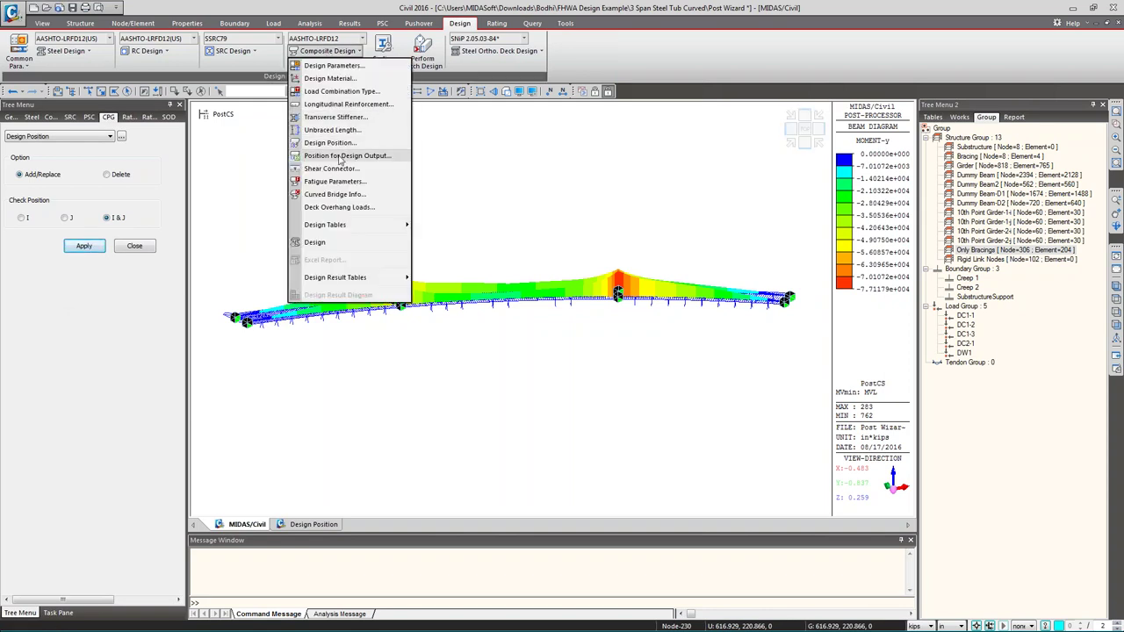
- Clear the moment diagram, hide the Only Bracings group, and return to plan view
click(339, 158)
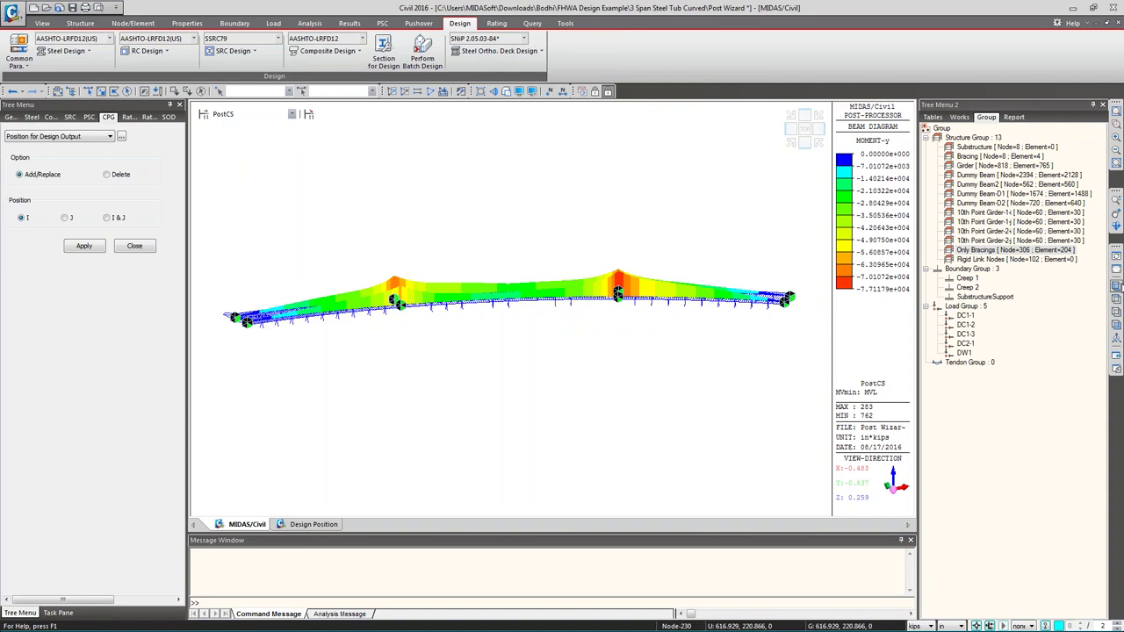
click(1117, 269)
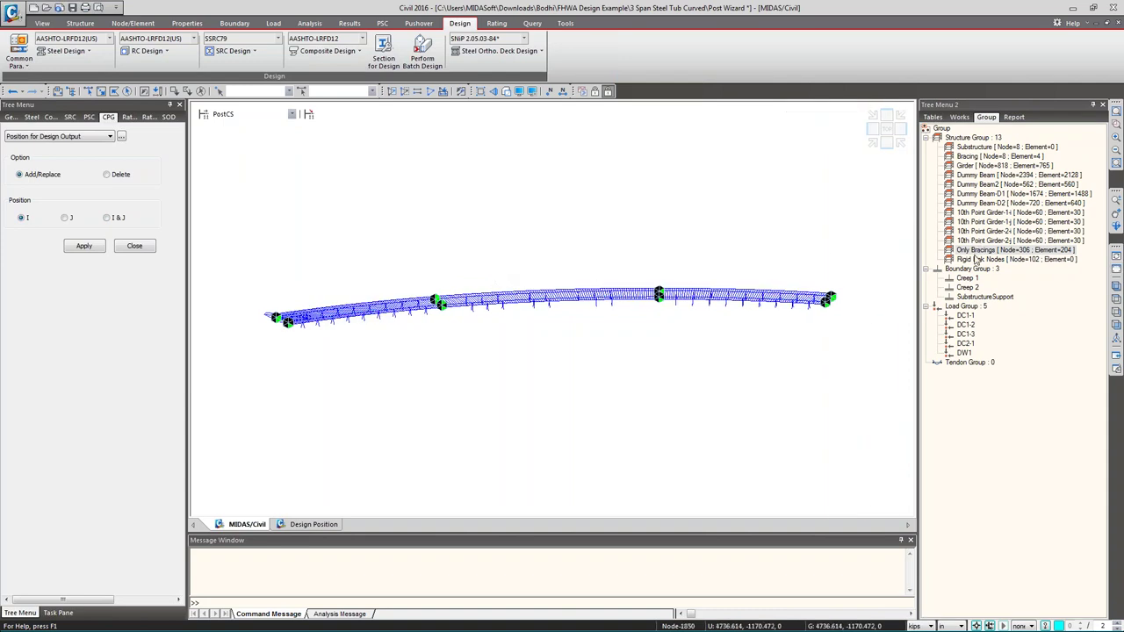
double_click(974, 166)
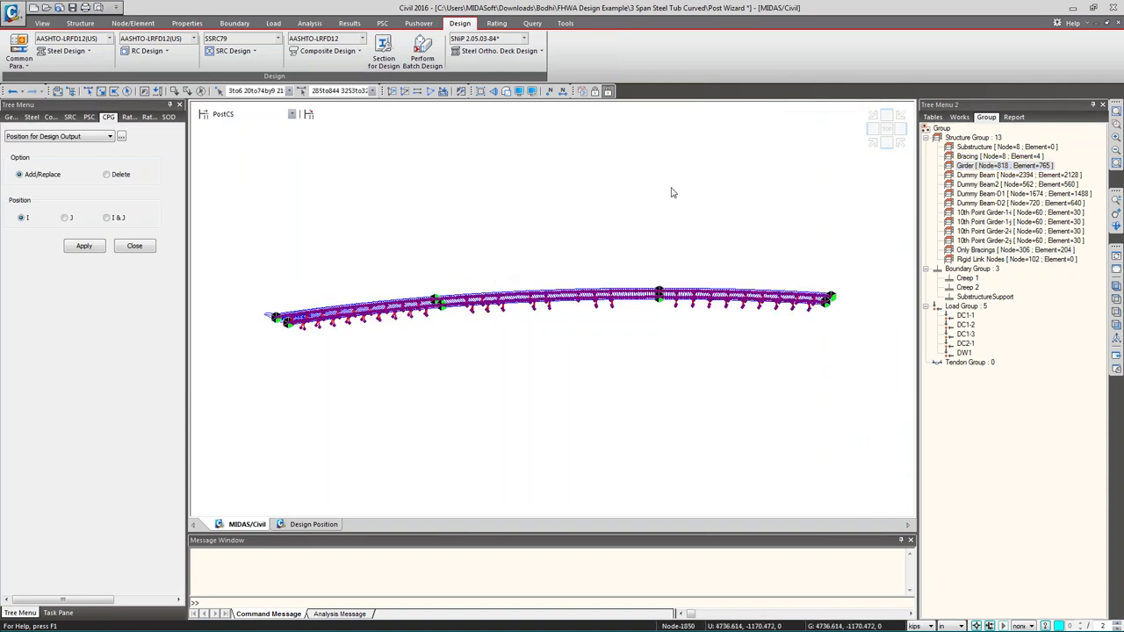
double_click(973, 250)
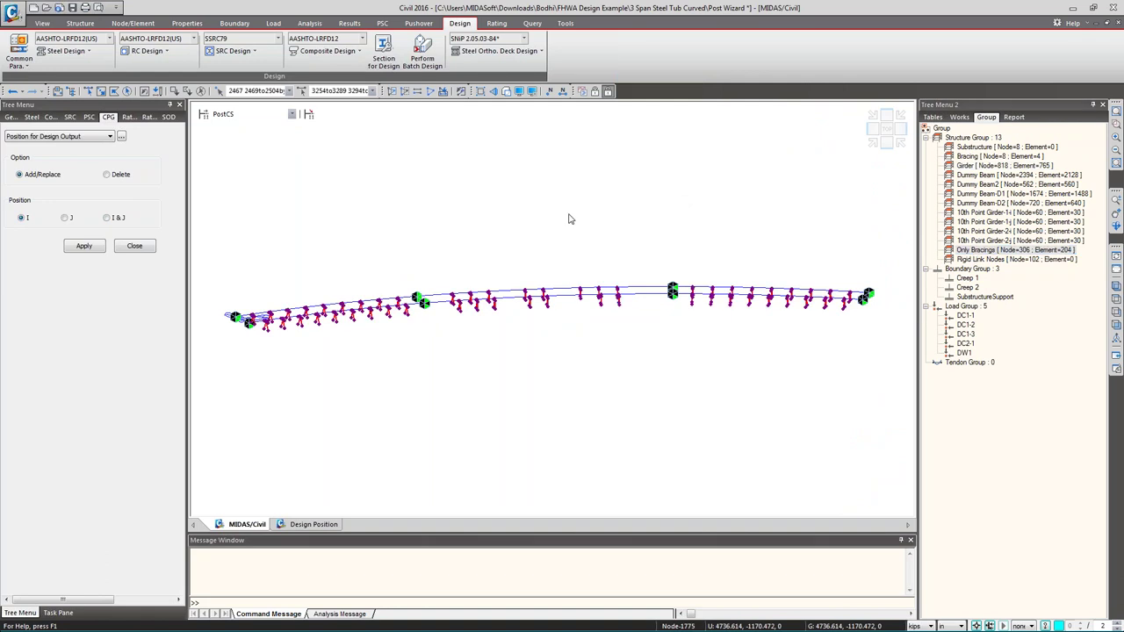
key(Delete)
click(326, 50)
click(339, 169)
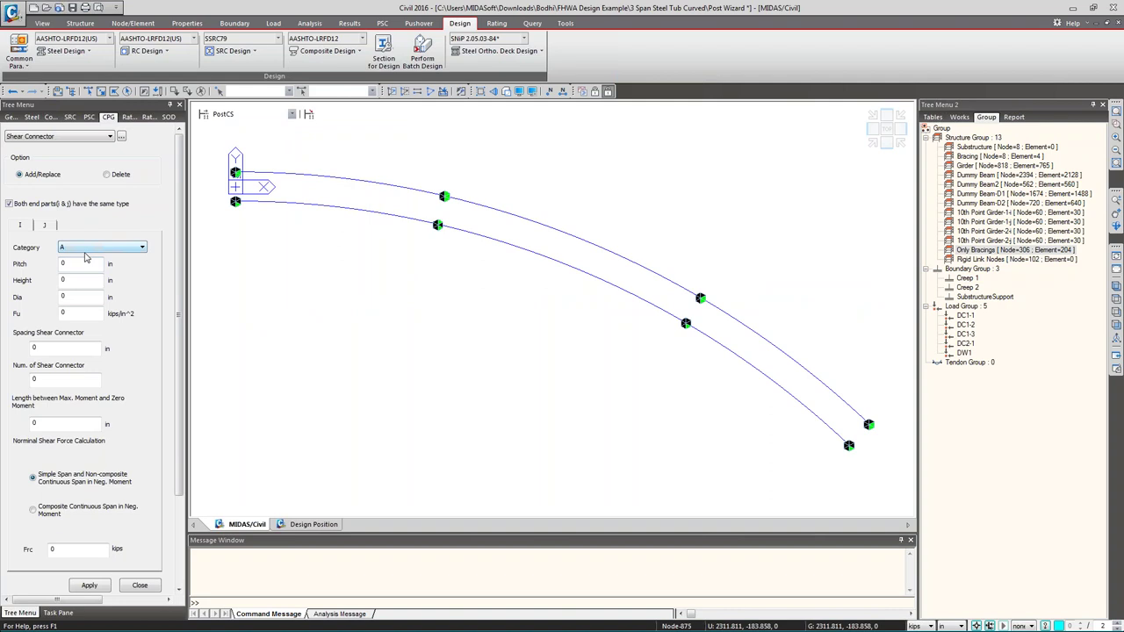
- Enter fatigue category C', (ADTT)SL 1000 and the cycle count in Fatigue Parameter
scroll(107, 351, down, 3)
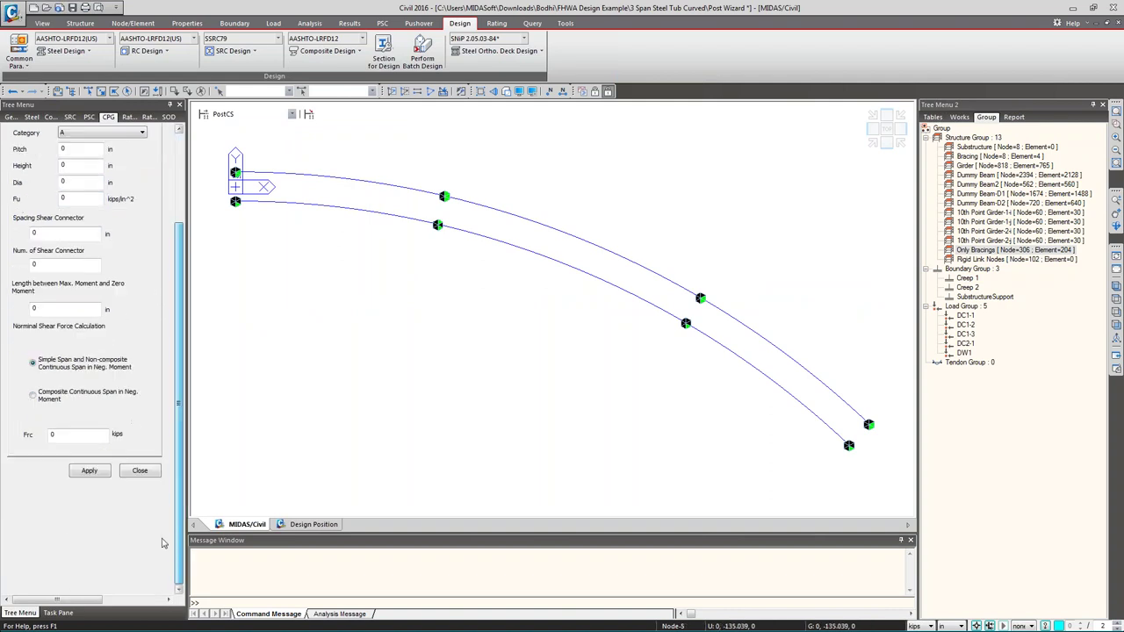
click(135, 470)
click(323, 50)
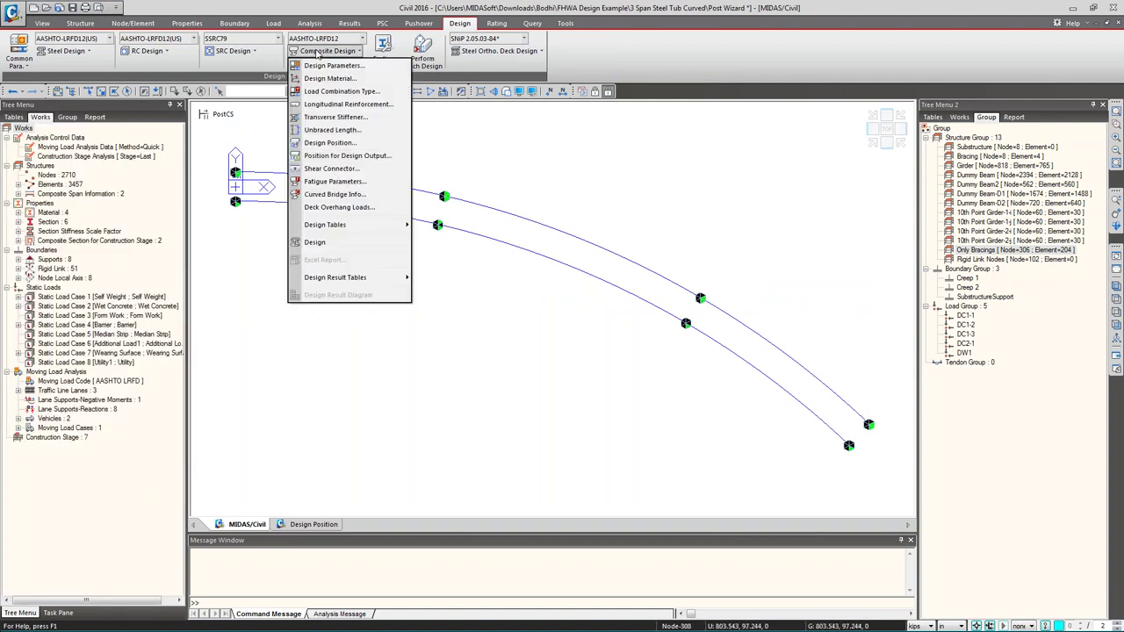
click(337, 183)
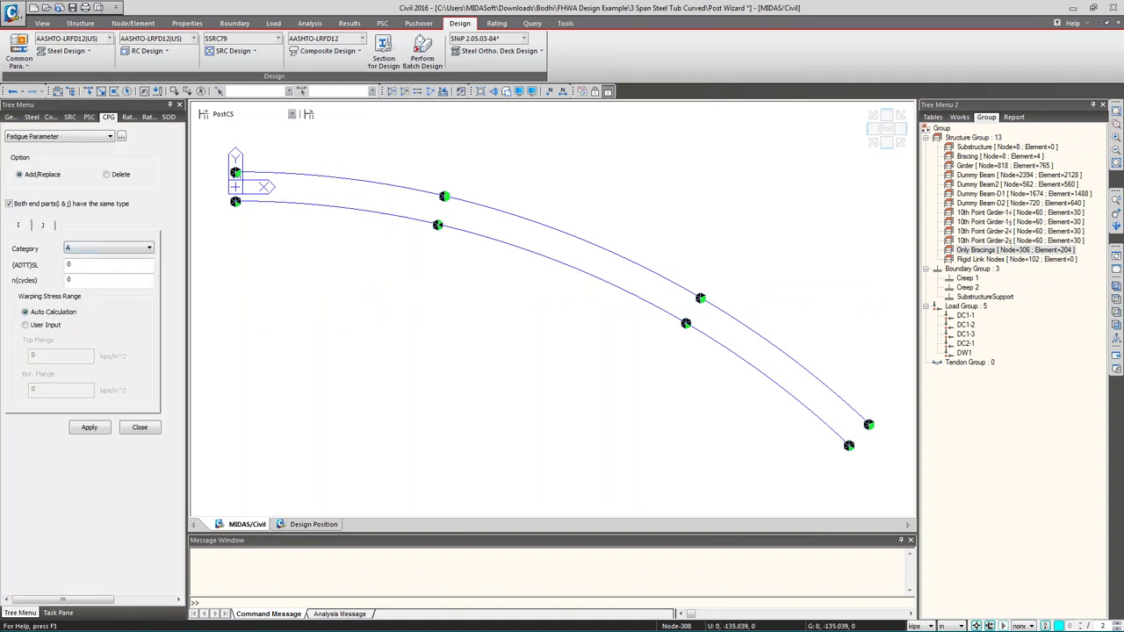
click(110, 249)
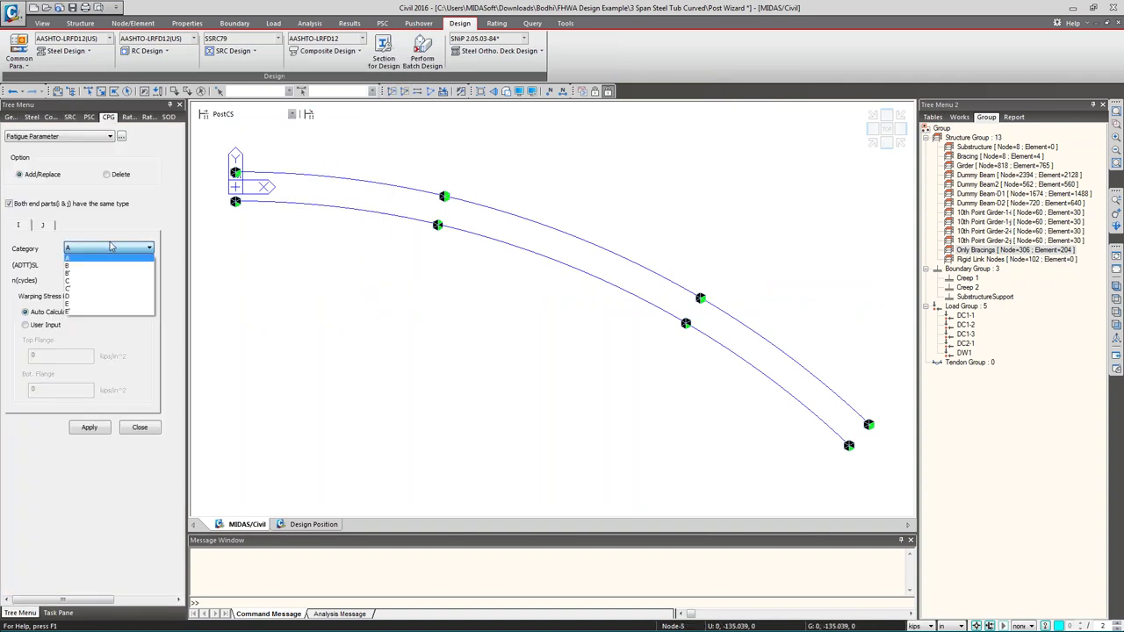
click(83, 290)
key(Tab)
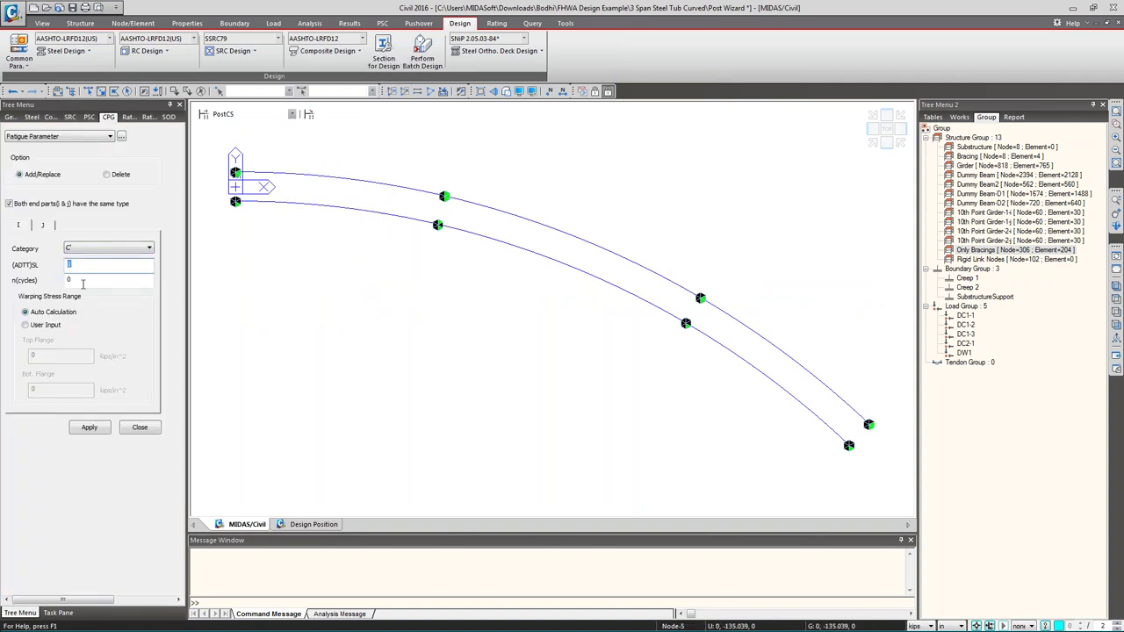
text(1000)
key(Tab)
text(10)
click(103, 428)
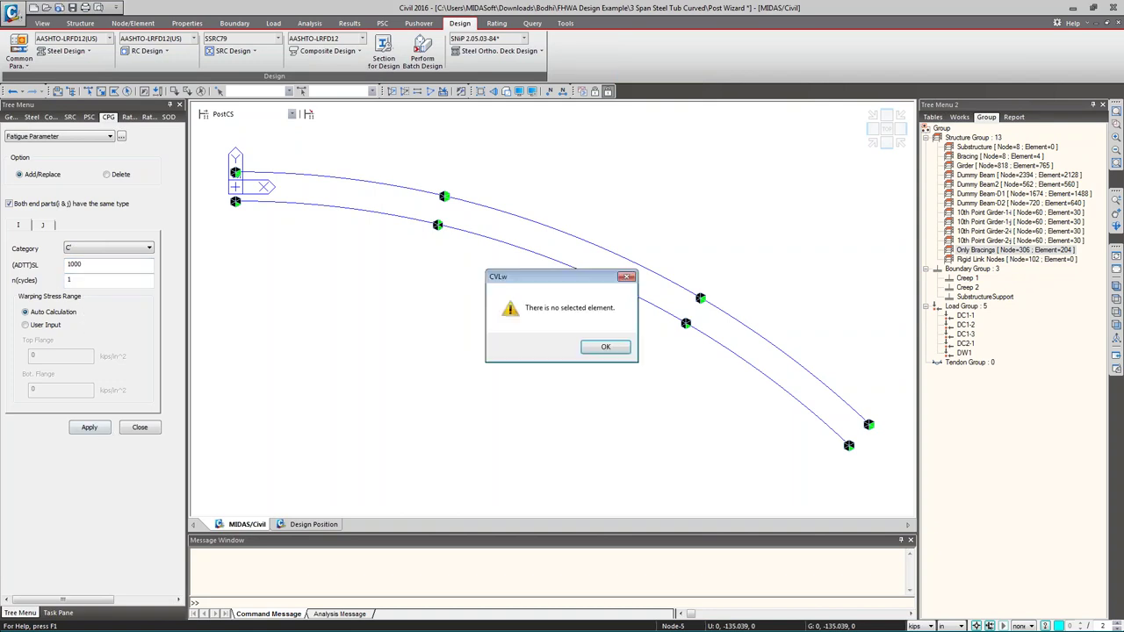
click(605, 347)
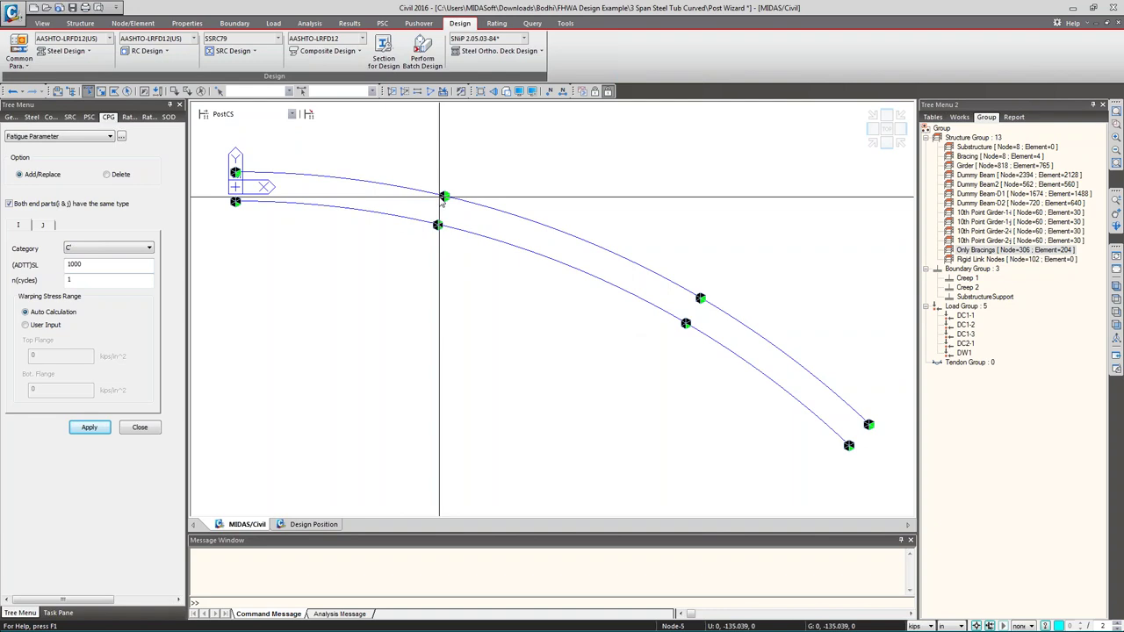
- Apply the fatigue parameters to one upper and one matching lower girder element
drag(515, 212, 533, 227)
drag(734, 368, 674, 316)
click(92, 428)
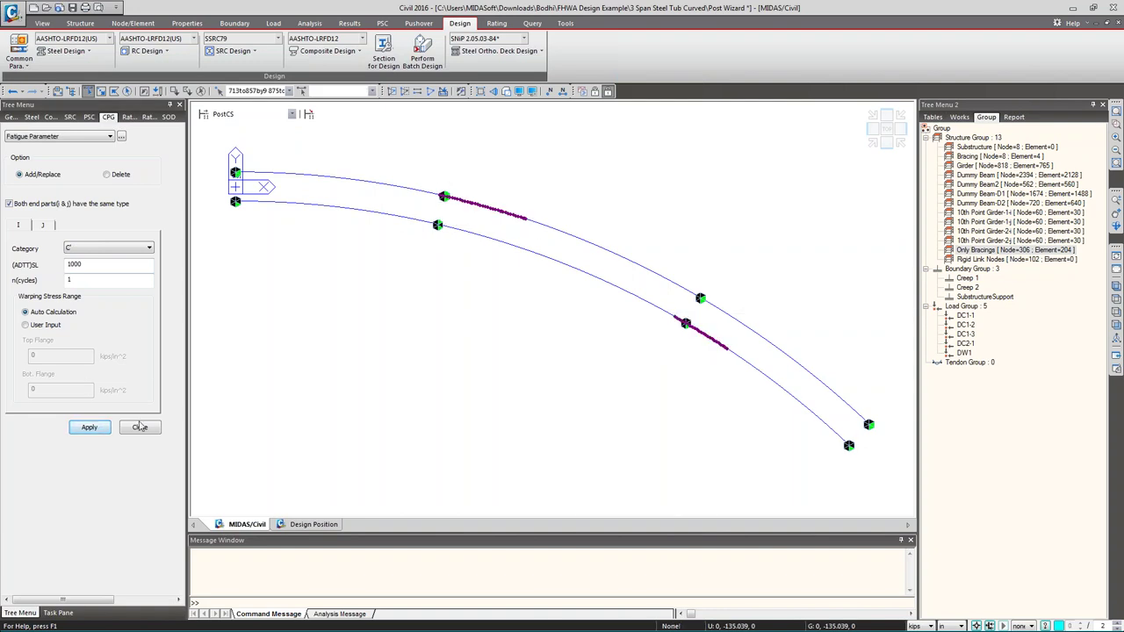
click(140, 427)
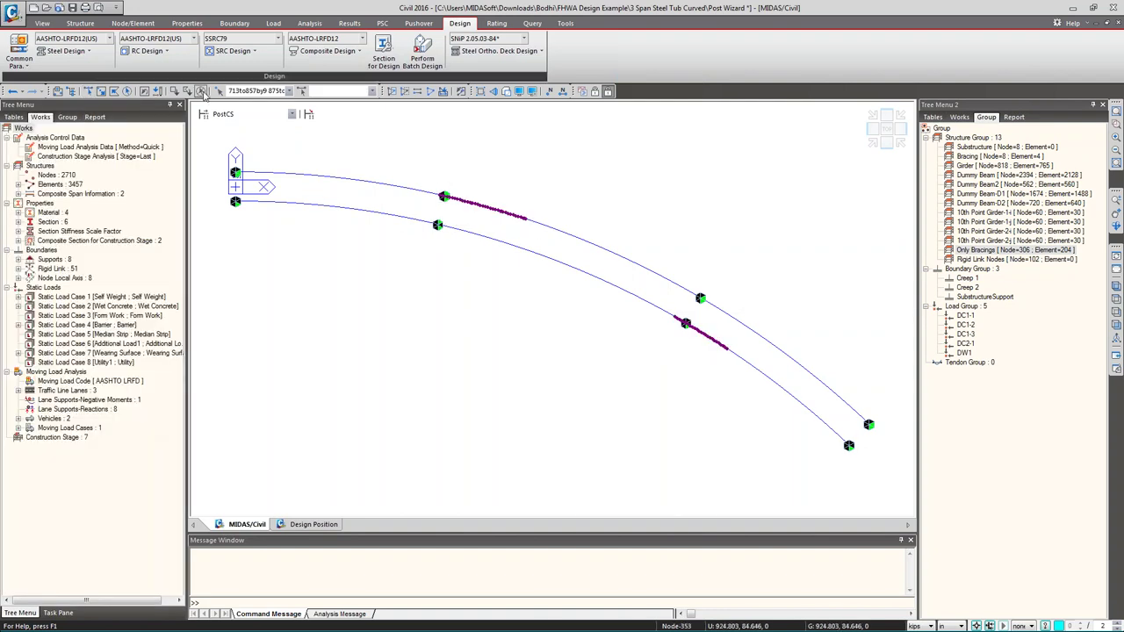
click(326, 50)
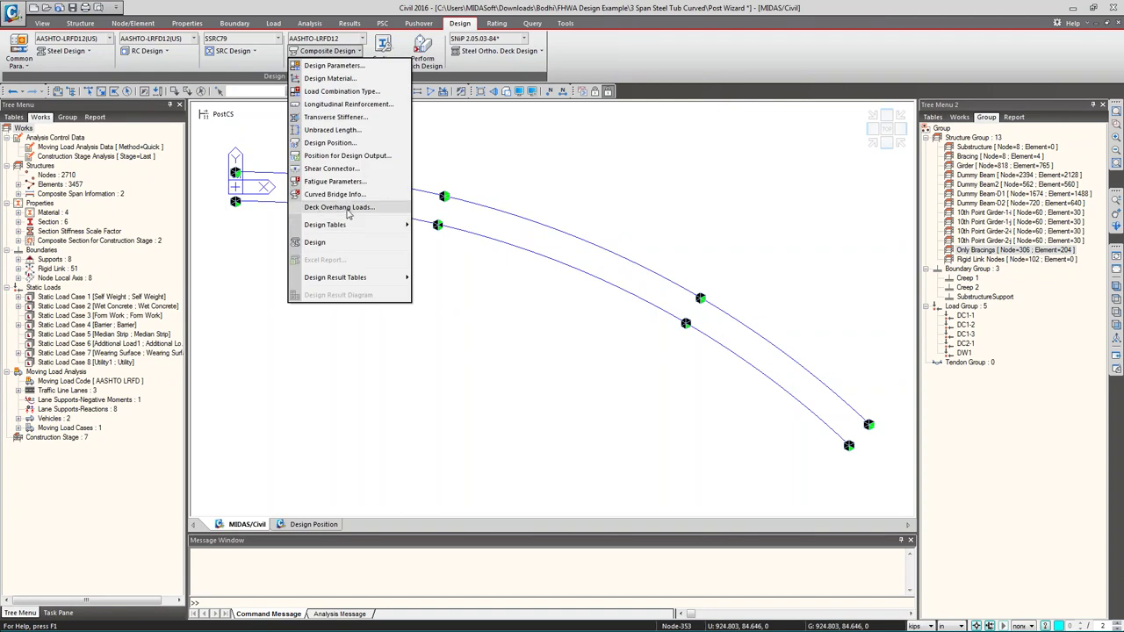
- Check the deck overhang loads, then run the composite steel girder design
click(342, 208)
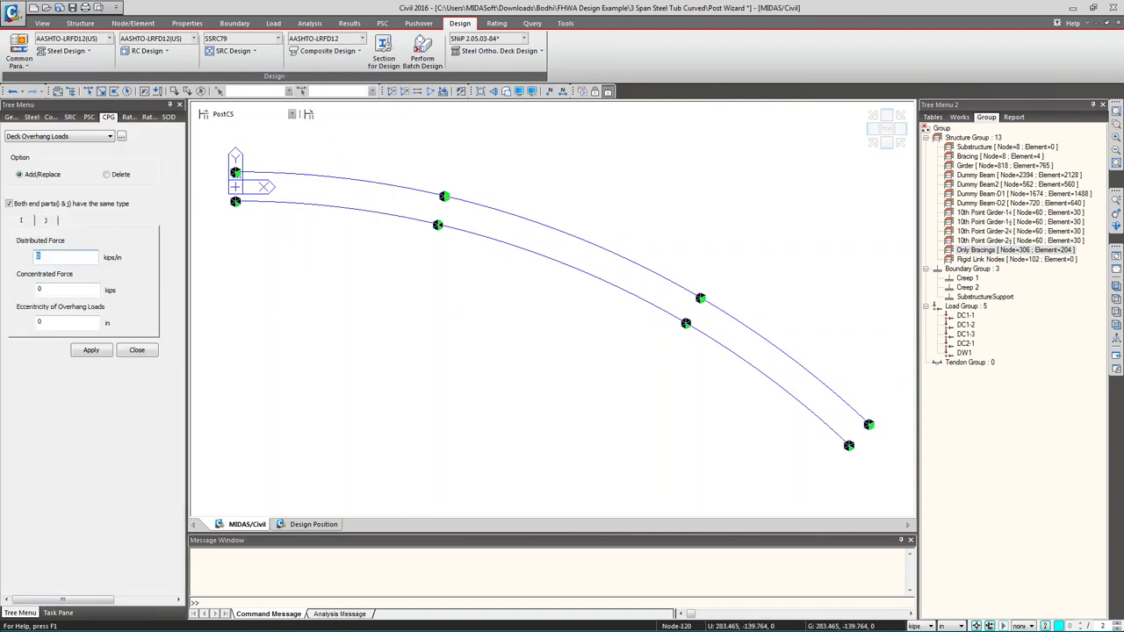
click(137, 350)
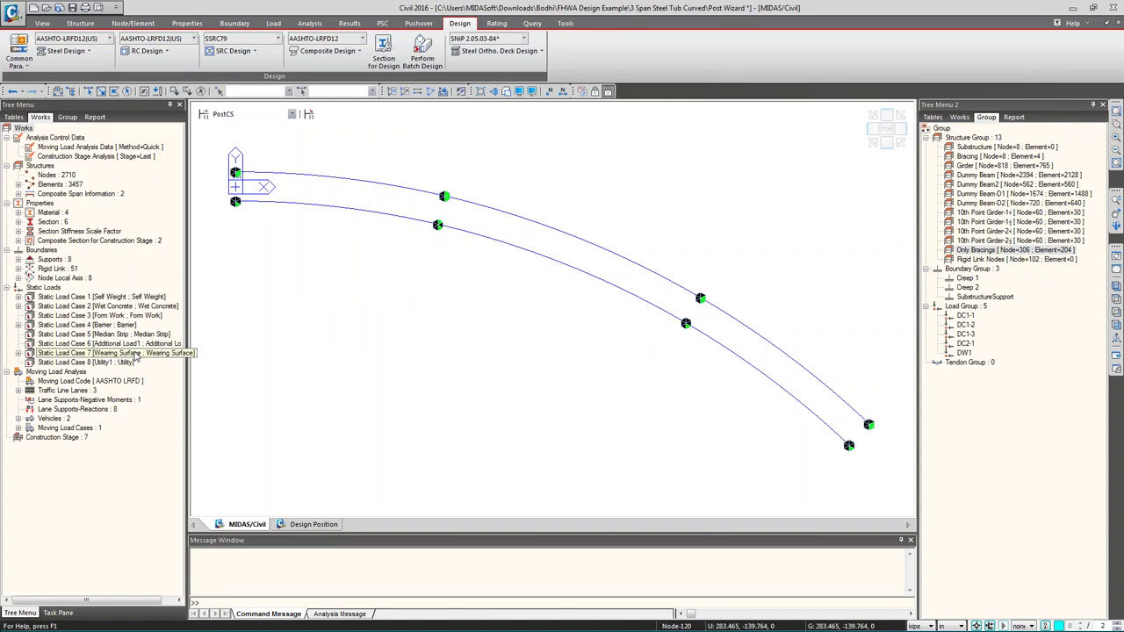
click(339, 51)
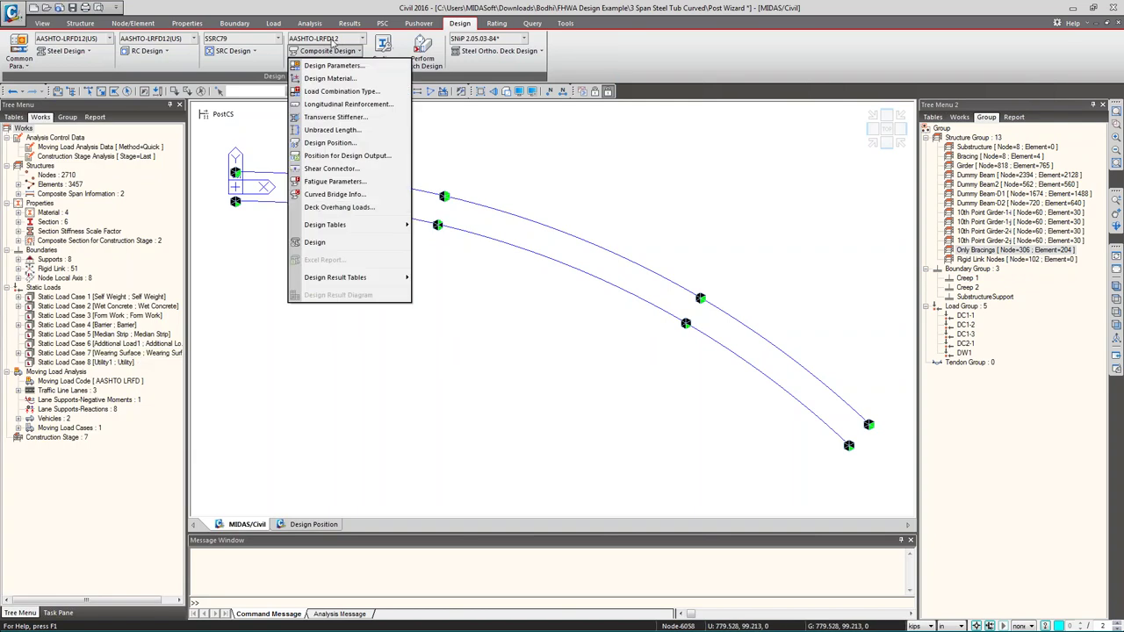
click(330, 246)
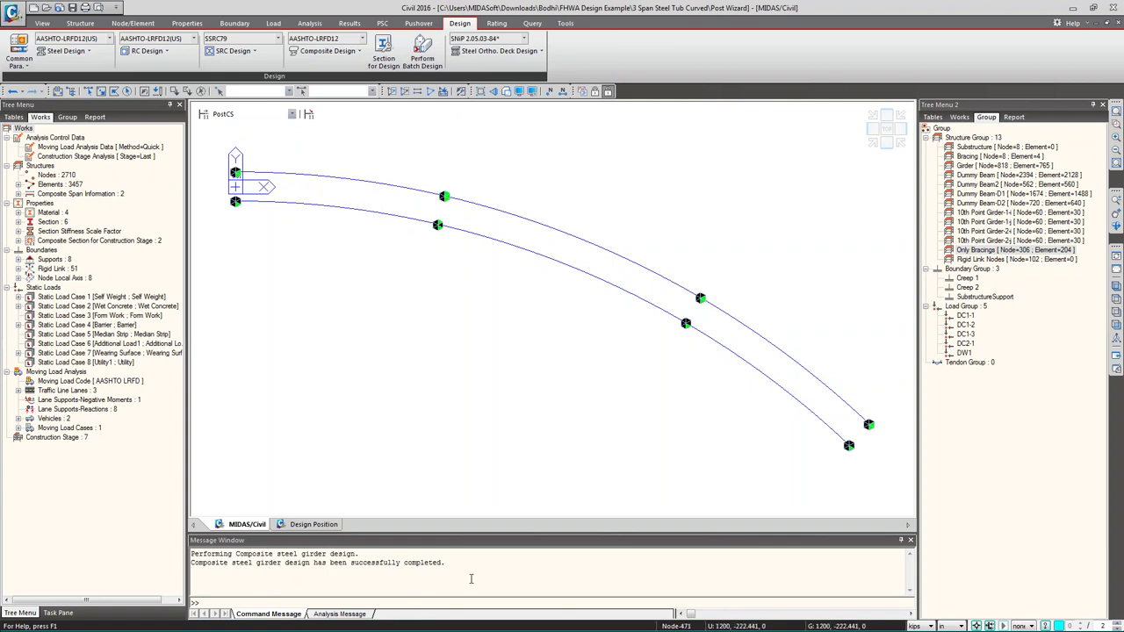
- Bring up the Span Checking result table with all records activated
click(250, 553)
key(ctrl+a)
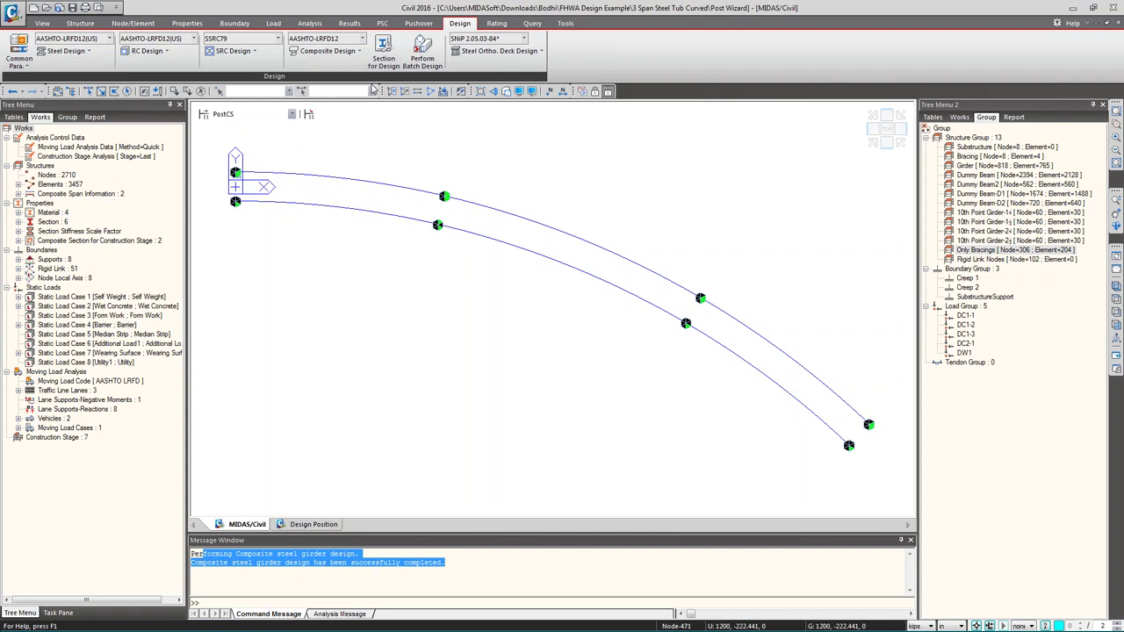
click(328, 50)
mouse_move(349, 278)
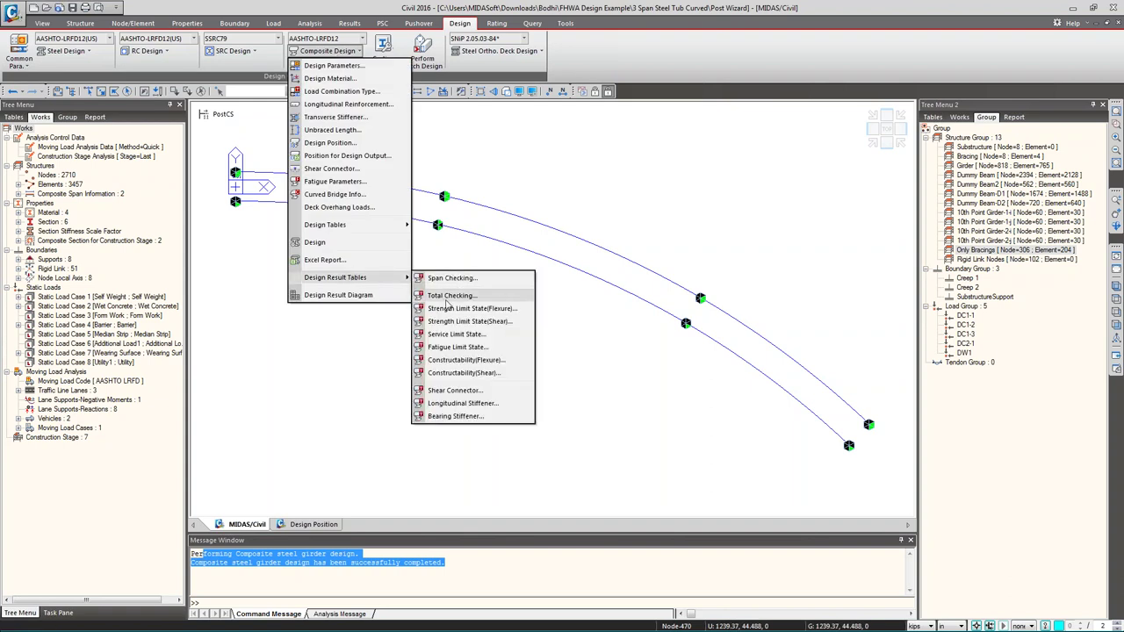
click(452, 277)
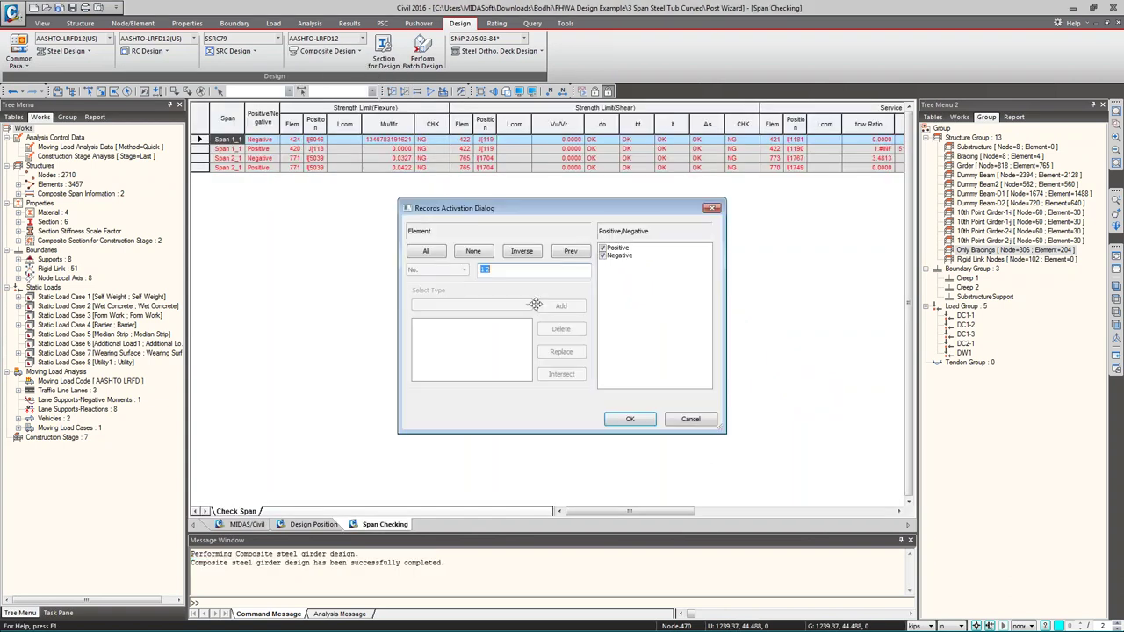
click(629, 419)
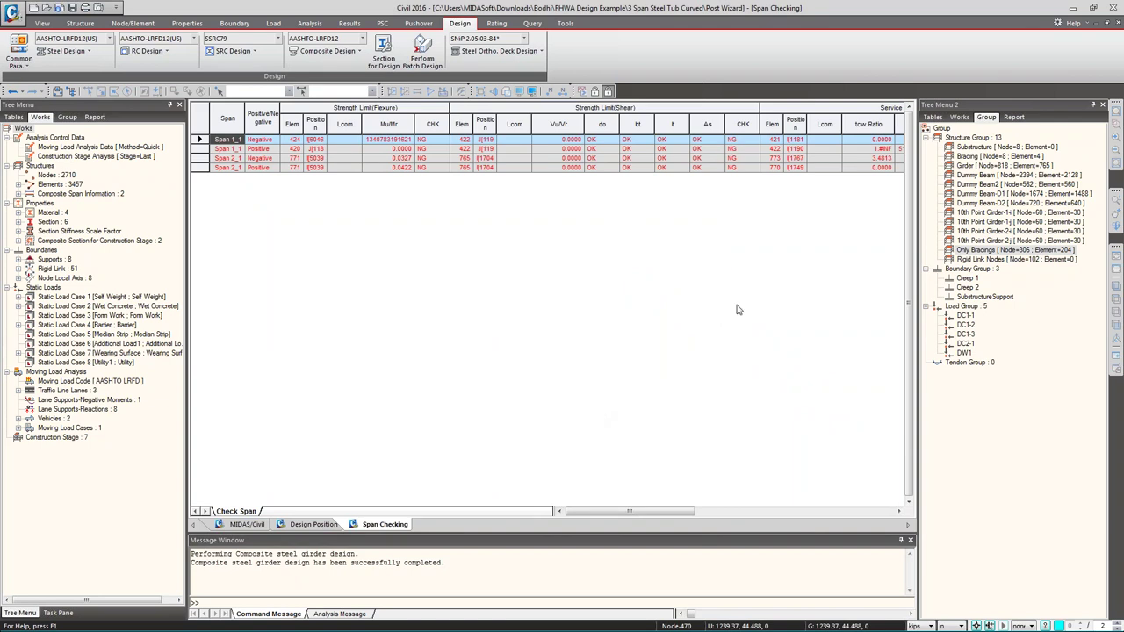
- Scroll through Span Checking, inspecting flexure constructability, shear connector and It check cells
drag(647, 513, 865, 495)
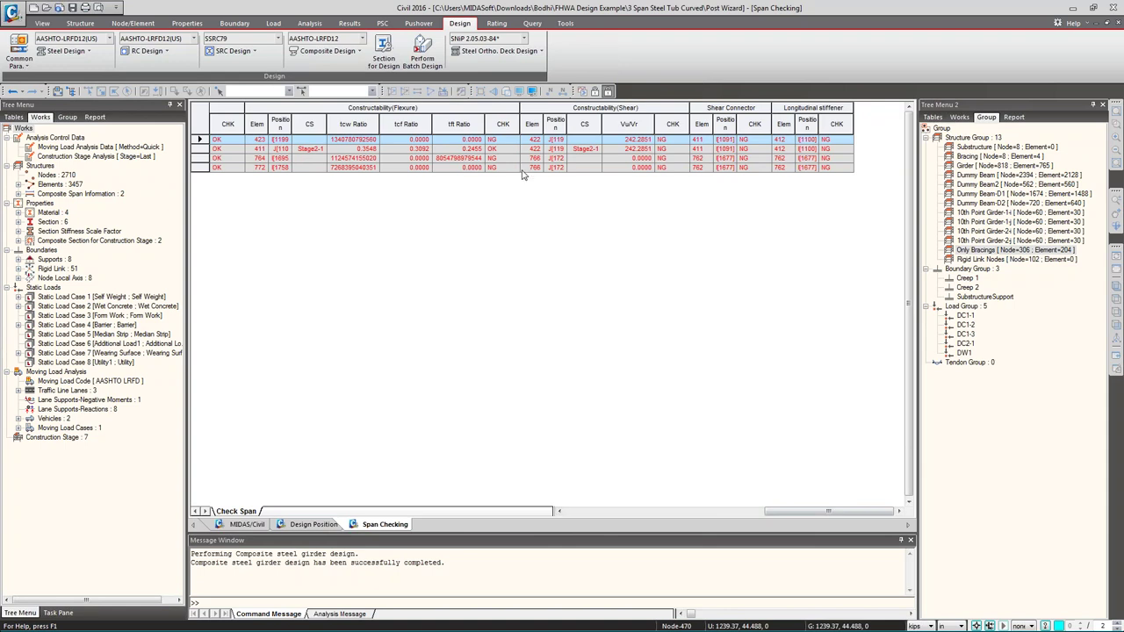
click(494, 159)
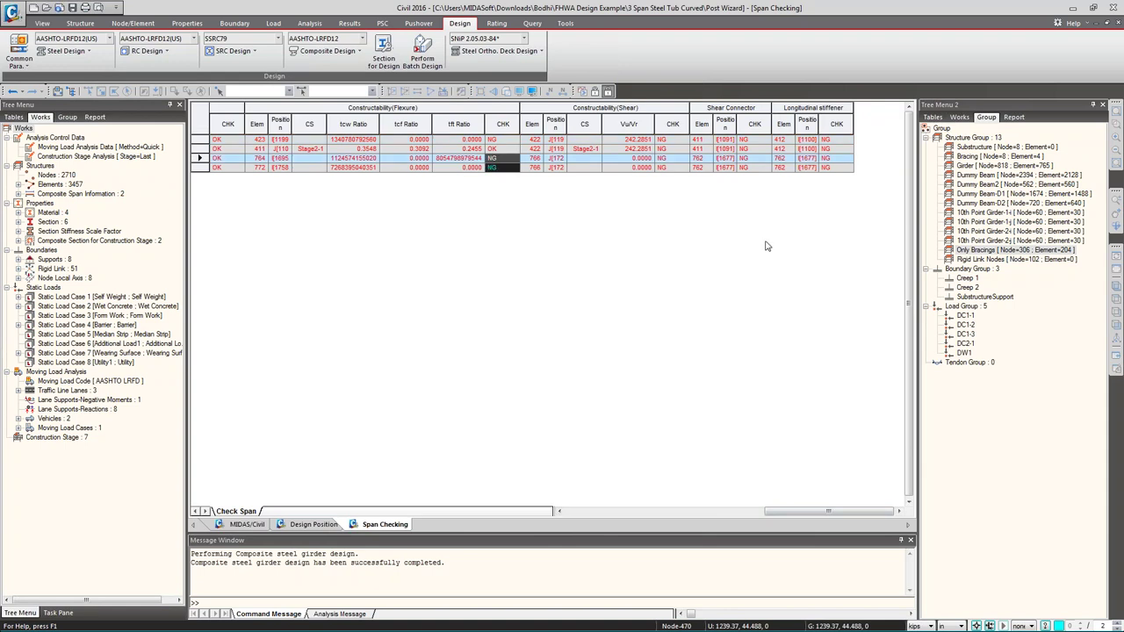
click(742, 158)
drag(815, 517, 628, 512)
drag(602, 161, 599, 171)
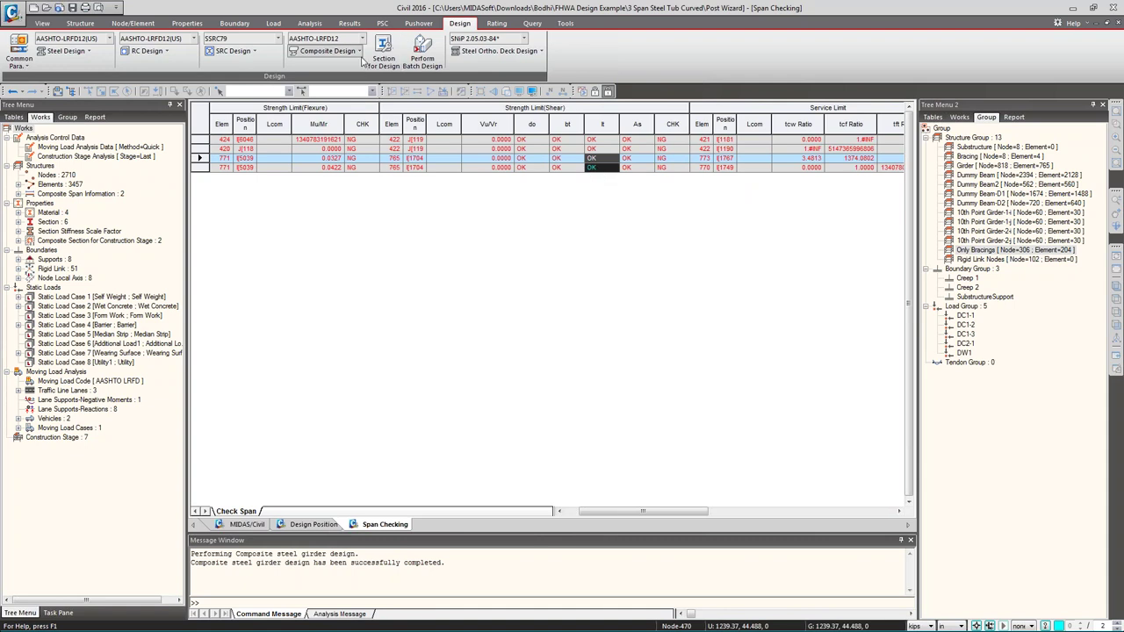
click(329, 51)
mouse_move(370, 283)
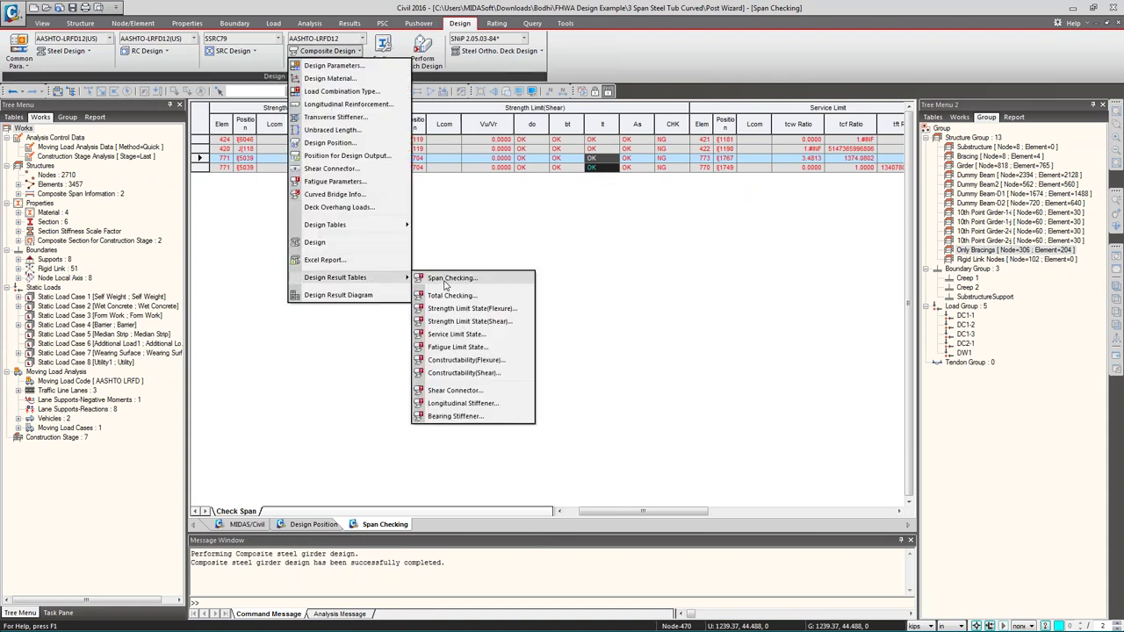
- Bring up the Total Checking result table with all records and scroll across it
click(449, 297)
click(664, 419)
drag(603, 511, 511, 501)
scroll(594, 488, right, 5)
scroll(566, 484, left, 5)
- Show the Strength Limit State (Flexure) table and inspect the element 417 I and J rows
click(327, 50)
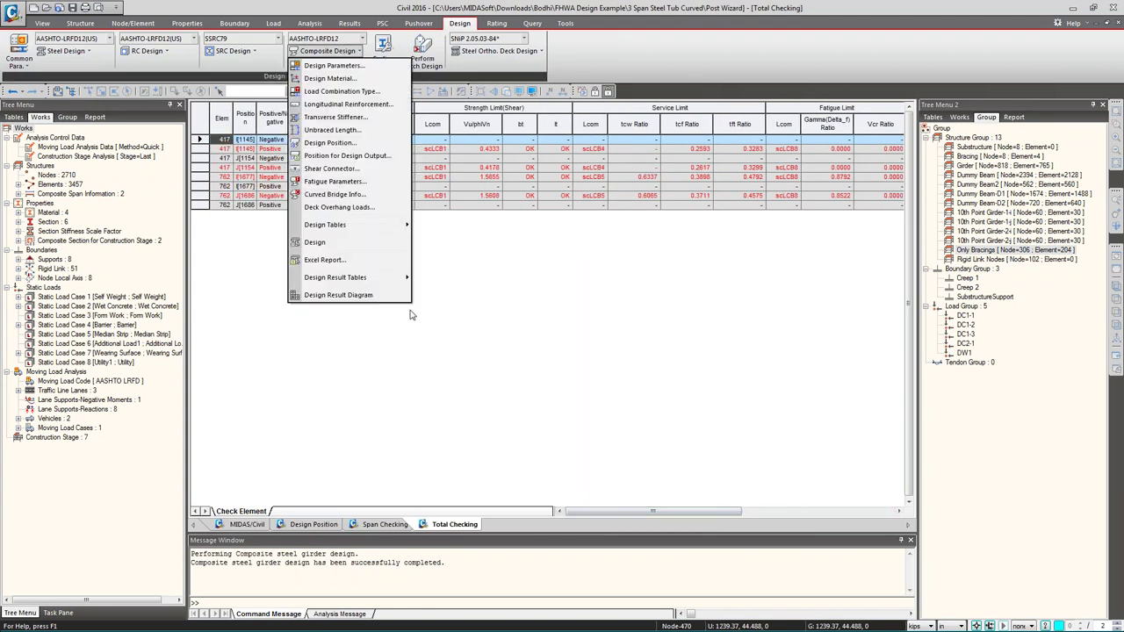
mouse_move(386, 279)
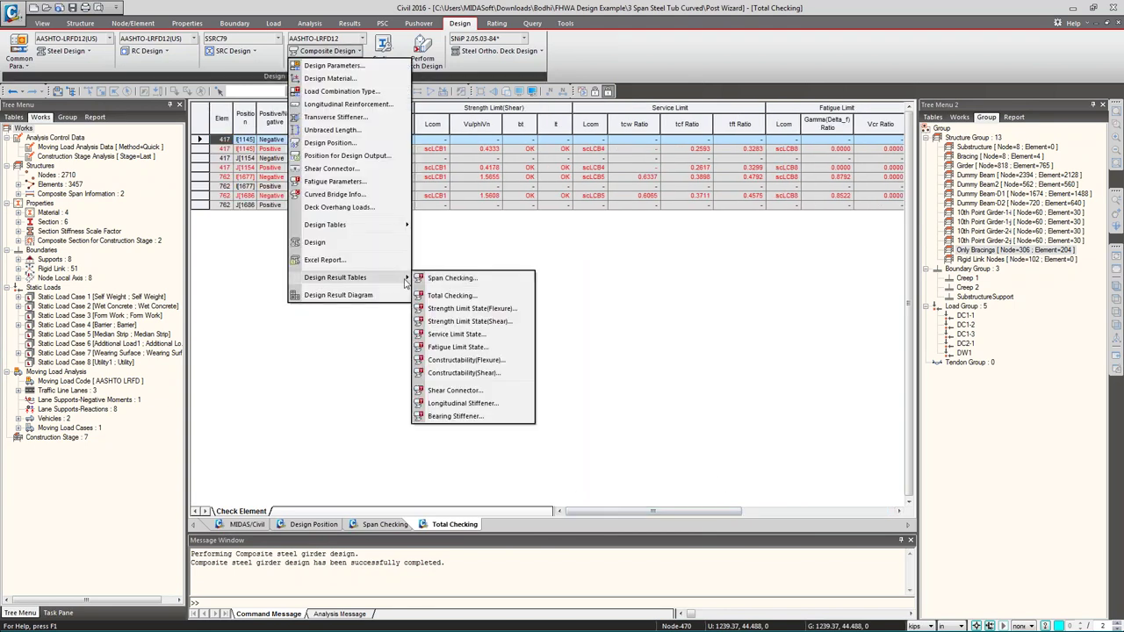
click(481, 309)
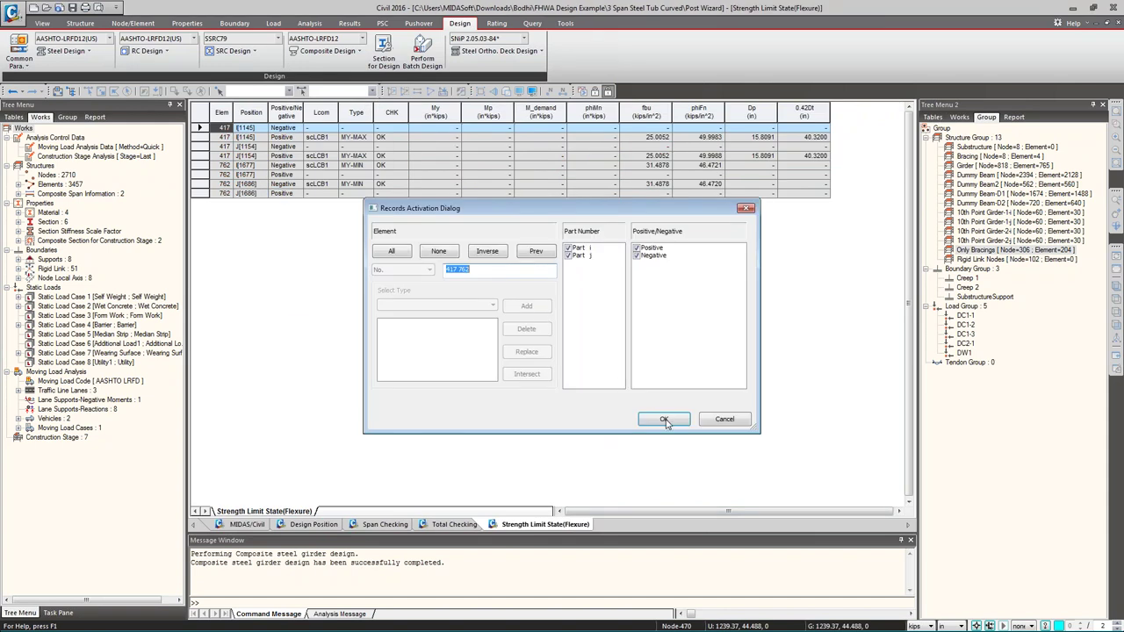
click(665, 419)
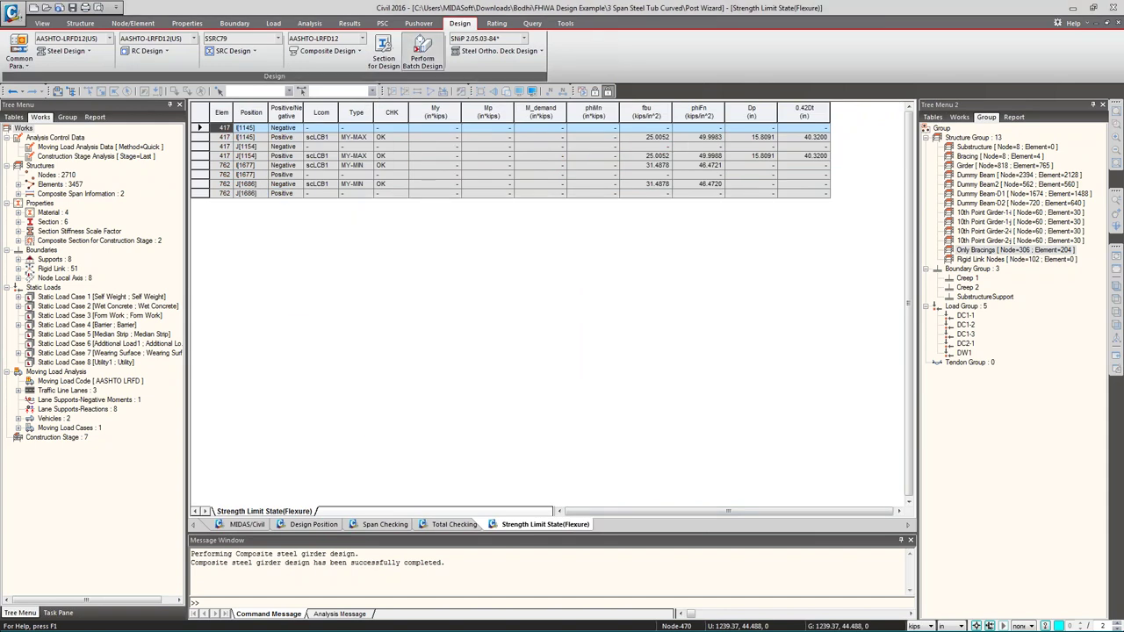
click(341, 54)
click(230, 157)
click(228, 129)
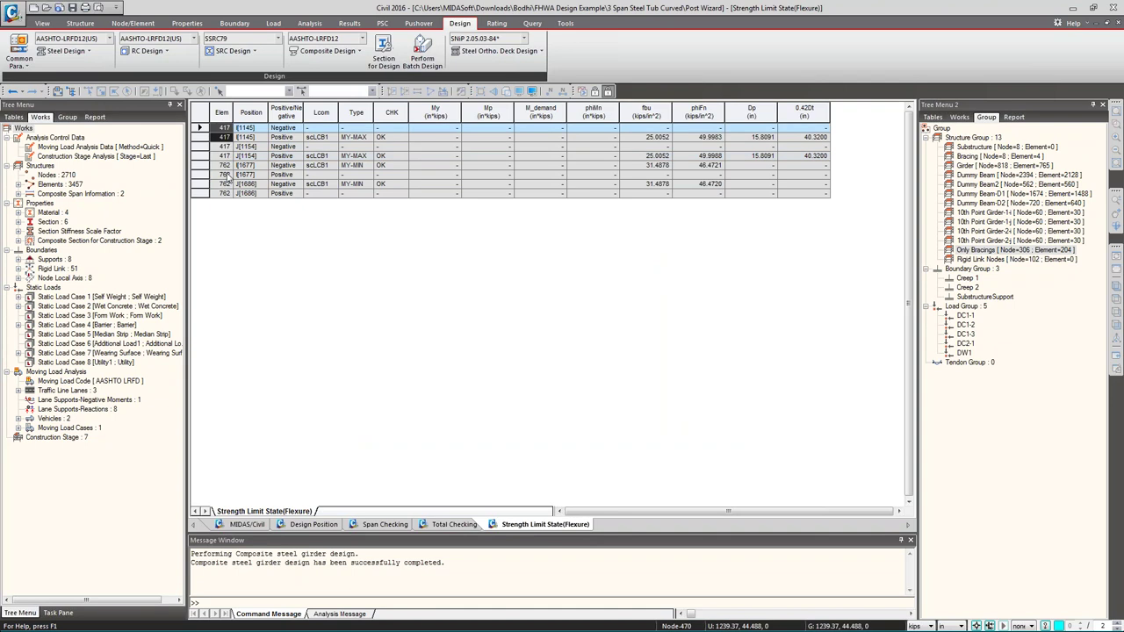
- Bring up the Strength Limit State (Shear) result table
click(333, 51)
mouse_move(377, 281)
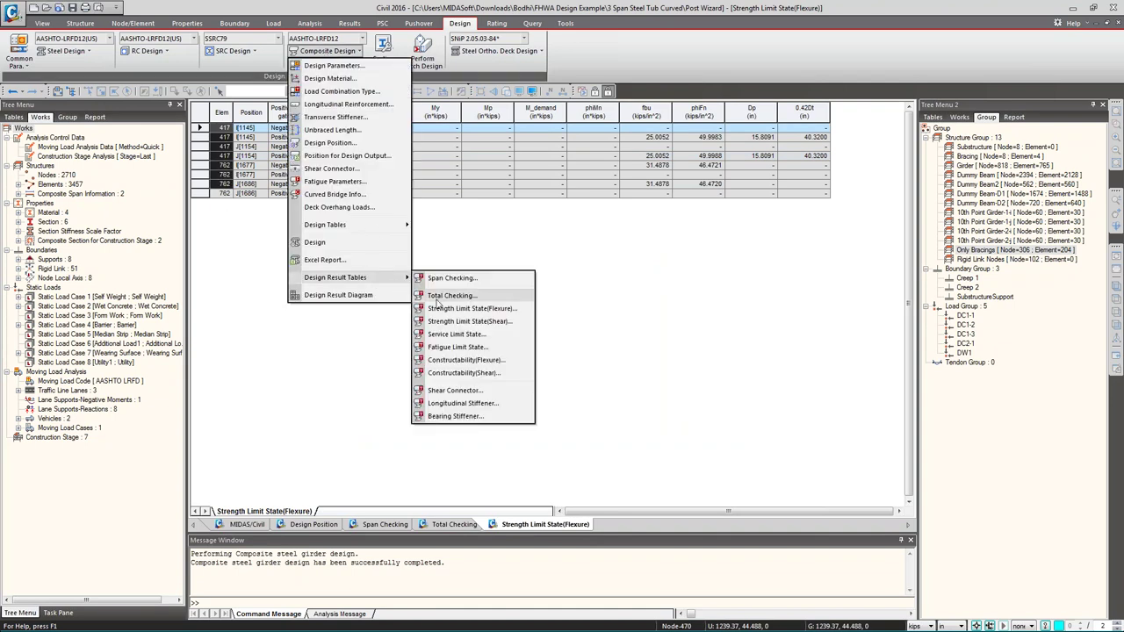
click(469, 322)
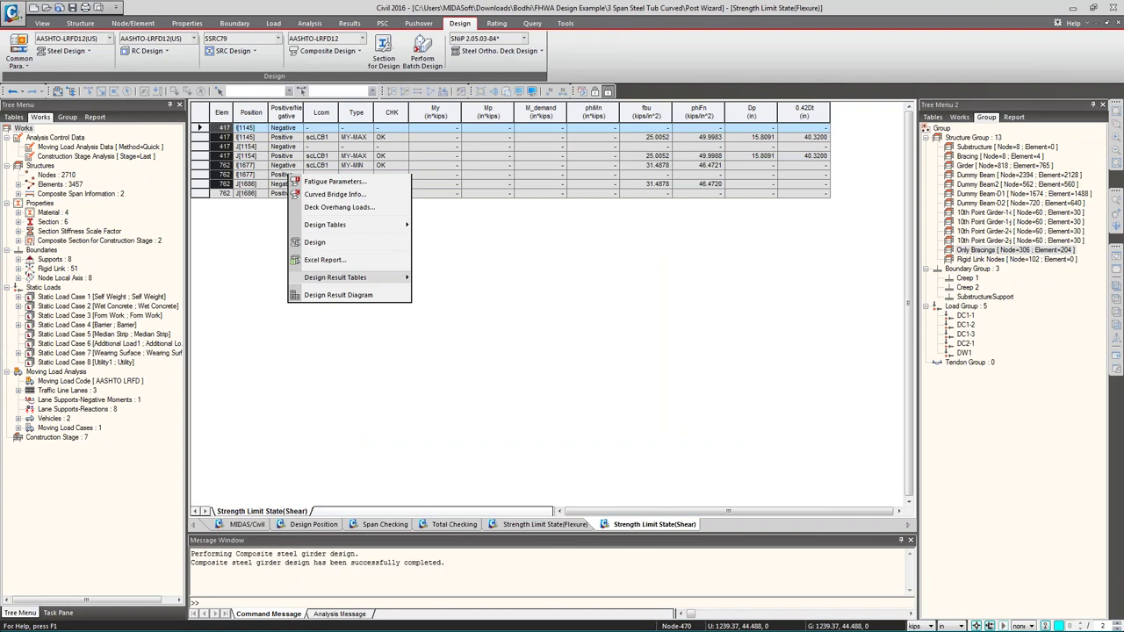
- Highlight element 762's failing shear rows, then load the Service Limit State table with all records
click(601, 420)
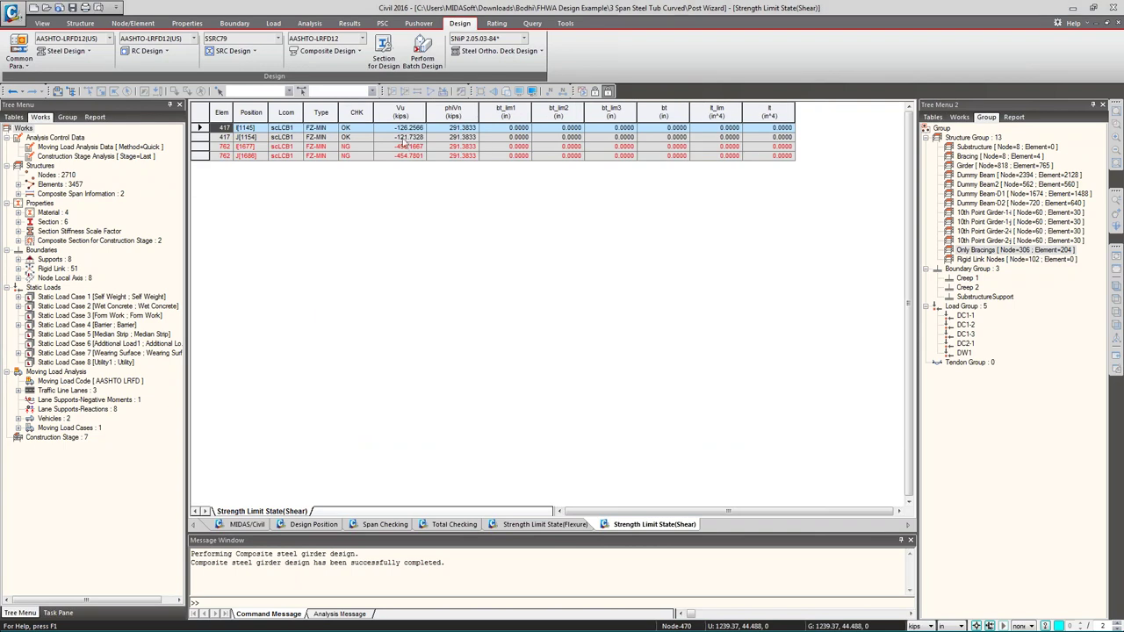
drag(402, 147, 788, 161)
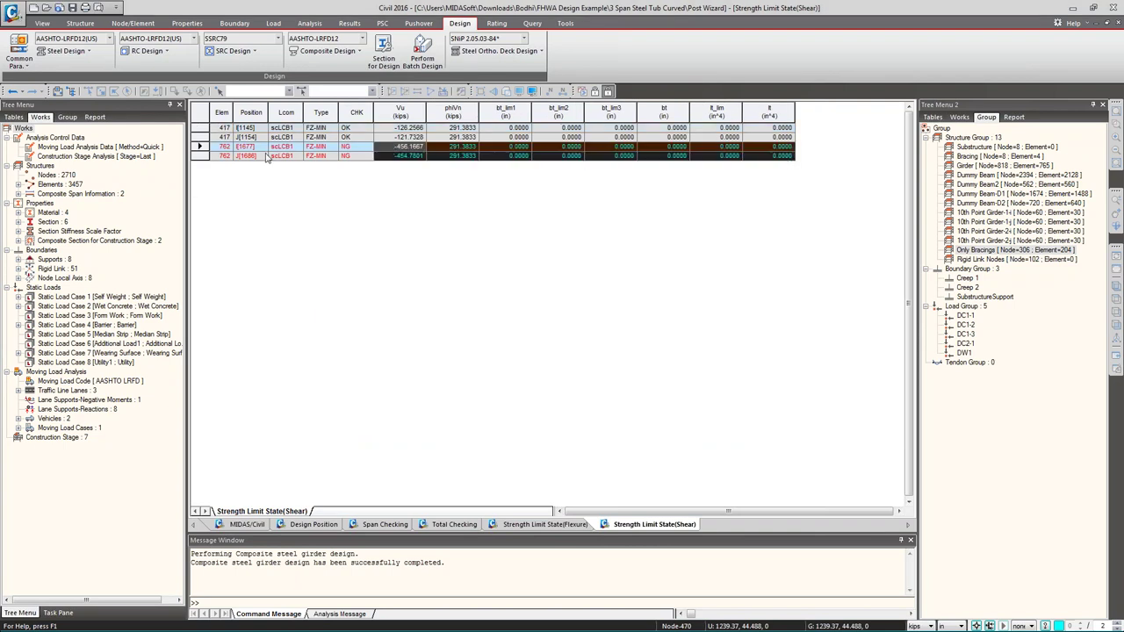
click(335, 54)
mouse_move(316, 278)
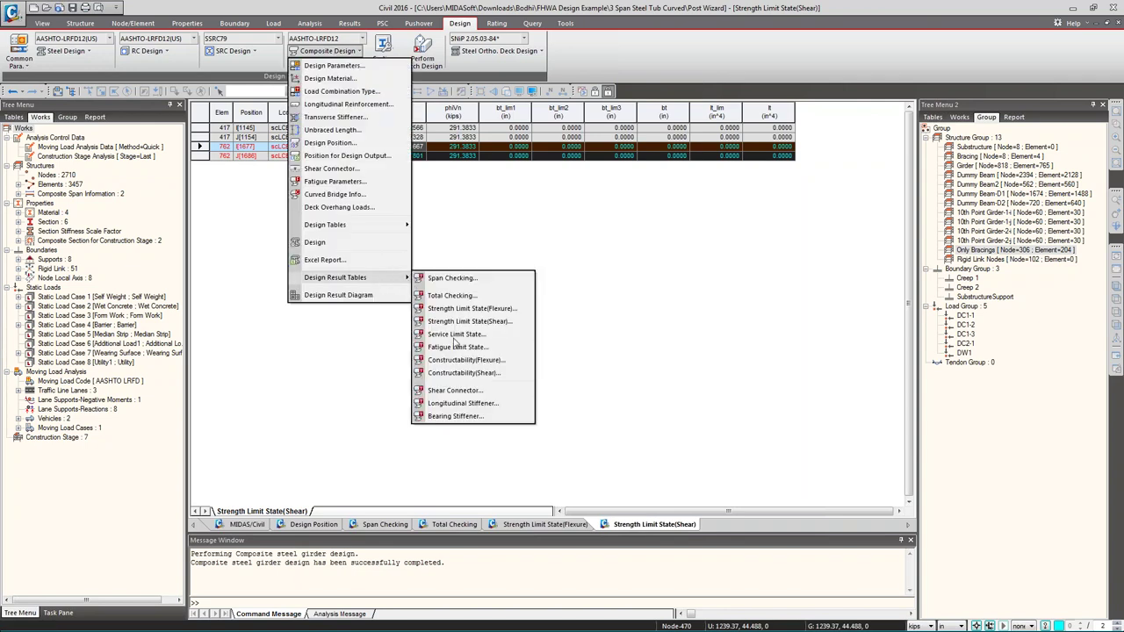
click(458, 335)
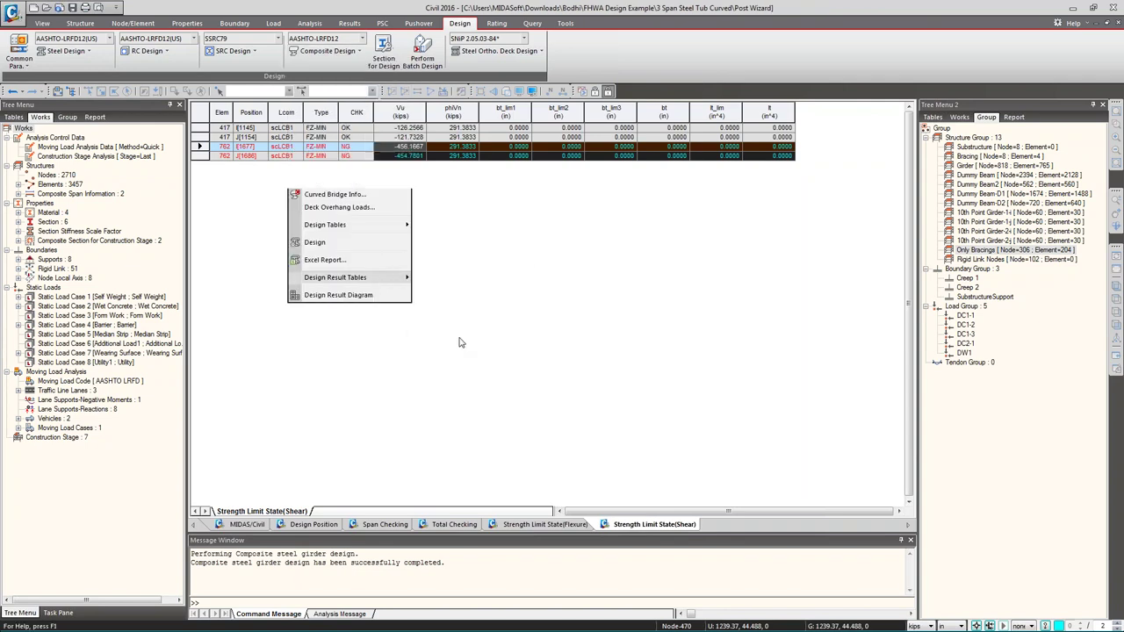
click(667, 423)
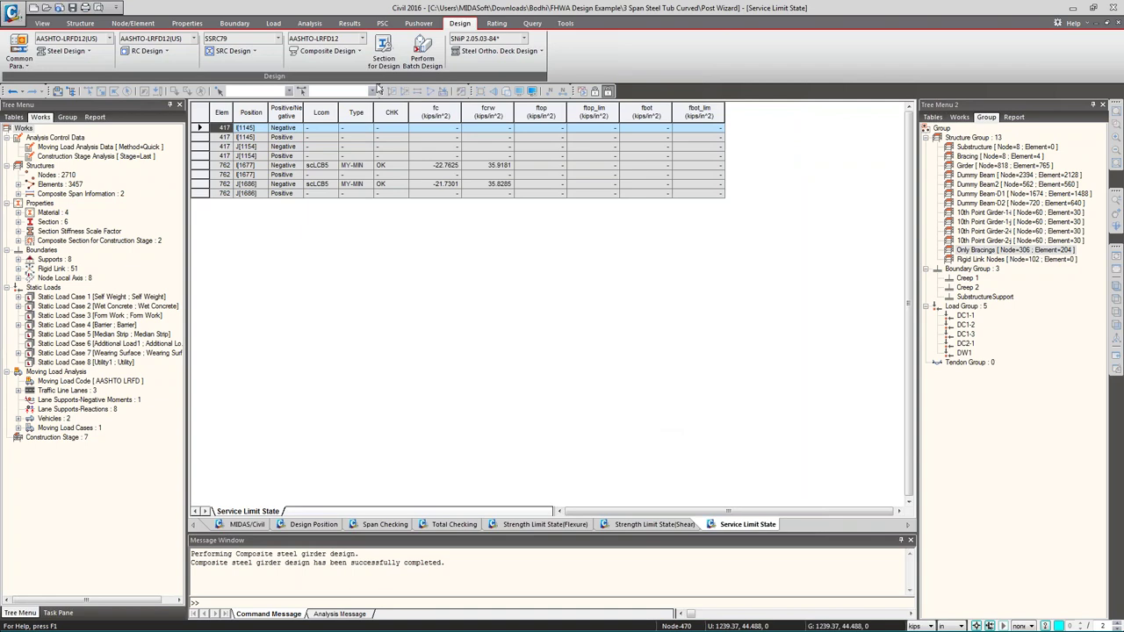
click(335, 55)
mouse_move(363, 280)
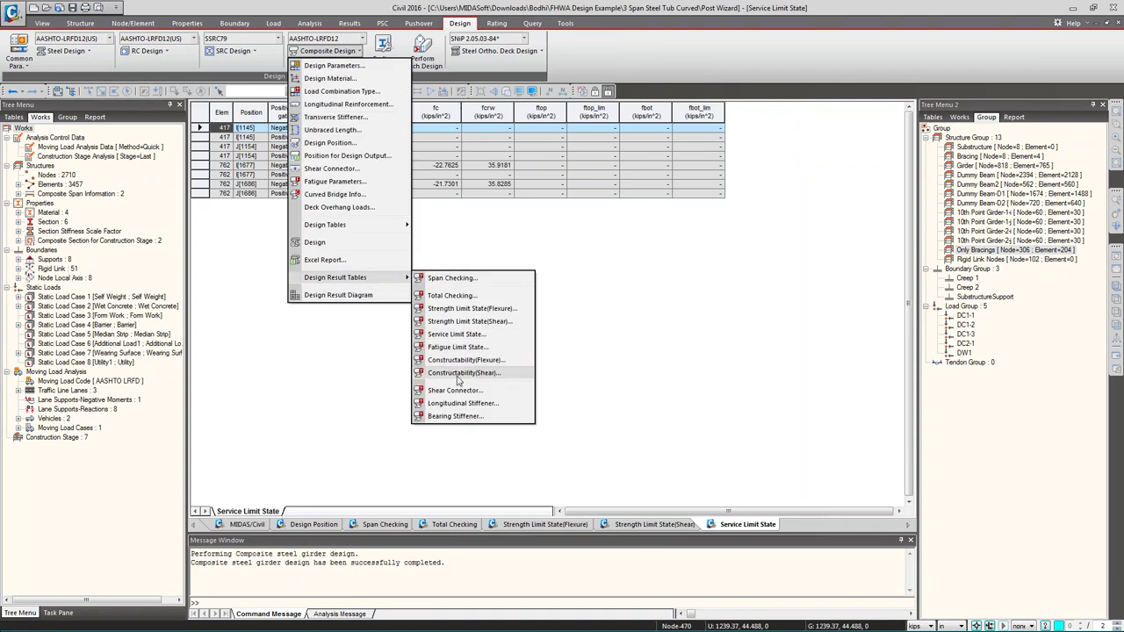
- Plot the Strength_Flex(+) moment graph by node for Span 2, then Span 1, and close it
click(355, 309)
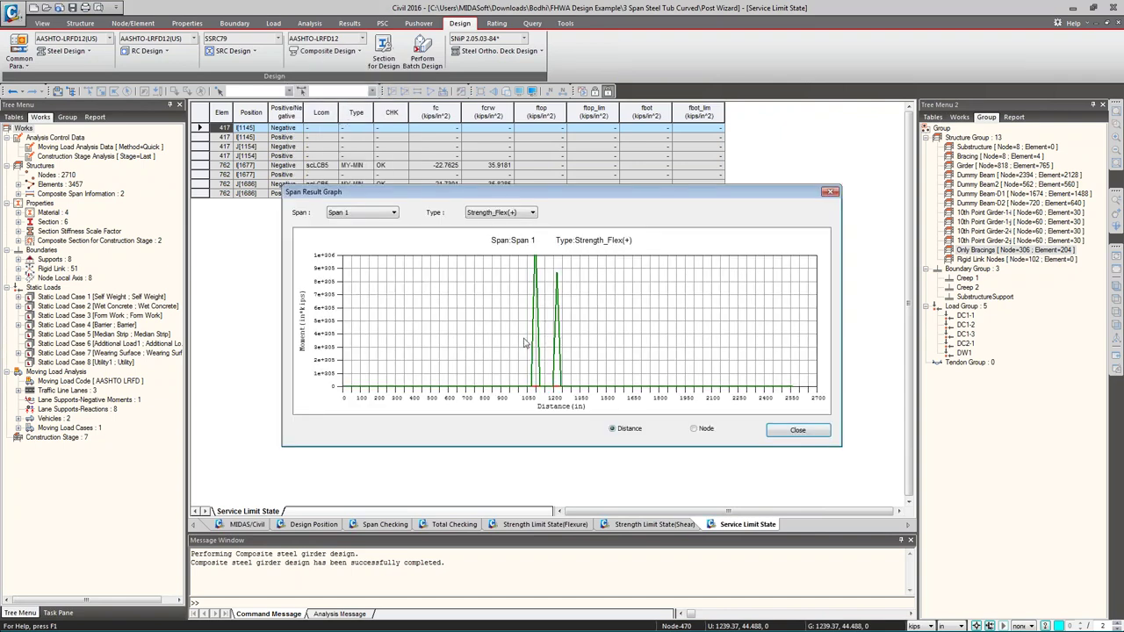
click(703, 429)
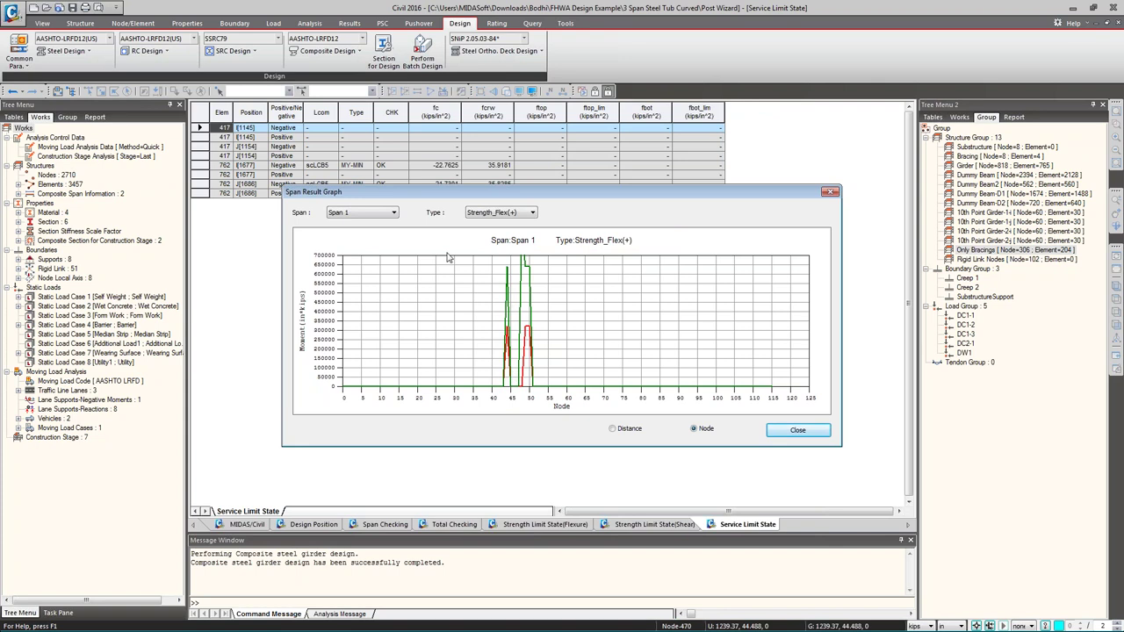
click(364, 213)
click(353, 235)
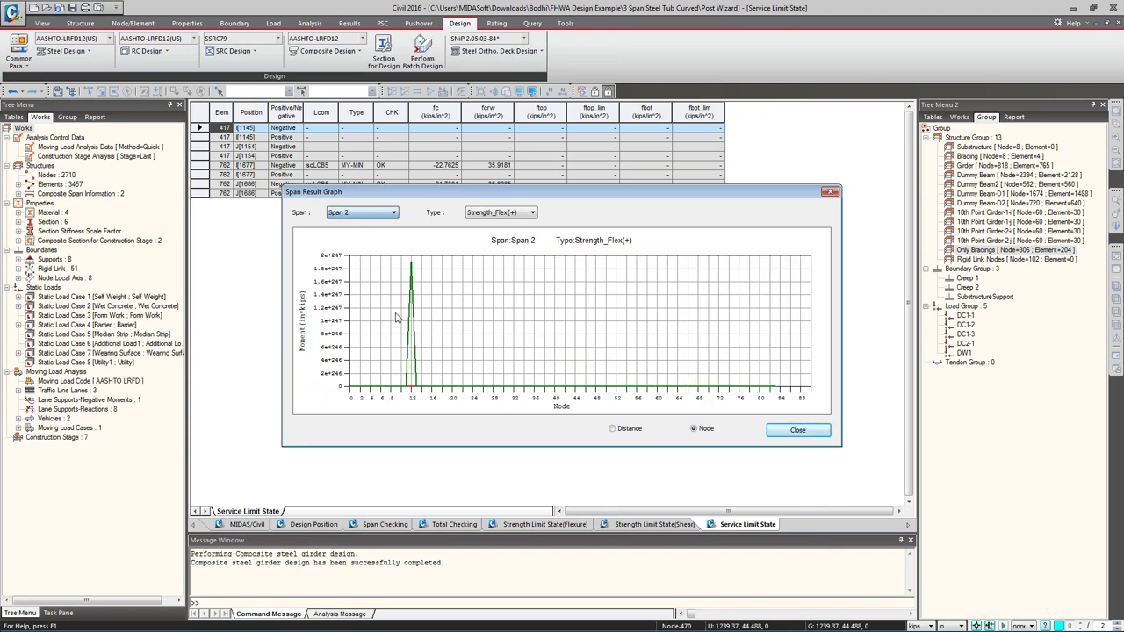
click(386, 213)
click(373, 223)
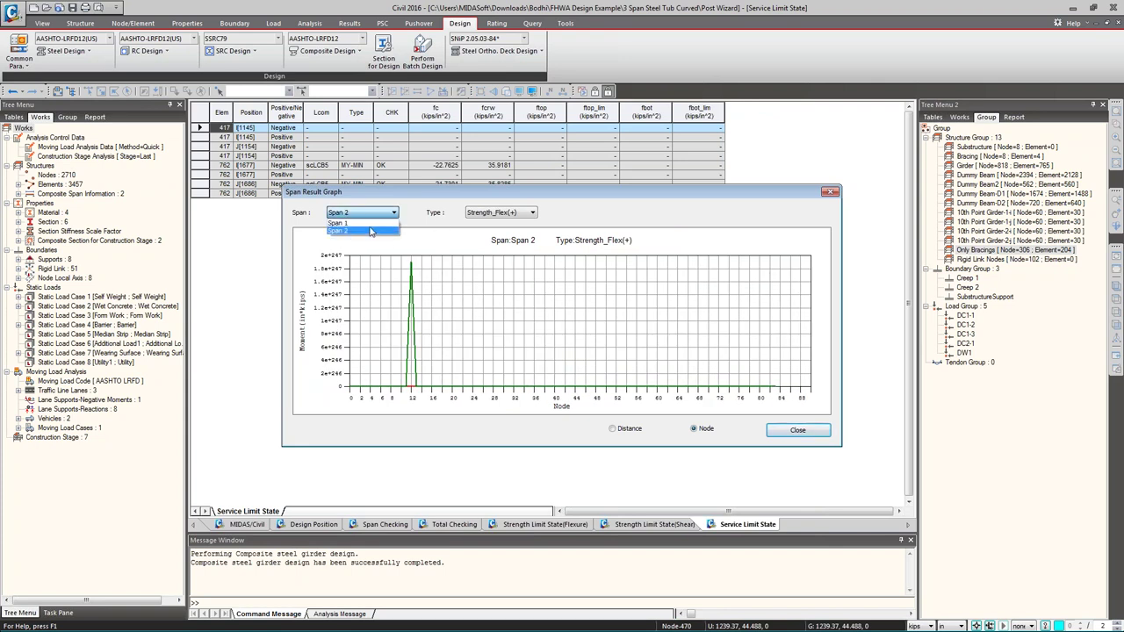
click(561, 294)
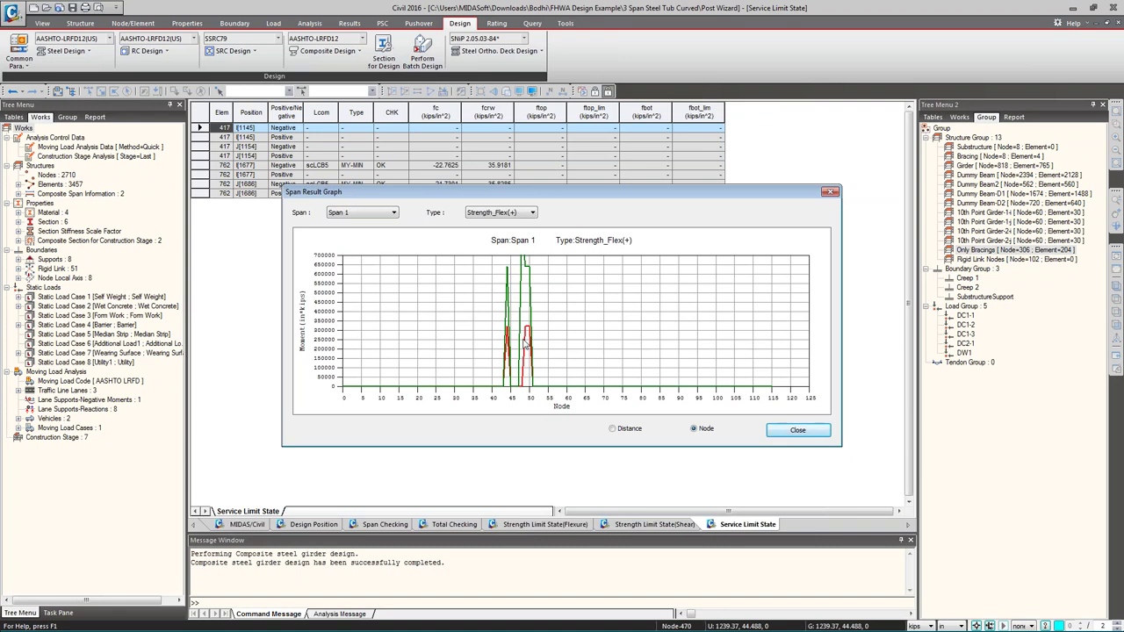
click(780, 437)
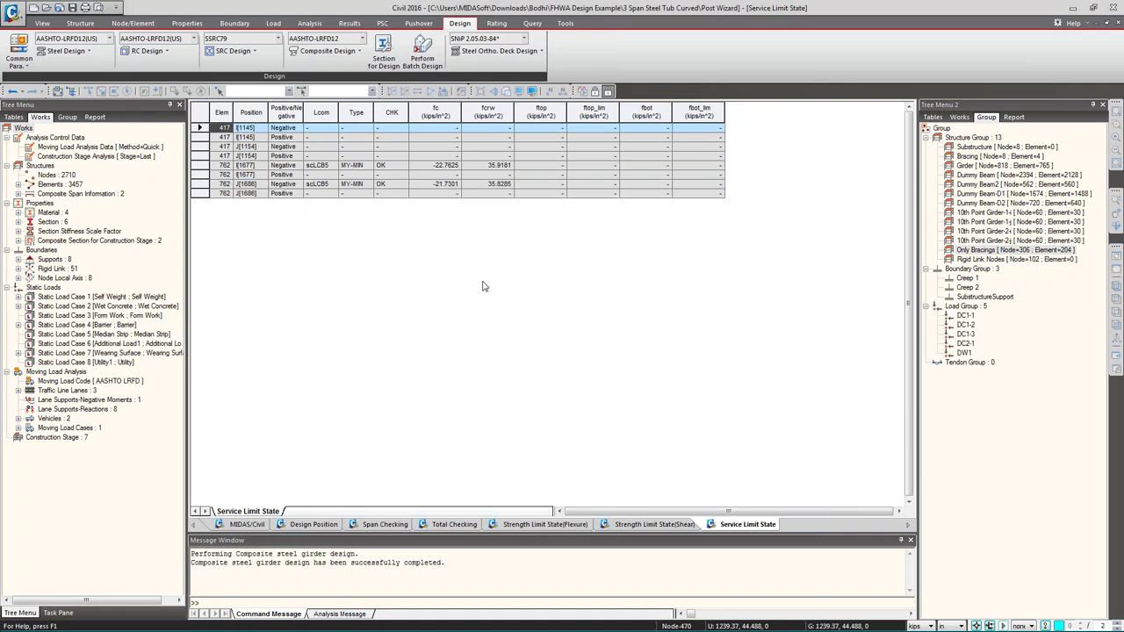
- Export the composite design results as an Excel Design Report via Composite Design > Excel Report
click(325, 51)
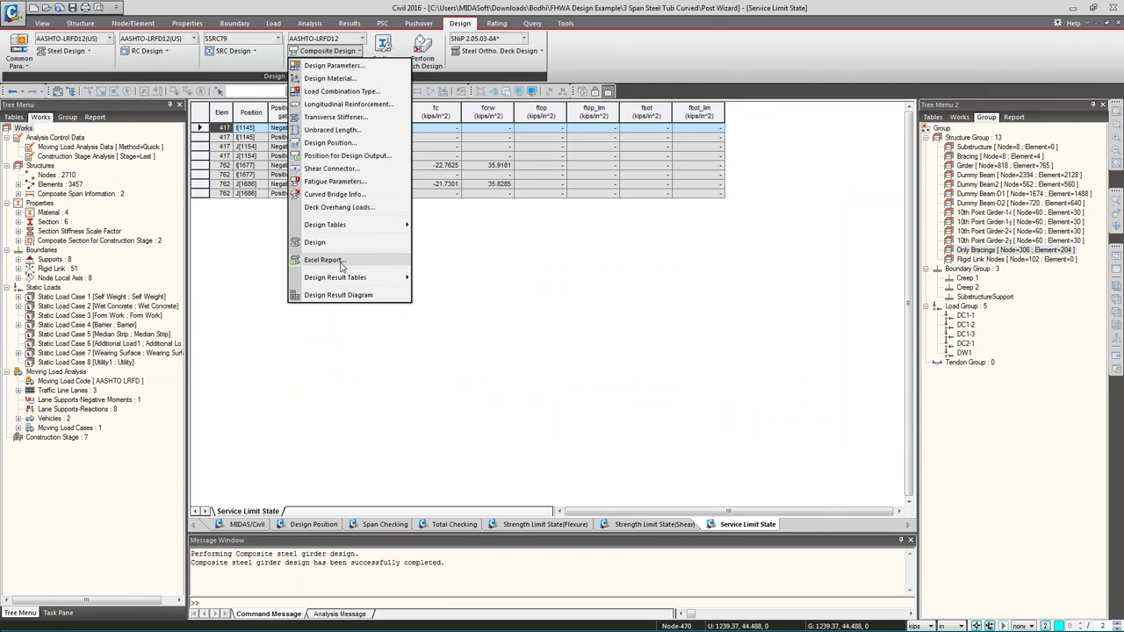
click(323, 259)
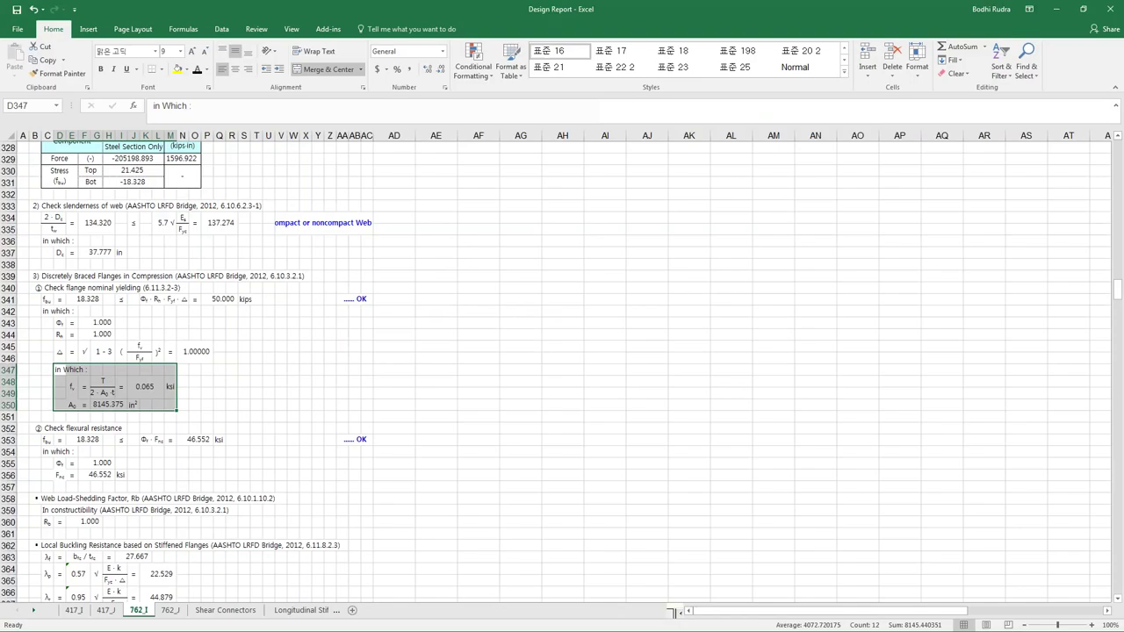
- Inspect the 762_I cross-section, material, stiffener, steel section tables and design strengths in rows 86–89
scroll(334, 414, up, 19)
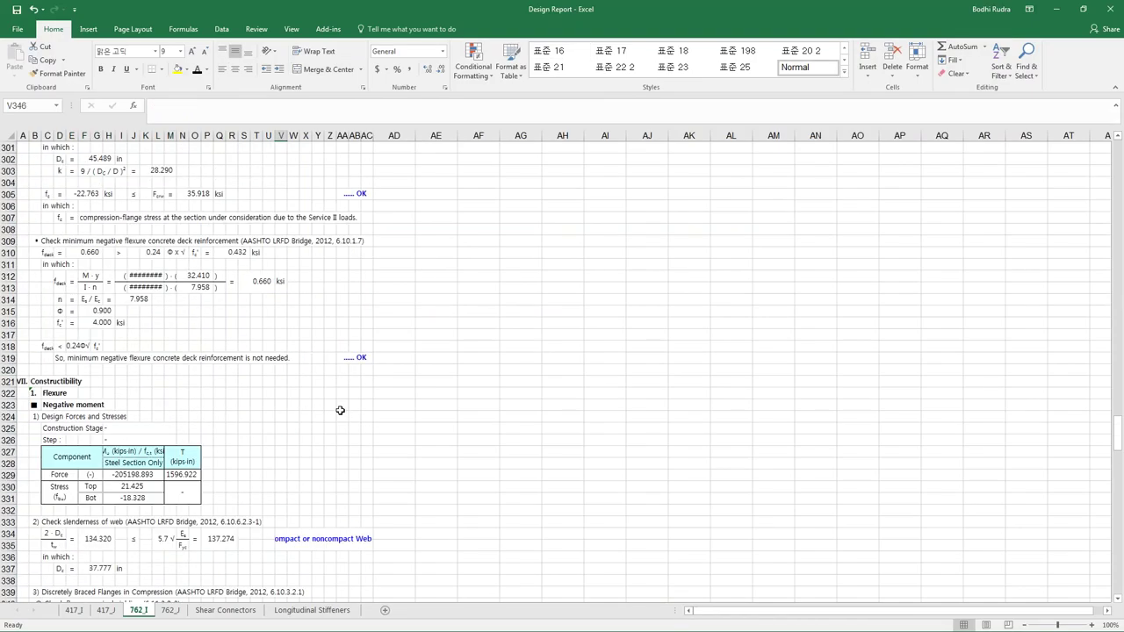
scroll(353, 399, up, 20)
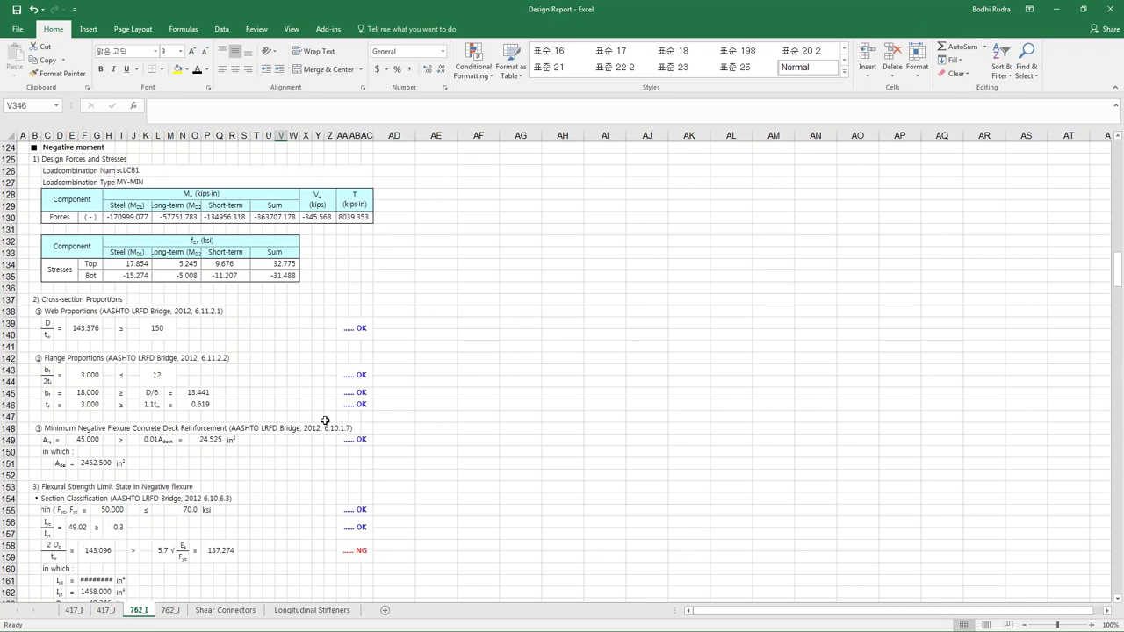
scroll(308, 401, up, 20)
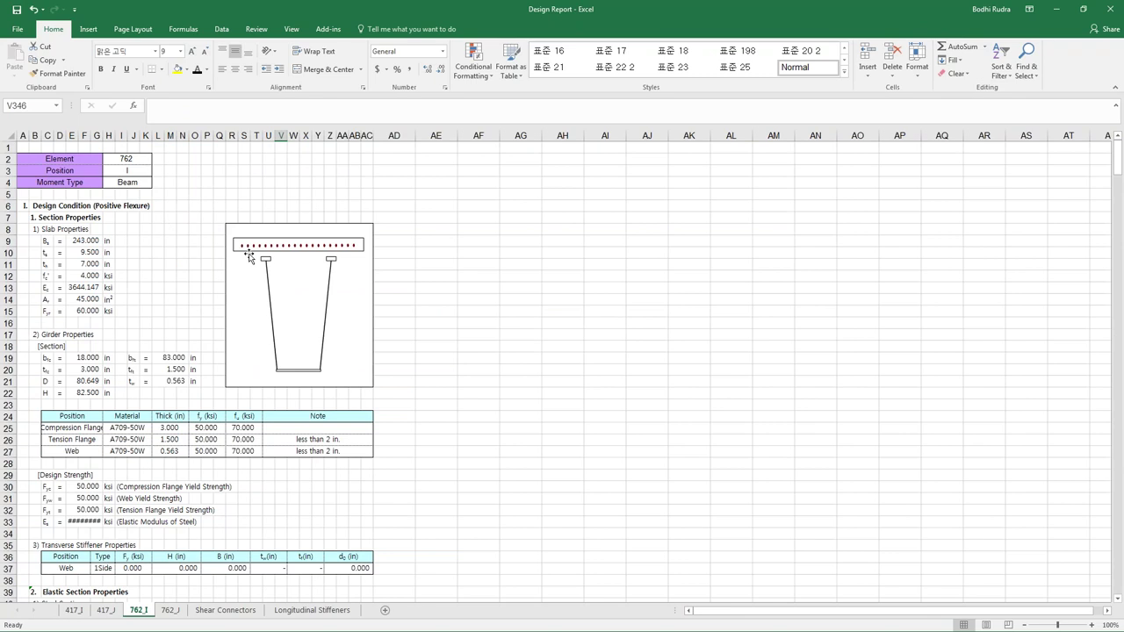
click(293, 256)
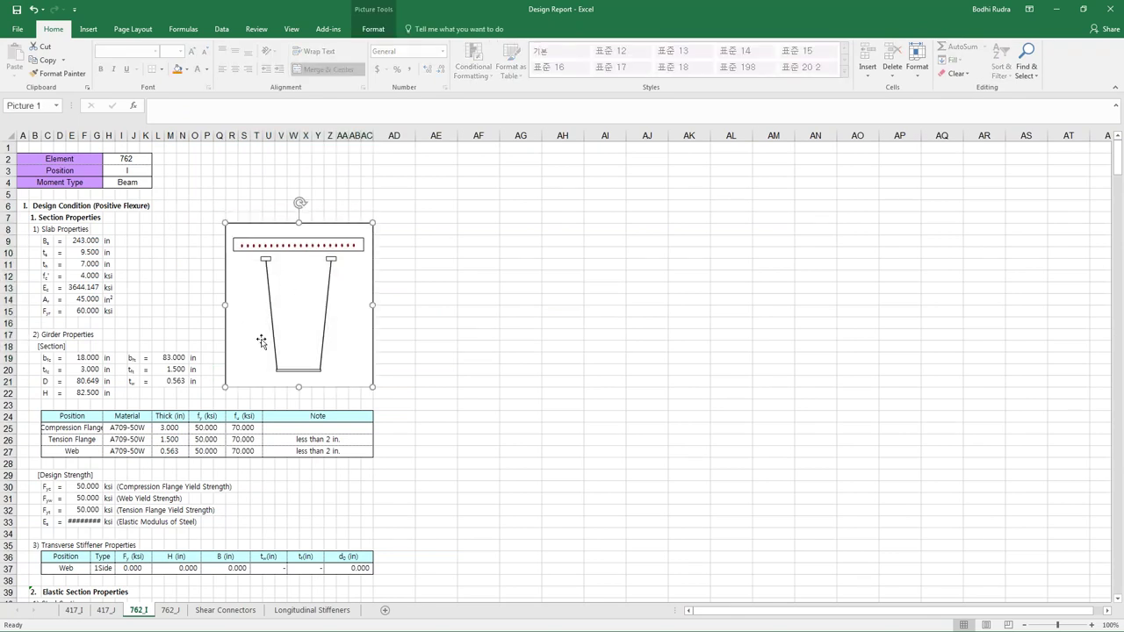
click(411, 330)
drag(45, 418, 360, 441)
scroll(364, 371, down, 5)
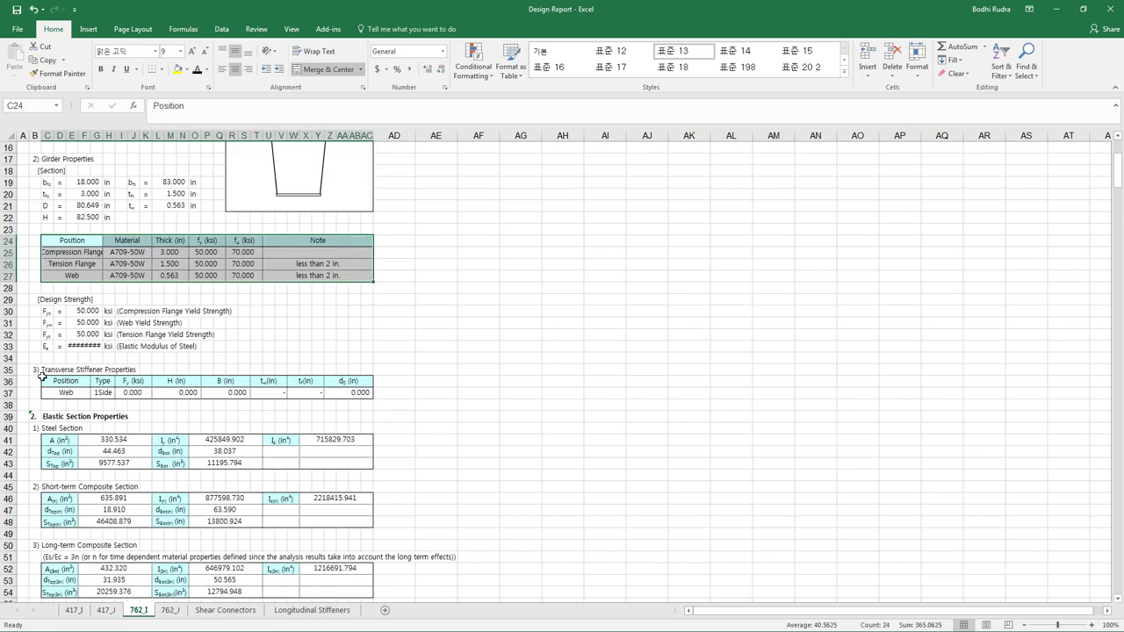
drag(41, 376, 52, 404)
drag(108, 439, 234, 448)
scroll(234, 448, down, 4)
drag(66, 434, 219, 439)
scroll(219, 434, down, 10)
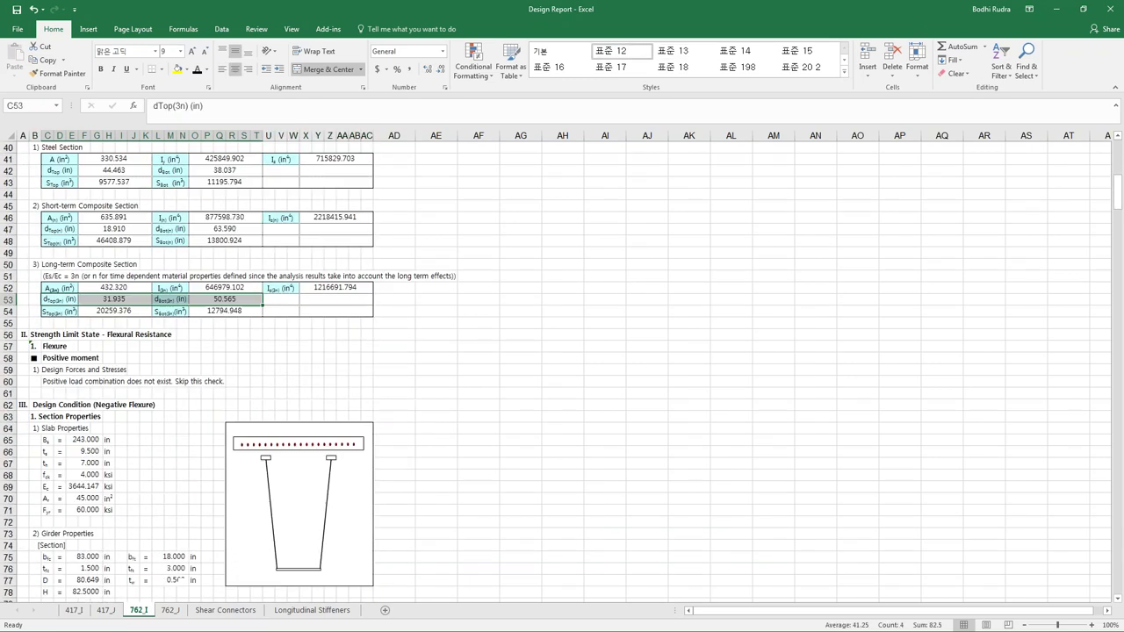
scroll(142, 425, down, 1)
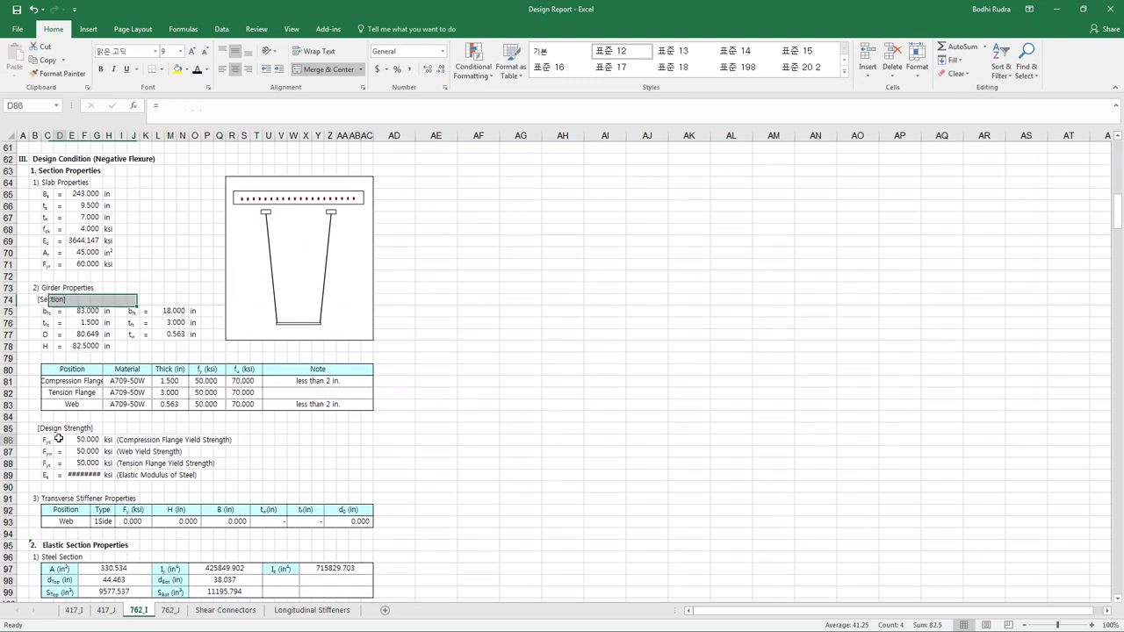
drag(58, 438, 133, 475)
- Examine the check block in rows 347–350 further down the 762_I sheet
scroll(63, 392, down, 5)
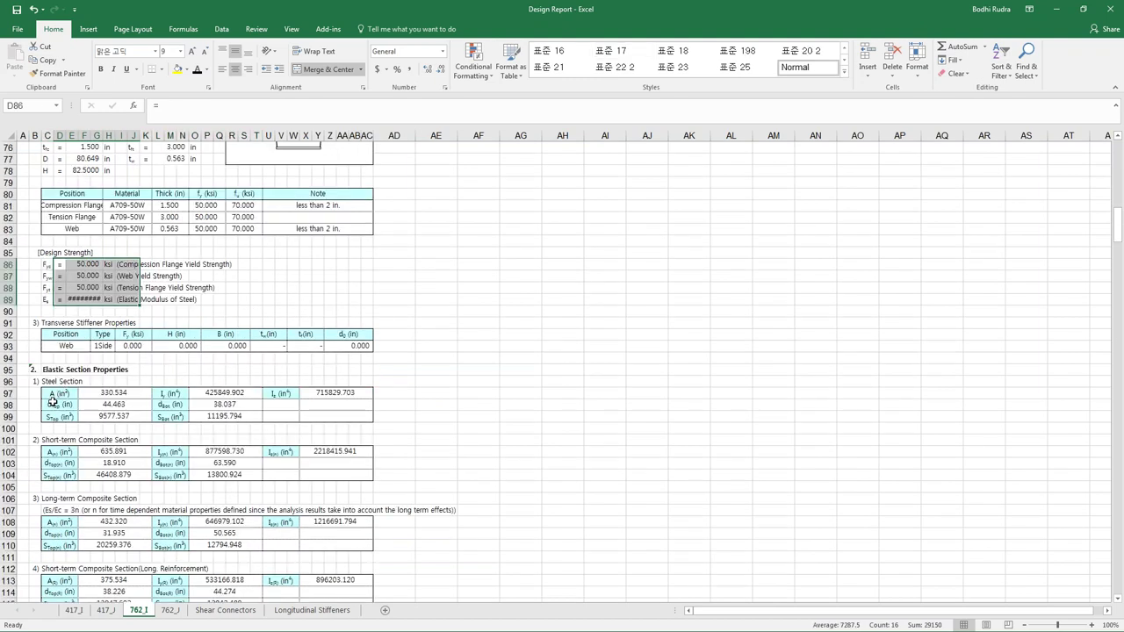
scroll(147, 390, down, 17)
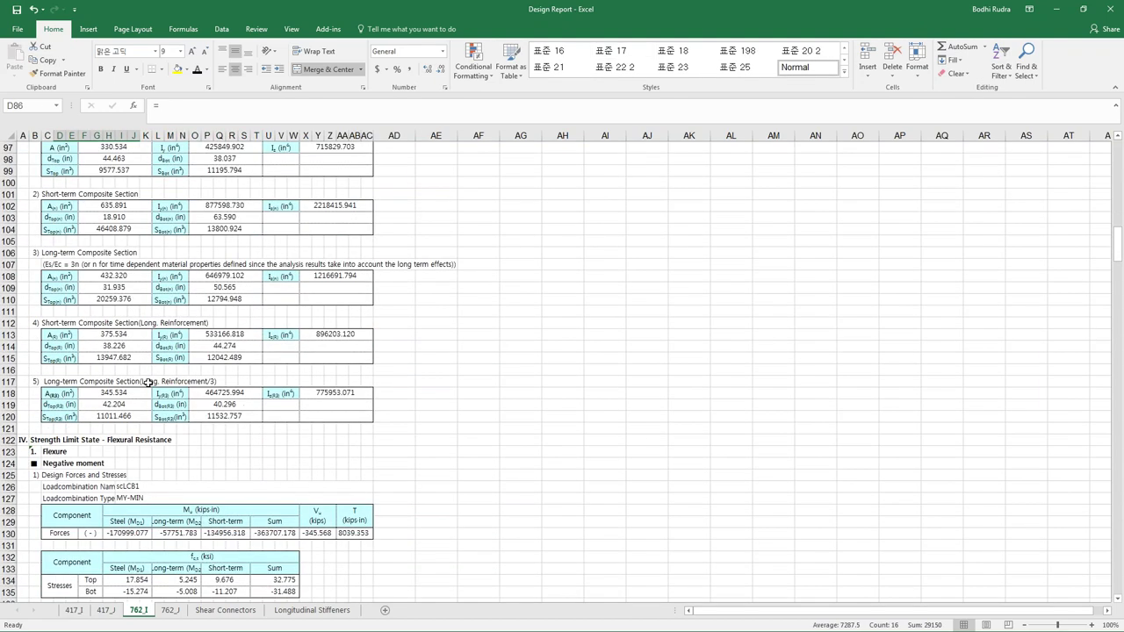
scroll(150, 381, down, 20)
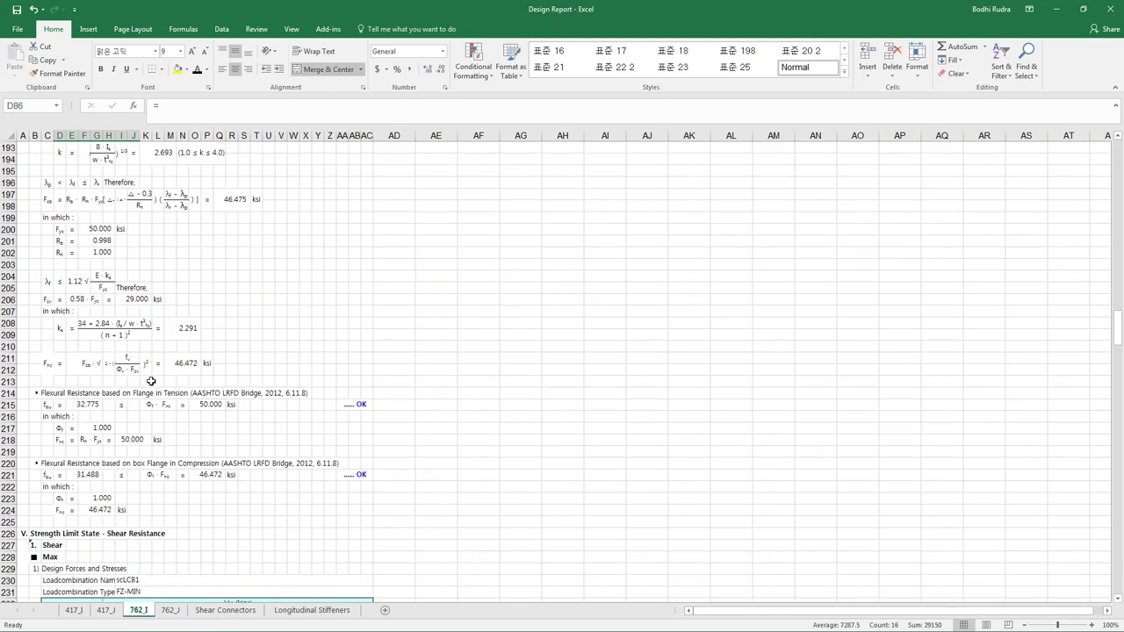
scroll(151, 381, down, 16)
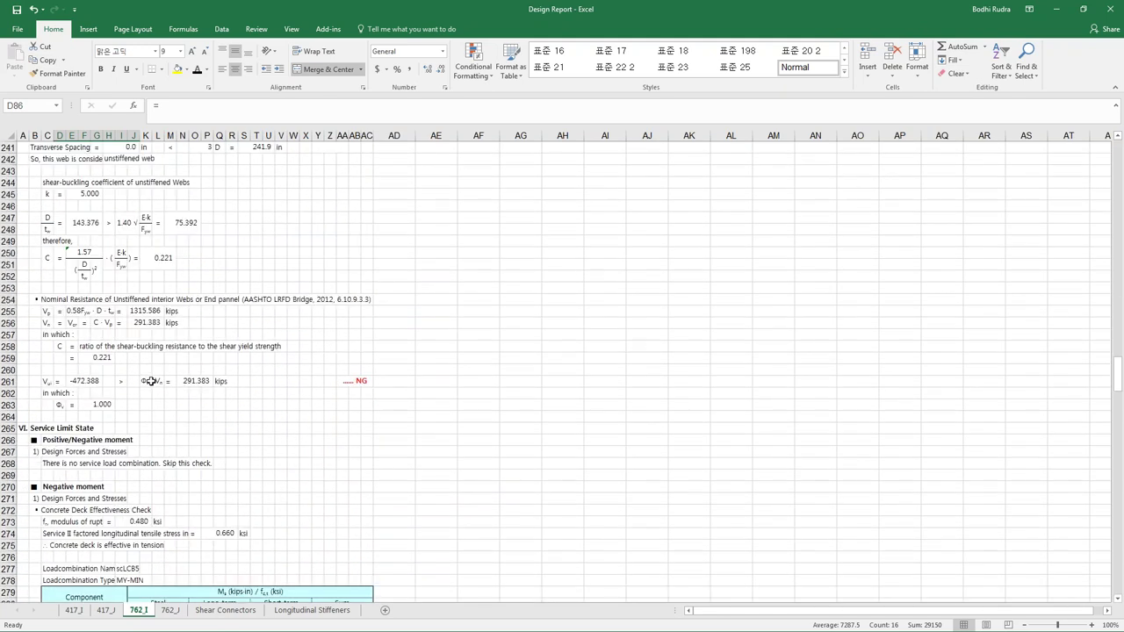
scroll(151, 381, down, 13)
scroll(151, 381, down, 8)
scroll(151, 381, down, 7)
drag(58, 404, 204, 446)
drag(115, 436, 176, 445)
click(221, 427)
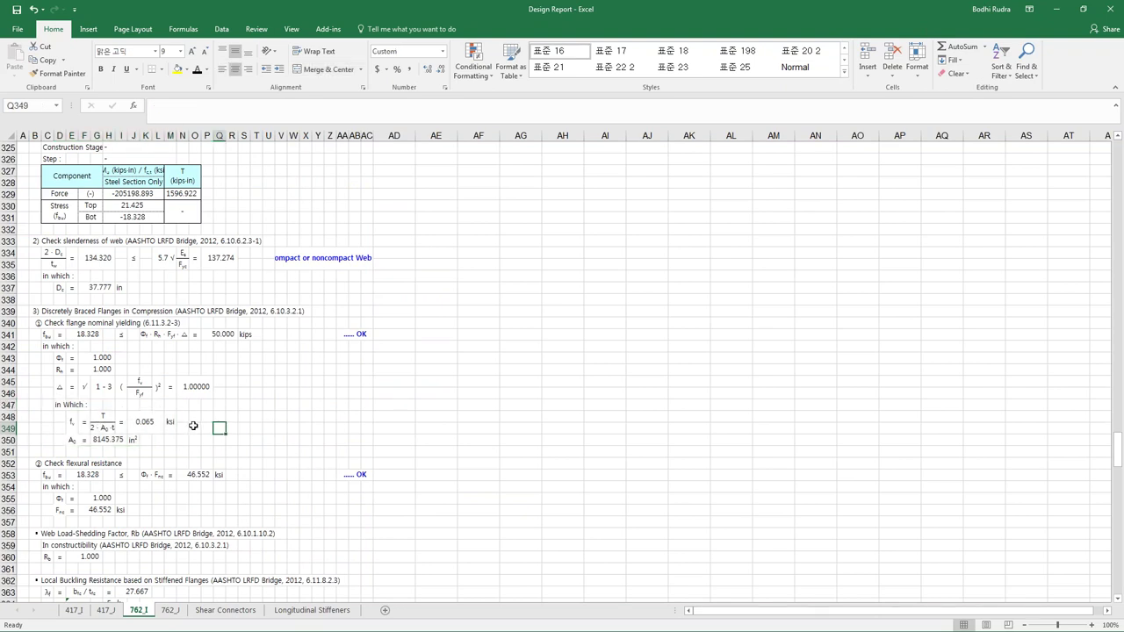
- Move on to the Shear Connectors sheet
scroll(194, 423, down, 19)
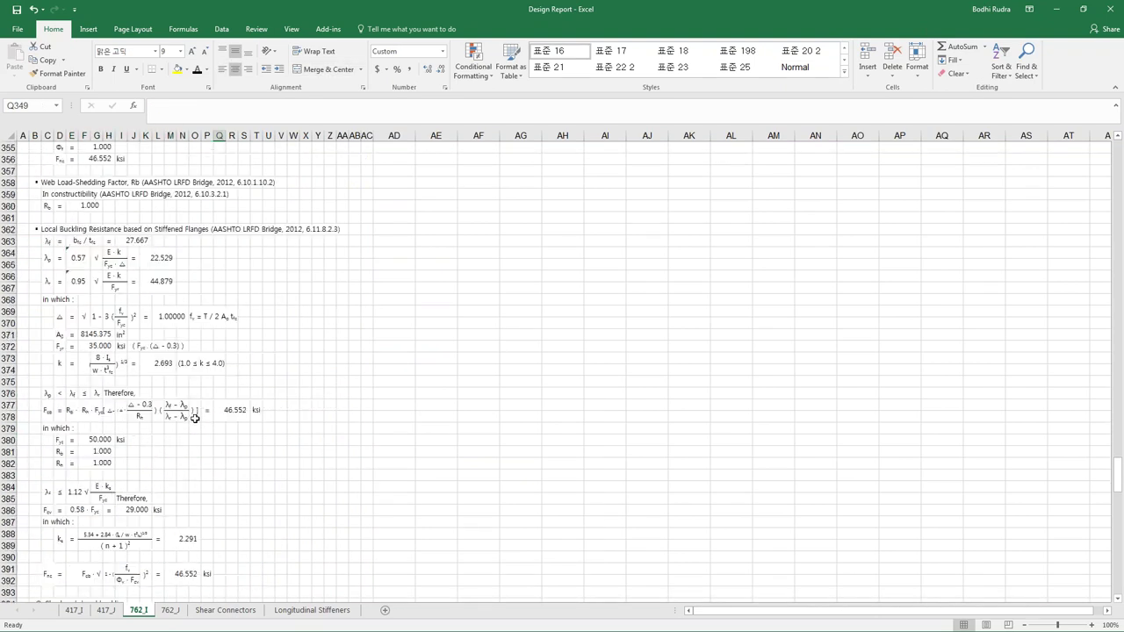
scroll(180, 420, down, 18)
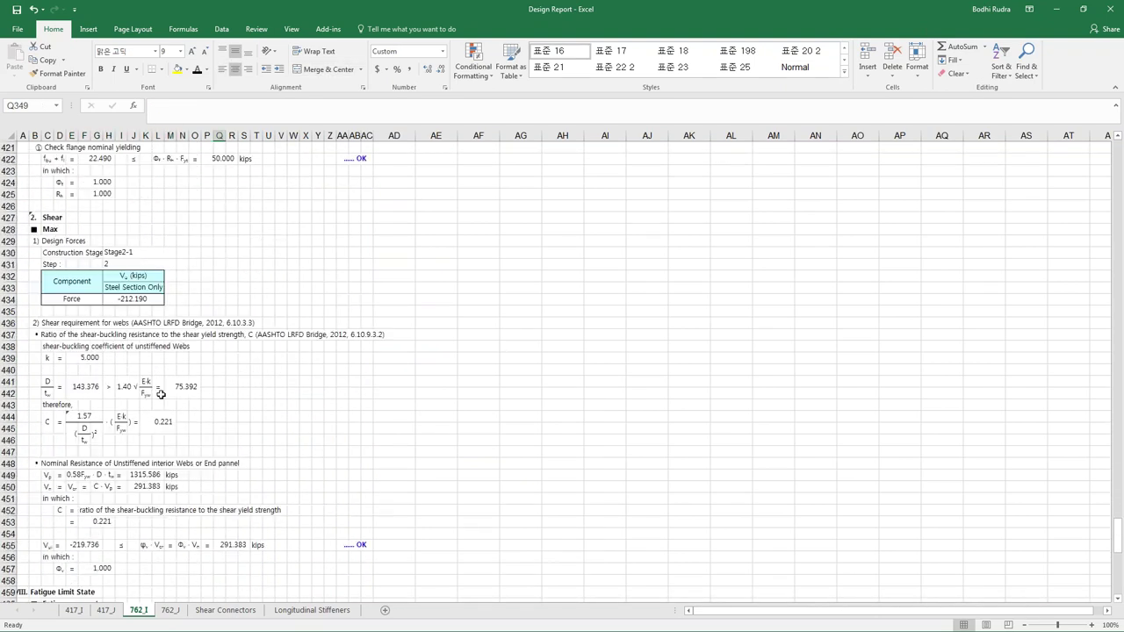
scroll(162, 395, down, 10)
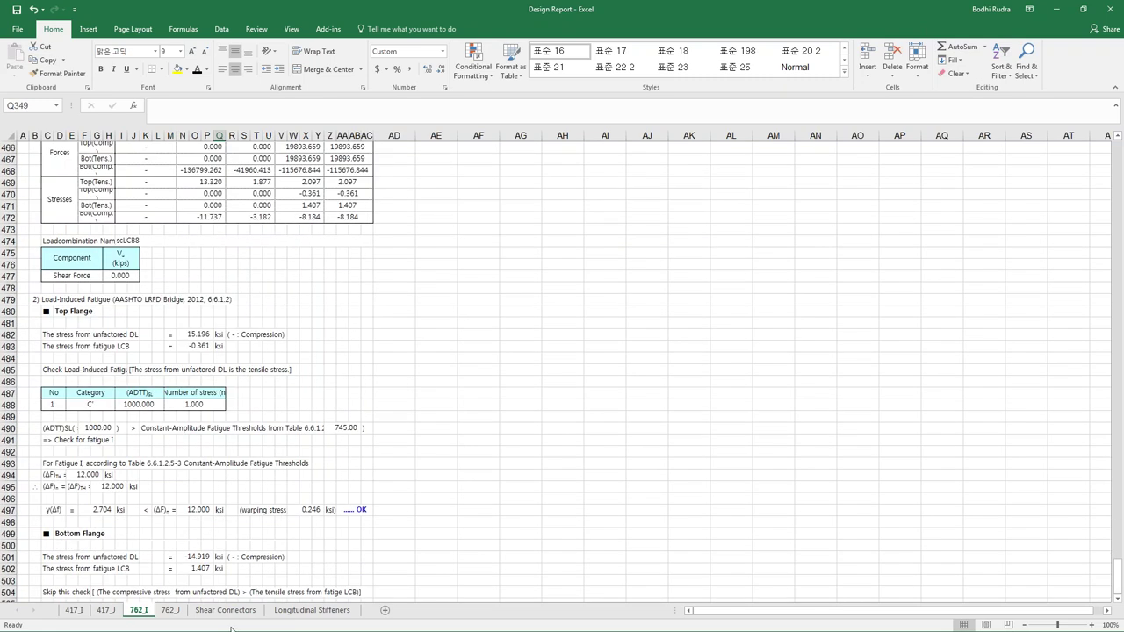
click(224, 610)
scroll(250, 520, up, 20)
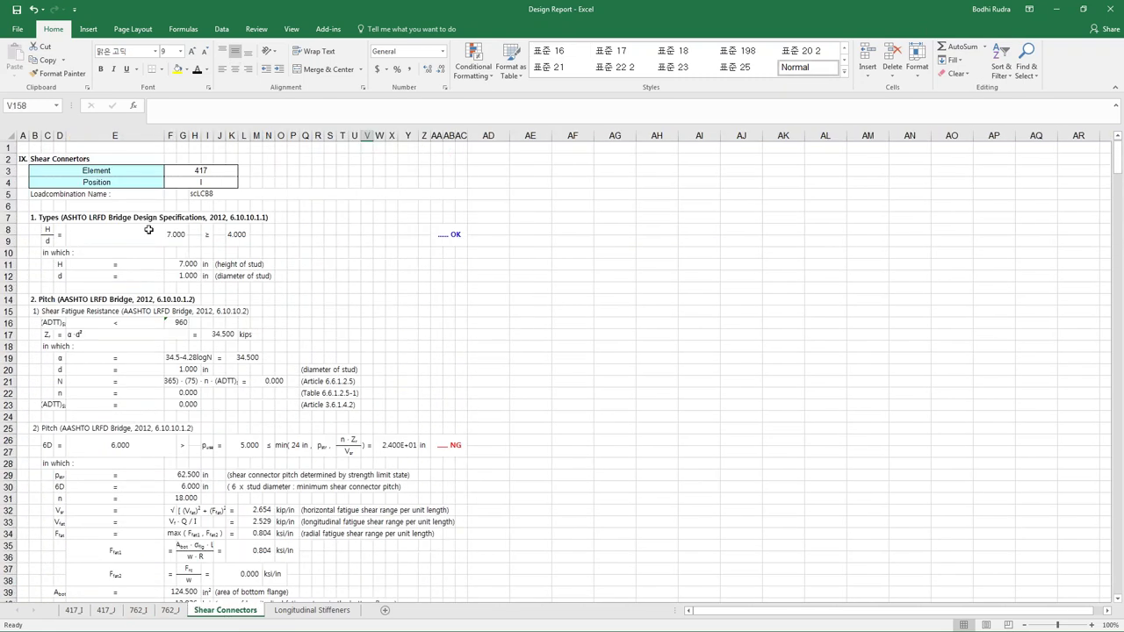
- Check the 5.000 pitch value and 24 in pitch limit on the Shear Connectors sheet
scroll(152, 218, down, 8)
scroll(150, 219, up, 4)
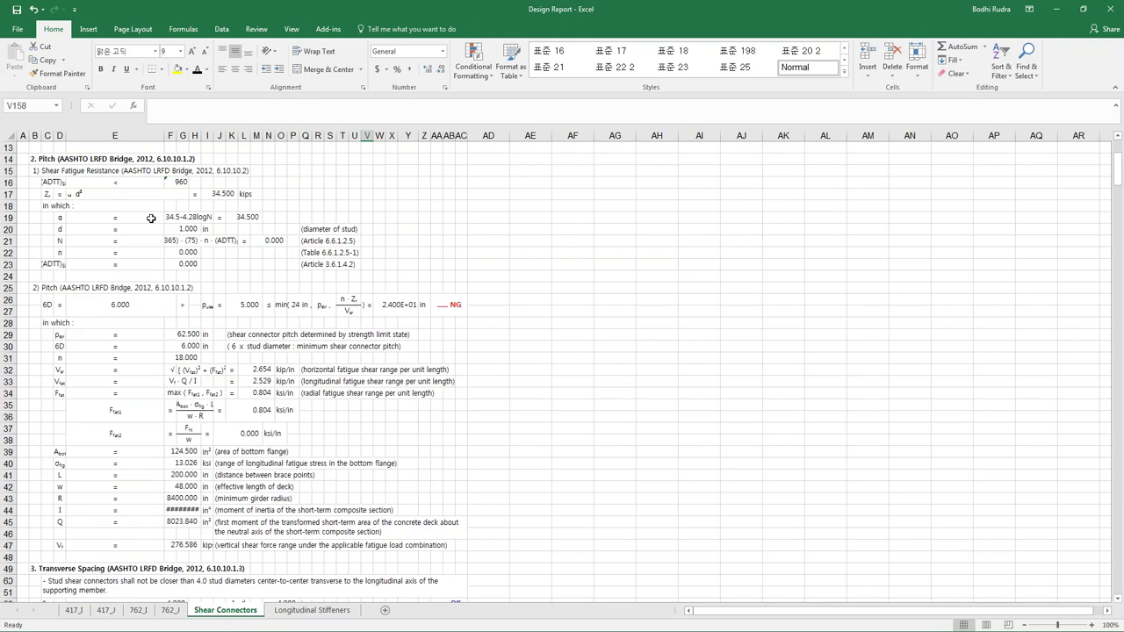
scroll(152, 258, up, 1)
drag(121, 340, 259, 340)
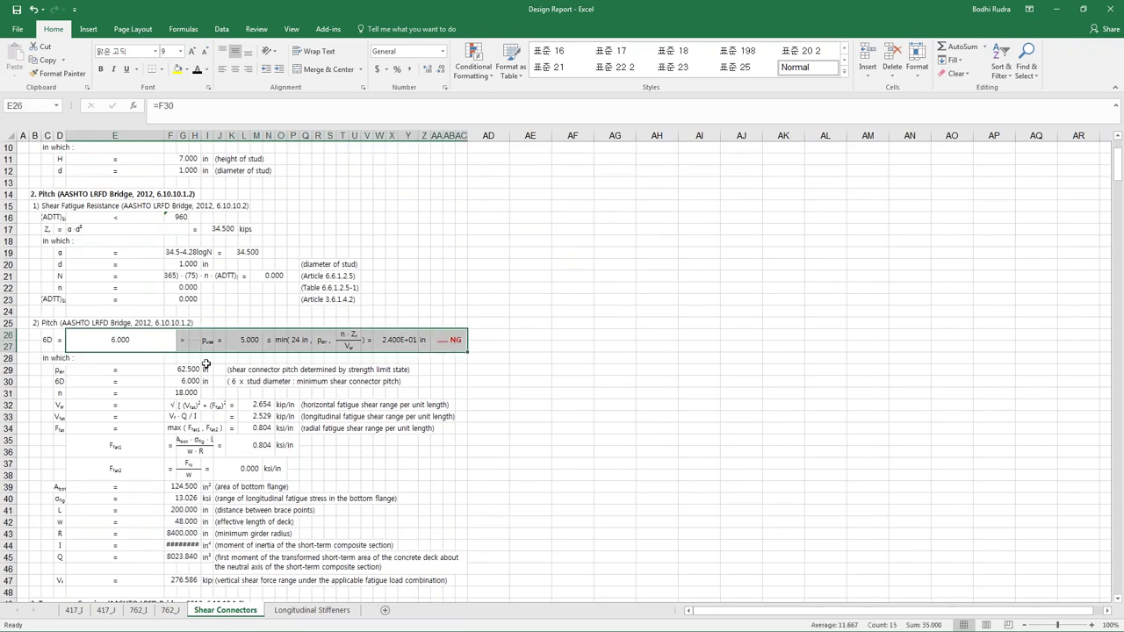
click(290, 340)
key(Left)
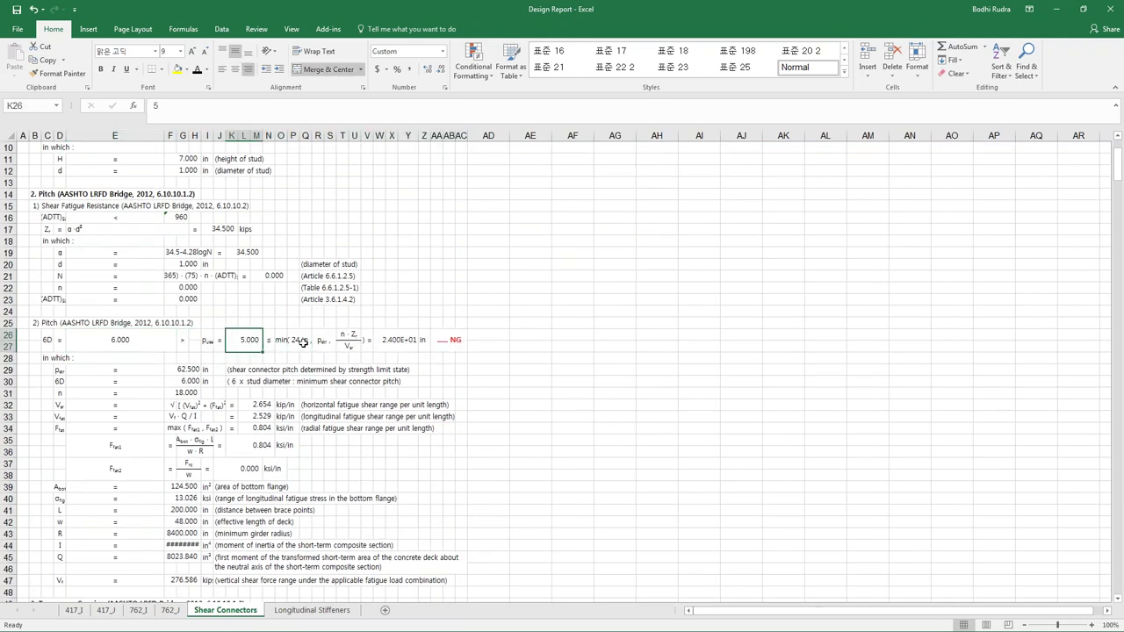
click(295, 343)
scroll(297, 347, down, 11)
scroll(208, 279, down, 16)
scroll(217, 349, down, 20)
scroll(241, 397, down, 20)
scroll(263, 378, down, 20)
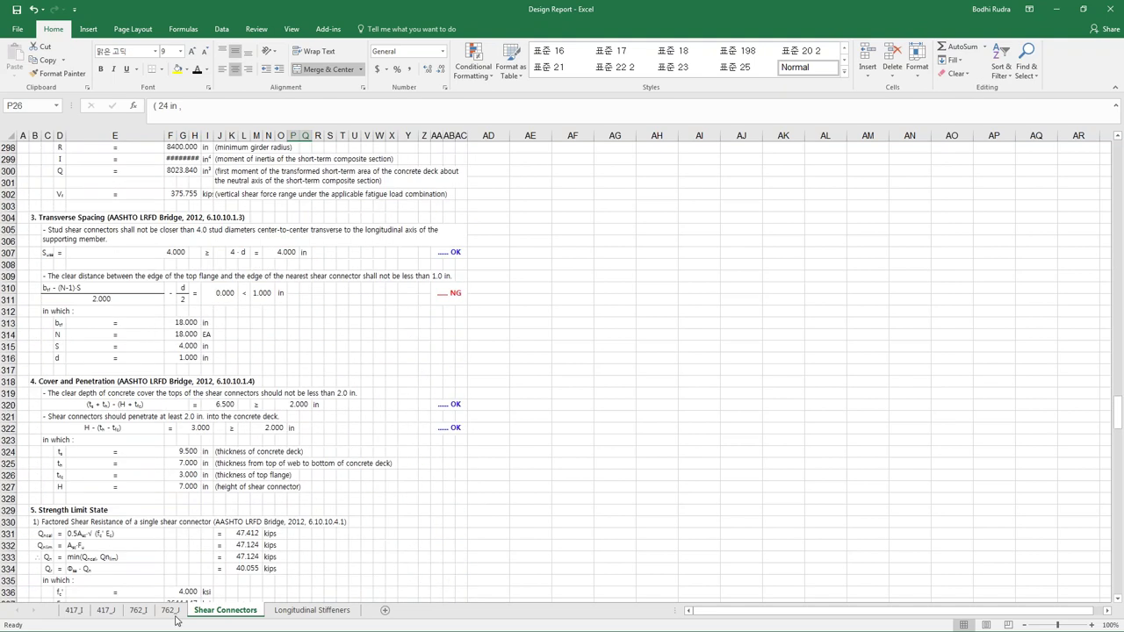
- Return to the 417_I sheet, select K8:K9, and open the print preview
click(170, 610)
click(105, 610)
click(75, 610)
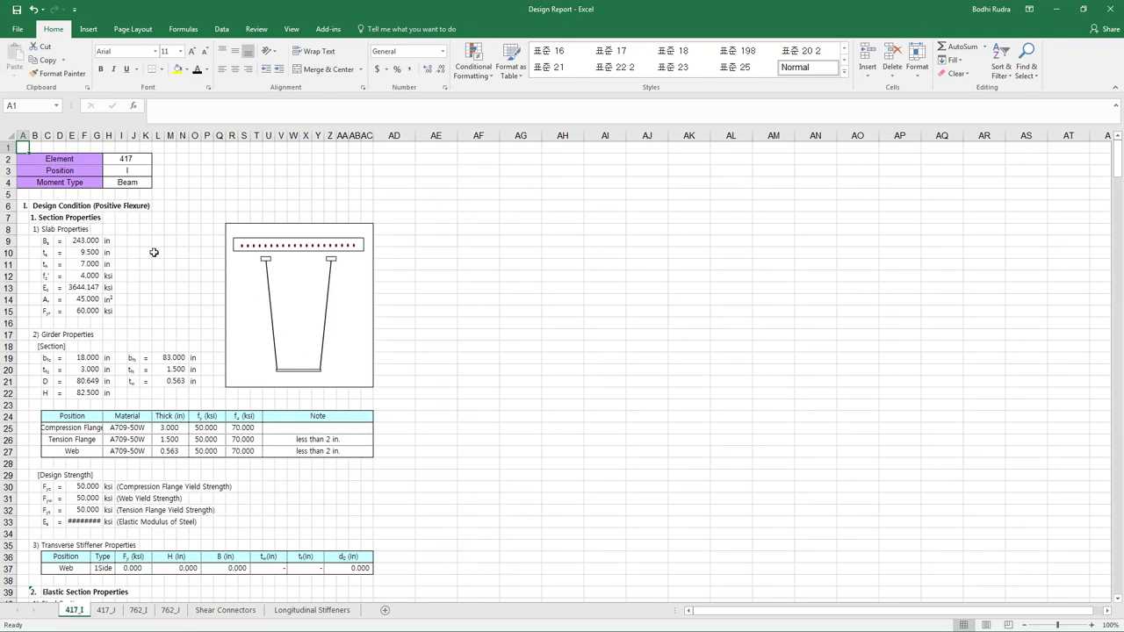
drag(144, 241, 141, 233)
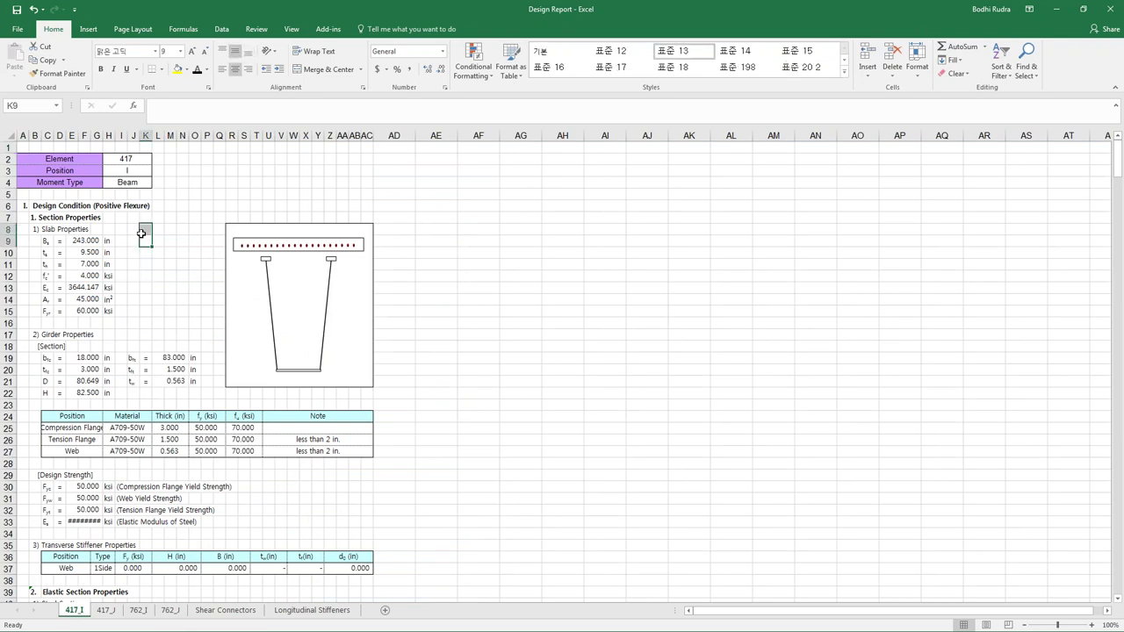
key(ctrl+p)
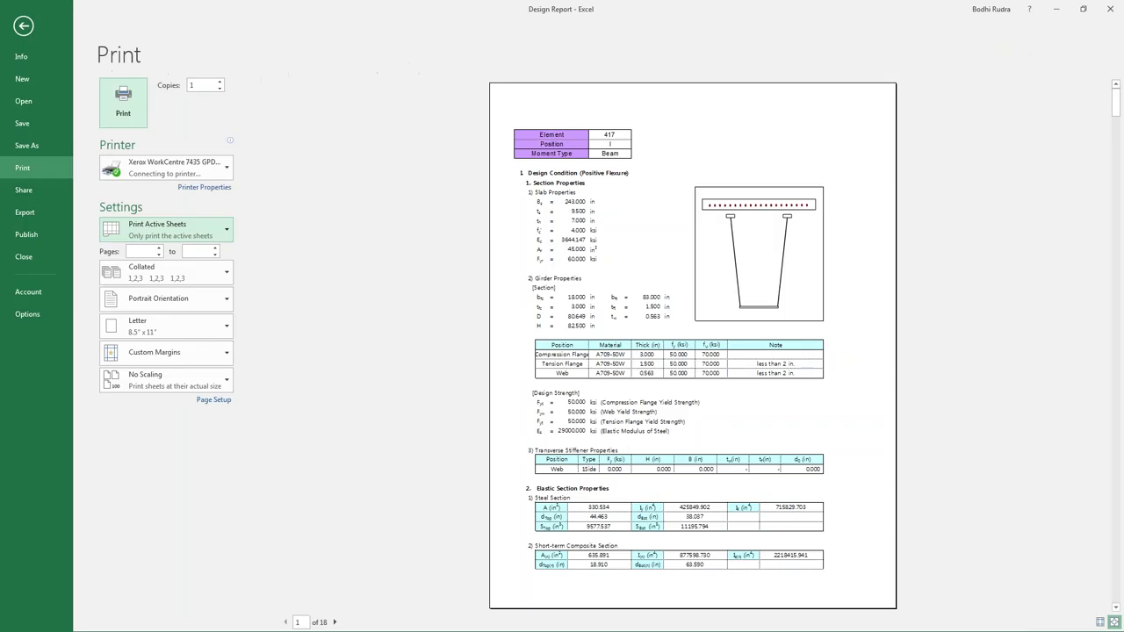
- Page through the 18-page print preview, exit to the worksheet, and minimize Excel
scroll(562, 280, down, 5)
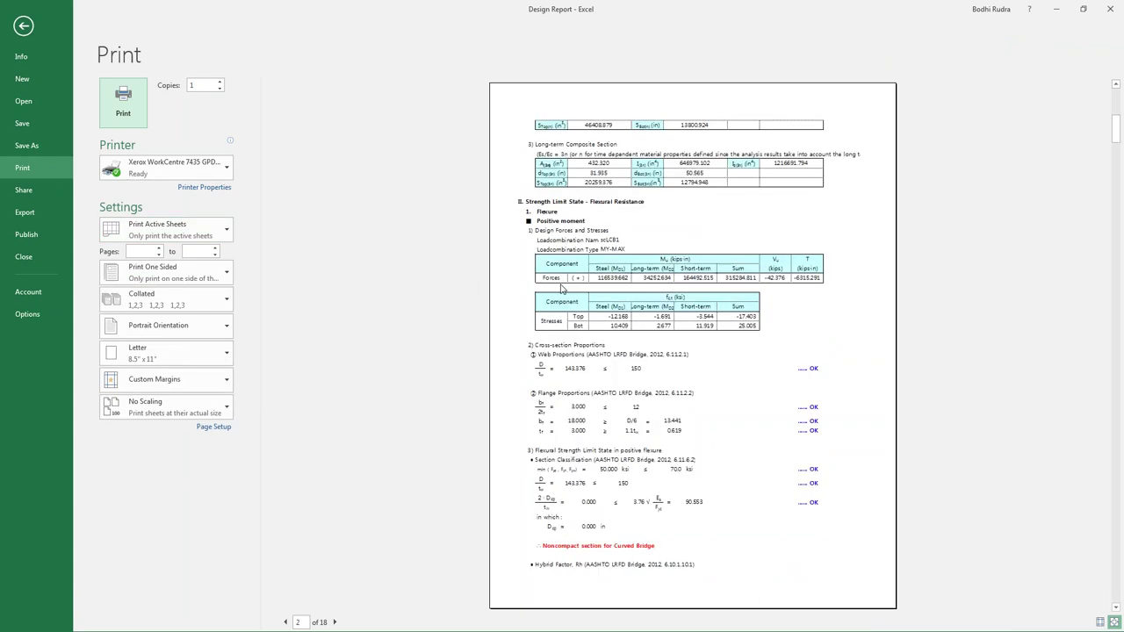
scroll(693, 345, down, 3)
scroll(558, 287, down, 4)
scroll(558, 285, down, 1)
key(Escape)
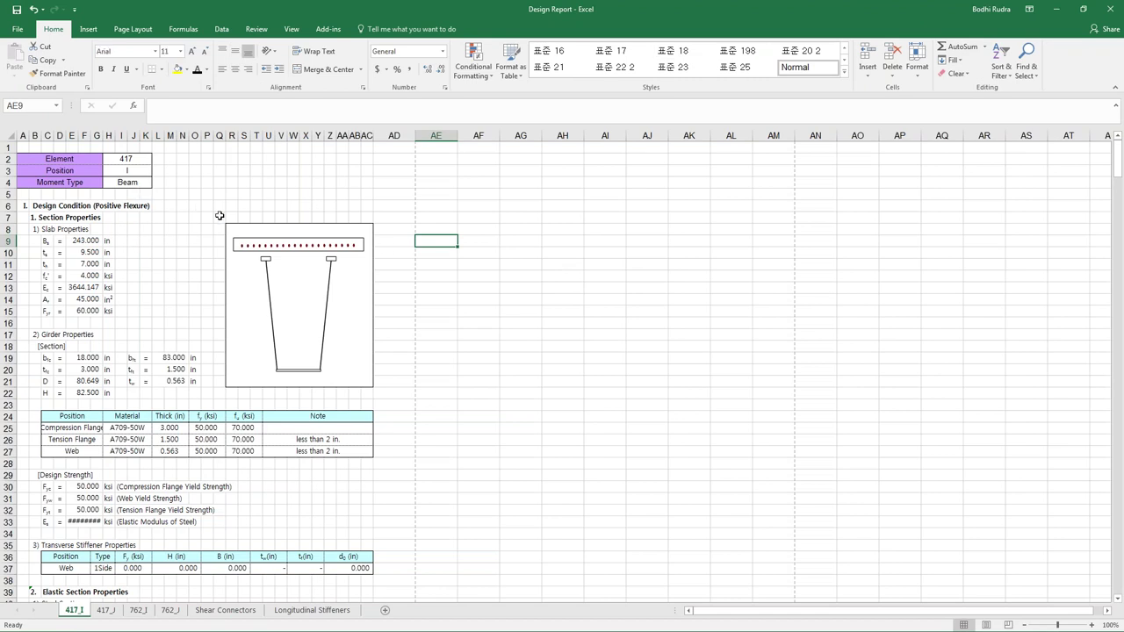
click(1060, 8)
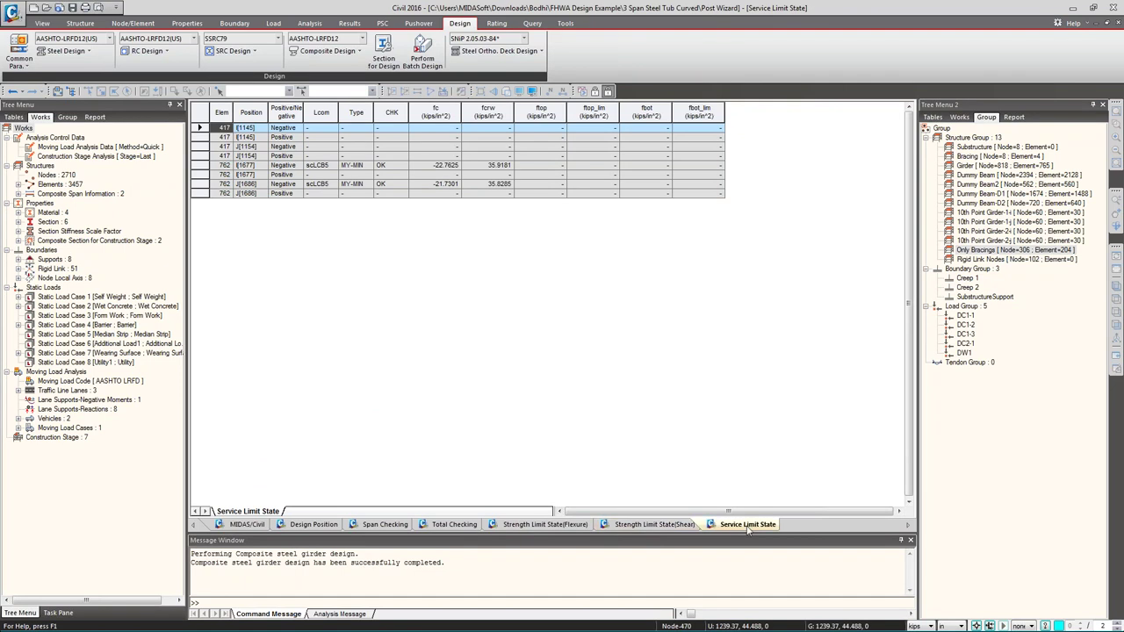
- Close the Service, Shear, Flexure, Total Checking, Span Checking and Design Position tables
click(710, 524)
click(604, 524)
click(492, 524)
click(453, 525)
click(384, 524)
click(314, 524)
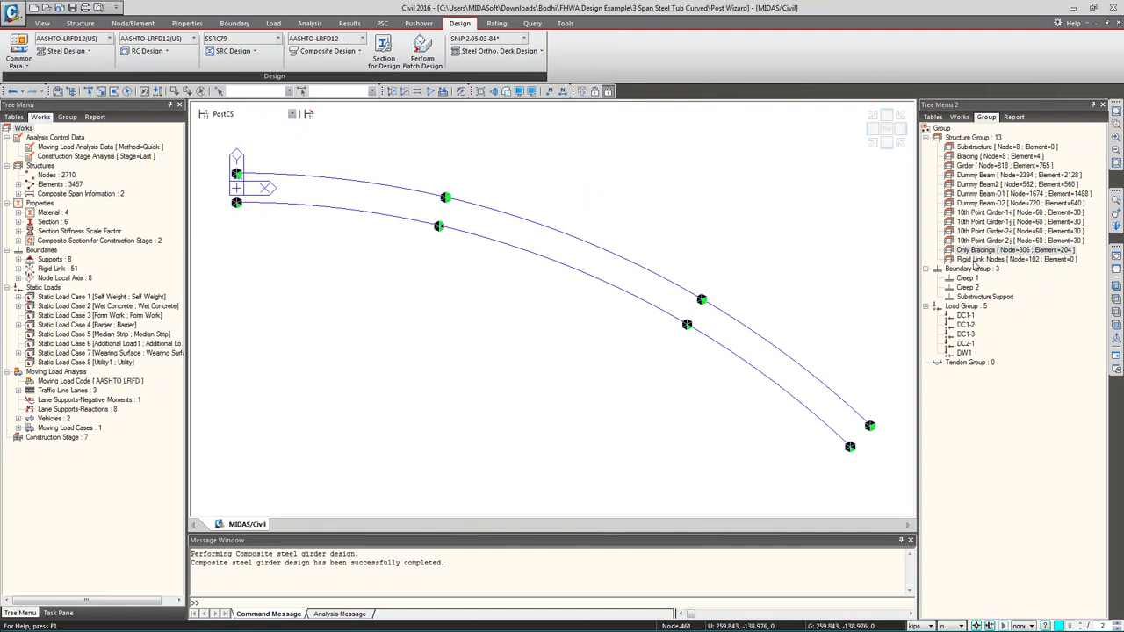
- Activate only the Only Bracings group members and show them in front view
double_click(975, 250)
right_click(974, 251)
click(852, 242)
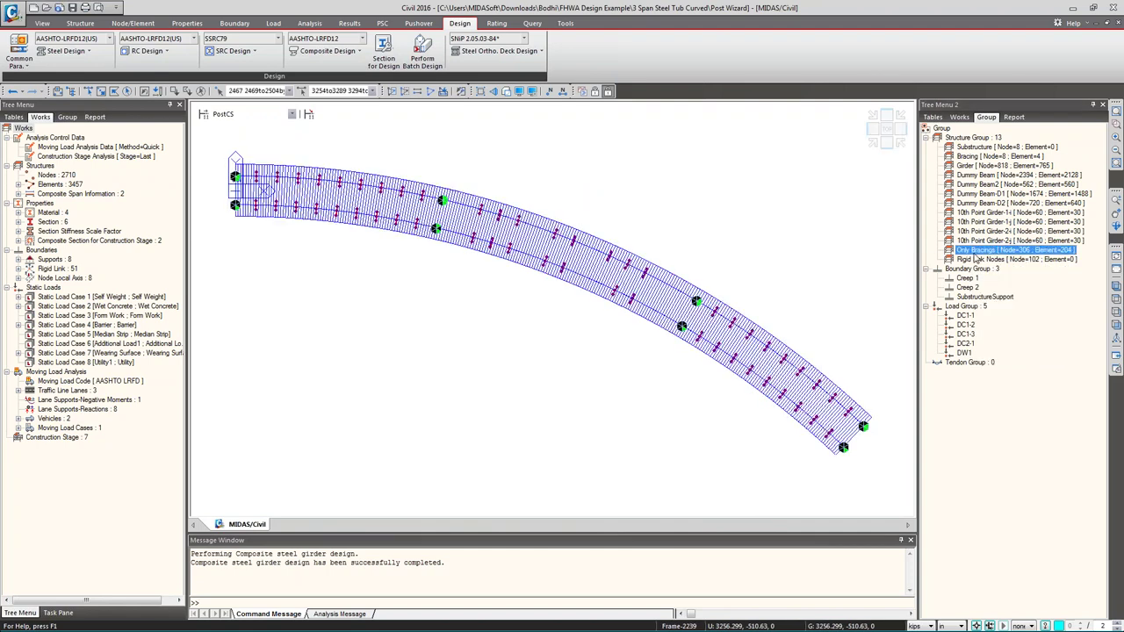
key(F2)
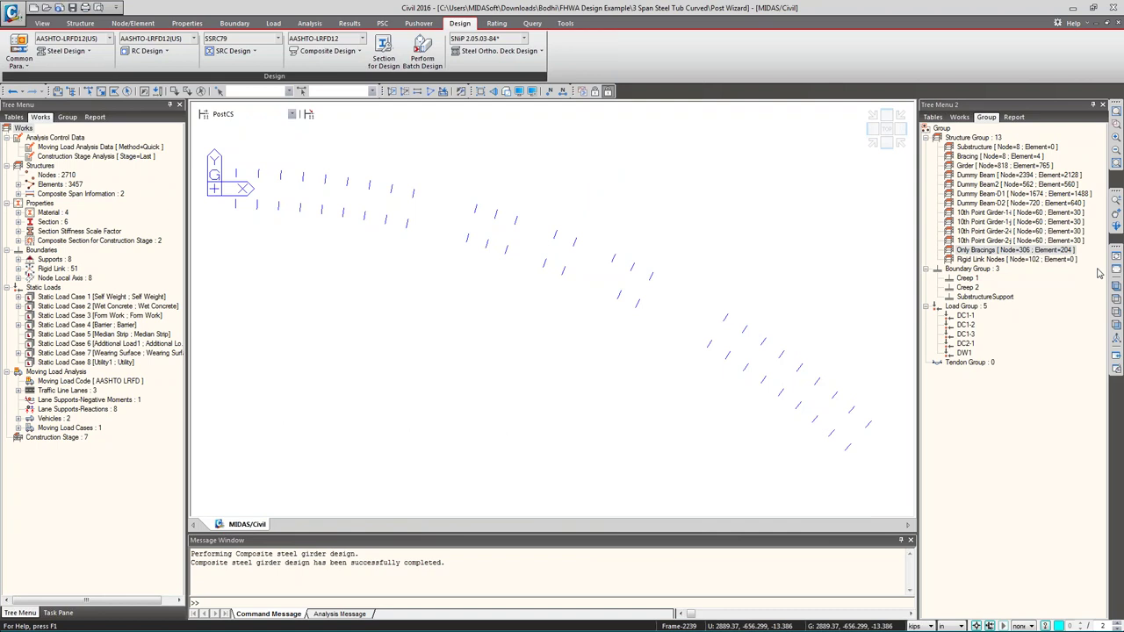
click(1117, 286)
- Zoom in and select one cross-frame bracing, excluding its top node 5059
scroll(254, 315, up, 5)
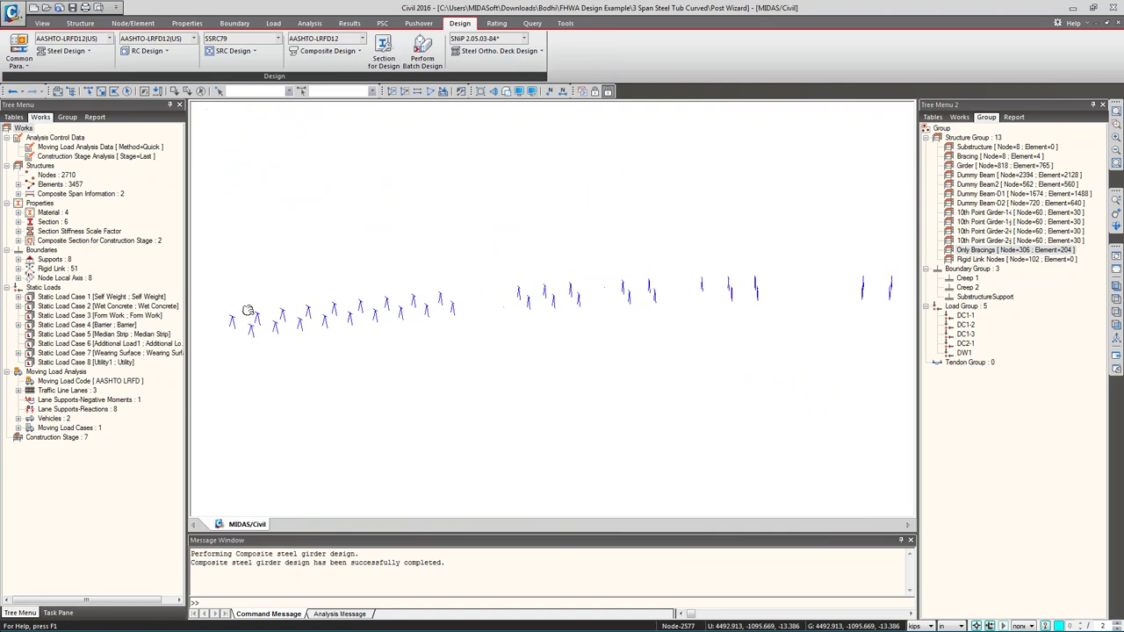
drag(426, 377, 470, 465)
click(443, 384)
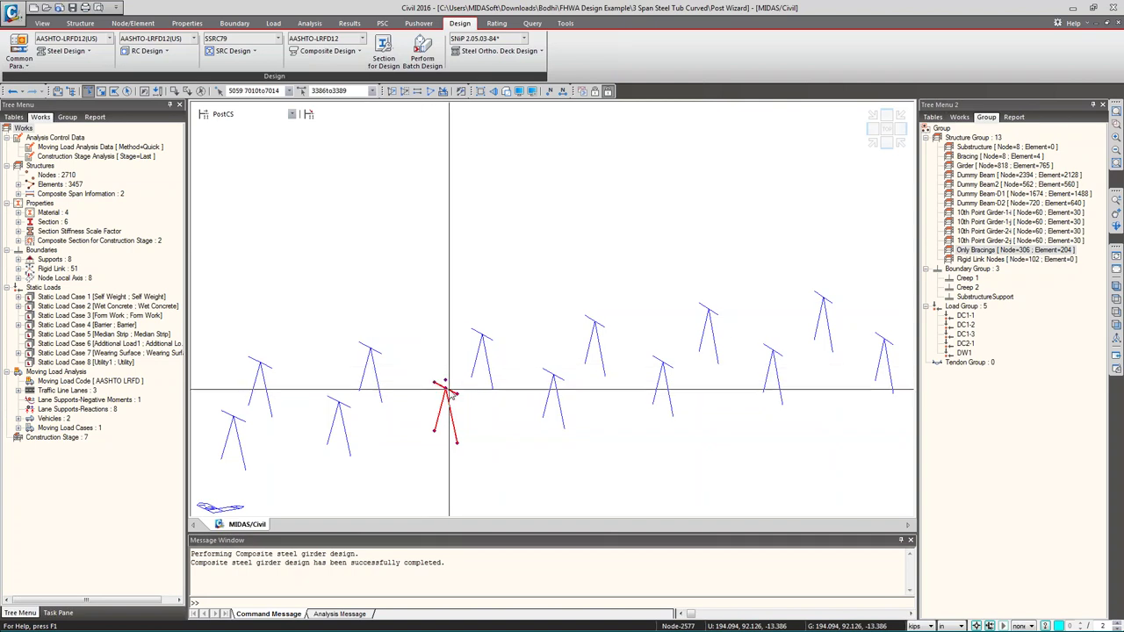
click(440, 379)
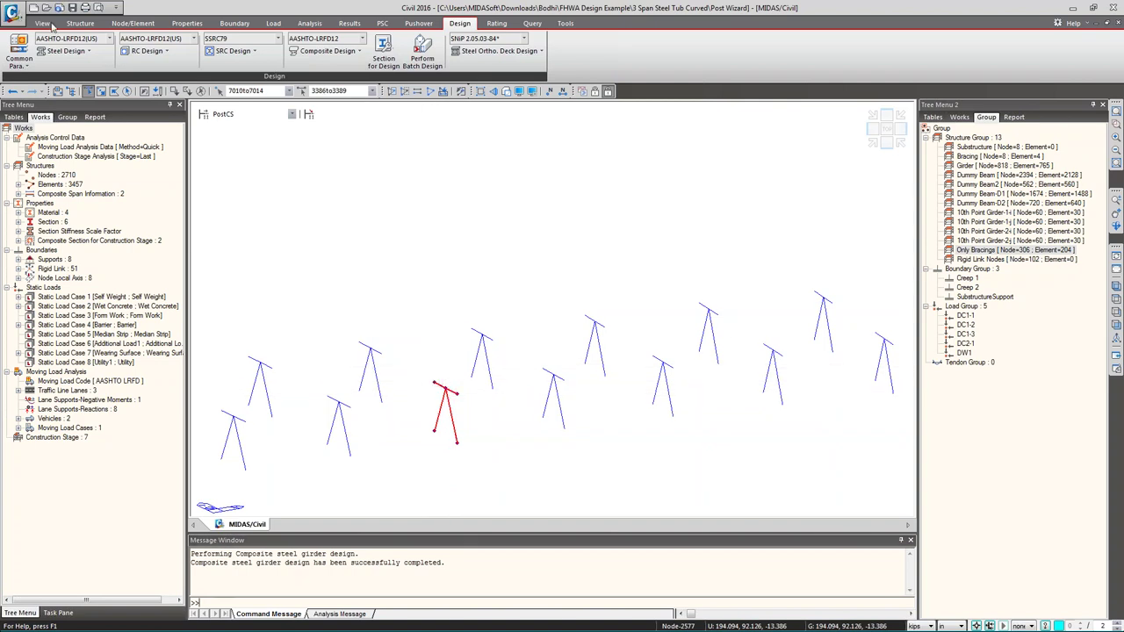
click(75, 53)
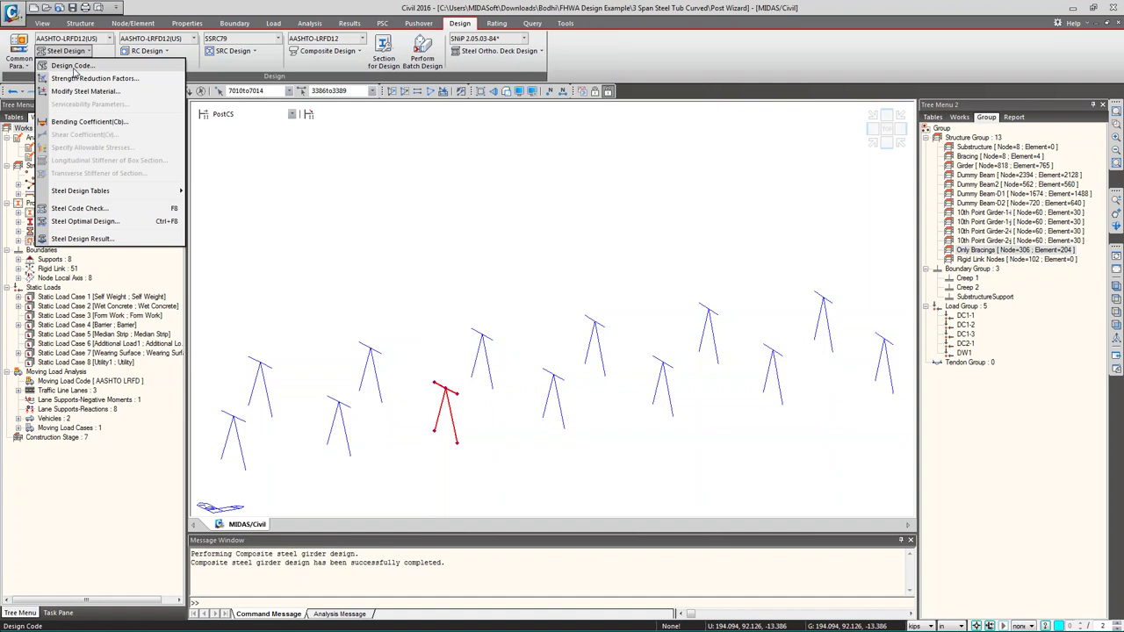
click(75, 66)
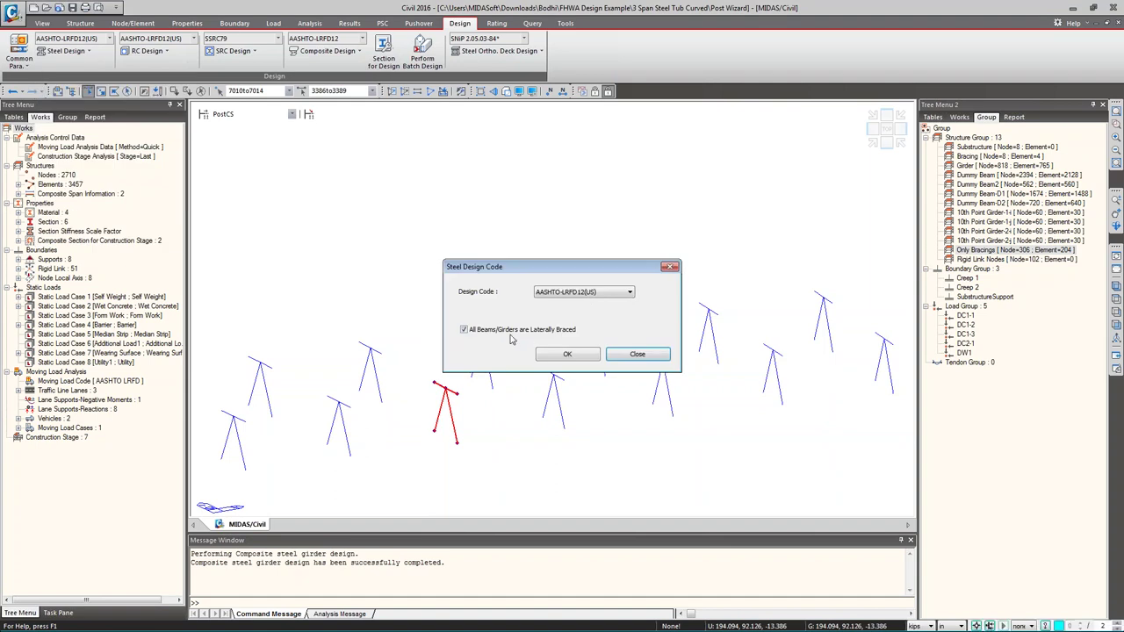
click(630, 354)
click(67, 51)
click(88, 91)
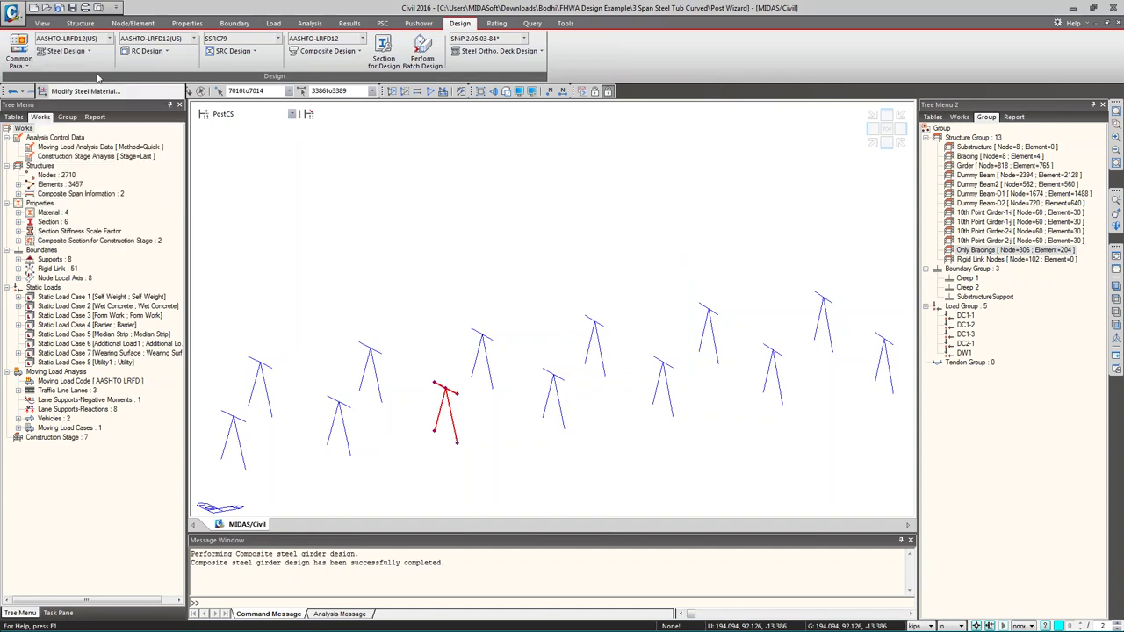
click(666, 397)
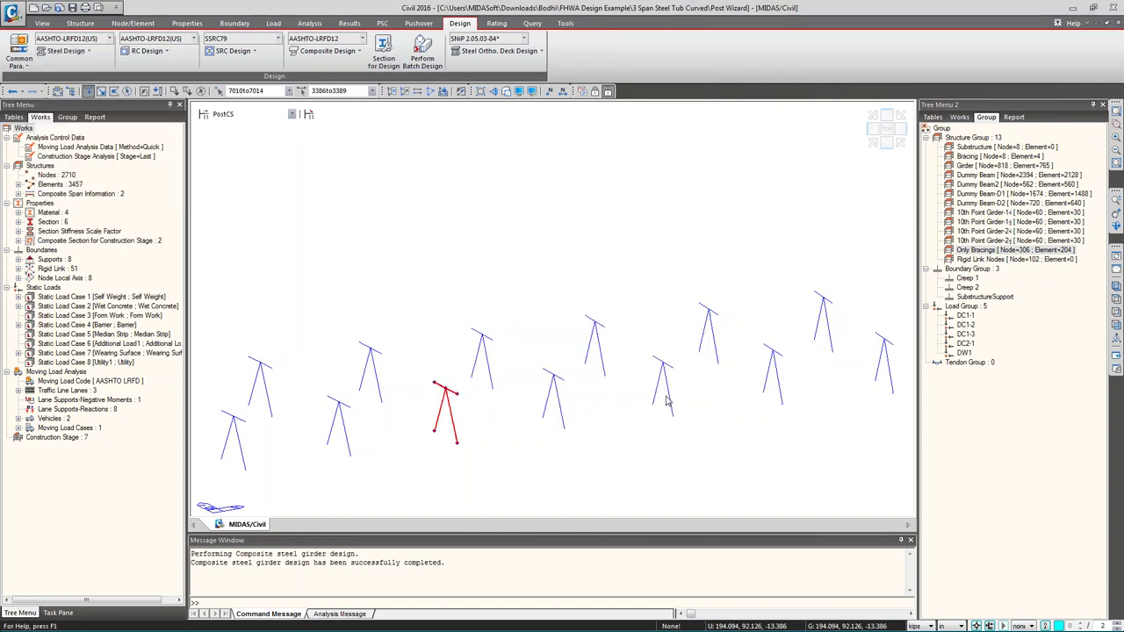
click(67, 51)
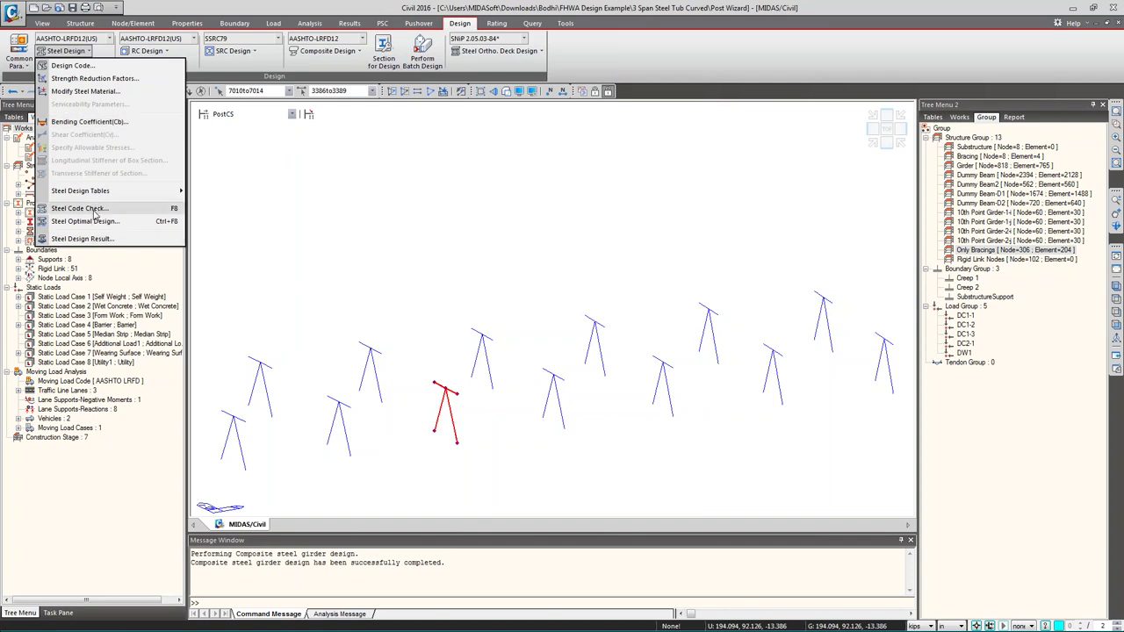
- Run the steel code check and open the graphic check report for member 3388
click(92, 209)
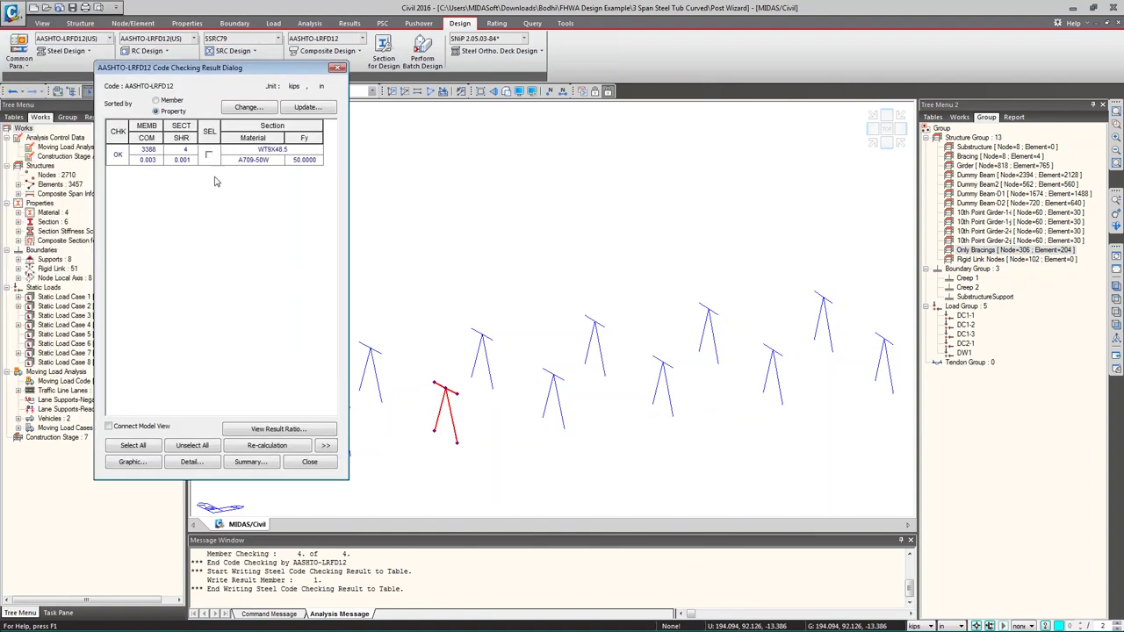
click(132, 462)
click(270, 300)
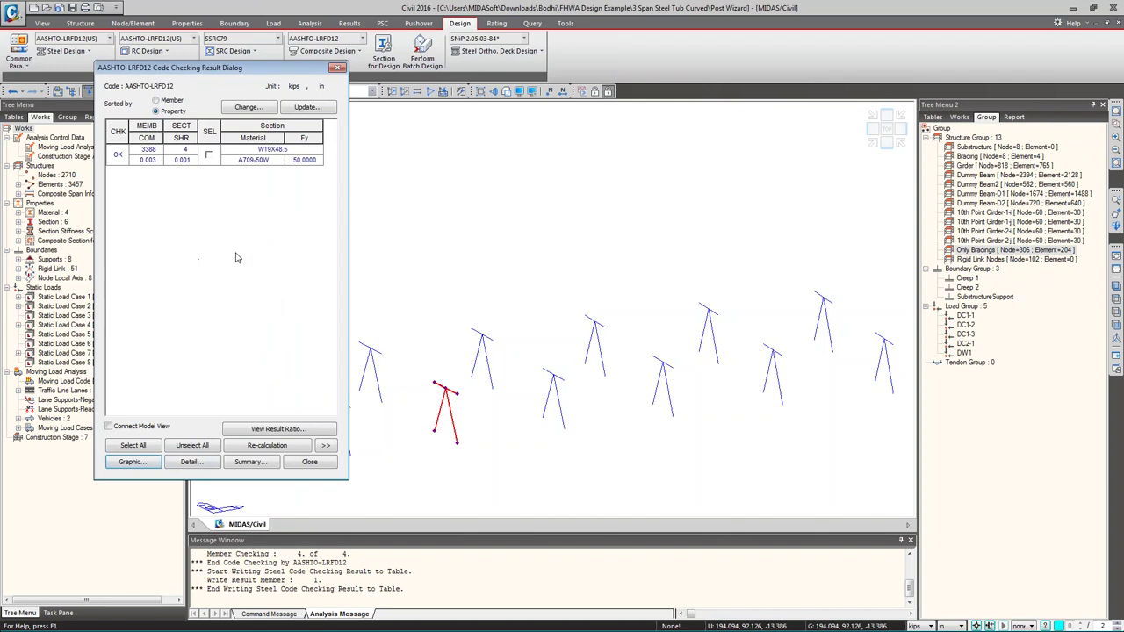
click(208, 155)
click(139, 463)
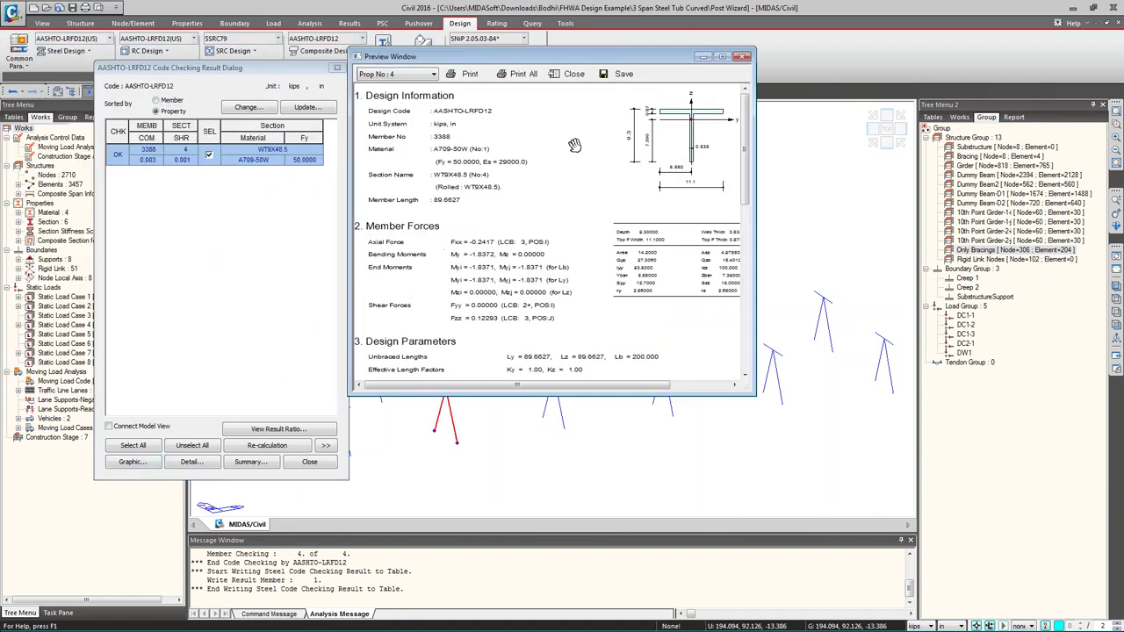
- Review member 3388's graphic report, close it, and generate the detailed text report
scroll(573, 145, down, 7)
scroll(534, 155, up, 3)
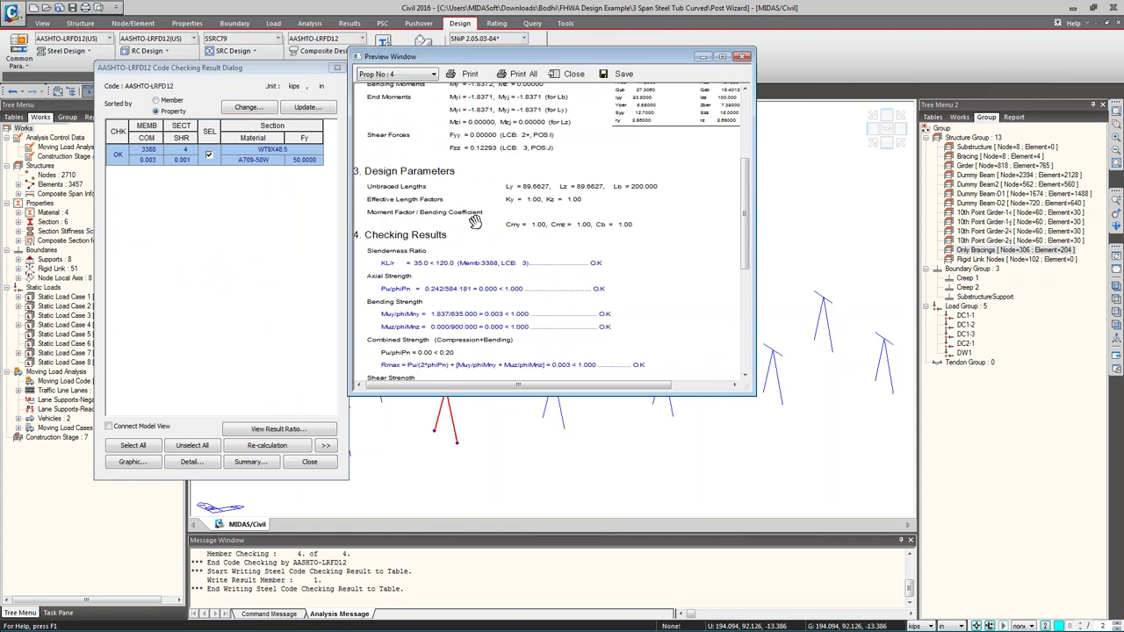
scroll(465, 242, down, 3)
scroll(469, 244, up, 5)
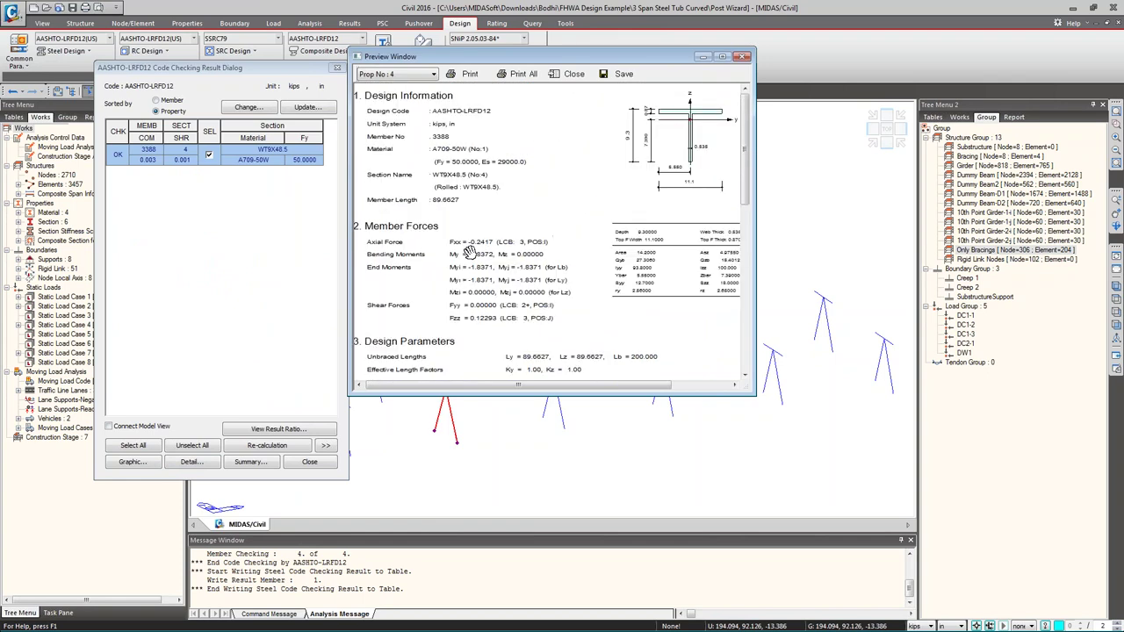
scroll(472, 238, down, 2)
scroll(502, 221, up, 2)
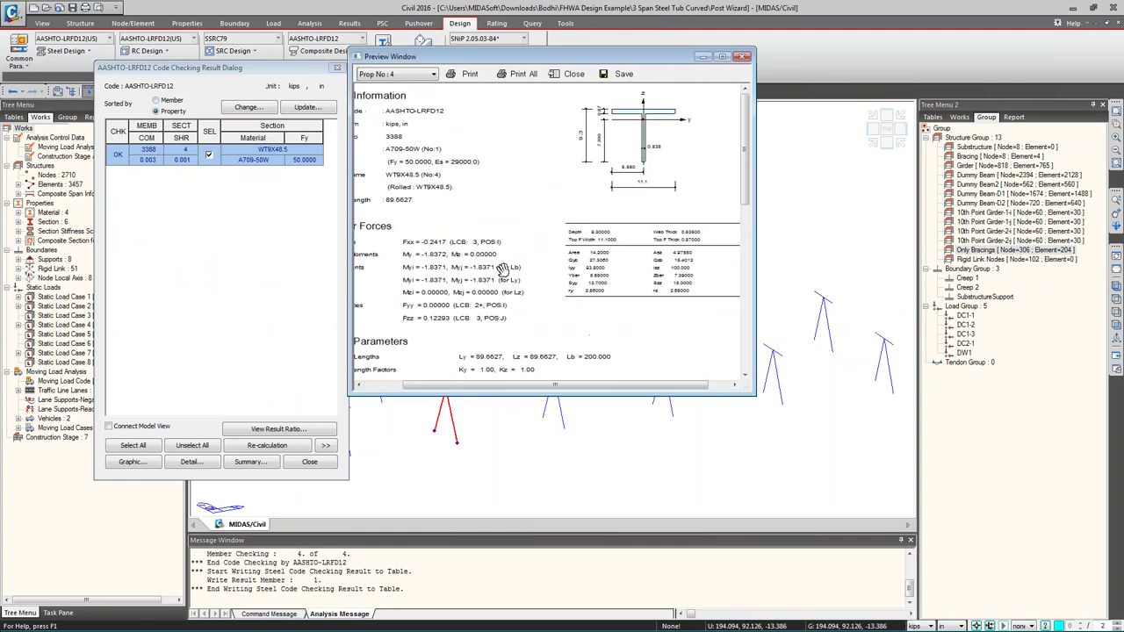
scroll(618, 261, left, 1)
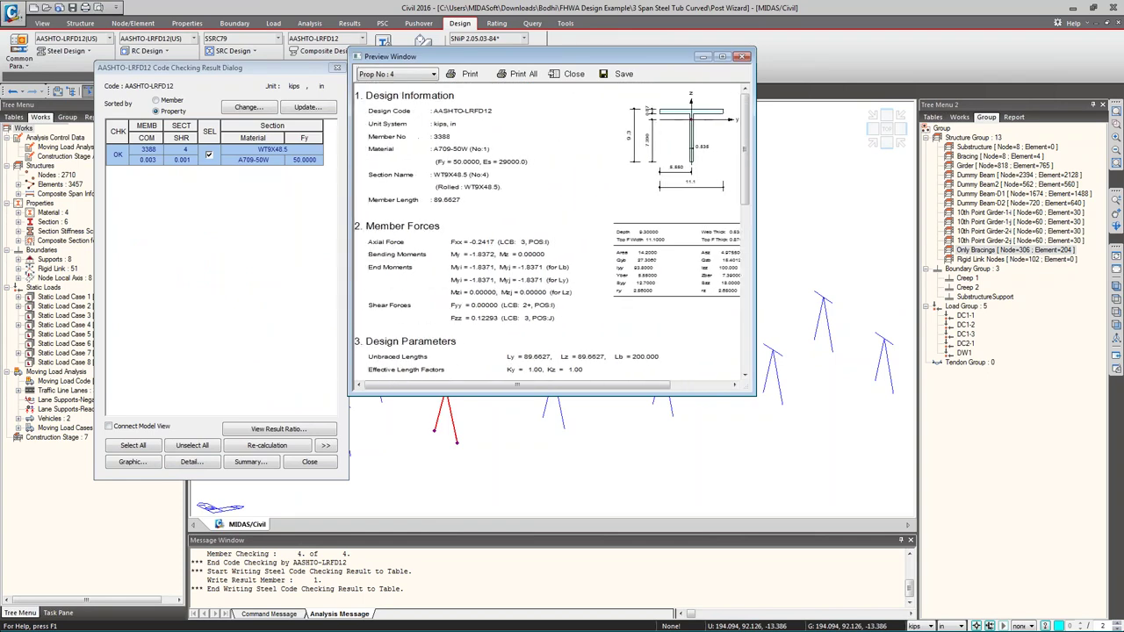
click(742, 56)
click(190, 463)
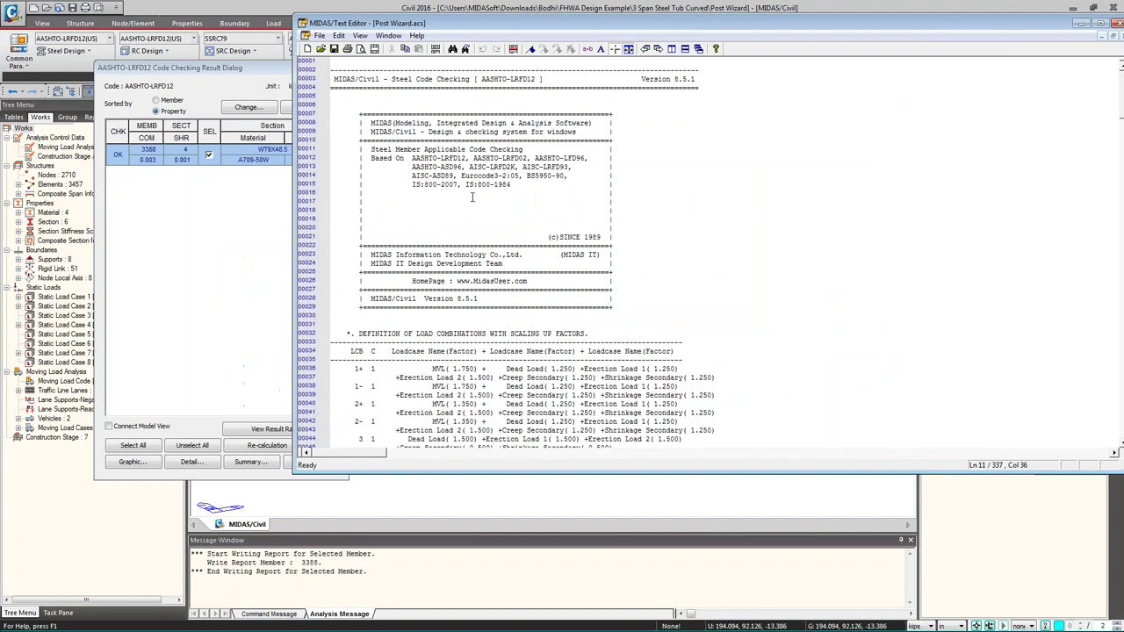
- Read member 3388's AASHTO-LRFD12 detail report, close it without saving, and close the checking results
scroll(481, 194, down, 10)
scroll(481, 193, down, 20)
scroll(507, 253, down, 20)
scroll(542, 275, down, 10)
scroll(544, 301, down, 10)
scroll(545, 302, up, 2)
drag(528, 25, 245, 106)
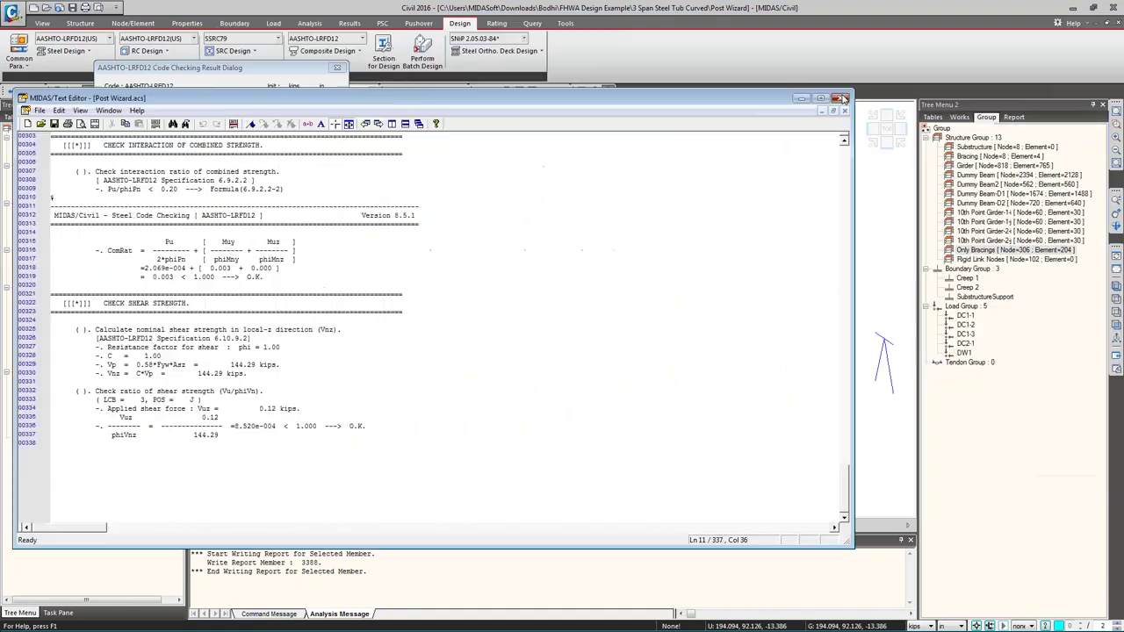
click(840, 98)
click(508, 351)
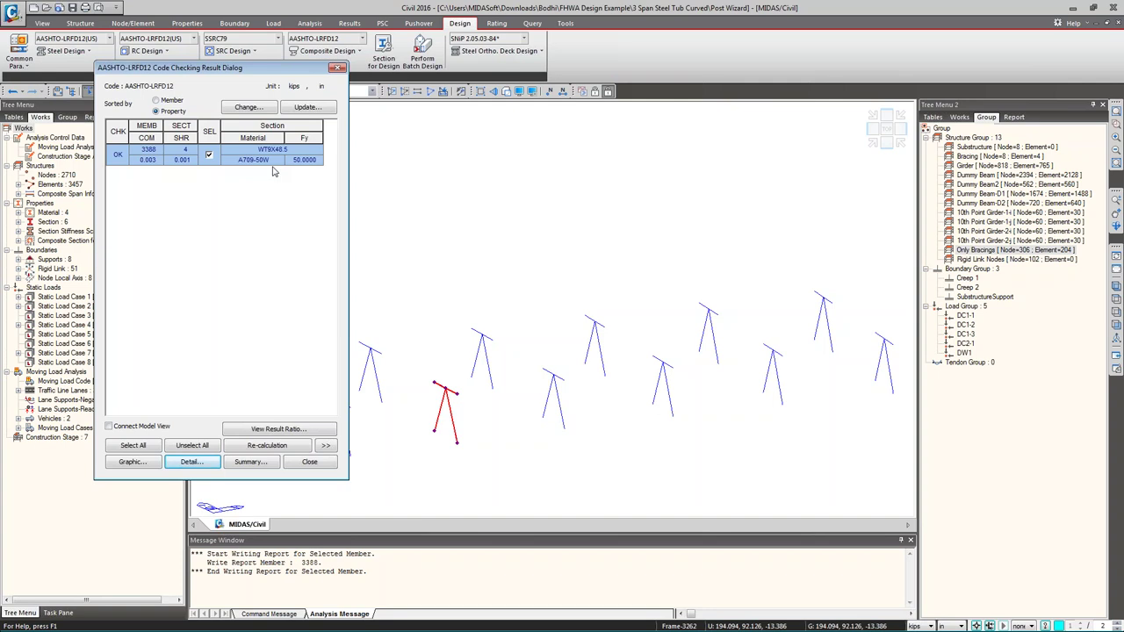
click(337, 67)
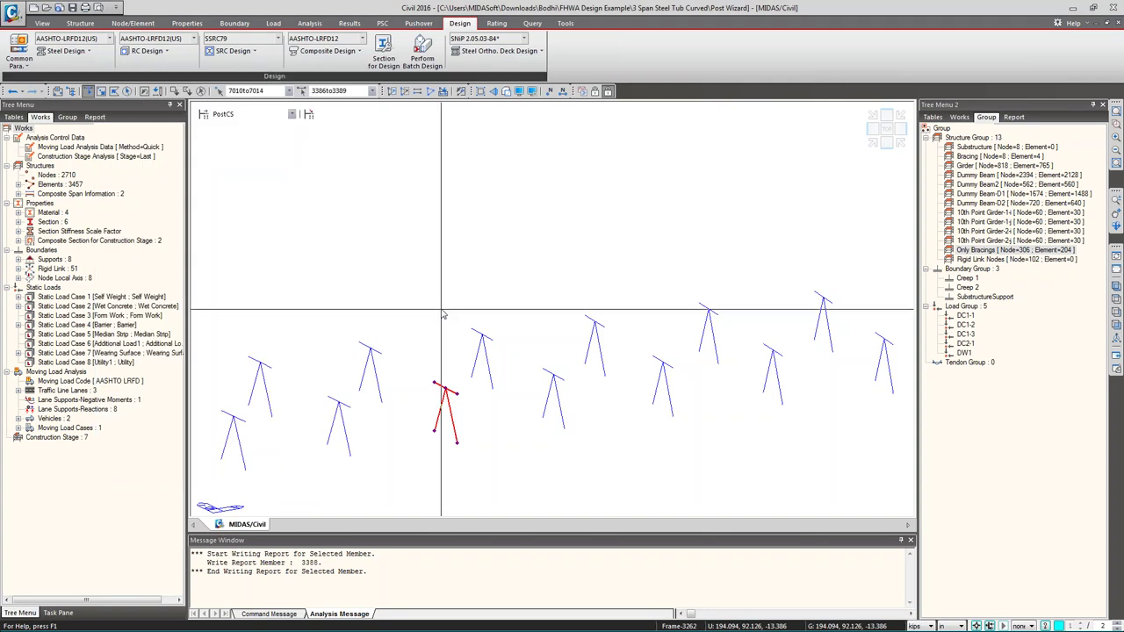
- Deselect the bracing, view the model in plan and elevation, and go to the Properties tab
key(Escape)
key(ctrl+t)
mouse_move(294, 203)
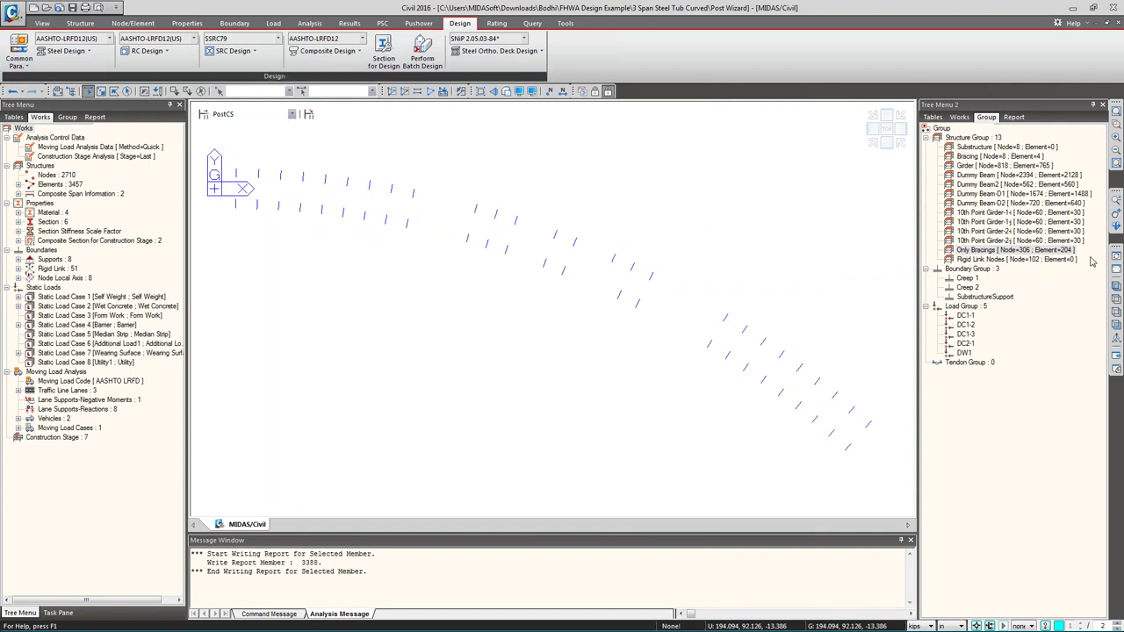
click(1116, 287)
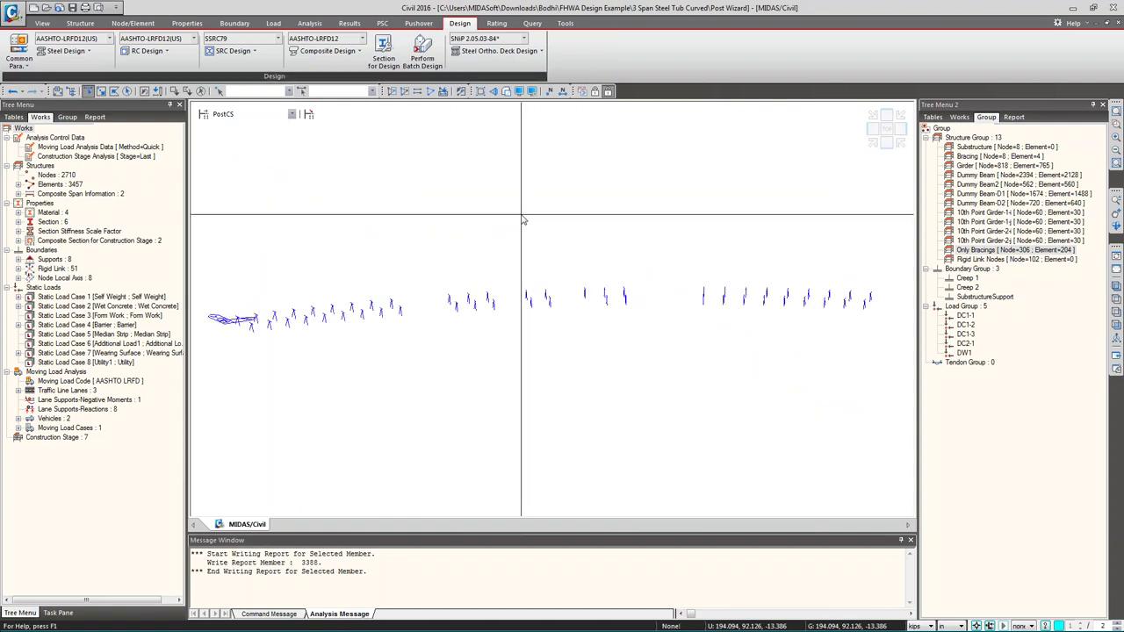
scroll(320, 323, up, 5)
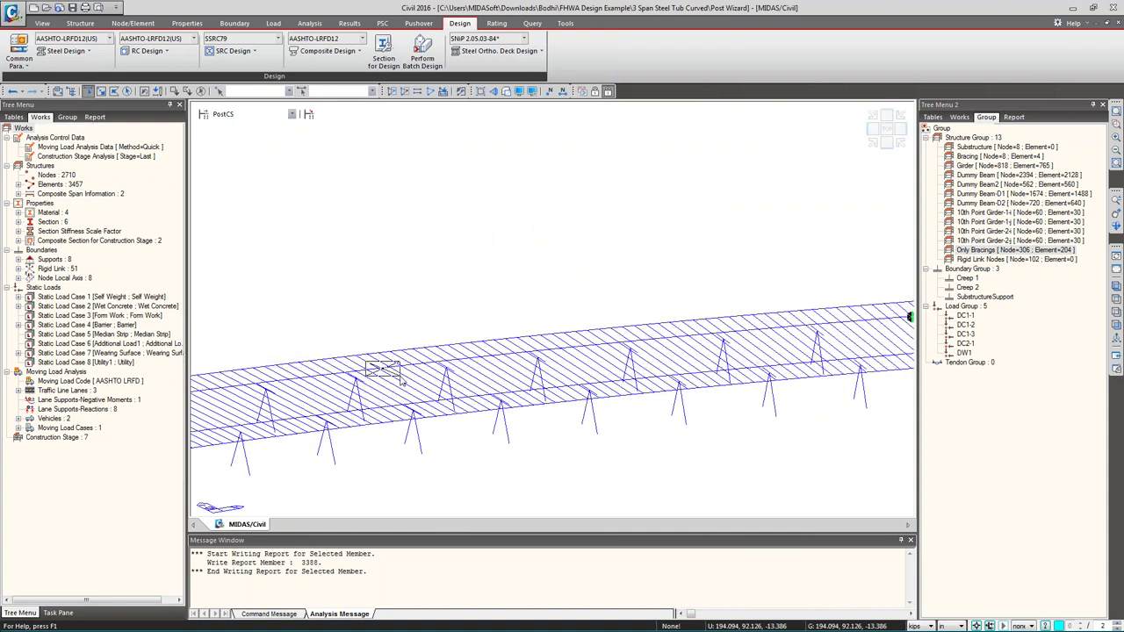
mouse_move(393, 383)
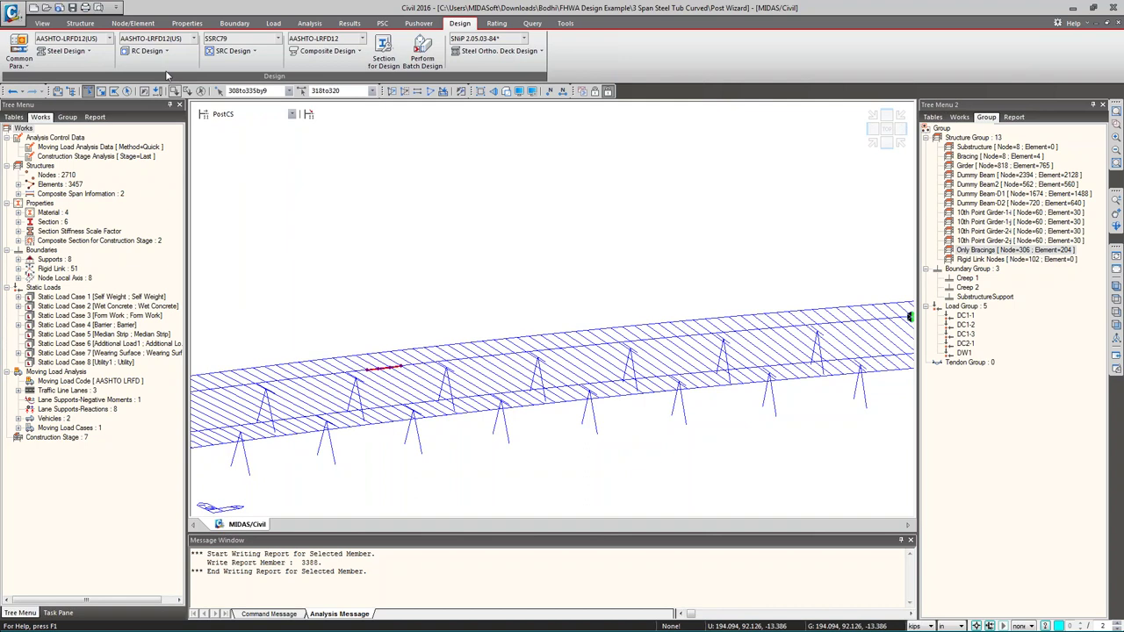
click(187, 23)
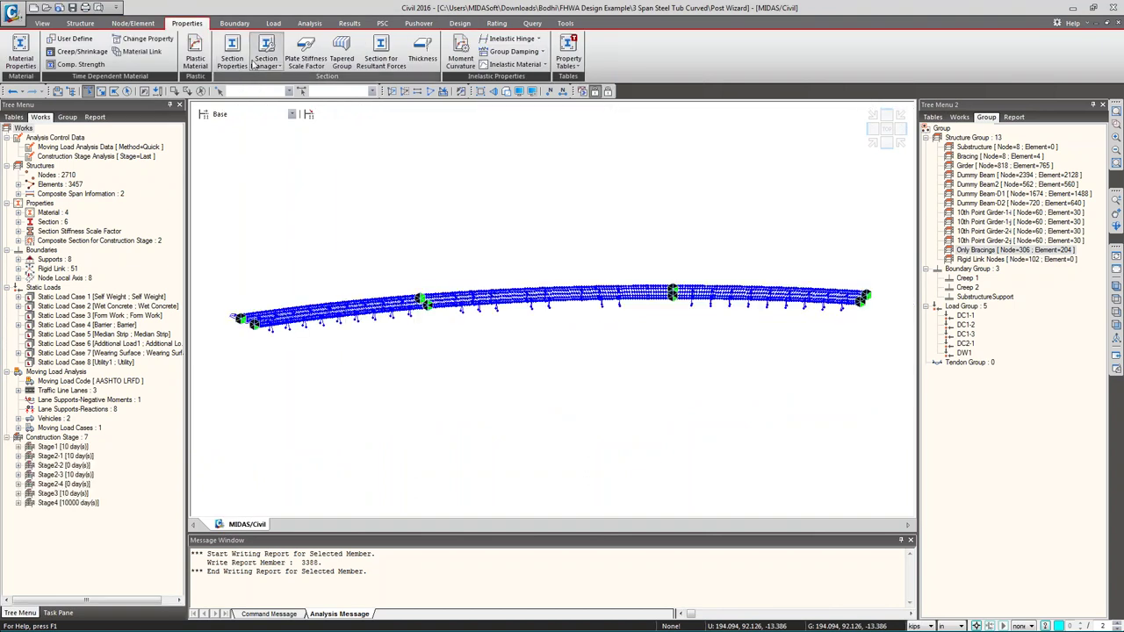
- Open the Section Manager in Stiffness mode and expand Section-2's element list
click(239, 68)
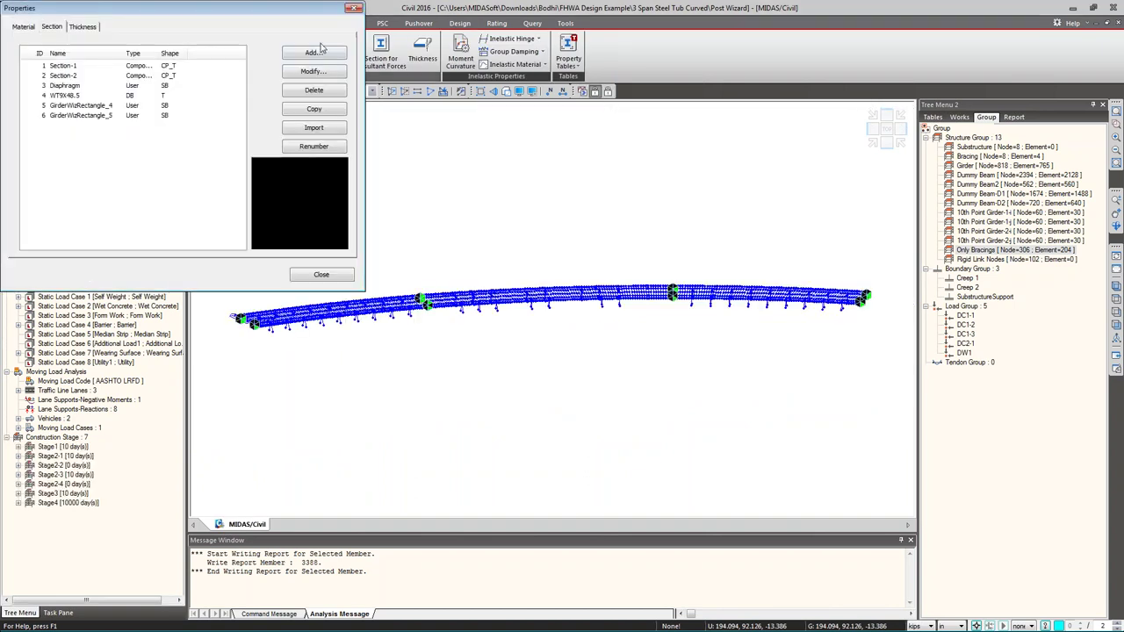
click(354, 11)
click(265, 69)
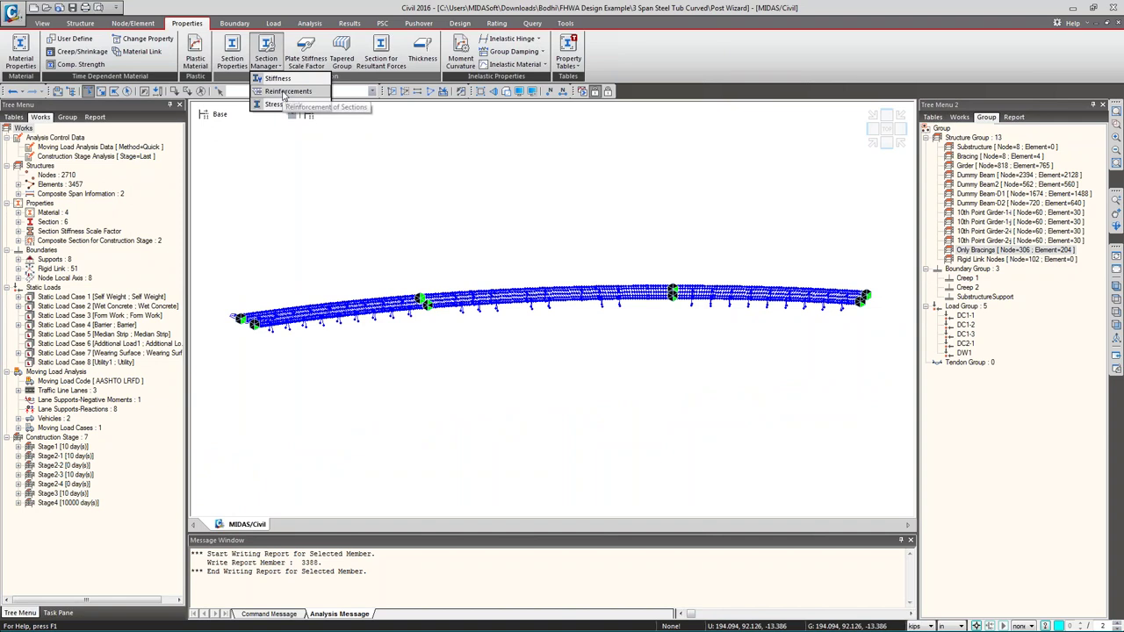
click(280, 79)
click(188, 151)
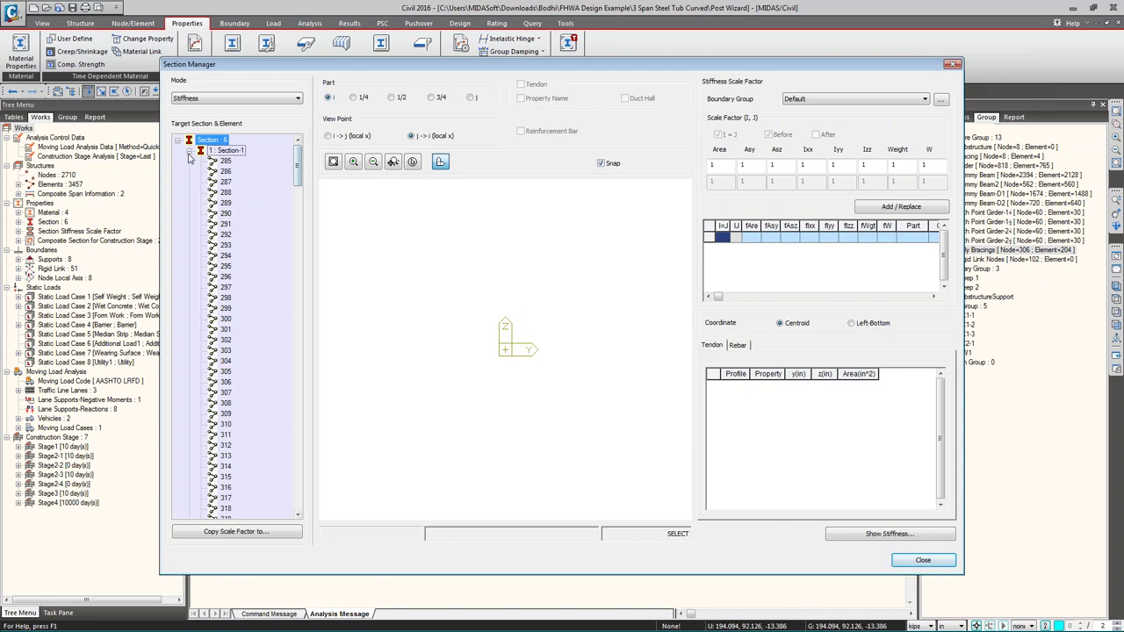
drag(298, 153, 308, 161)
click(189, 151)
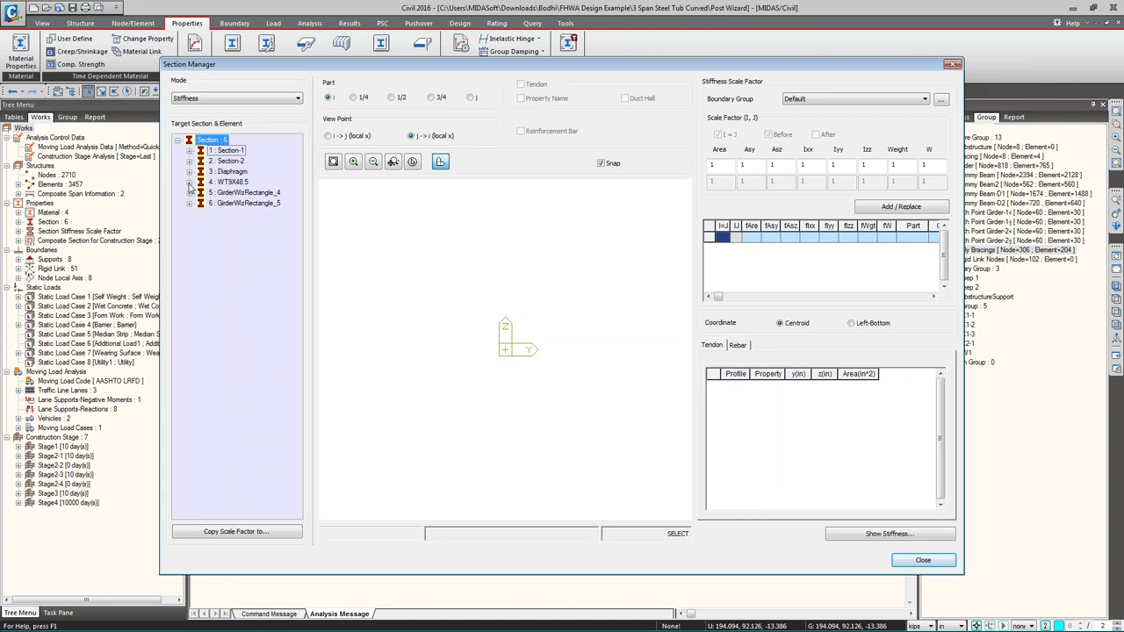
click(188, 162)
- Inspect element 387's Creep 2 scale factors for Ixx, Iyy, Izz, Asz and Asy
click(230, 351)
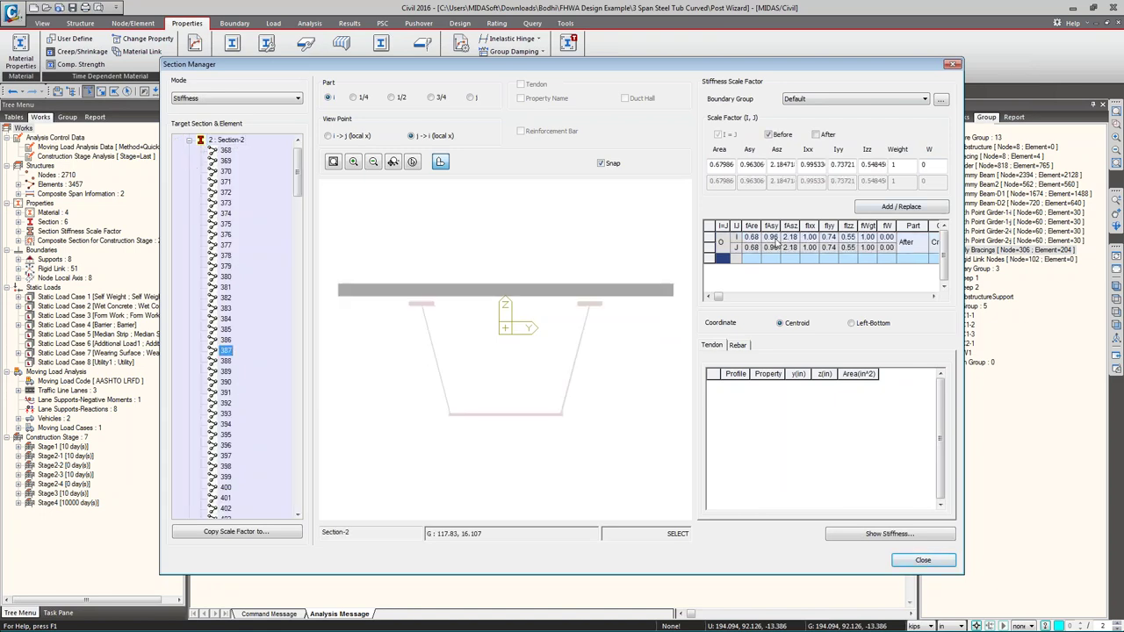
click(751, 237)
click(790, 239)
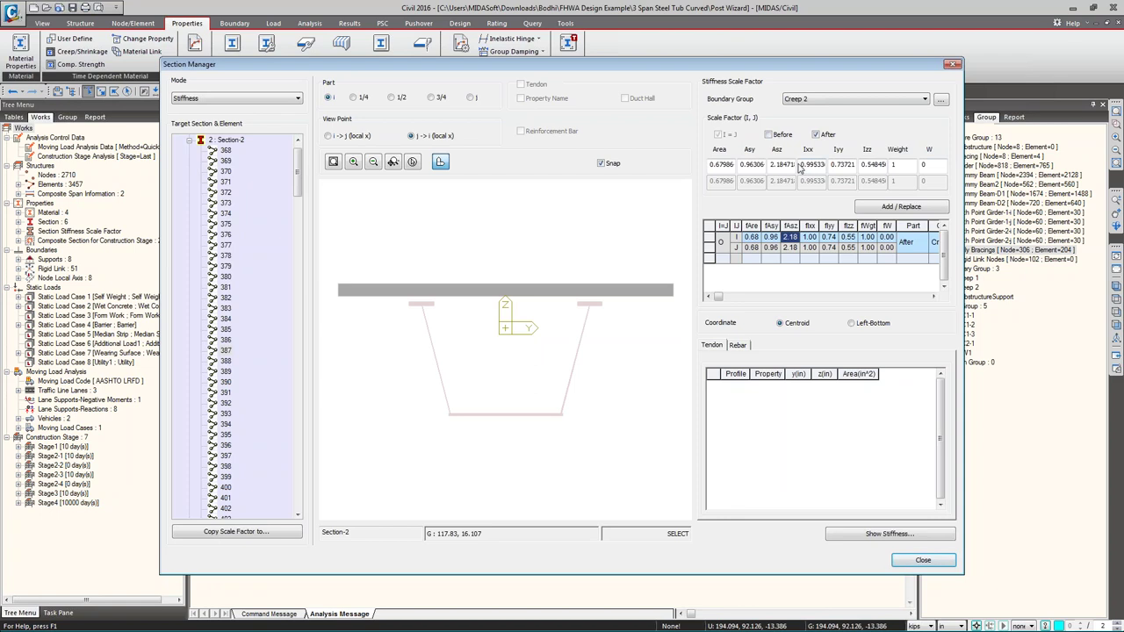
double_click(809, 165)
double_click(841, 165)
double_click(872, 165)
double_click(781, 165)
double_click(753, 165)
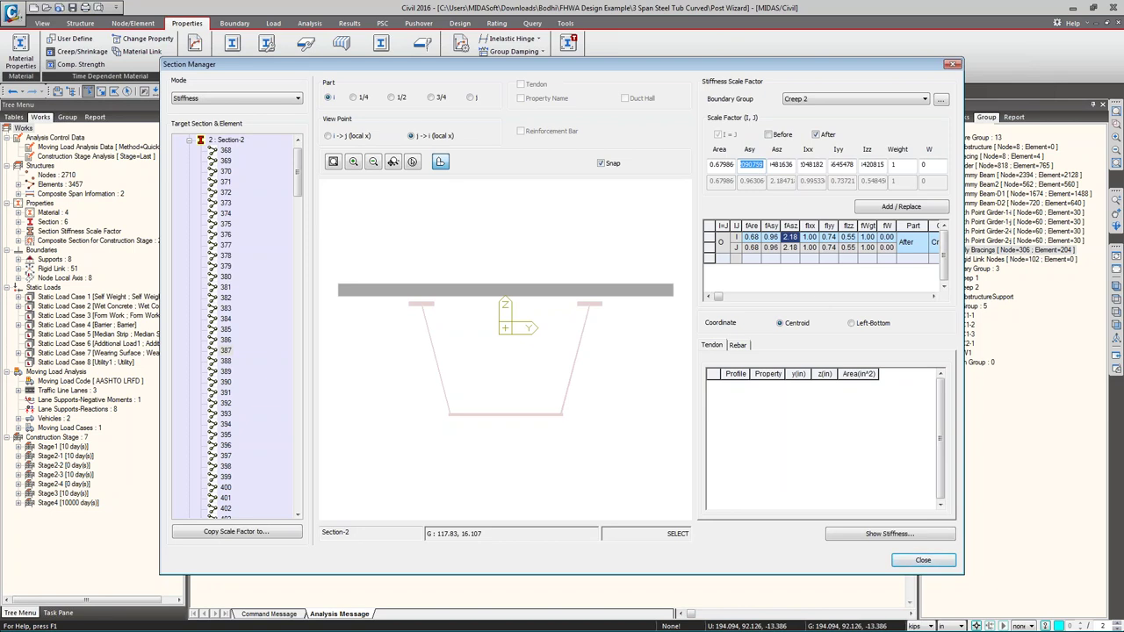
- Switch to the Default boundary group and compare its Asz and Iyy scale factors
click(844, 98)
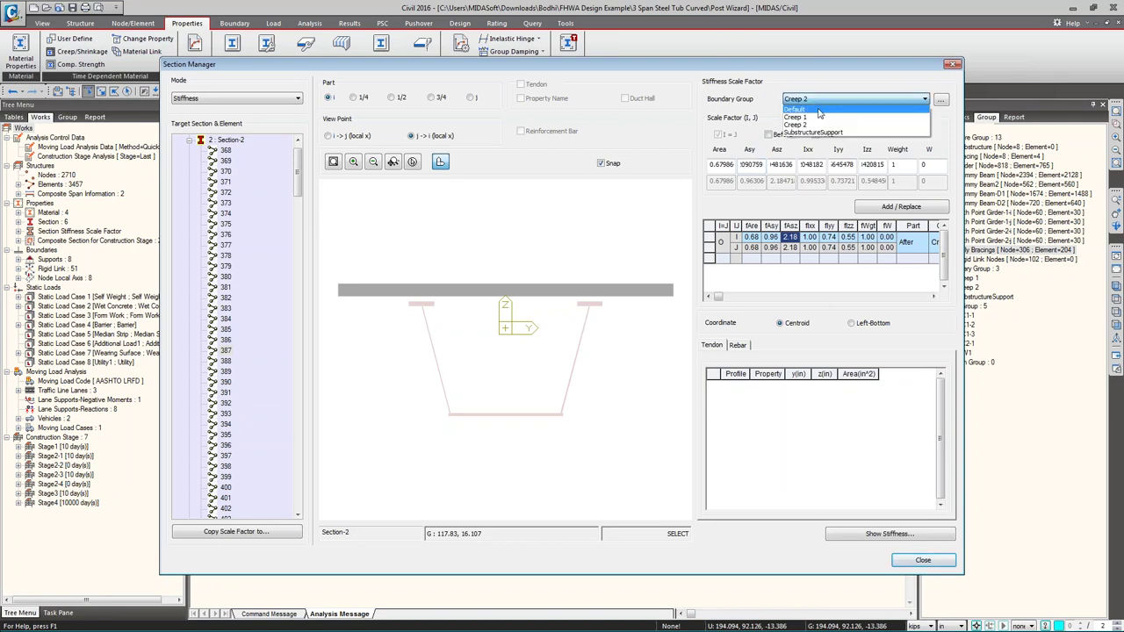
click(795, 108)
double_click(781, 165)
double_click(841, 165)
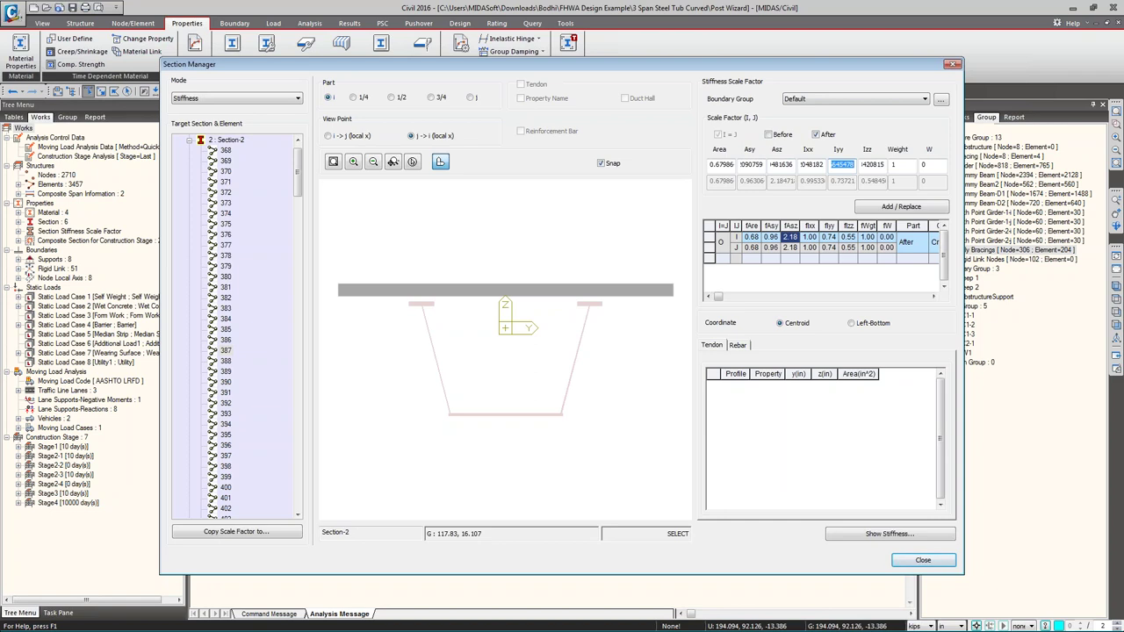
key(Return)
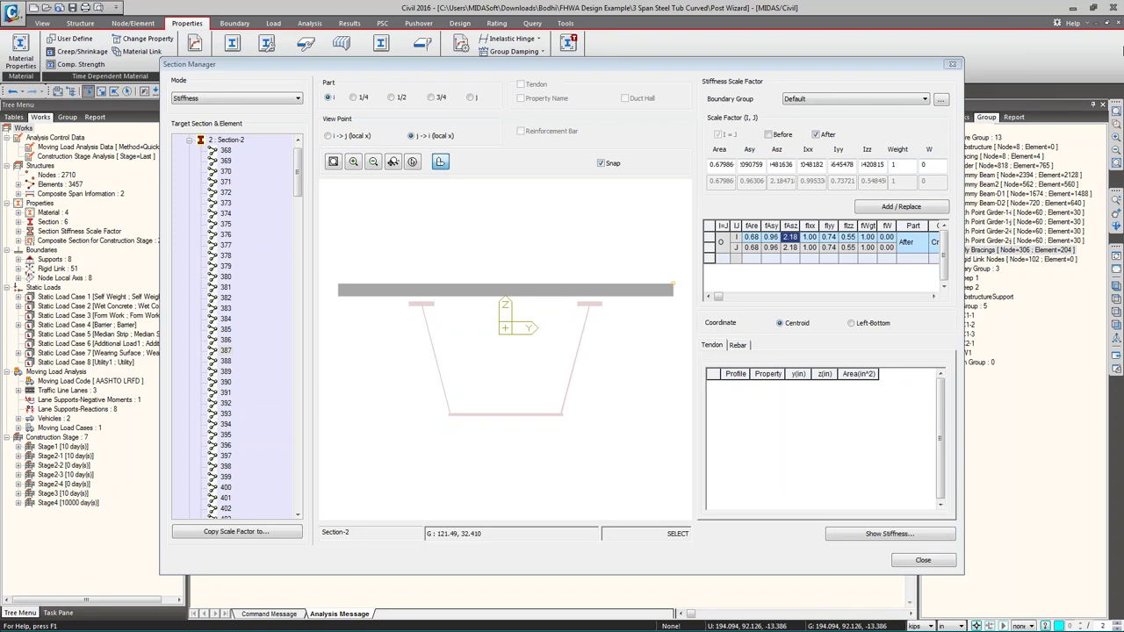
- Close the Section Manager and expand Supports in the Works tree to show four types
click(952, 67)
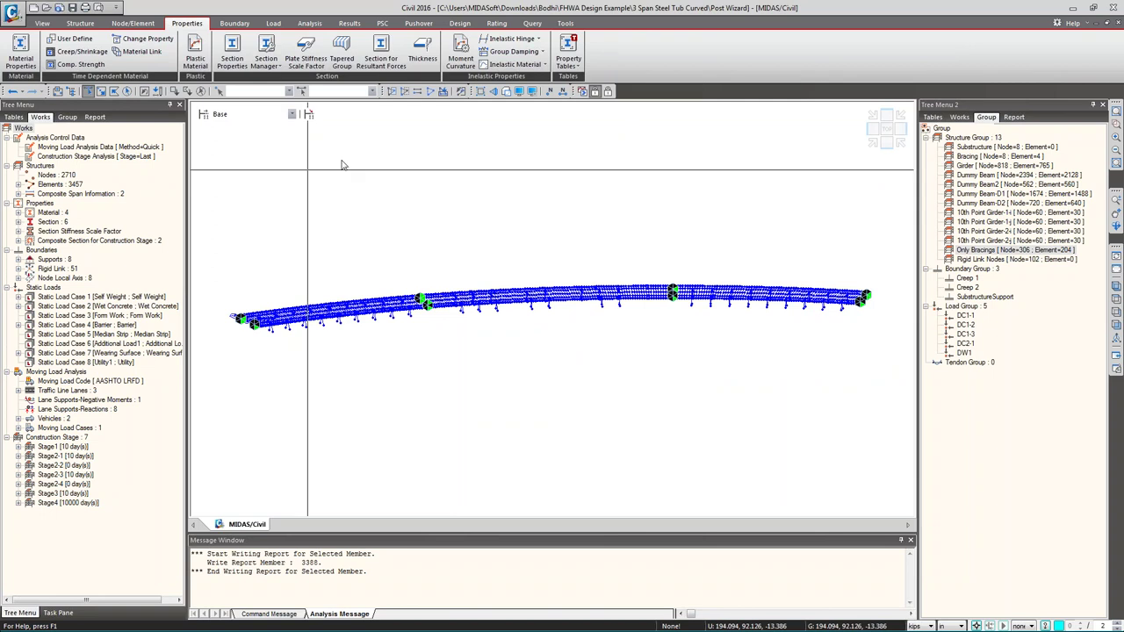
click(18, 260)
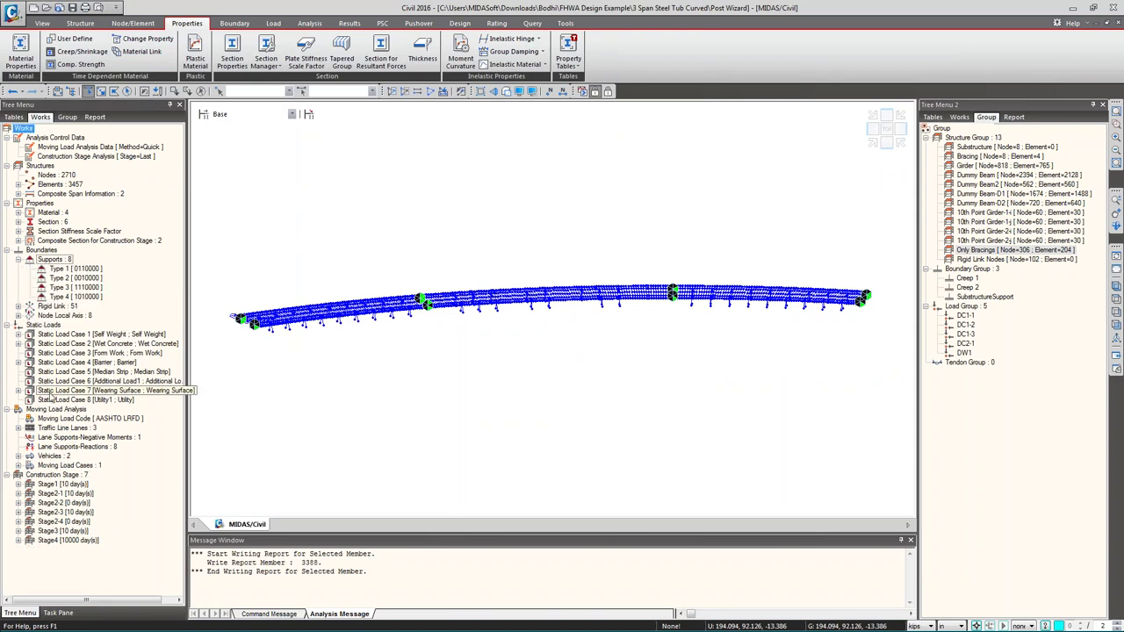
right_click(58, 334)
- Open the Static Load Cases properties, center the window and widen the Type column
click(78, 344)
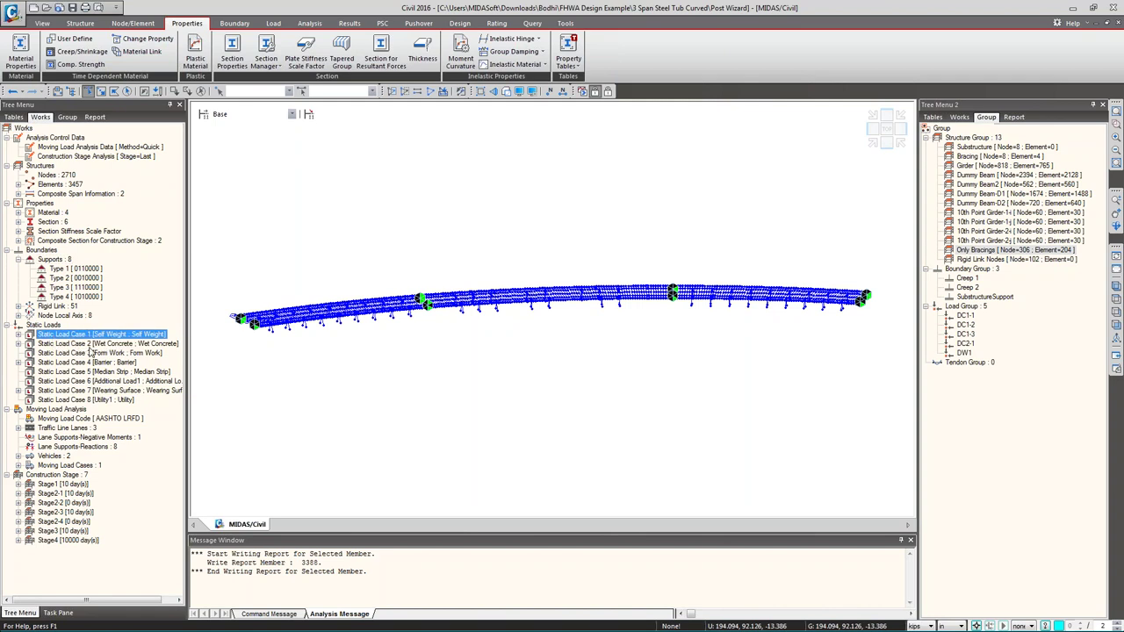
drag(110, 12, 262, 144)
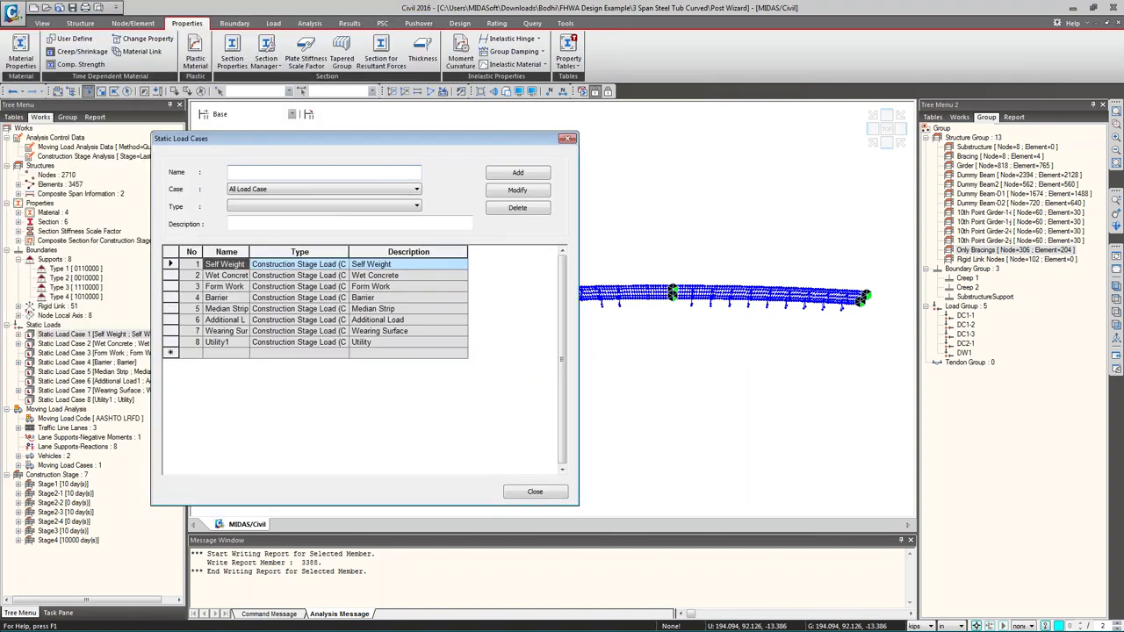
mouse_move(235, 237)
mouse_down()
mouse_move(376, 377)
mouse_move(405, 386)
mouse_move(393, 370)
mouse_up()
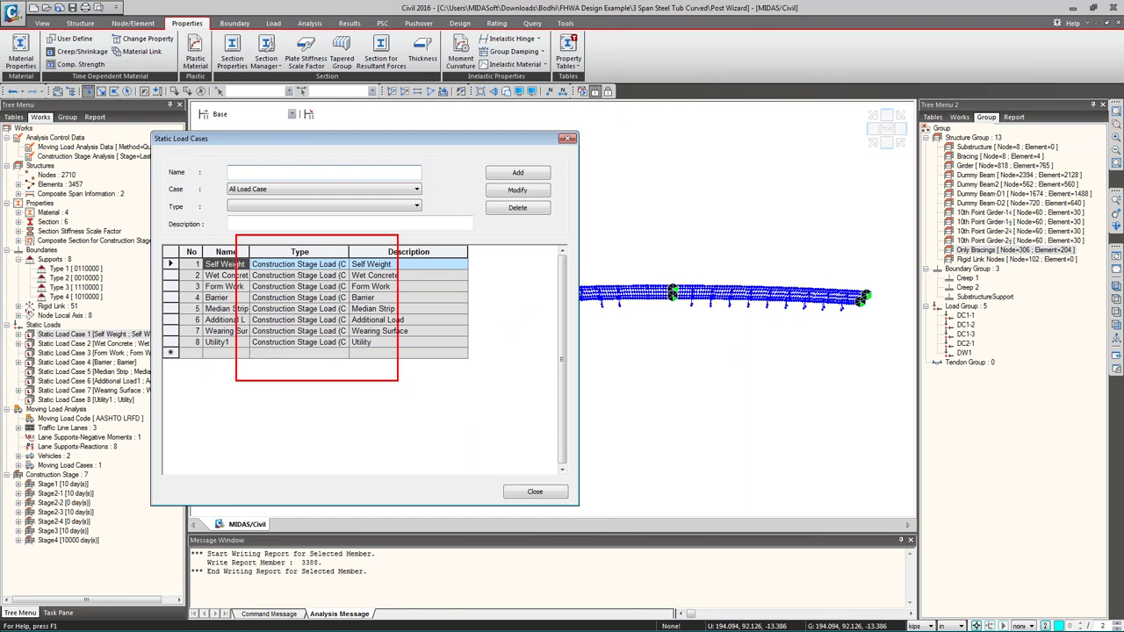
drag(333, 245, 397, 234)
key(Escape)
drag(347, 252, 375, 253)
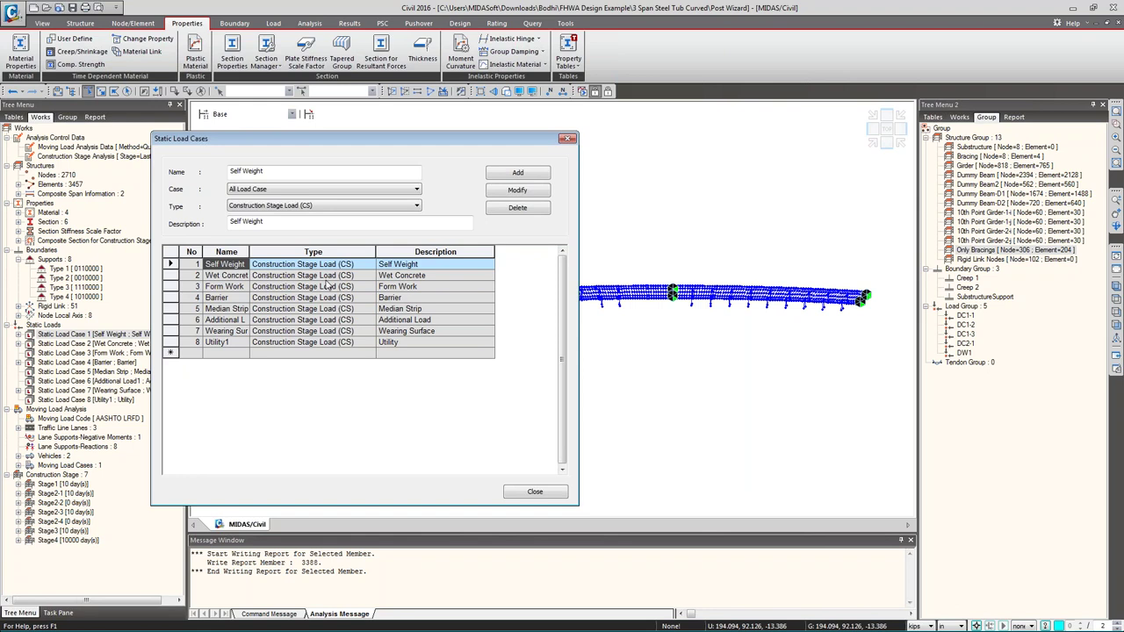
- Change Self Weight's load type to Dead Load (D) and accept the results-deletion warning
click(386, 209)
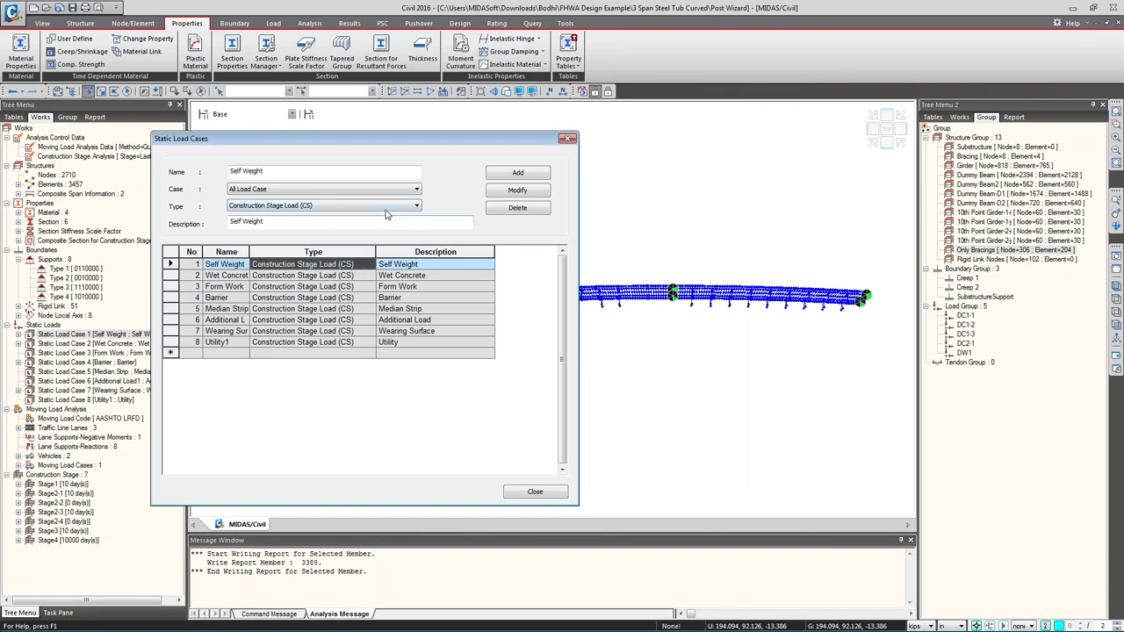
click(386, 209)
scroll(255, 239, up, 5)
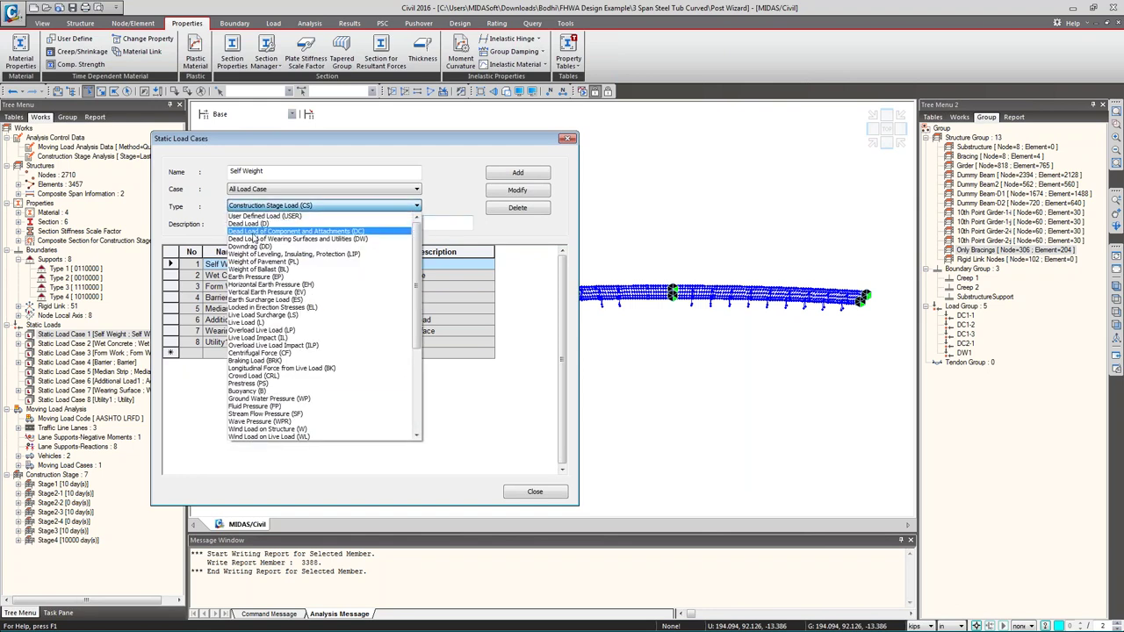
click(250, 223)
click(517, 190)
click(426, 351)
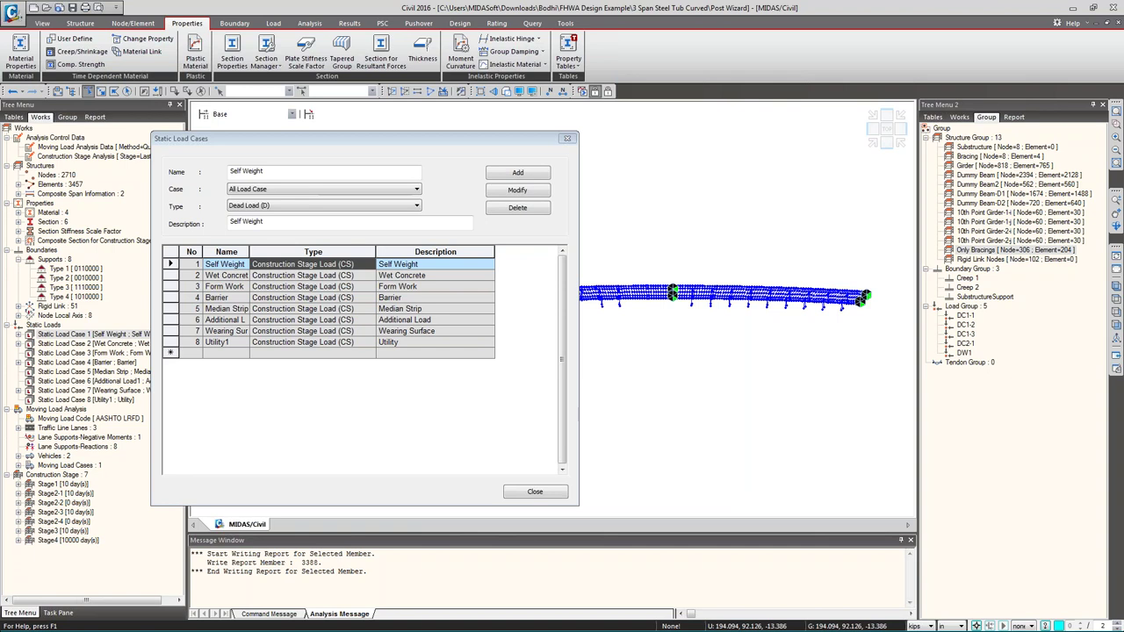
- In PowerPoint, add a text box above the bridge plan with the support e-mail address
key(alt+Tab)
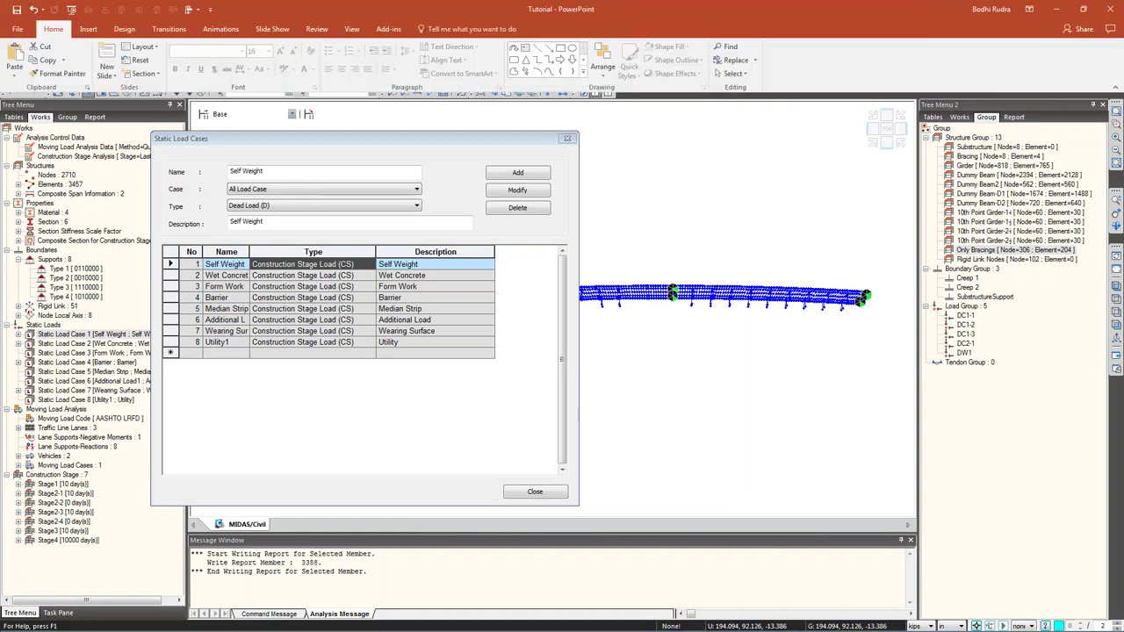
scroll(164, 243, down, 1)
drag(164, 244, 178, 525)
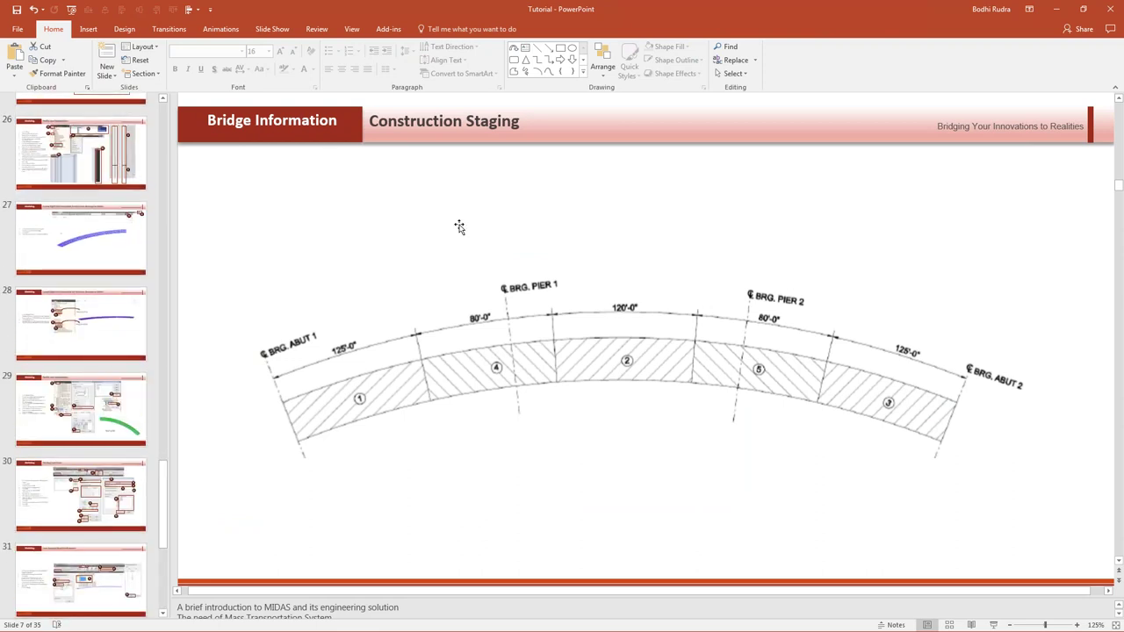
click(512, 188)
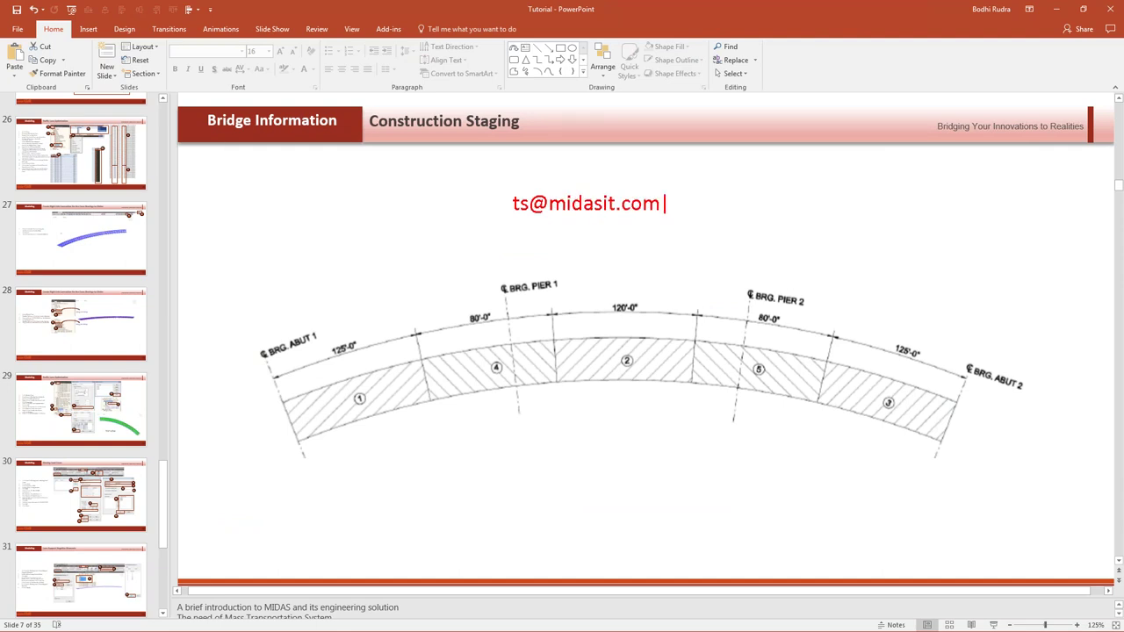